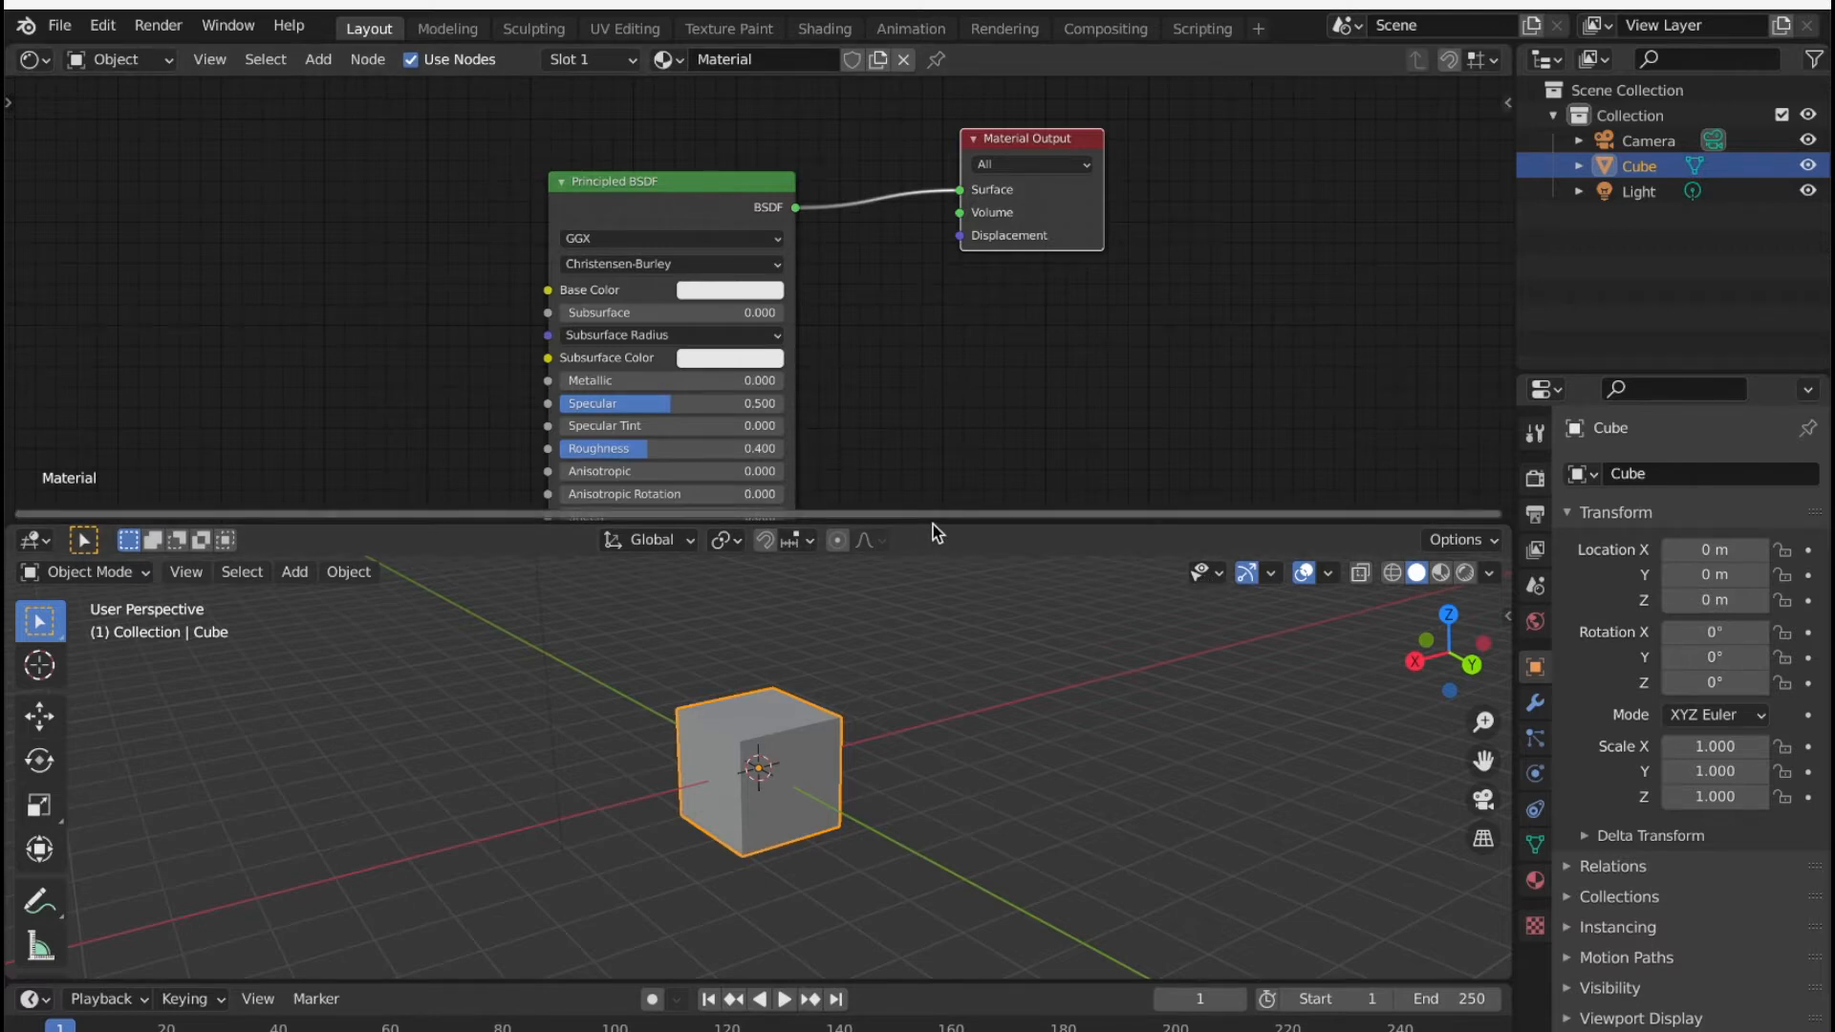
Enlarge the 3D viewport slightly by shrinking the node editor's area.
{"action": "left_click_drag", "start_coordinate": [934, 521], "coordinate": [934, 501]}
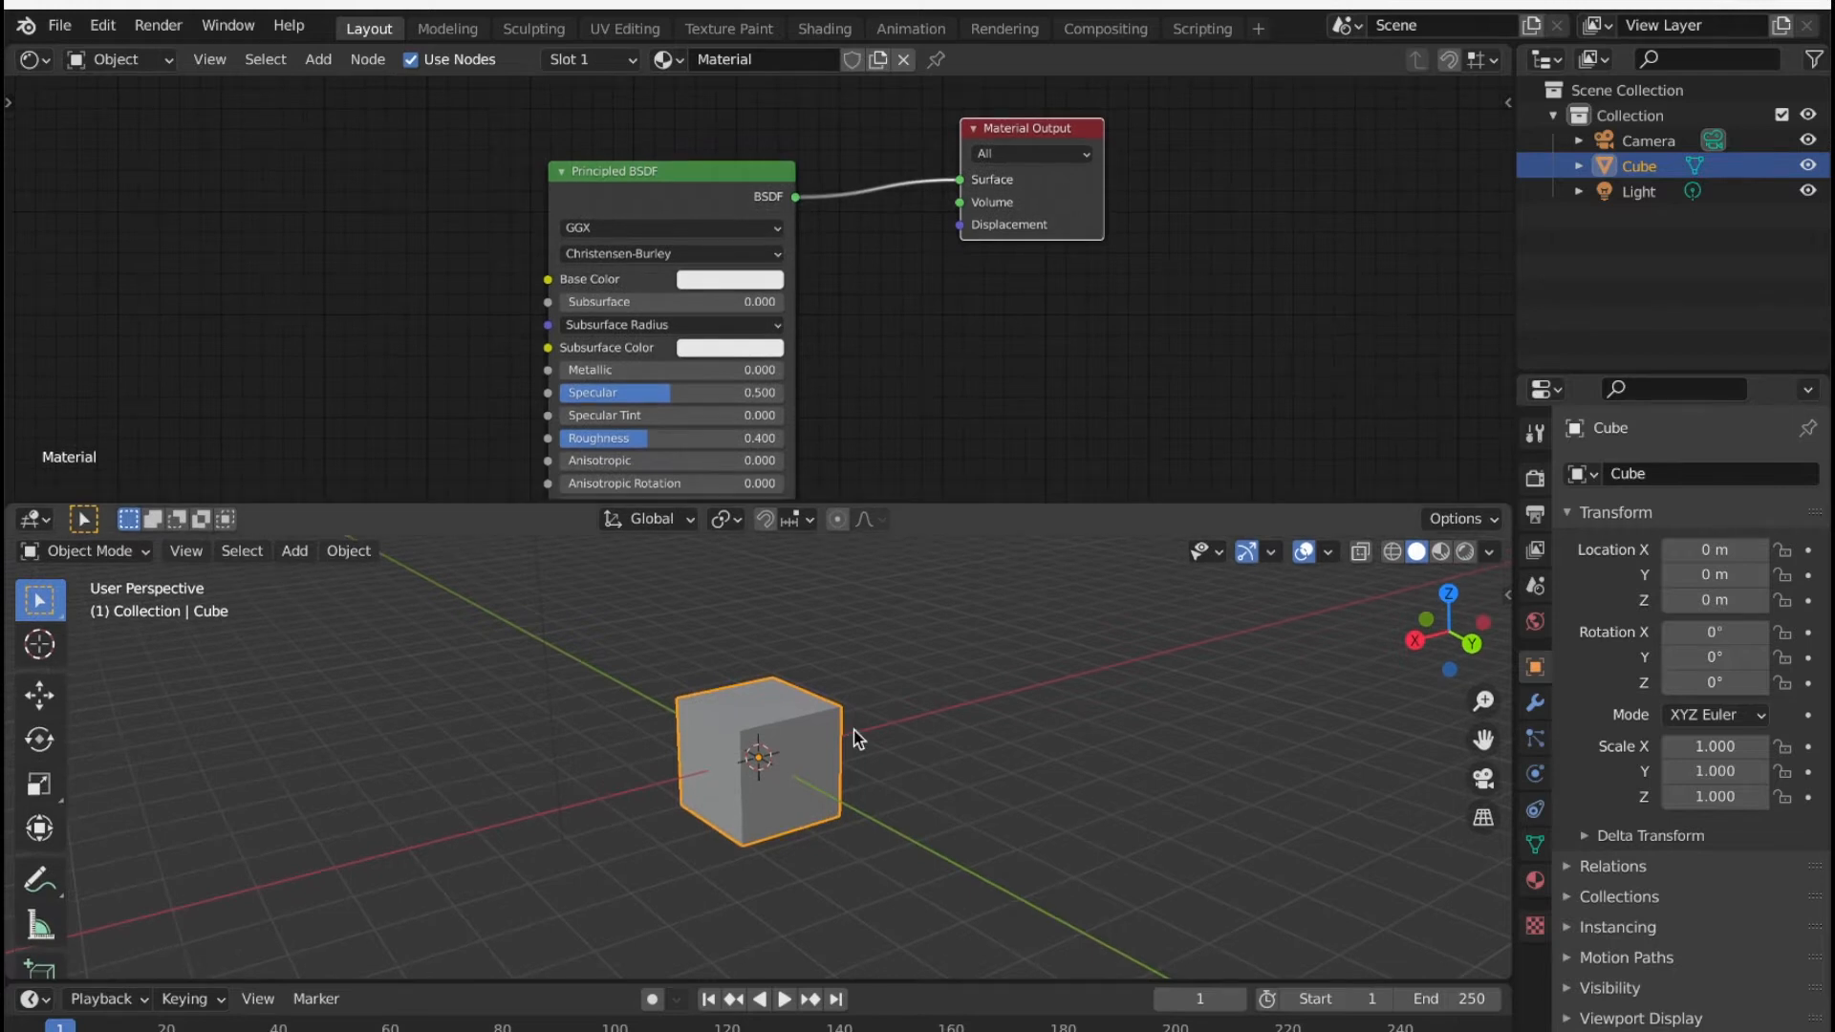
{"action": "middle_click_drag", "start_coordinate": [853, 730], "coordinate": [852, 730]}
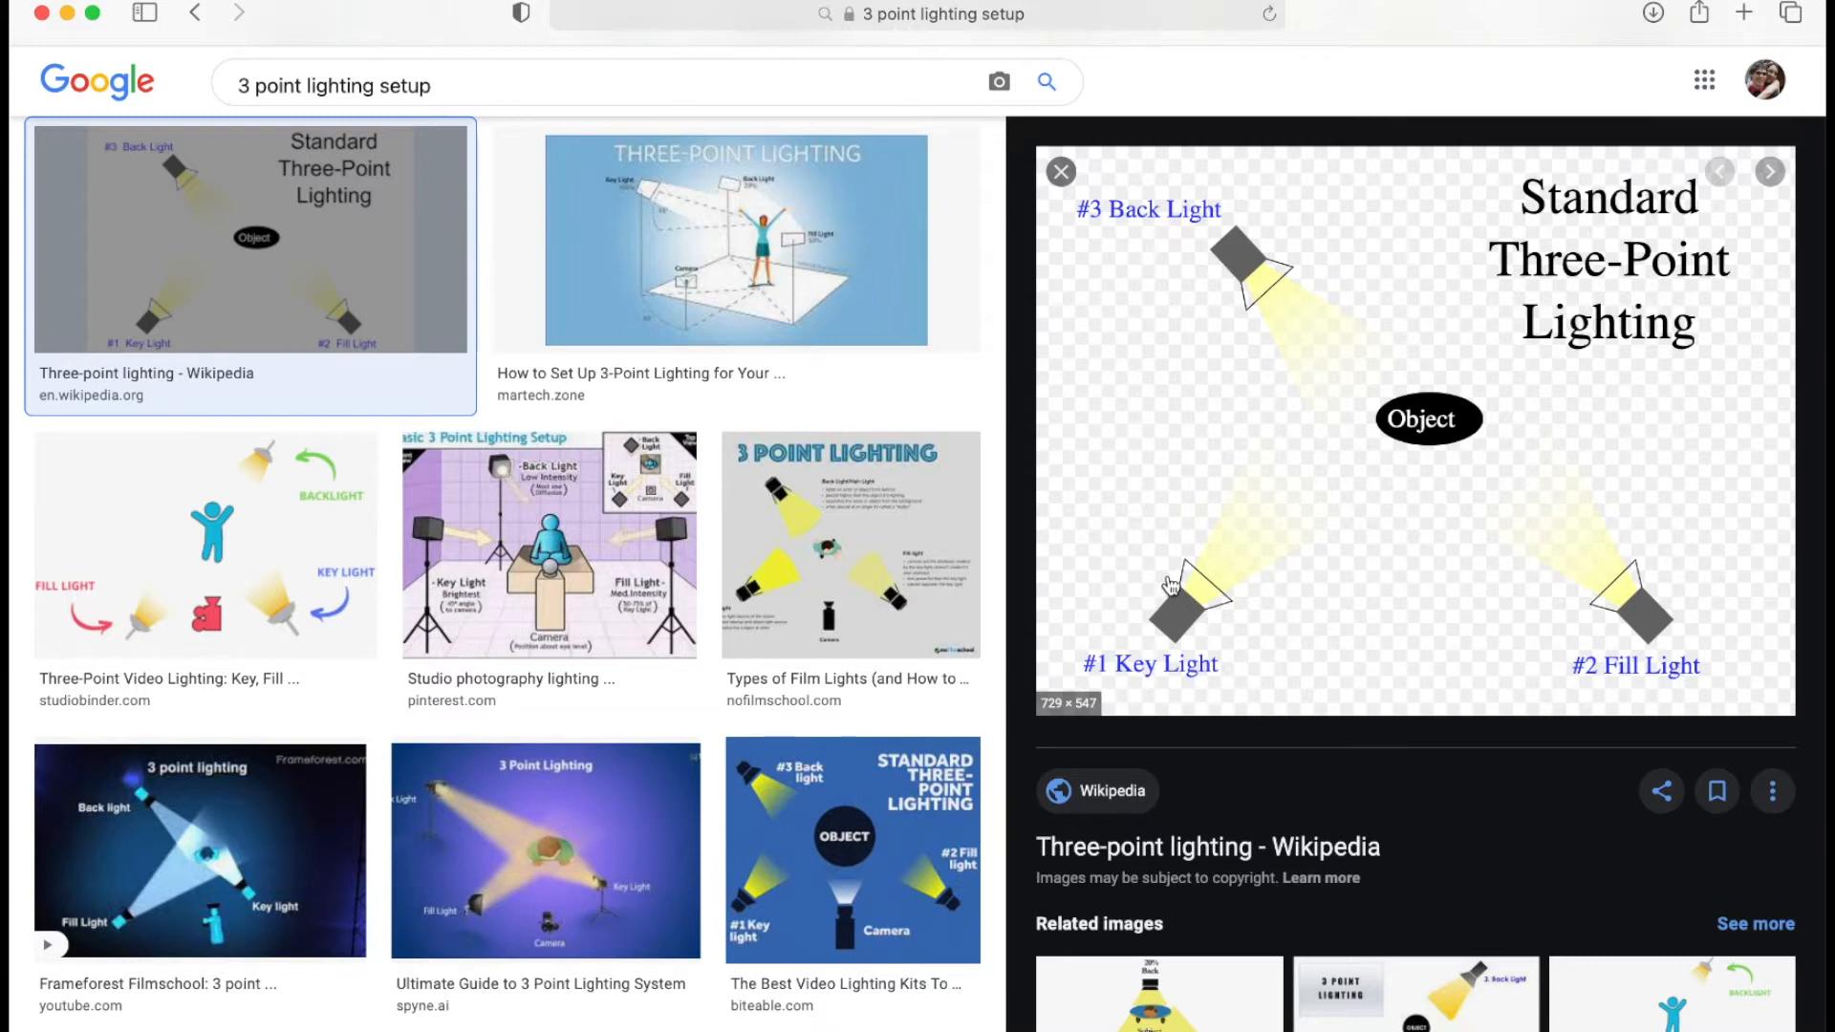
Examine the DIY Photography rim and key light portrait comparison and the No Film School three-point lighting diagram in the image results.
{"action": "scroll", "coordinate": [855, 546], "scroll_direction": "down", "scroll_amount": 10}
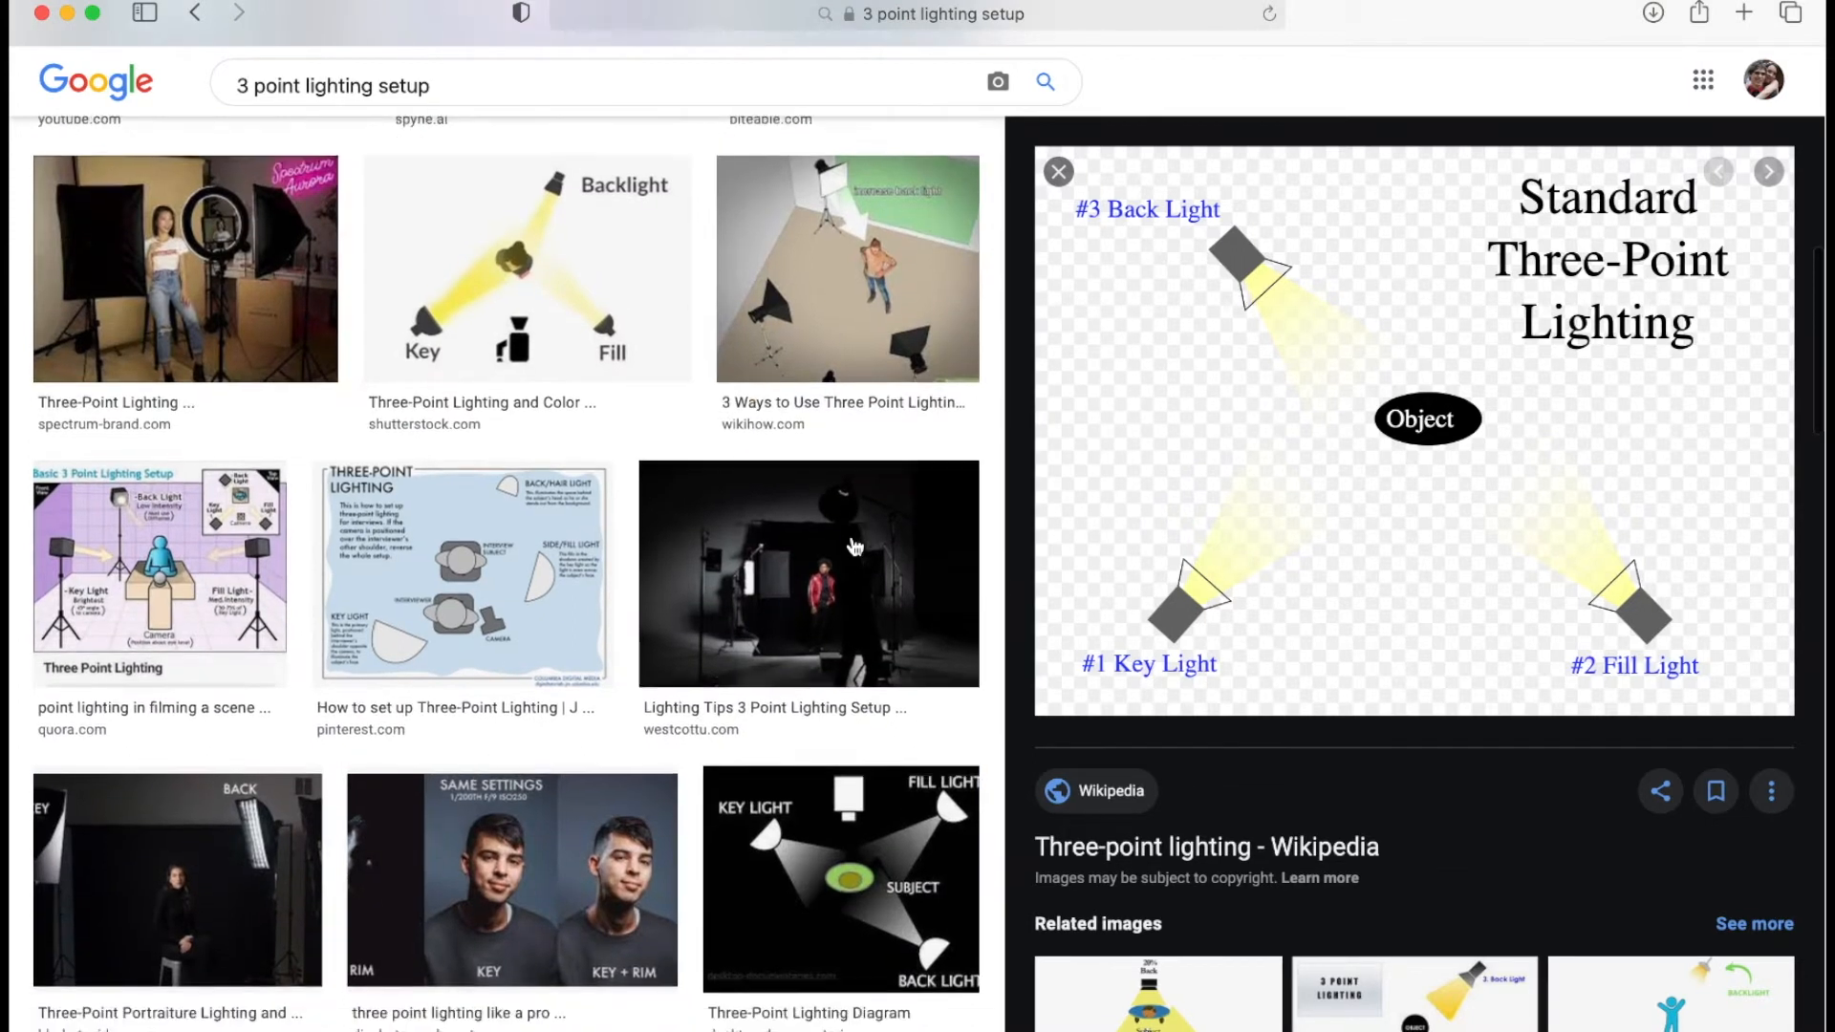
{"action": "scroll", "coordinate": [856, 546], "scroll_direction": "down", "scroll_amount": 3}
{"action": "left_click", "coordinate": [513, 574]}
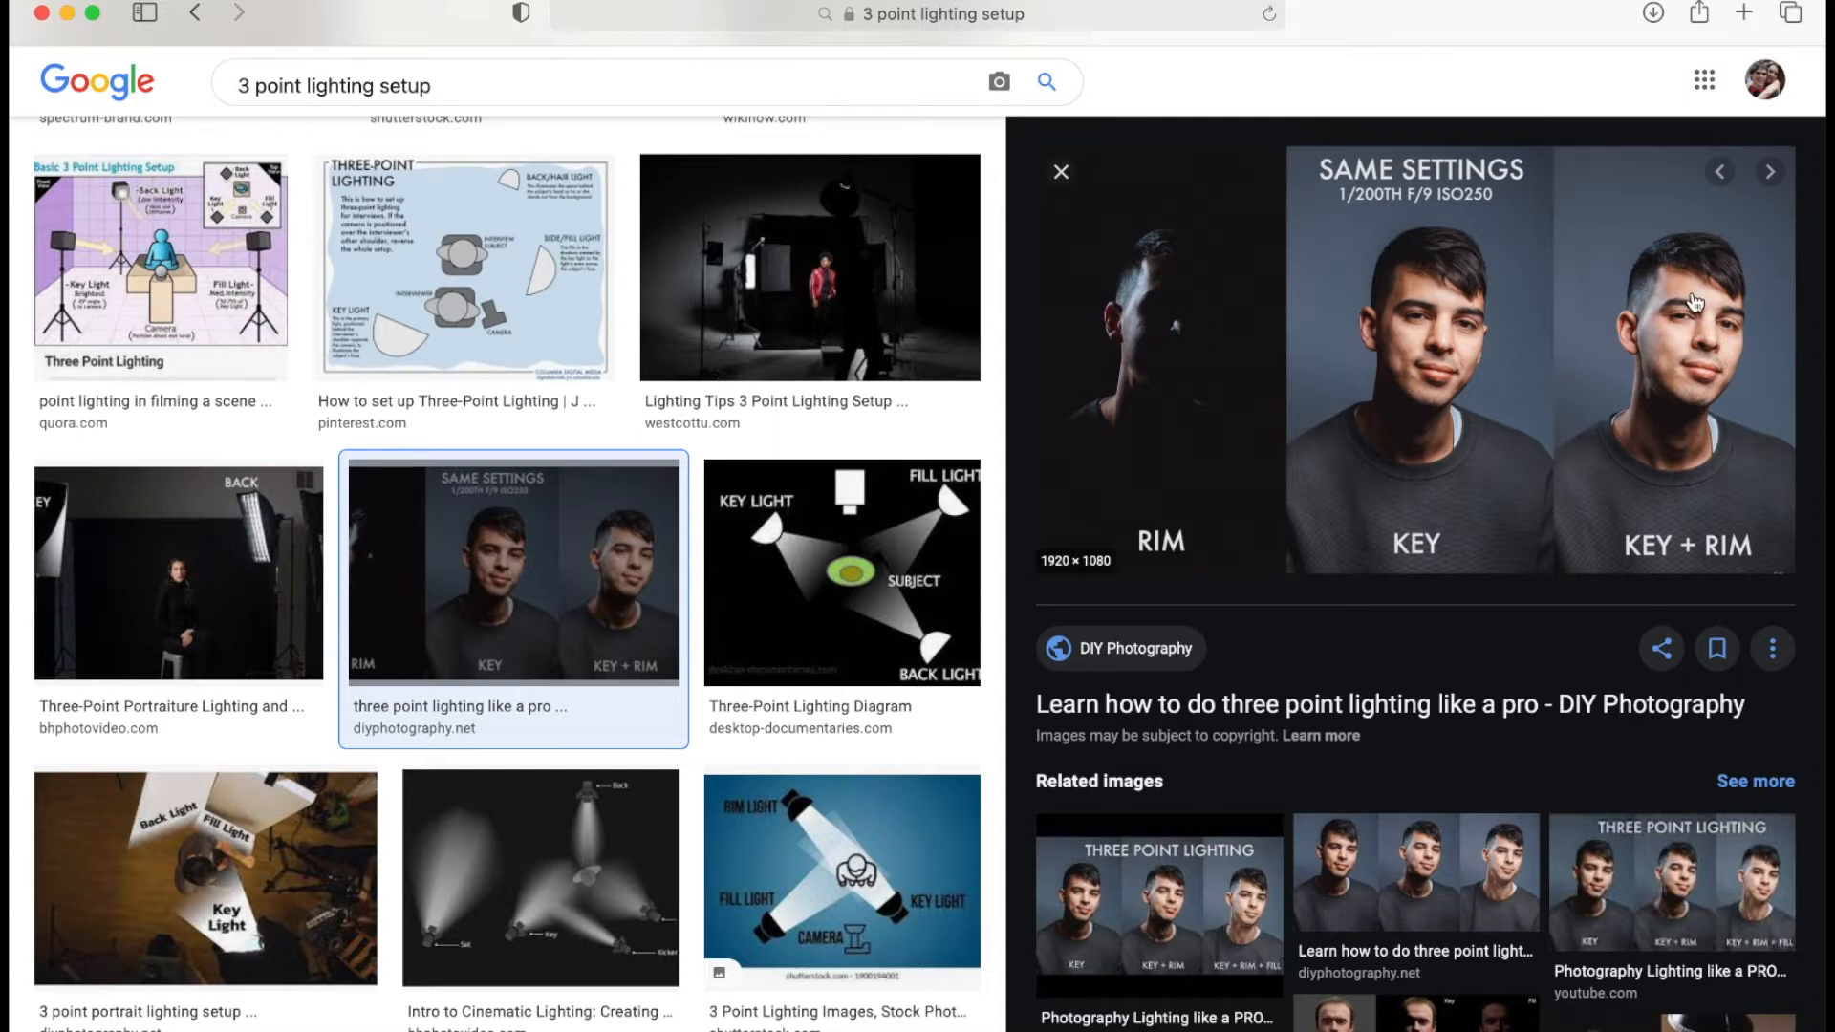
{"action": "scroll", "coordinate": [803, 611], "scroll_direction": "up", "scroll_amount": 5}
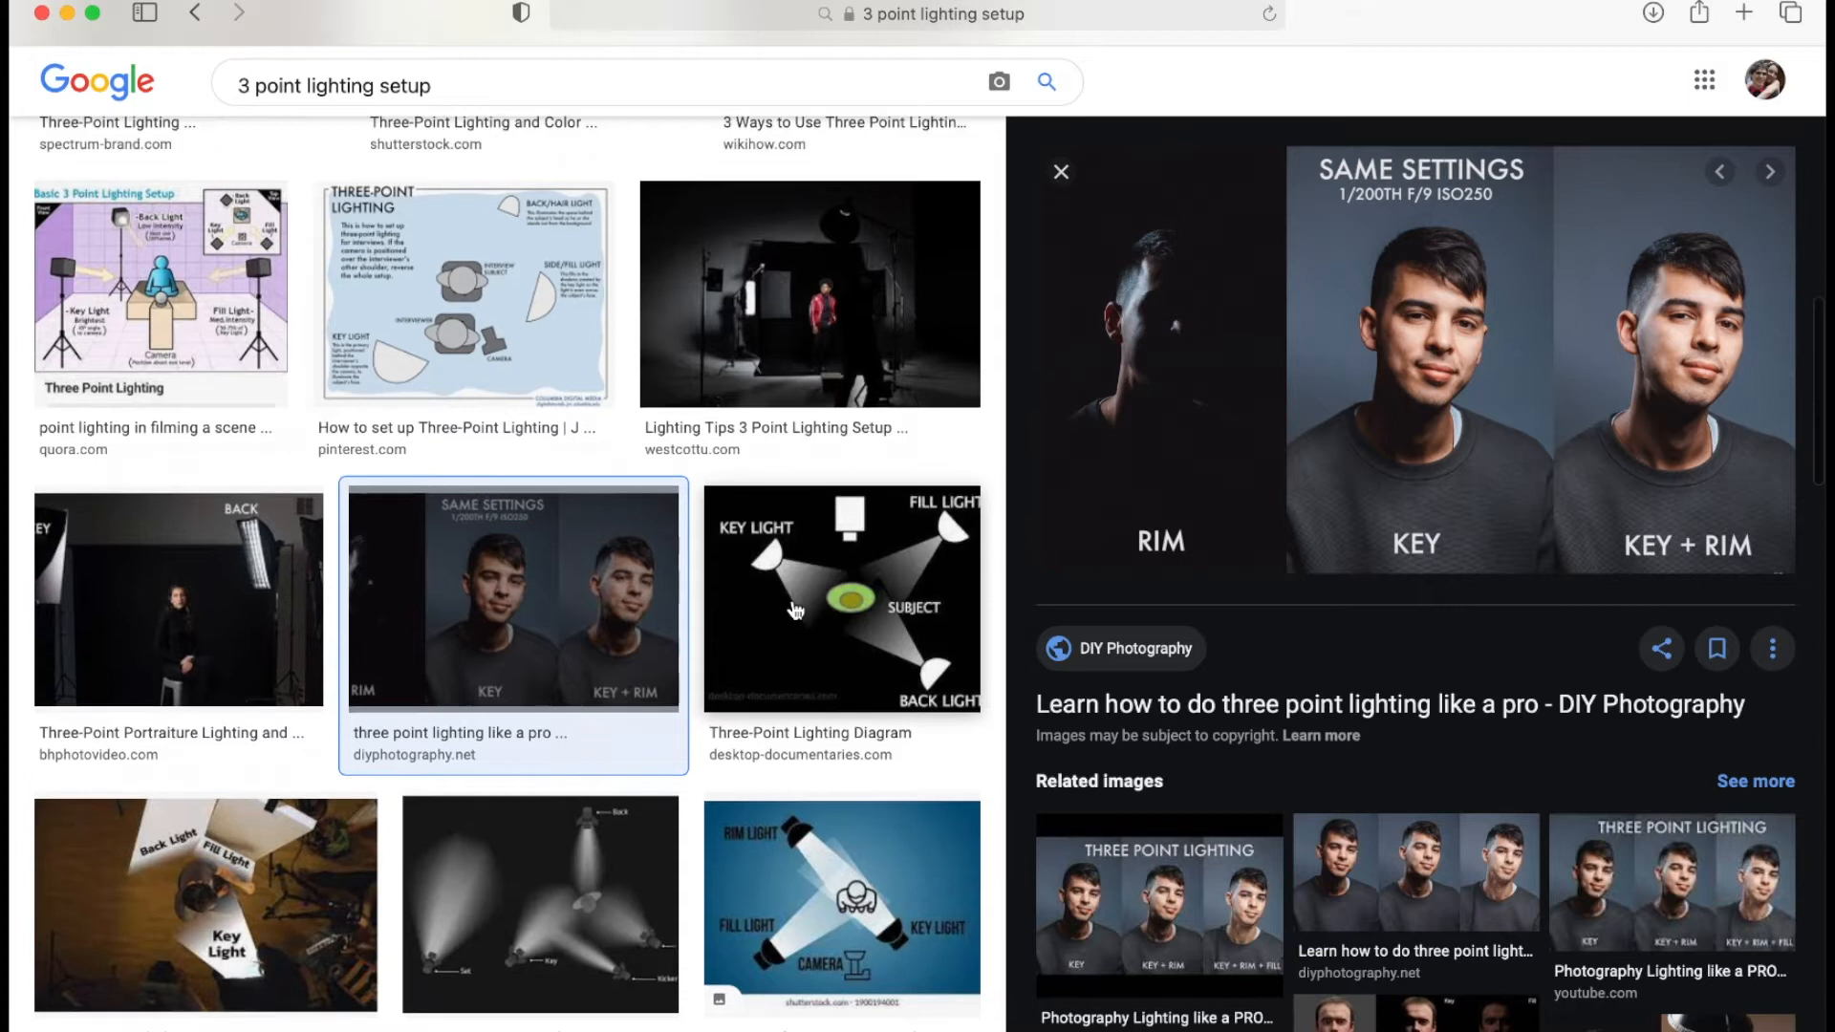
{"action": "left_click", "coordinate": [841, 727]}
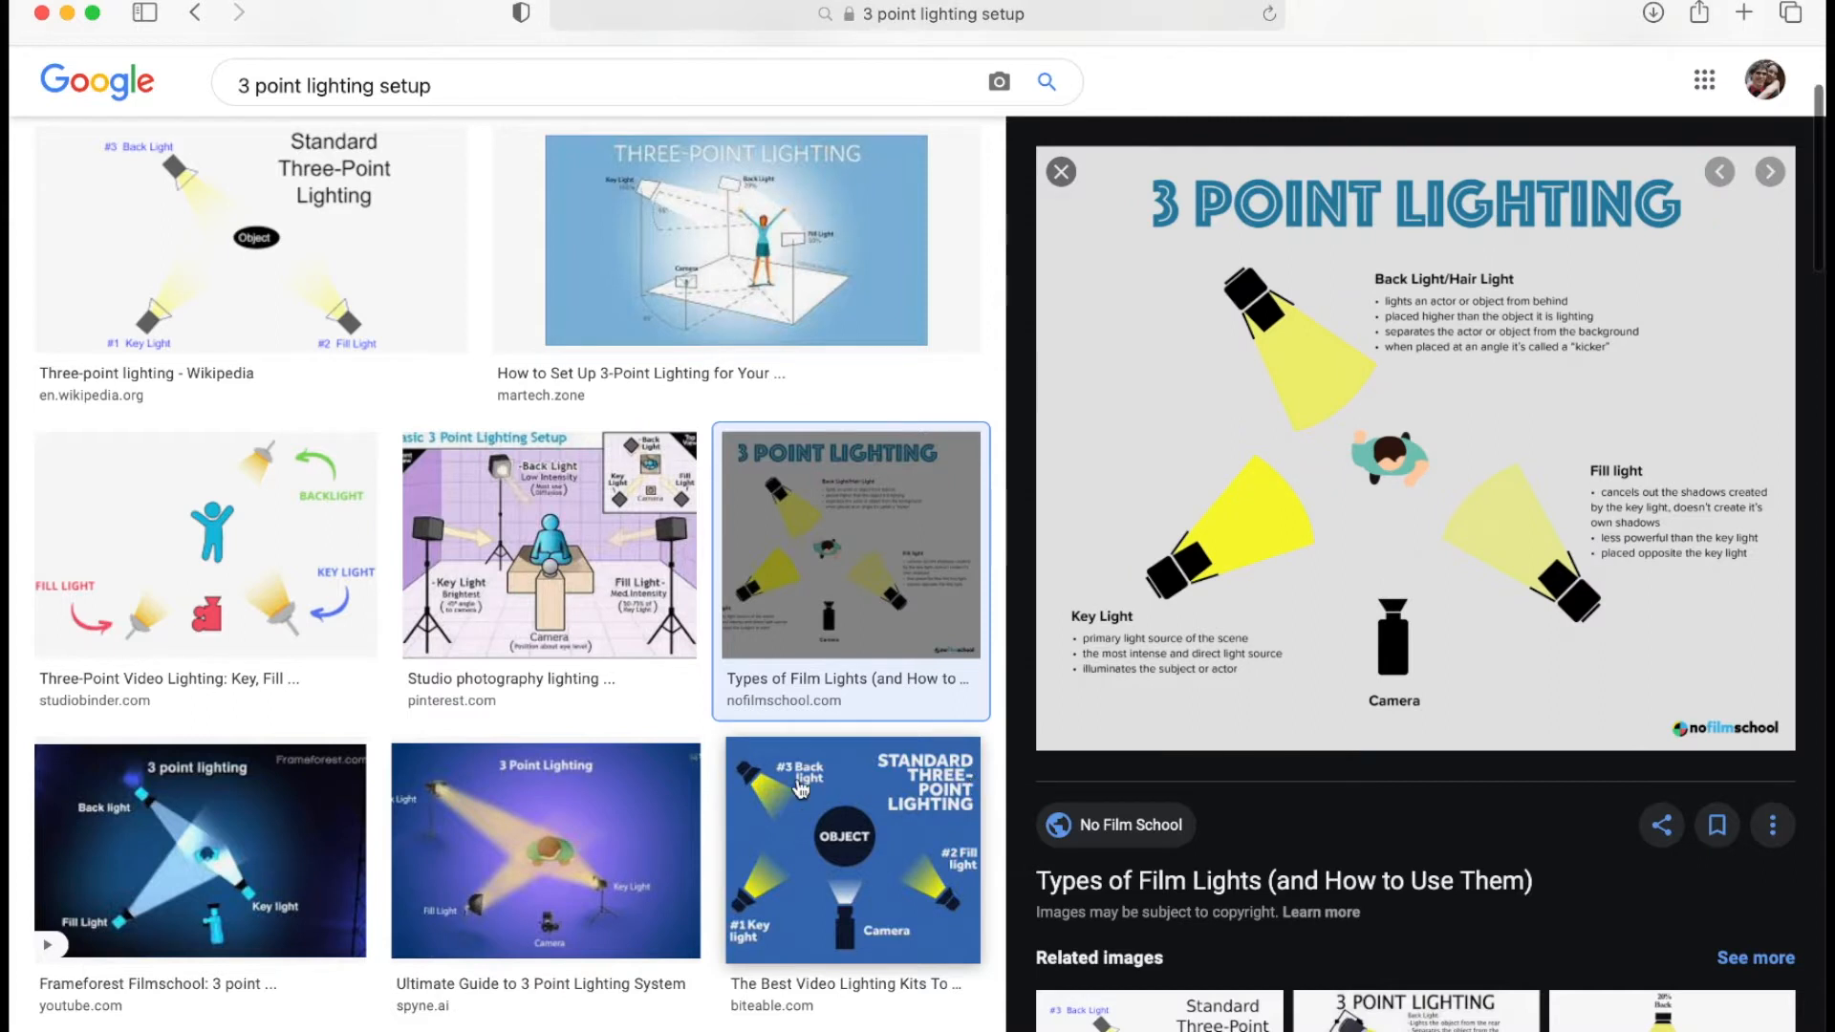
Compare PetaPixel's three-point lighting portraits with the Lighting 101 setup diagram from Reel Designer.
{"action": "scroll", "coordinate": [801, 789], "scroll_direction": "down", "scroll_amount": 15}
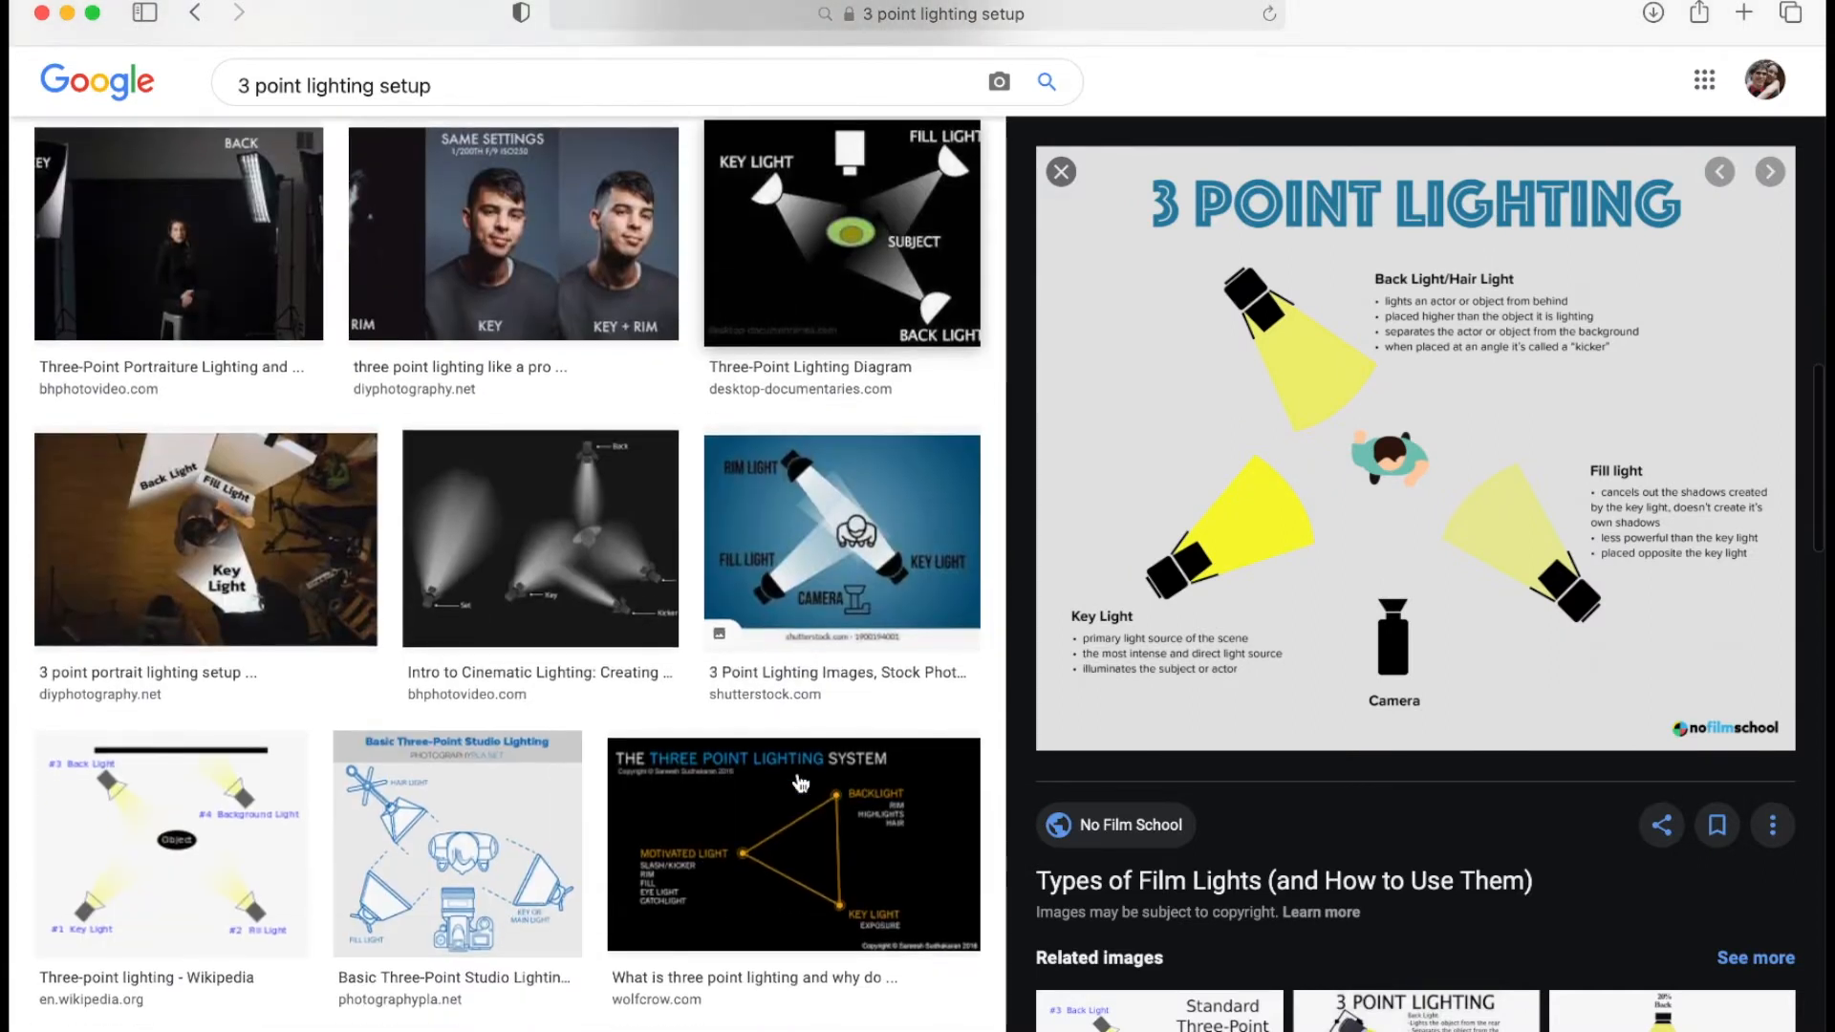
{"action": "scroll", "coordinate": [801, 784], "scroll_direction": "down", "scroll_amount": 10}
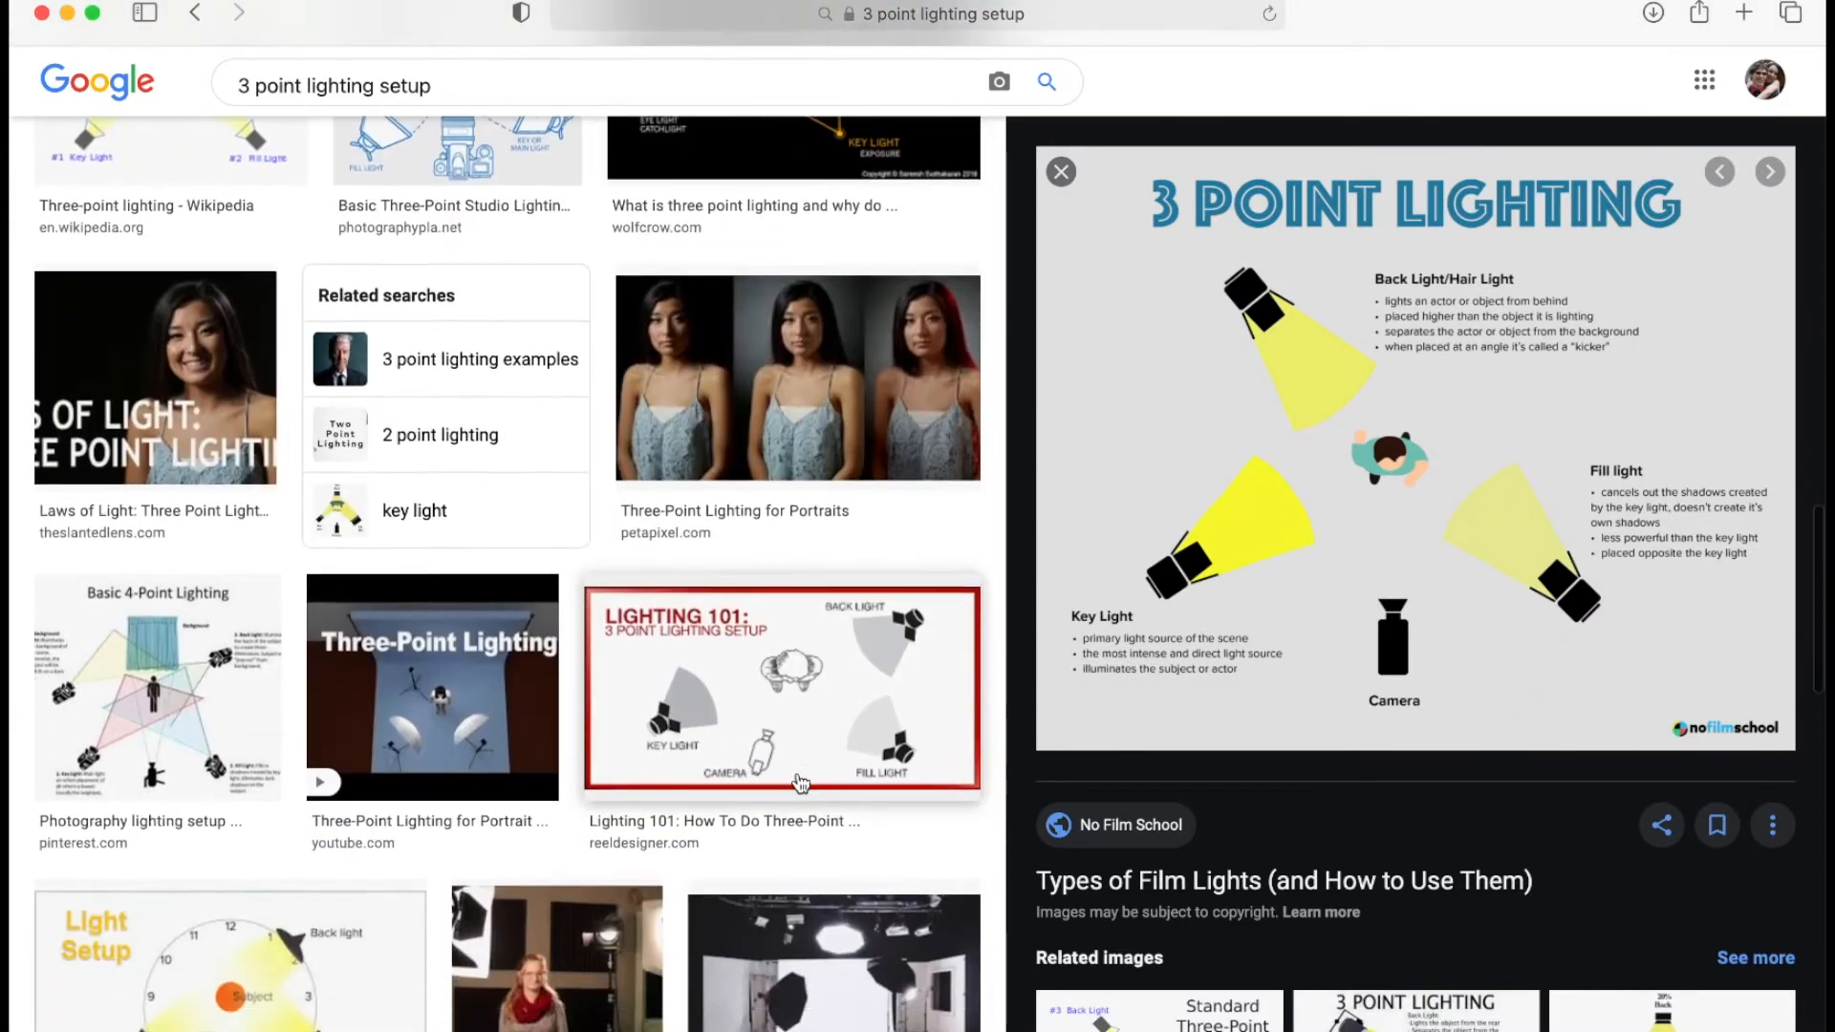
{"action": "left_click", "coordinate": [841, 382]}
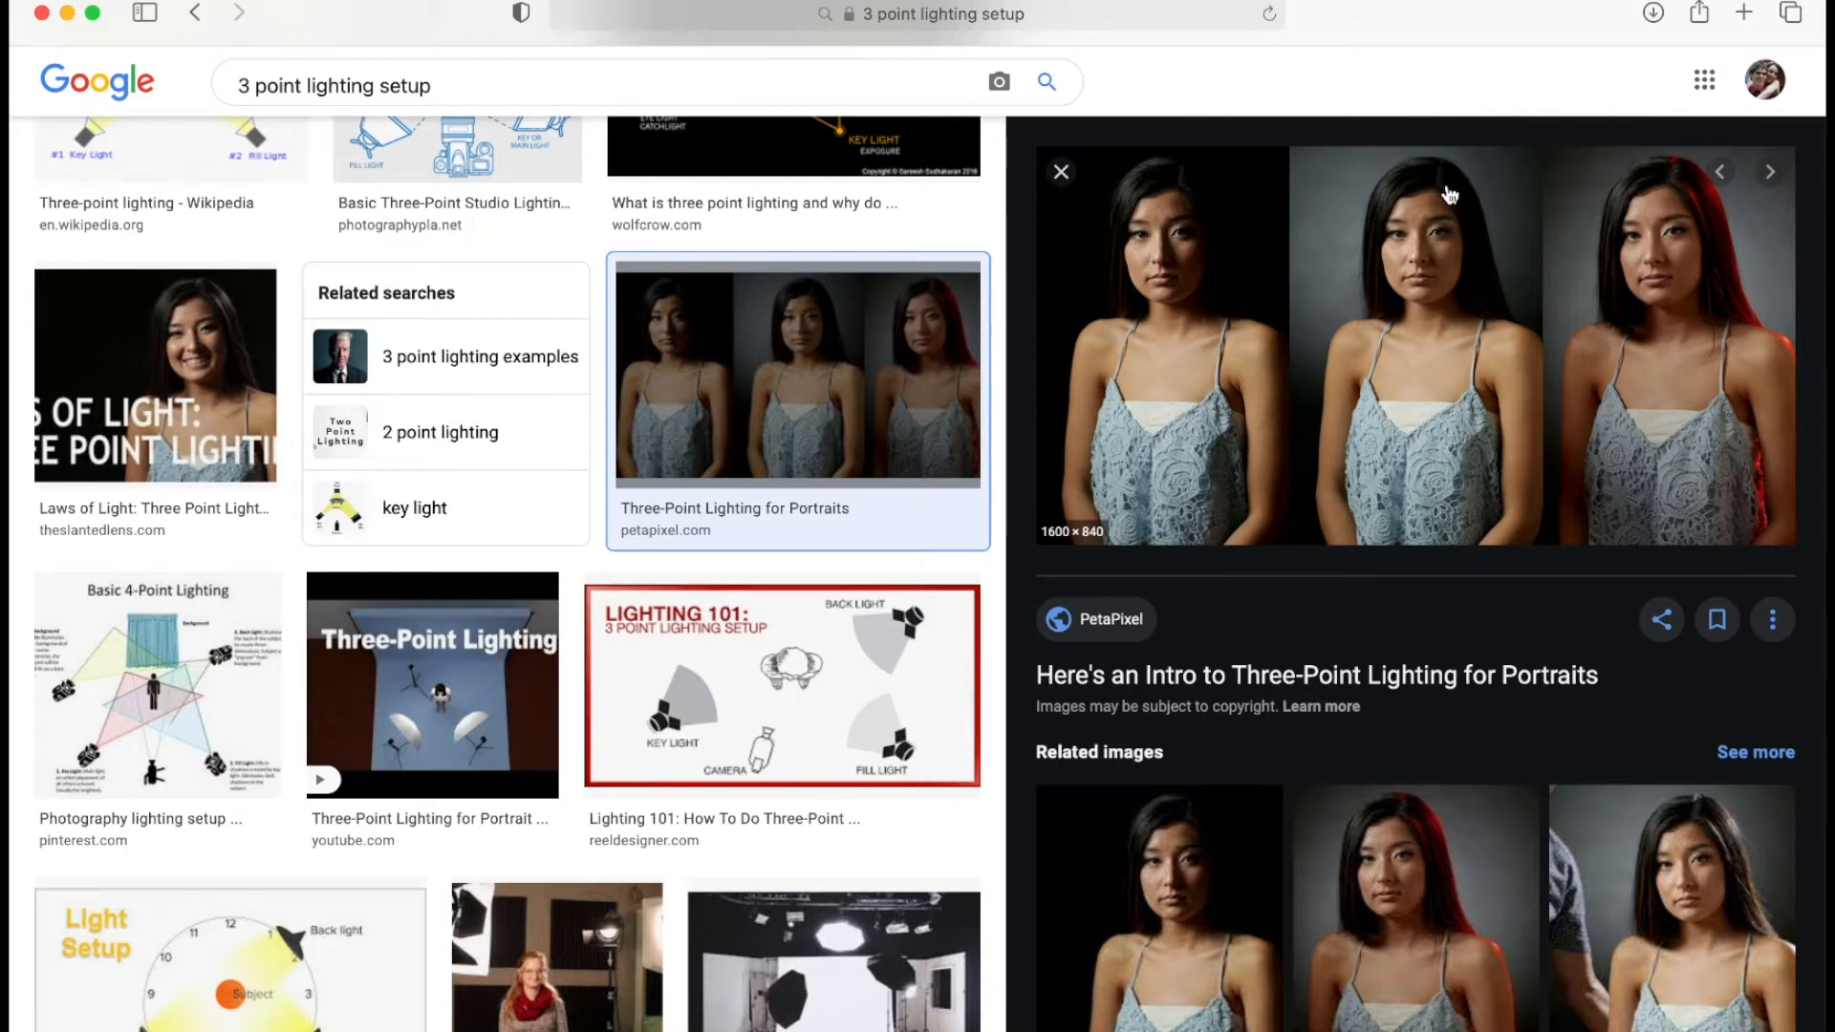
{"action": "left_click", "coordinate": [885, 707]}
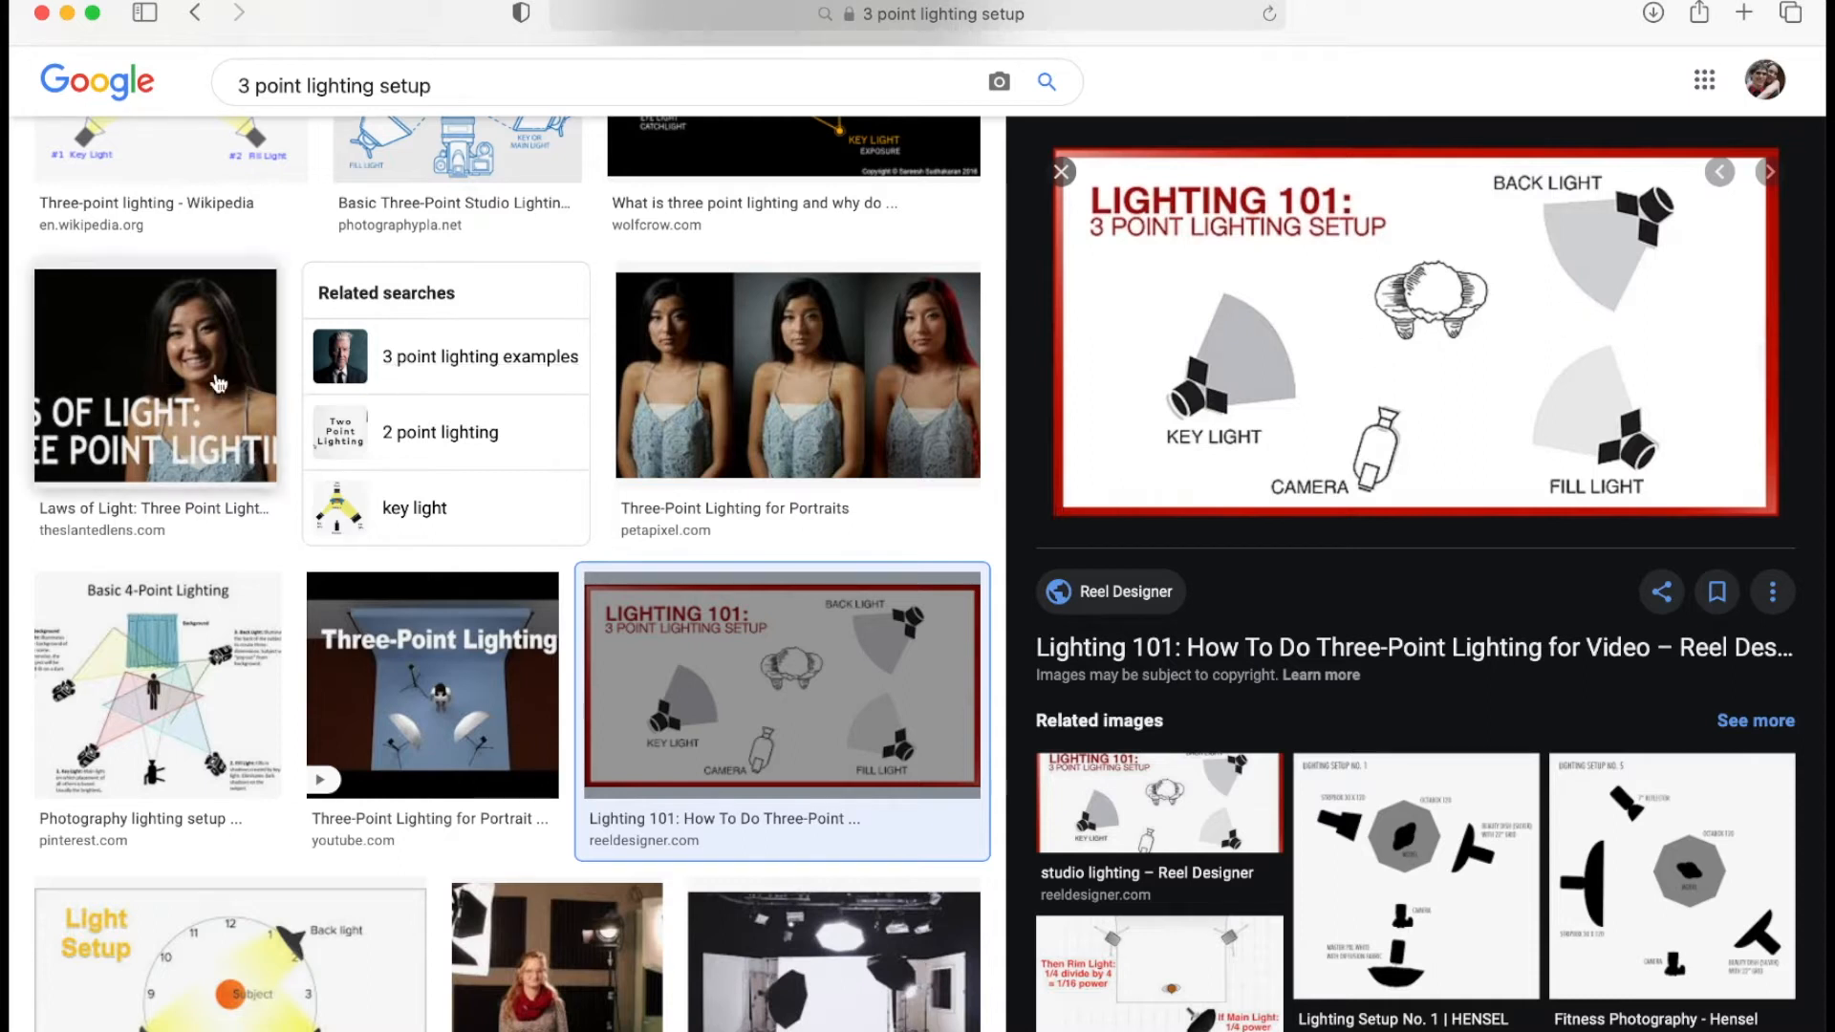
{"action": "left_click", "coordinate": [768, 362]}
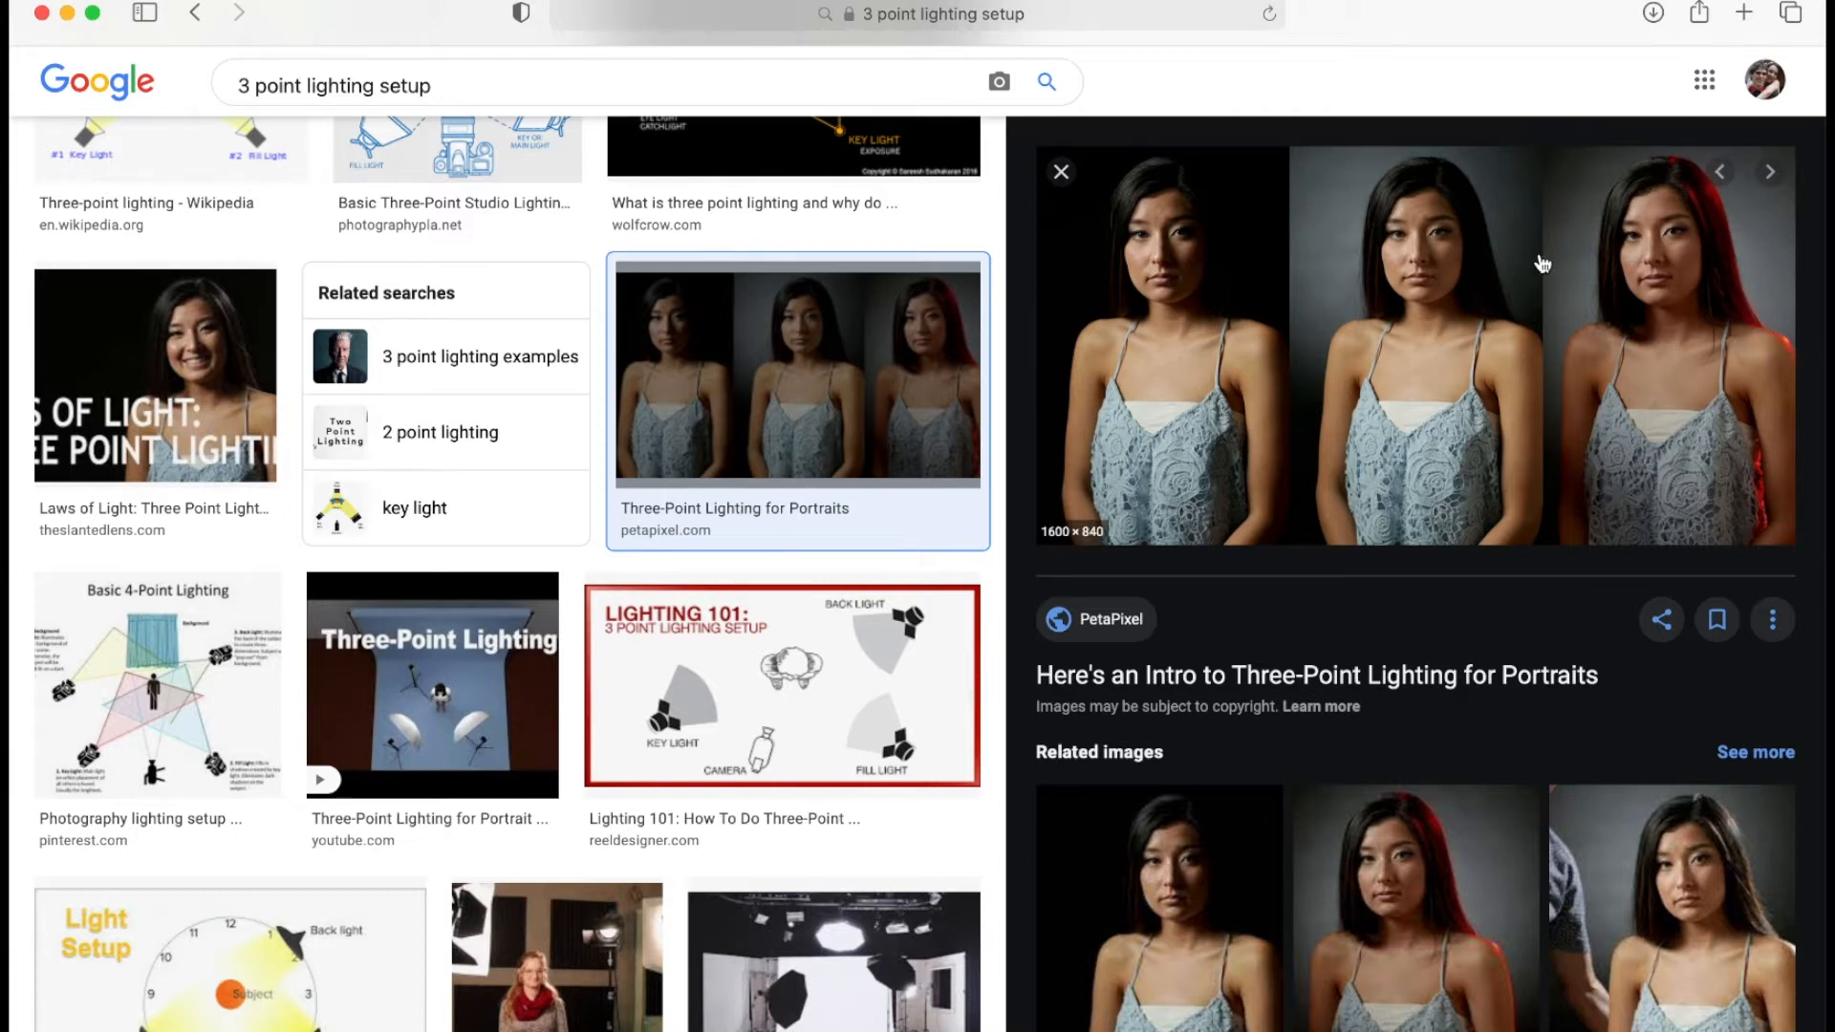
{"action": "left_click", "coordinate": [789, 621]}
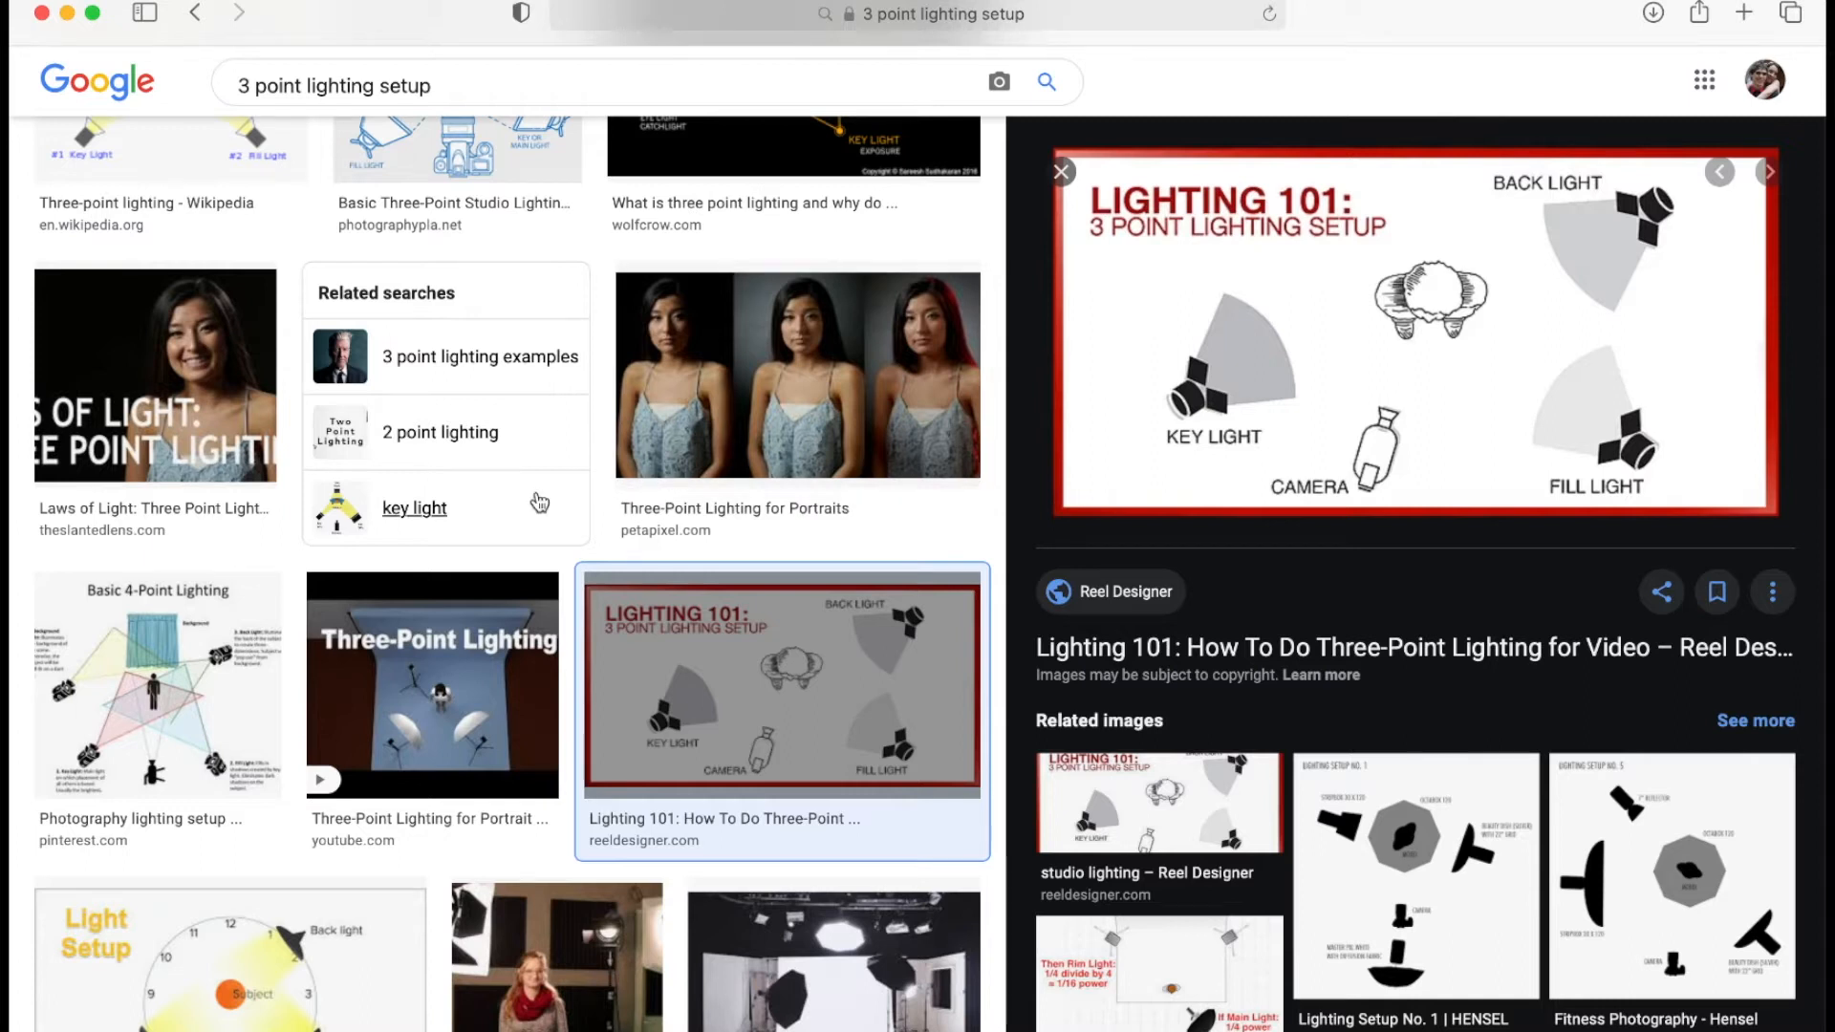
Look through more results, examining the PetaPixel portraits again and the "Laws of Light: Three Point Lighting" portrait.
{"action": "scroll", "coordinate": [426, 753], "scroll_direction": "down", "scroll_amount": 7}
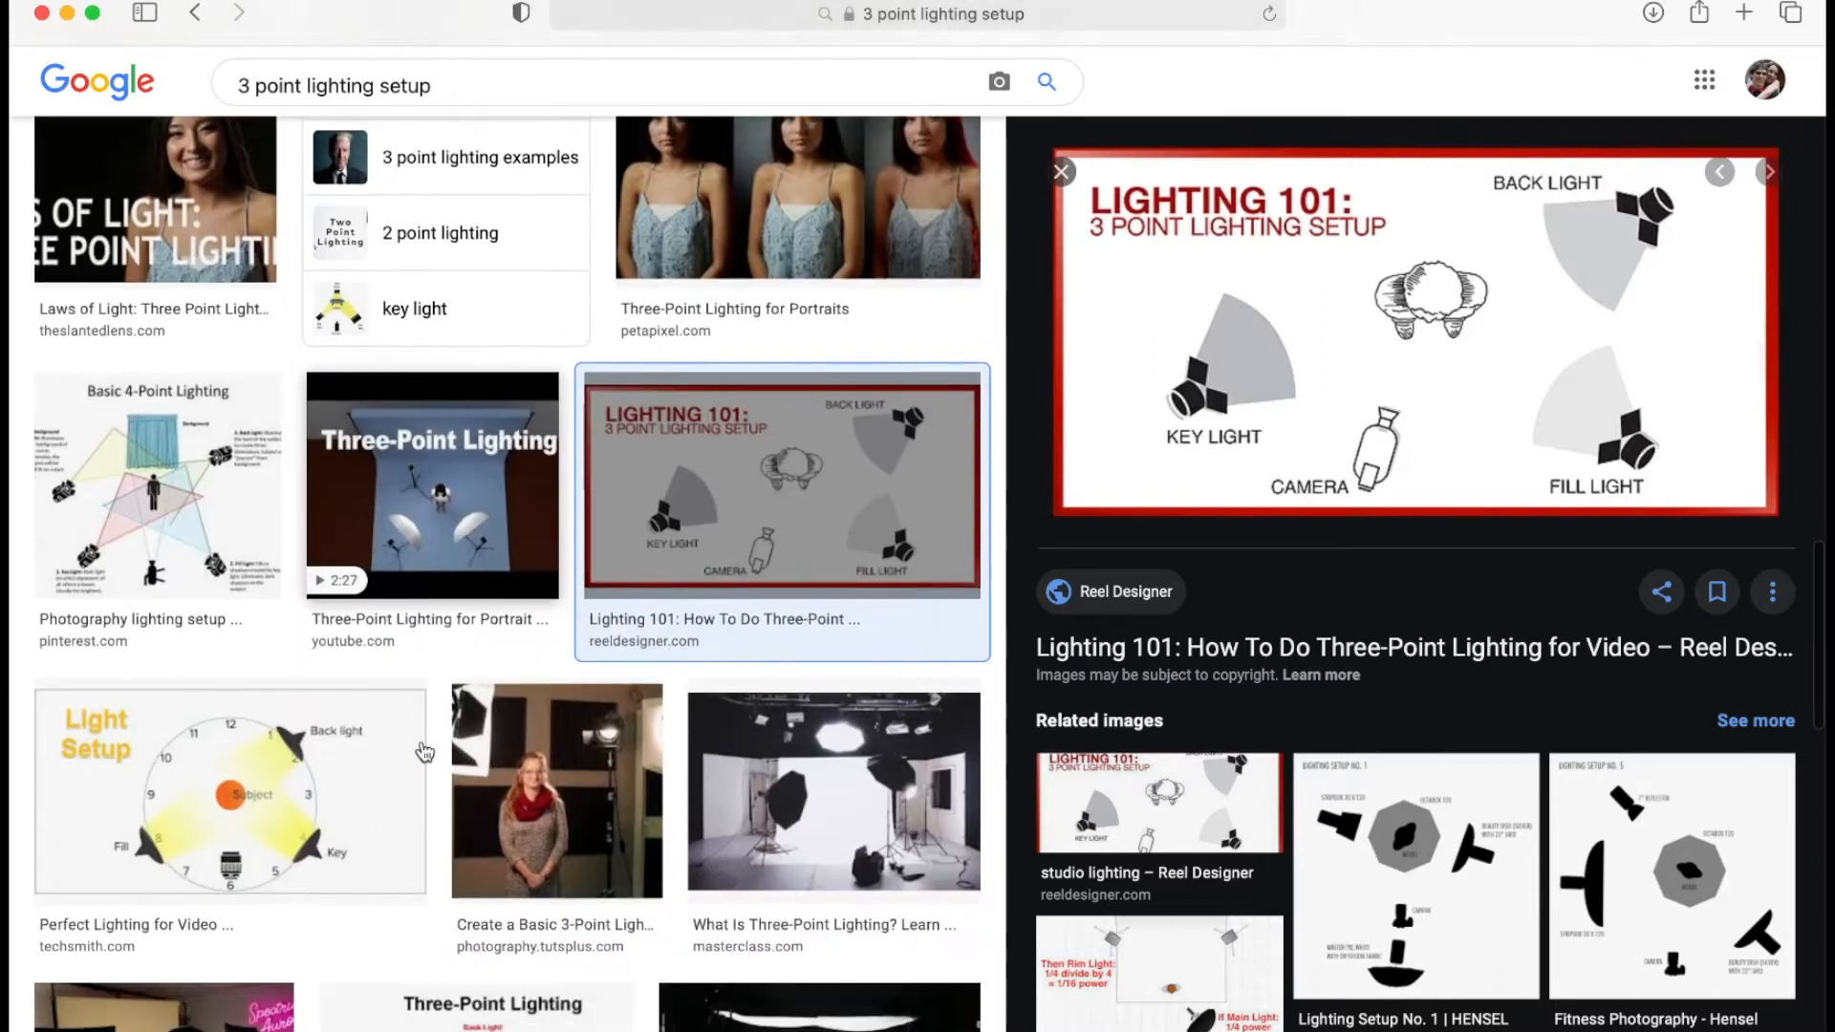
{"action": "scroll", "coordinate": [425, 753], "scroll_direction": "up", "scroll_amount": 6}
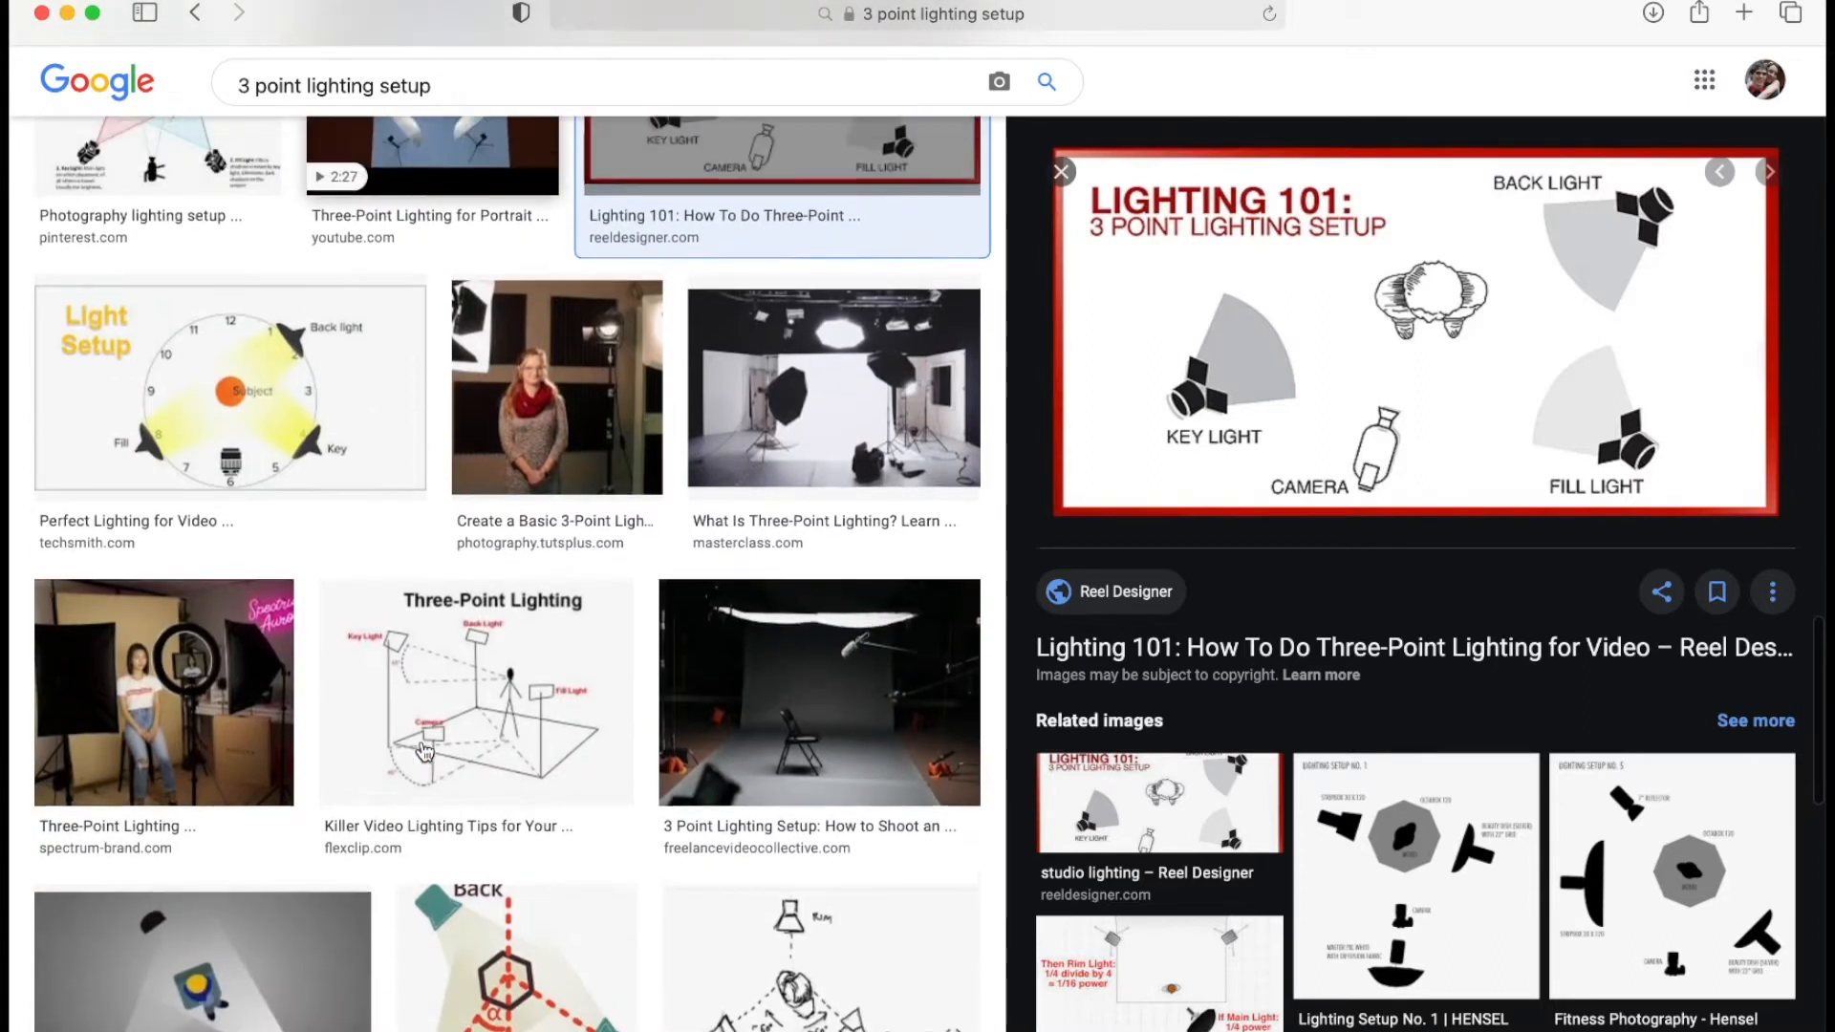
{"action": "left_click", "coordinate": [819, 286]}
{"action": "scroll", "coordinate": [819, 287], "scroll_direction": "up", "scroll_amount": 1}
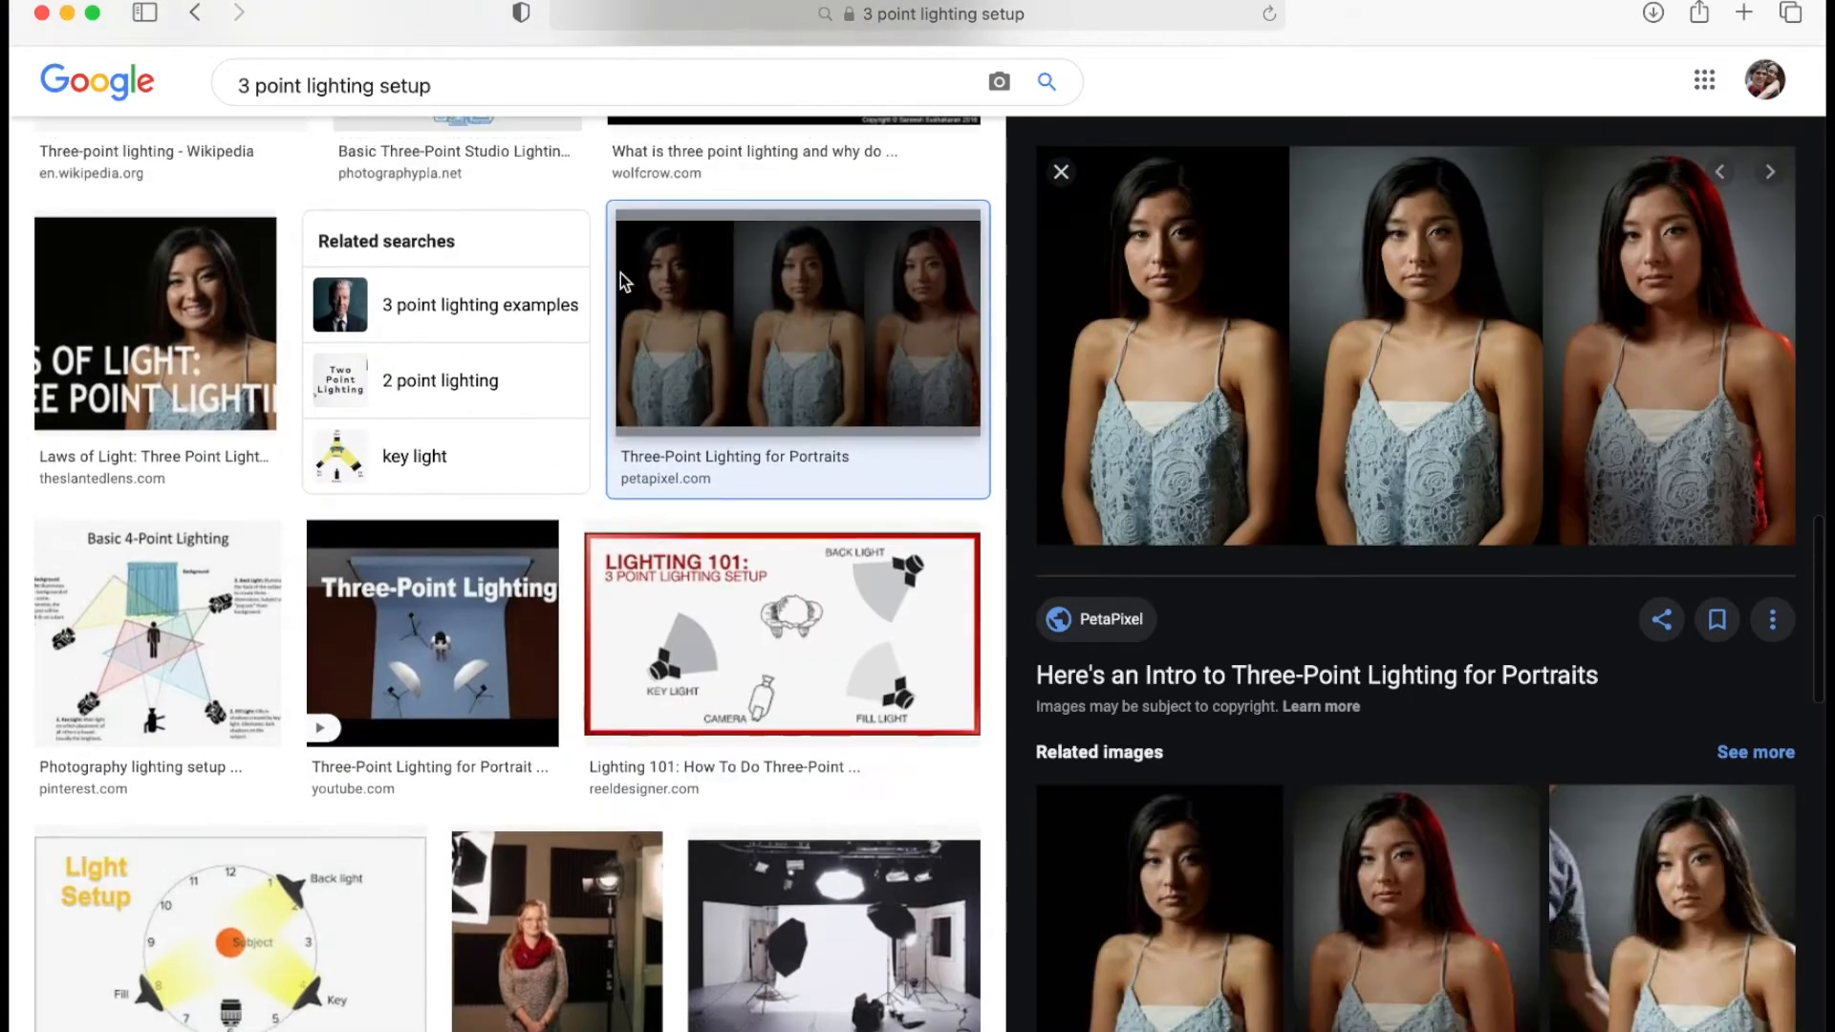
{"action": "left_click", "coordinate": [155, 316]}
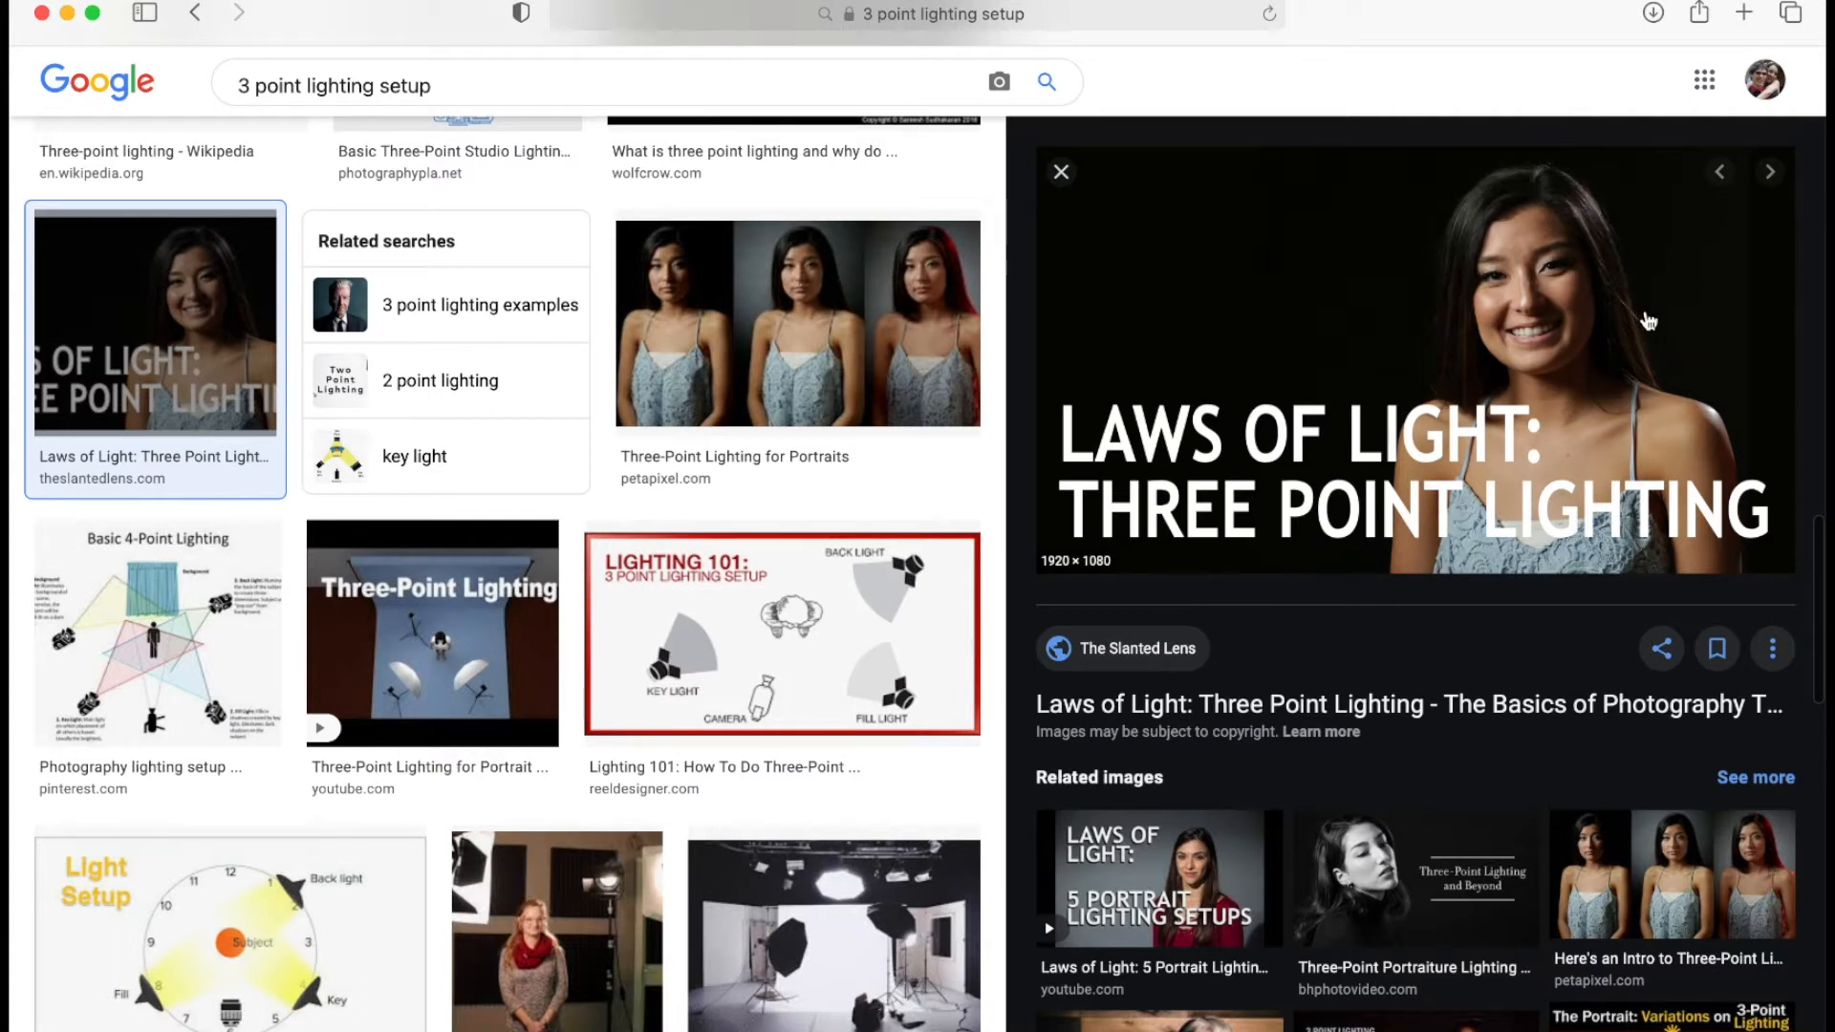
Review the No Film School light placement diagram, the DIY Photography rim and key comparison, and the latter's related images.
{"action": "scroll", "coordinate": [691, 555], "scroll_direction": "up", "scroll_amount": 5}
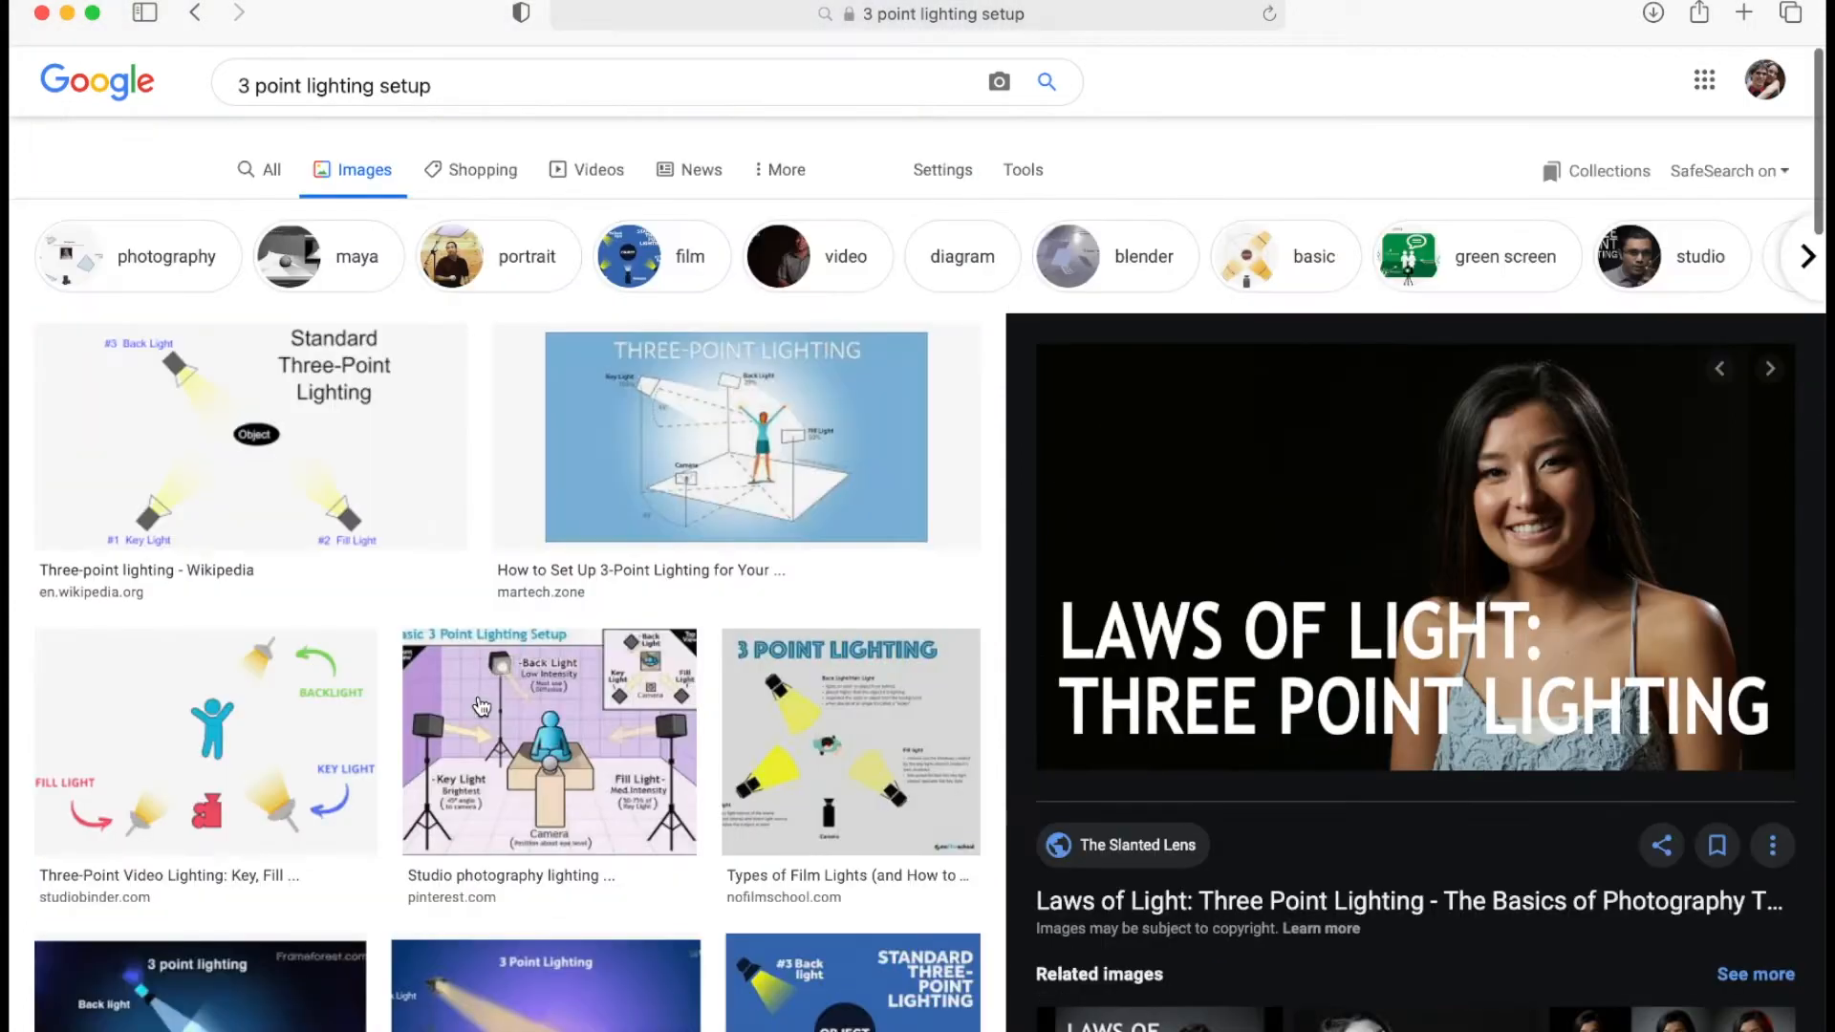
{"action": "left_click", "coordinate": [847, 729]}
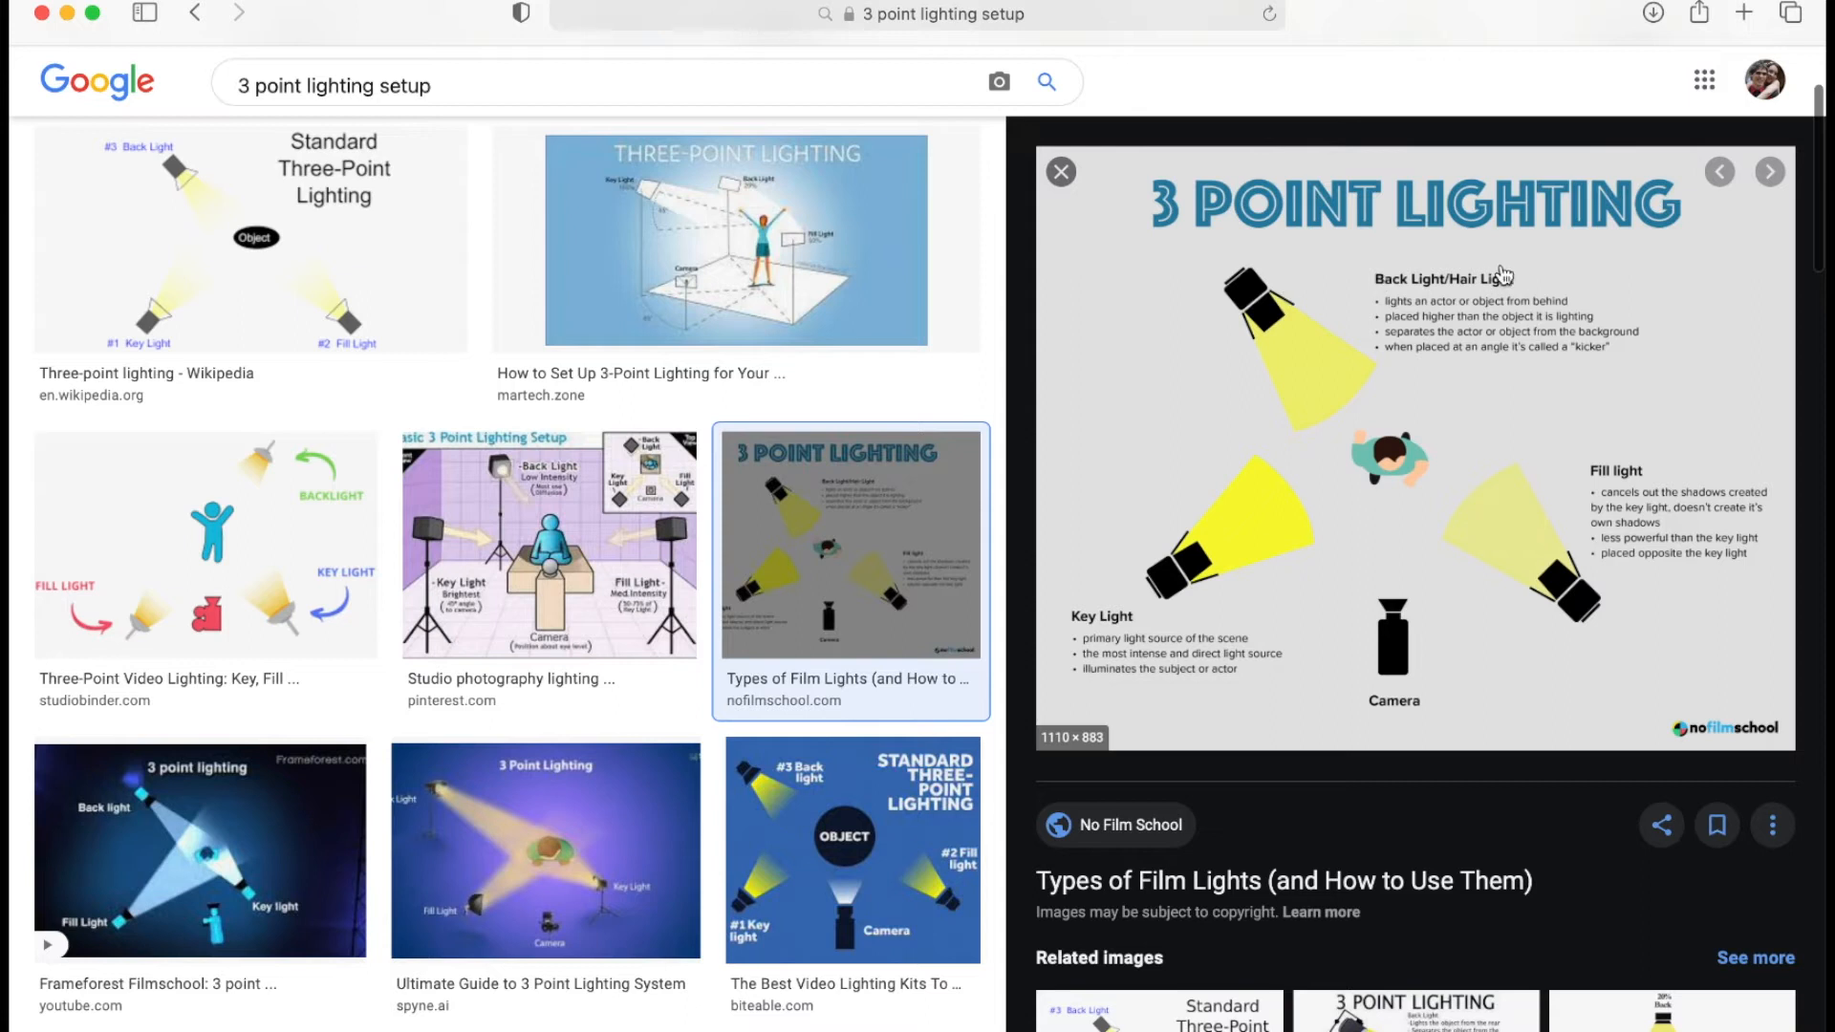
{"action": "scroll", "coordinate": [564, 602], "scroll_direction": "down", "scroll_amount": 15}
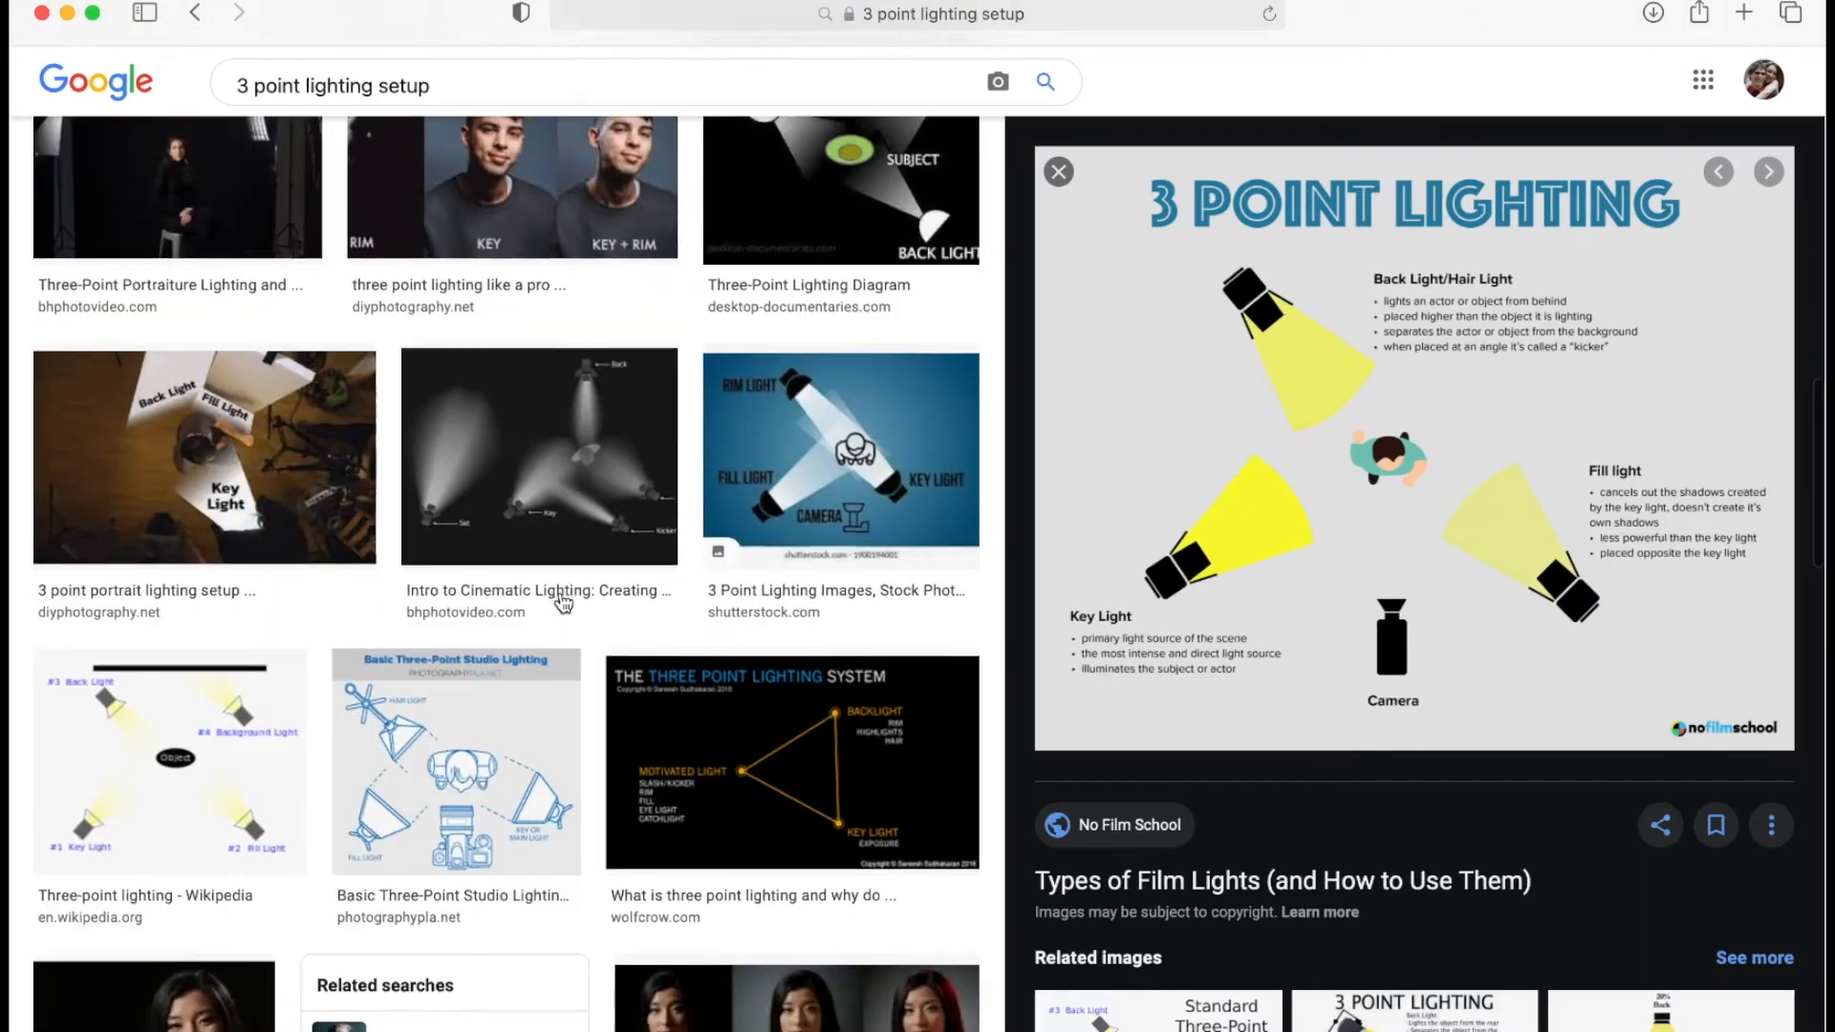
{"action": "scroll", "coordinate": [569, 402], "scroll_direction": "up", "scroll_amount": 2}
{"action": "left_click", "coordinate": [582, 201]}
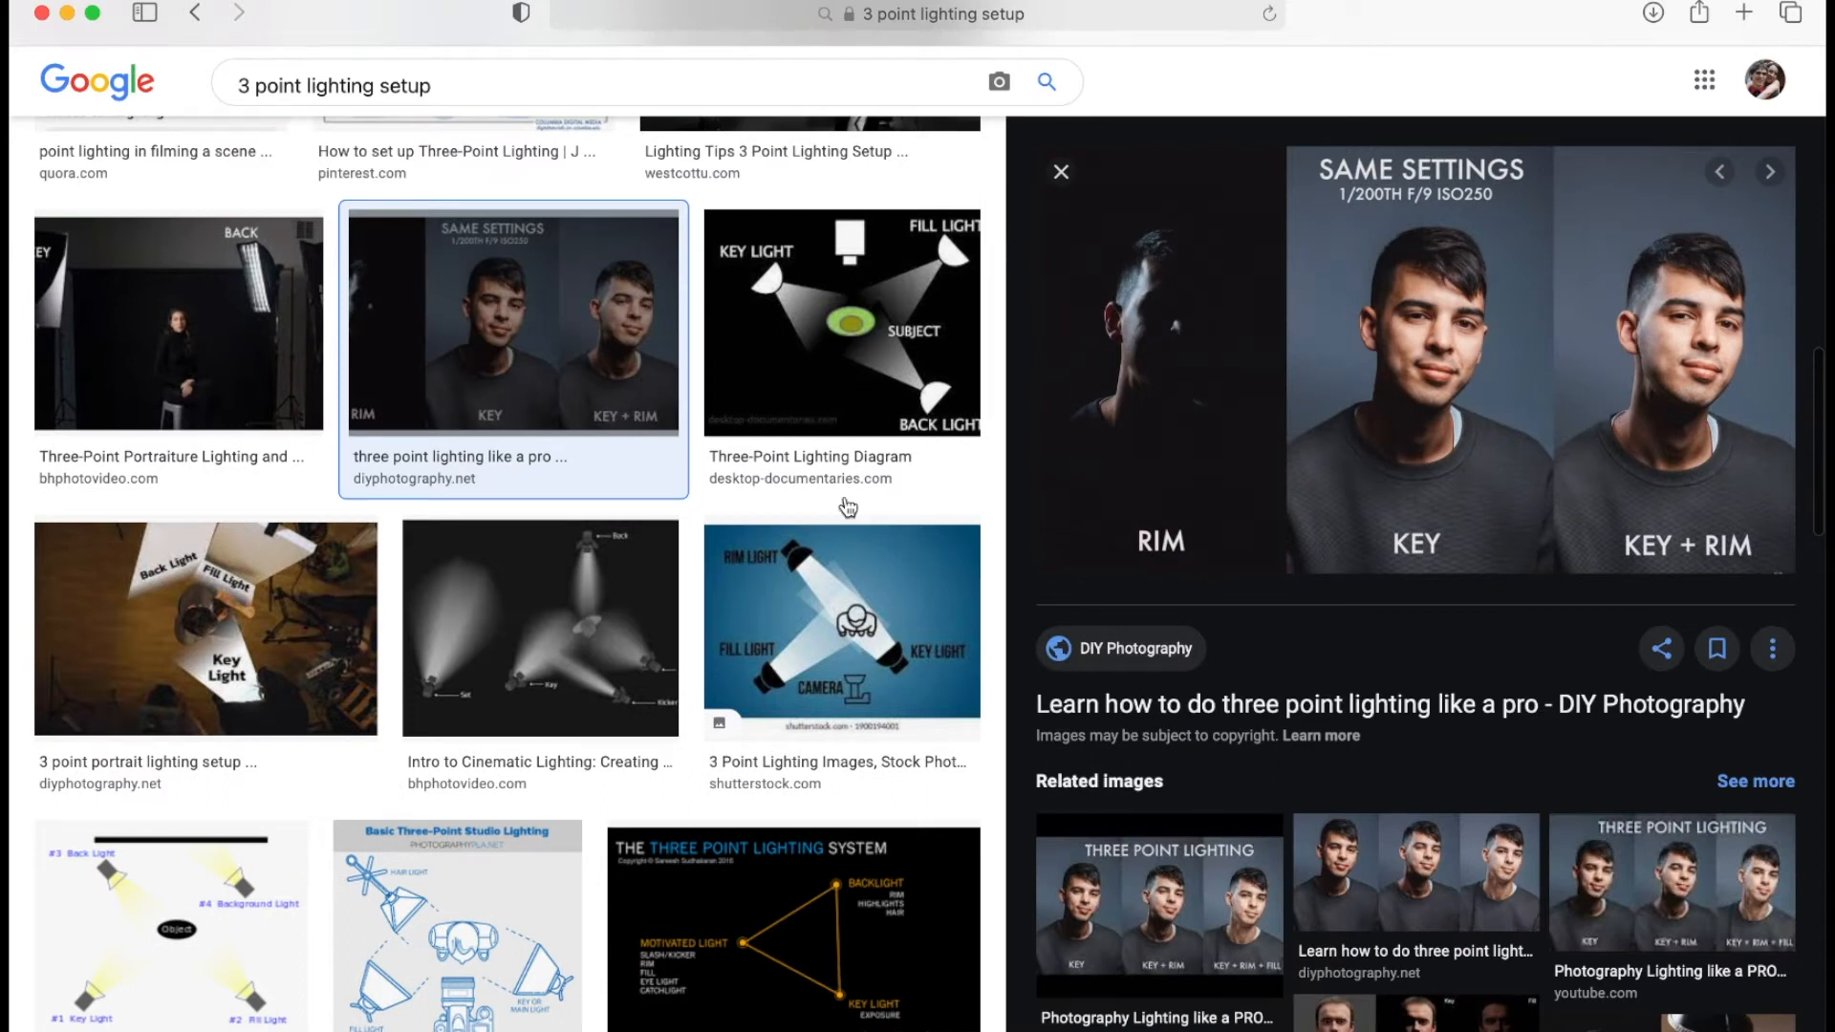
{"action": "scroll", "coordinate": [650, 666], "scroll_direction": "down", "scroll_amount": 3}
{"action": "scroll", "coordinate": [1219, 700], "scroll_direction": "down", "scroll_amount": 5}
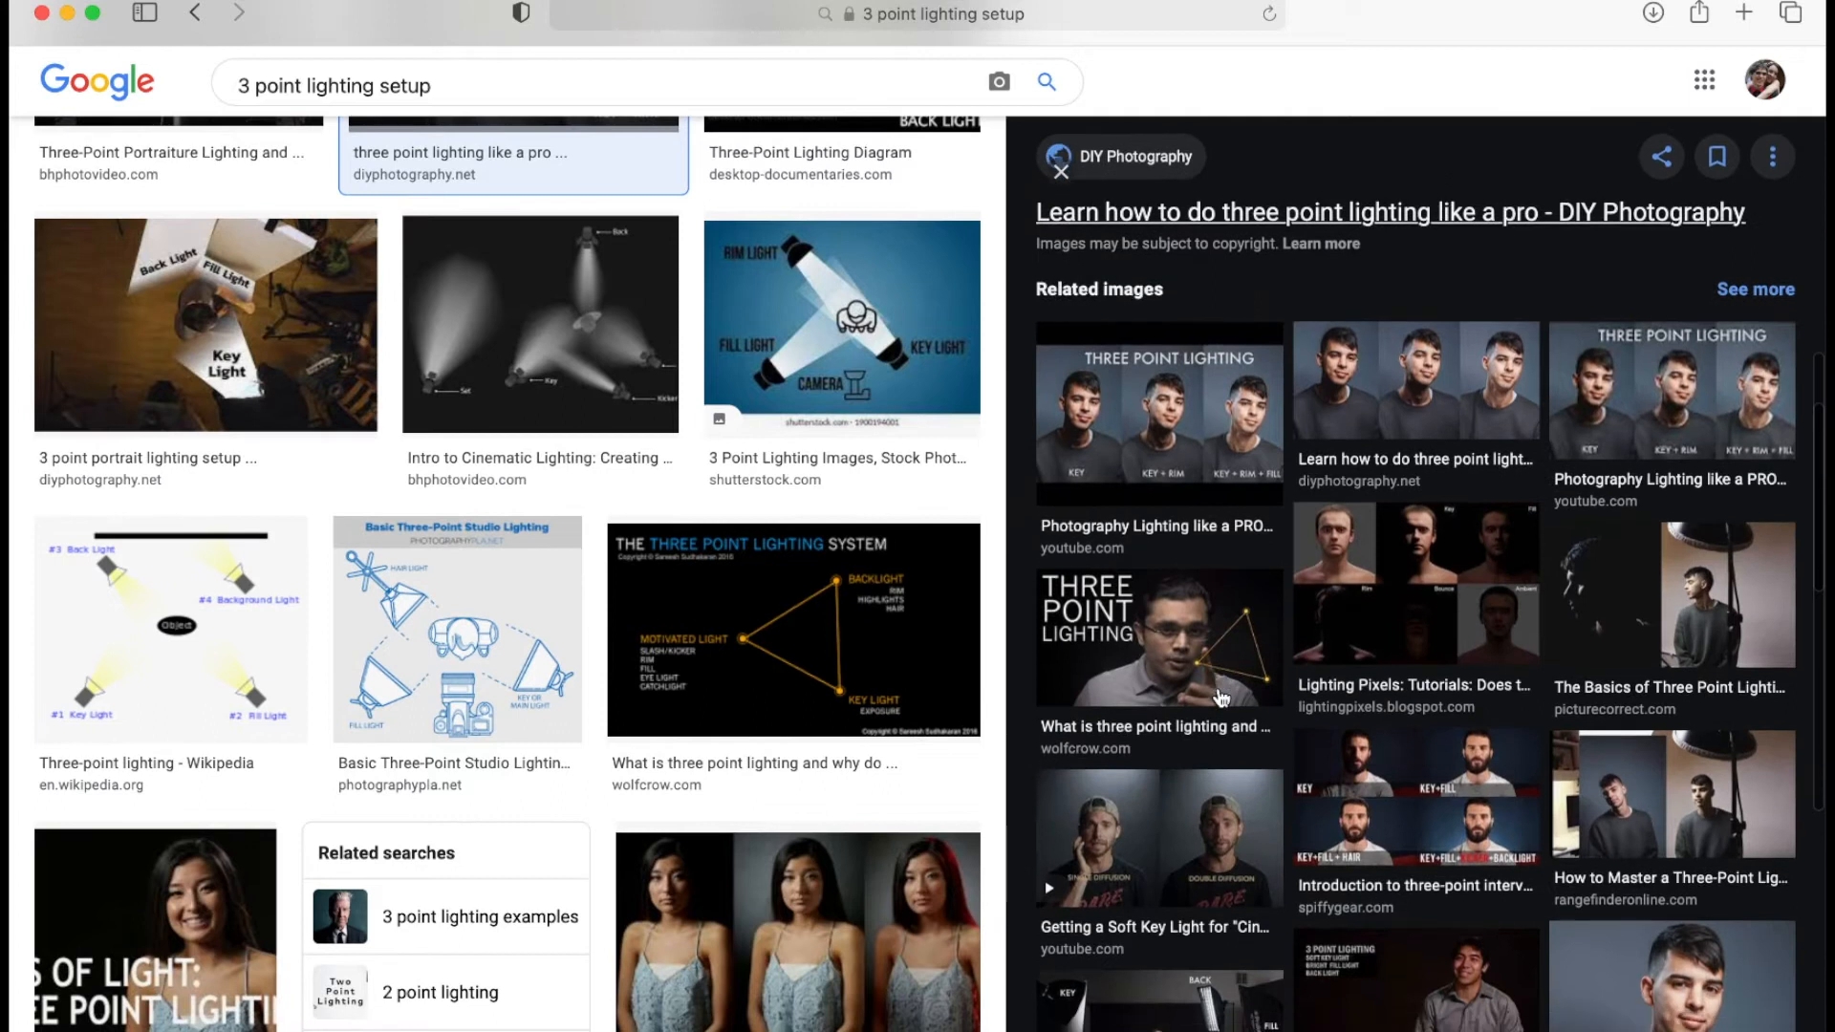
{"action": "scroll", "coordinate": [1216, 615], "scroll_direction": "down", "scroll_amount": 2}
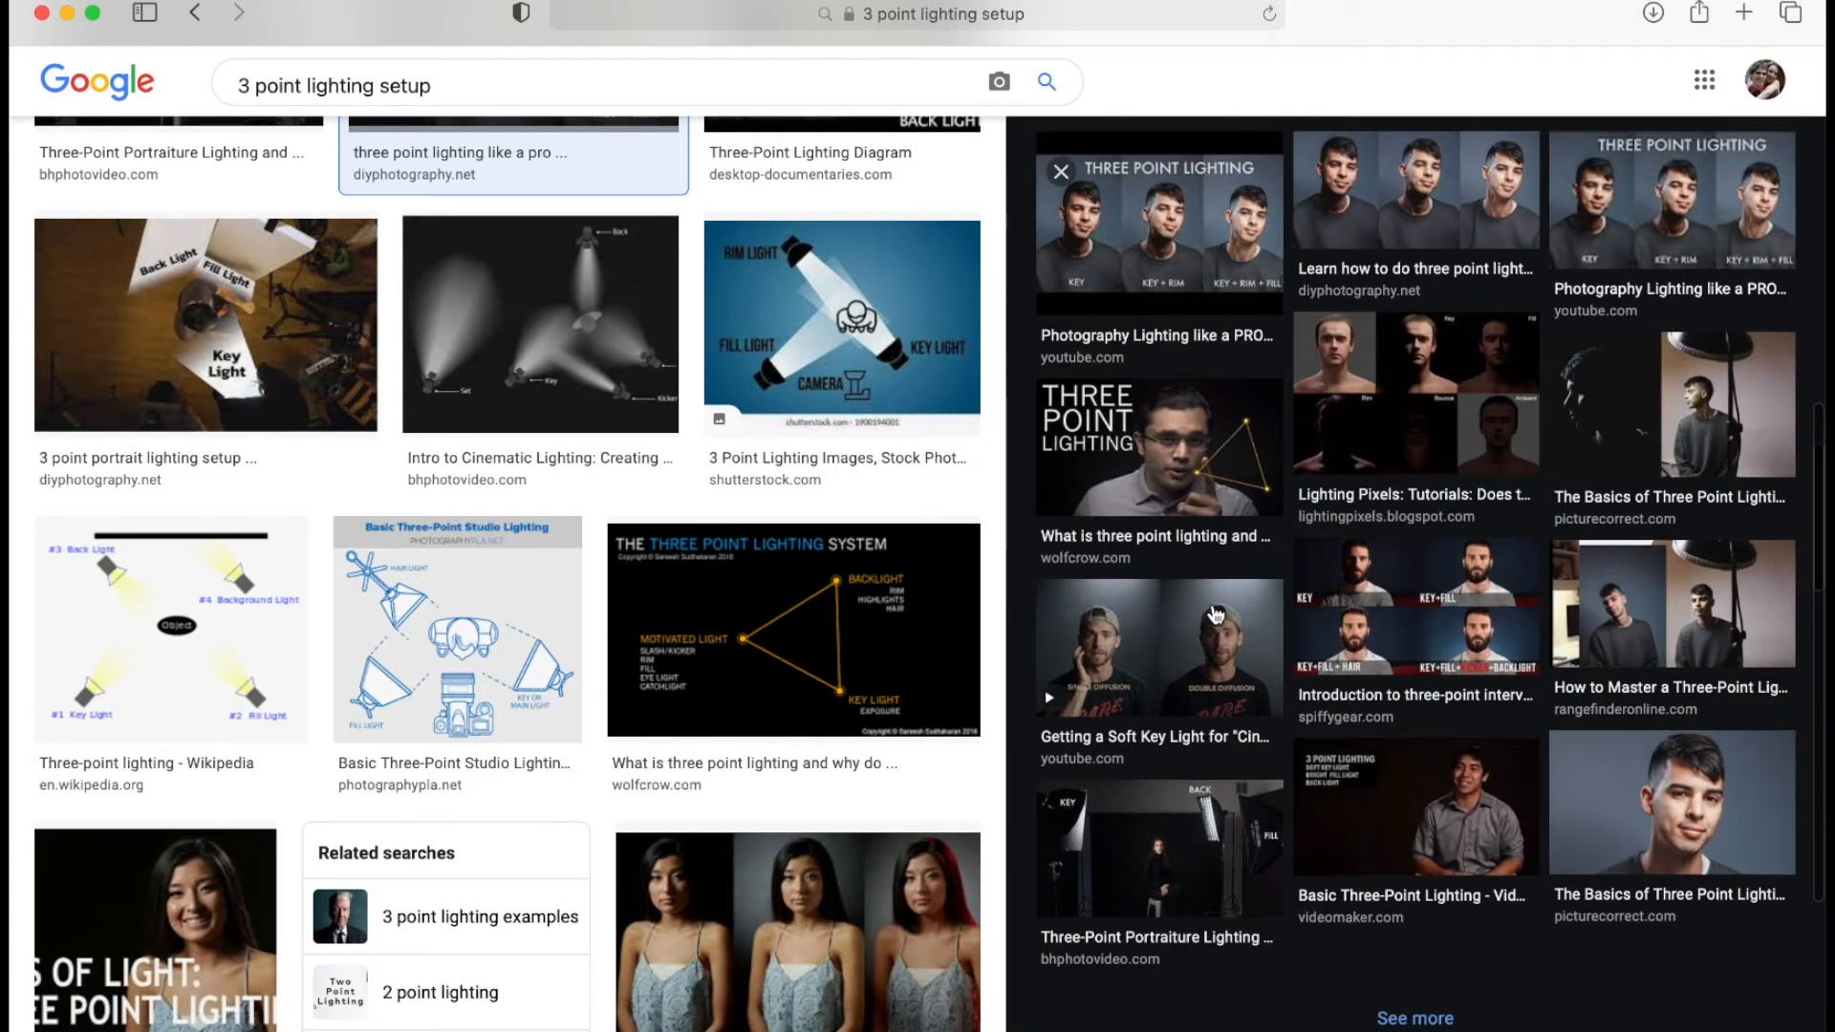
{"action": "scroll", "coordinate": [1216, 615], "scroll_direction": "up", "scroll_amount": 10}
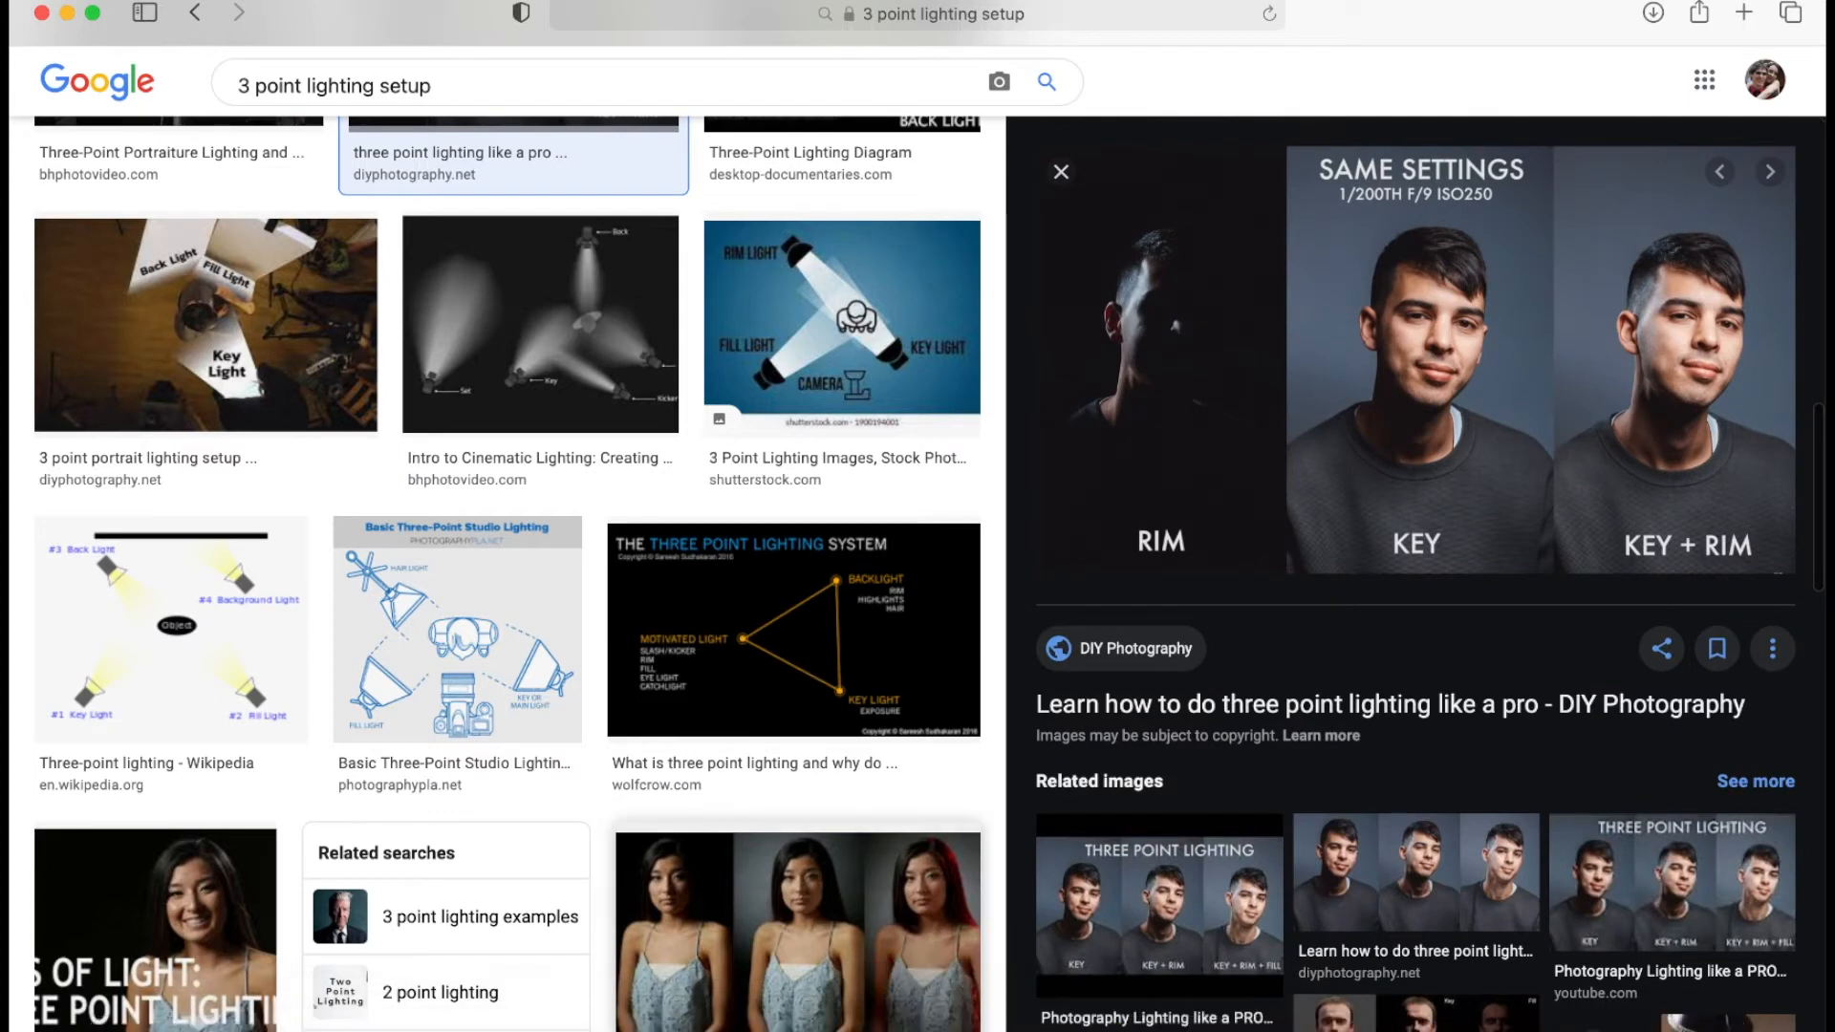
Switch to Blender and, in the right orthographic view, move the cube 1 m up along the global Z axis.
{"action": "left_click", "coordinate": [892, 1025]}
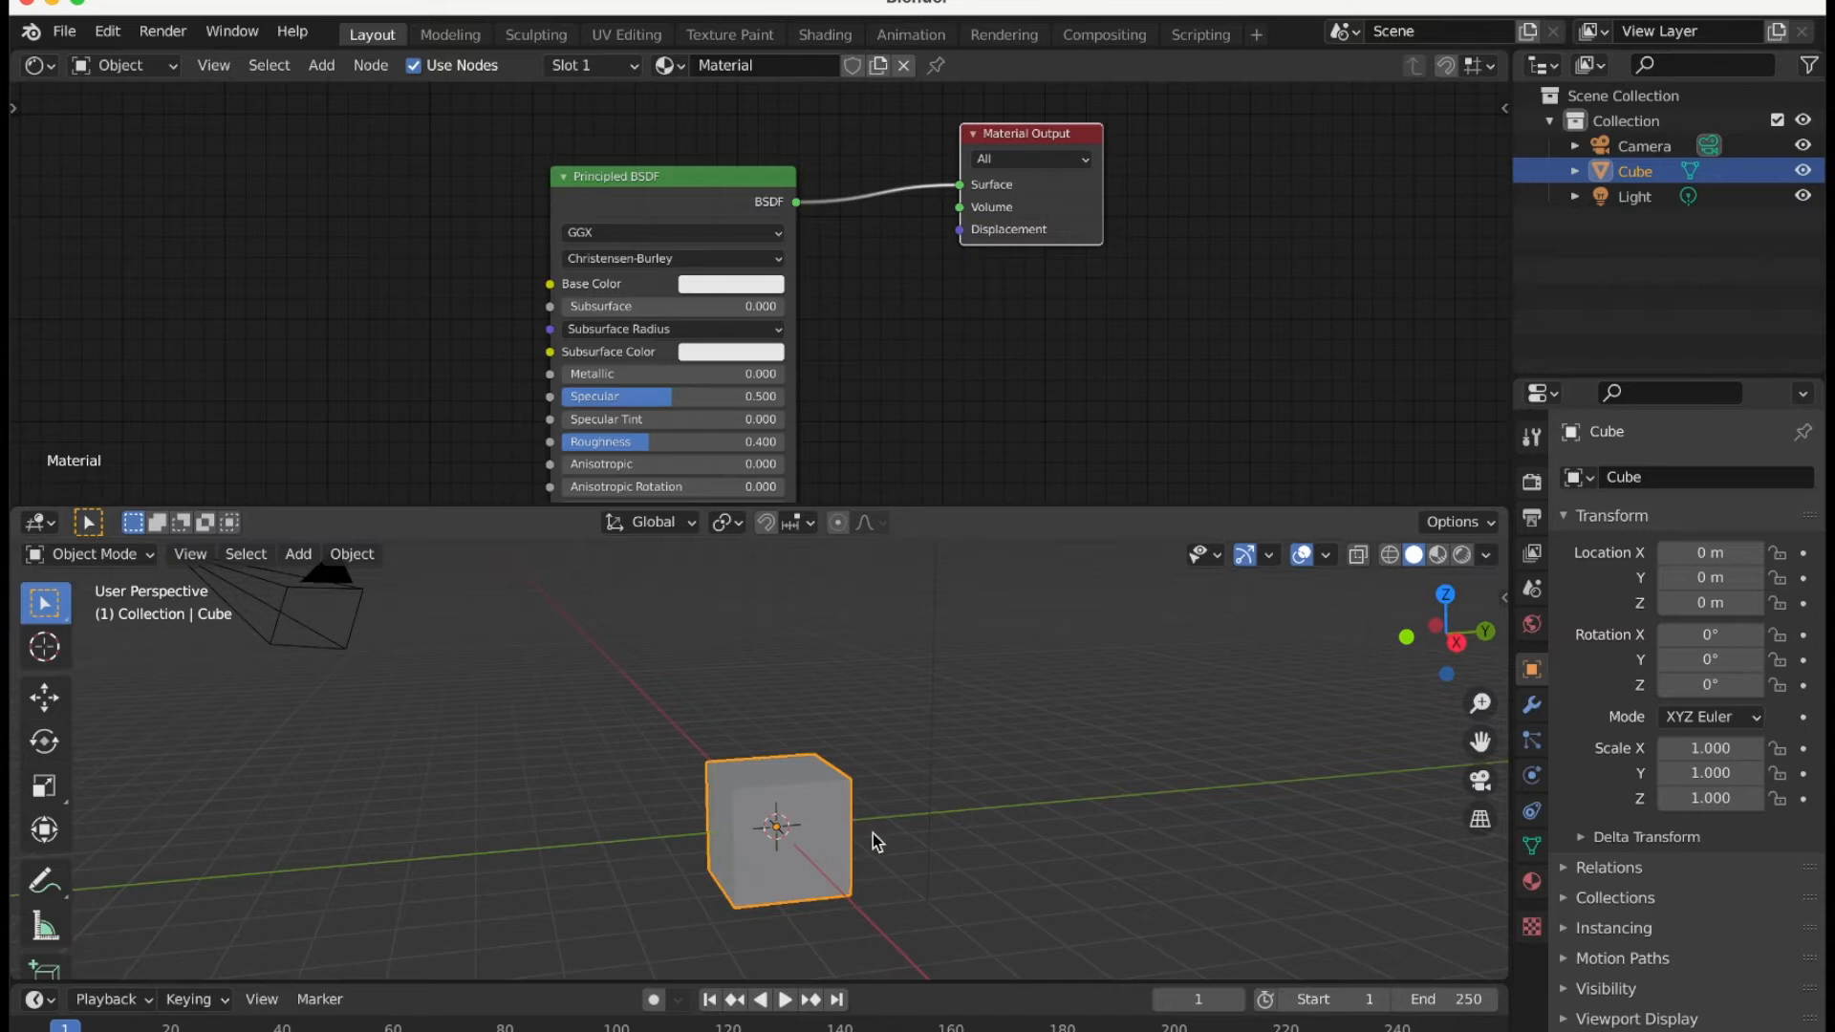
{"action": "scroll", "coordinate": [873, 833], "scroll_direction": "down", "scroll_amount": 4}
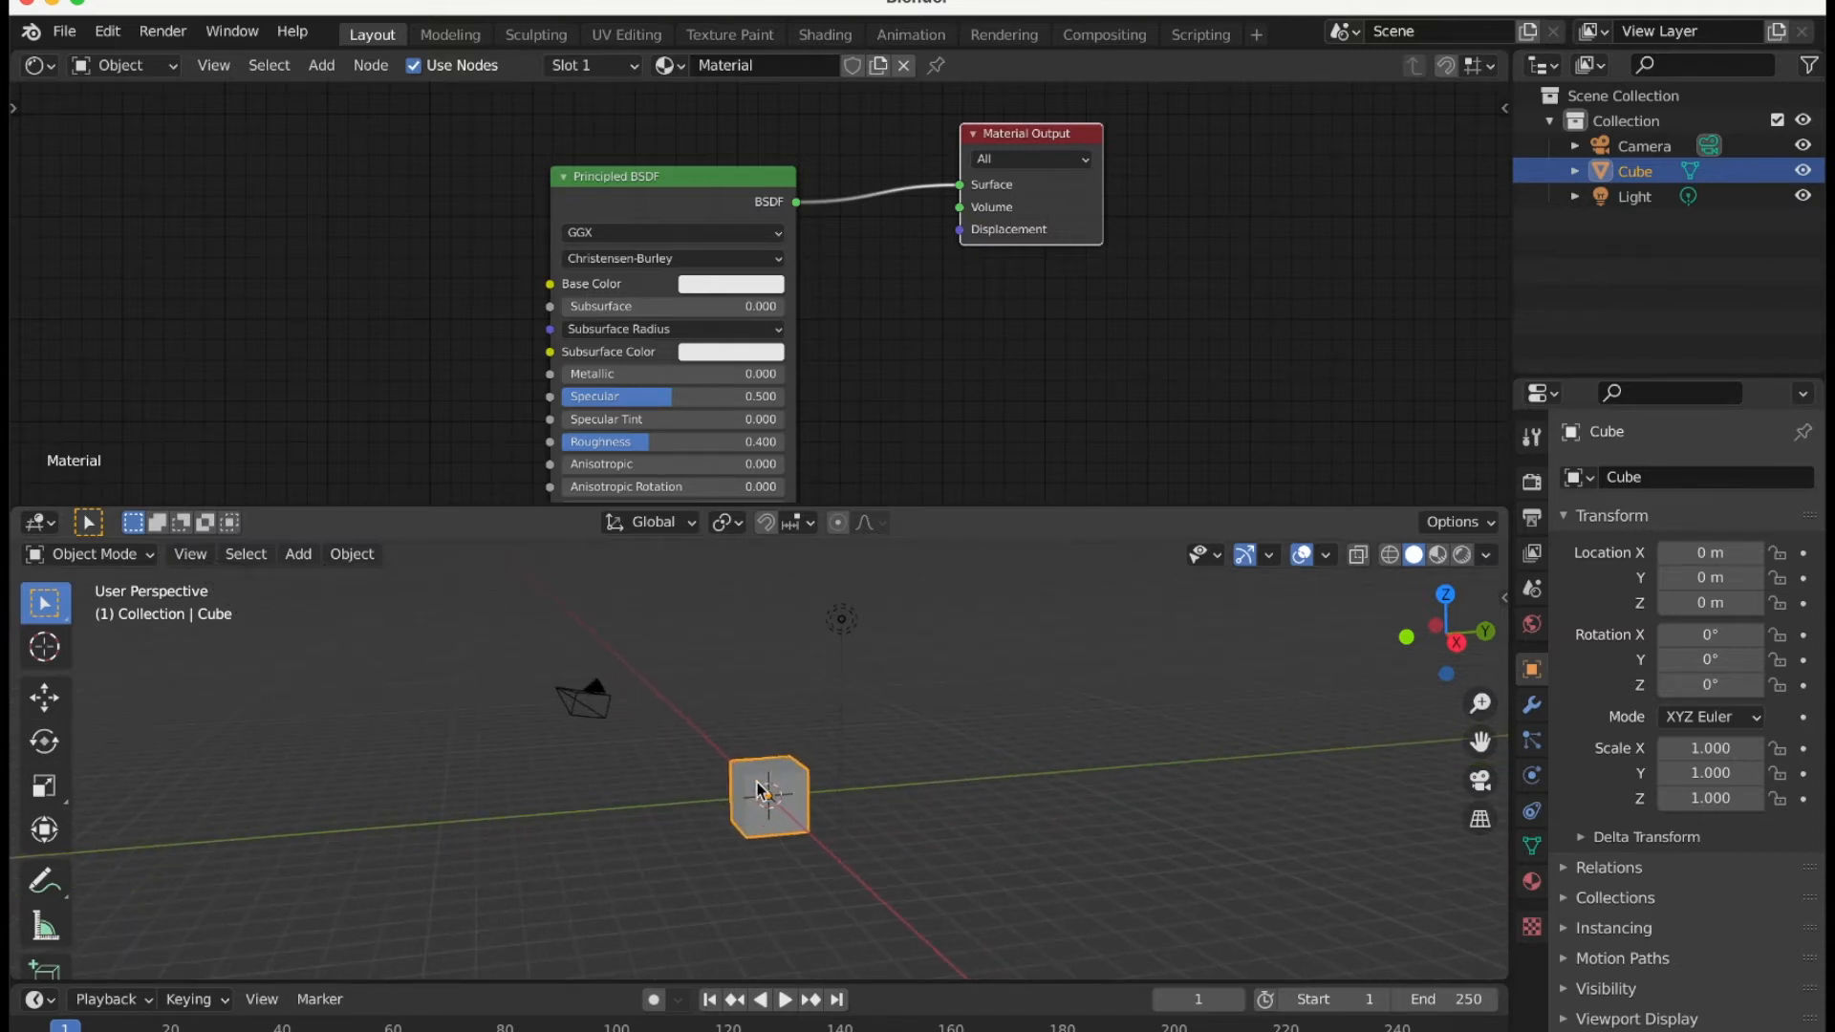
{"action": "left_click", "coordinate": [1457, 642]}
{"action": "scroll", "coordinate": [780, 847], "scroll_direction": "up", "scroll_amount": 5}
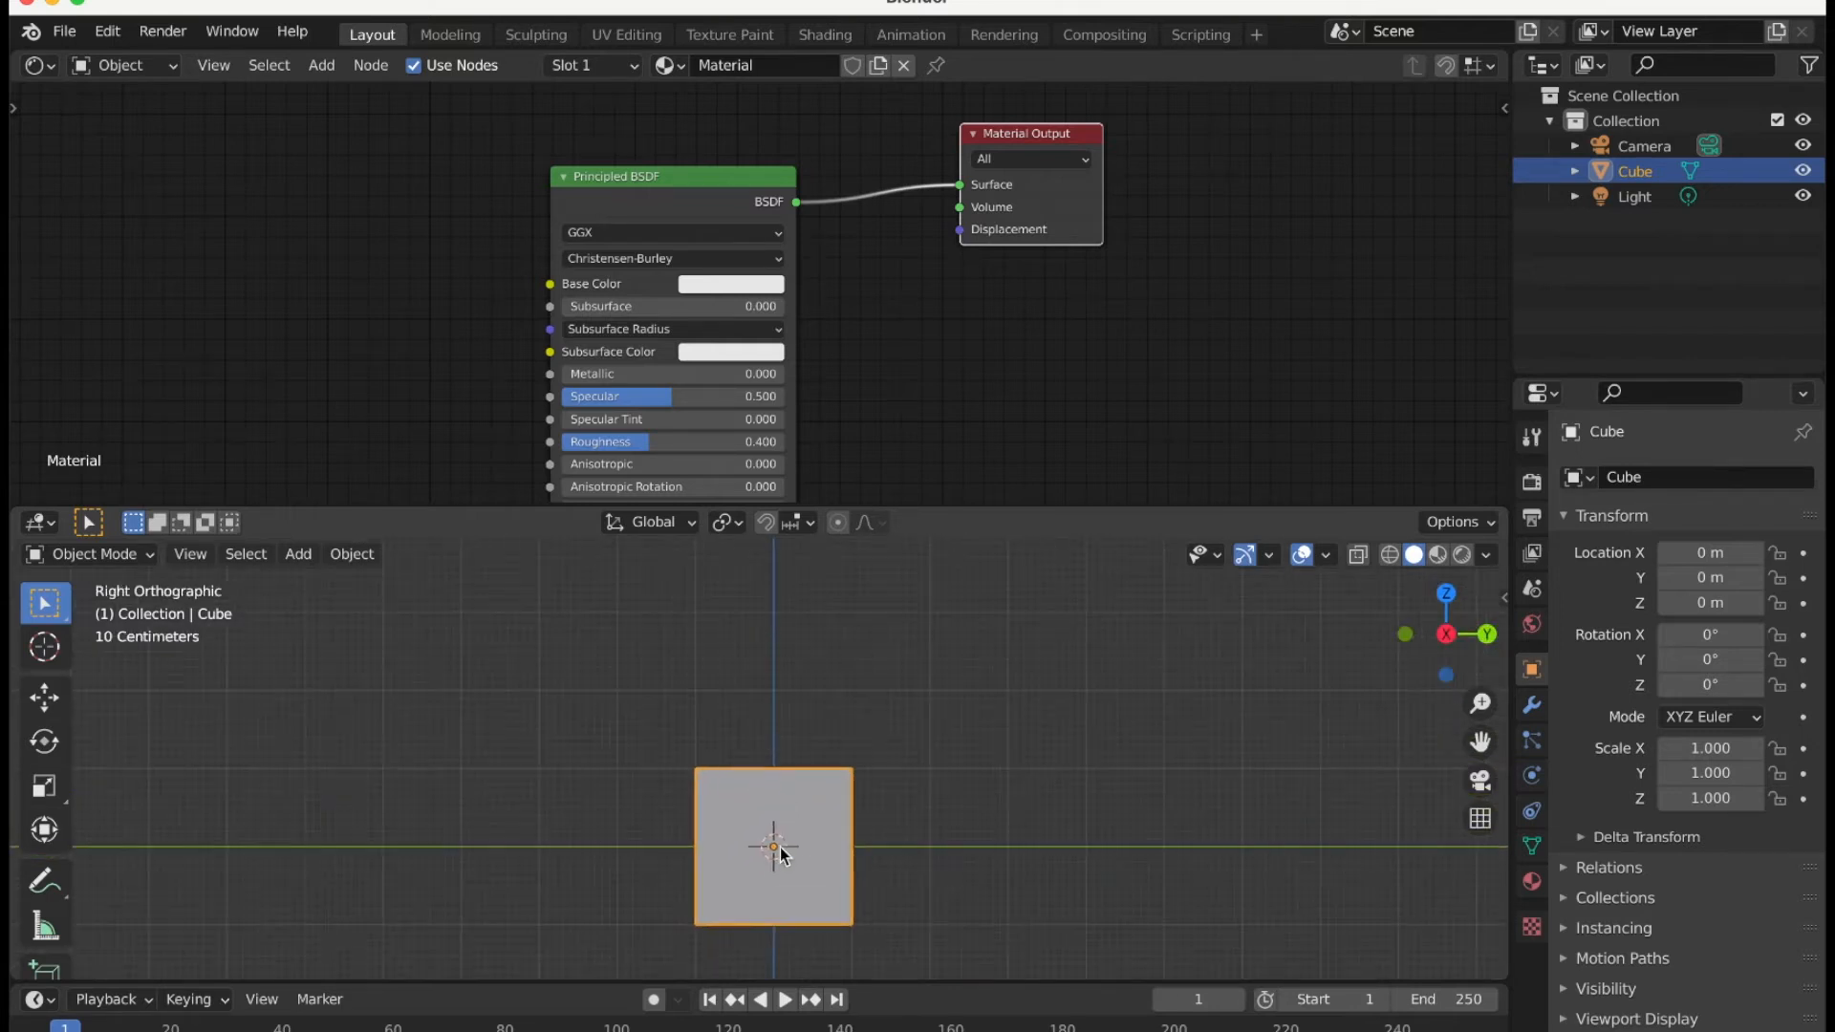
{"action": "key", "text": "g"}
{"action": "key", "text": "z"}
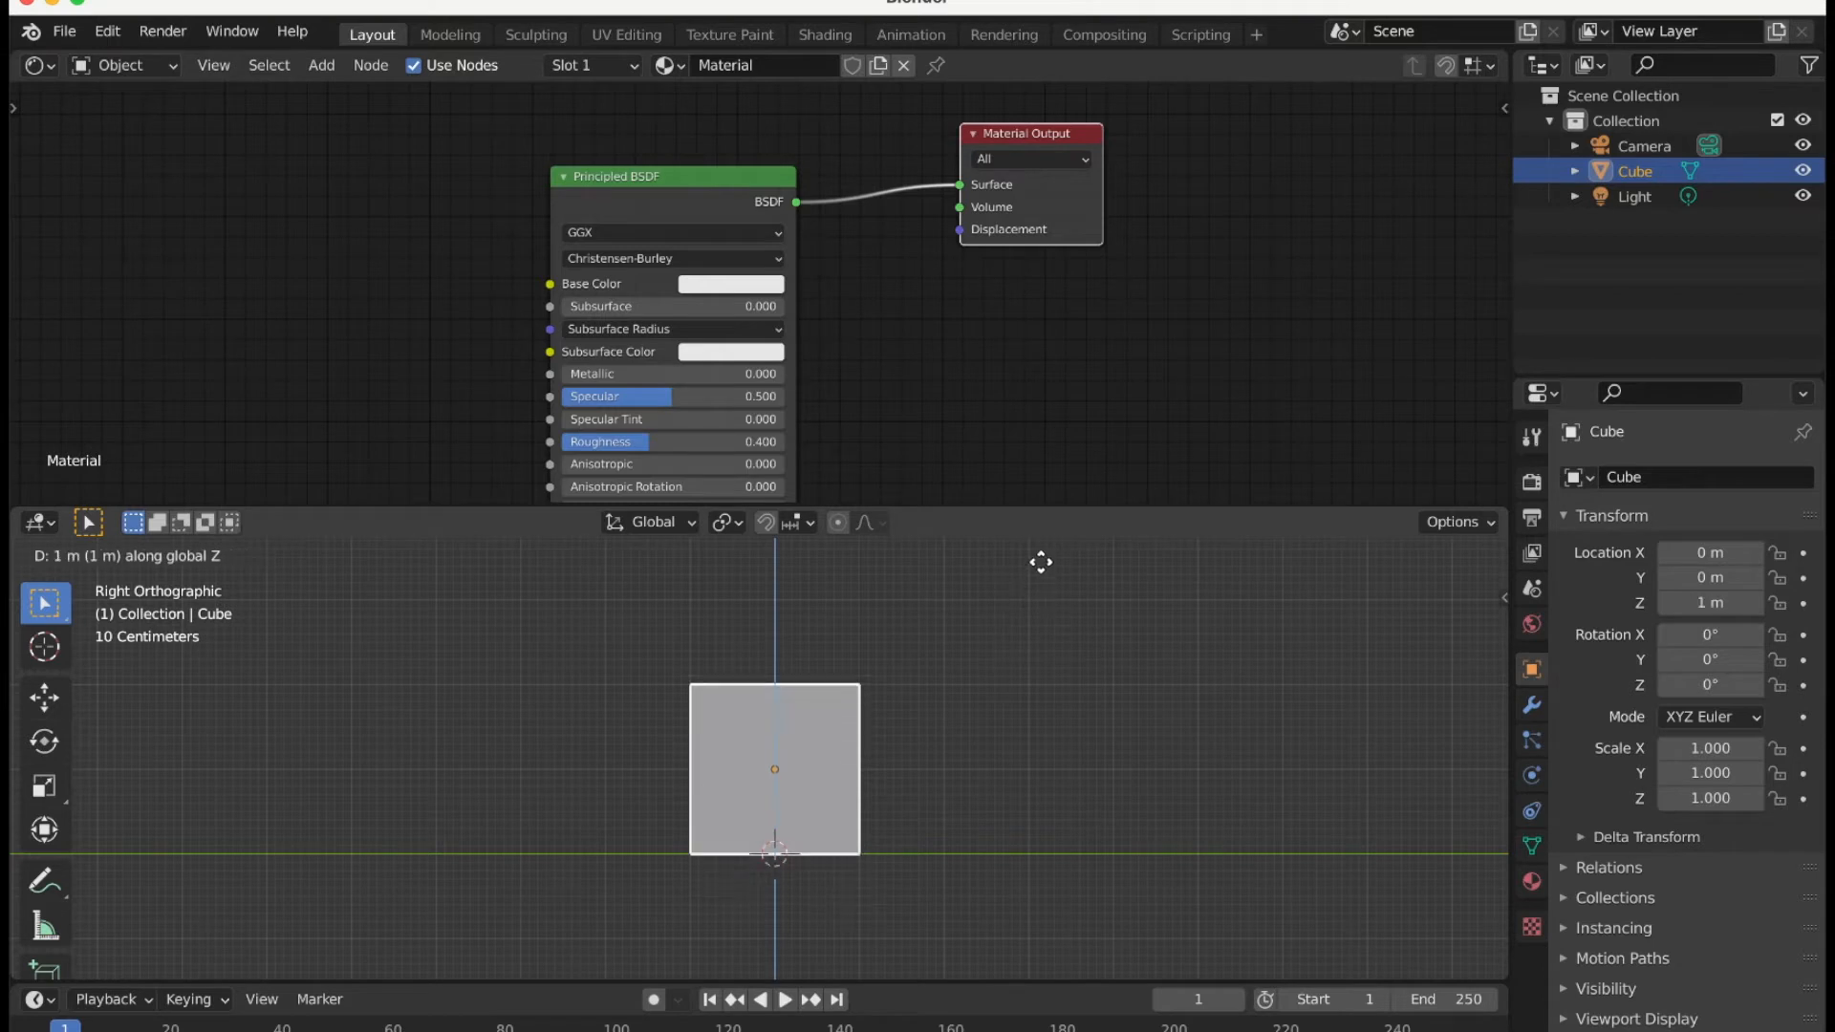
{"action": "left_click", "coordinate": [1041, 562]}
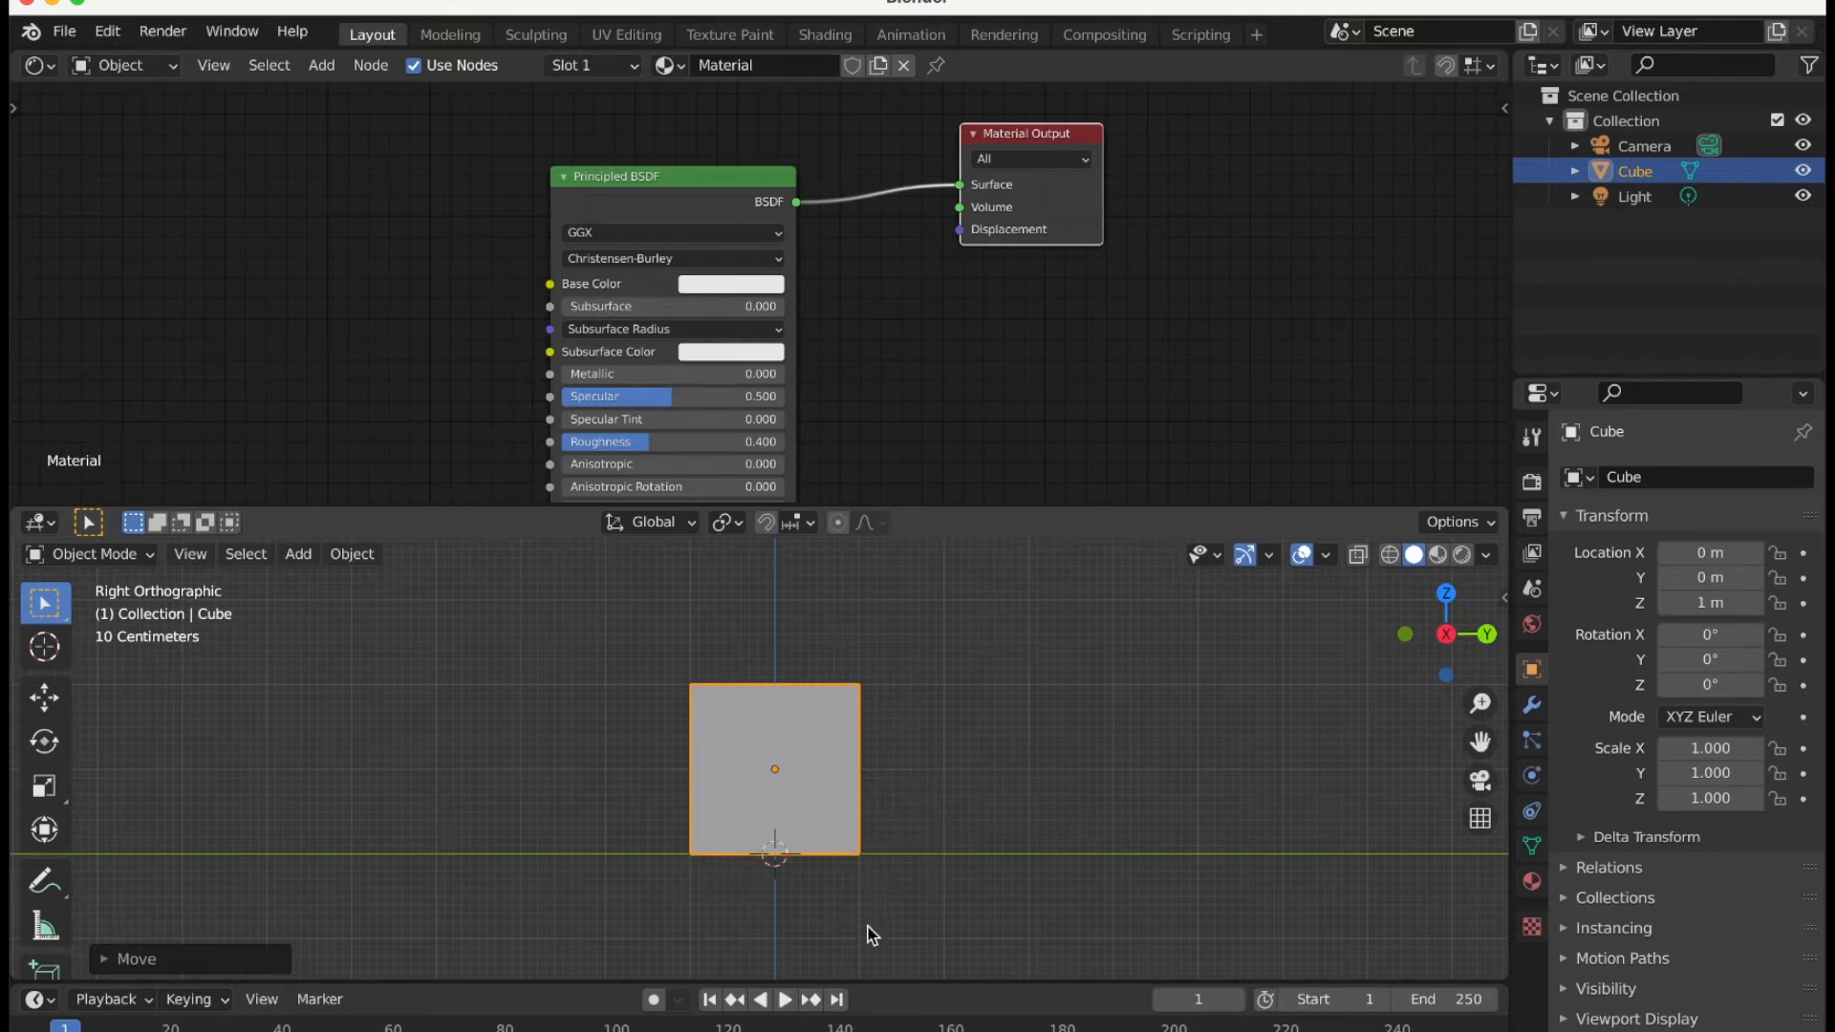
Add a mesh plane beneath the cube and scale it uniformly to about 15.35 as a ground surface.
{"action": "middle_click_drag", "start_coordinate": [840, 858], "coordinate": [840, 858]}
{"action": "scroll", "coordinate": [840, 858], "scroll_direction": "down", "scroll_amount": 3}
{"action": "key", "text": "shift+a"}
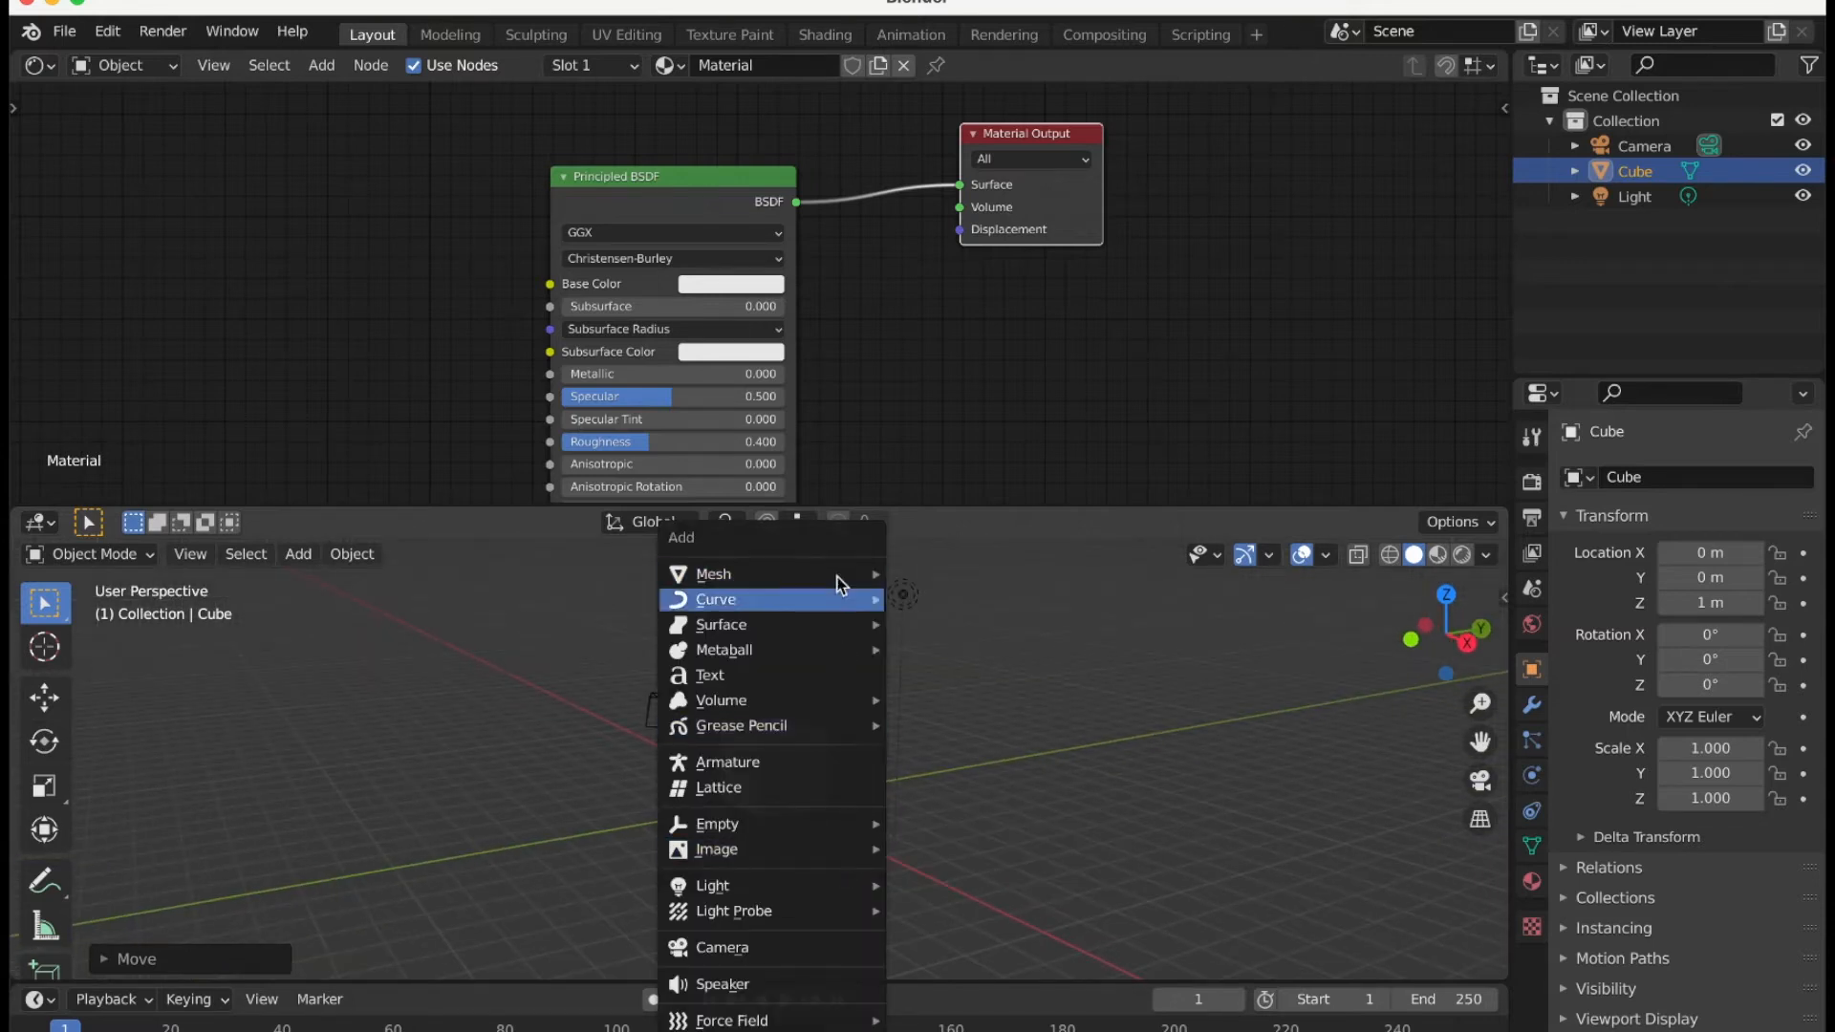
{"action": "mouse_move", "coordinate": [841, 574]}
{"action": "left_click", "coordinate": [938, 581]}
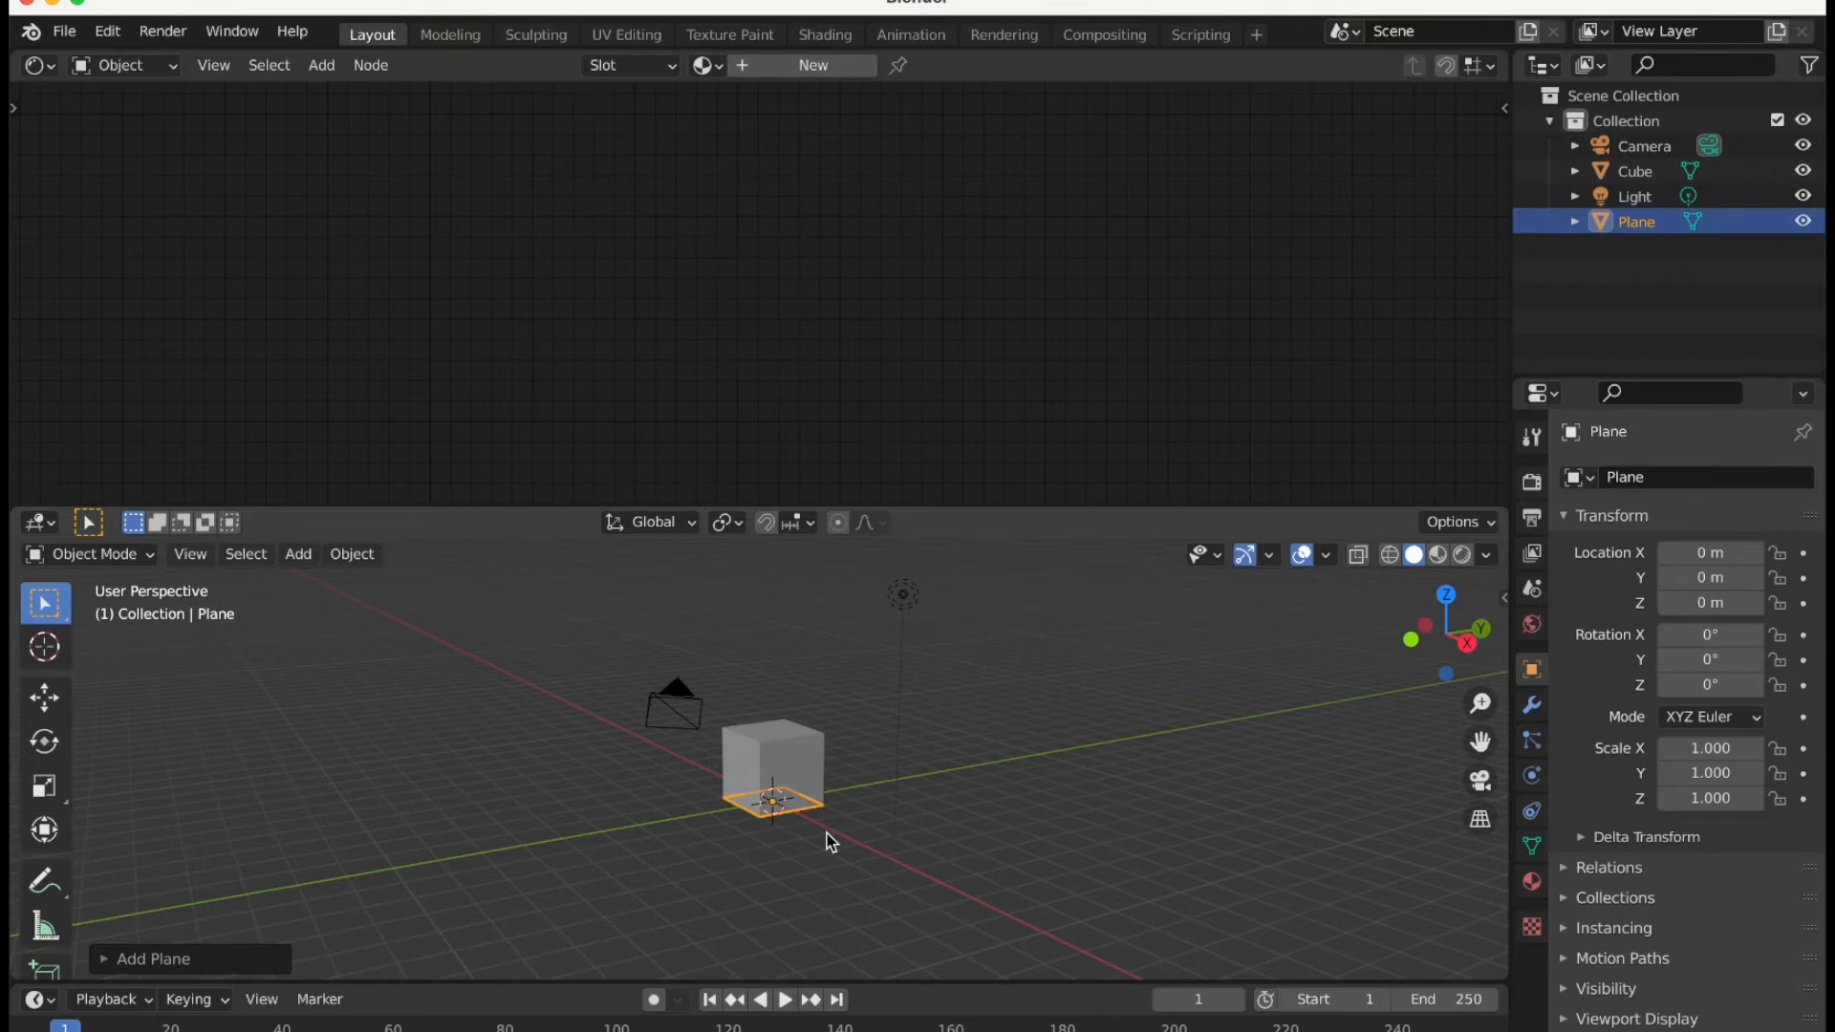
{"action": "key", "text": "s"}
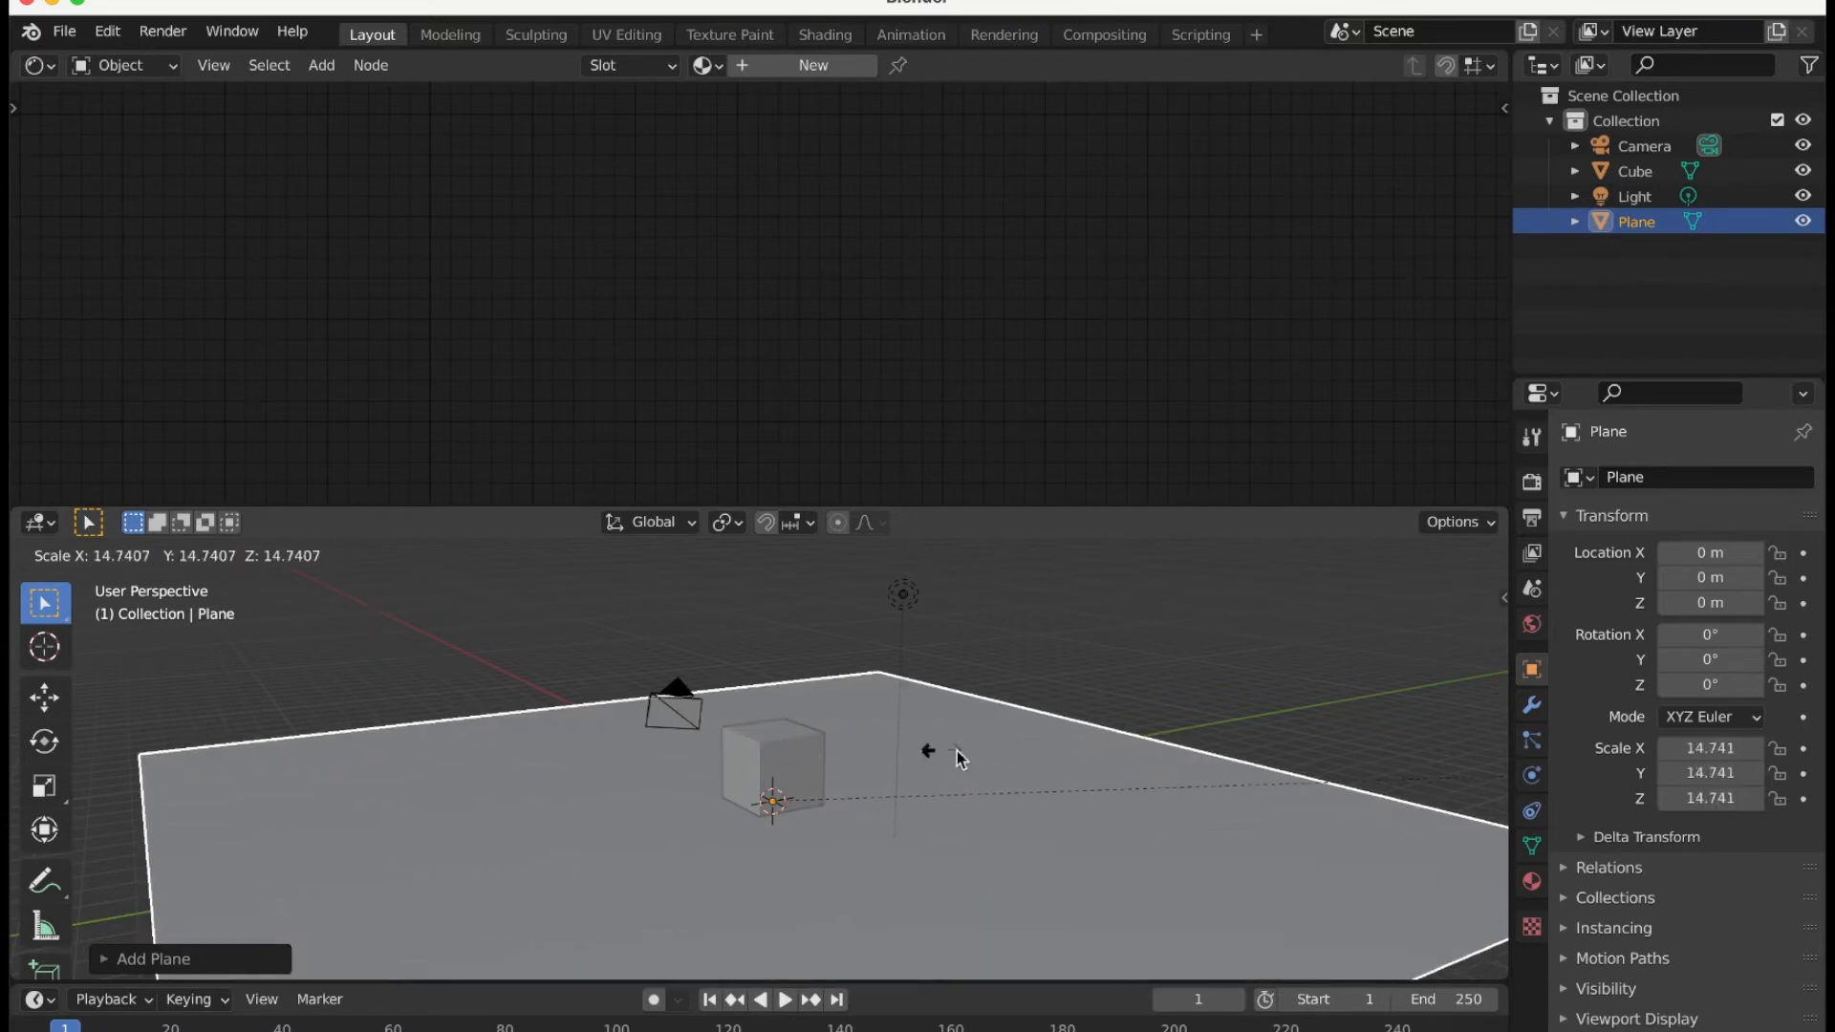
{"action": "left_click", "coordinate": [951, 736]}
Delete the default light and the camera from the scene.
{"action": "left_click", "coordinate": [903, 600]}
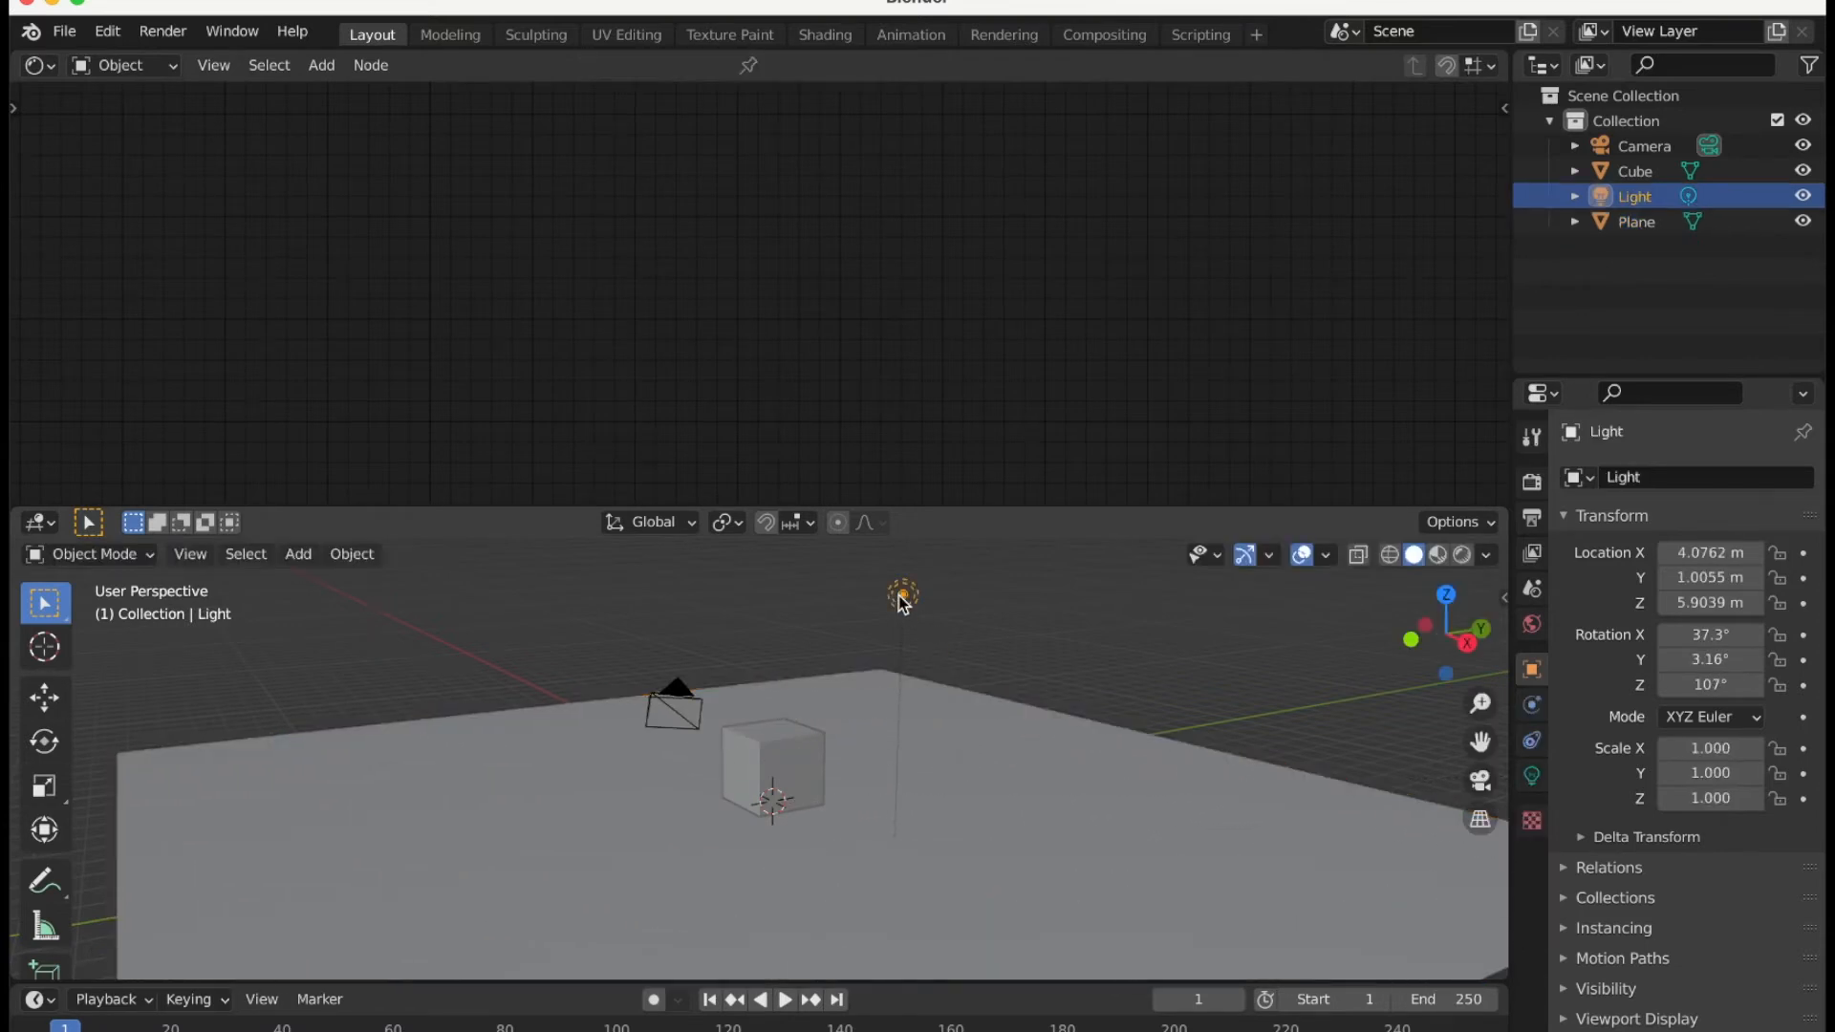
{"action": "key", "text": "x"}
{"action": "left_click", "coordinate": [903, 596]}
{"action": "left_click", "coordinate": [674, 707]}
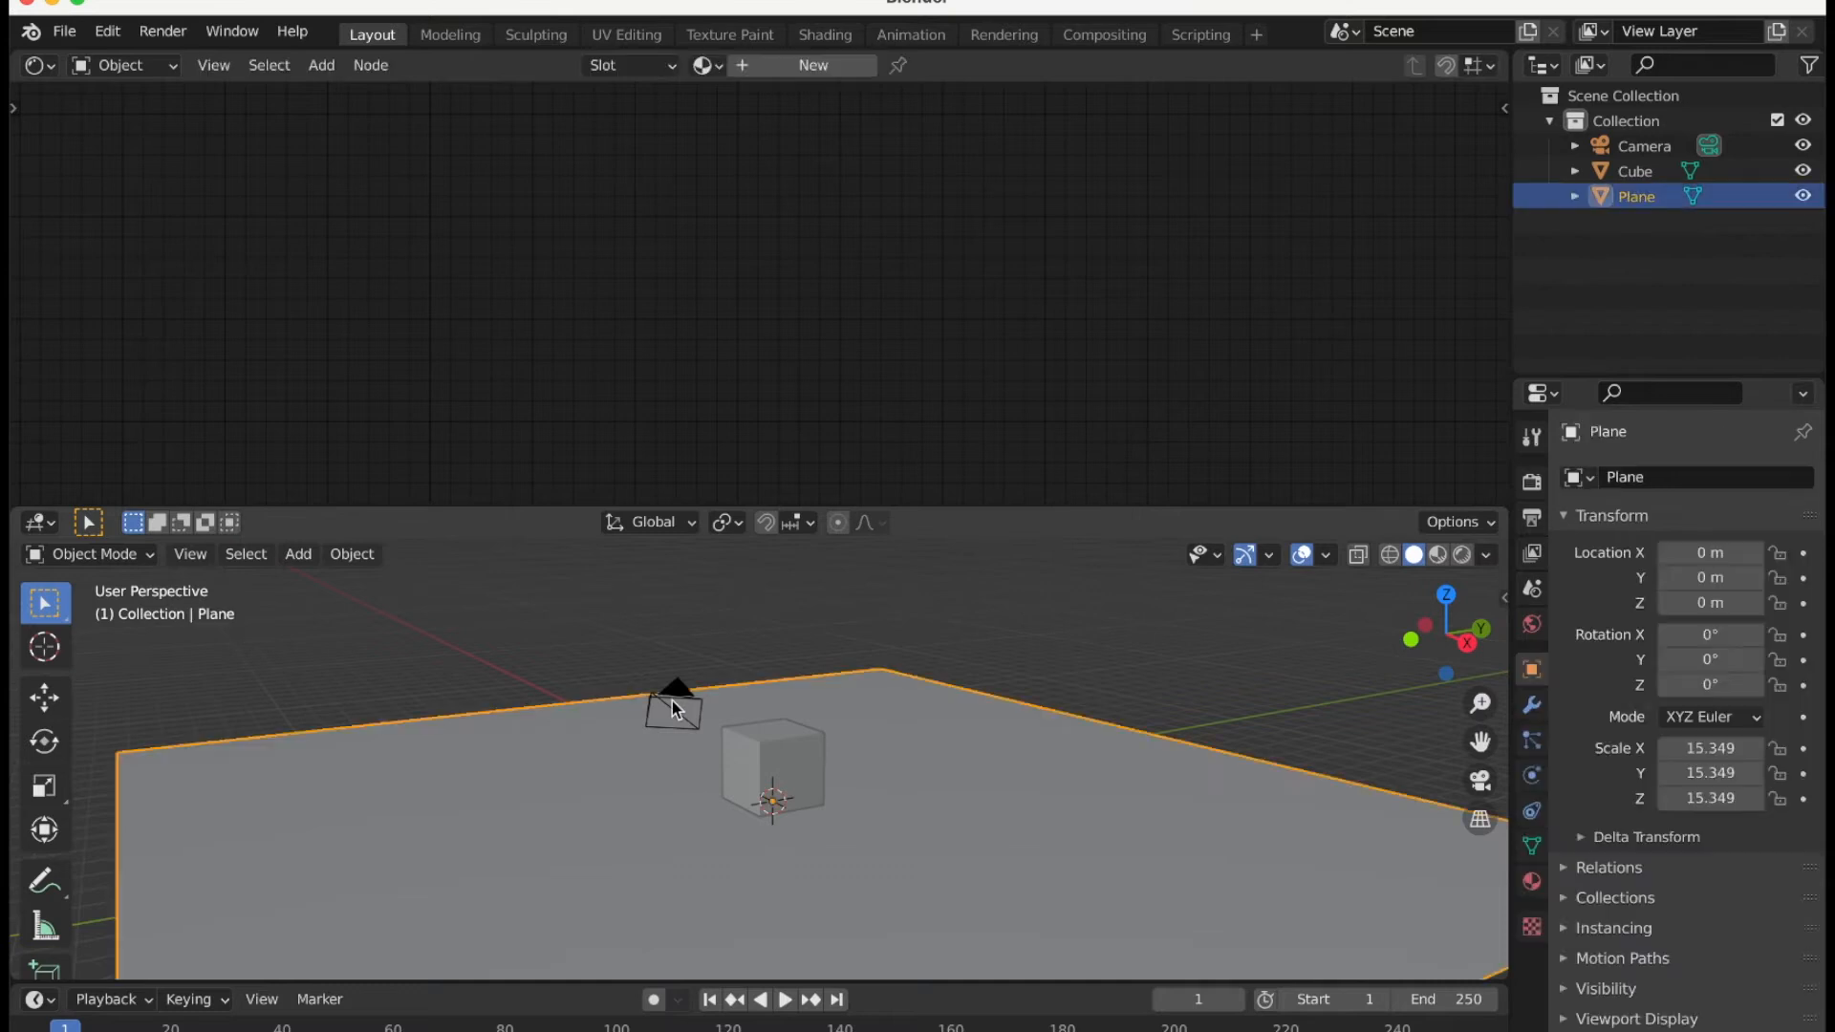
{"action": "left_click", "coordinate": [675, 685]}
{"action": "key", "text": "x"}
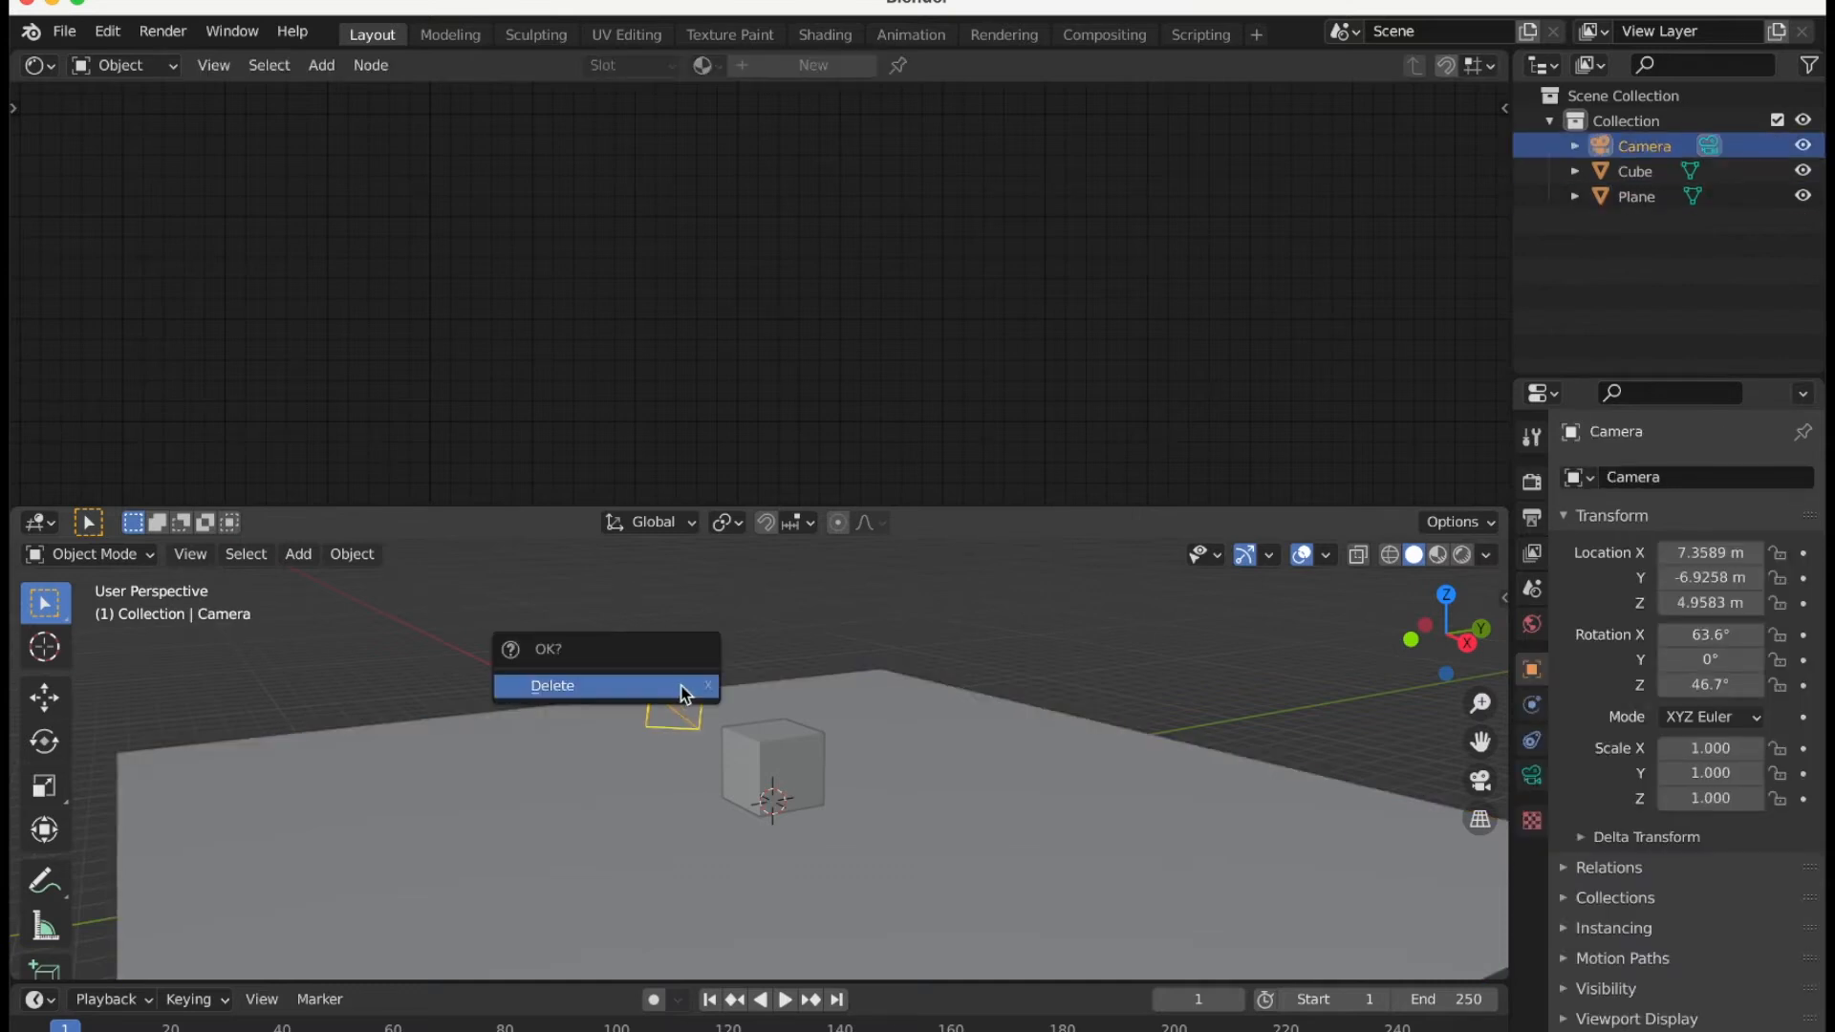
{"action": "left_click", "coordinate": [692, 691]}
{"action": "scroll", "coordinate": [942, 761], "scroll_direction": "up", "scroll_amount": 5}
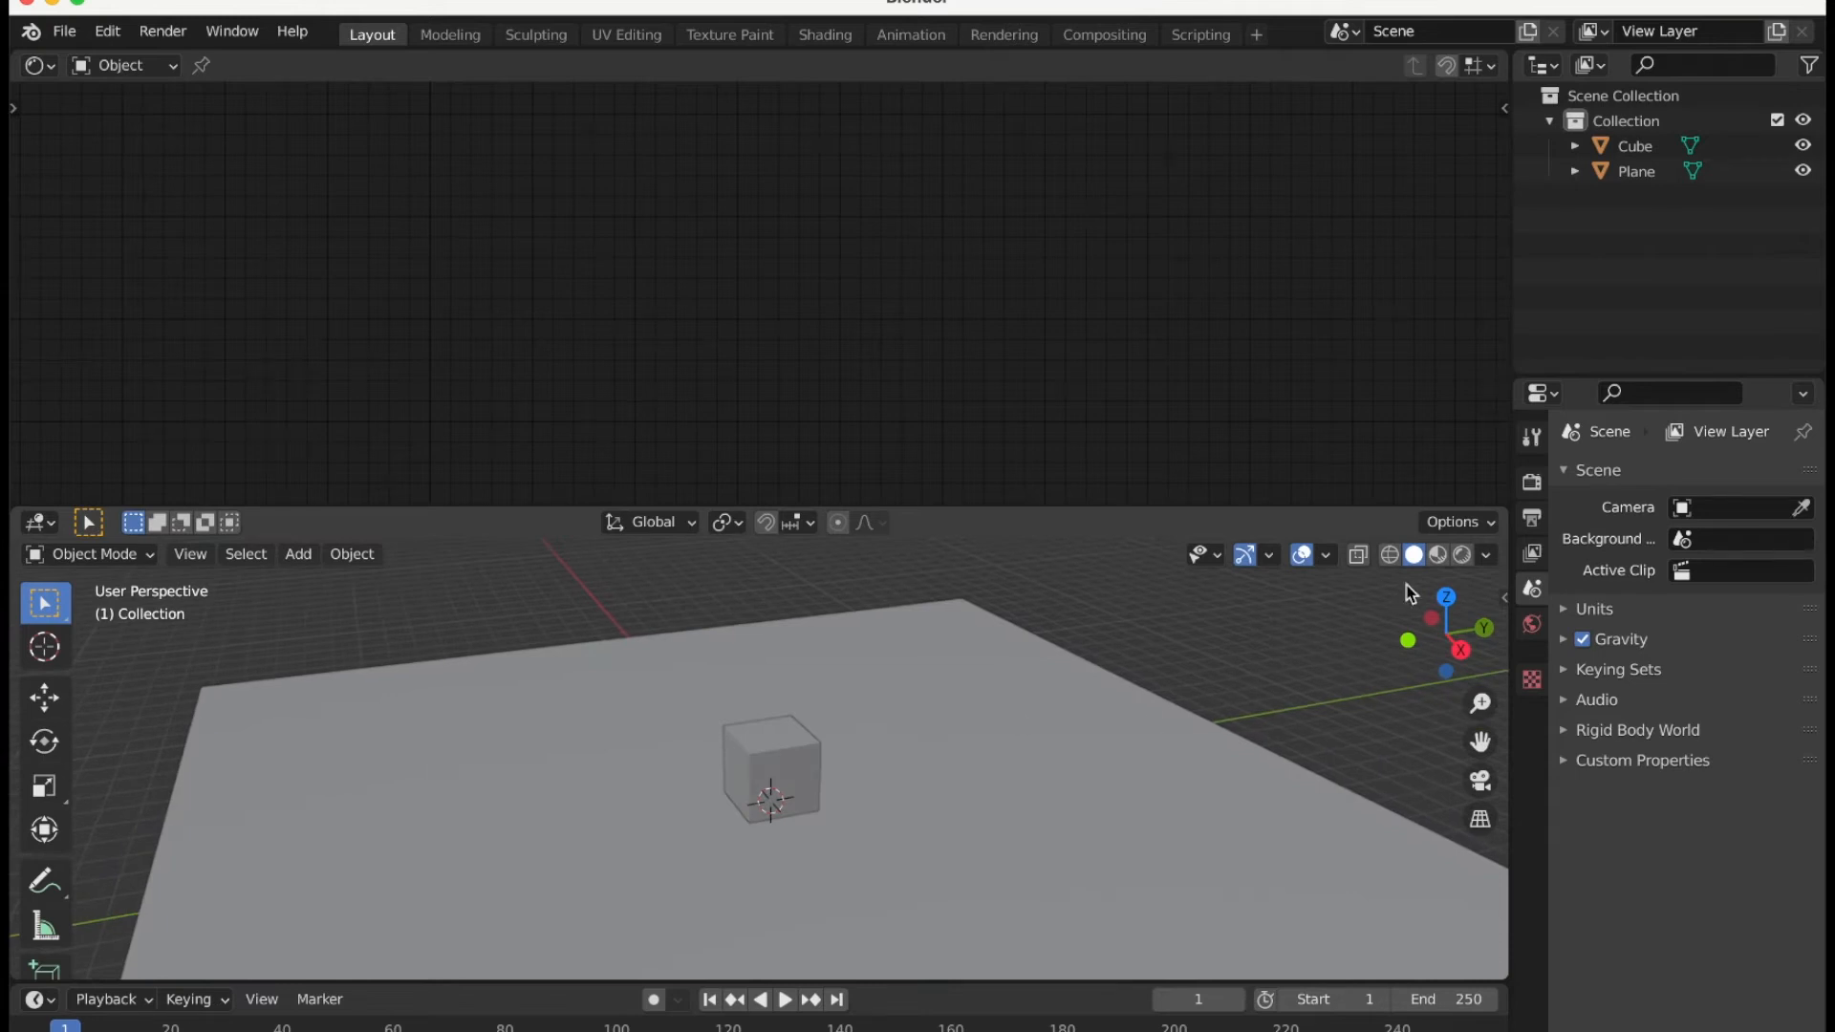
Show the 3D viewport's sidebar and add a new camera to the scene.
{"action": "key", "text": "n"}
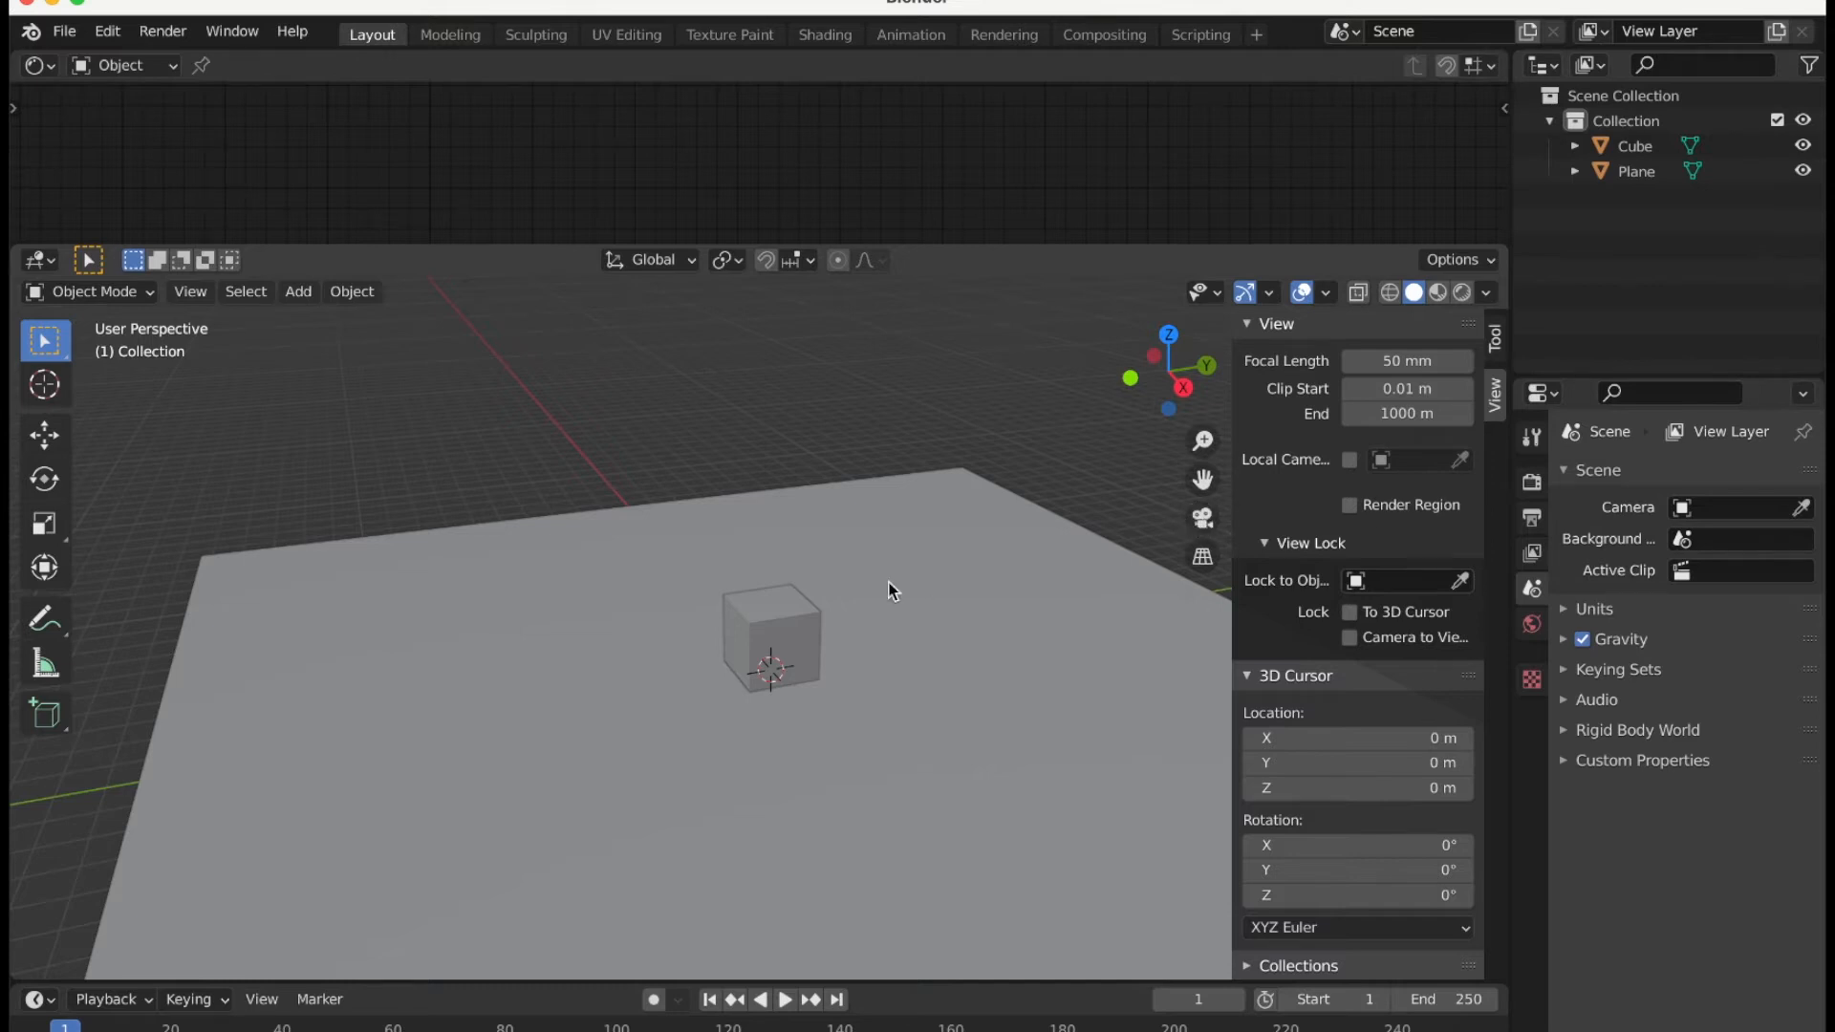
{"action": "key", "text": "shift+a"}
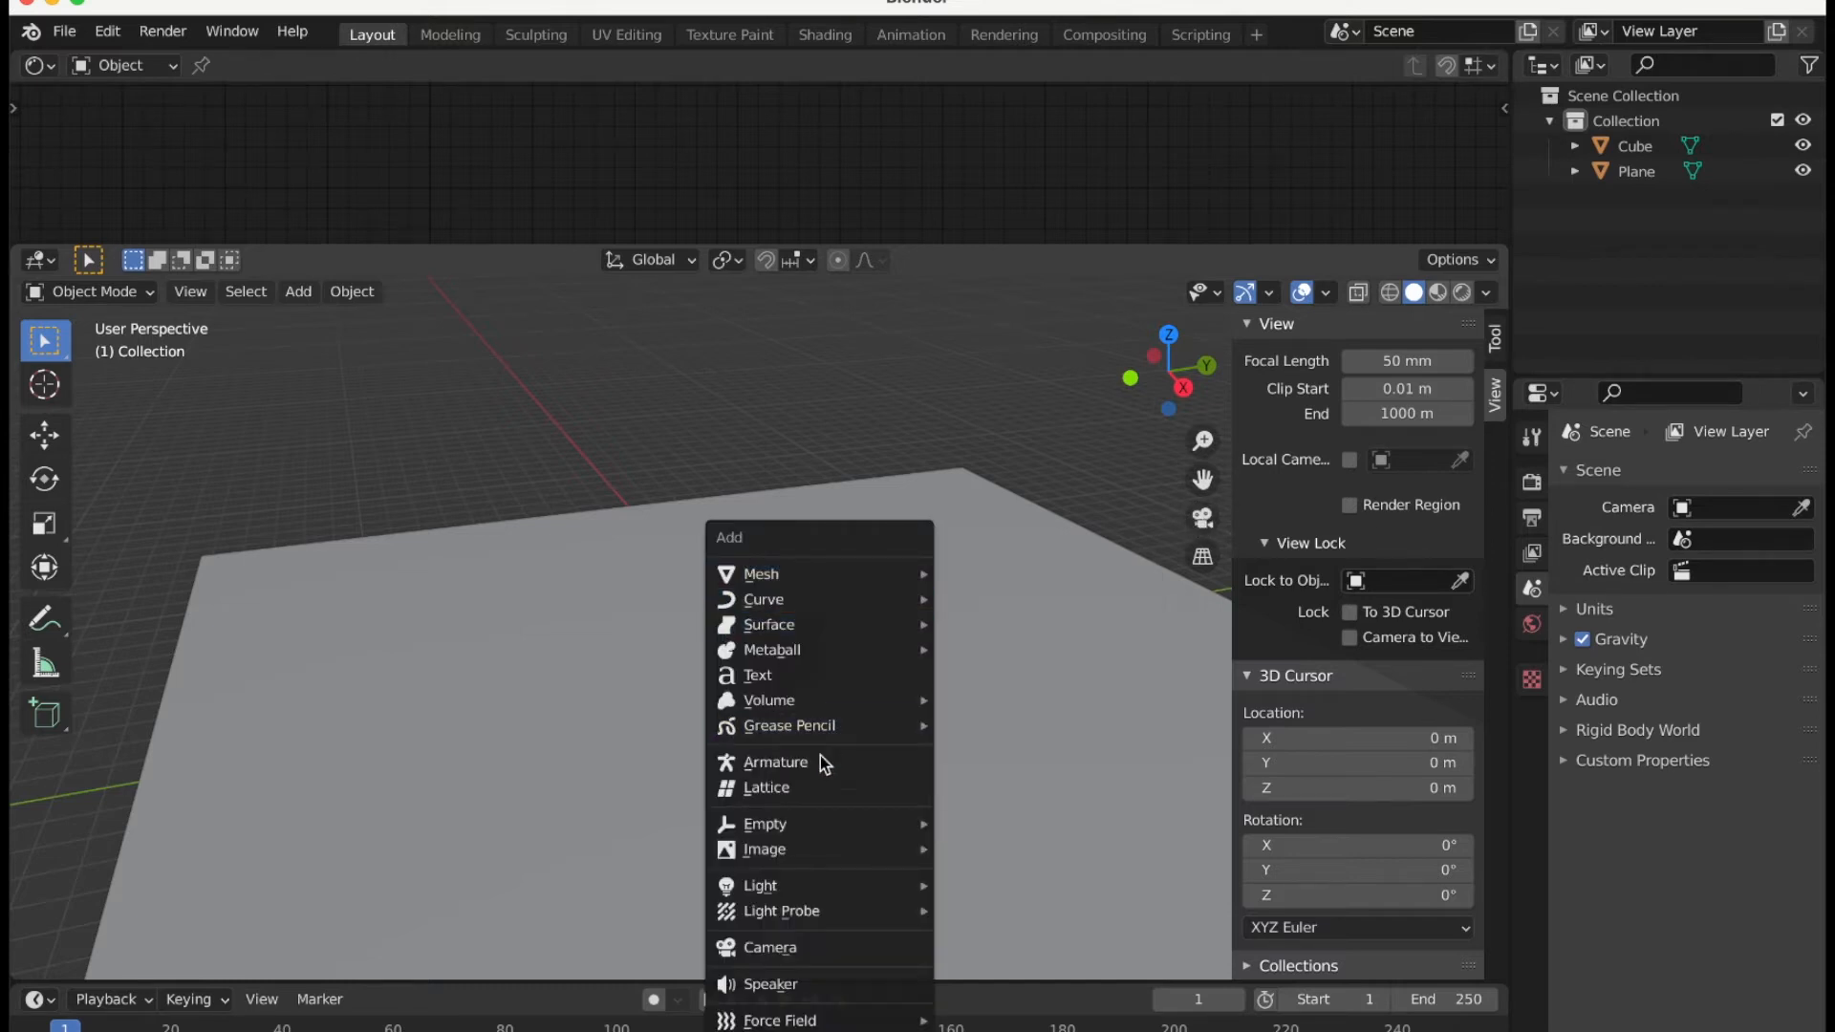
{"action": "left_click", "coordinate": [798, 947]}
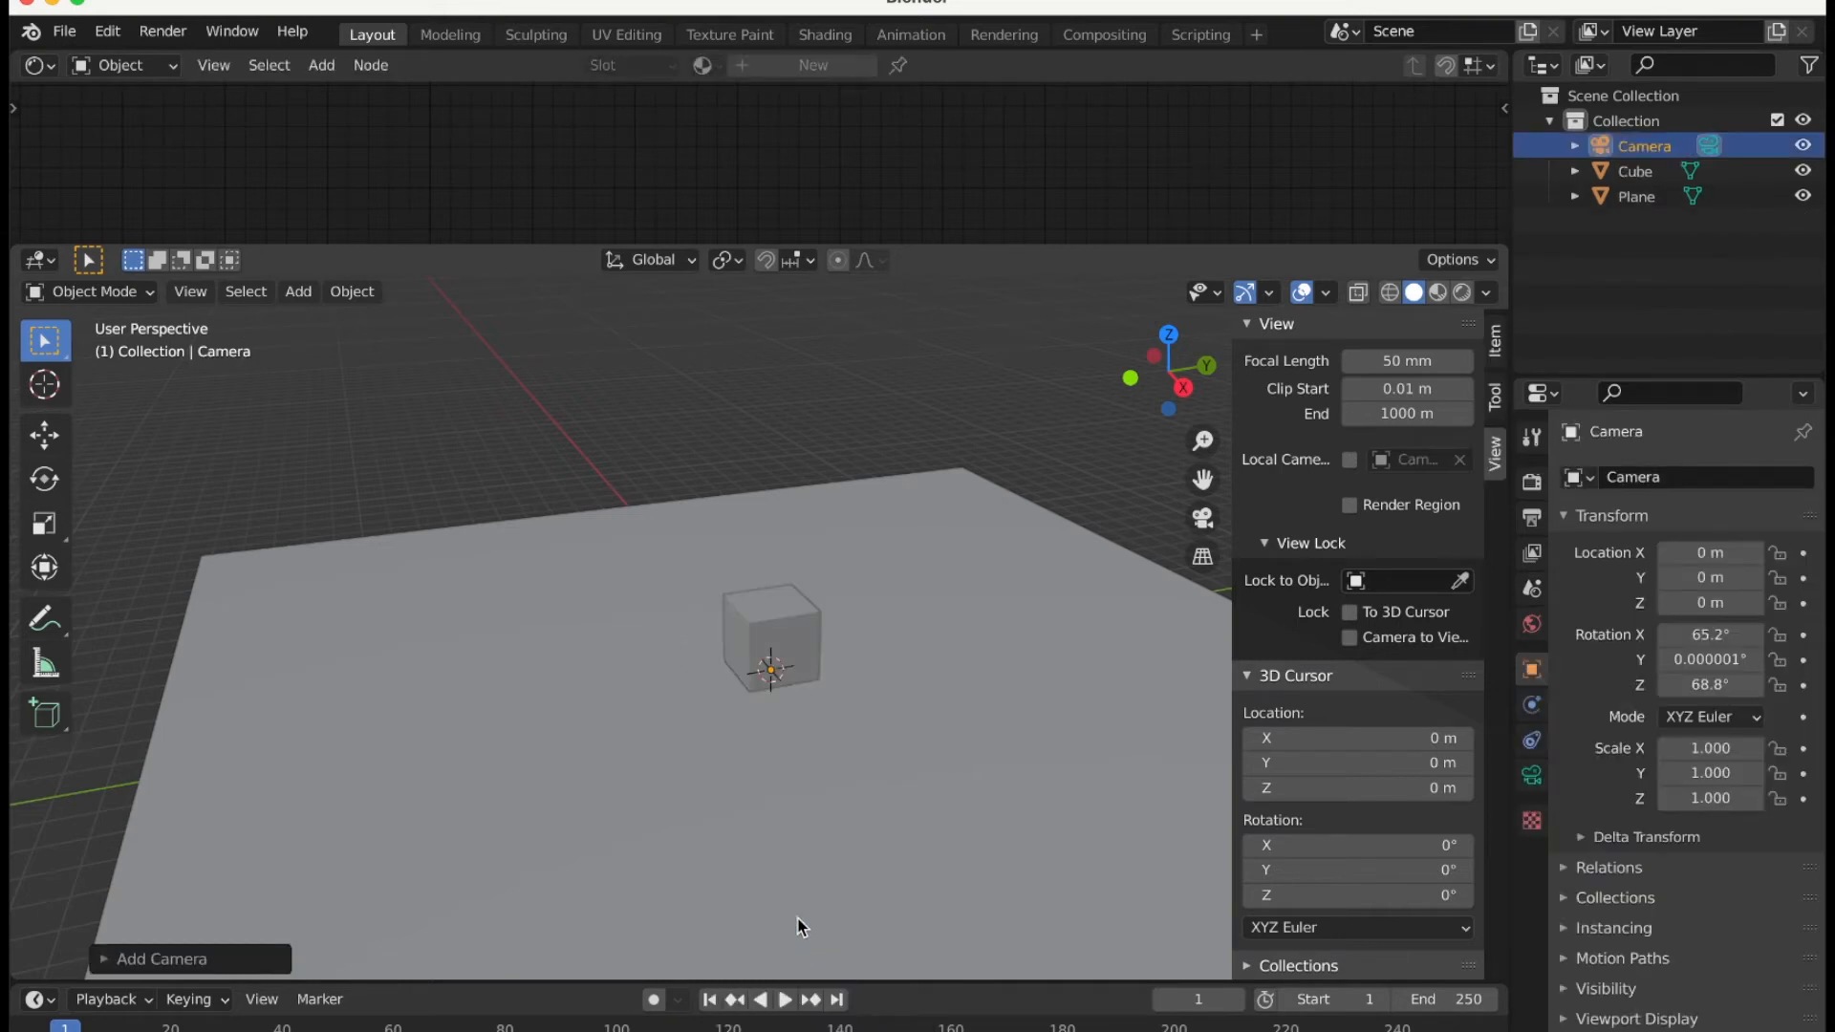
Look through the new camera and enable the Camera to View lock.
{"action": "left_click", "coordinate": [1202, 521]}
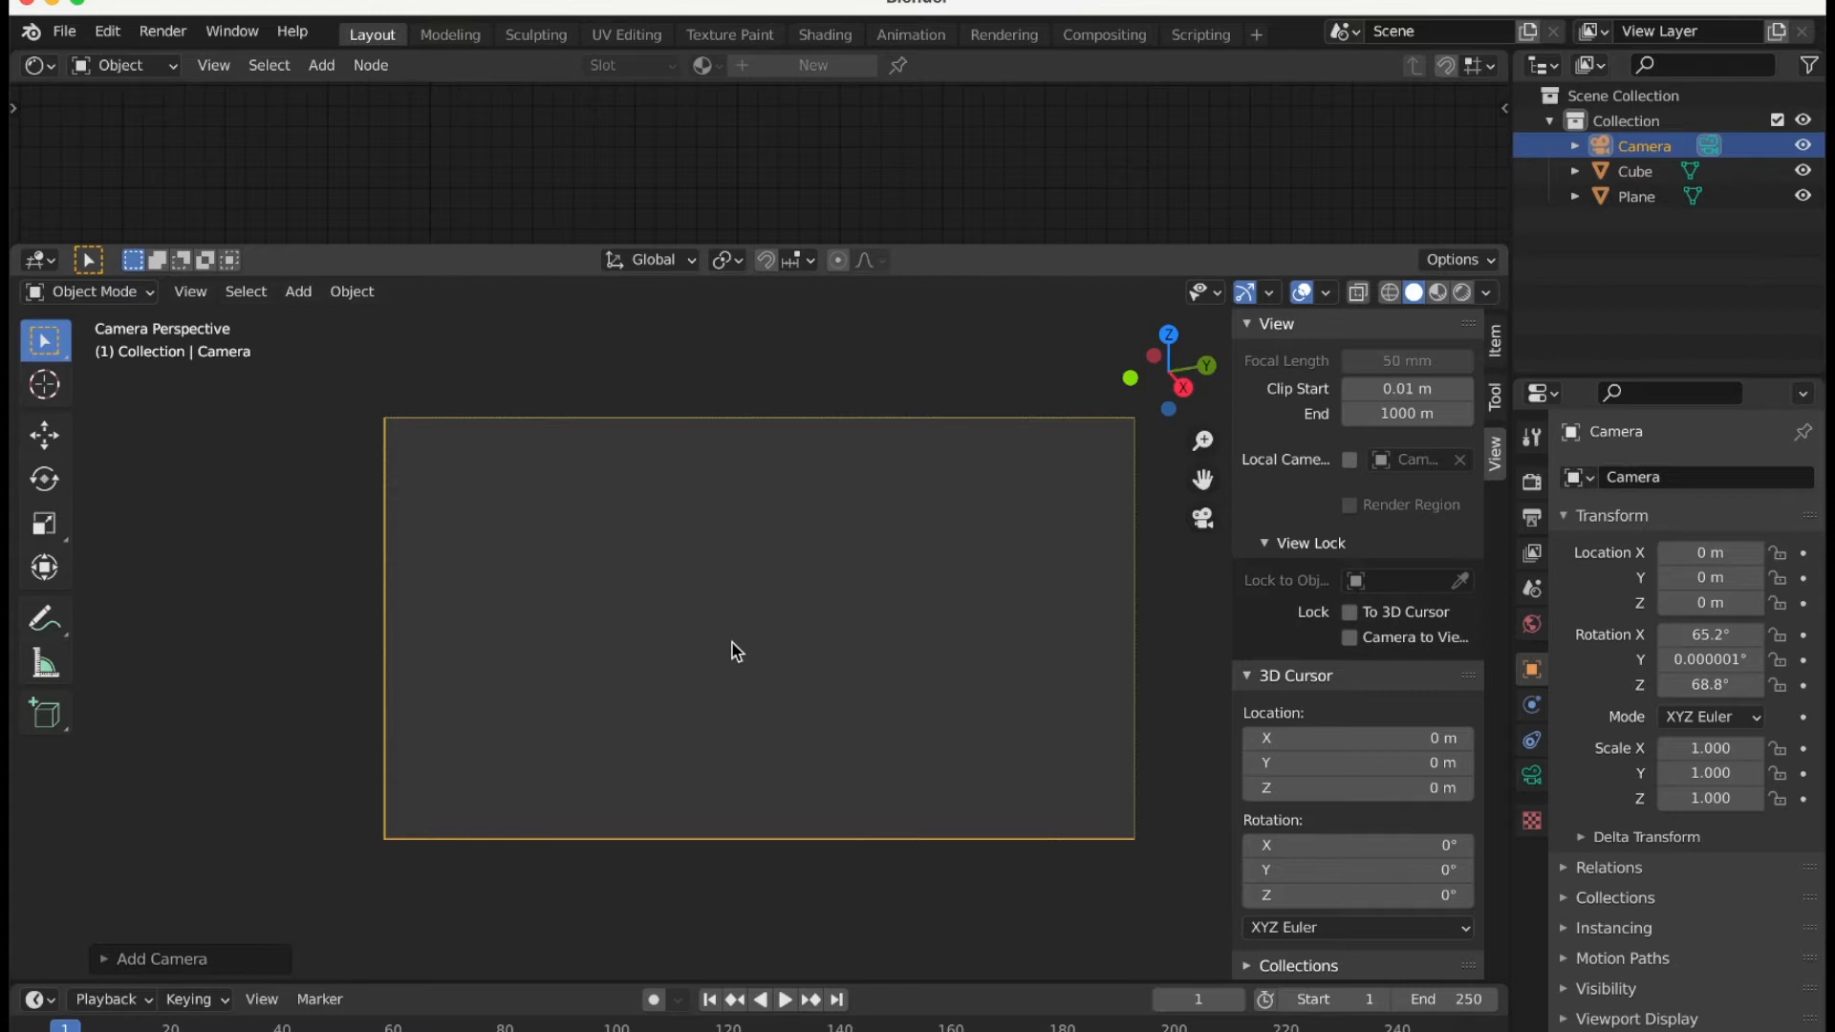
{"action": "scroll", "coordinate": [736, 650], "scroll_direction": "down", "scroll_amount": 5}
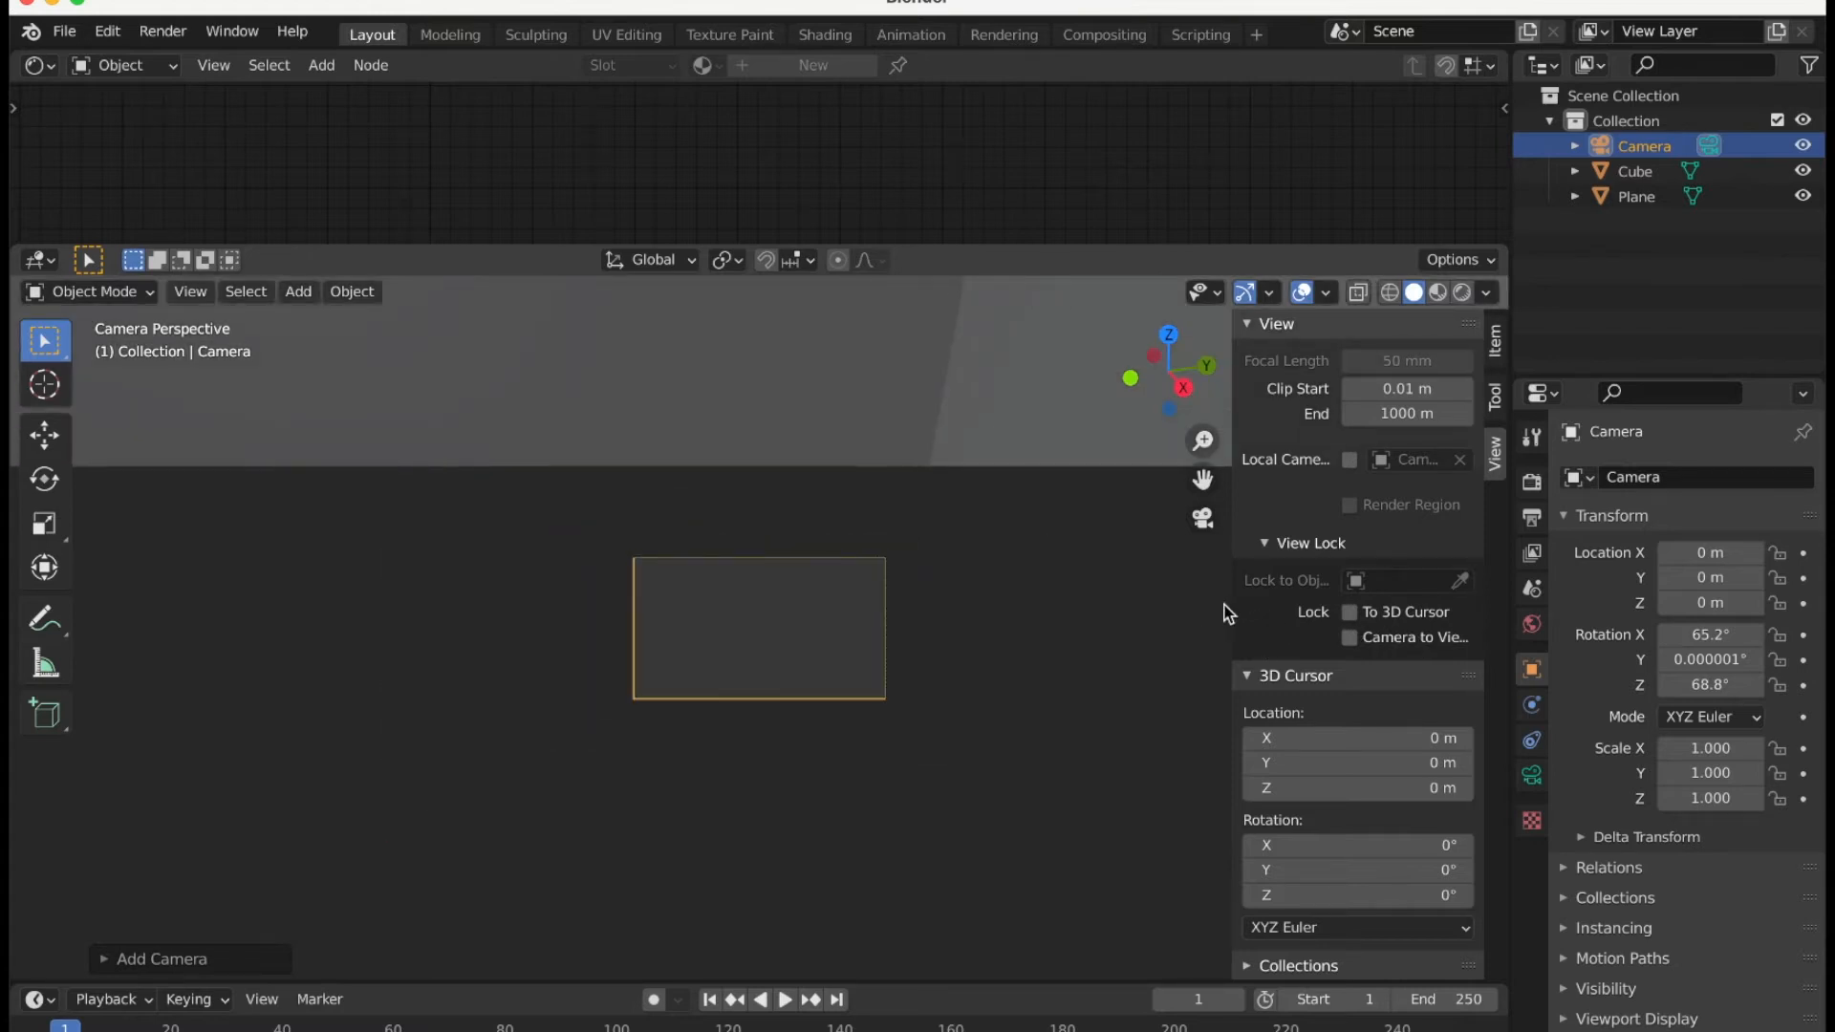
{"action": "left_click_drag", "start_coordinate": [1231, 607], "coordinate": [1123, 610]}
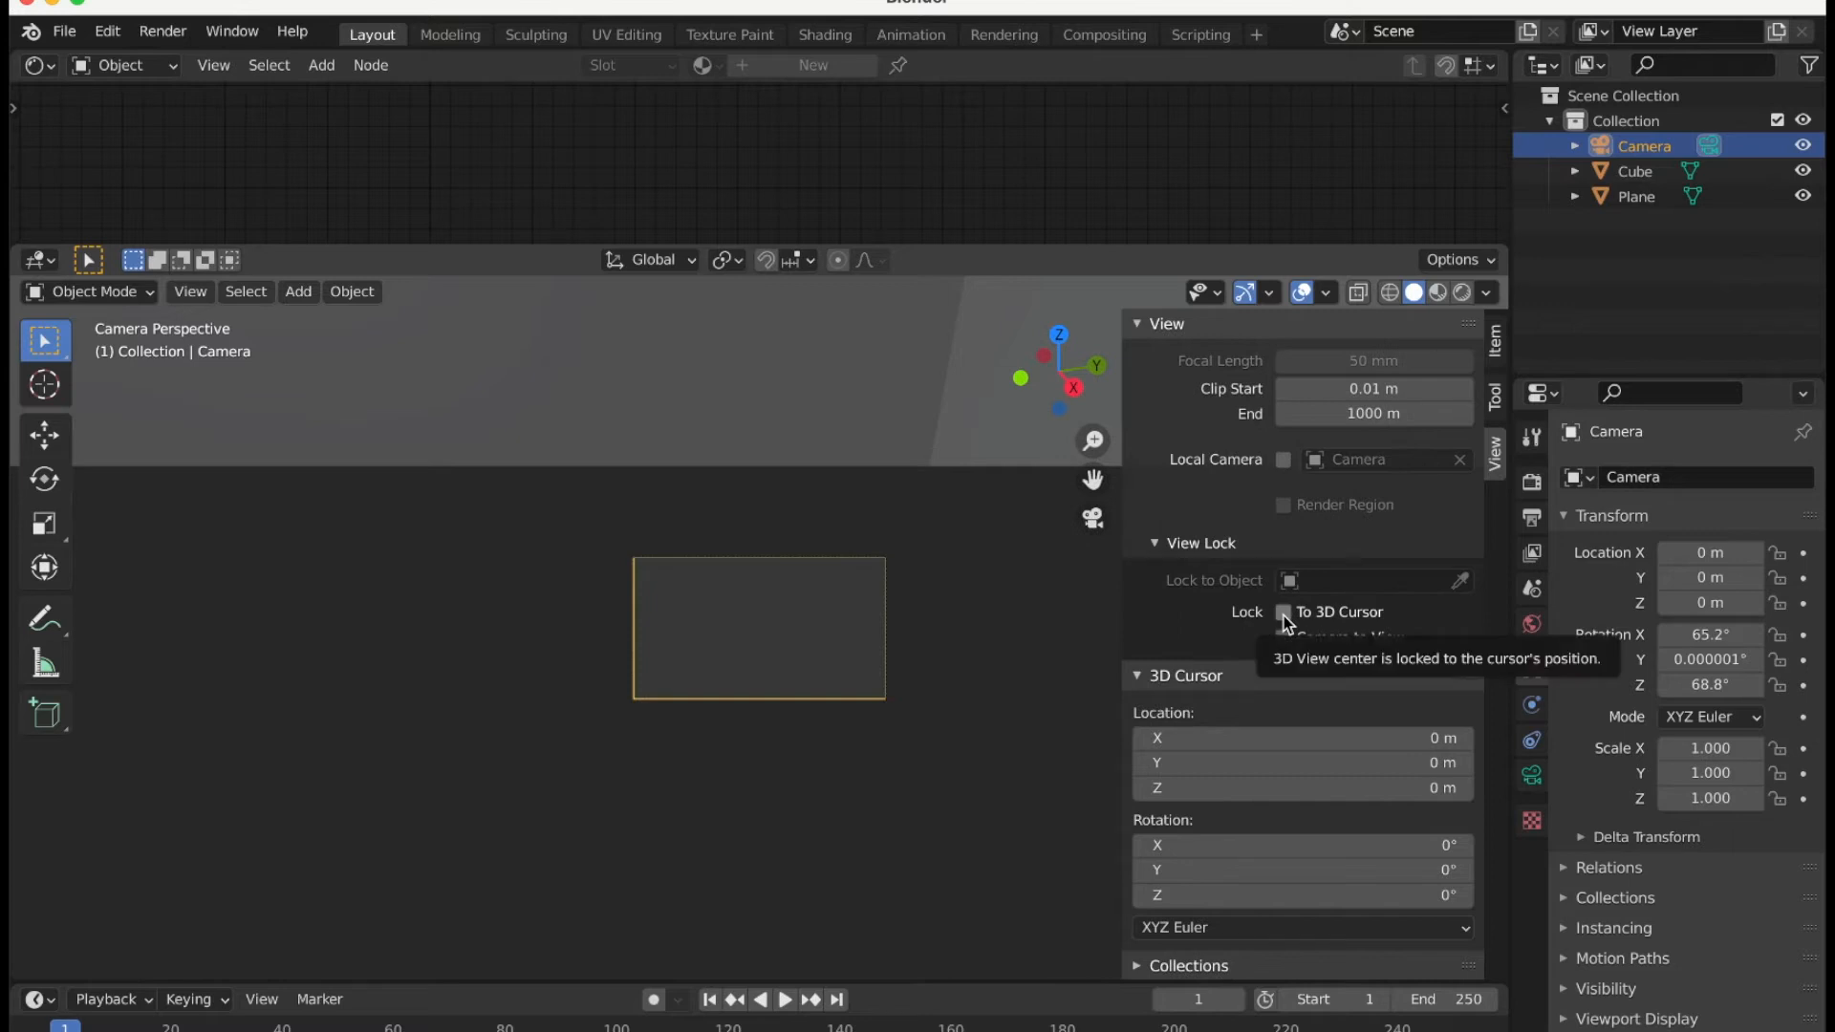
{"action": "left_click", "coordinate": [1285, 639]}
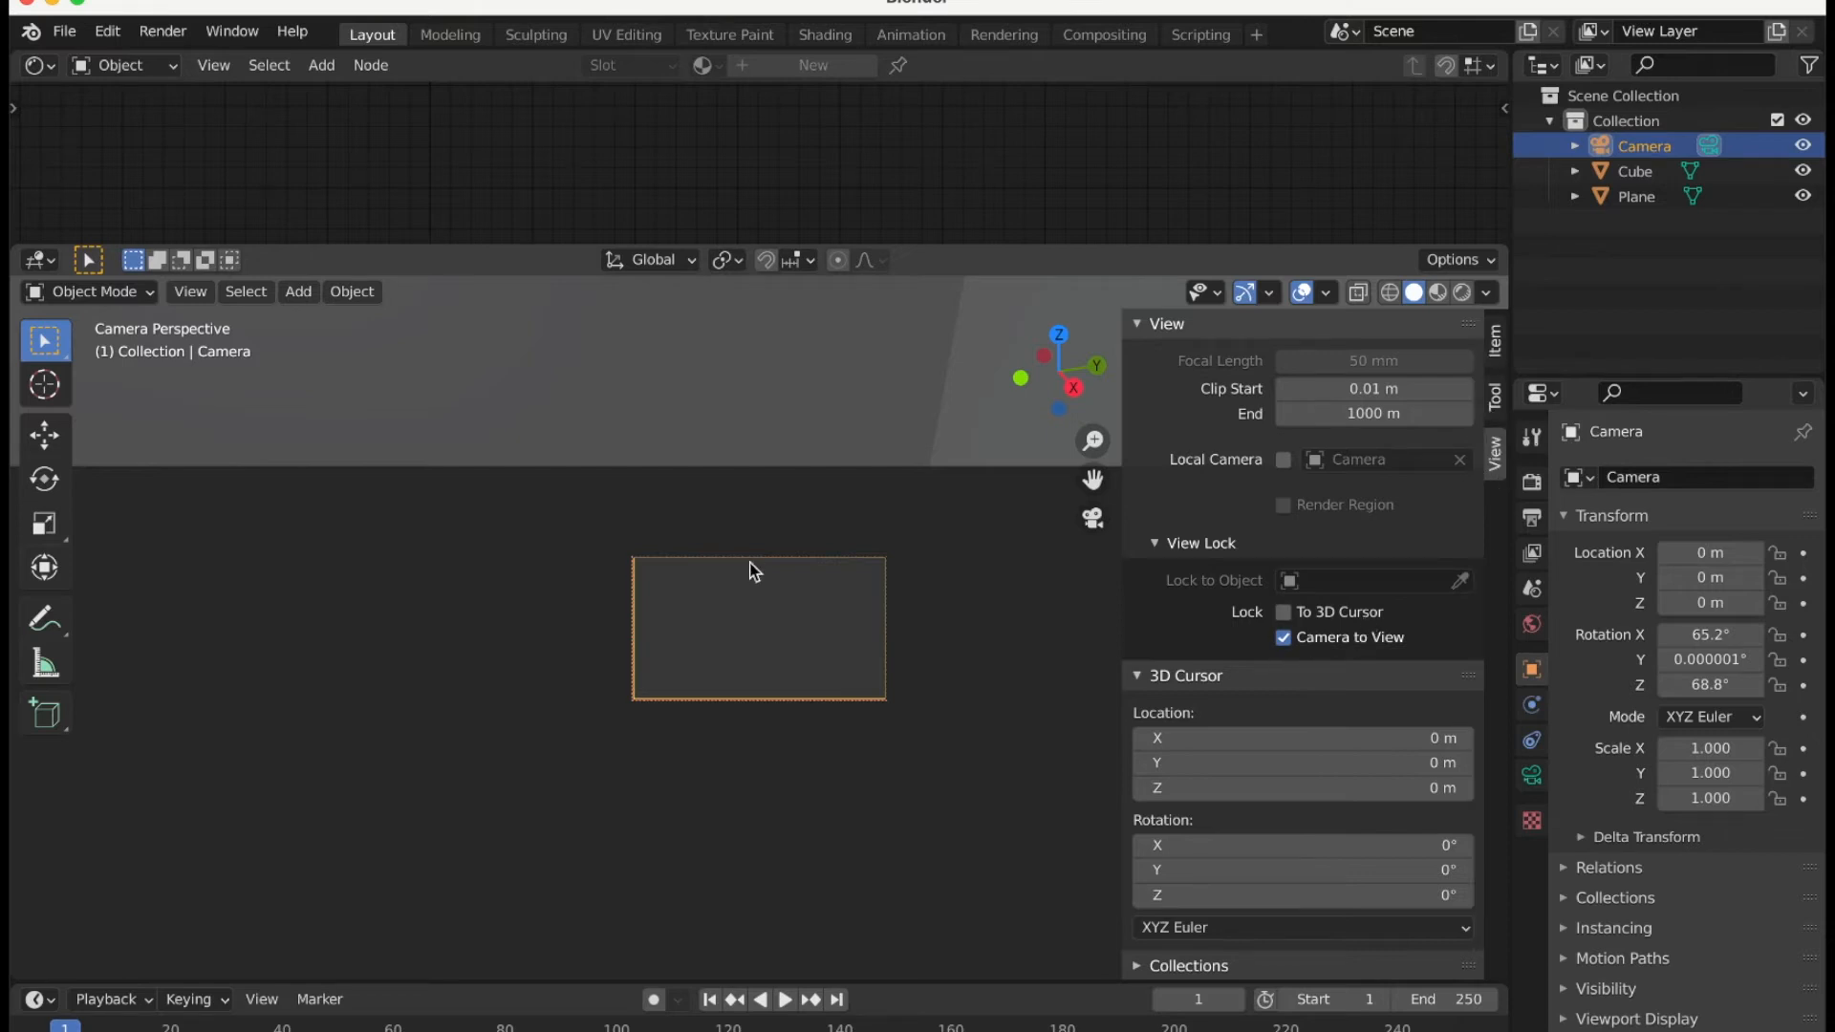
Try to bring the cube into the camera's frame by navigating with the locked camera.
{"action": "scroll", "coordinate": [746, 671], "scroll_direction": "up", "scroll_amount": 6}
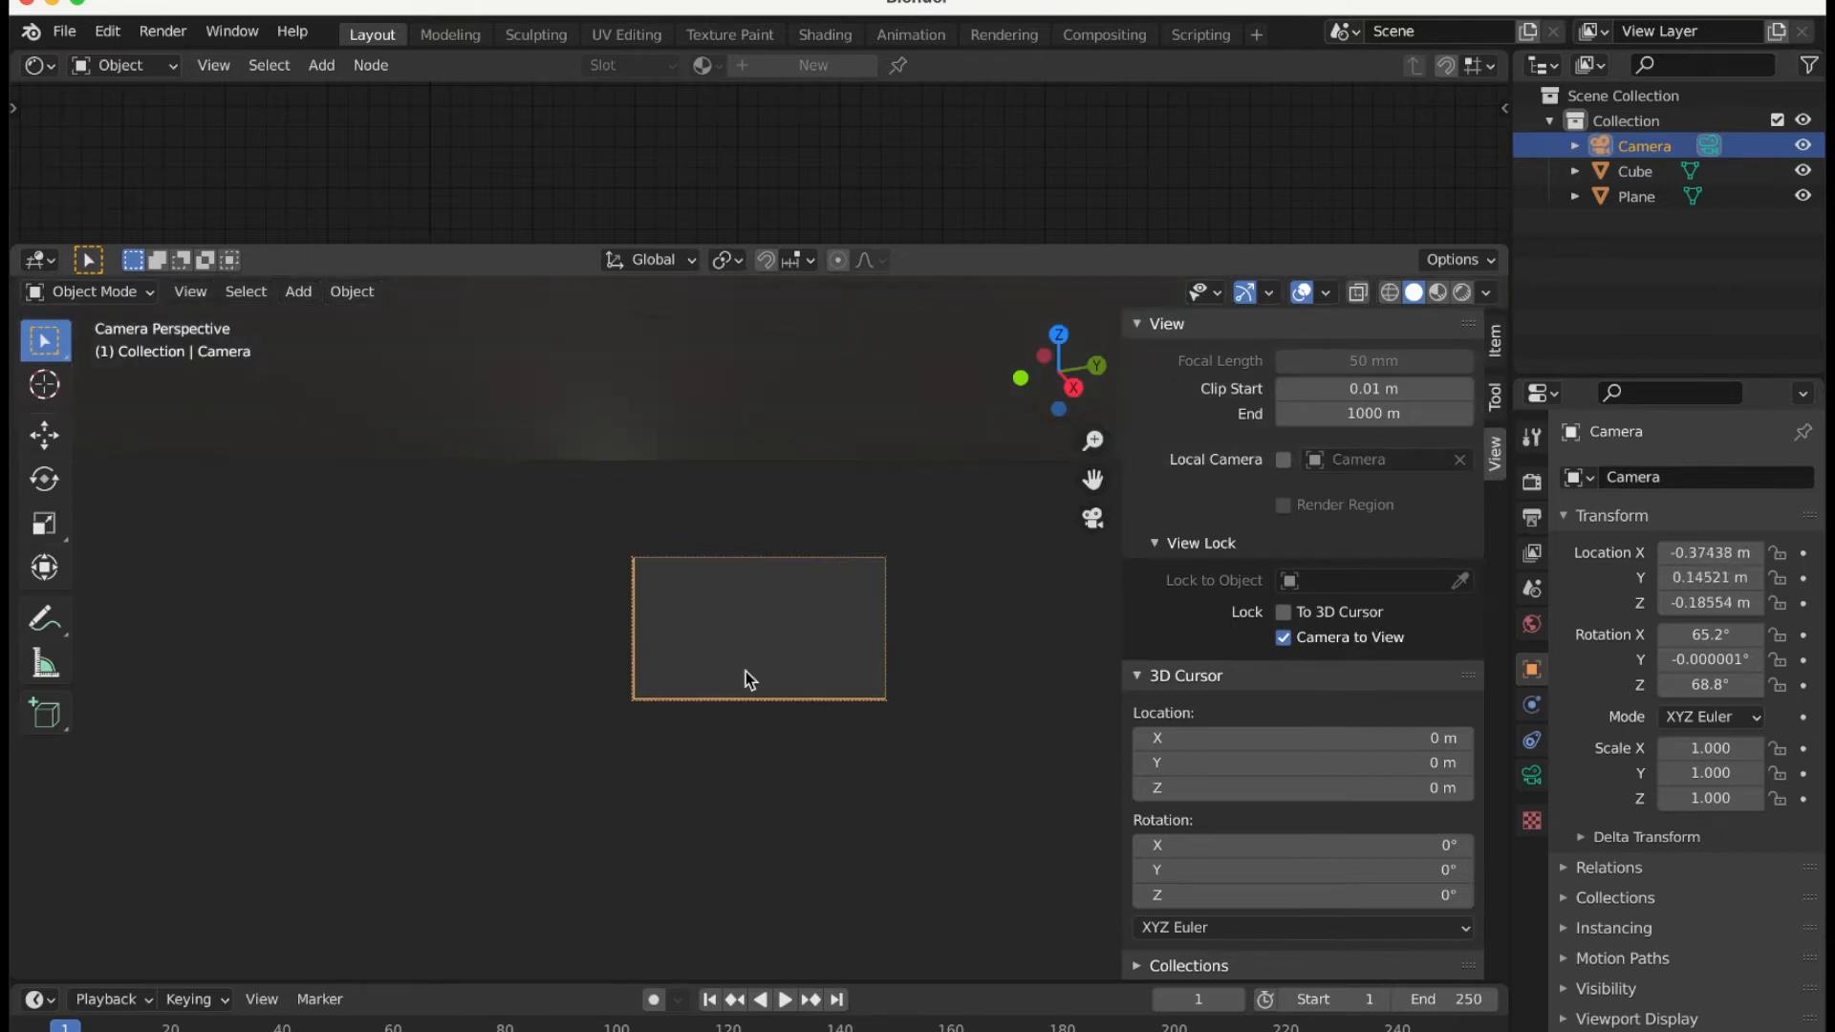
{"action": "scroll", "coordinate": [746, 671], "scroll_direction": "down", "scroll_amount": 8}
{"action": "scroll", "coordinate": [745, 671], "scroll_direction": "down", "scroll_amount": 4}
{"action": "scroll", "coordinate": [746, 671], "scroll_direction": "up", "scroll_amount": 2}
{"action": "scroll", "coordinate": [746, 671], "scroll_direction": "right", "scroll_amount": 5}
{"action": "scroll", "coordinate": [745, 671], "scroll_direction": "left", "scroll_amount": 10}
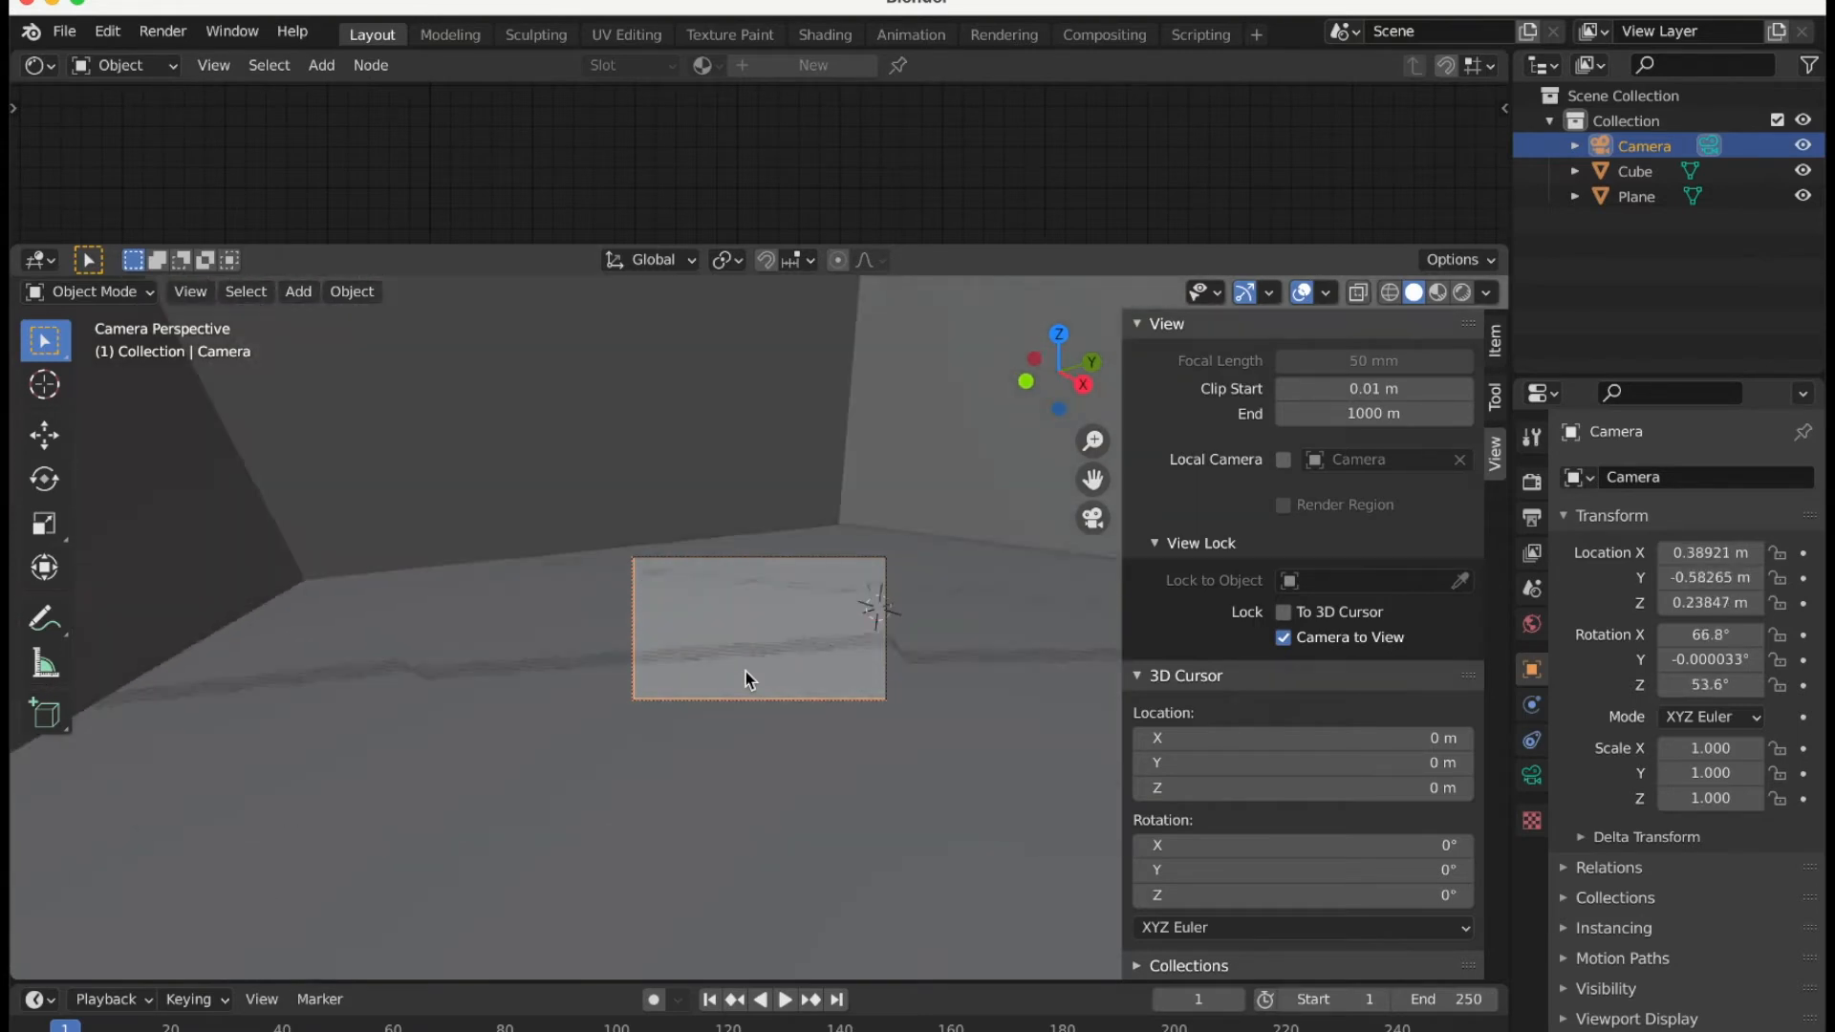
Enlarge the camera frame in the viewport with Camera to View switched off, and switch the lock back on.
{"action": "left_click", "coordinate": [1283, 637]}
{"action": "scroll", "coordinate": [862, 634], "scroll_direction": "up", "scroll_amount": 8}
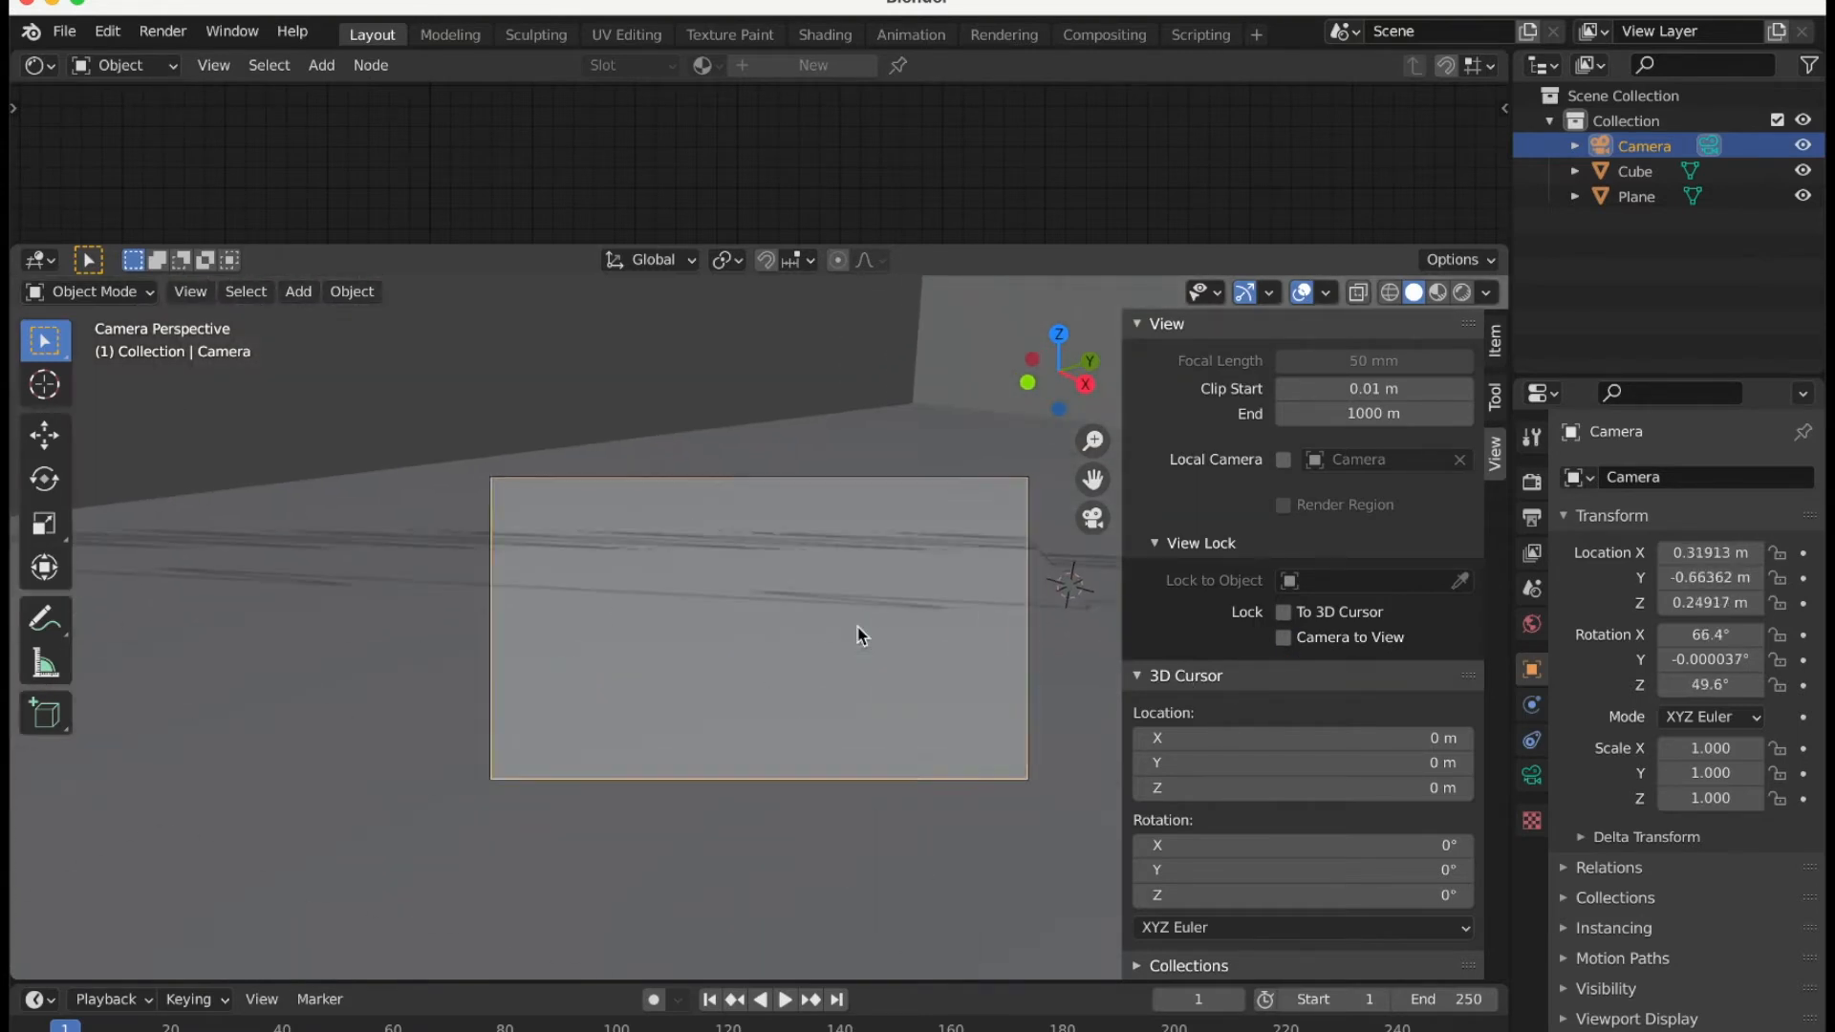
{"action": "scroll", "coordinate": [863, 635], "scroll_direction": "down", "scroll_amount": 3}
{"action": "left_click", "coordinate": [1284, 637]}
Frame the cube from a raised corner angle with the locked camera, at about X -8.59, Y 4.92, Z 4.56 m.
{"action": "scroll", "coordinate": [793, 593], "scroll_direction": "down", "scroll_amount": 5}
{"action": "scroll", "coordinate": [791, 589], "scroll_direction": "down", "scroll_amount": 5}
{"action": "scroll", "coordinate": [792, 589], "scroll_direction": "right", "scroll_amount": 5}
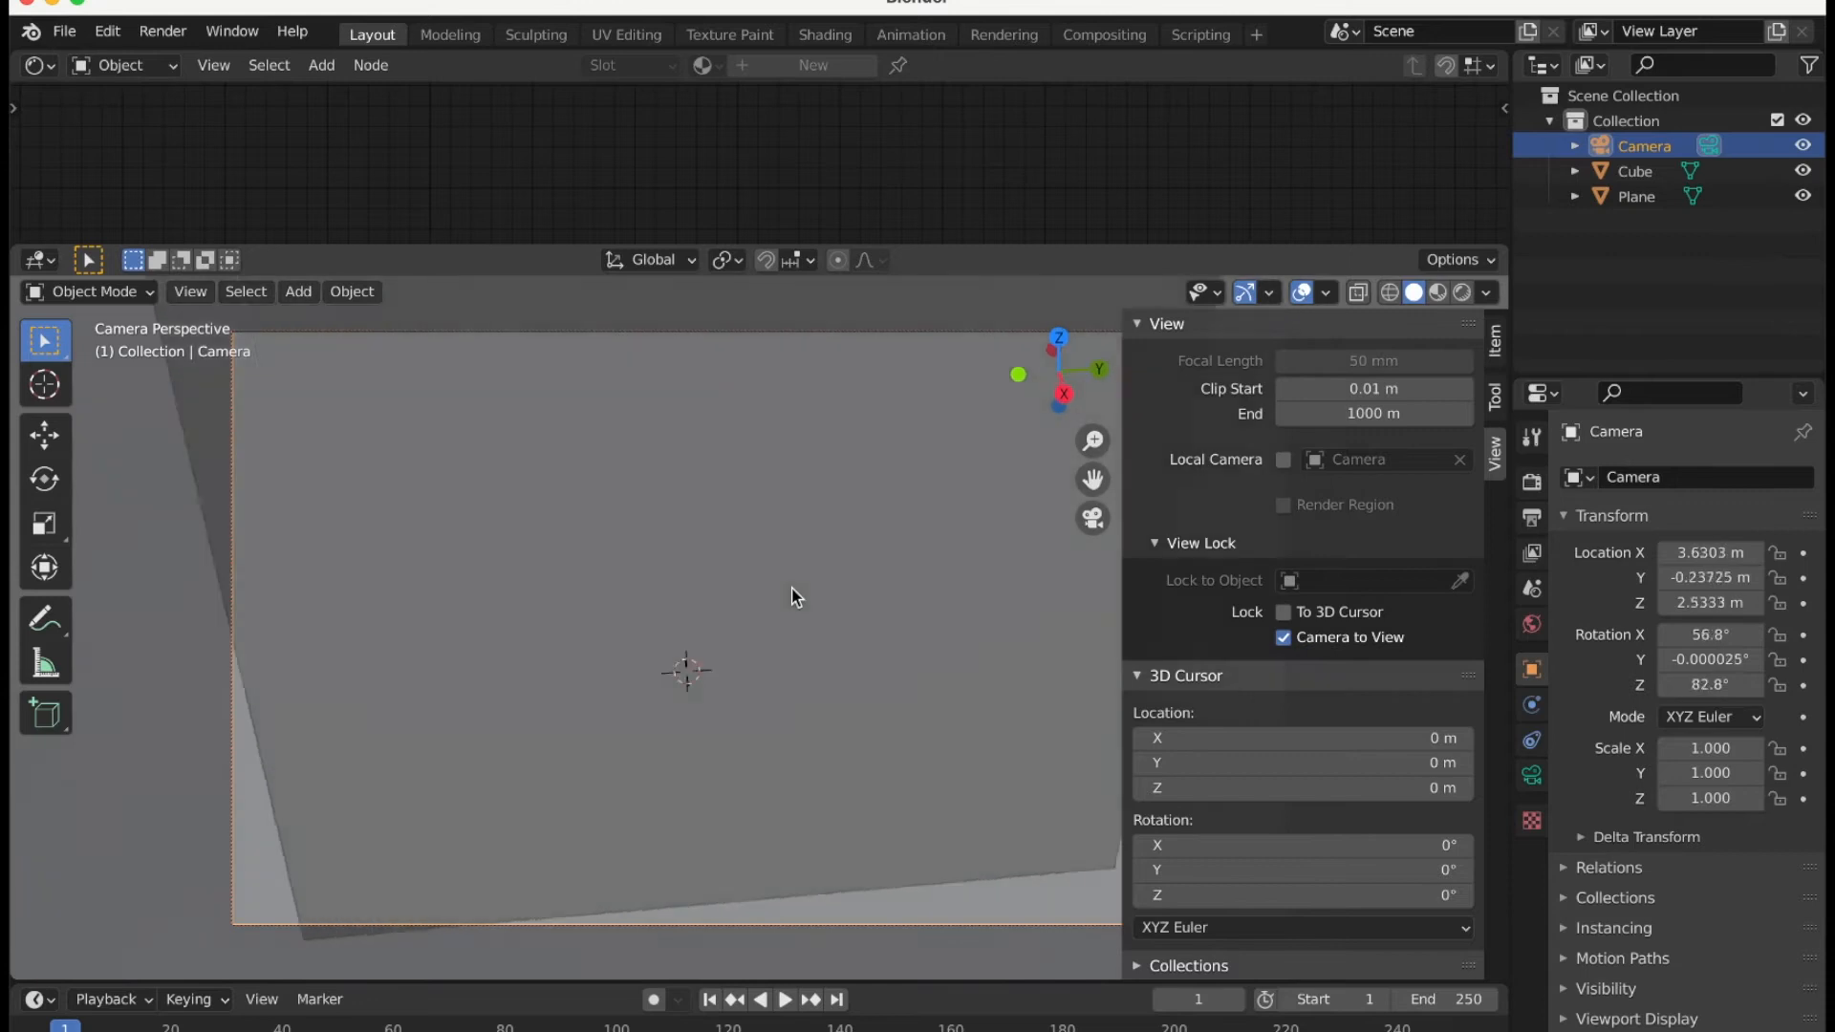
{"action": "scroll", "coordinate": [791, 588], "scroll_direction": "right", "scroll_amount": 20}
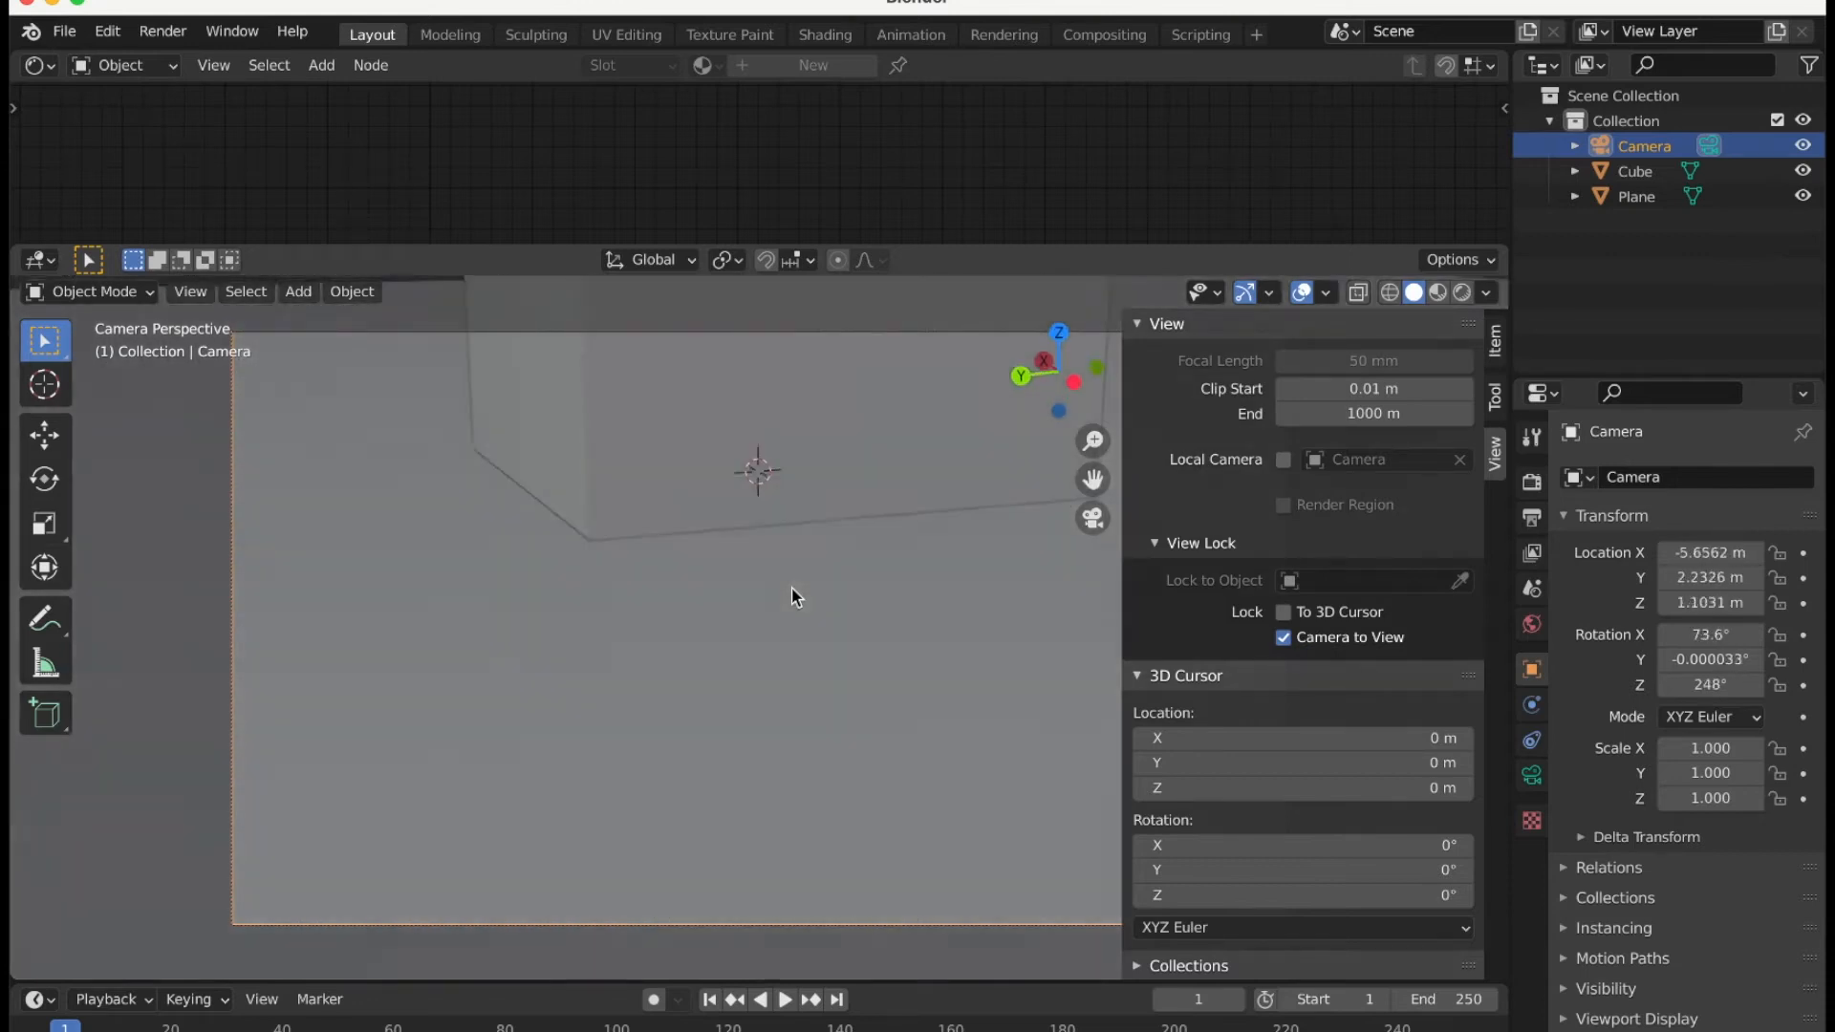
{"action": "scroll", "coordinate": [792, 587], "scroll_direction": "down", "scroll_amount": 10}
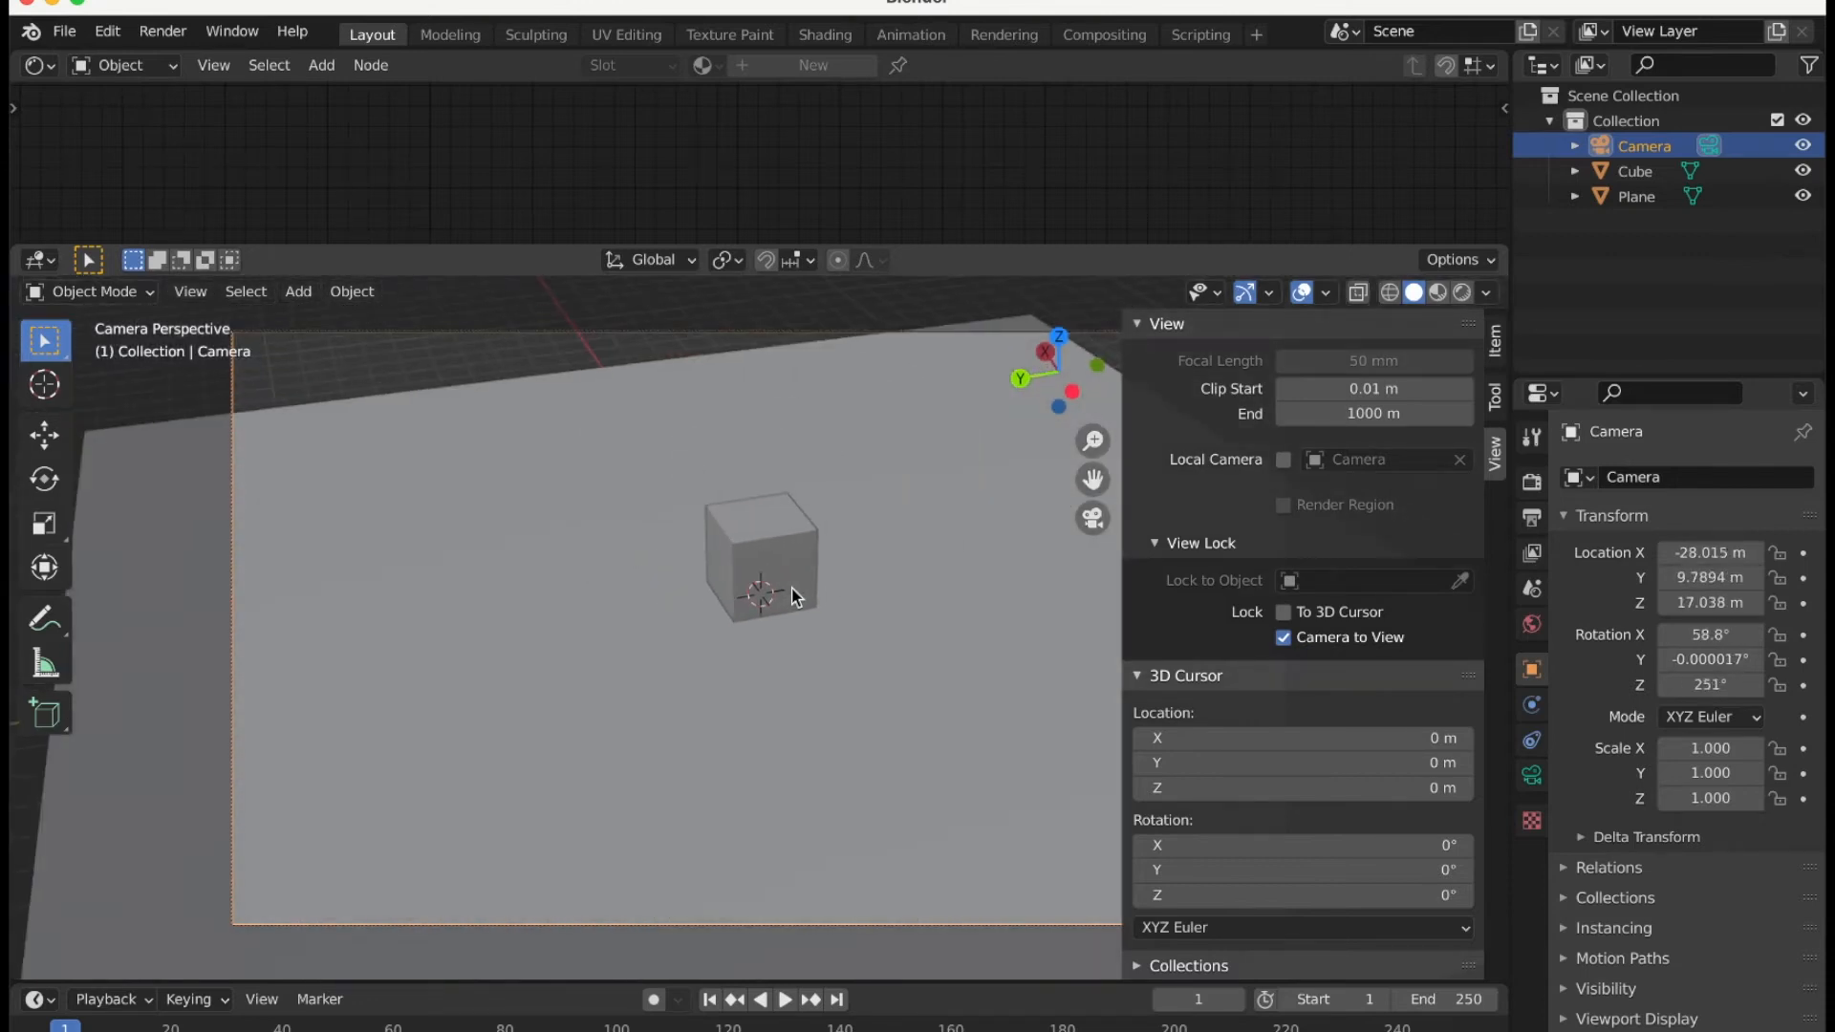
{"action": "scroll", "coordinate": [791, 593], "scroll_direction": "up", "scroll_amount": 10}
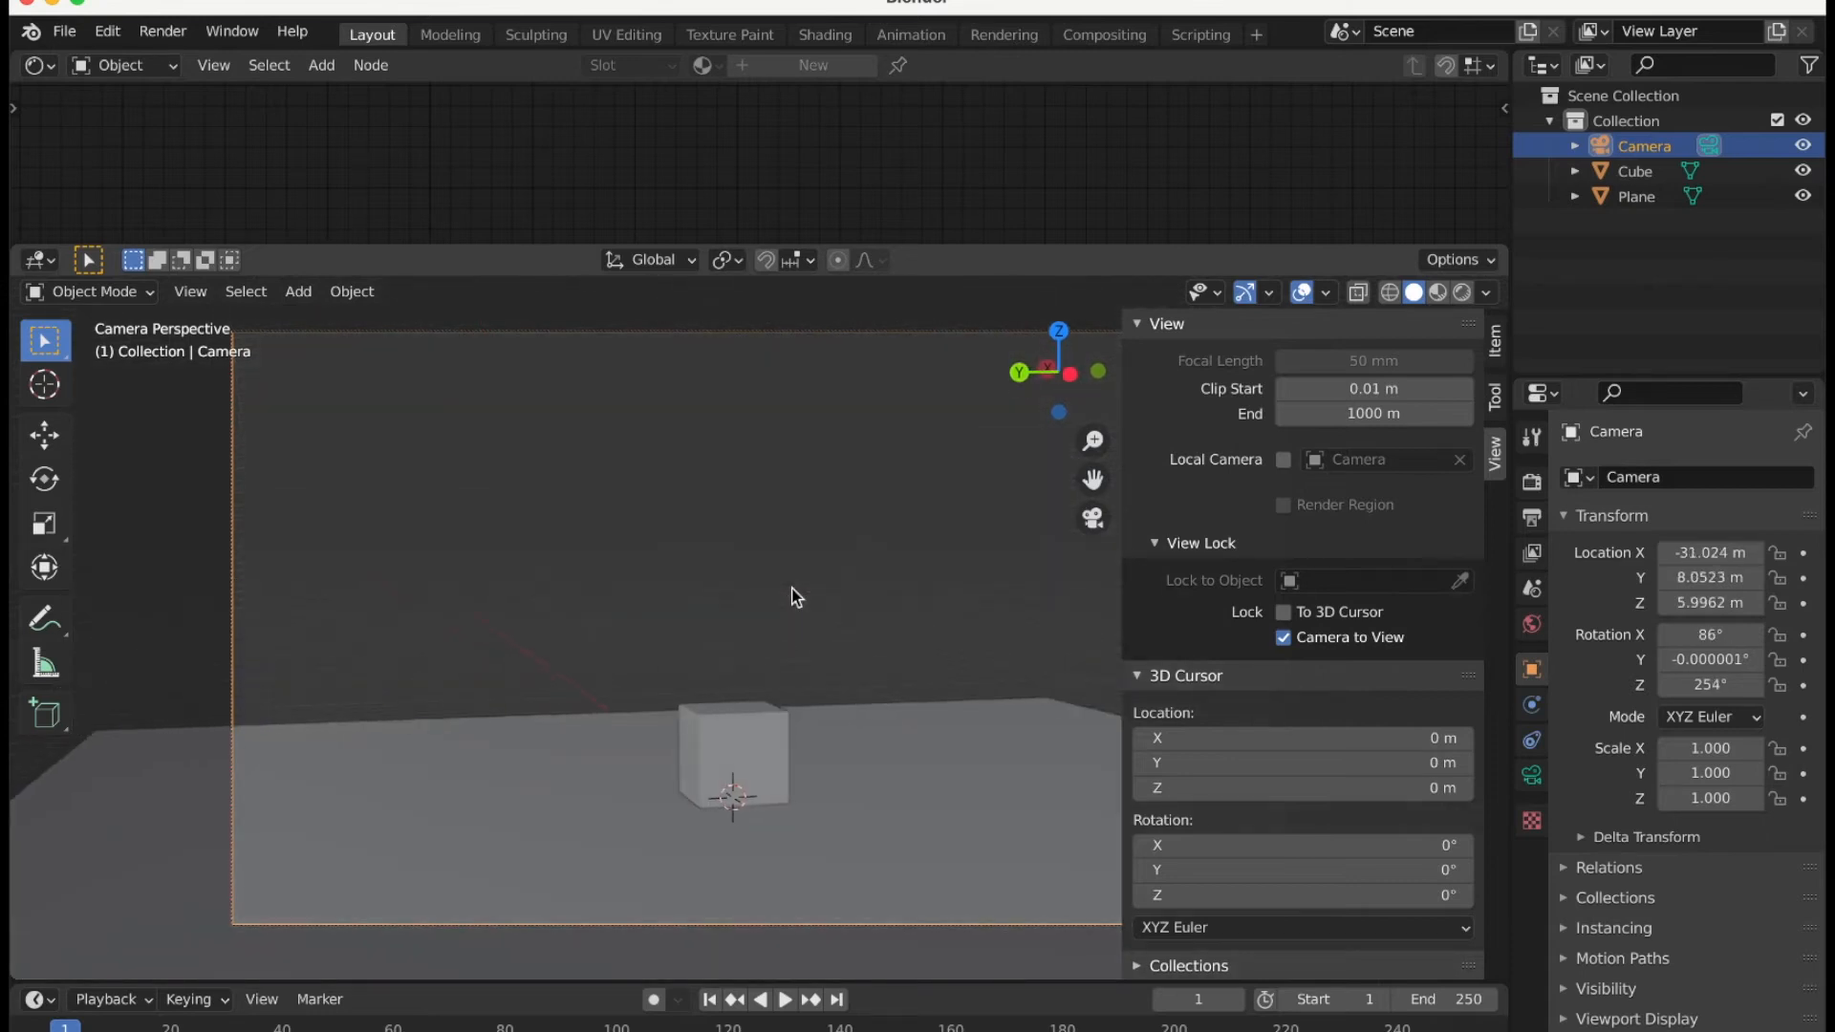
{"action": "scroll", "coordinate": [791, 587], "scroll_direction": "up", "scroll_amount": 10}
{"action": "scroll", "coordinate": [792, 587], "scroll_direction": "up", "scroll_amount": 1}
{"action": "scroll", "coordinate": [792, 587], "scroll_direction": "down", "scroll_amount": 3, "text": "shift"}
{"action": "scroll", "coordinate": [791, 587], "scroll_direction": "up", "scroll_amount": 3}
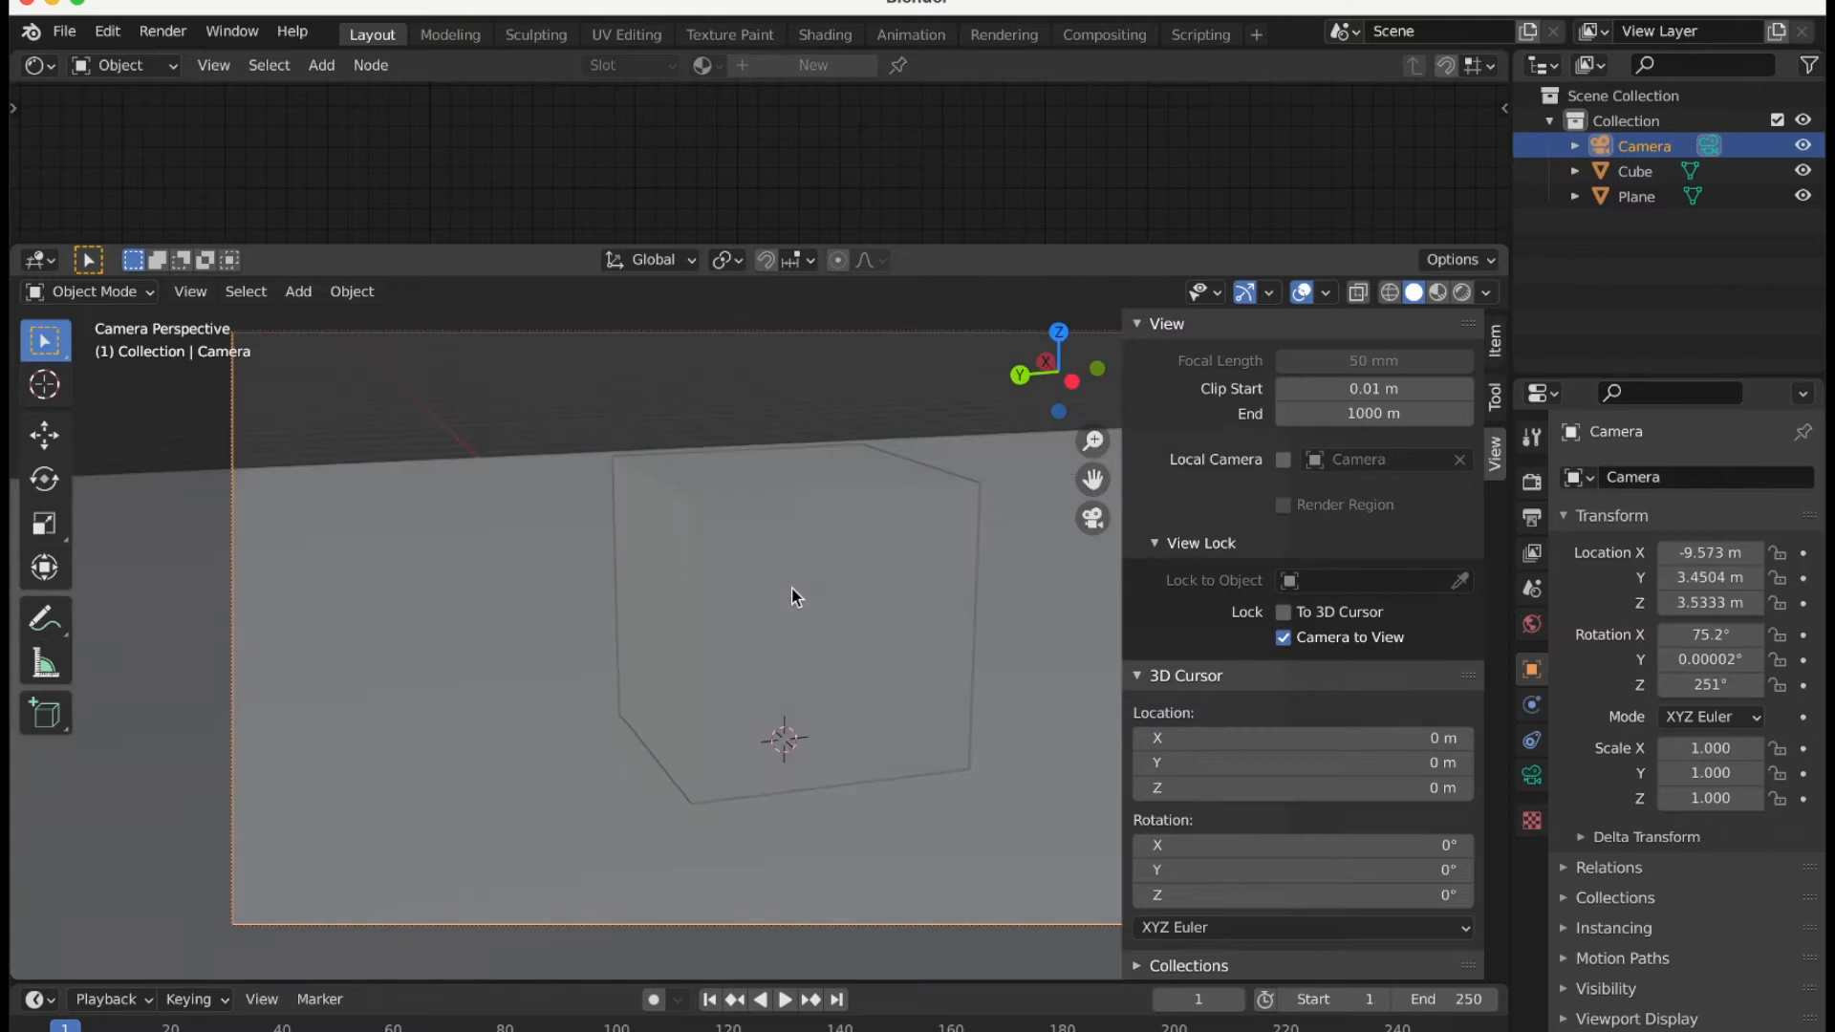
{"action": "scroll", "coordinate": [791, 589], "scroll_direction": "up", "scroll_amount": 3}
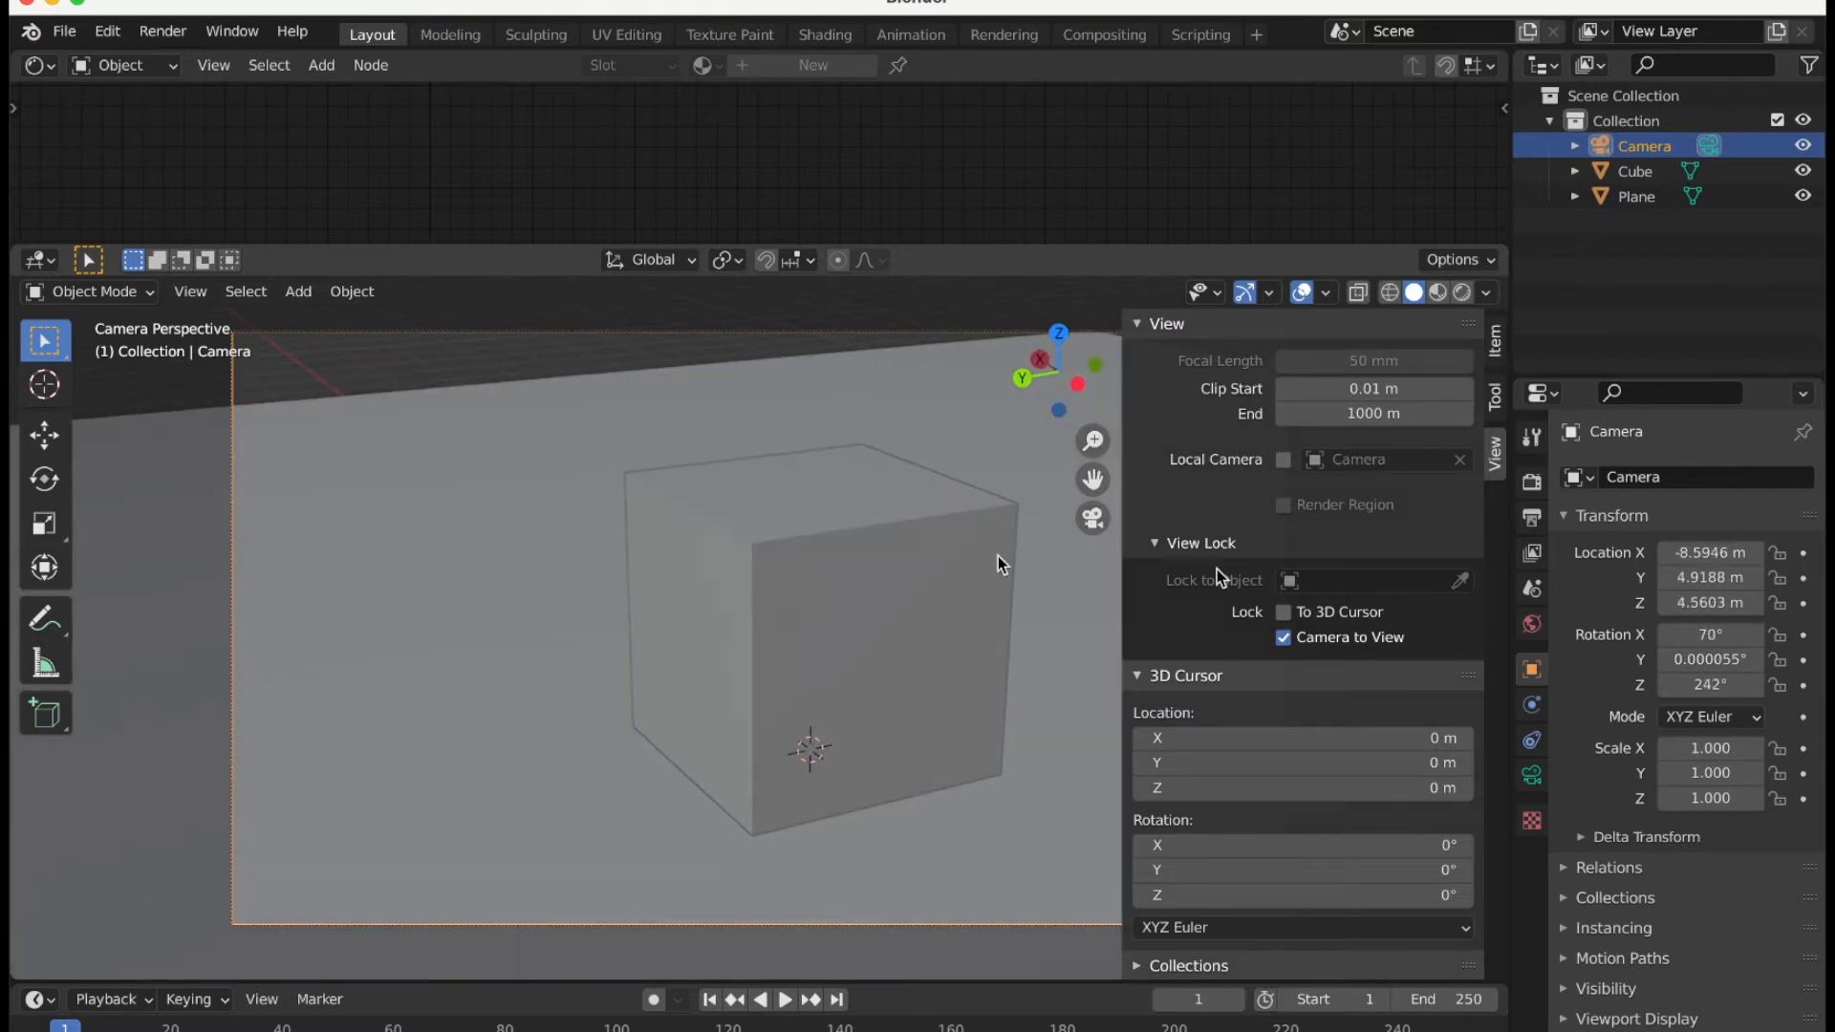
Hide the sidebar and fine-tune the camera's framing of the cube to about X -8.73, Y 4.72, Z 4.48 m.
{"action": "key", "text": "n"}
{"action": "key", "text": "n"}
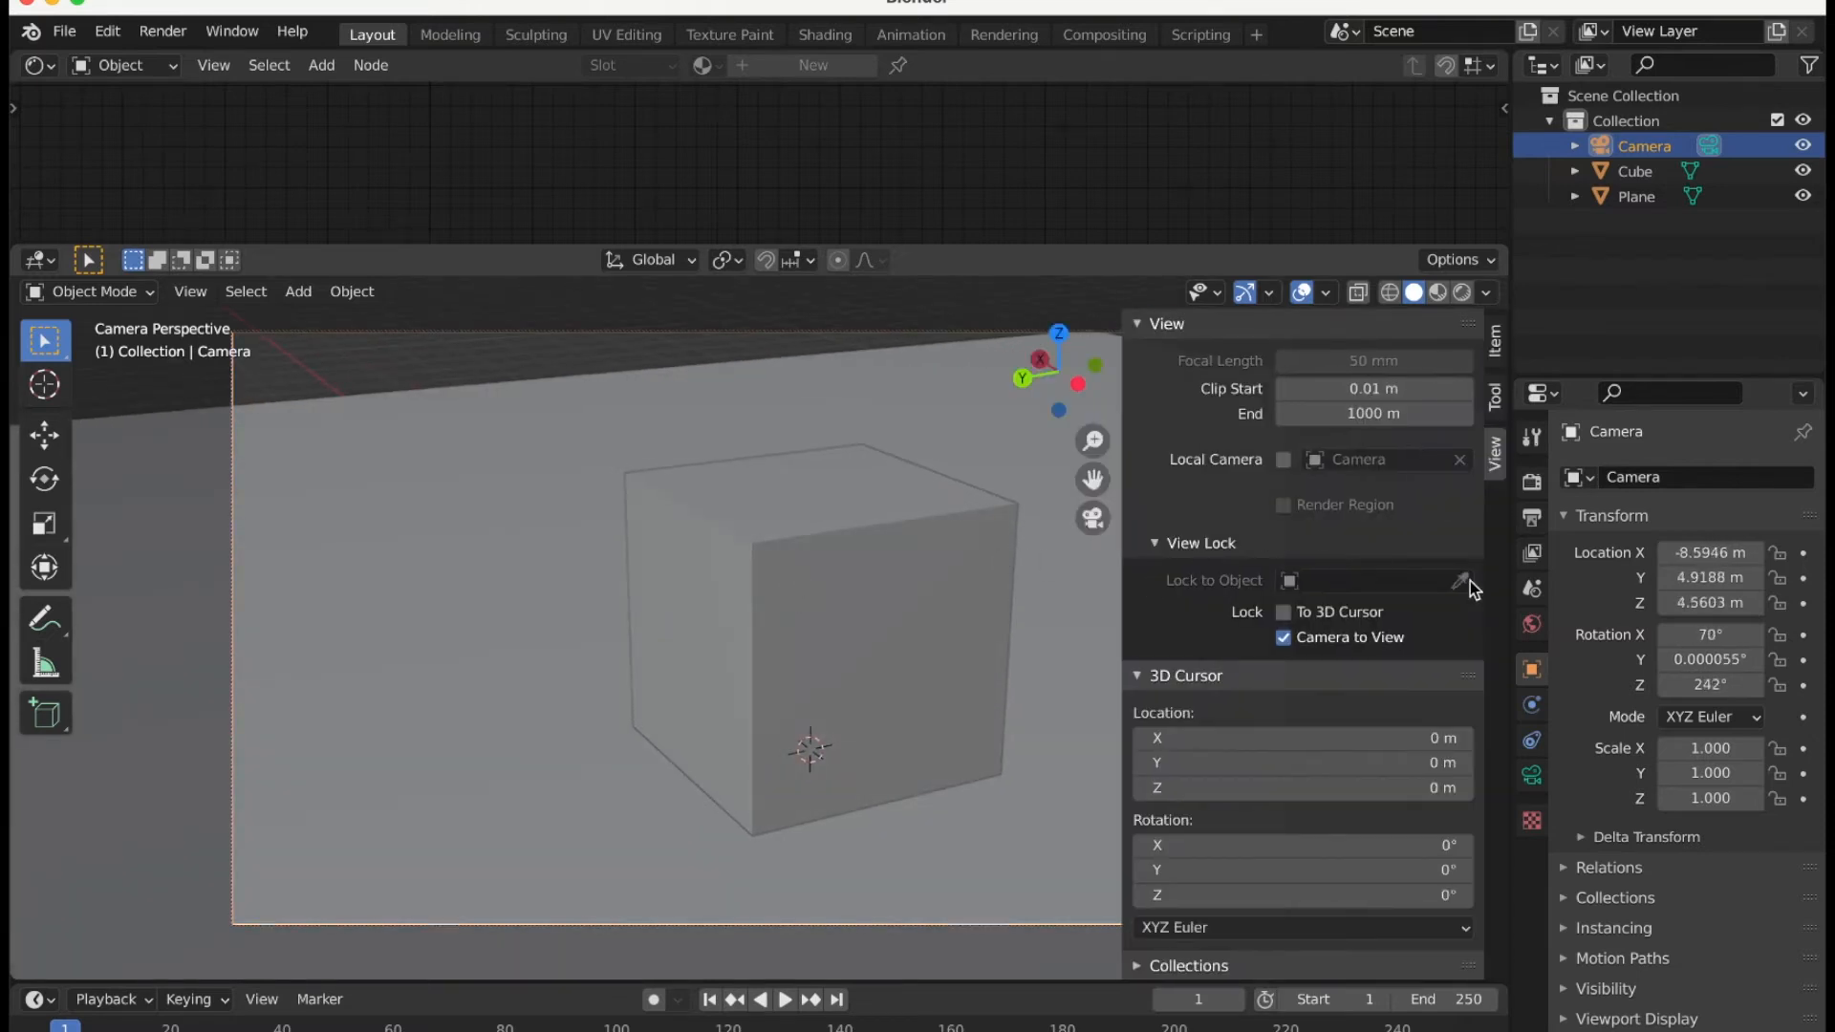
{"action": "key", "text": "n"}
{"action": "scroll", "coordinate": [851, 564], "scroll_direction": "down", "scroll_amount": 2, "text": "shift"}
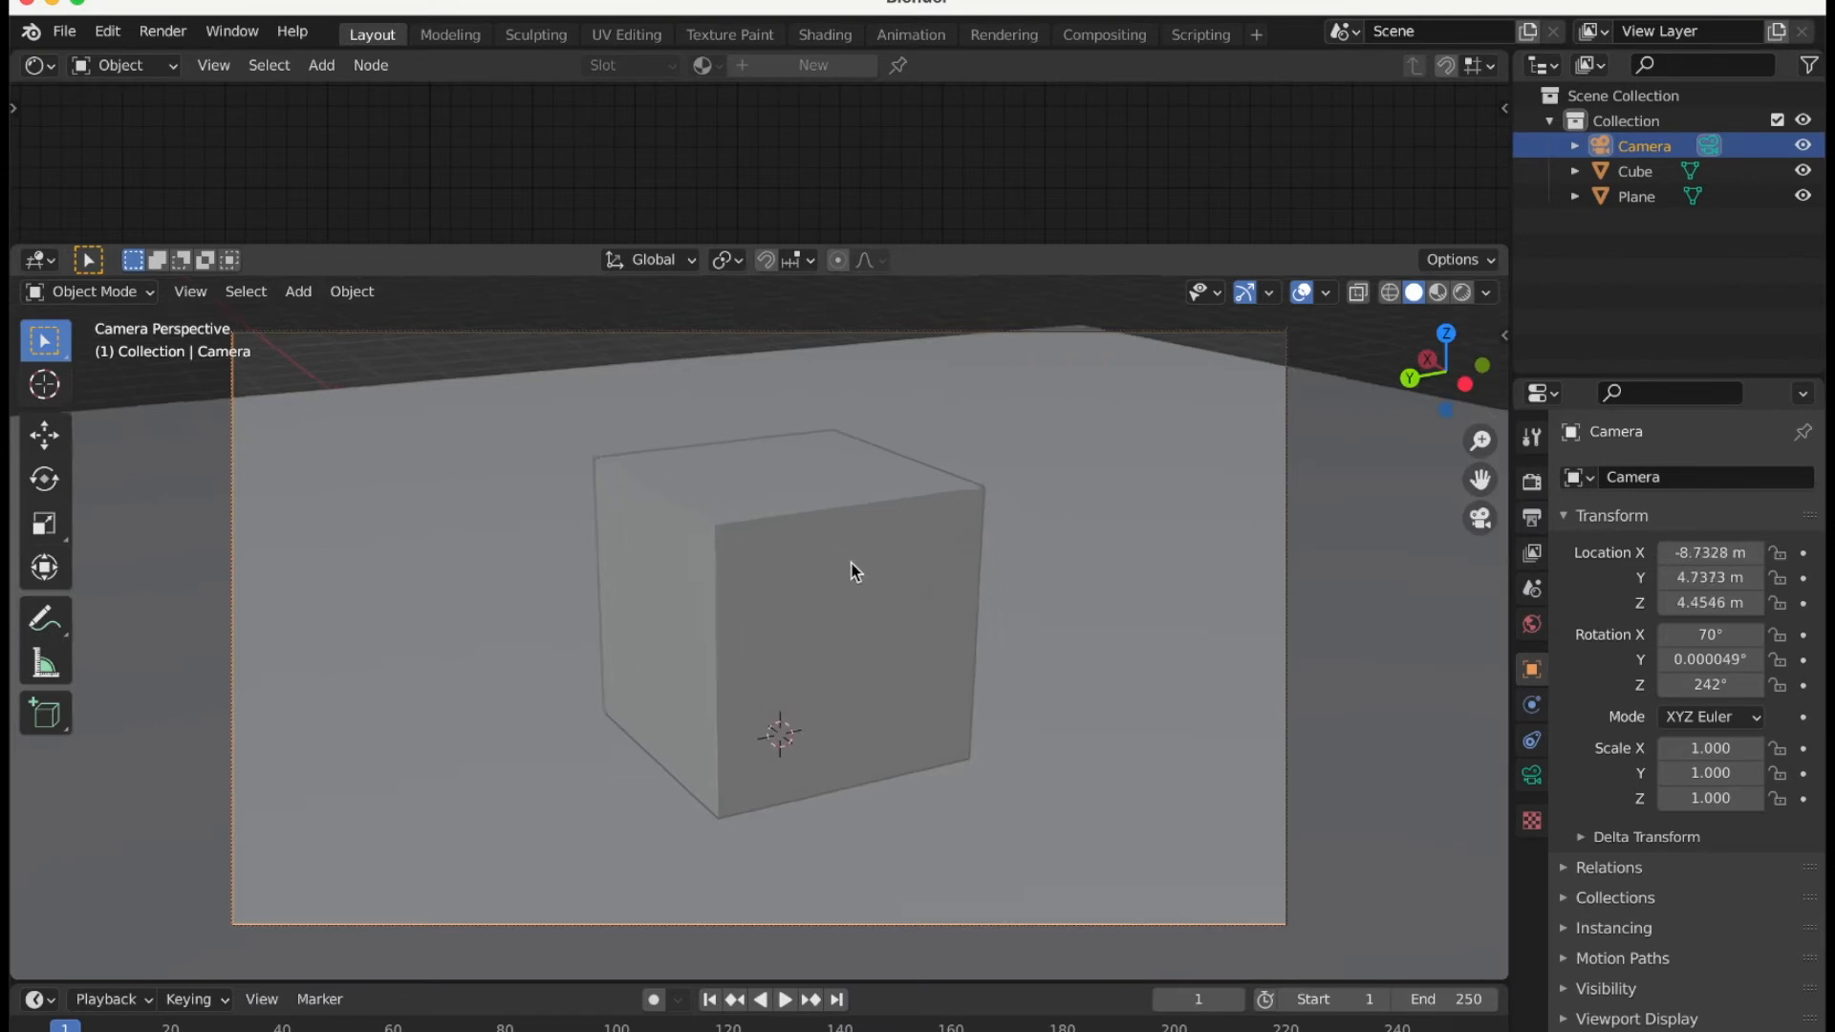
{"action": "scroll", "coordinate": [852, 564], "scroll_direction": "up", "scroll_amount": 2, "text": "shift"}
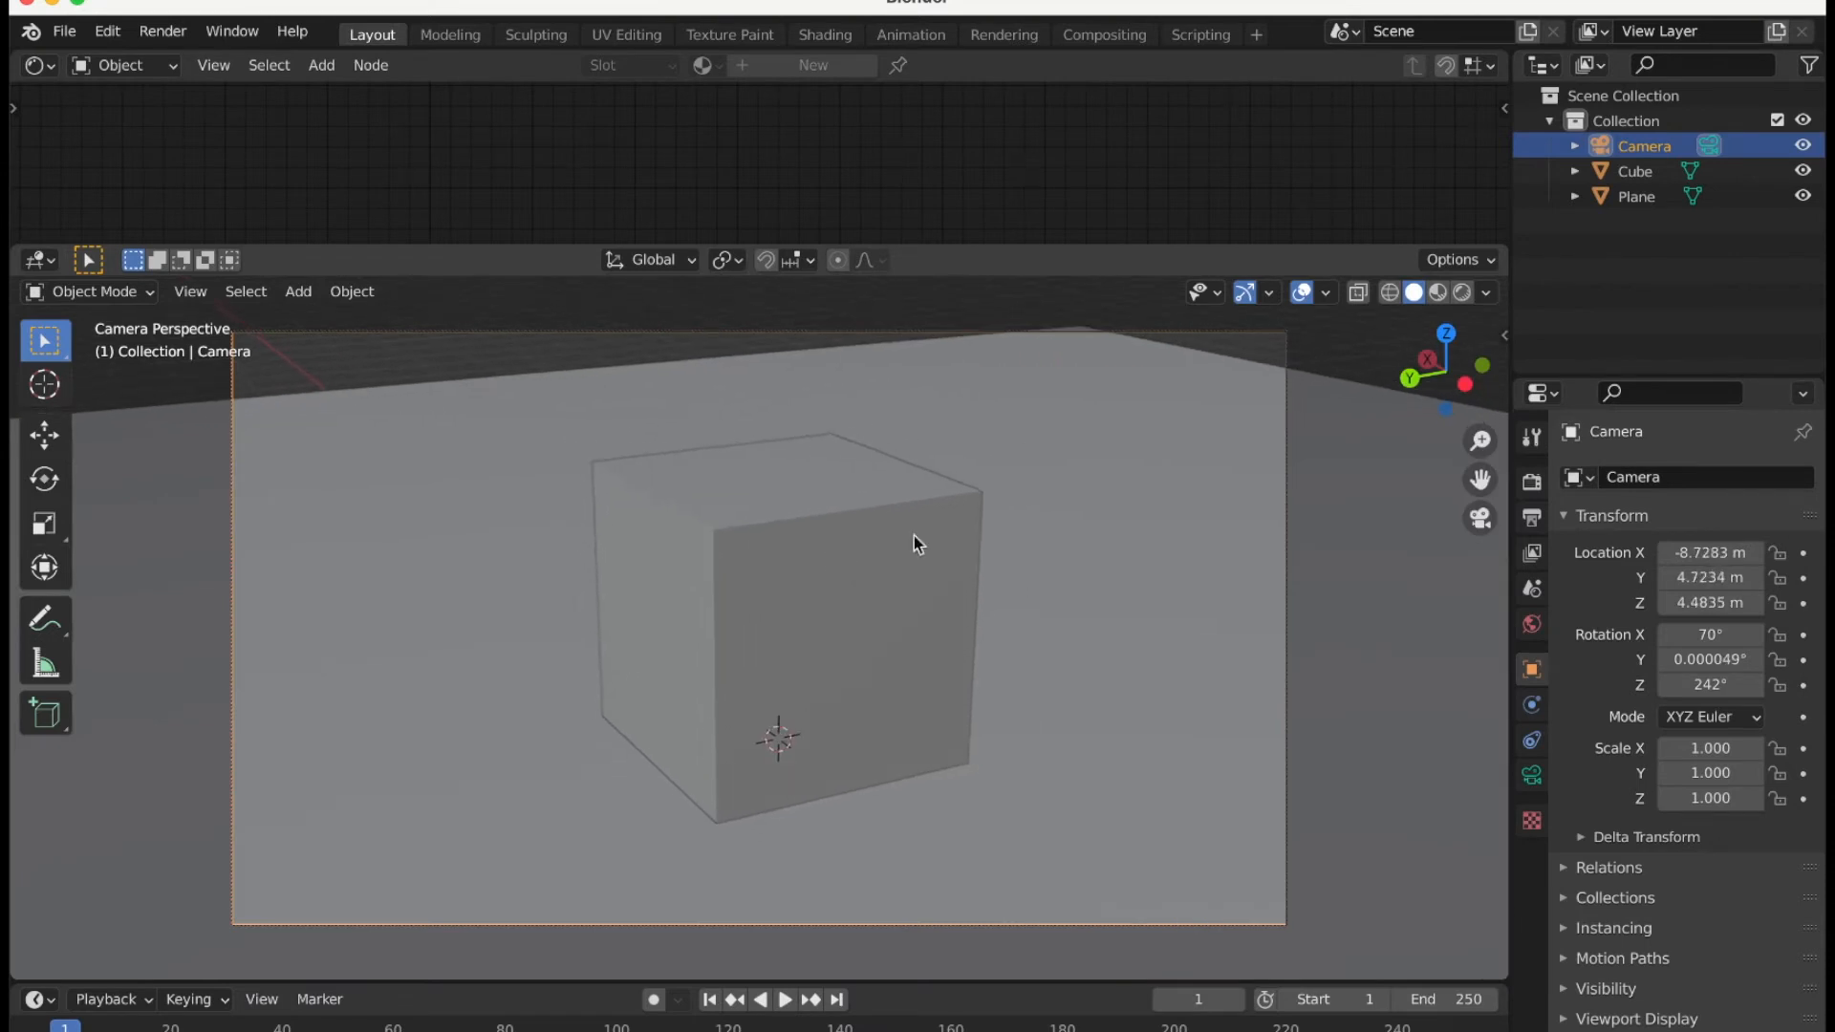
Leave the camera view and add an area light at the scene origin.
{"action": "left_click", "coordinate": [1481, 517]}
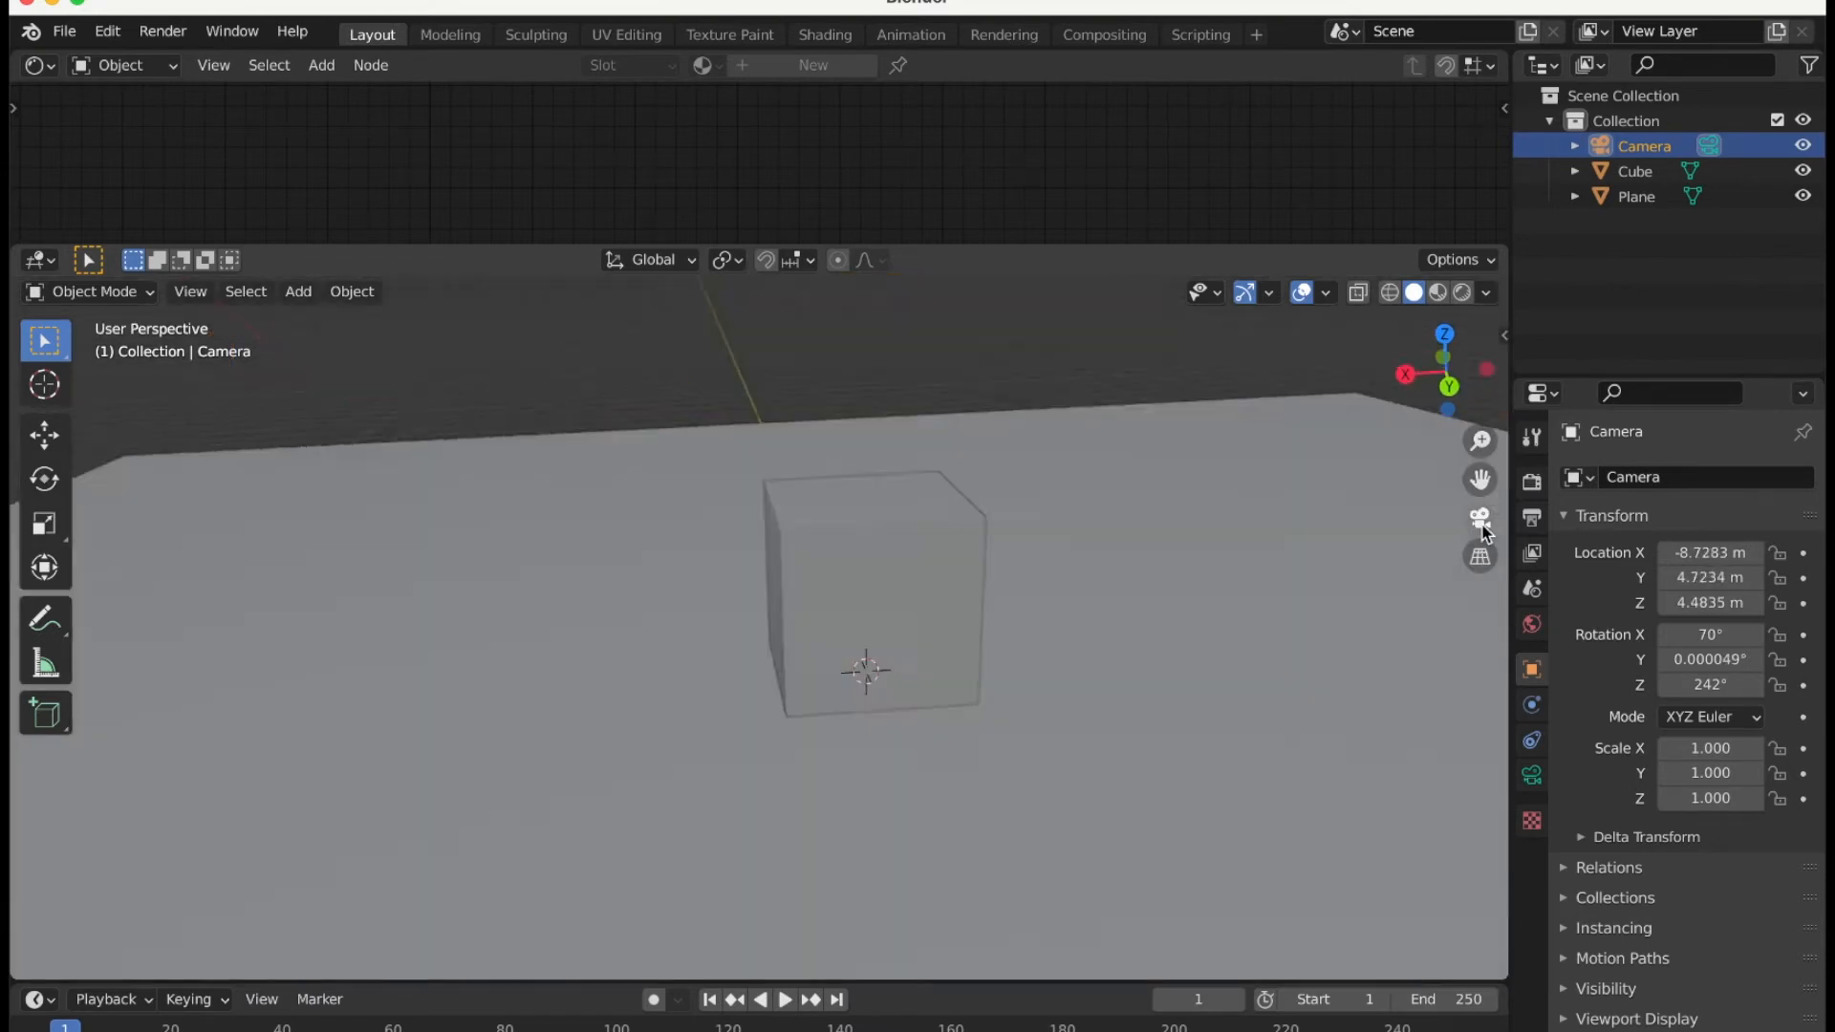
{"action": "scroll", "coordinate": [956, 573], "scroll_direction": "right", "scroll_amount": 5}
{"action": "scroll", "coordinate": [956, 574], "scroll_direction": "down", "scroll_amount": 3, "text": "ctrl"}
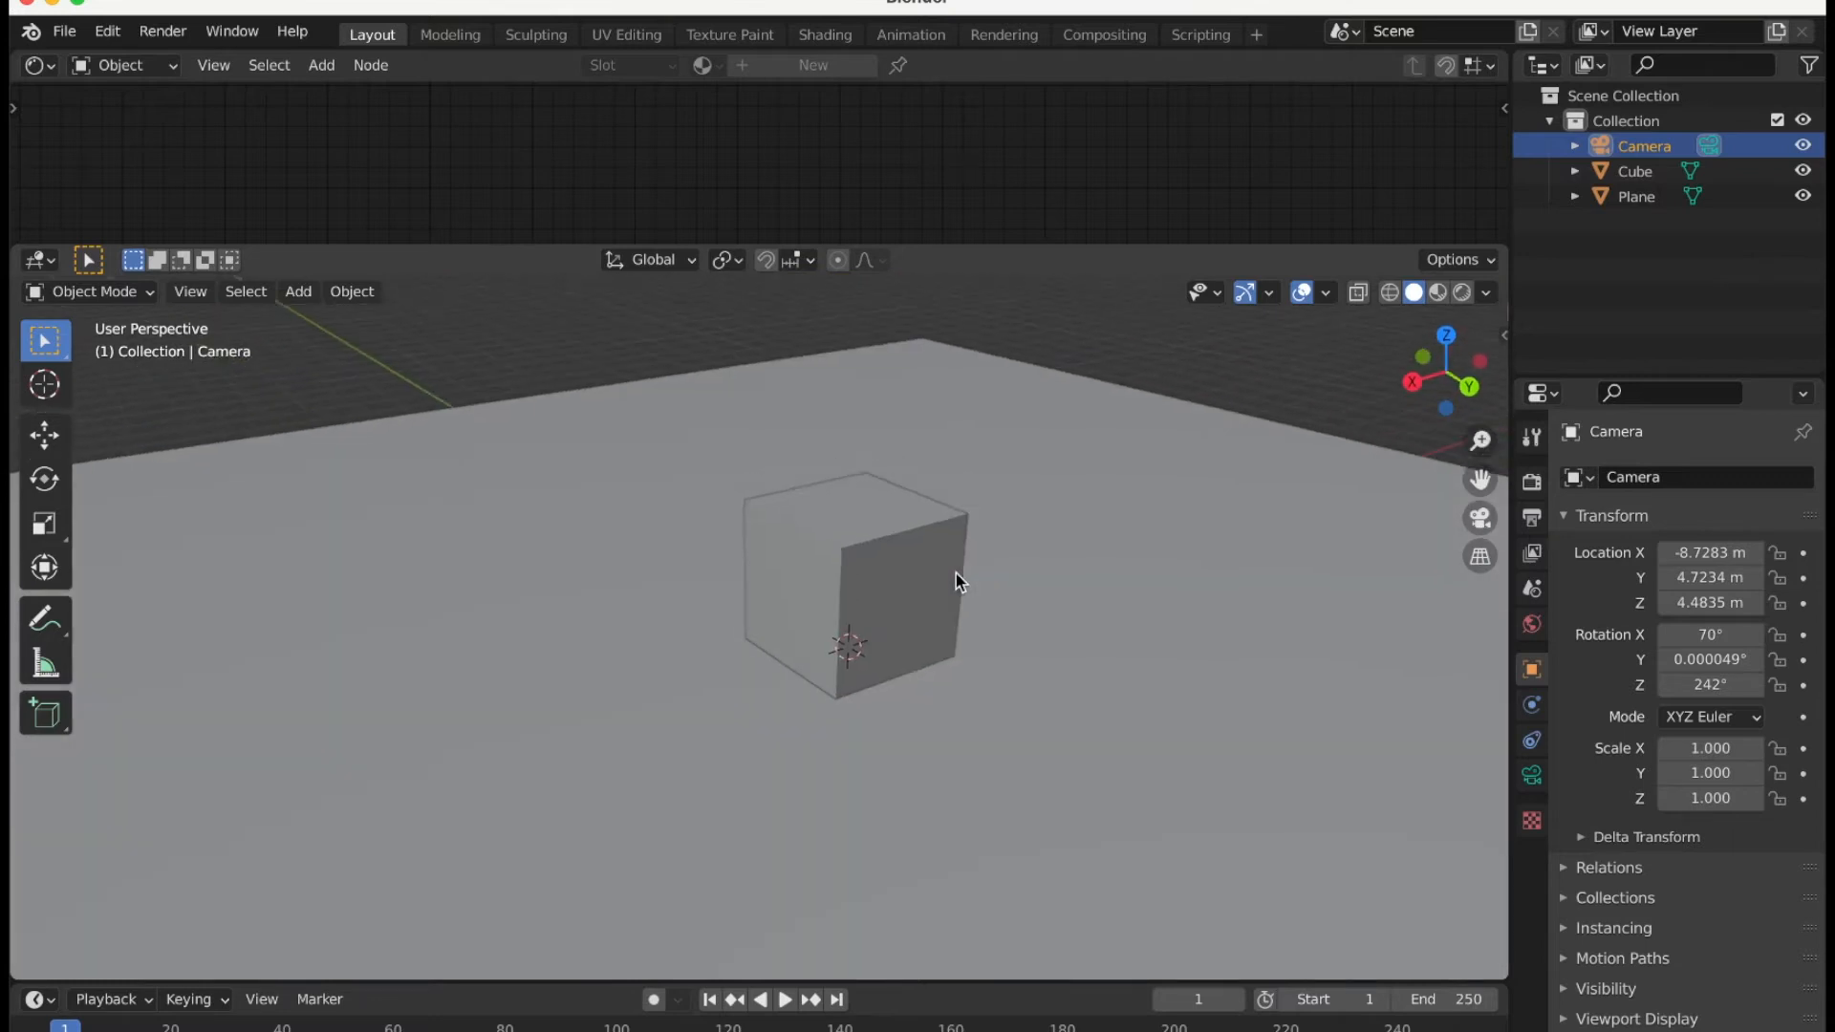
{"action": "scroll", "coordinate": [956, 573], "scroll_direction": "down", "scroll_amount": 3, "text": "ctrl"}
{"action": "scroll", "coordinate": [956, 573], "scroll_direction": "up", "scroll_amount": 5, "text": "ctrl"}
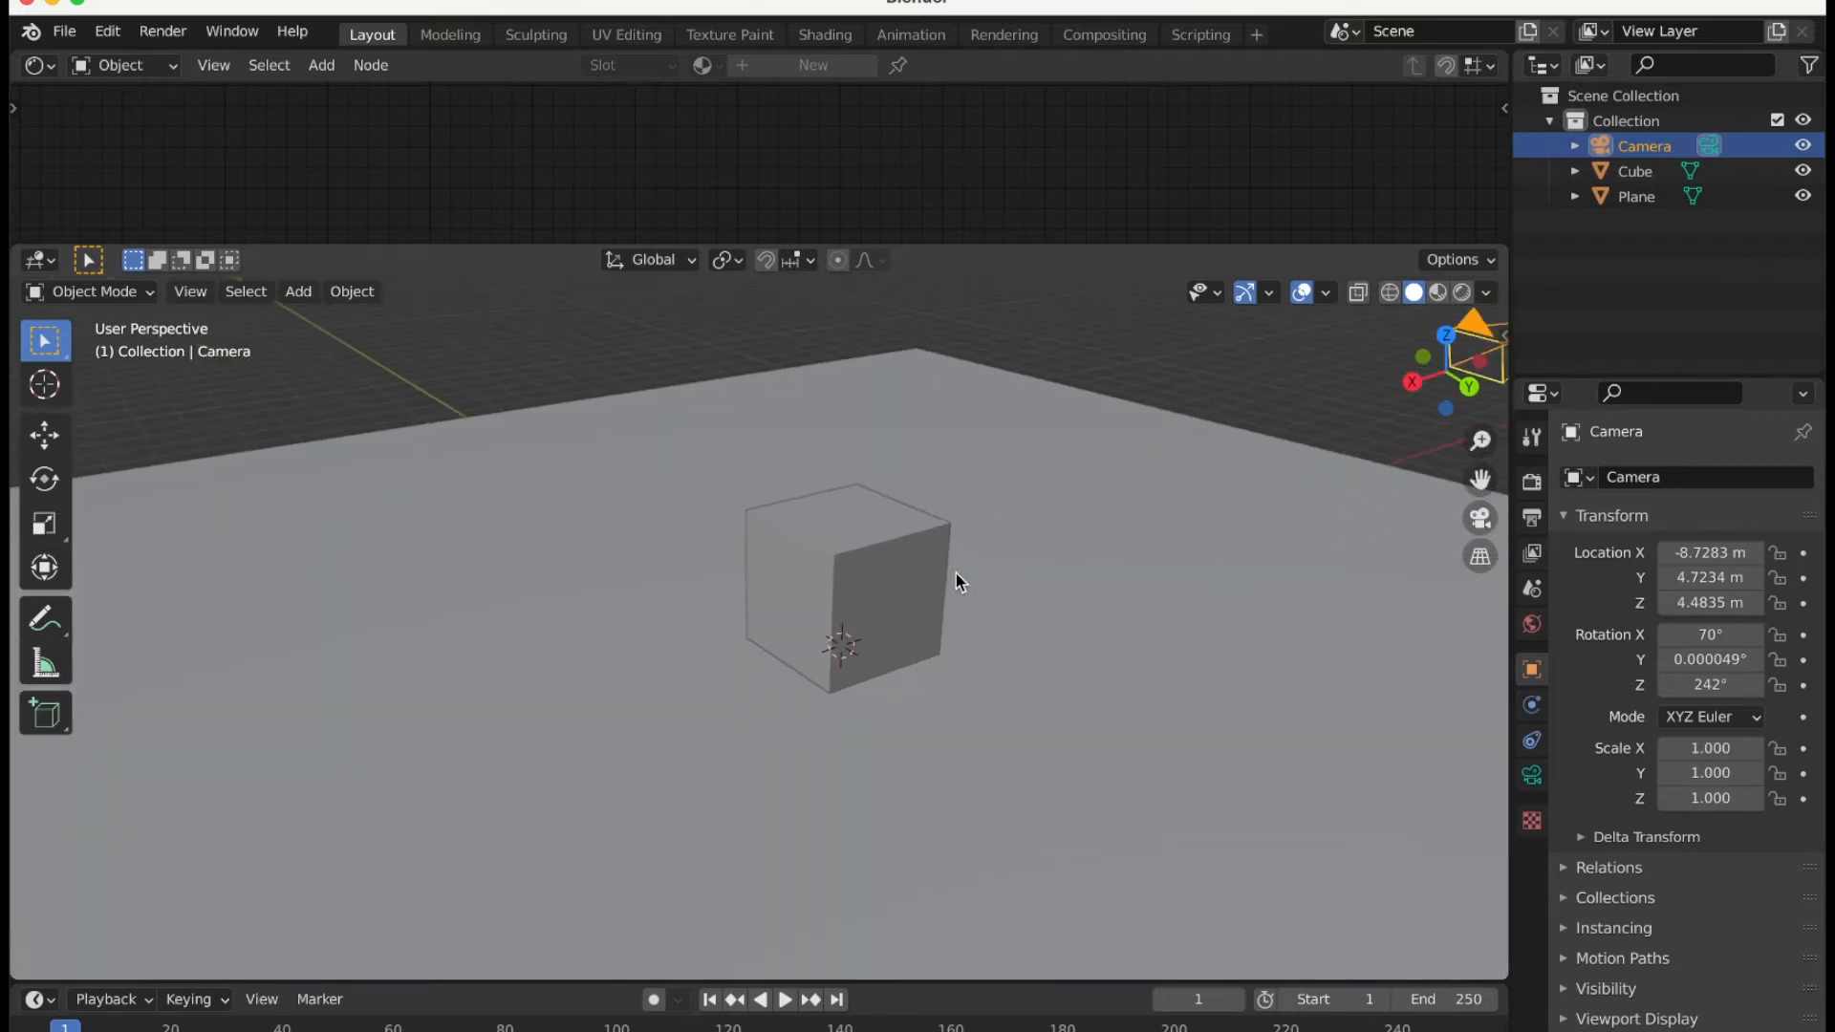
{"action": "scroll", "coordinate": [956, 574], "scroll_direction": "right", "scroll_amount": 2}
{"action": "key", "text": "shift+a"}
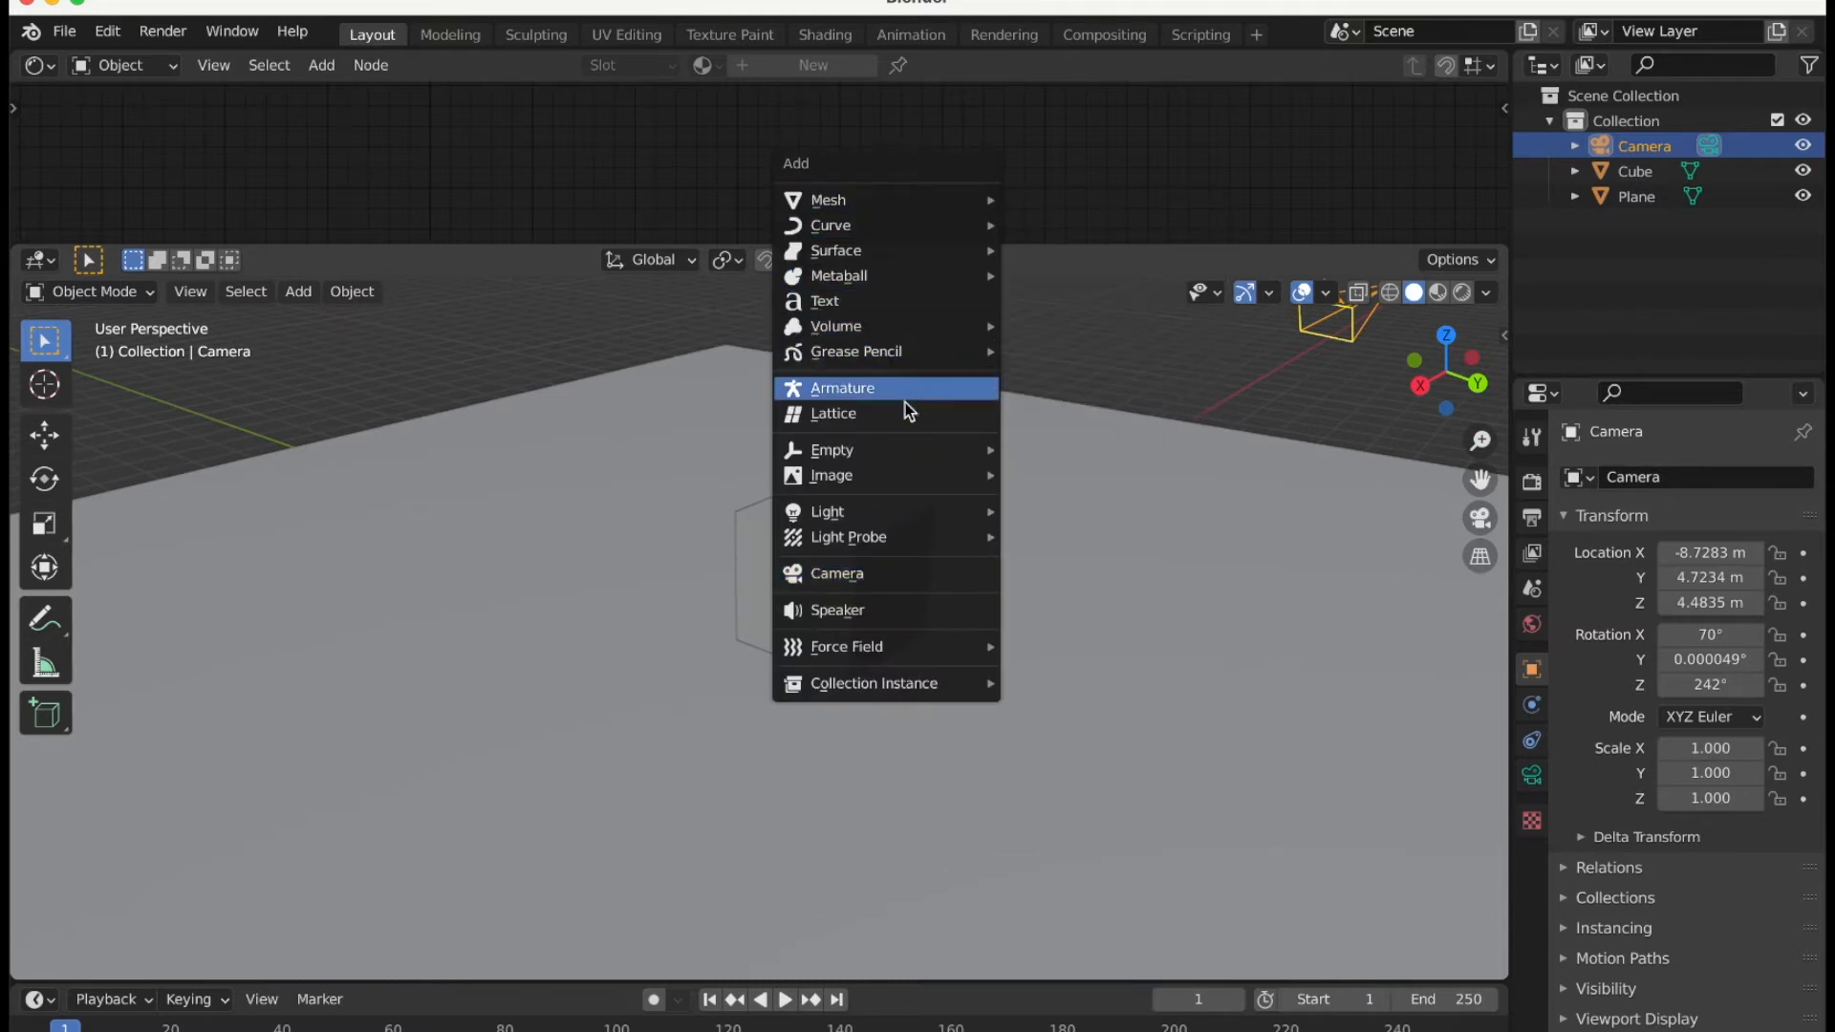
{"action": "mouse_move", "coordinate": [877, 511]}
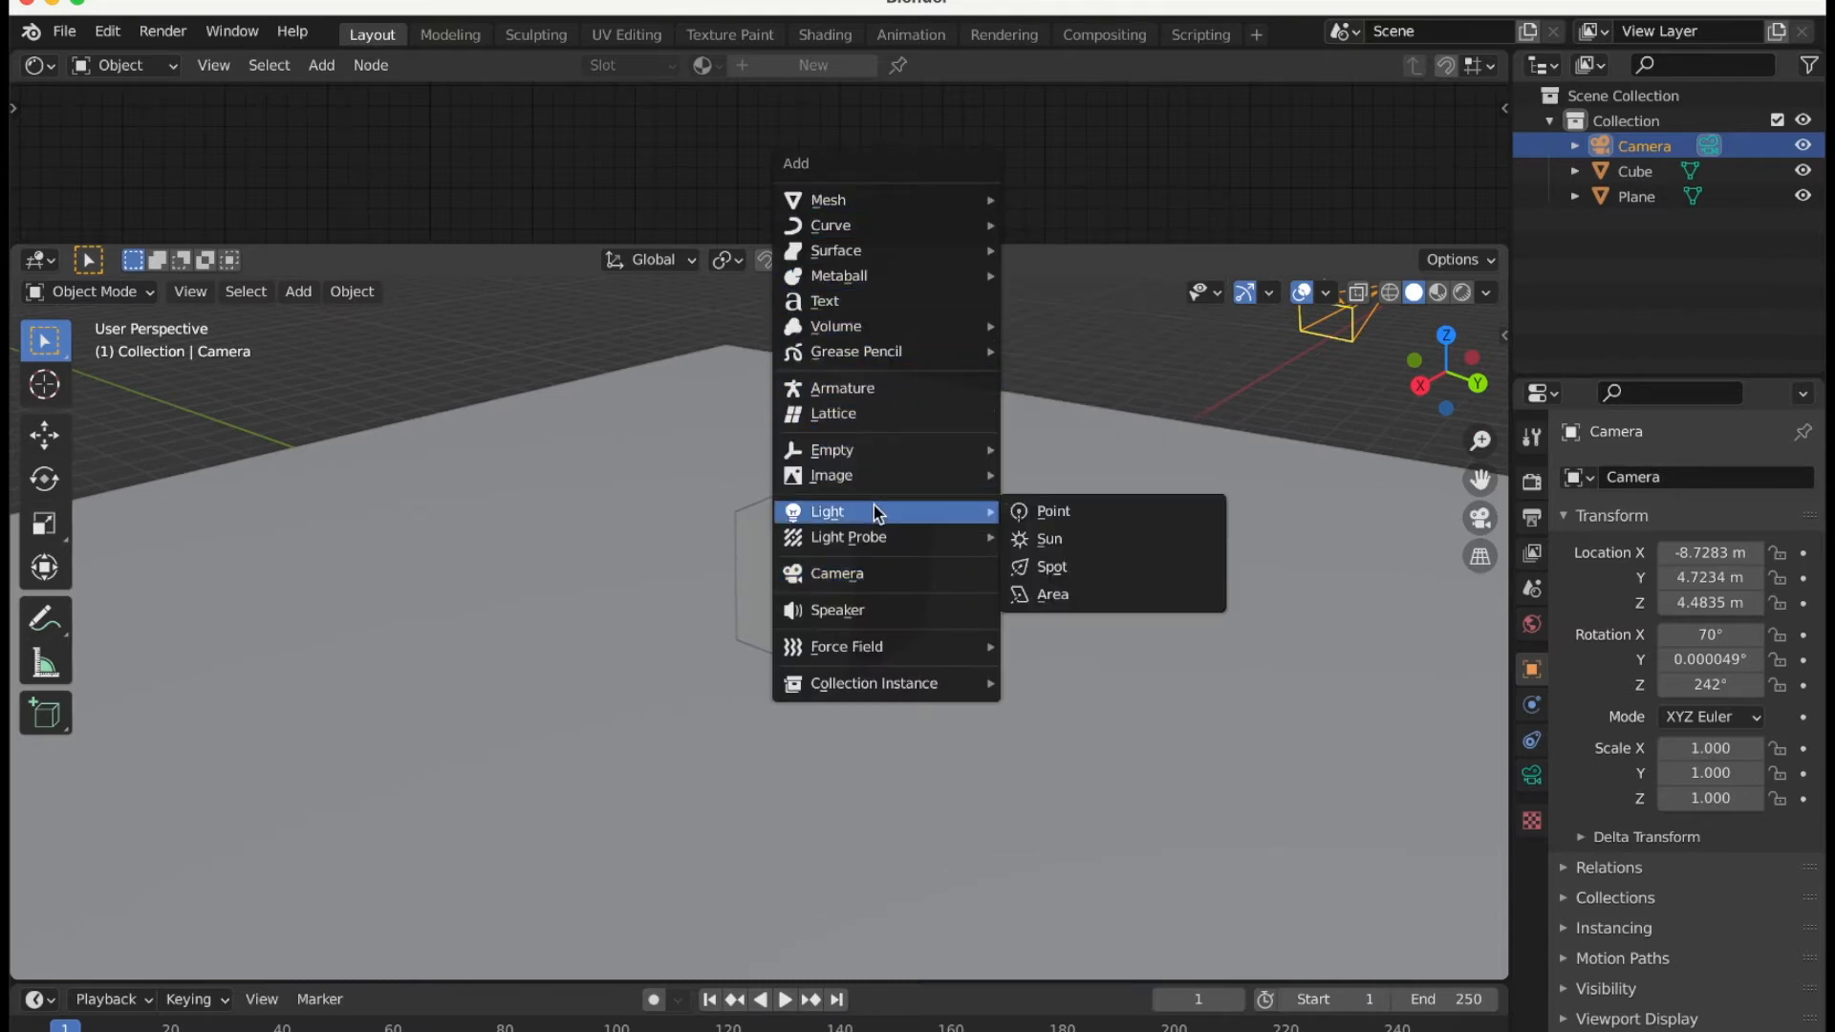
{"action": "left_click", "coordinate": [1078, 595]}
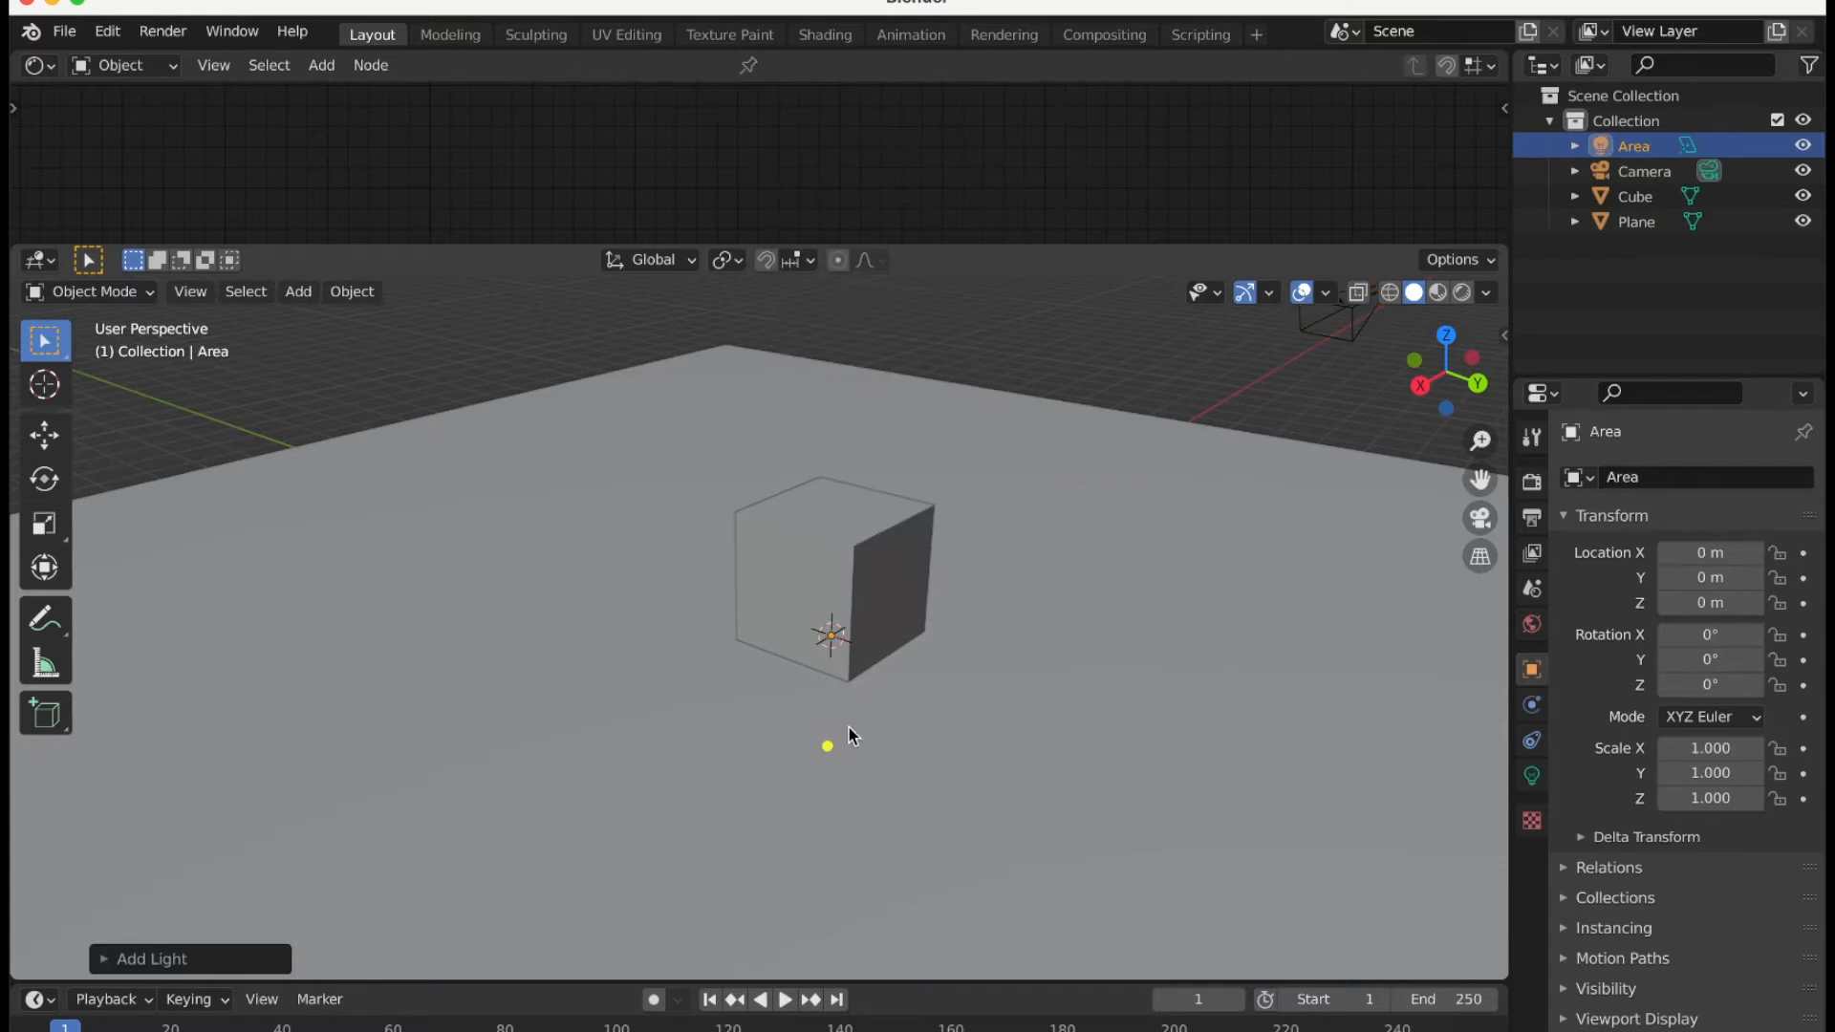
Raise the area light about 4.22 m along global Z and scale it uniformly to about 7.37.
{"action": "key", "text": "g"}
{"action": "key", "text": "z"}
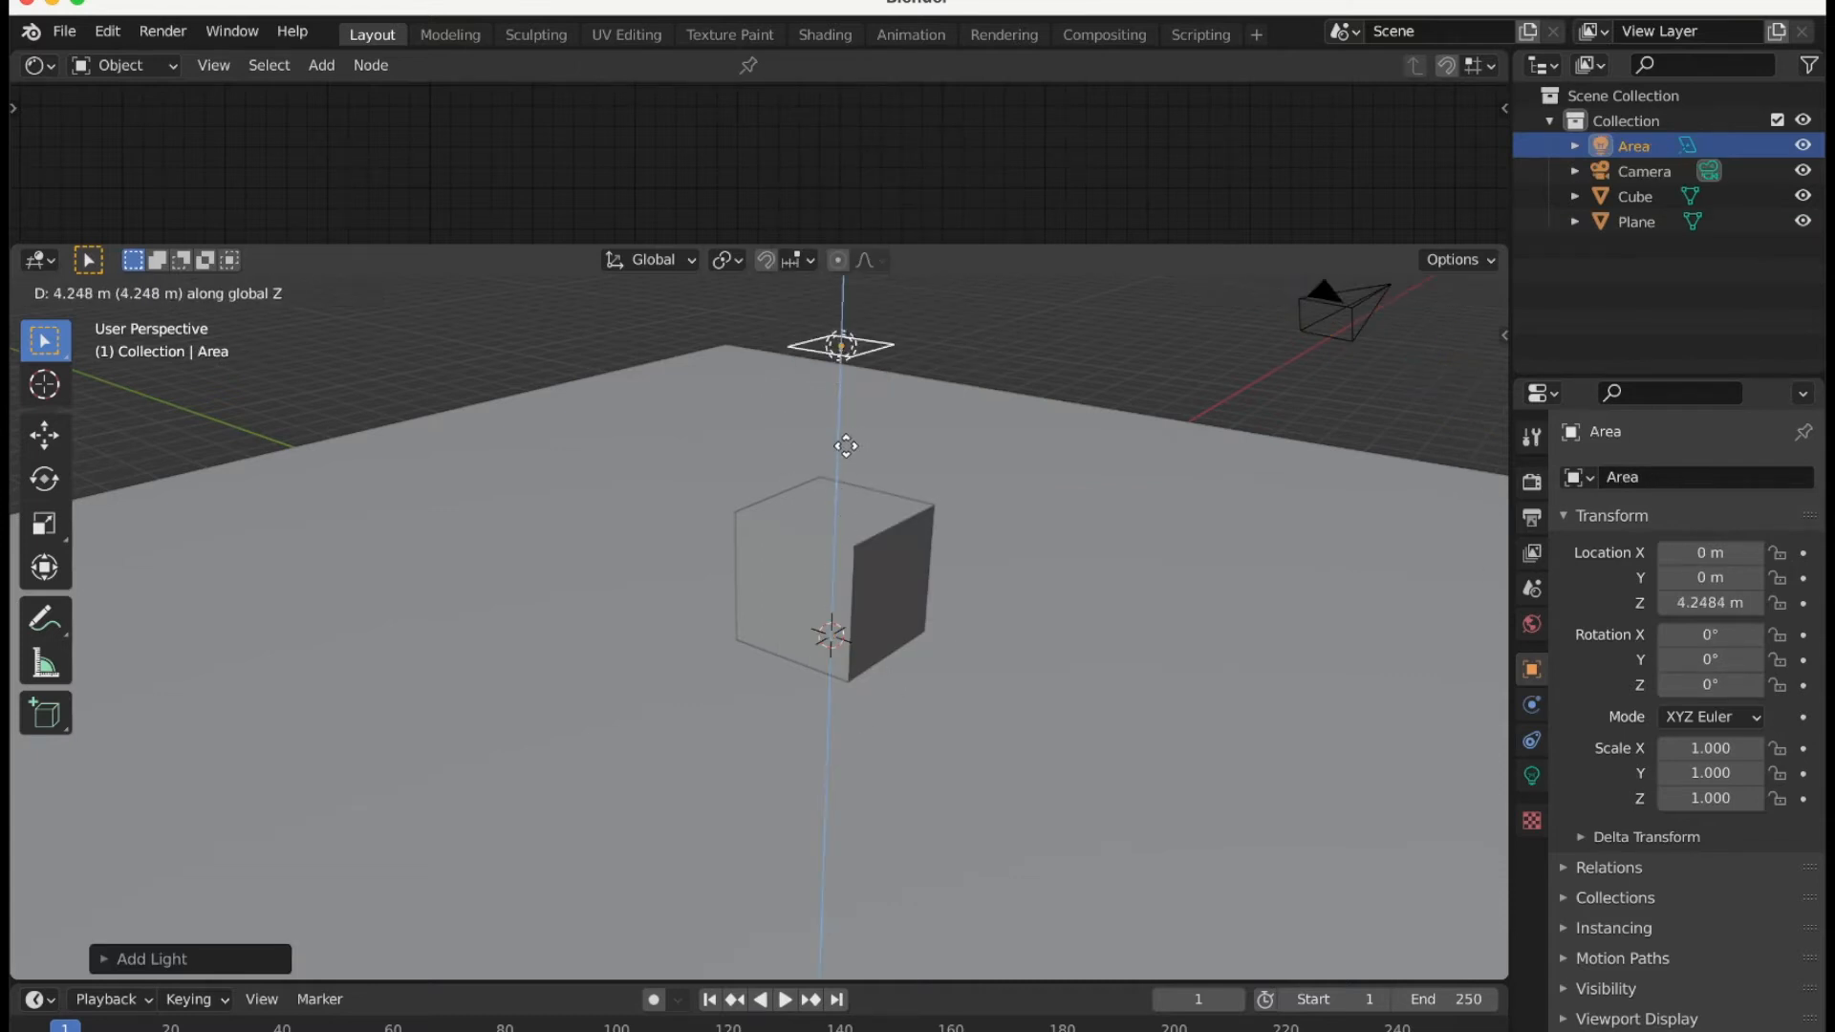
{"action": "left_click", "coordinate": [846, 449]}
{"action": "key", "text": "s"}
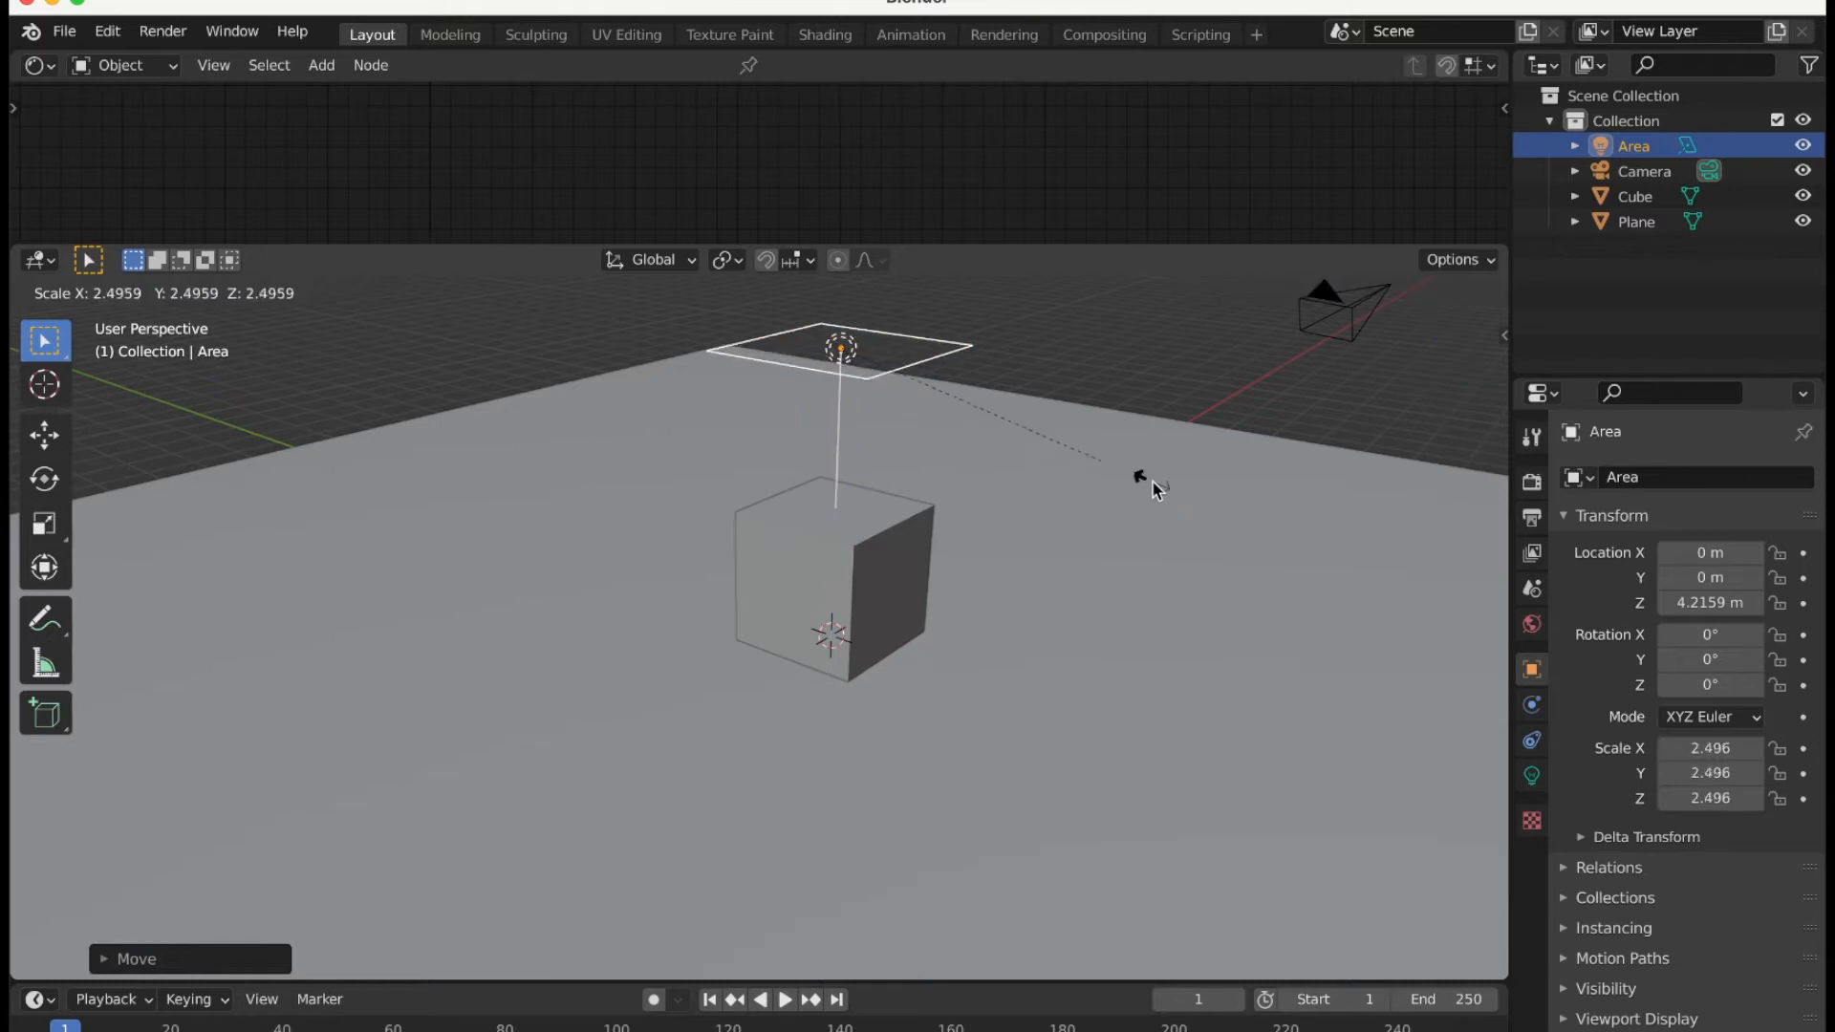
{"action": "left_click", "coordinate": [135, 653]}
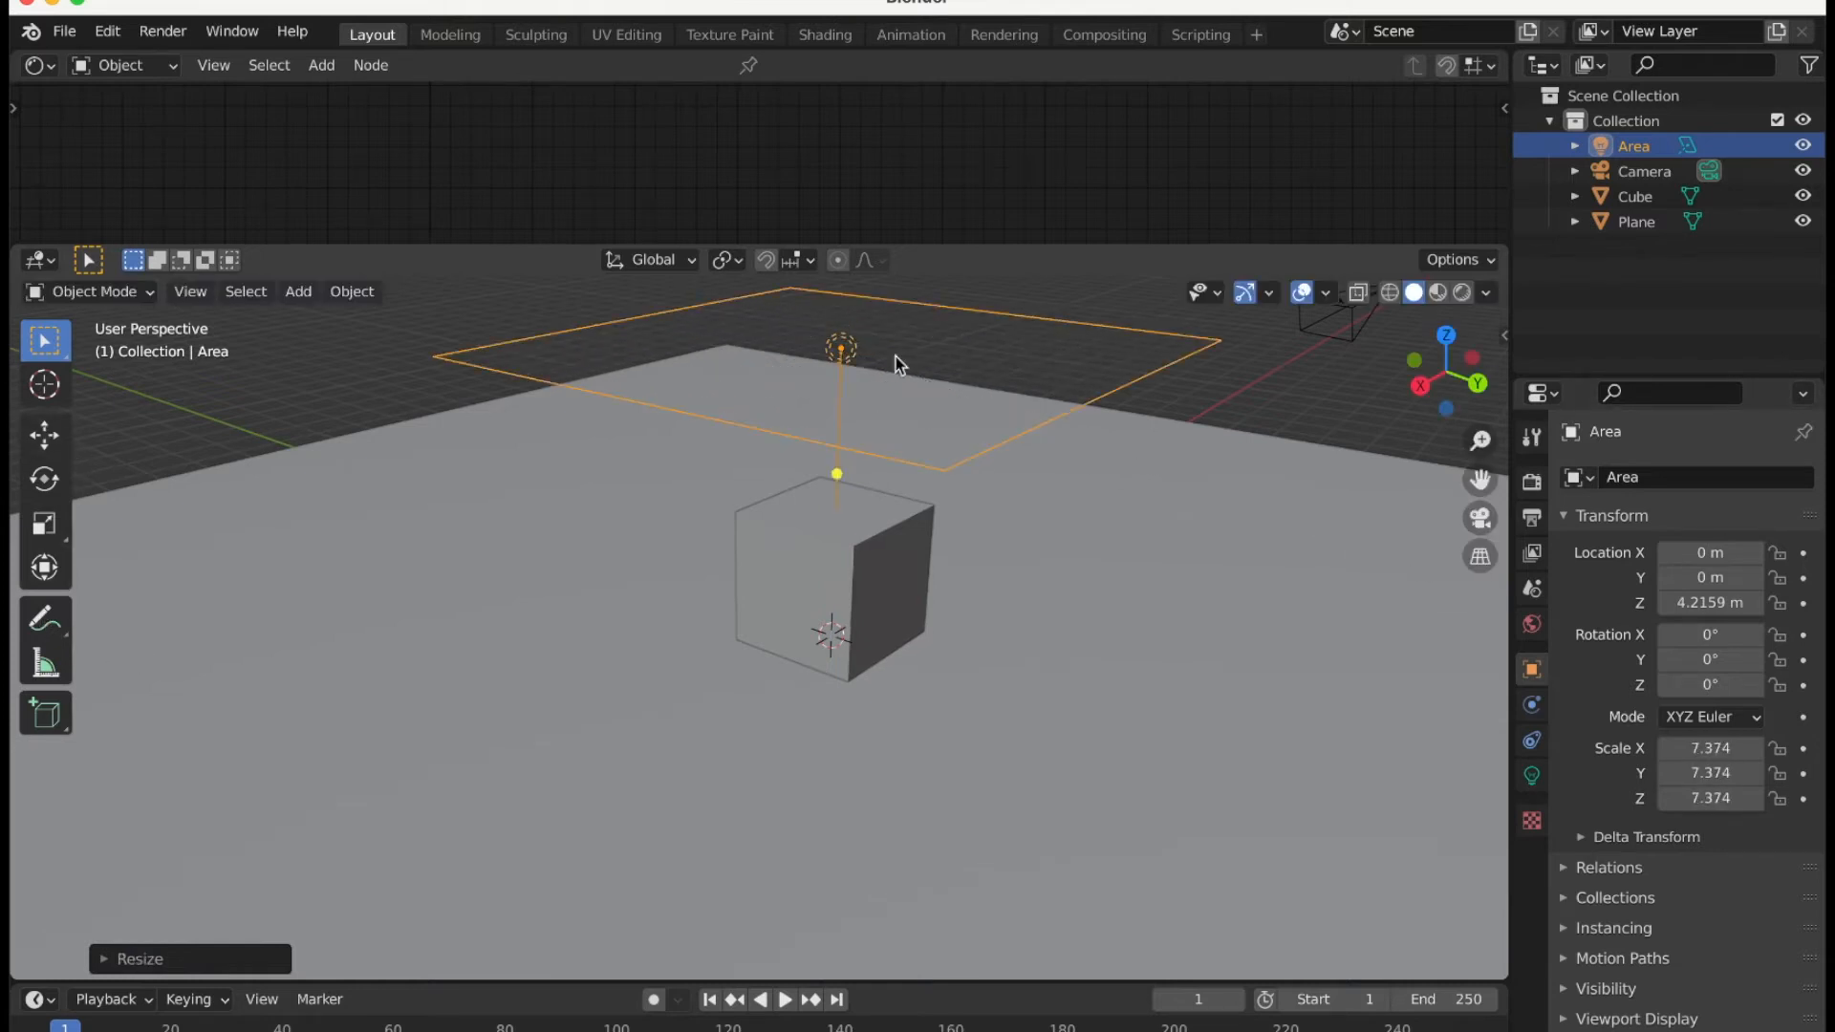
Switch the viewport to rendered shading and inspect the area light over the cube from several sides.
{"action": "left_click", "coordinate": [1462, 293]}
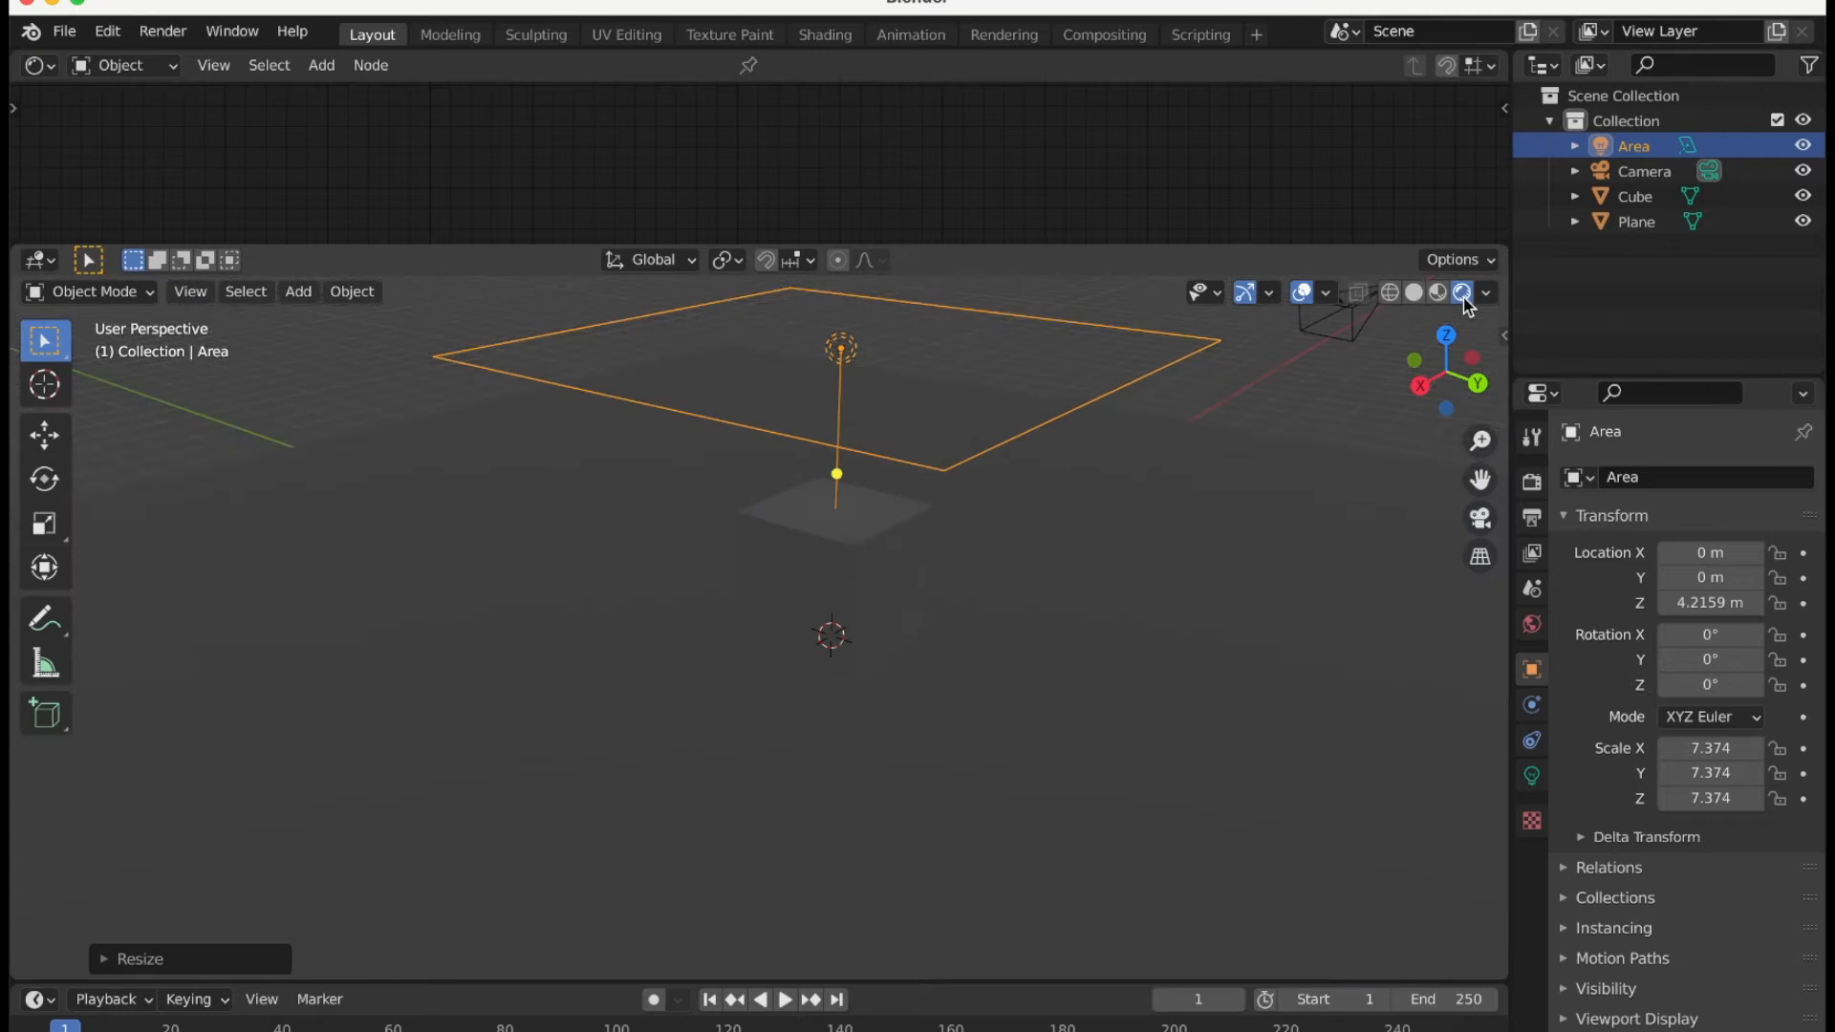
{"action": "scroll", "coordinate": [1025, 583], "scroll_direction": "down", "scroll_amount": 5}
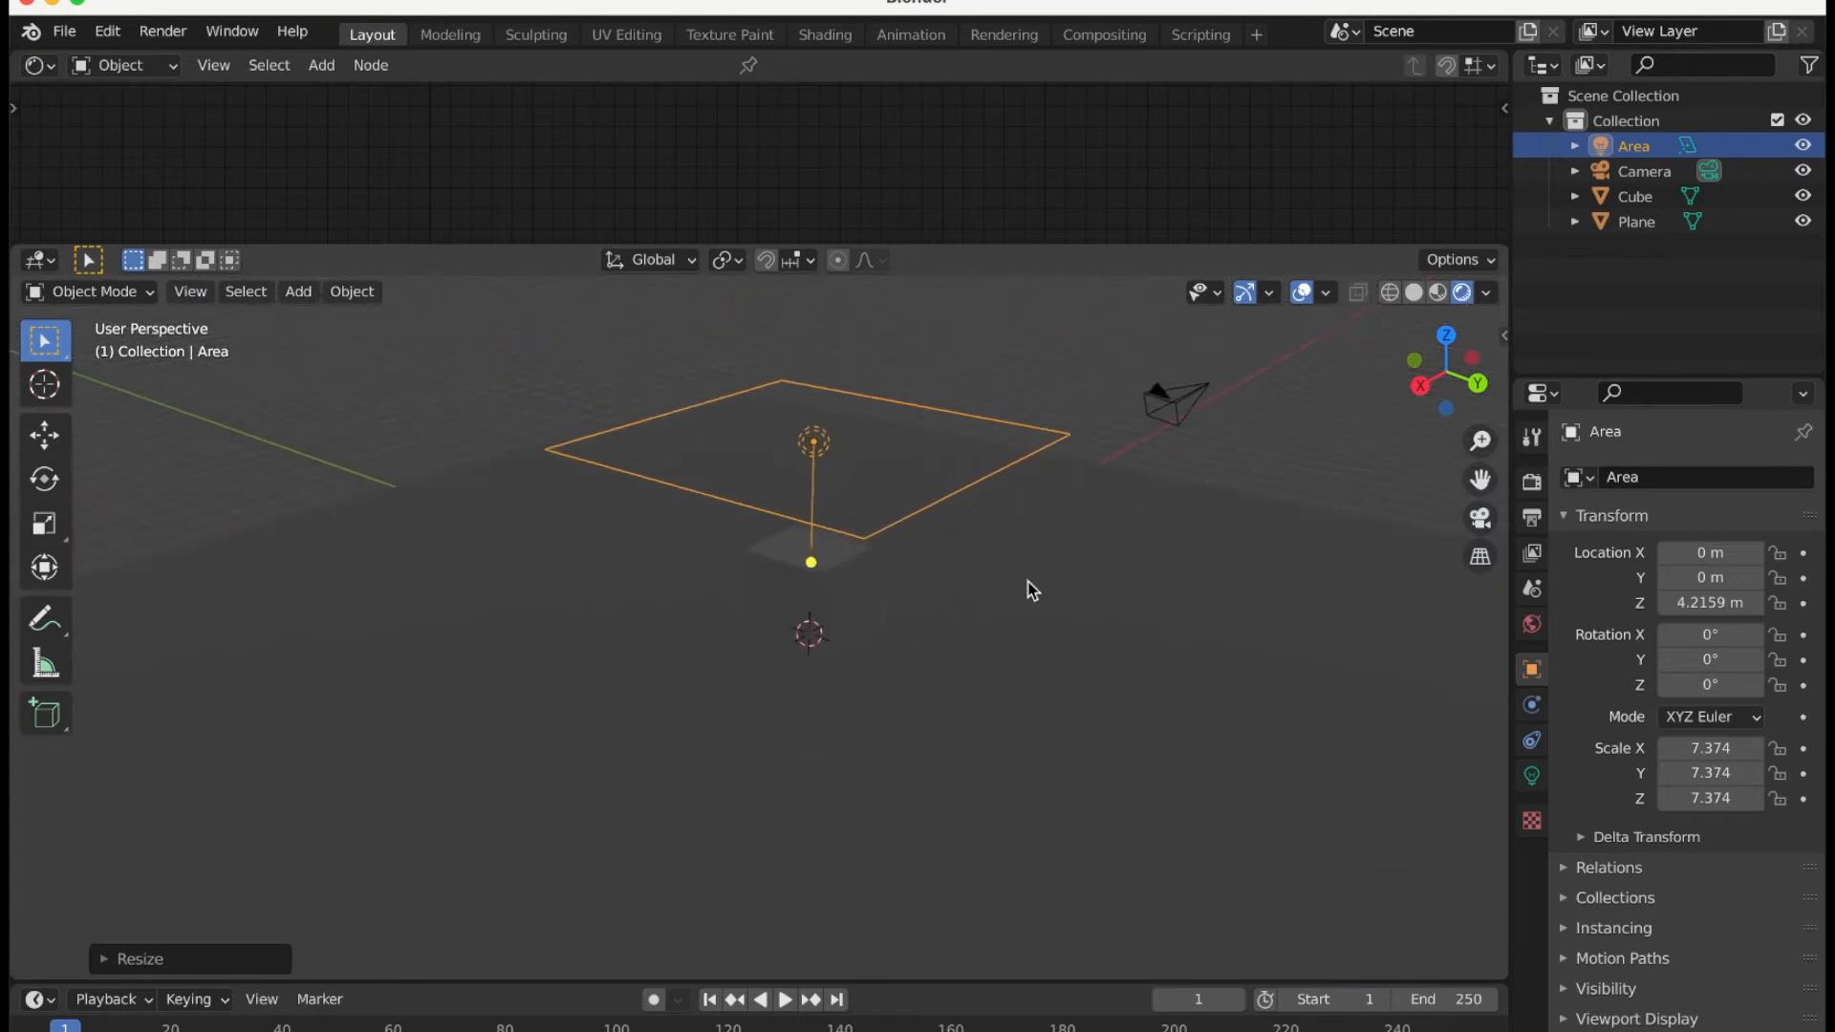
{"action": "scroll", "coordinate": [1094, 541], "scroll_direction": "left", "scroll_amount": 10}
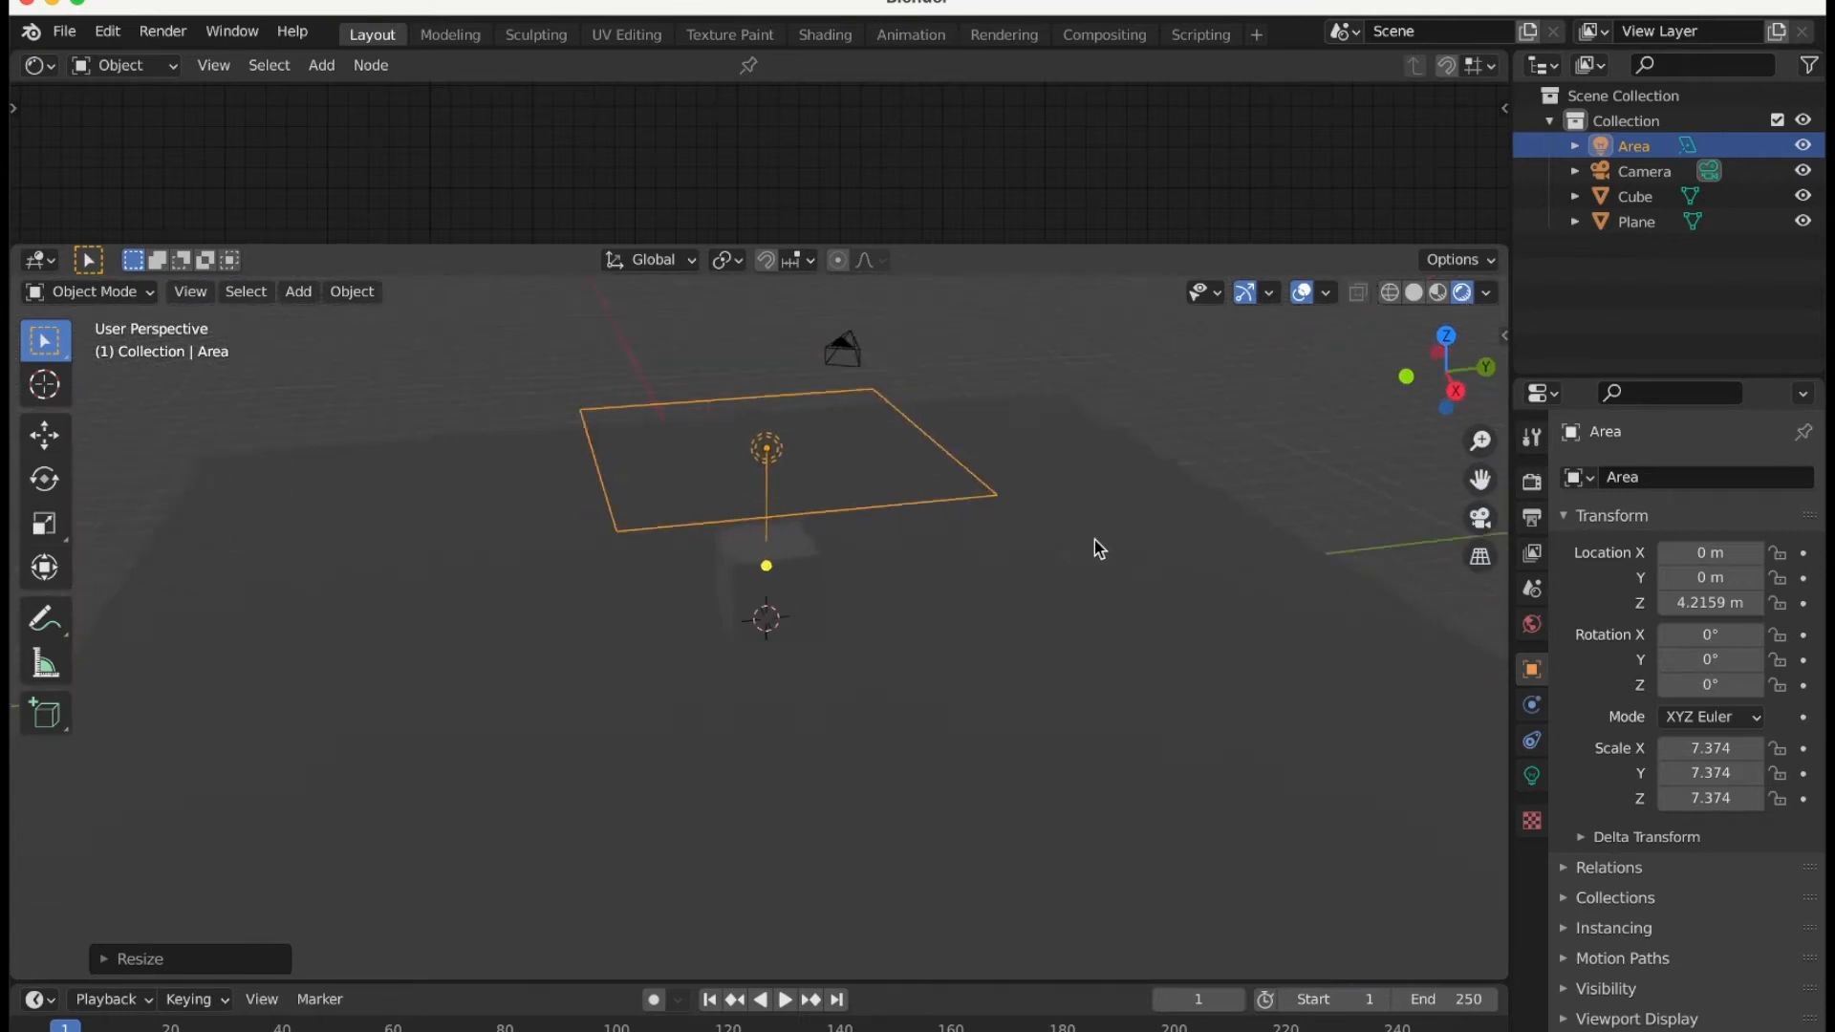
{"action": "scroll", "coordinate": [1093, 542], "scroll_direction": "right", "scroll_amount": 10}
{"action": "scroll", "coordinate": [1093, 541], "scroll_direction": "left", "scroll_amount": 15}
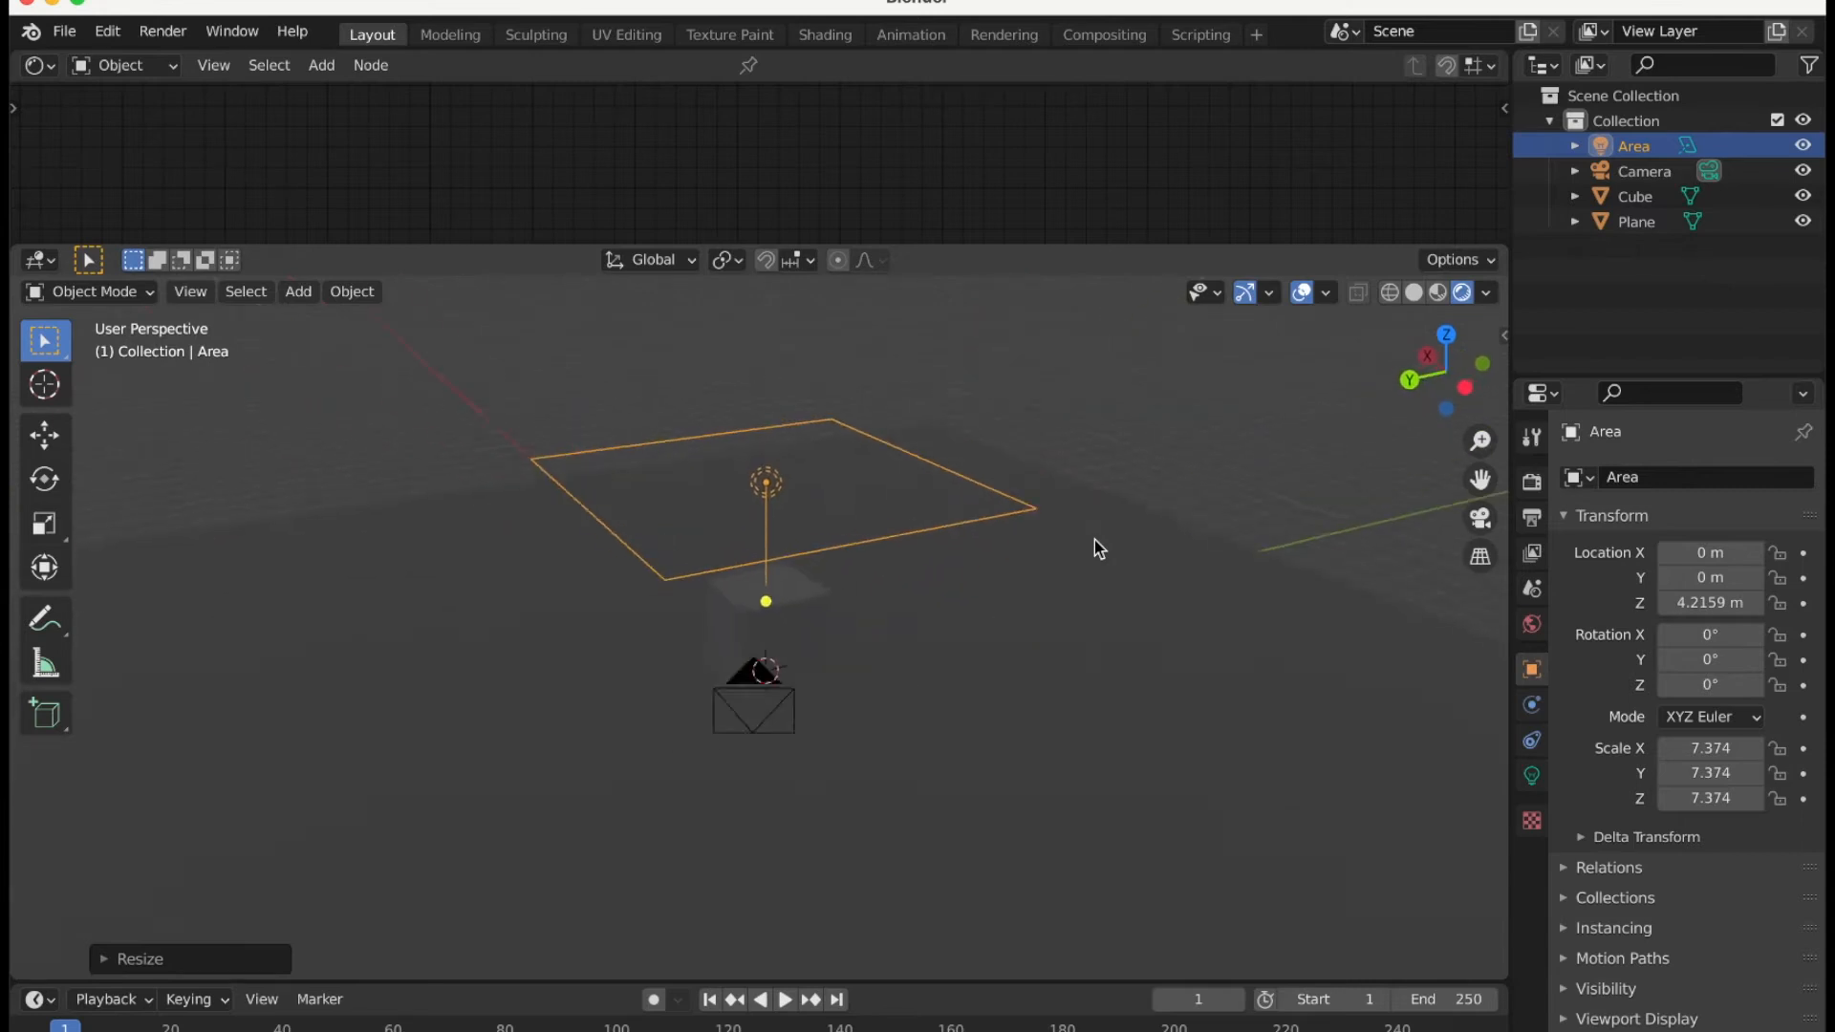
{"action": "scroll", "coordinate": [1093, 541], "scroll_direction": "left", "scroll_amount": 5}
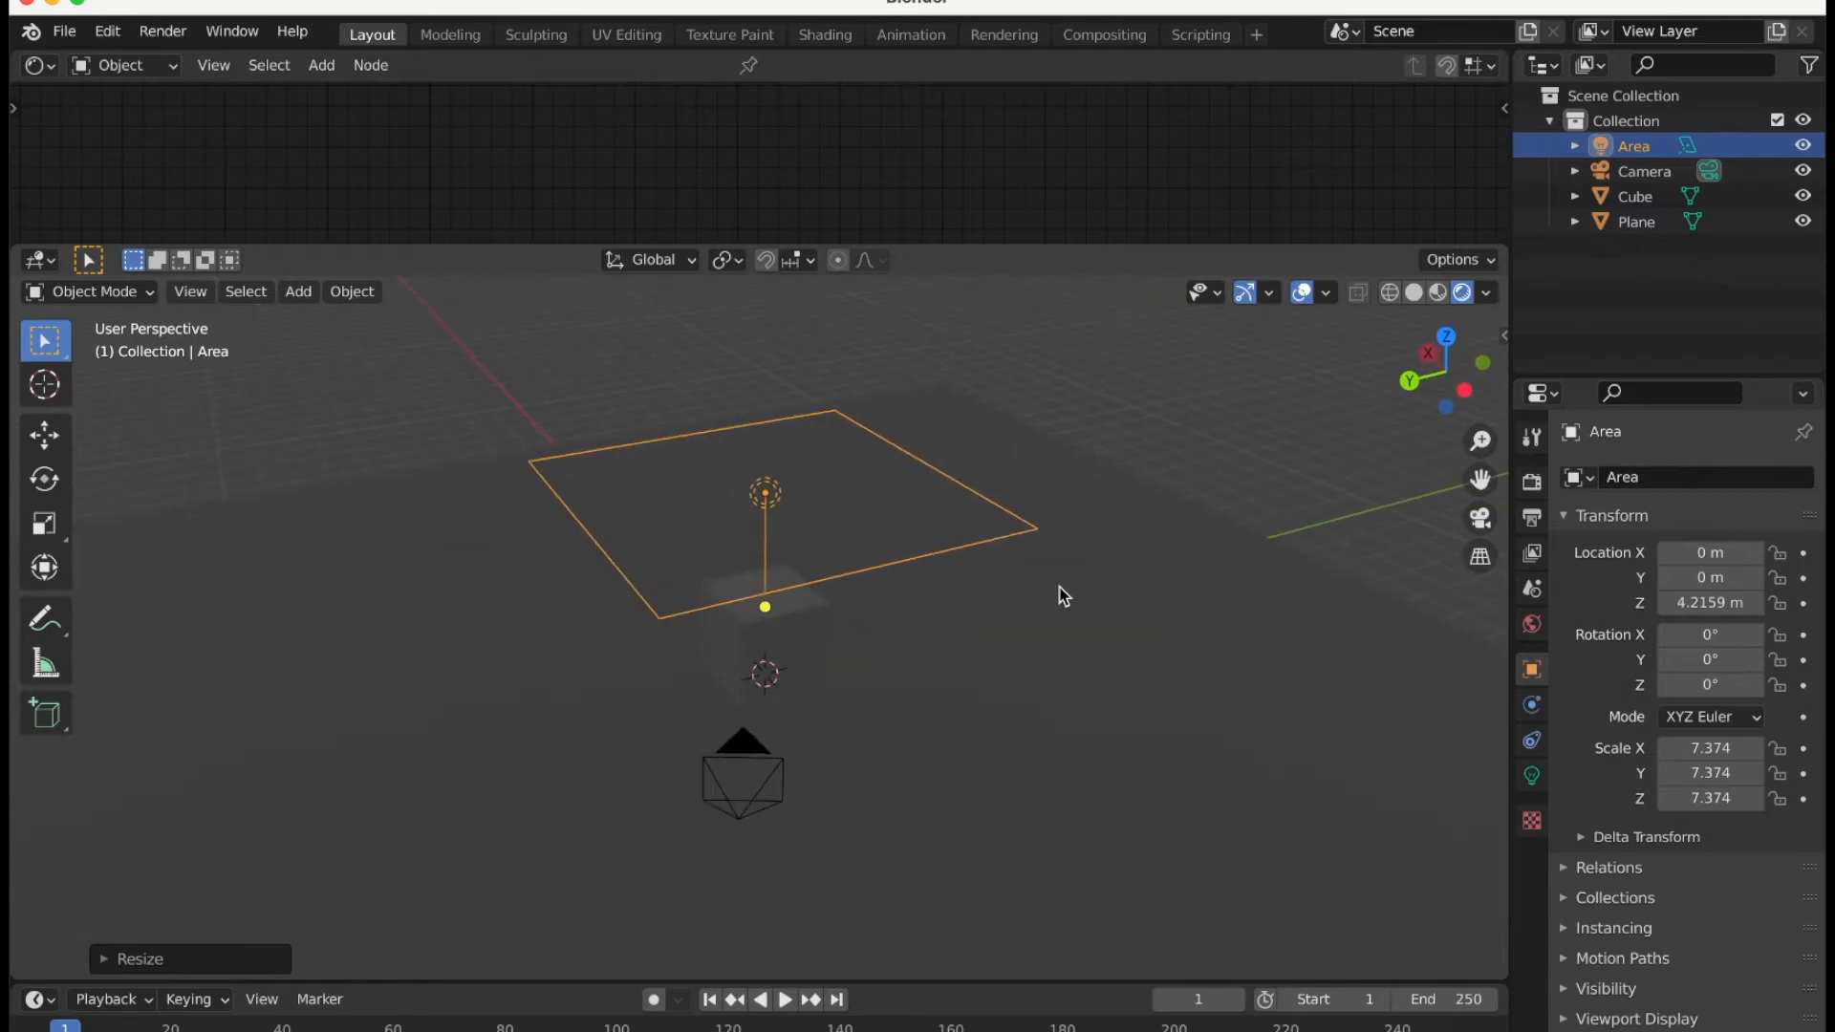
Scale the area light down uniformly to about 4.46 and rotate it to about -79.7° around global Y.
{"action": "key", "text": "s"}
{"action": "left_click", "coordinate": [938, 560]}
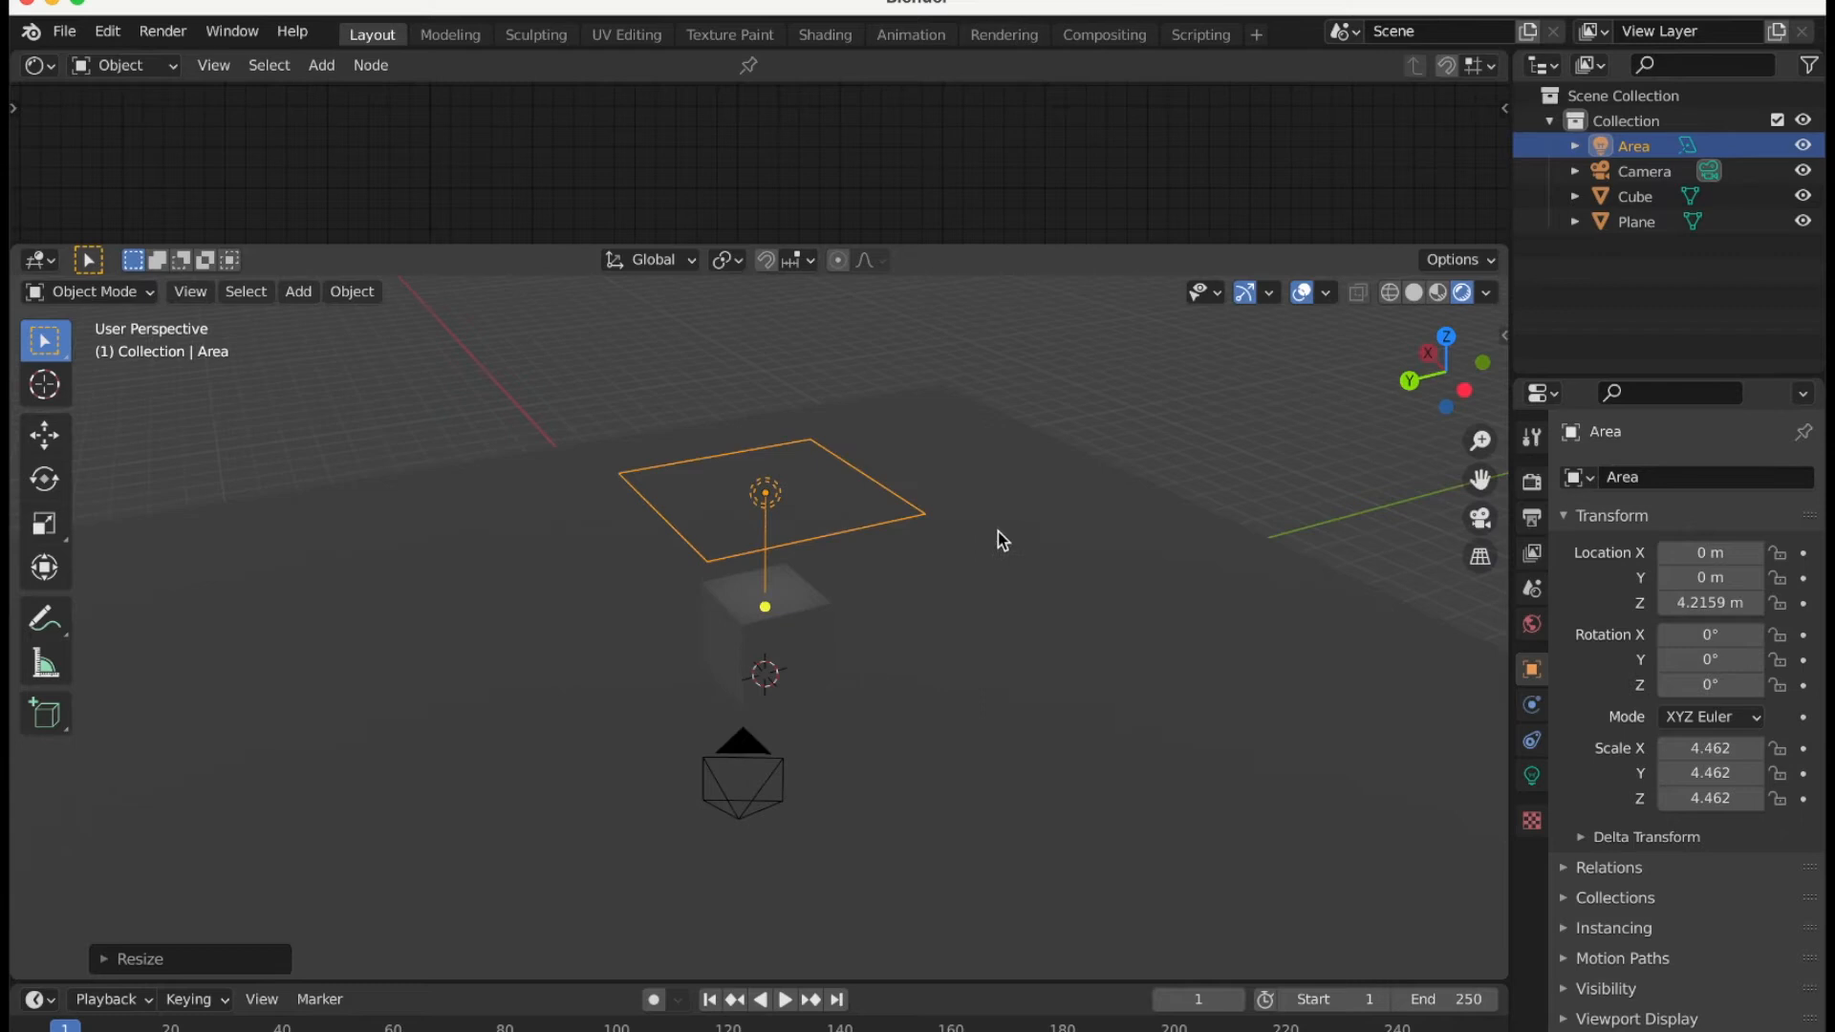
{"action": "key", "text": "r"}
{"action": "key", "text": "y"}
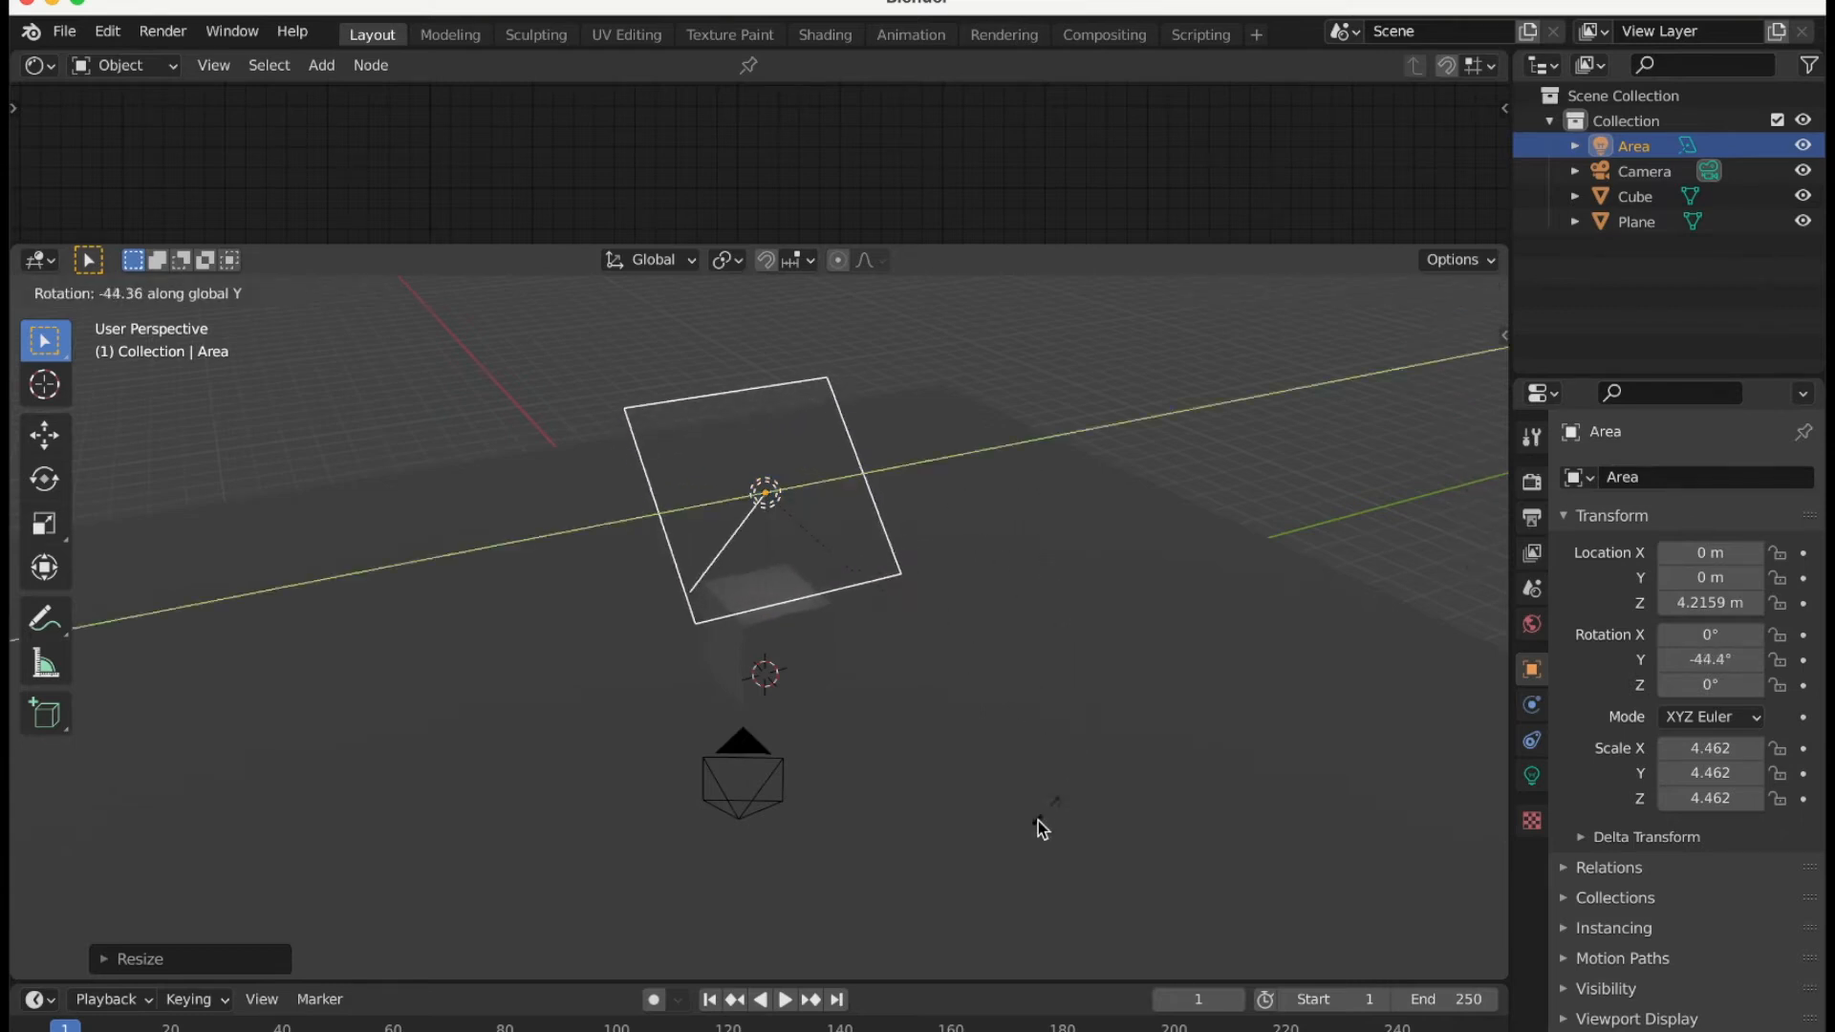
{"action": "left_click", "coordinate": [854, 783]}
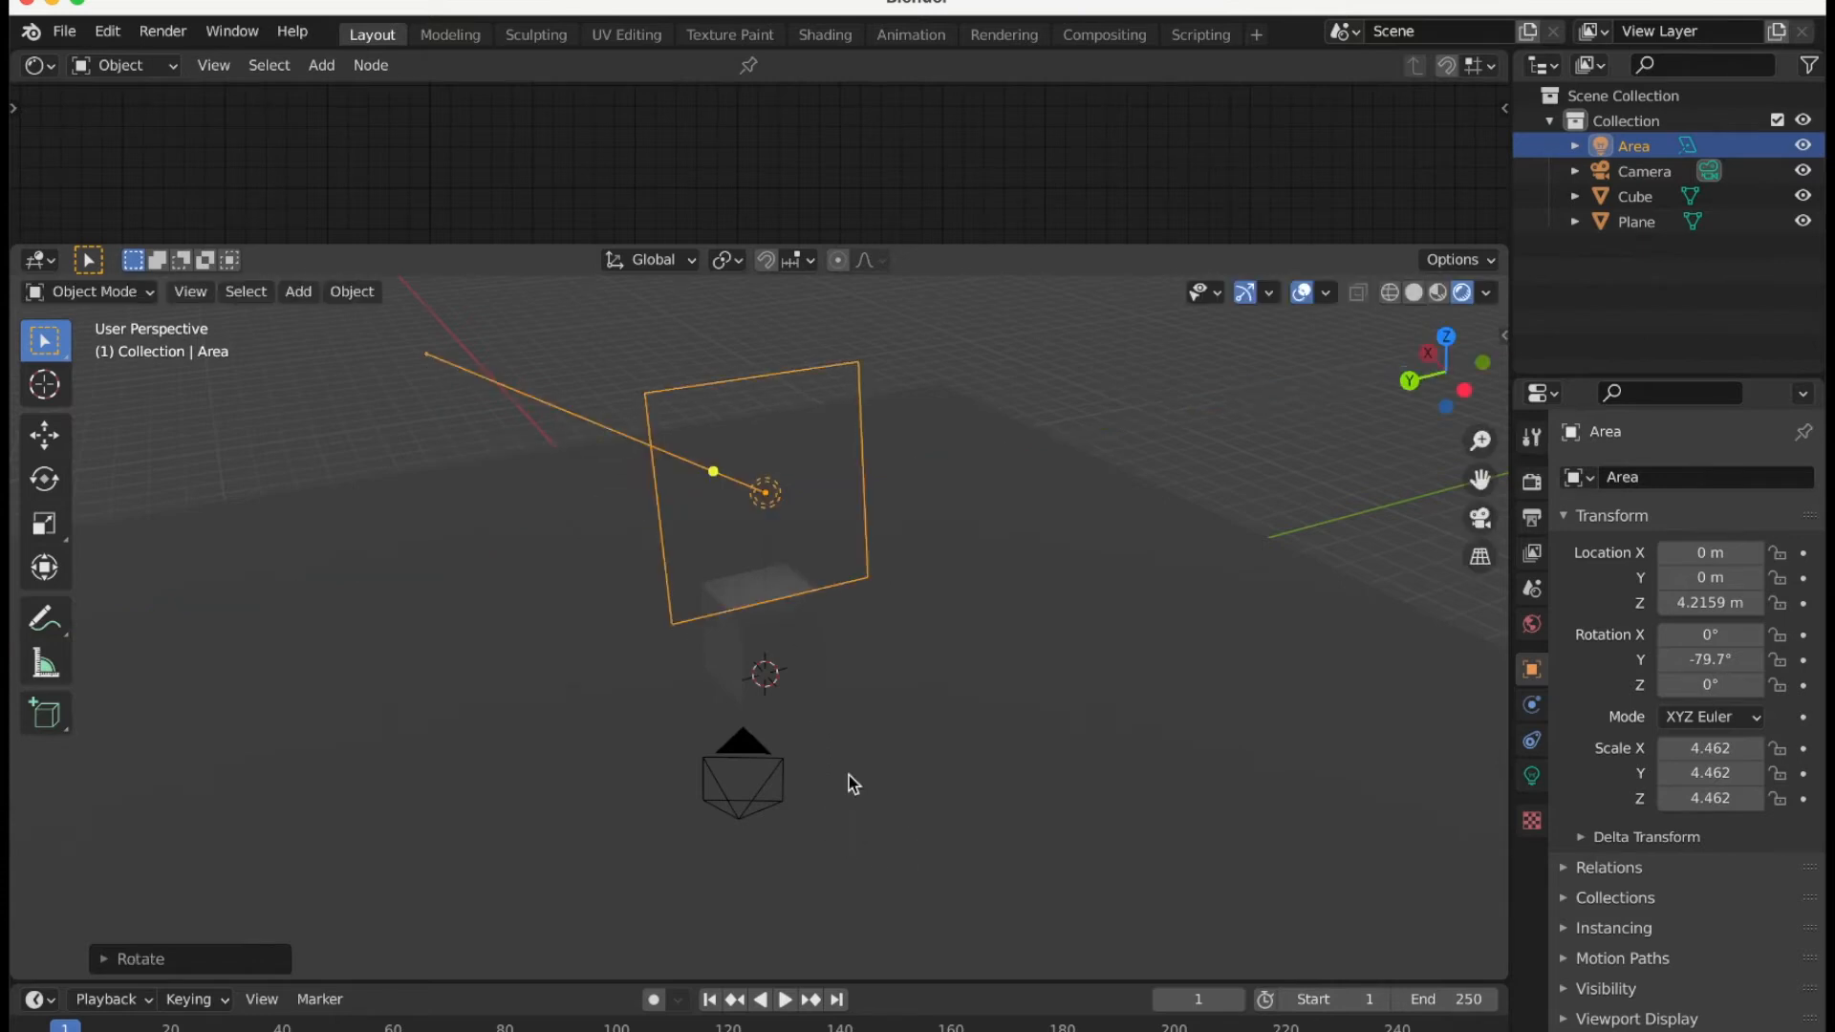
Rotate the area light around global Z to about -46.3°.
{"action": "key", "text": "r"}
{"action": "key", "text": "z"}
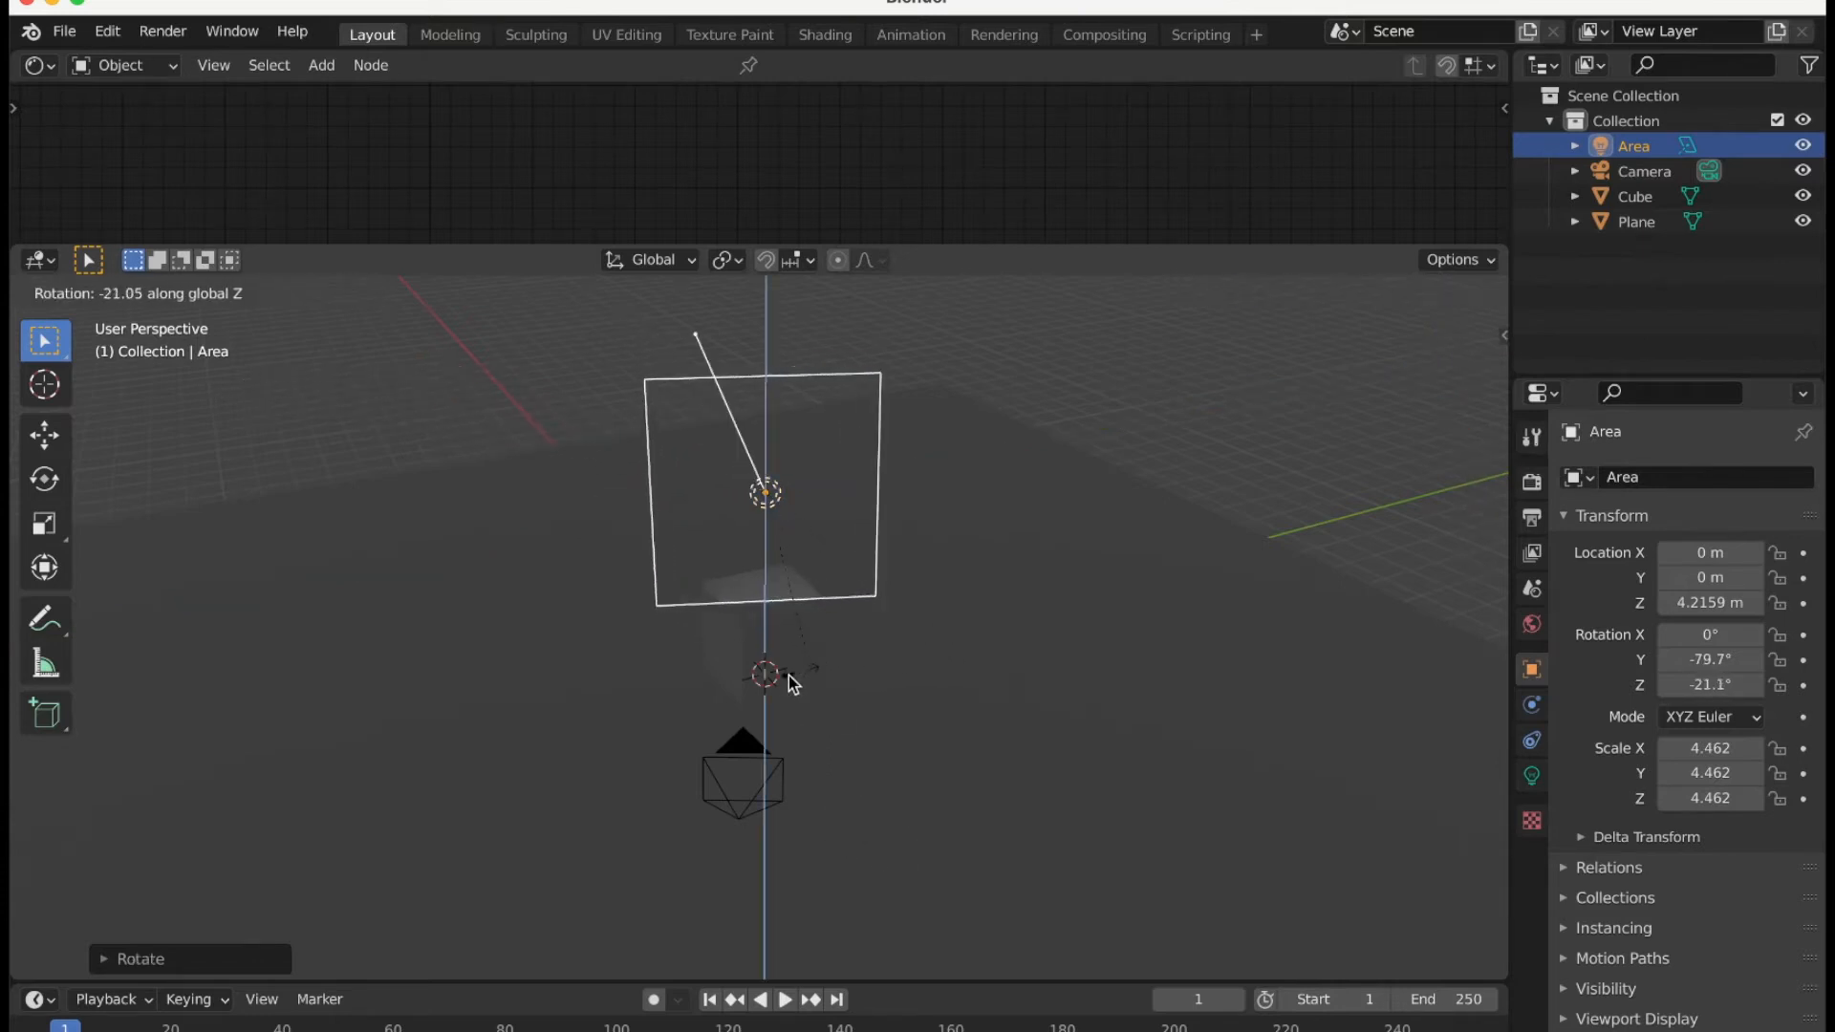
{"action": "left_click", "coordinate": [734, 686]}
{"action": "key", "text": "g"}
{"action": "key", "text": "Escape"}
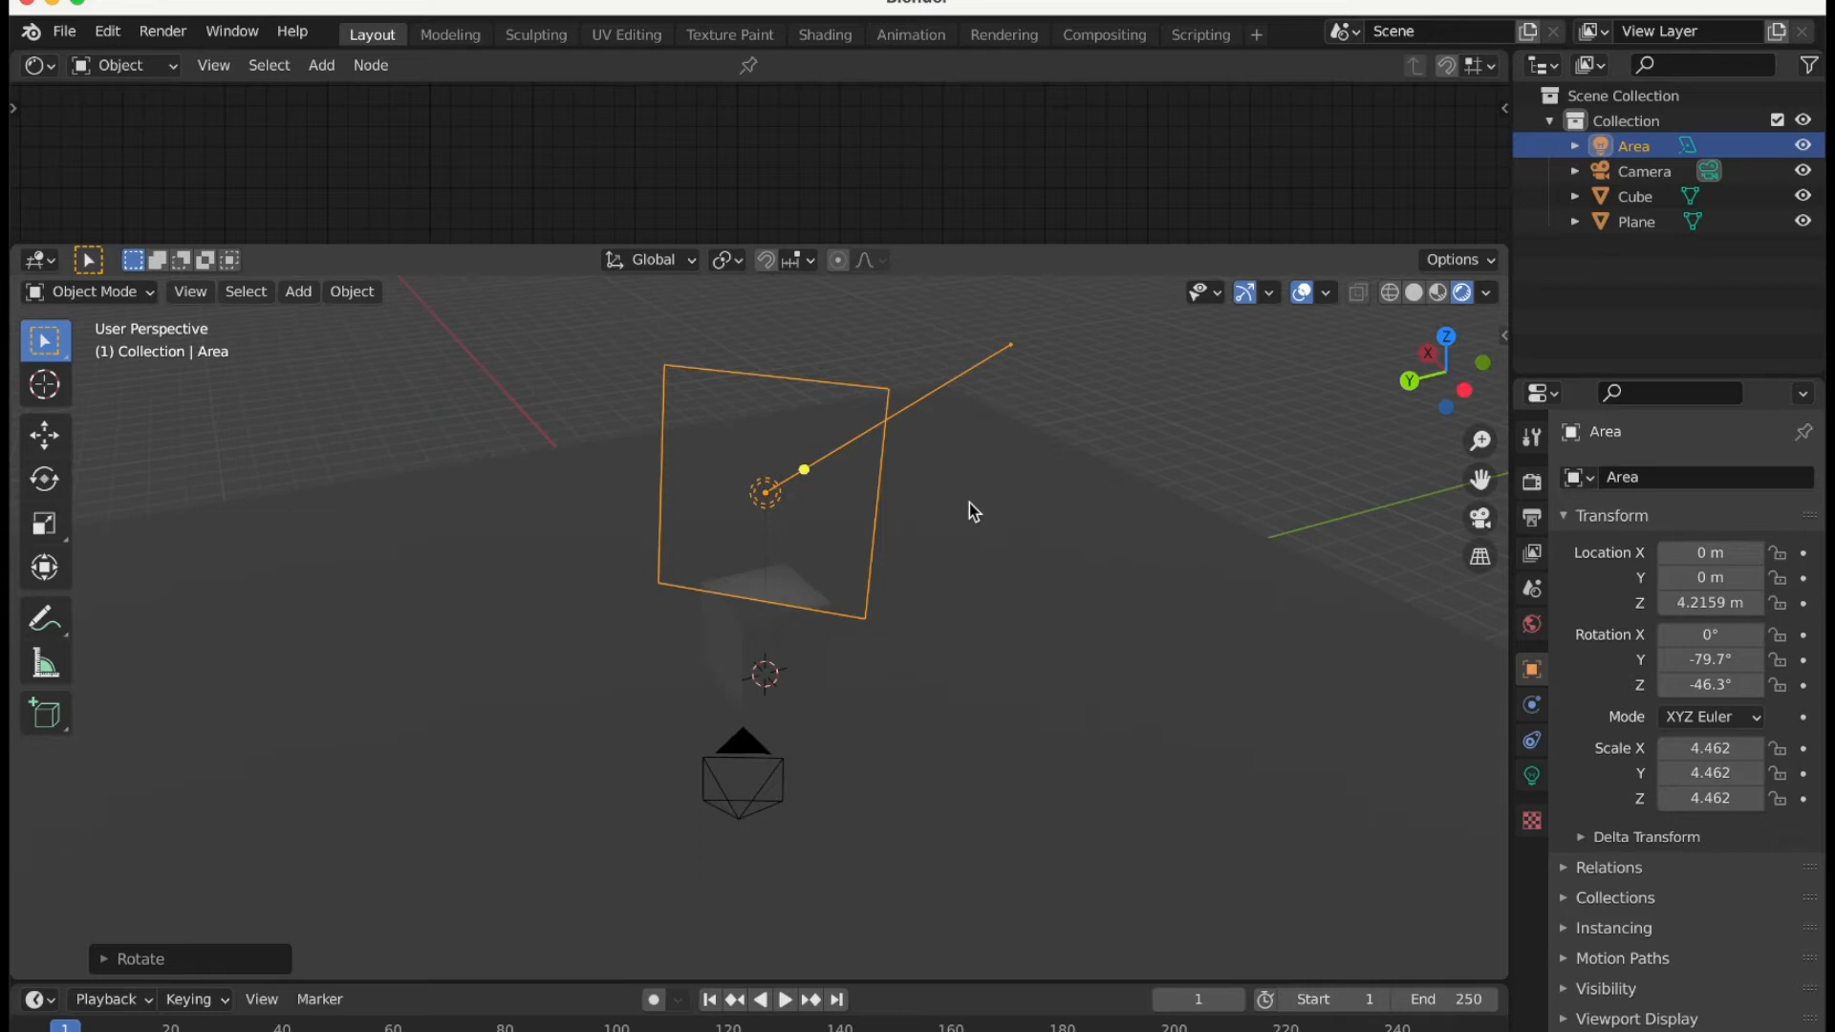
Move the area light horizontally beside the camera, keeping its height locked, to about X -5.98 m, Y 6.24 m.
{"action": "key", "text": "g"}
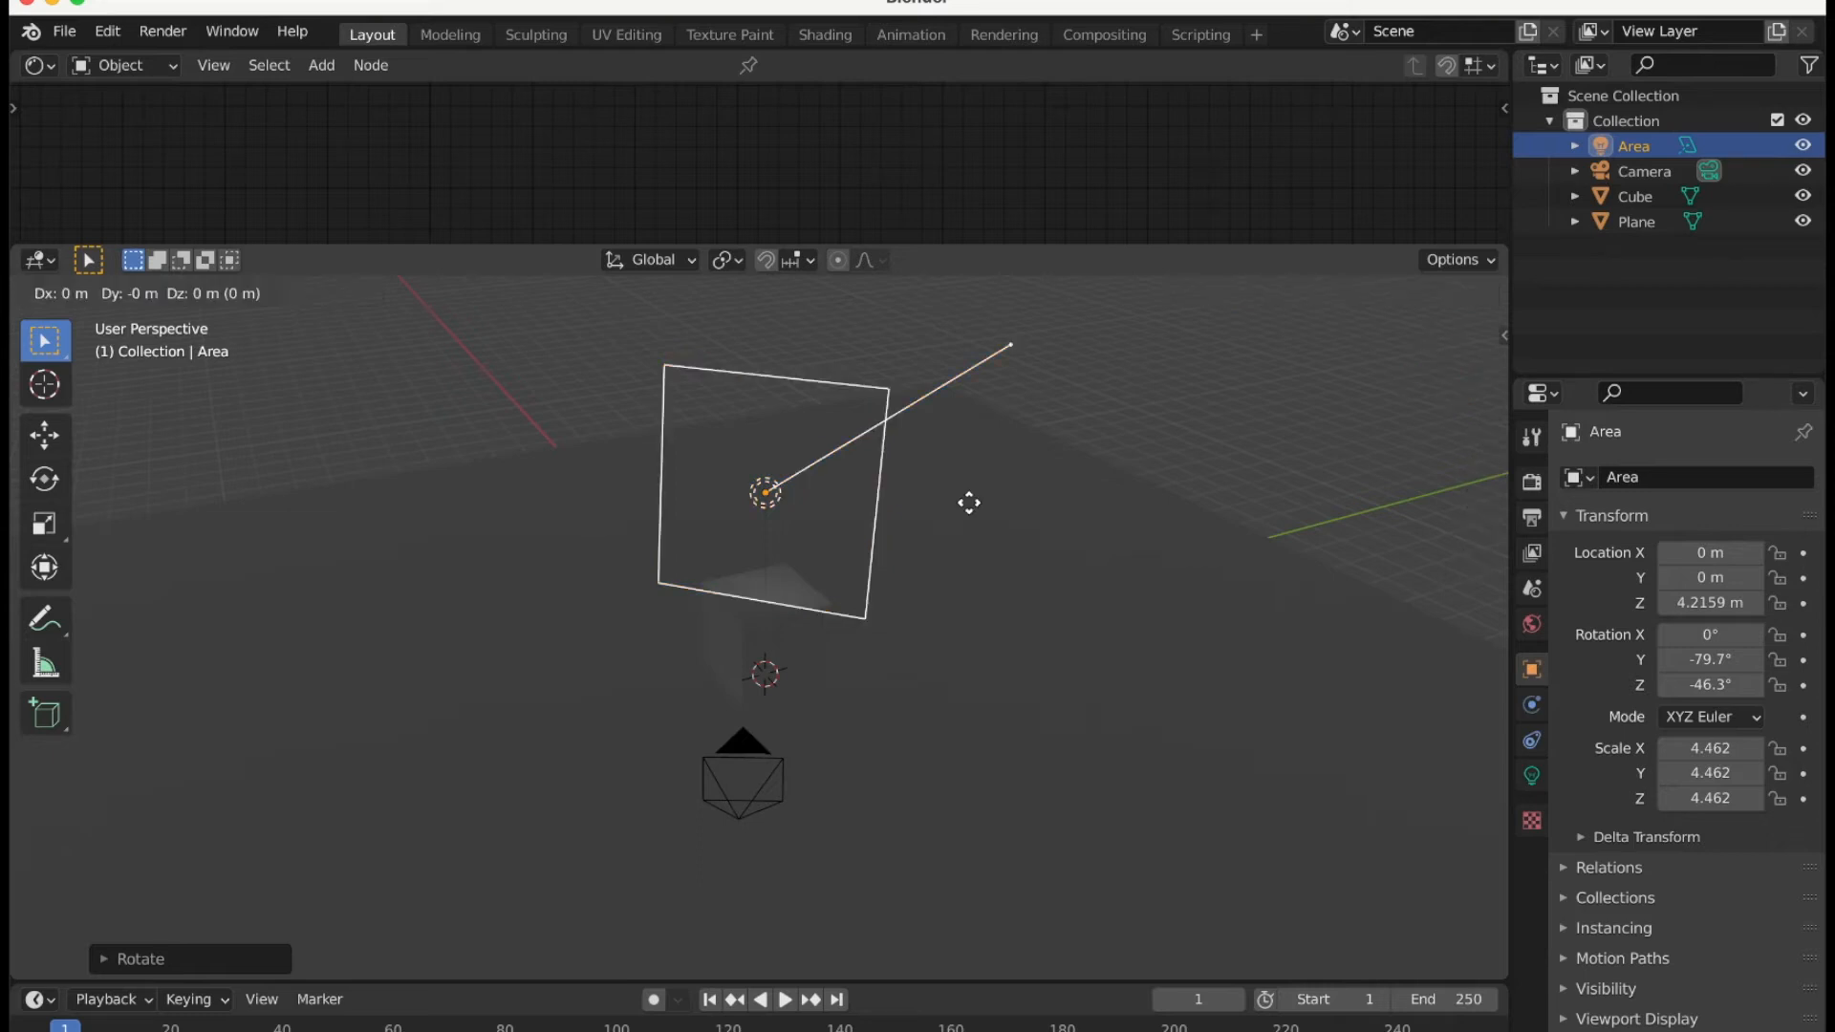
{"action": "key", "text": "shift+z"}
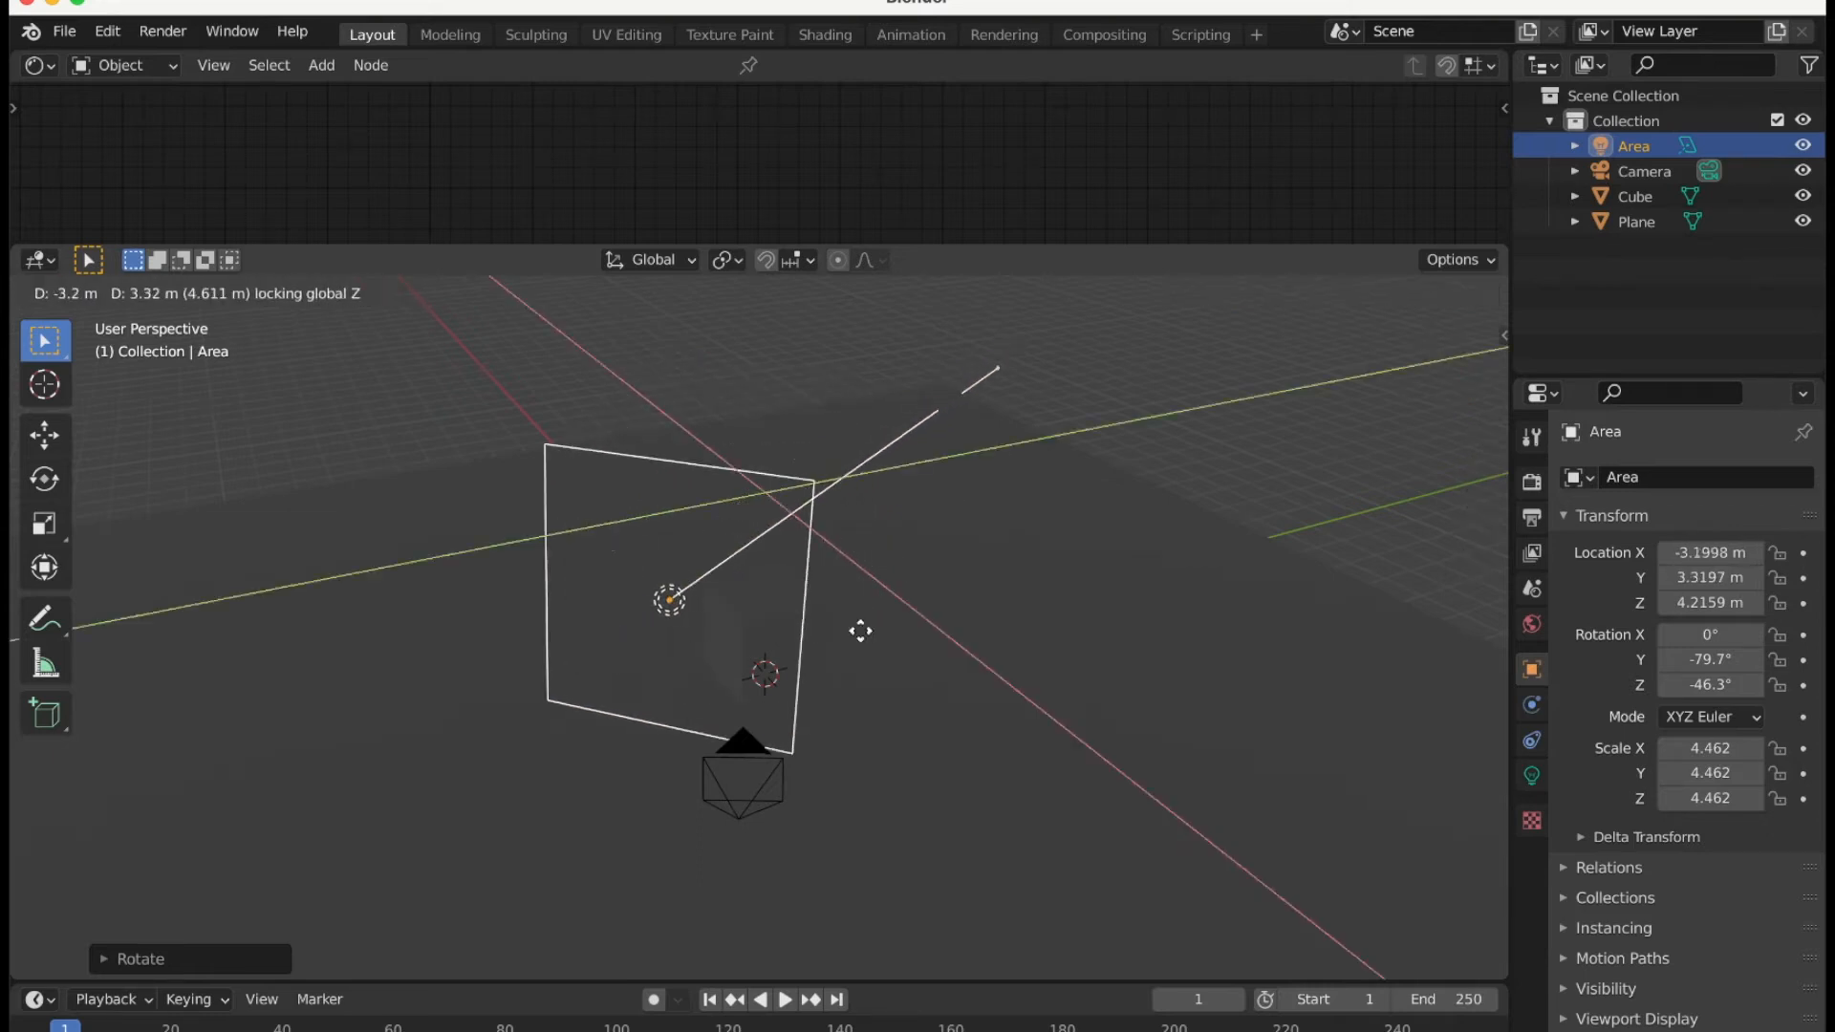
{"action": "left_click", "coordinate": [748, 762]}
Aim the area light at the cube with trackball and global Z rotation, to about X -1.48°, Y -70.9°, Z -47°.
{"action": "scroll", "coordinate": [804, 731], "scroll_direction": "left", "scroll_amount": 3}
{"action": "scroll", "coordinate": [805, 730], "scroll_direction": "right", "scroll_amount": 10}
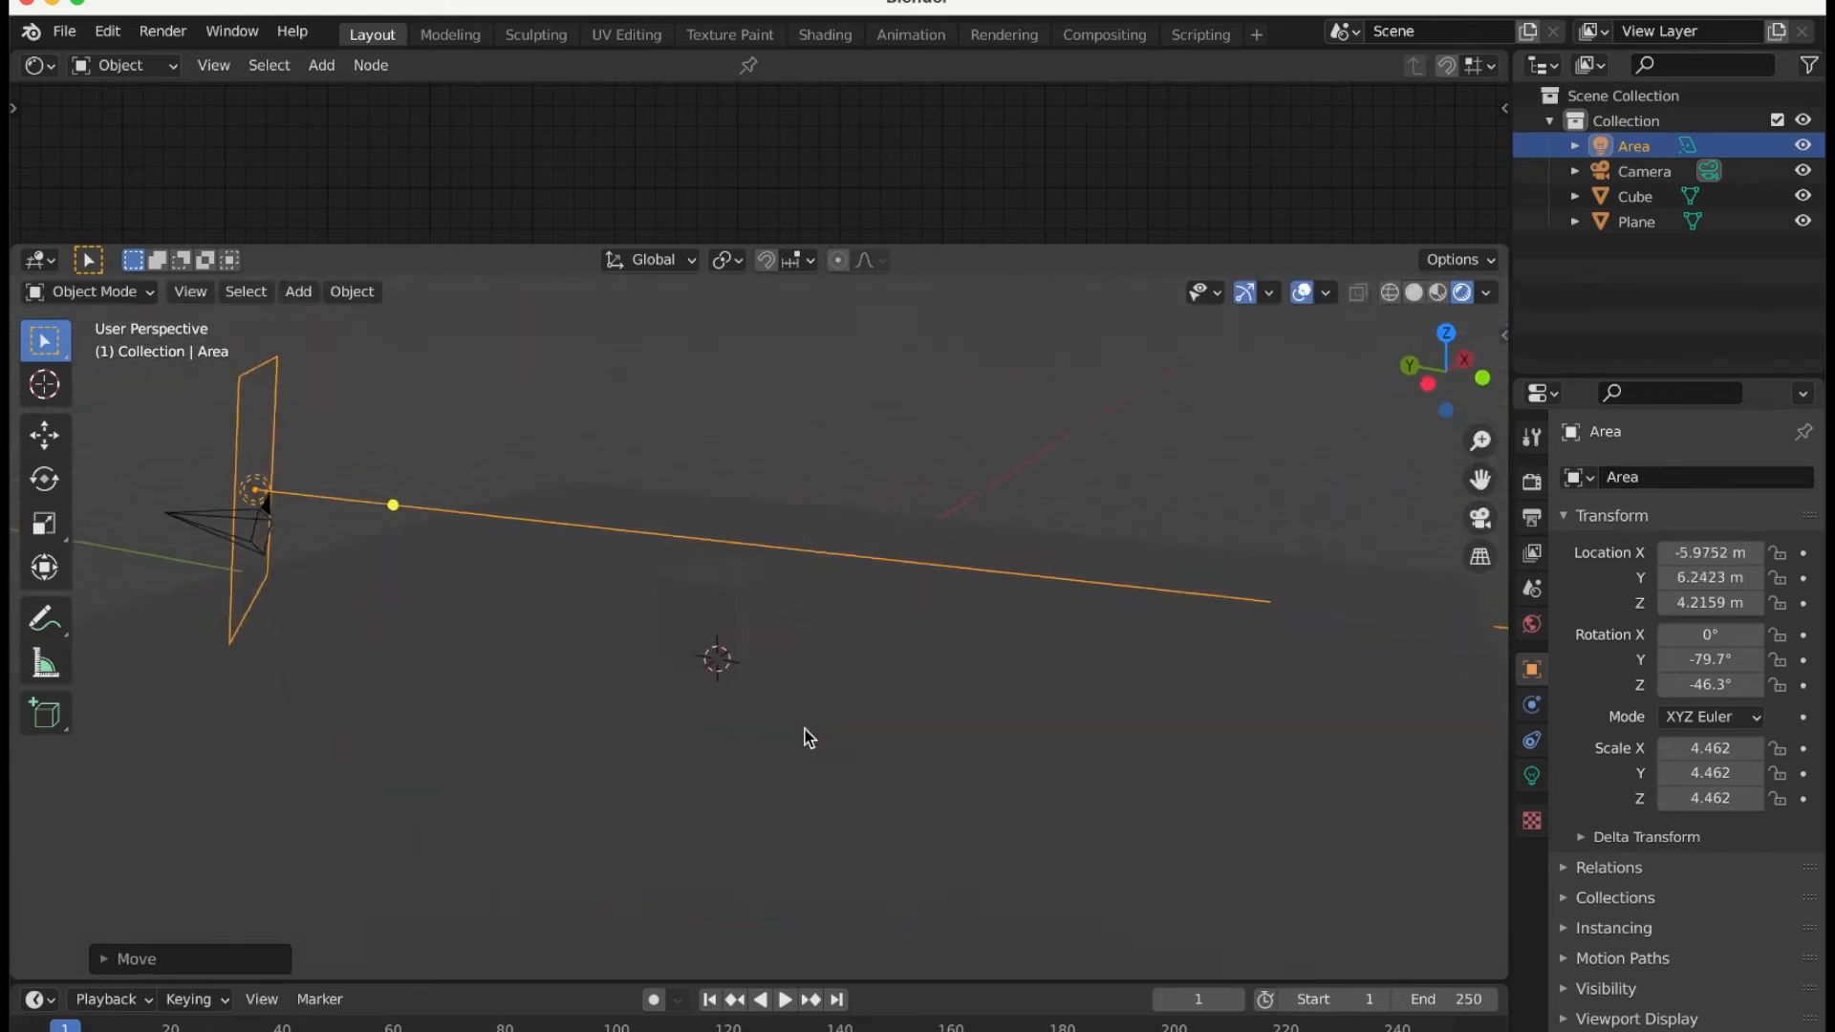
{"action": "scroll", "coordinate": [805, 730], "scroll_direction": "left", "scroll_amount": 7}
{"action": "scroll", "coordinate": [805, 730], "scroll_direction": "up", "scroll_amount": 3}
{"action": "scroll", "coordinate": [805, 730], "scroll_direction": "left", "scroll_amount": 2}
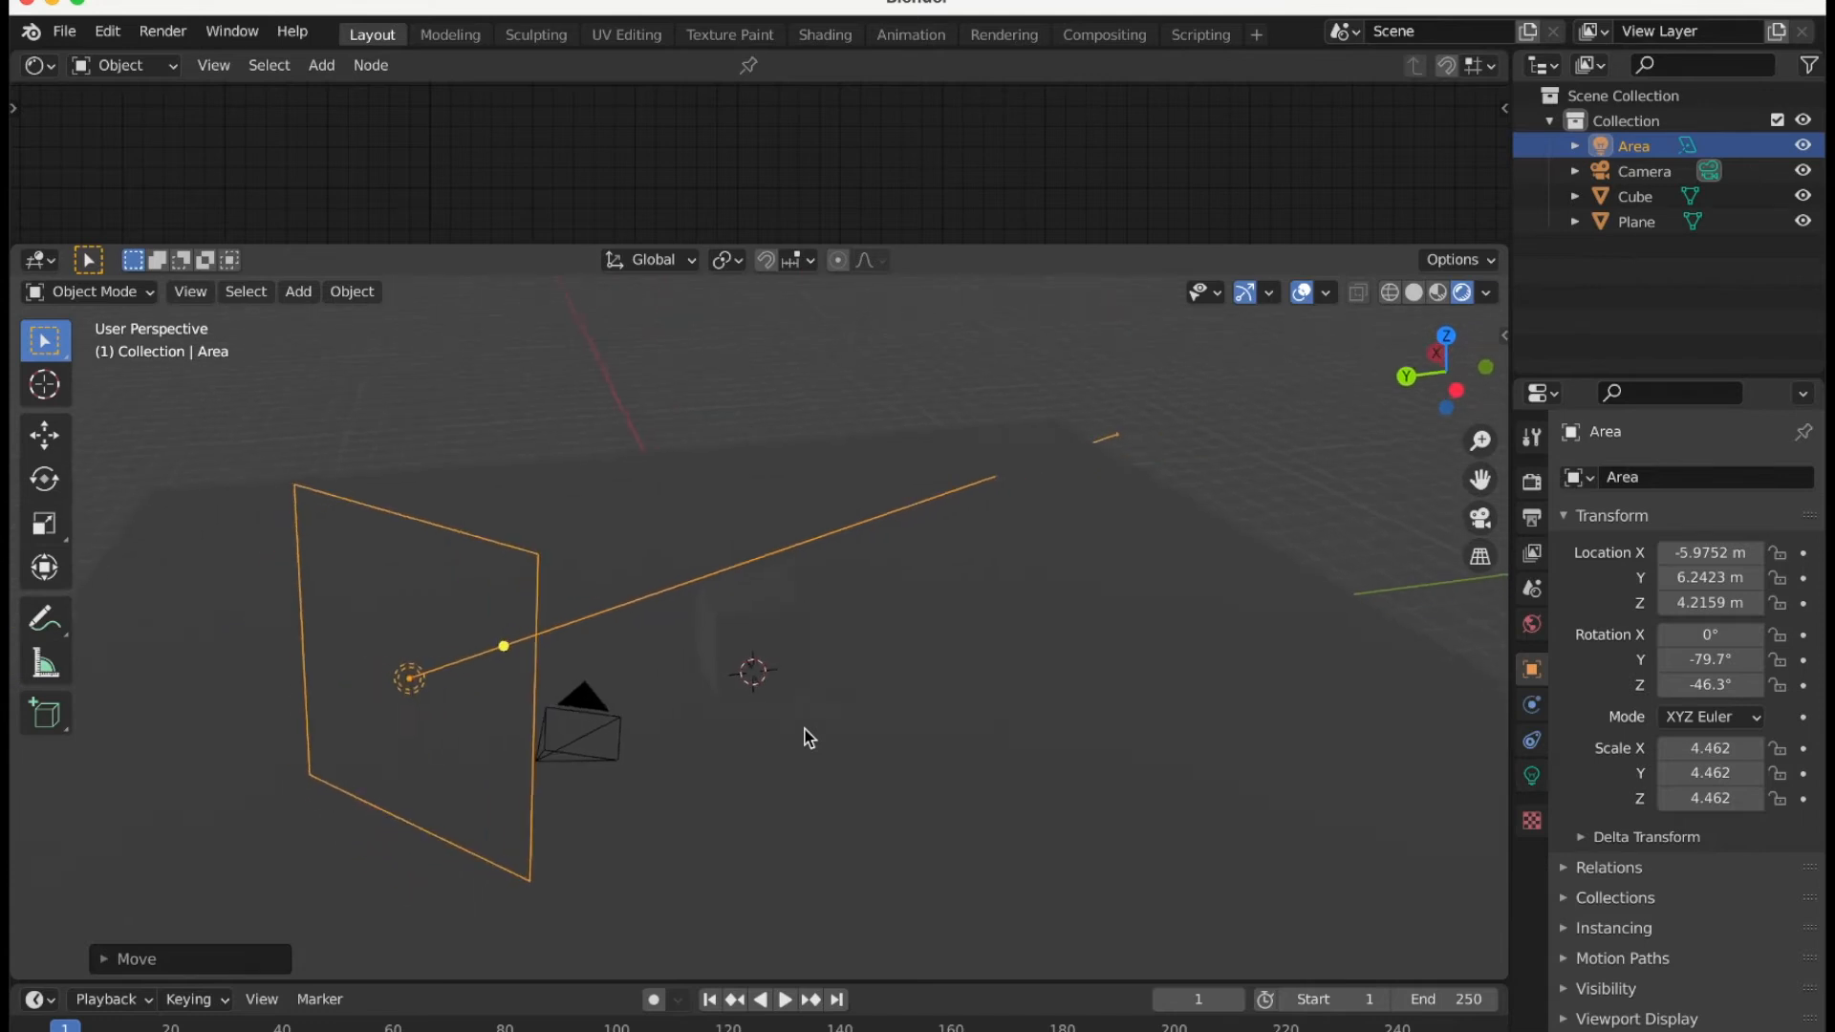
{"action": "key", "text": "r"}
{"action": "key", "text": "r"}
{"action": "left_click", "coordinate": [575, 444]}
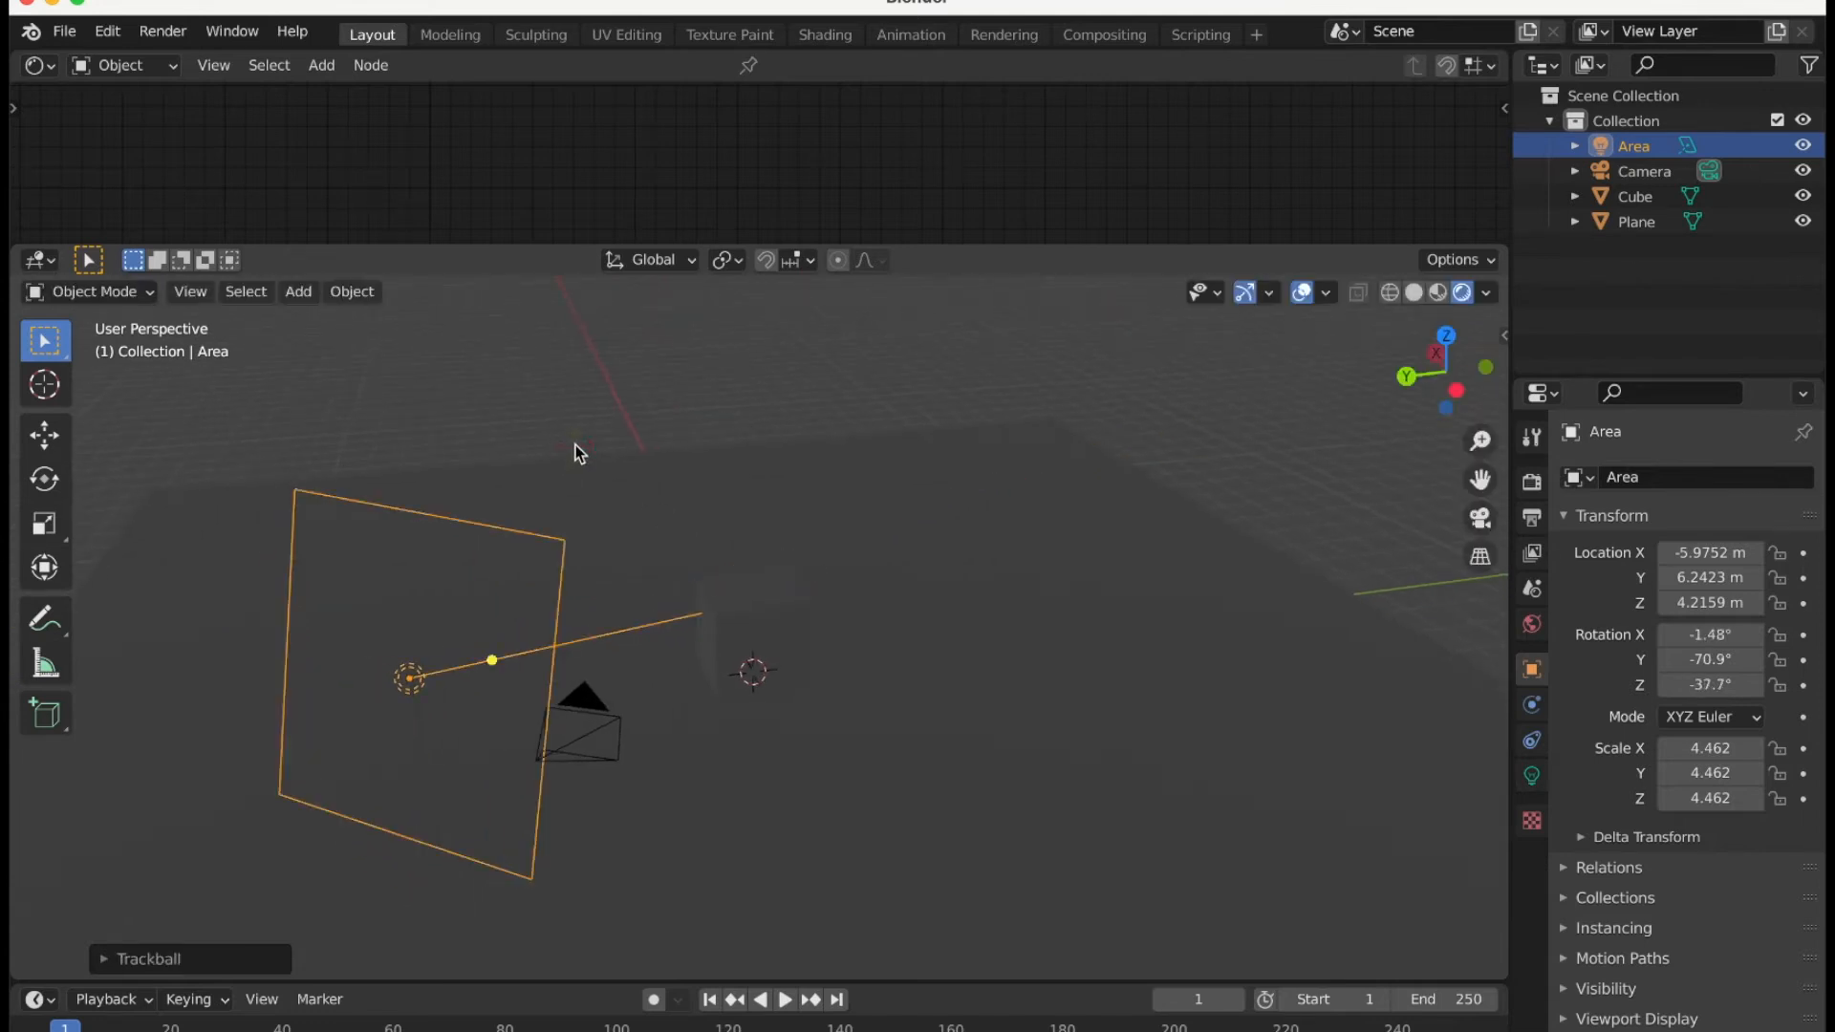
{"action": "key", "text": "r"}
{"action": "key", "text": "z"}
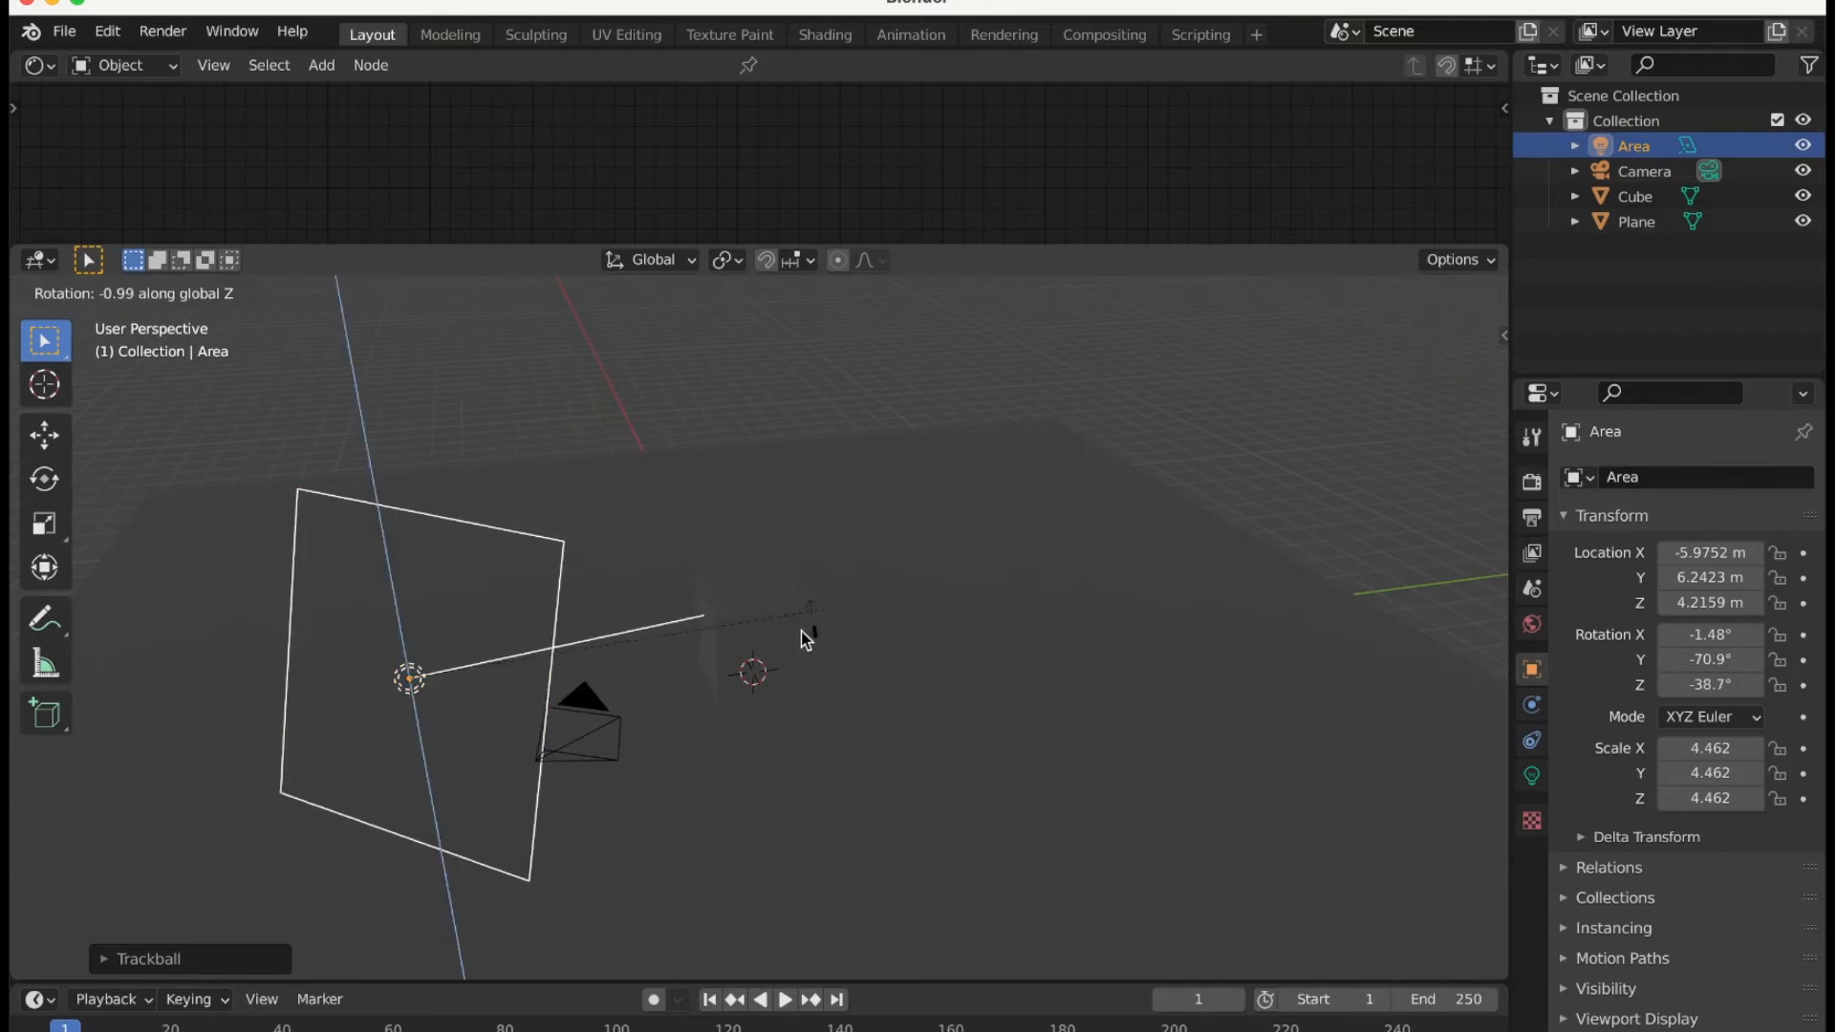
{"action": "left_click", "coordinate": [762, 678]}
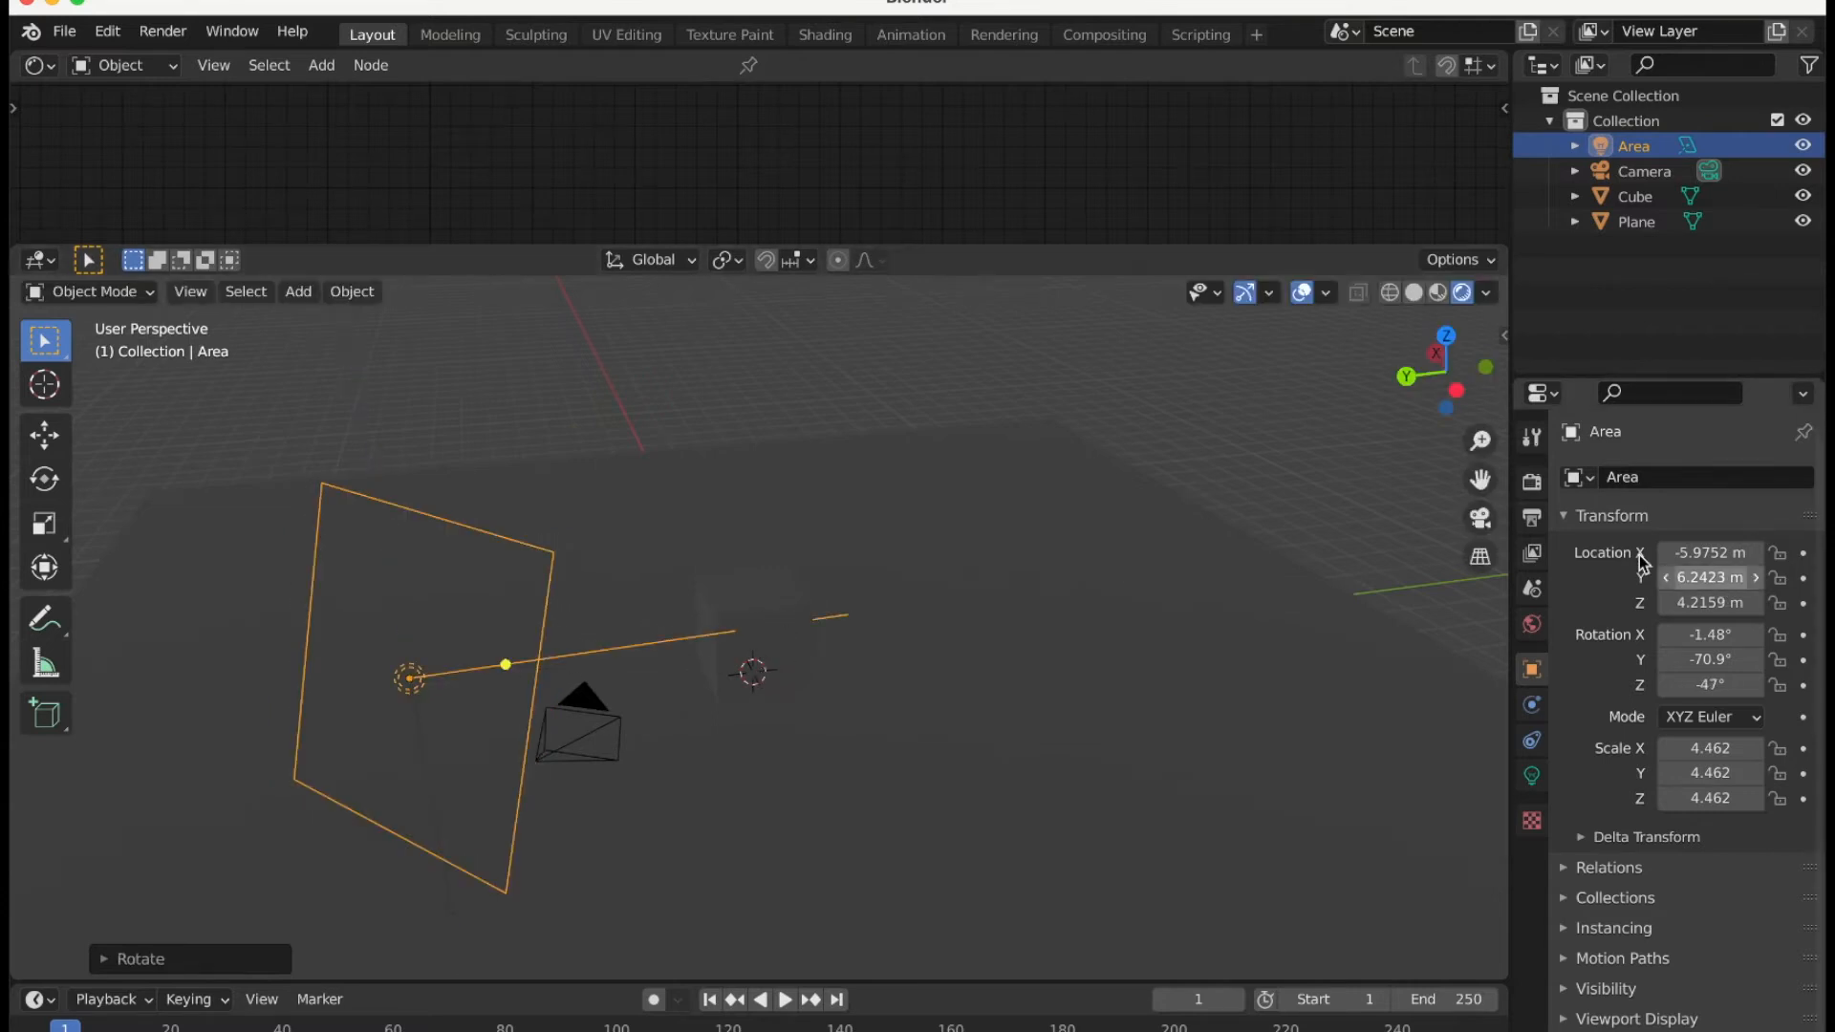
Open the area light's light settings and set its power to 700 W.
{"action": "left_click", "coordinate": [1532, 777]}
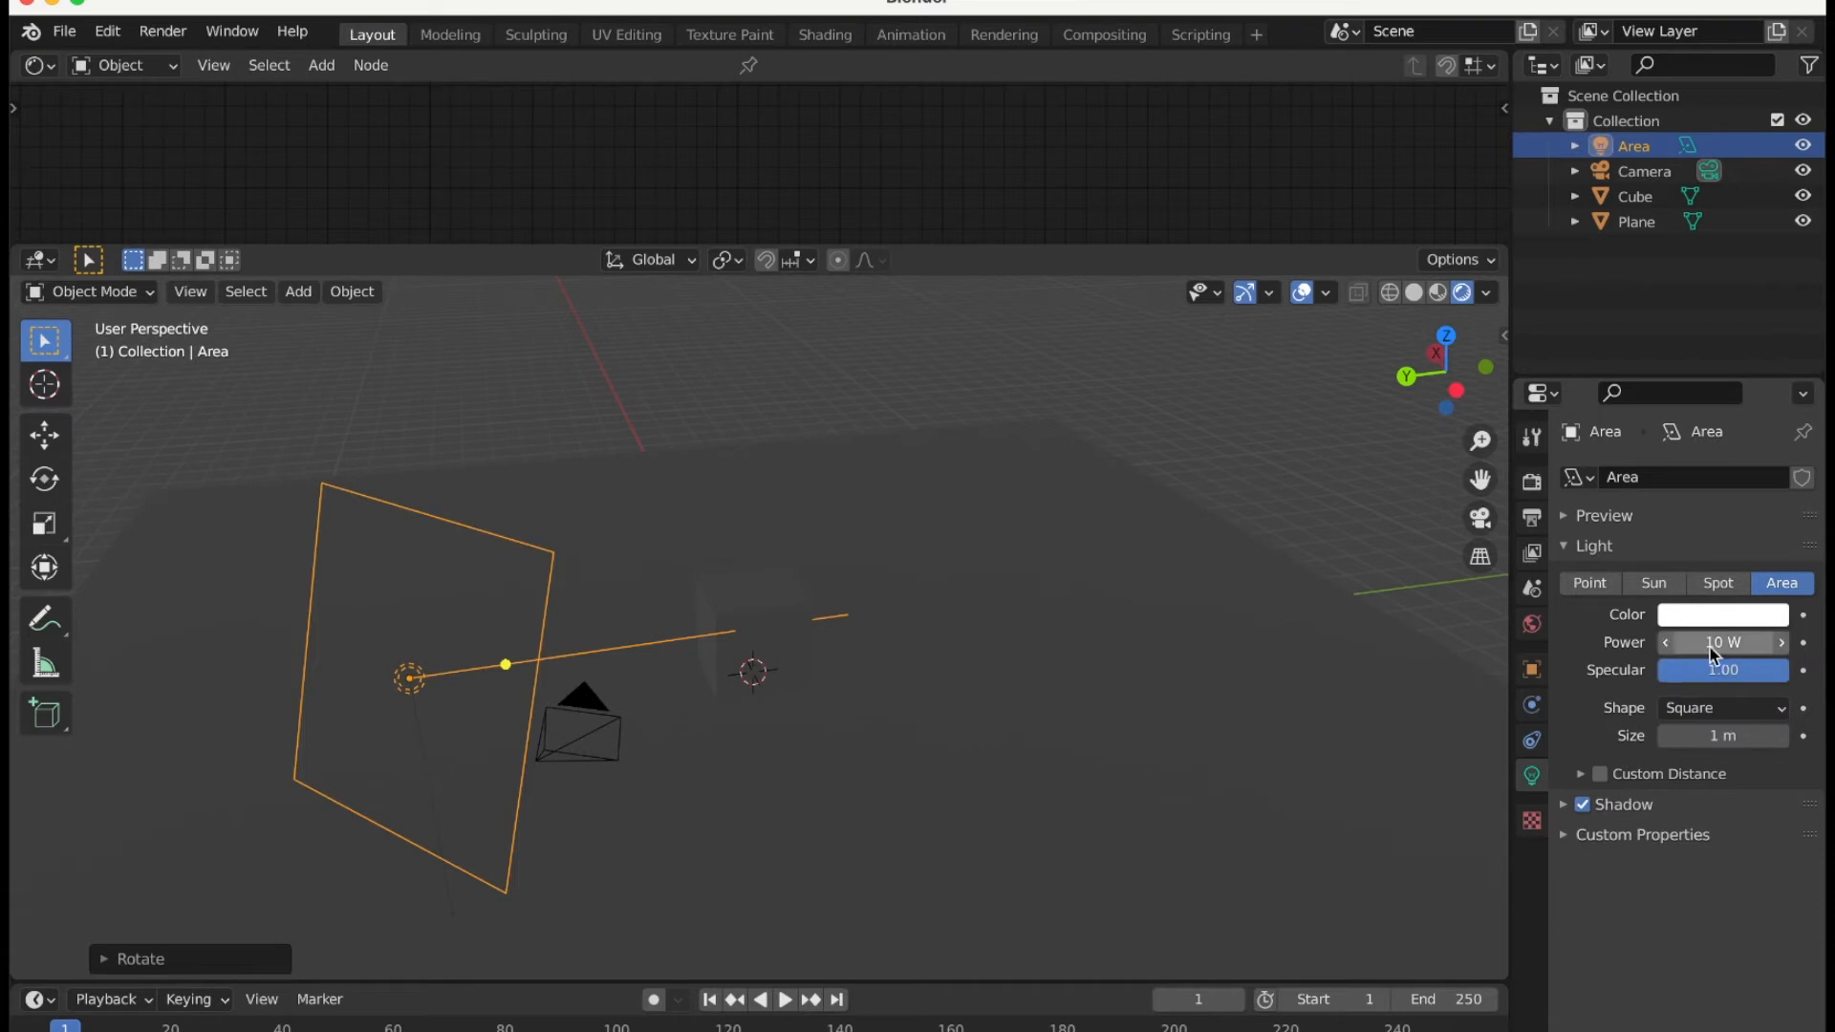
{"action": "left_click", "coordinate": [1713, 645]}
{"action": "type", "text": "700"}
{"action": "key", "text": "Return"}
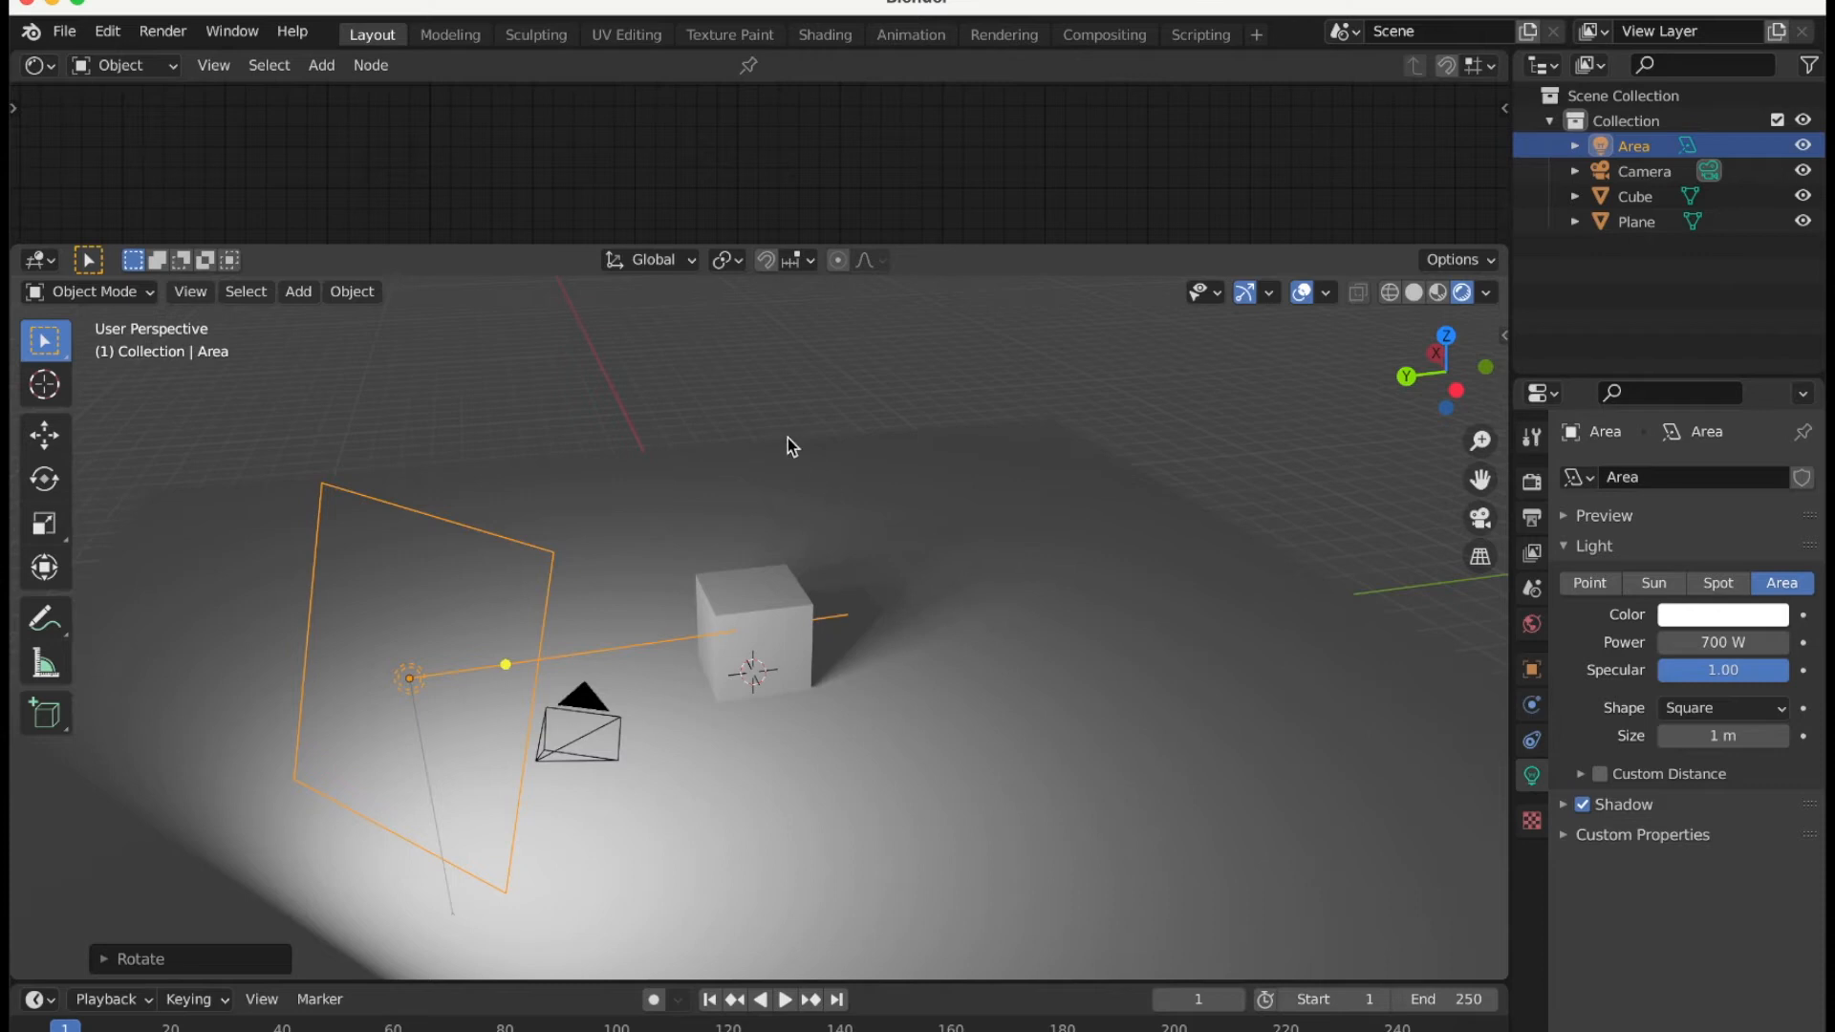
Fine-tune the area light's aim at the cube with a trackball rotation of about 3.44°.
{"action": "key", "text": "r"}
{"action": "key", "text": "r"}
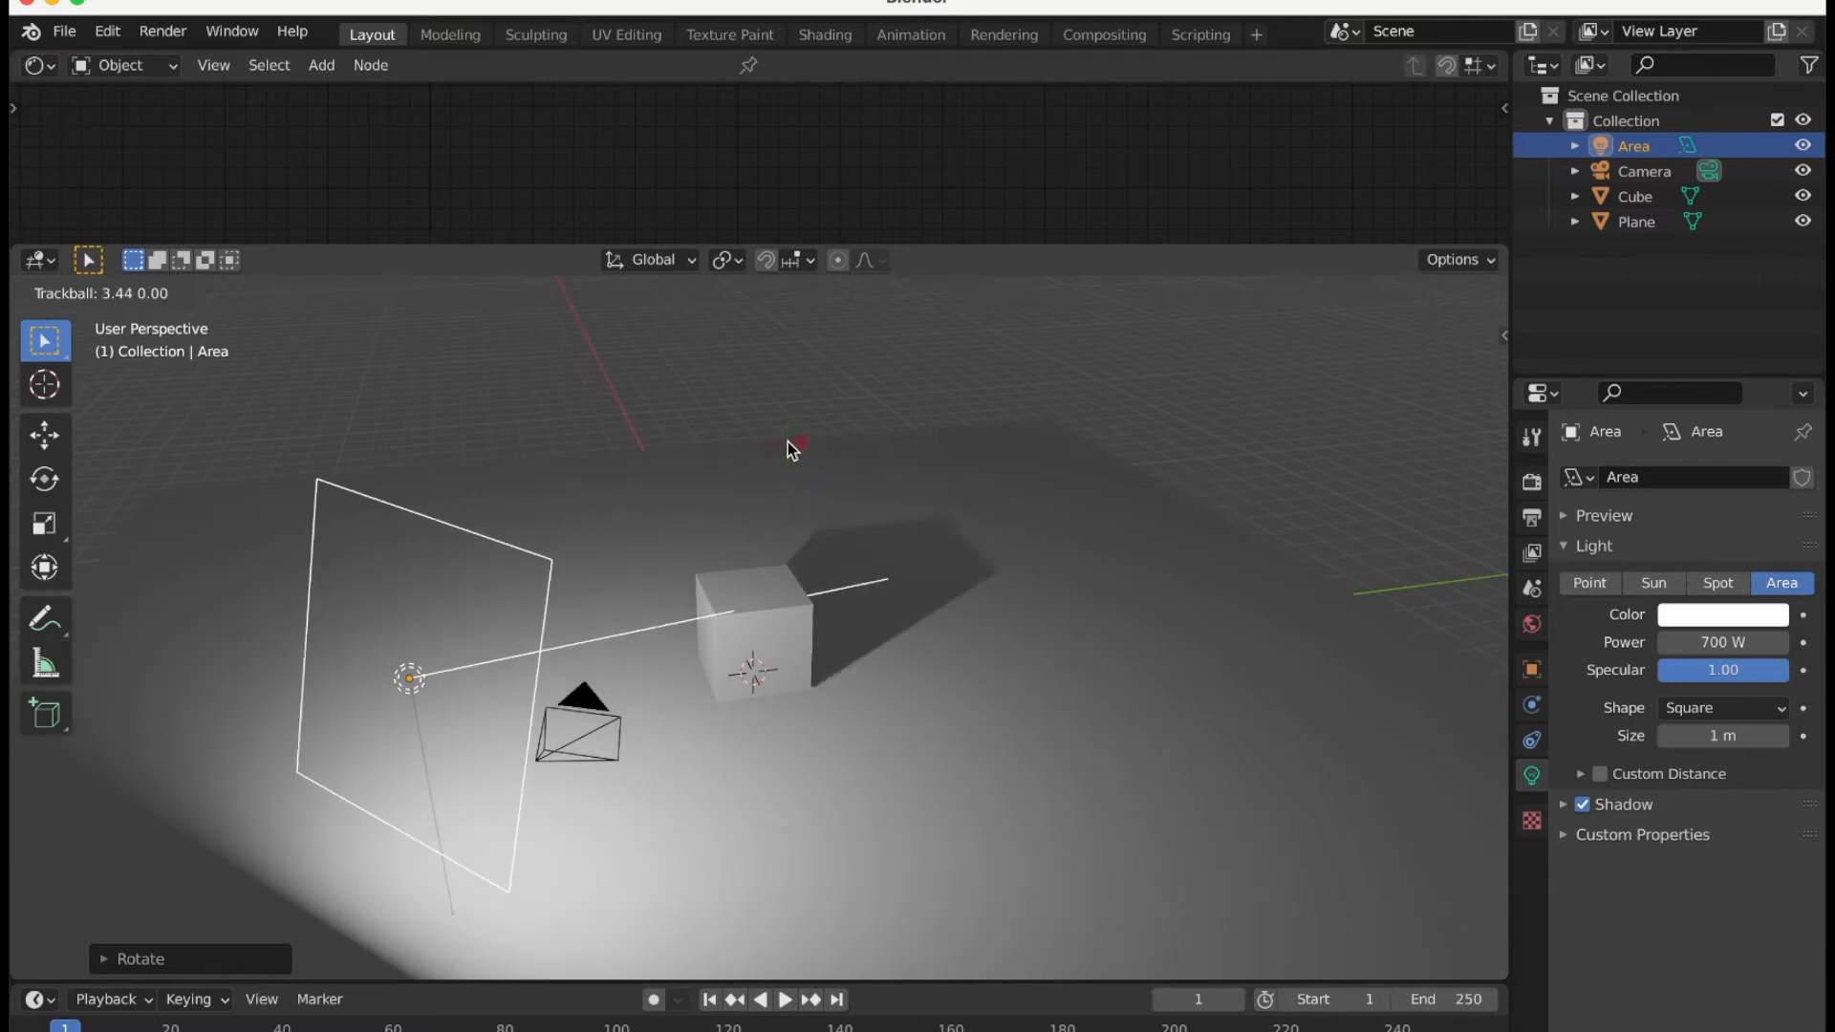
{"action": "left_click", "coordinate": [787, 441]}
Set the area light's power to 1200 W.
{"action": "scroll", "coordinate": [829, 644], "scroll_direction": "left", "scroll_amount": 5}
{"action": "scroll", "coordinate": [828, 644], "scroll_direction": "left", "scroll_amount": 10}
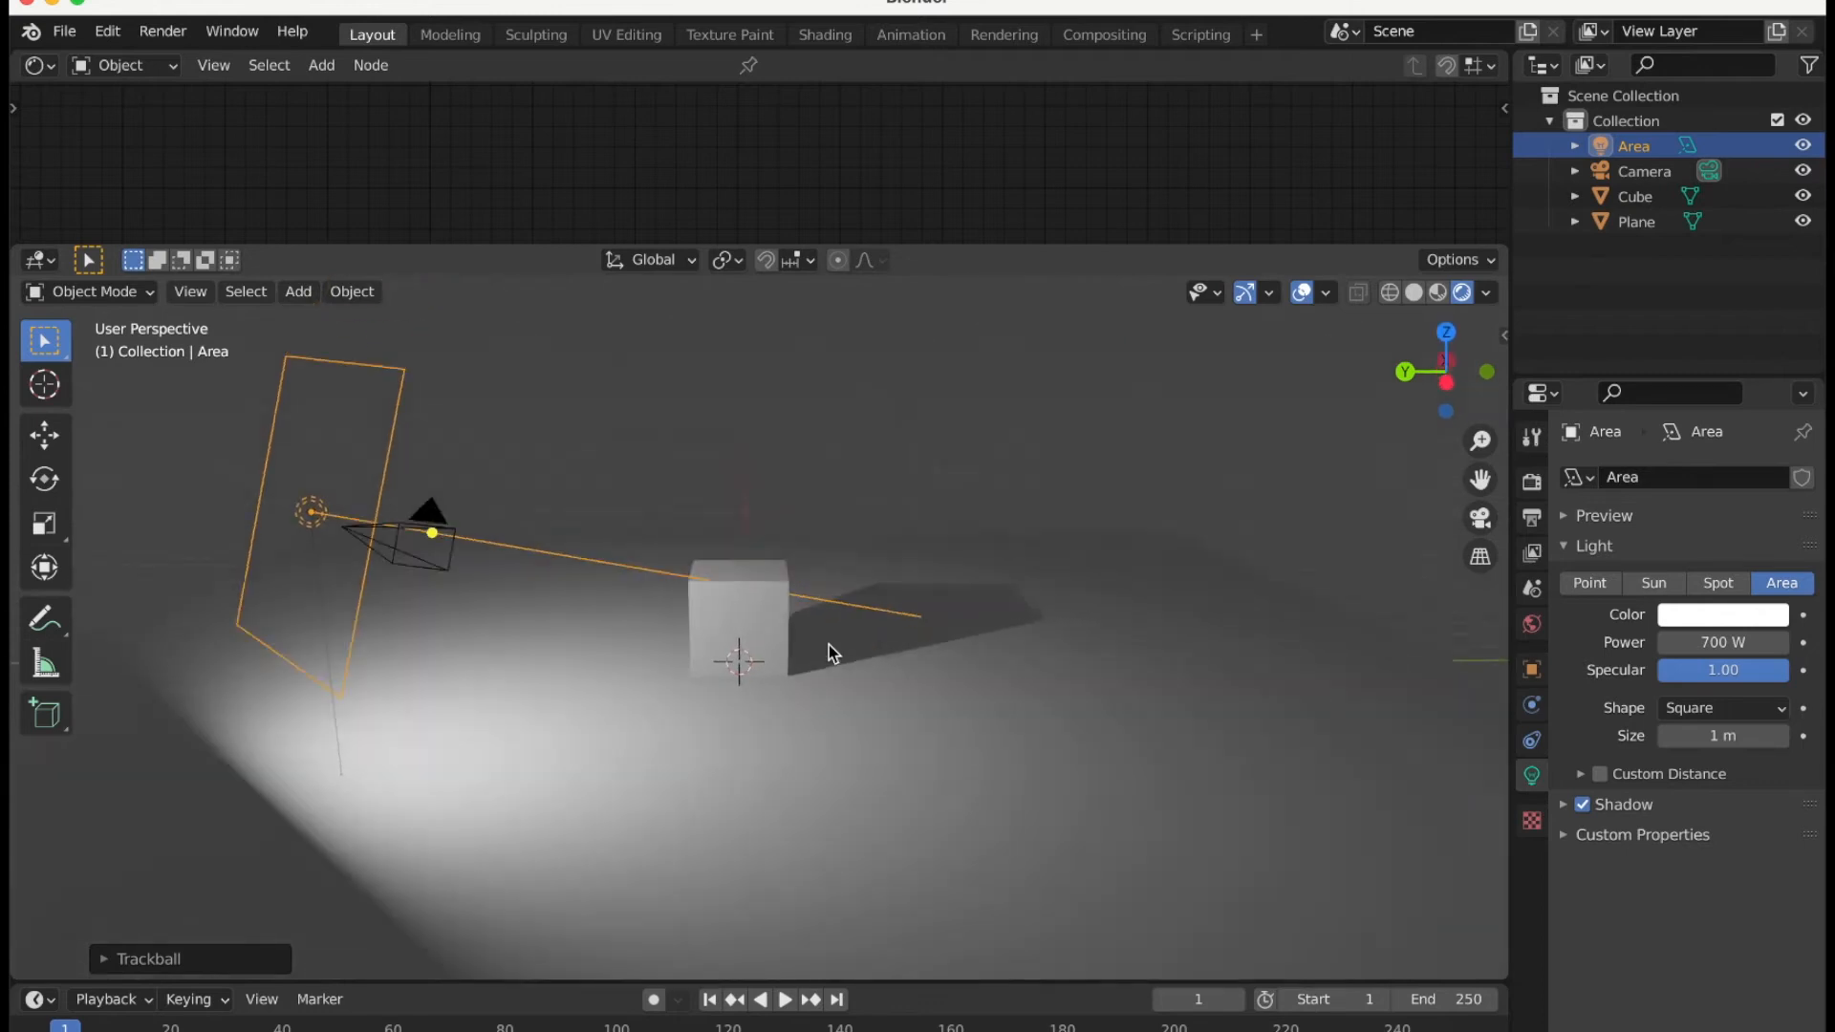
{"action": "scroll", "coordinate": [828, 644], "scroll_direction": "left", "scroll_amount": 3}
{"action": "left_click", "coordinate": [1722, 642]}
{"action": "type", "text": "12"}
{"action": "key", "text": "Return"}
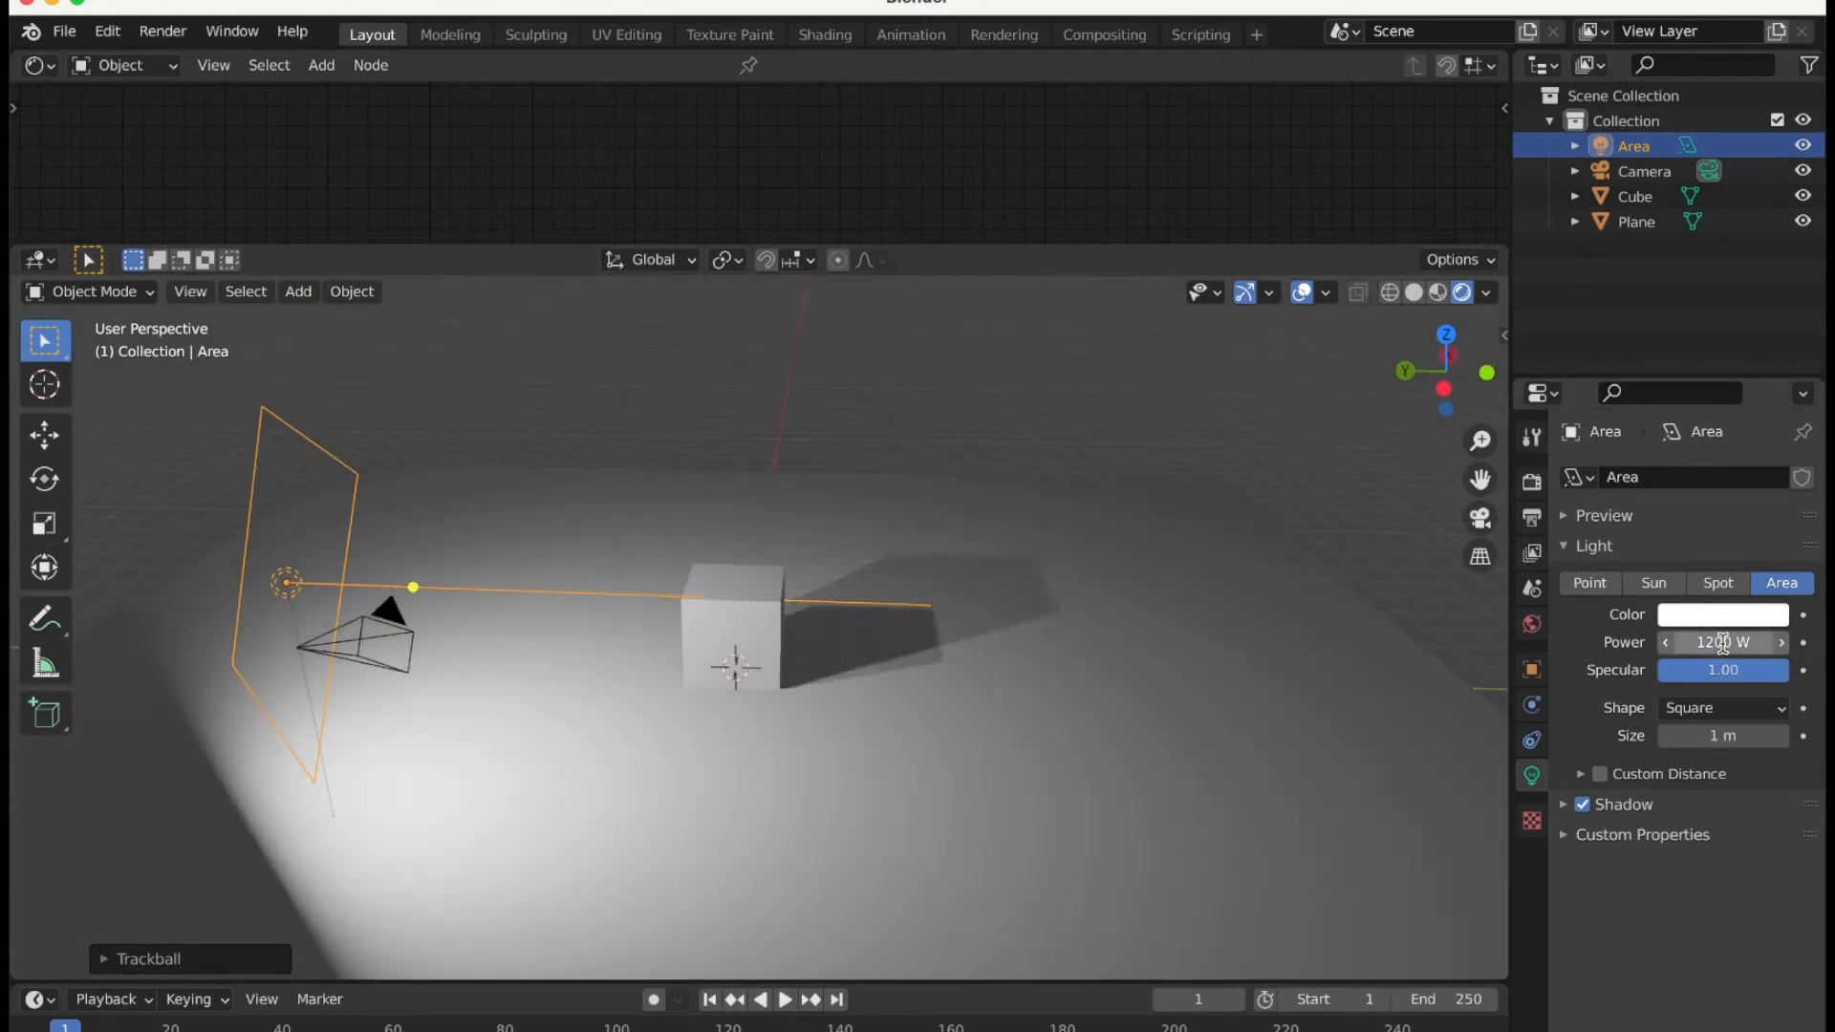
Check the lighting through the camera, leave the camera view and scale the area light down uniformly.
{"action": "left_click", "coordinate": [1481, 518]}
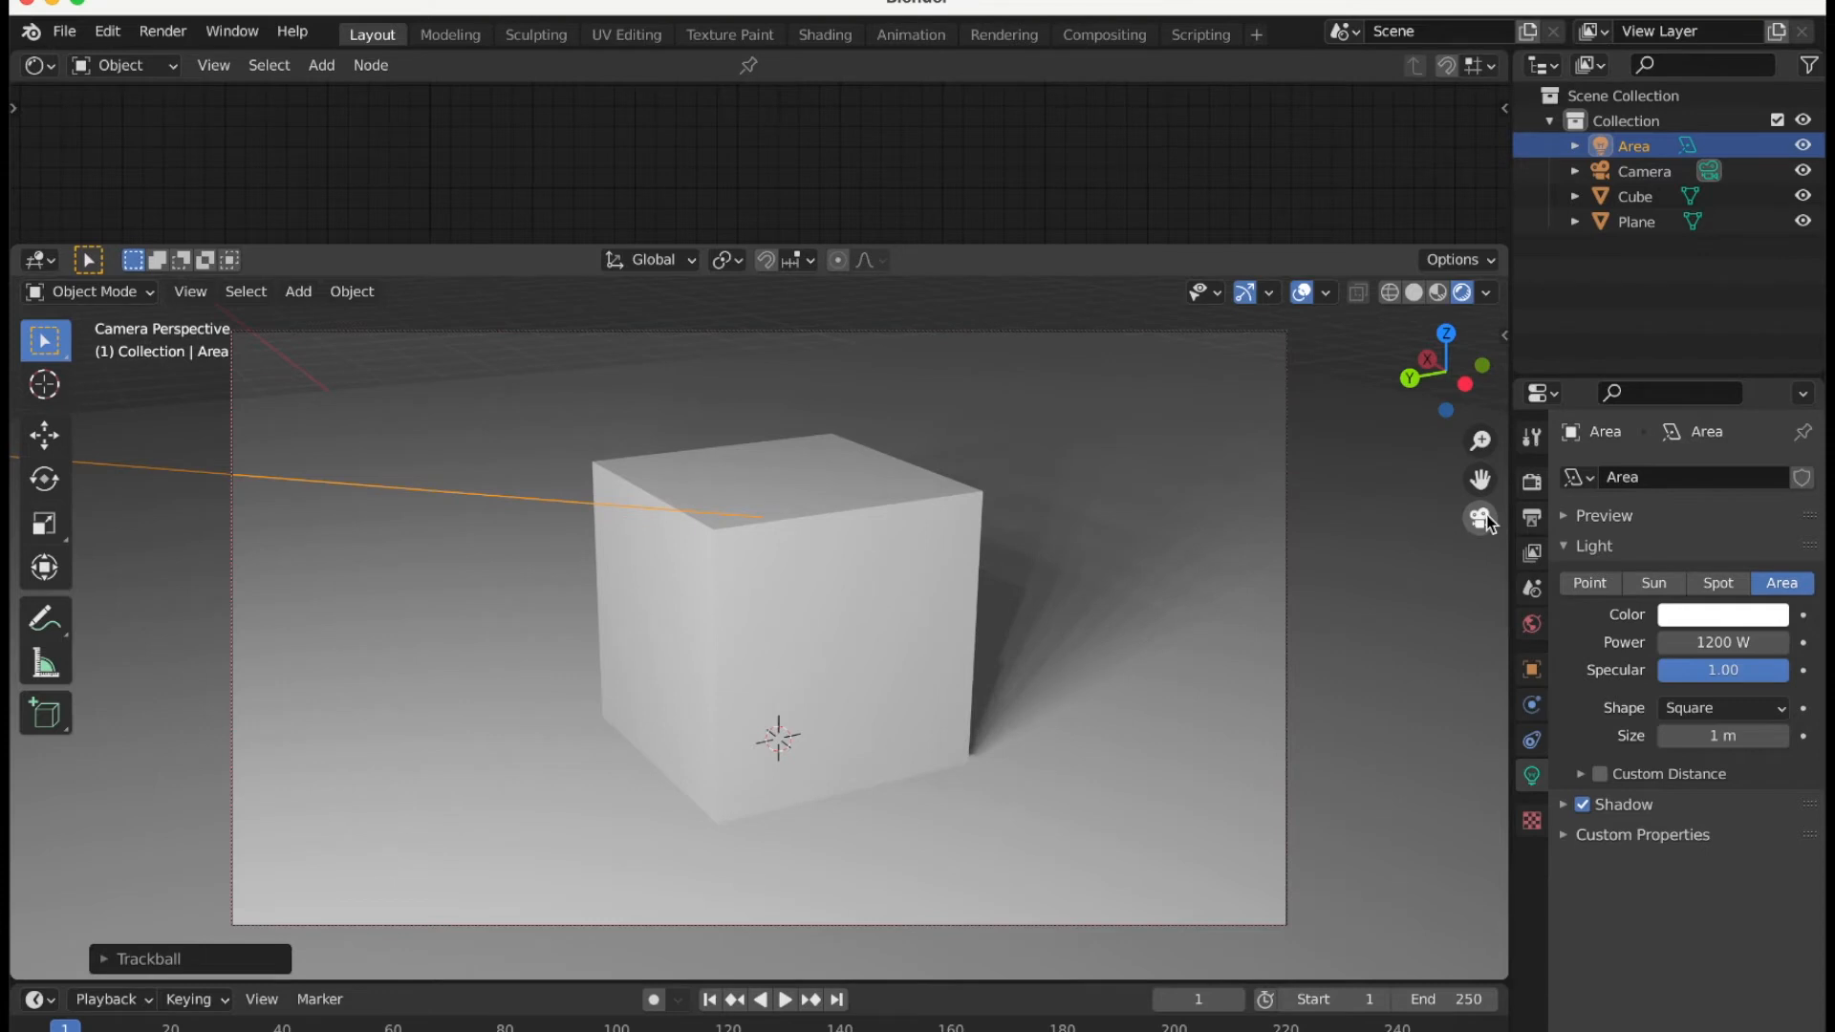
{"action": "left_click", "coordinate": [1486, 518]}
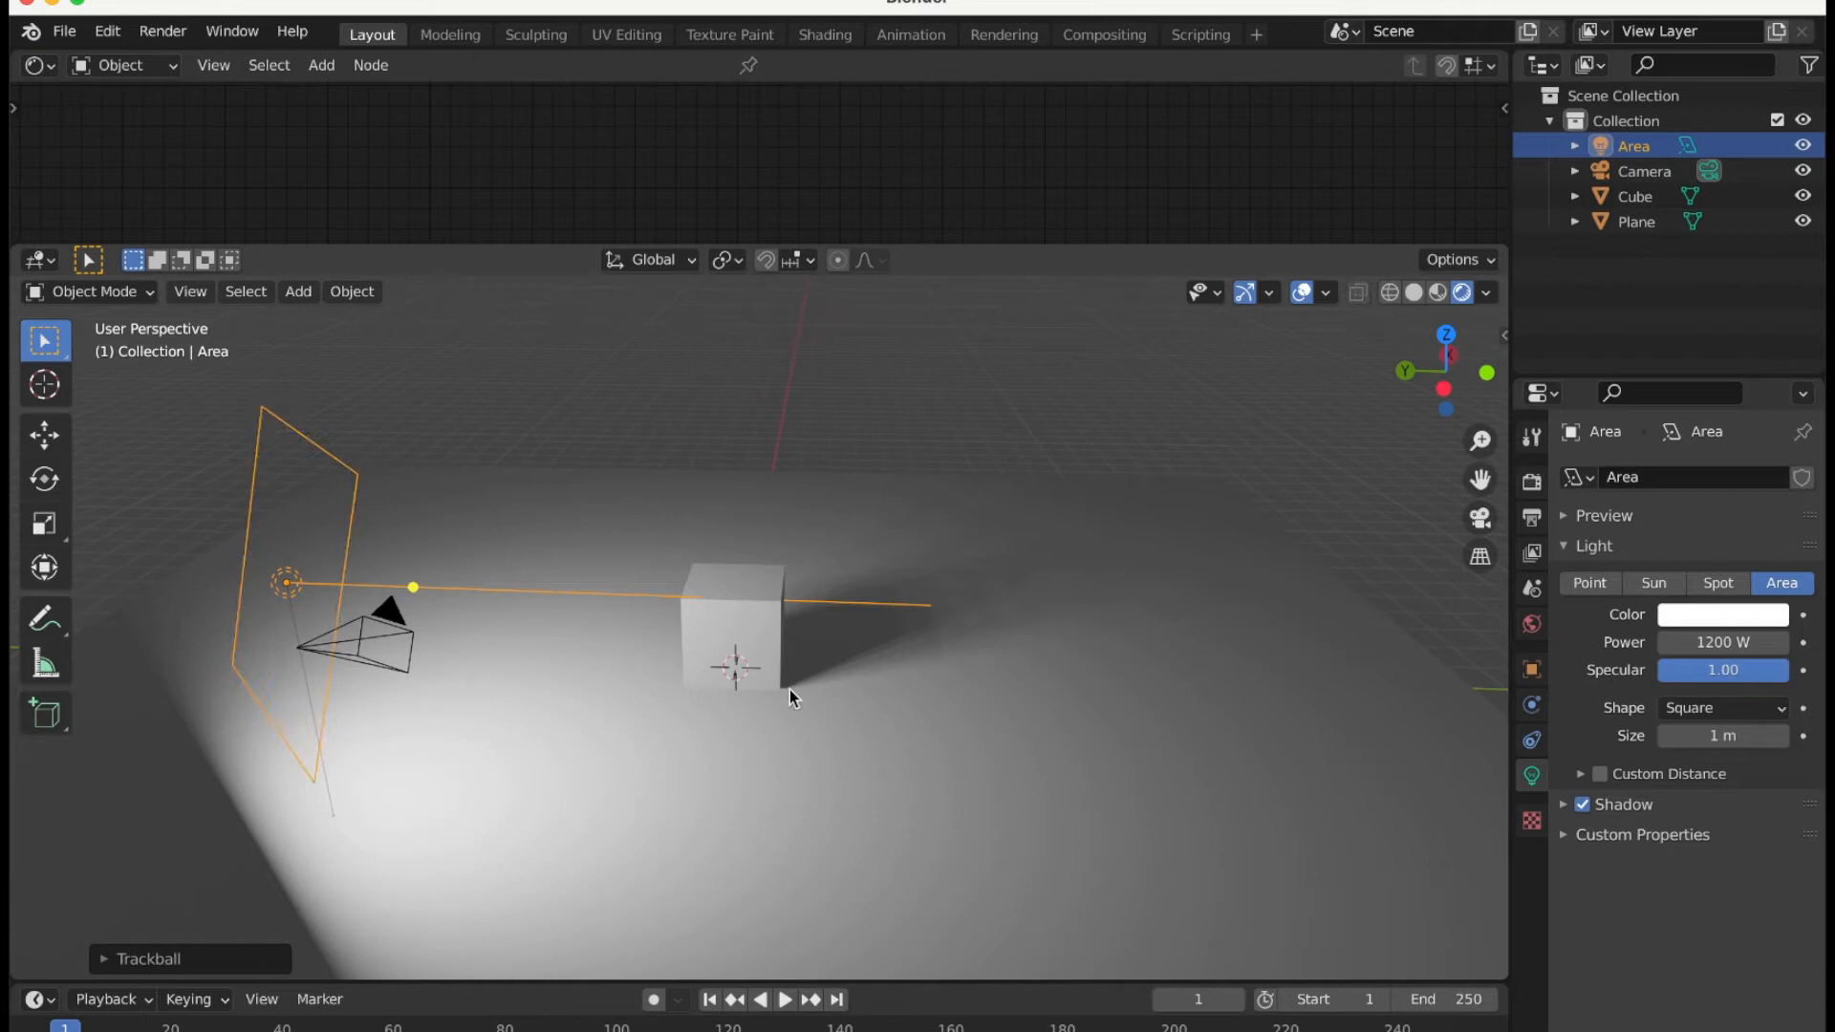
{"action": "key", "text": "s"}
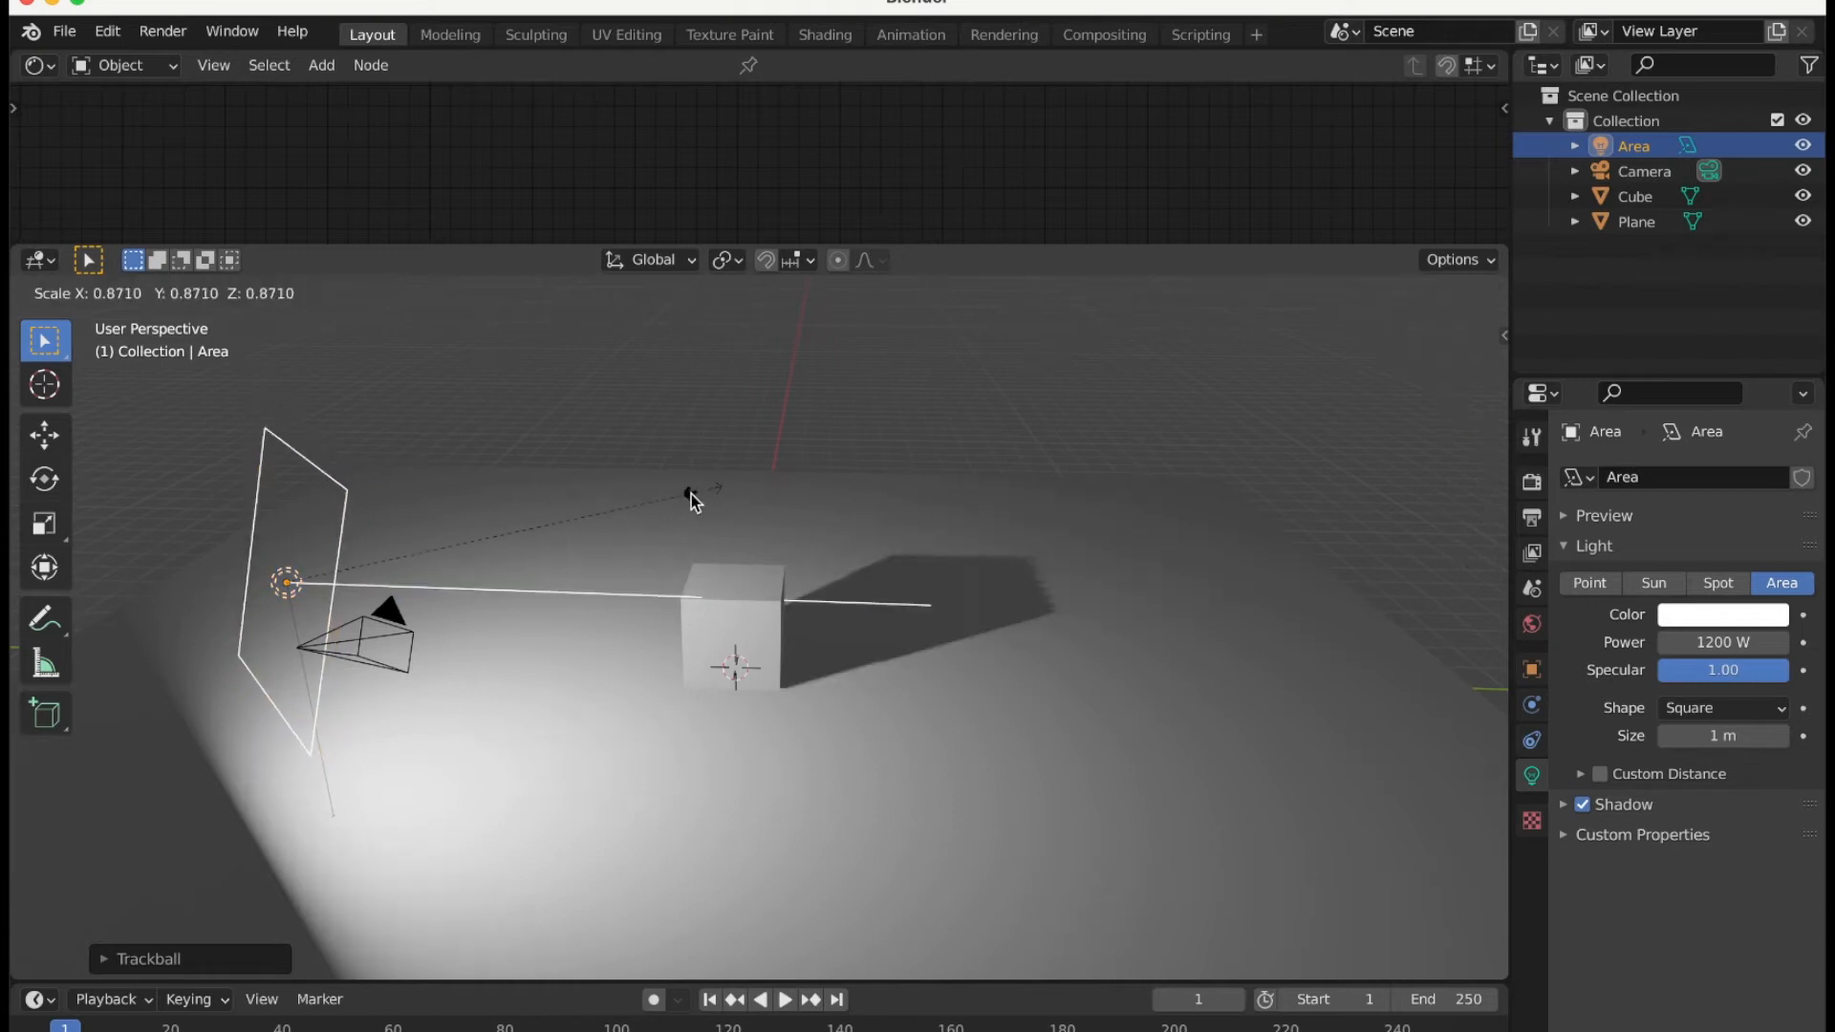
{"action": "left_click", "coordinate": [633, 507]}
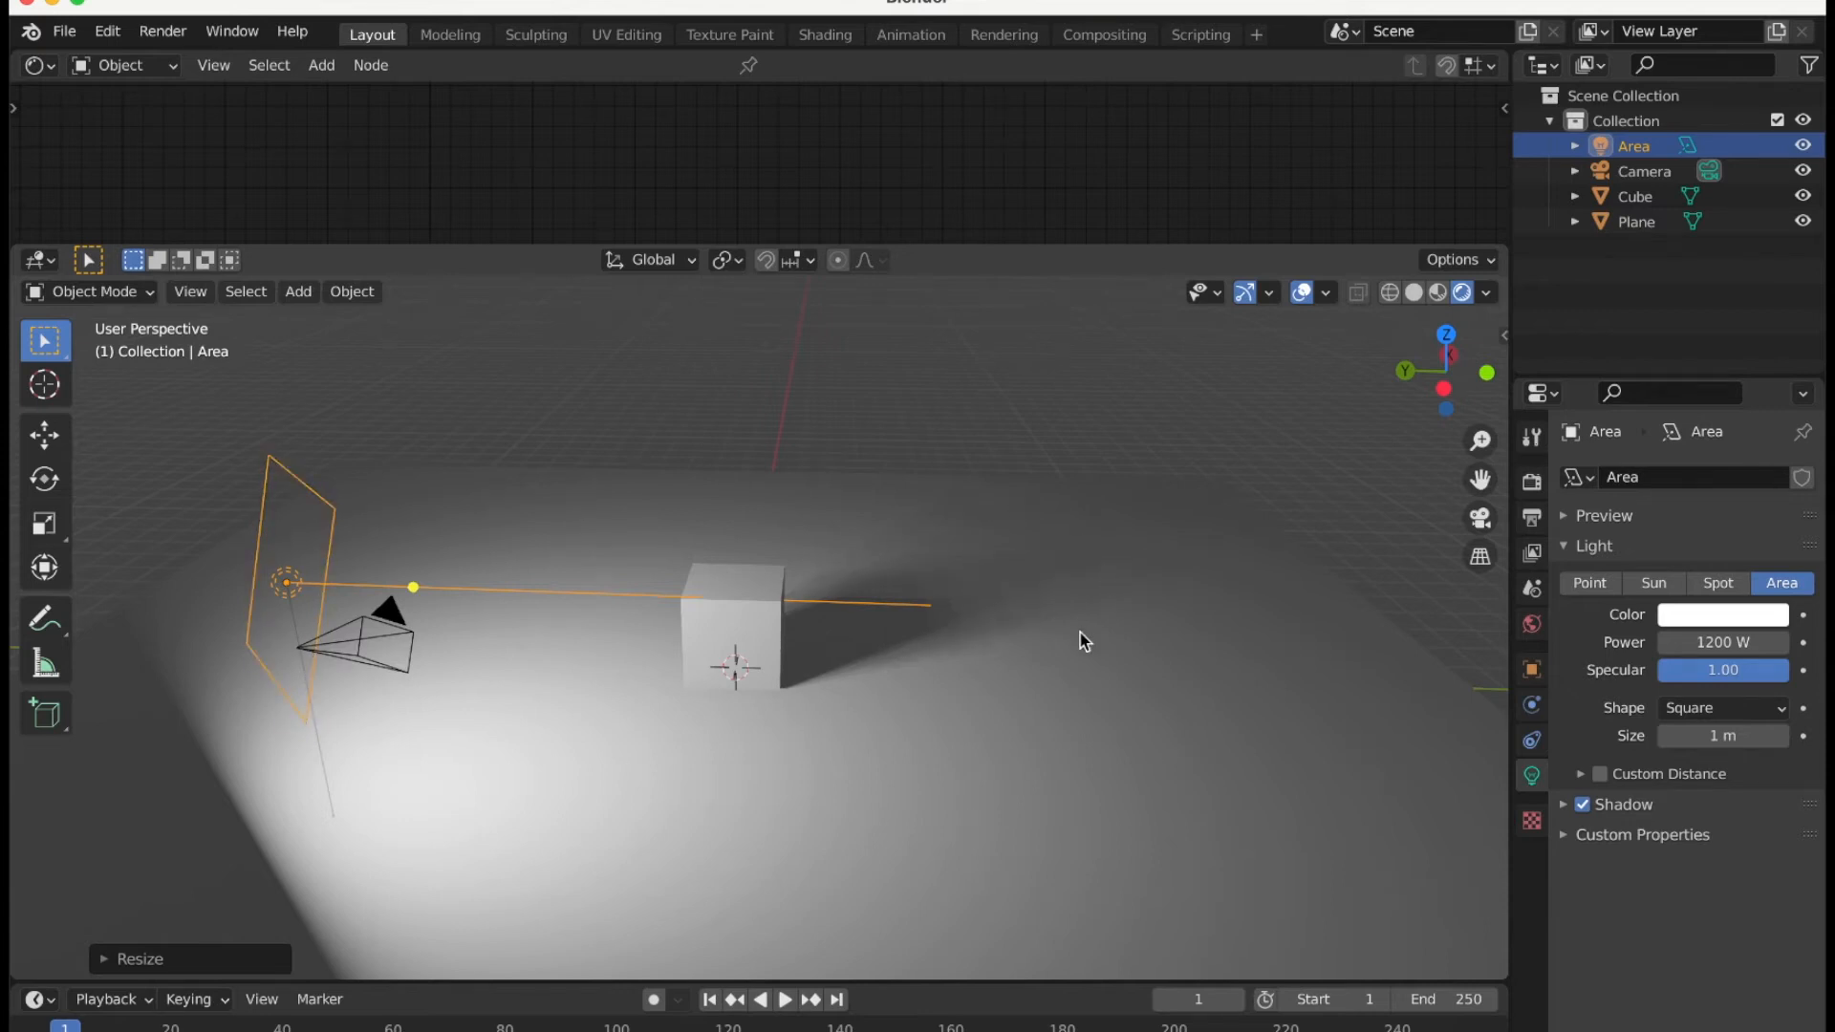
In the camera view, rotate the cube around global Z so that a vertical edge points toward the camera.
{"action": "left_click", "coordinate": [745, 621]}
{"action": "left_click", "coordinate": [1481, 519]}
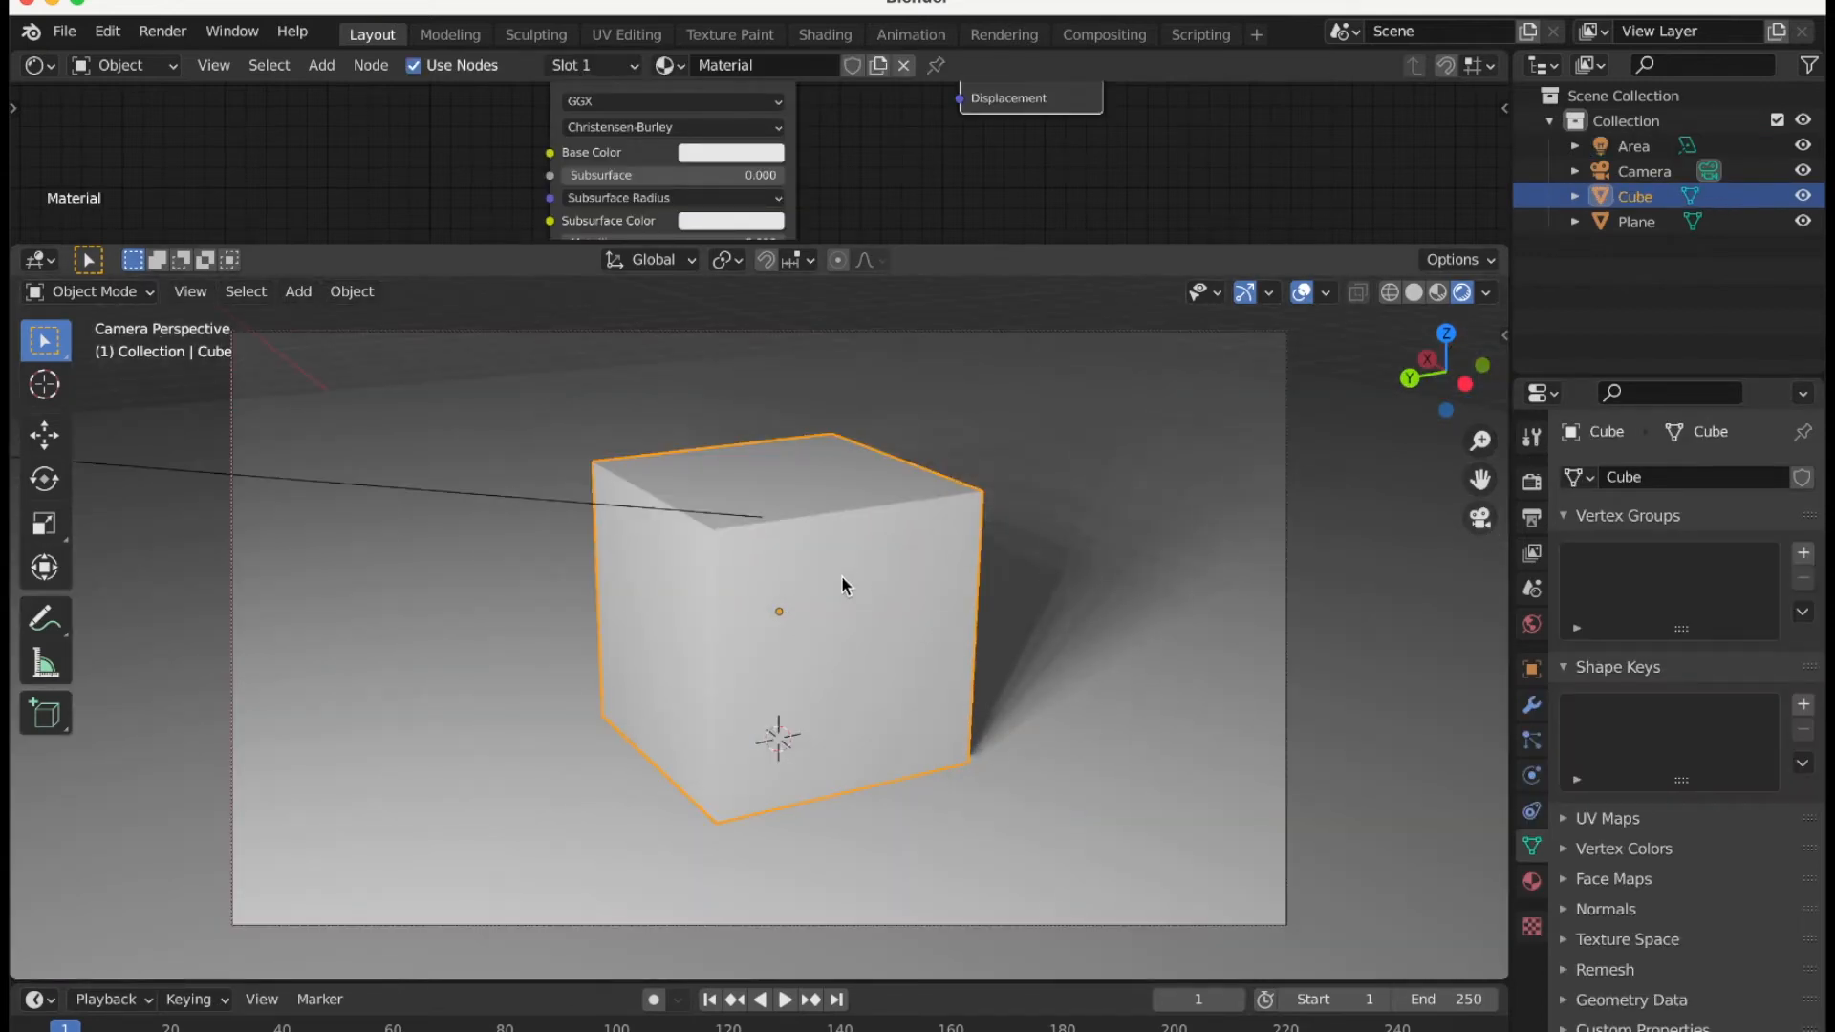
{"action": "key", "text": "r"}
{"action": "key", "text": "z"}
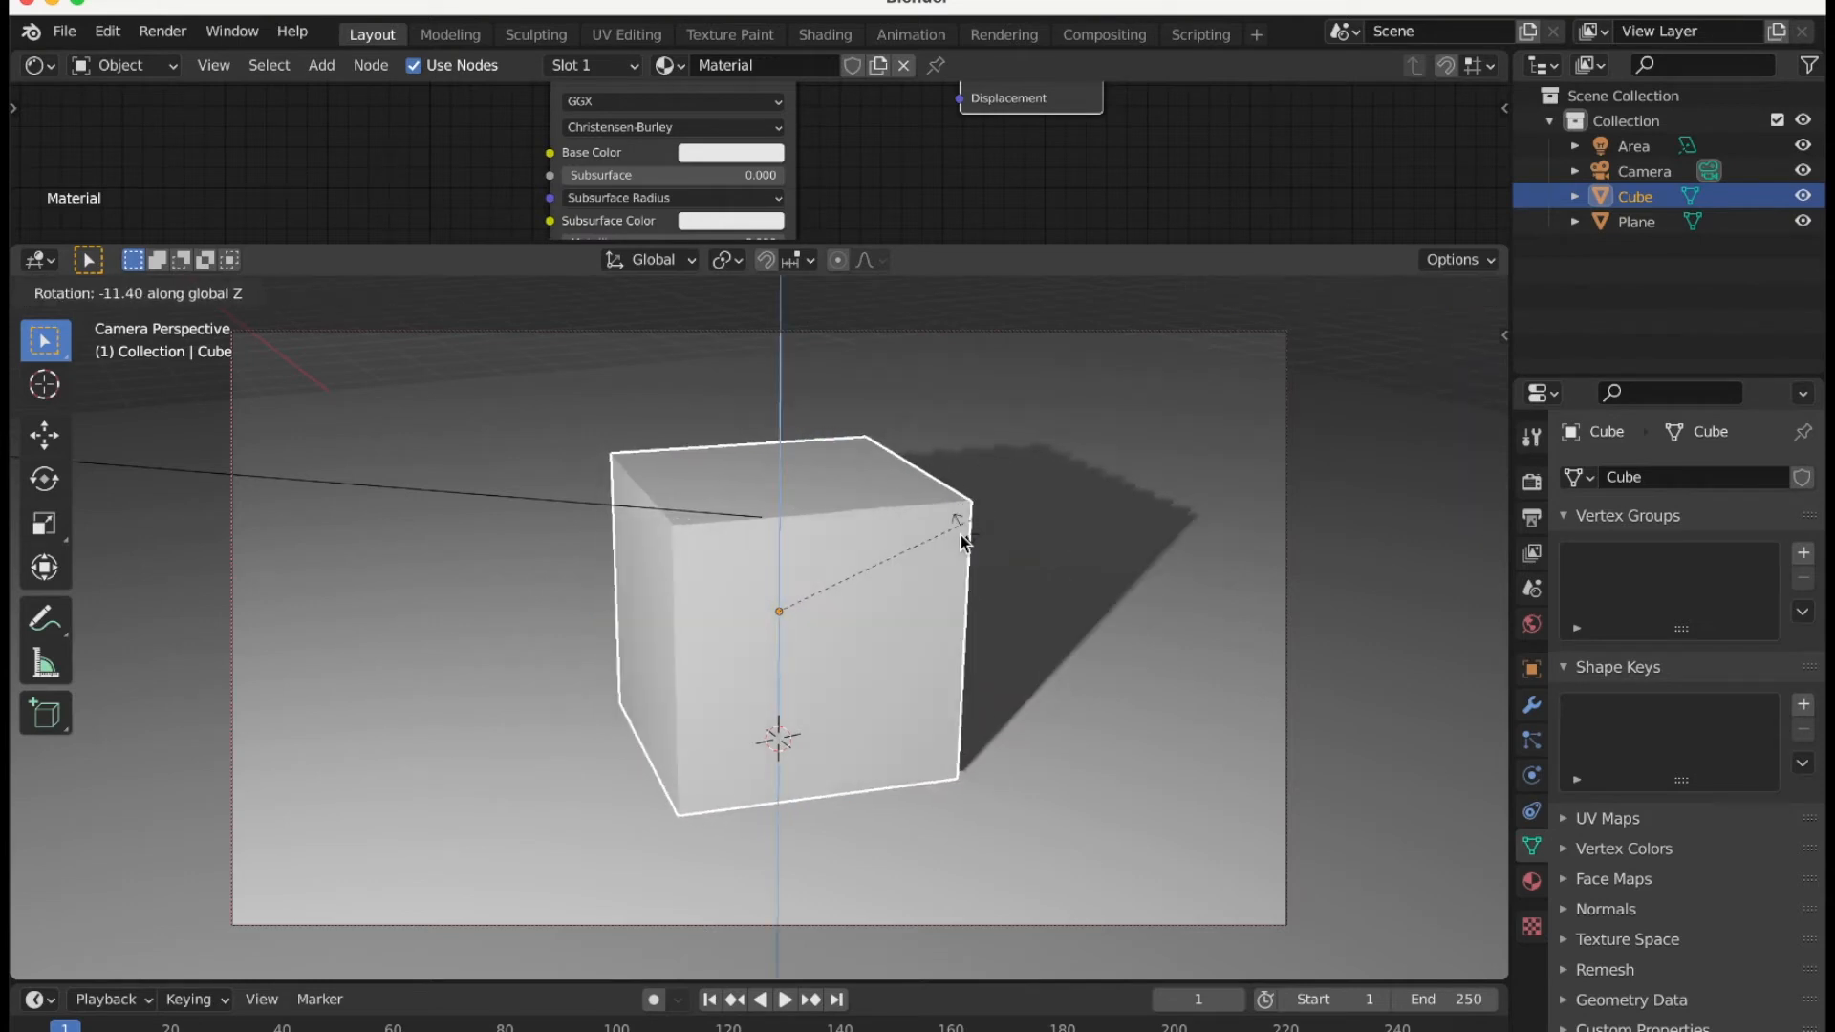
{"action": "left_click", "coordinate": [909, 386]}
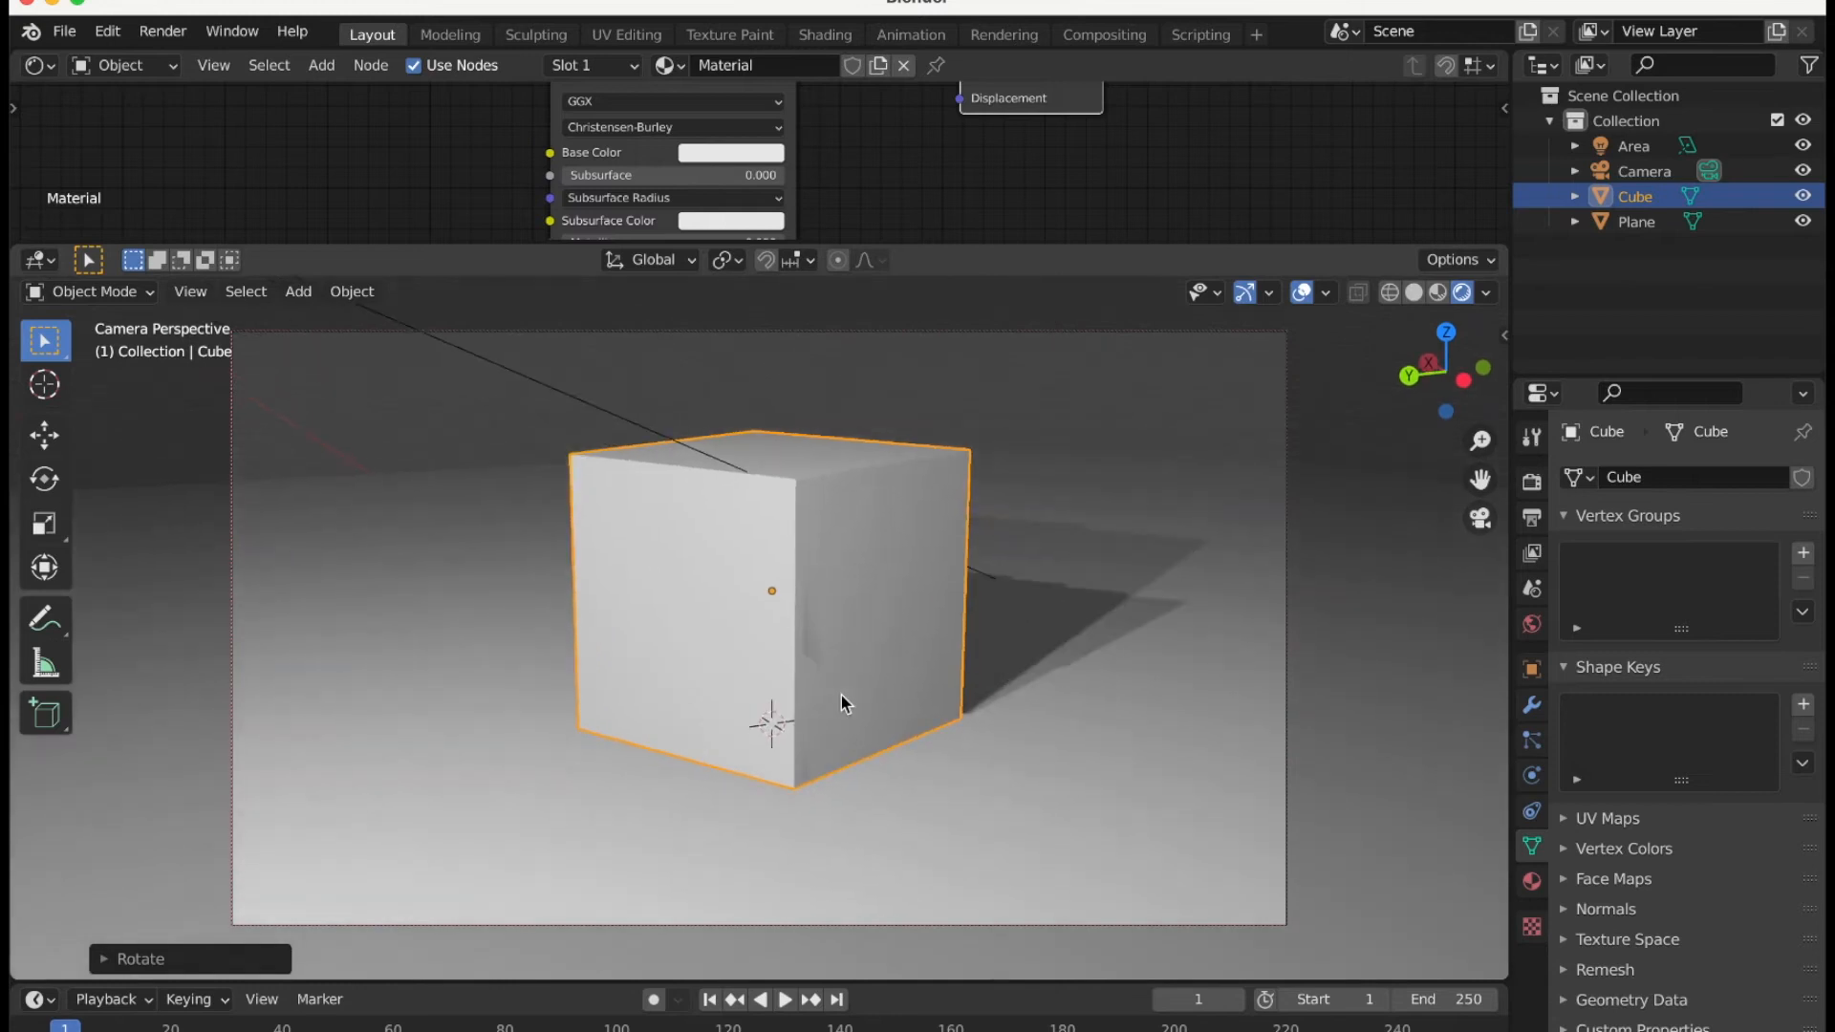
Leave the camera view, duplicate the area light in place and keep the copy selected.
{"action": "left_click", "coordinate": [1481, 519]}
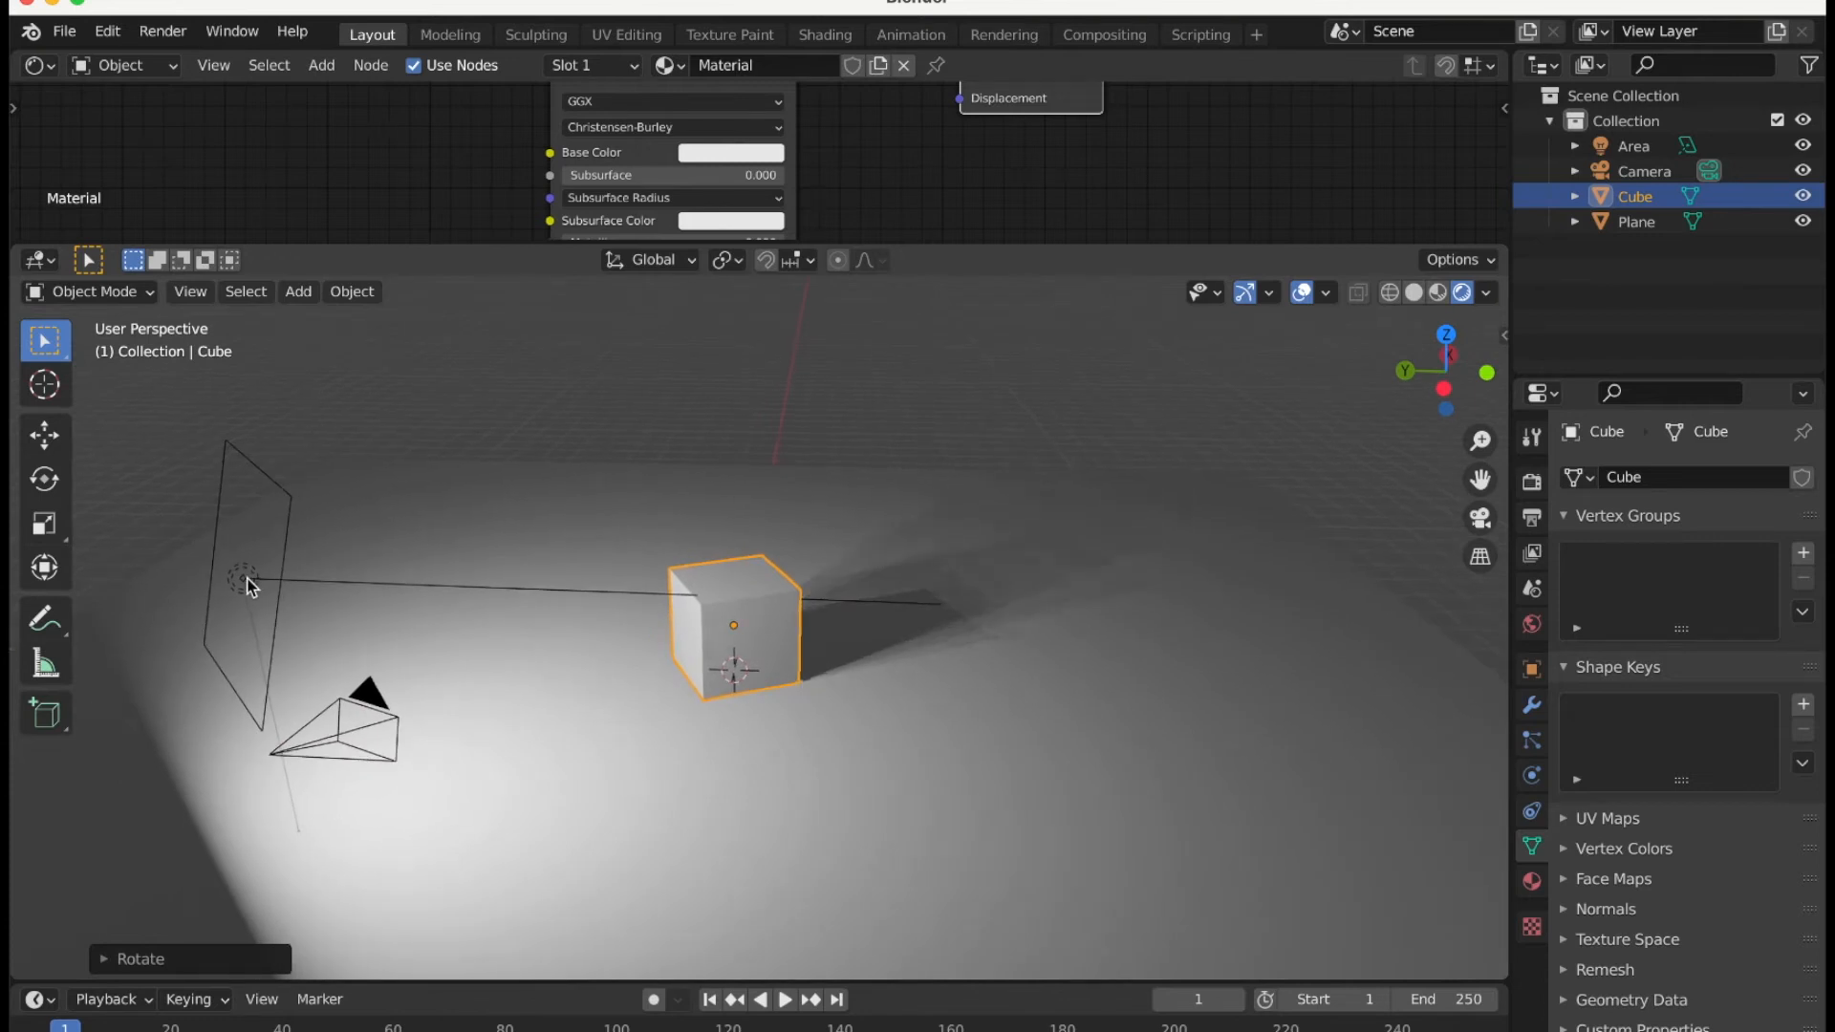
{"action": "left_click", "coordinate": [247, 585]}
{"action": "scroll", "coordinate": [571, 749], "scroll_direction": "up", "scroll_amount": 3}
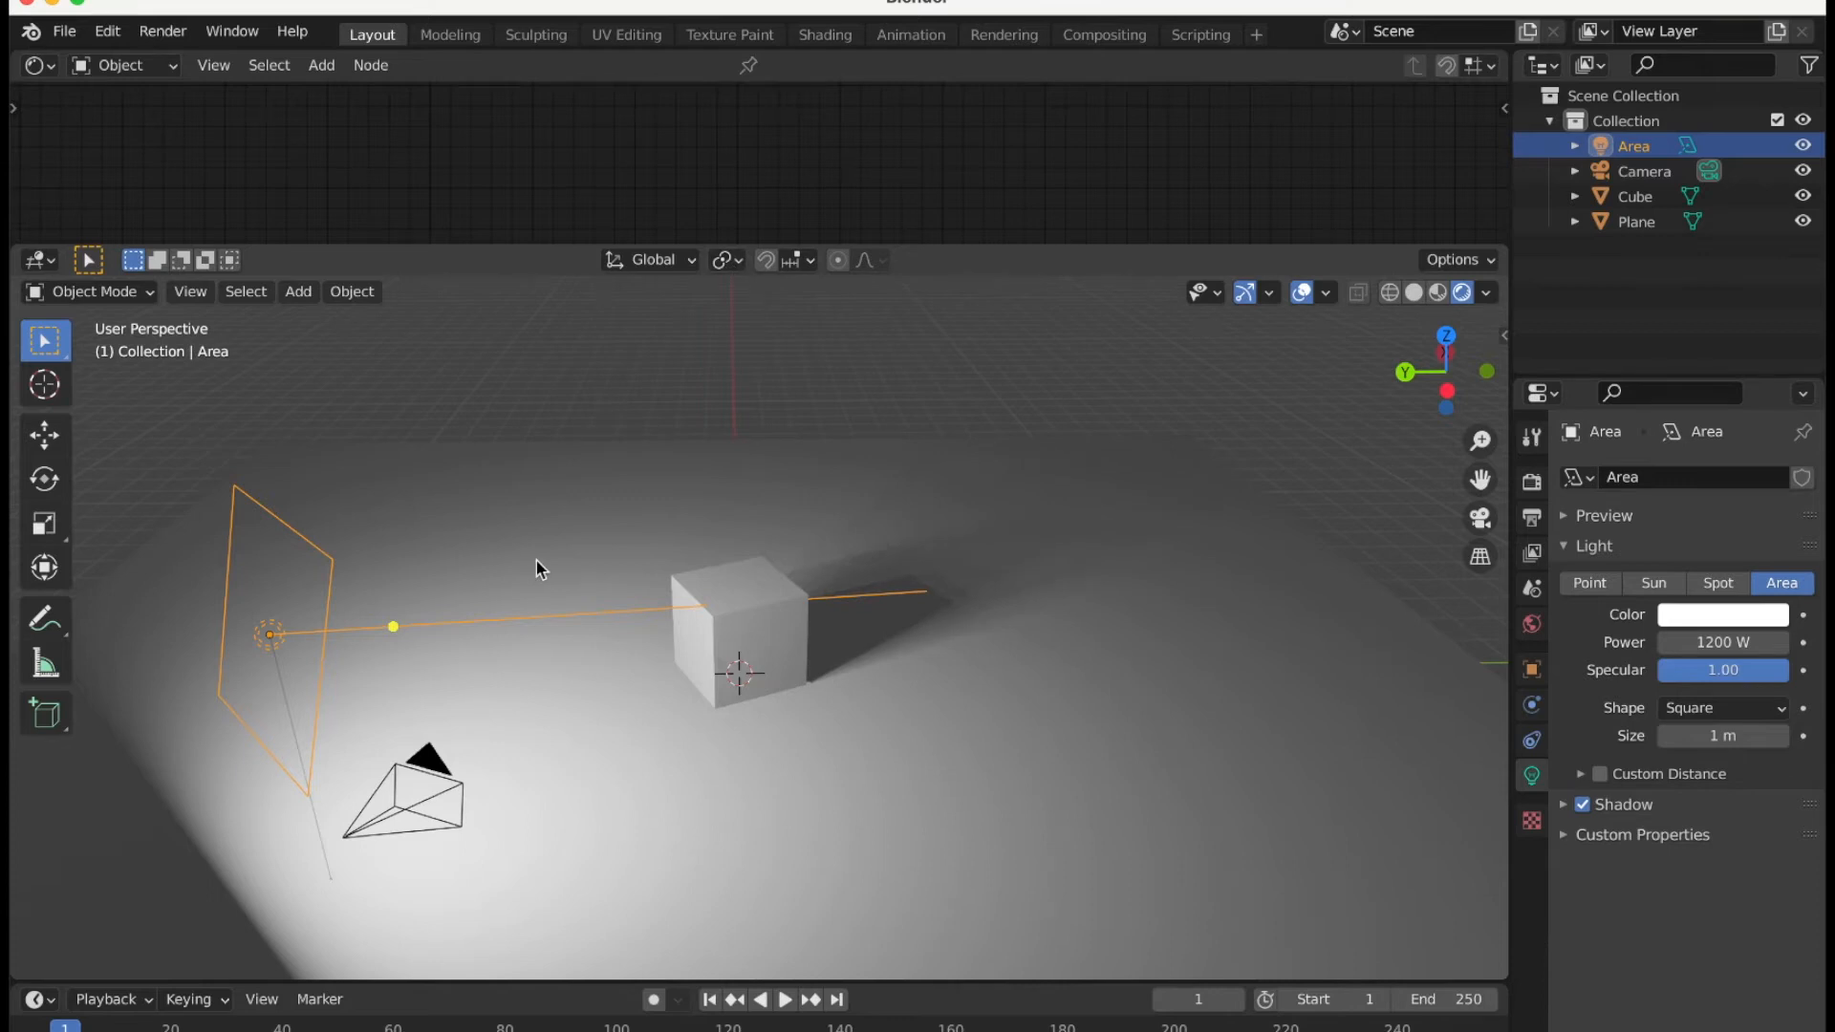
{"action": "key", "text": "shift+d"}
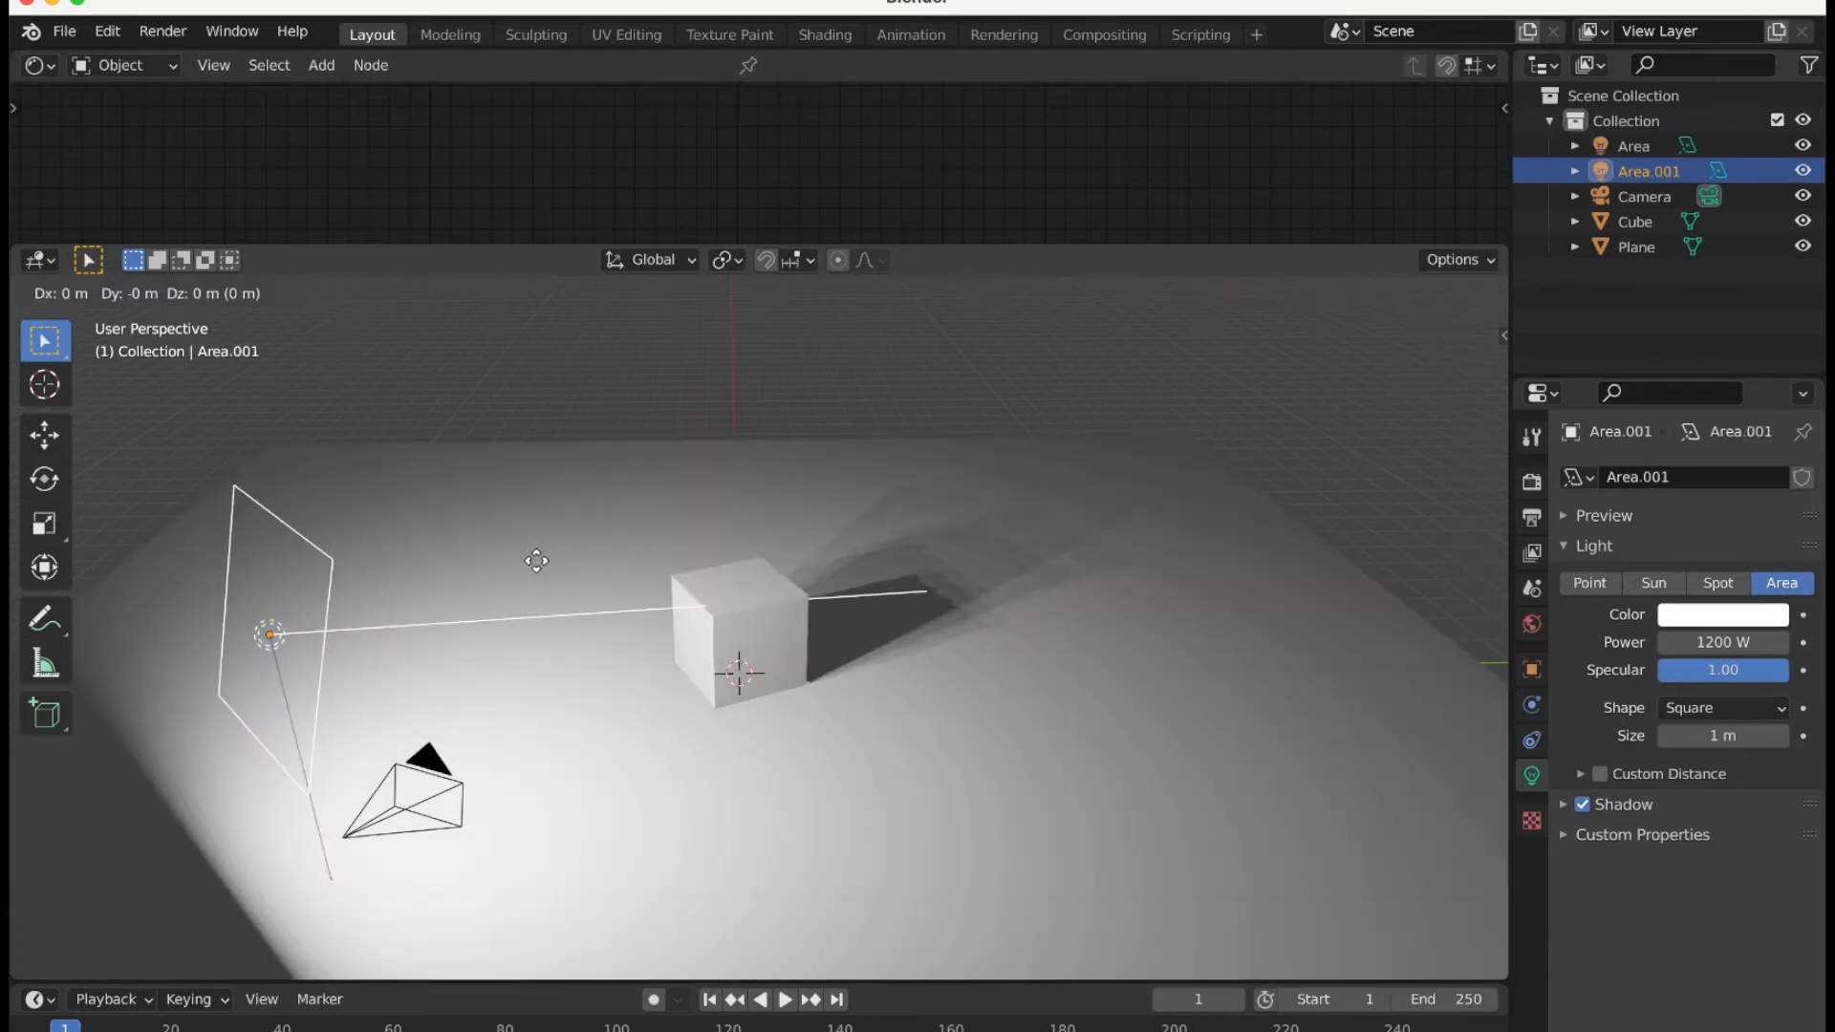
{"action": "right_click", "coordinate": [536, 560]}
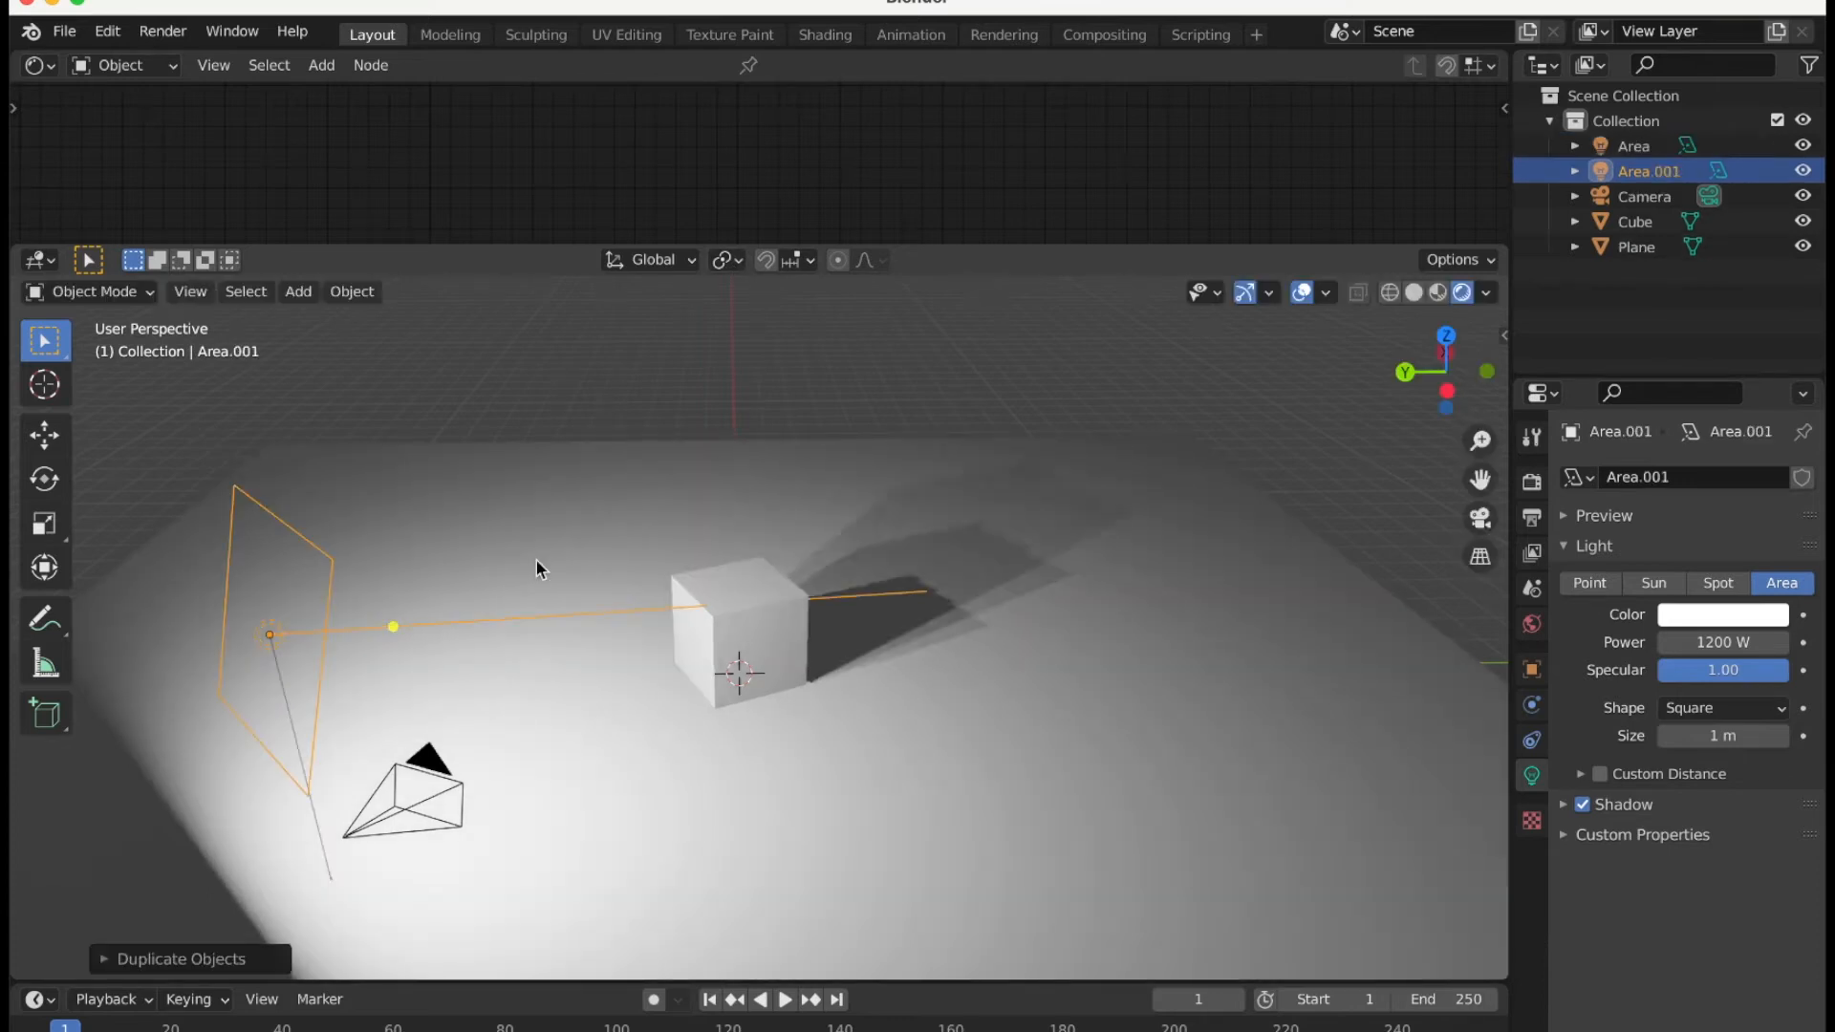
{"action": "left_click", "coordinate": [1646, 195]}
{"action": "left_click", "coordinate": [1648, 174]}
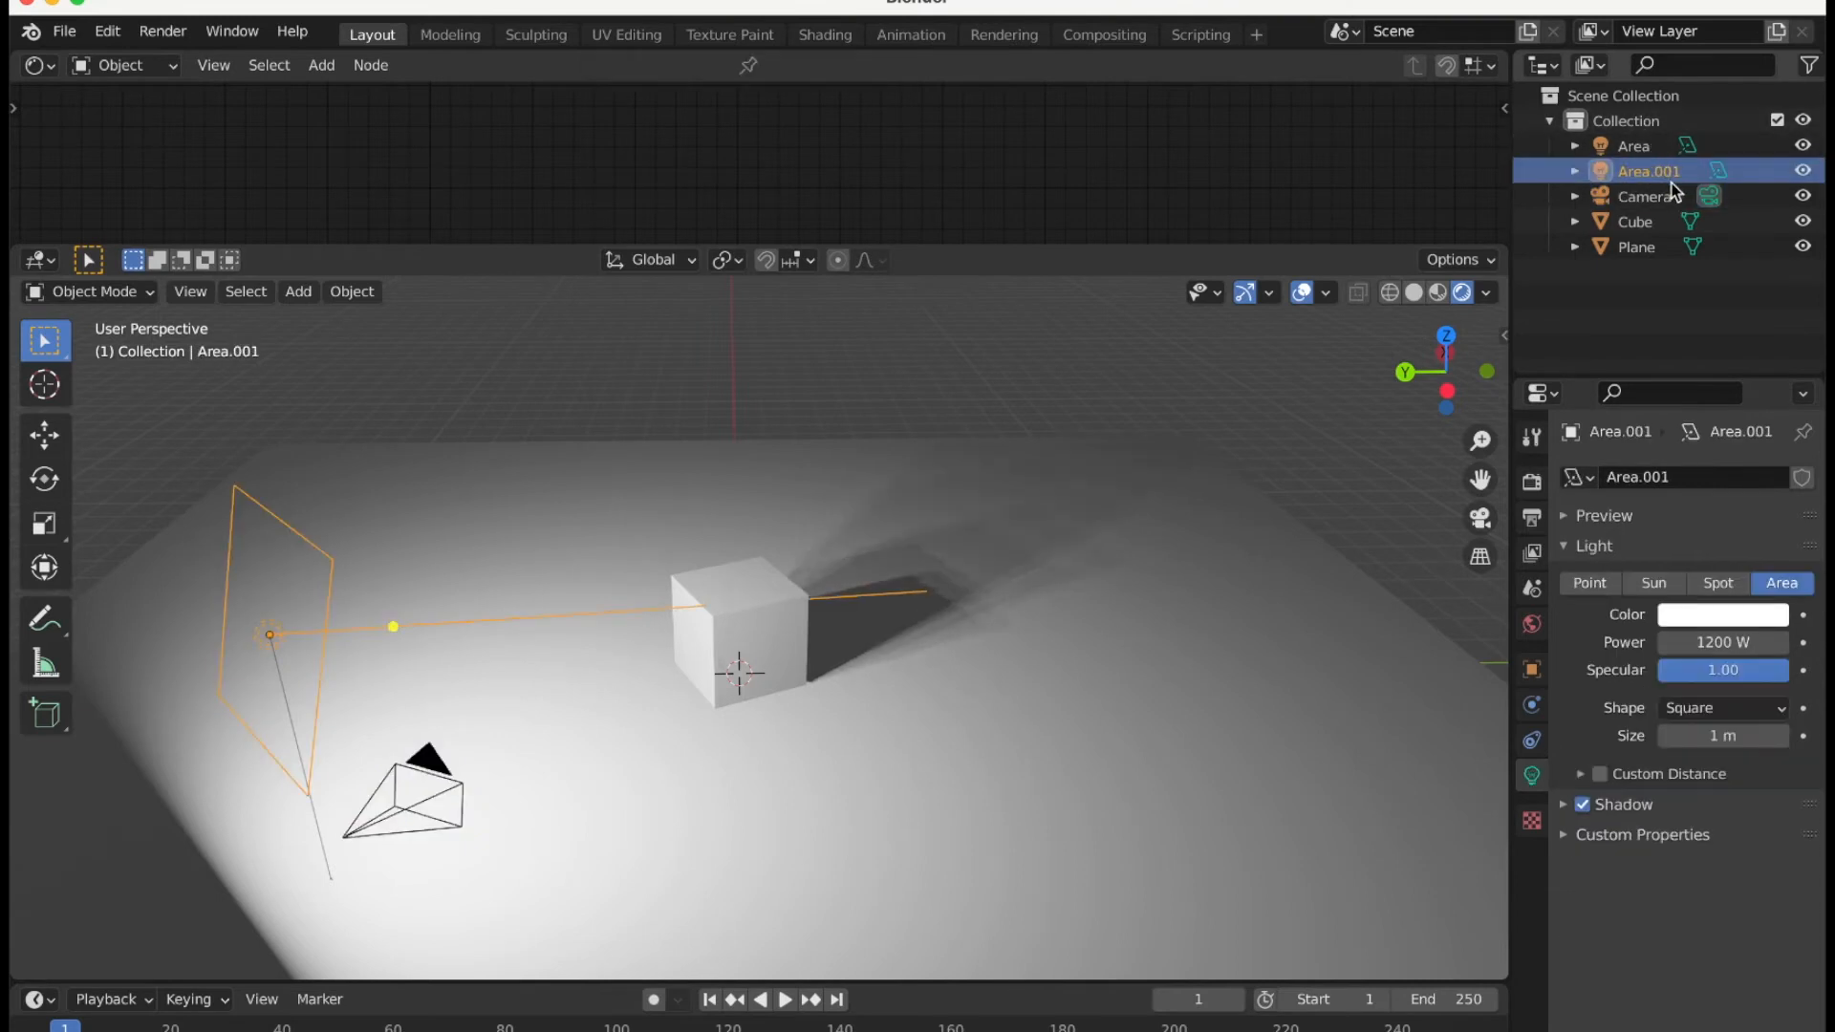
Set the transform pivot point to 3D Cursor and rotate the duplicated light around global Z to the opposite side of the camera.
{"action": "left_click", "coordinate": [743, 271]}
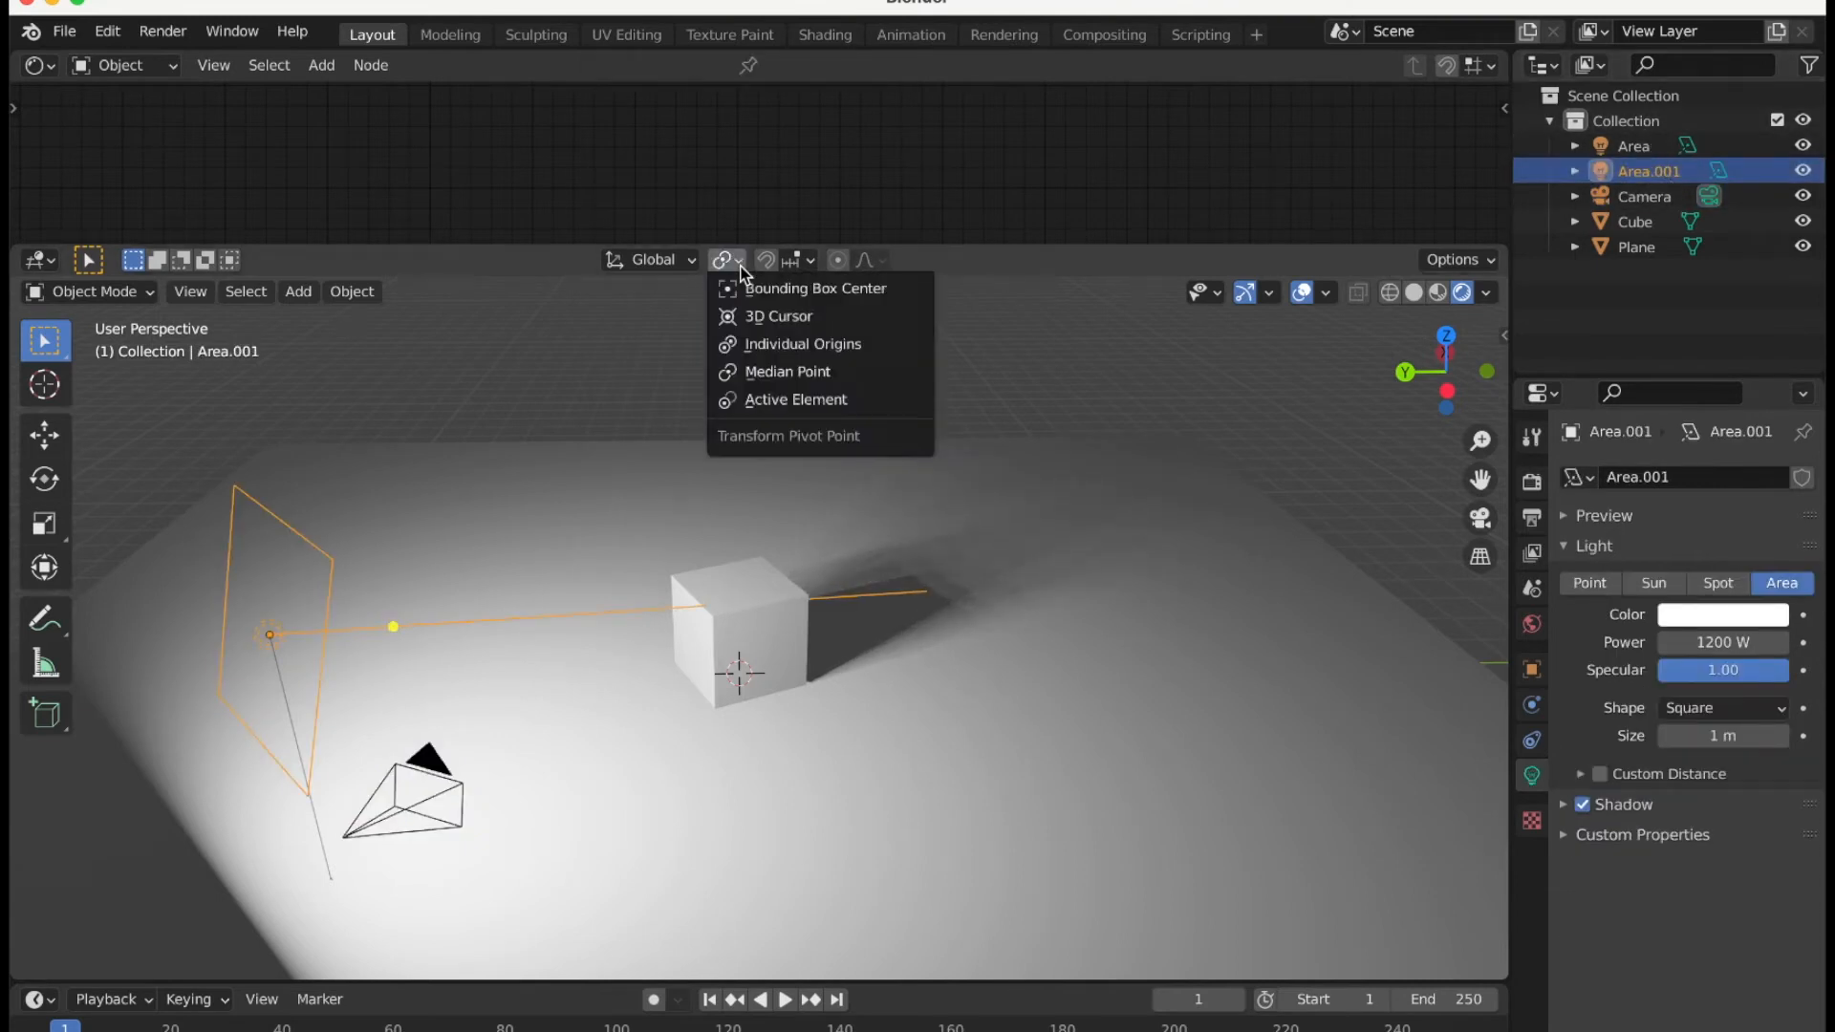
{"action": "left_click", "coordinate": [761, 323]}
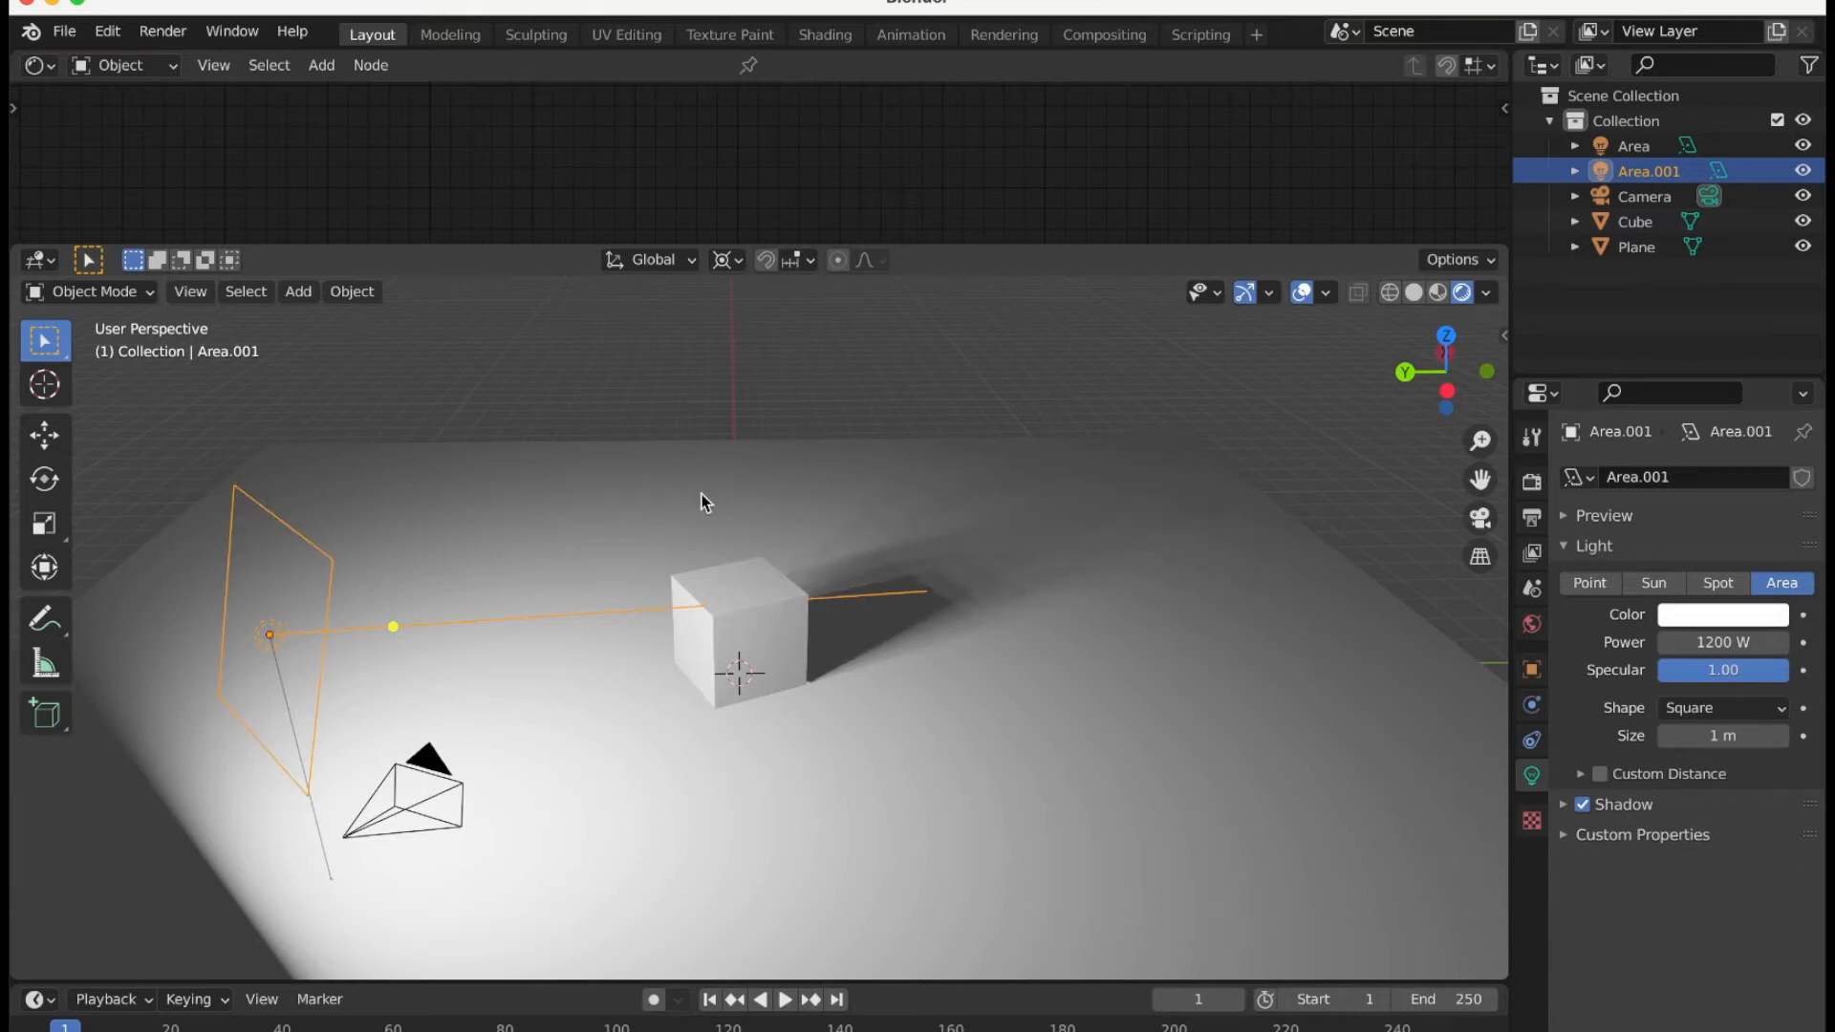
{"action": "key", "text": "r"}
{"action": "key", "text": "z"}
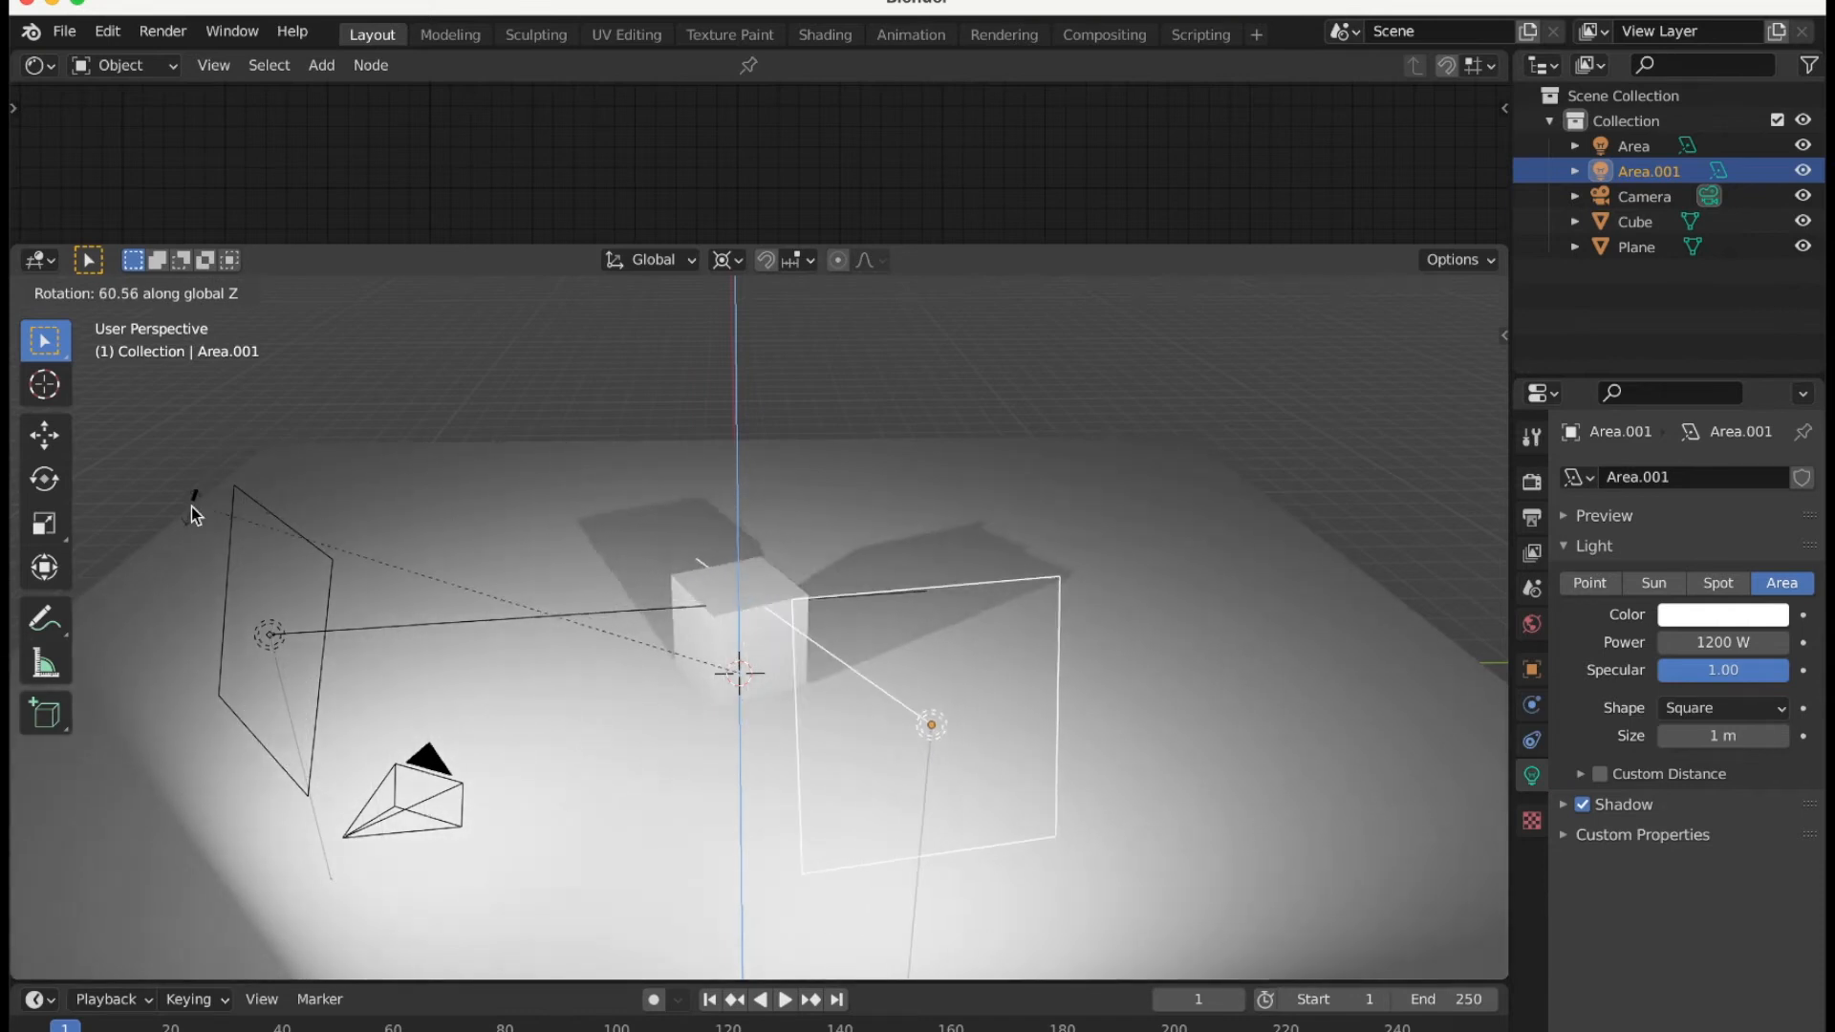
{"action": "left_click", "coordinate": [151, 564]}
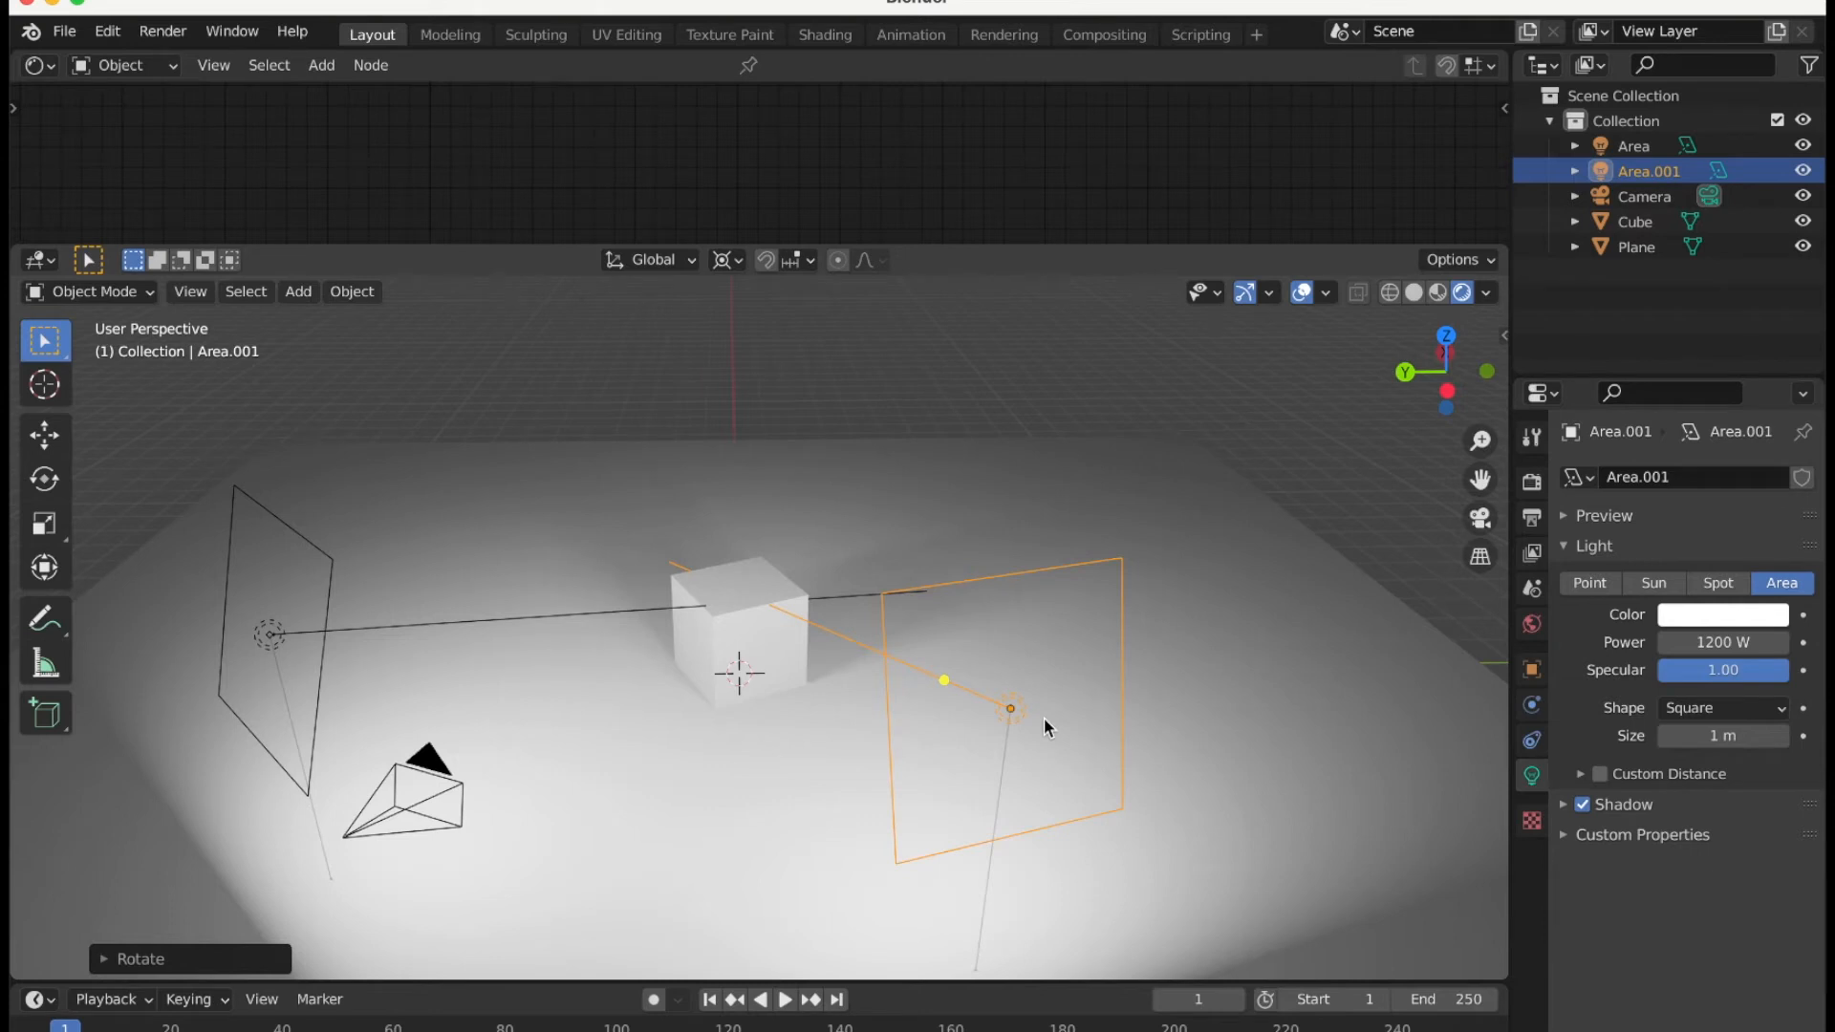
Set the duplicated light's power to 220 W and check the lighting through the camera.
{"action": "left_click", "coordinate": [1708, 643]}
{"action": "type", "text": "220"}
{"action": "key", "text": "Return"}
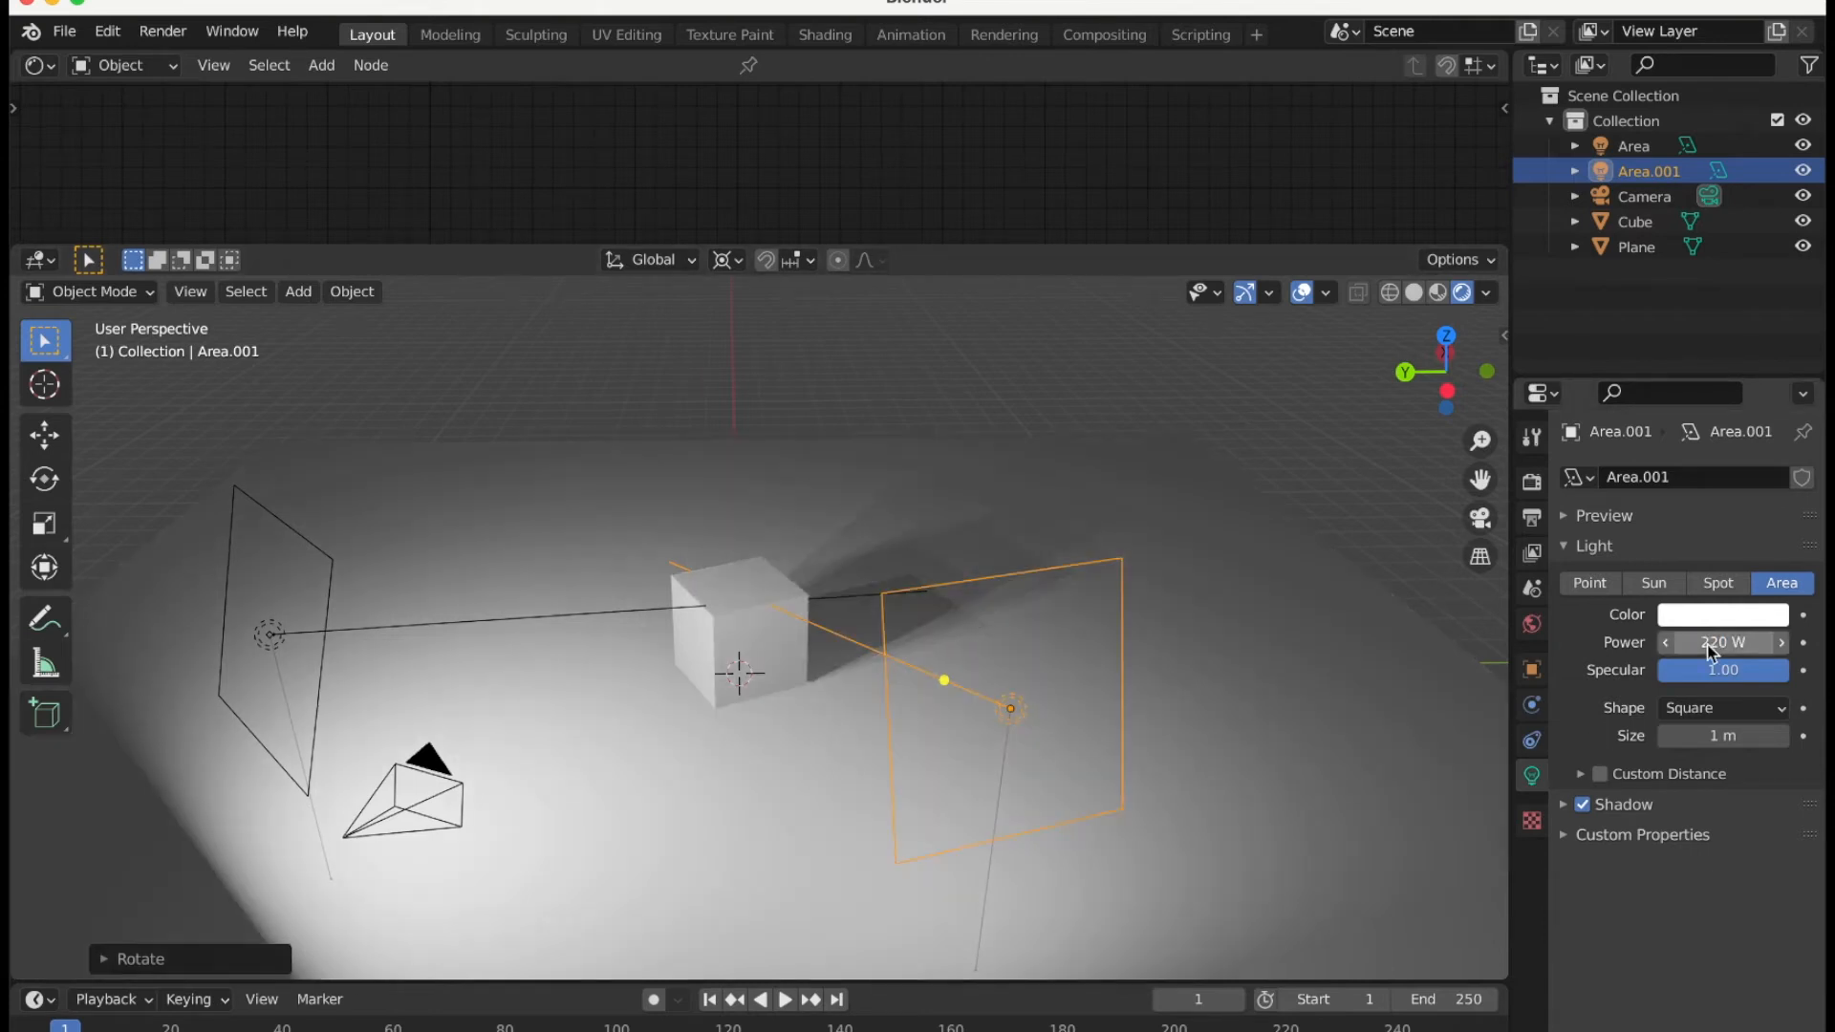
{"action": "left_click", "coordinate": [1481, 518]}
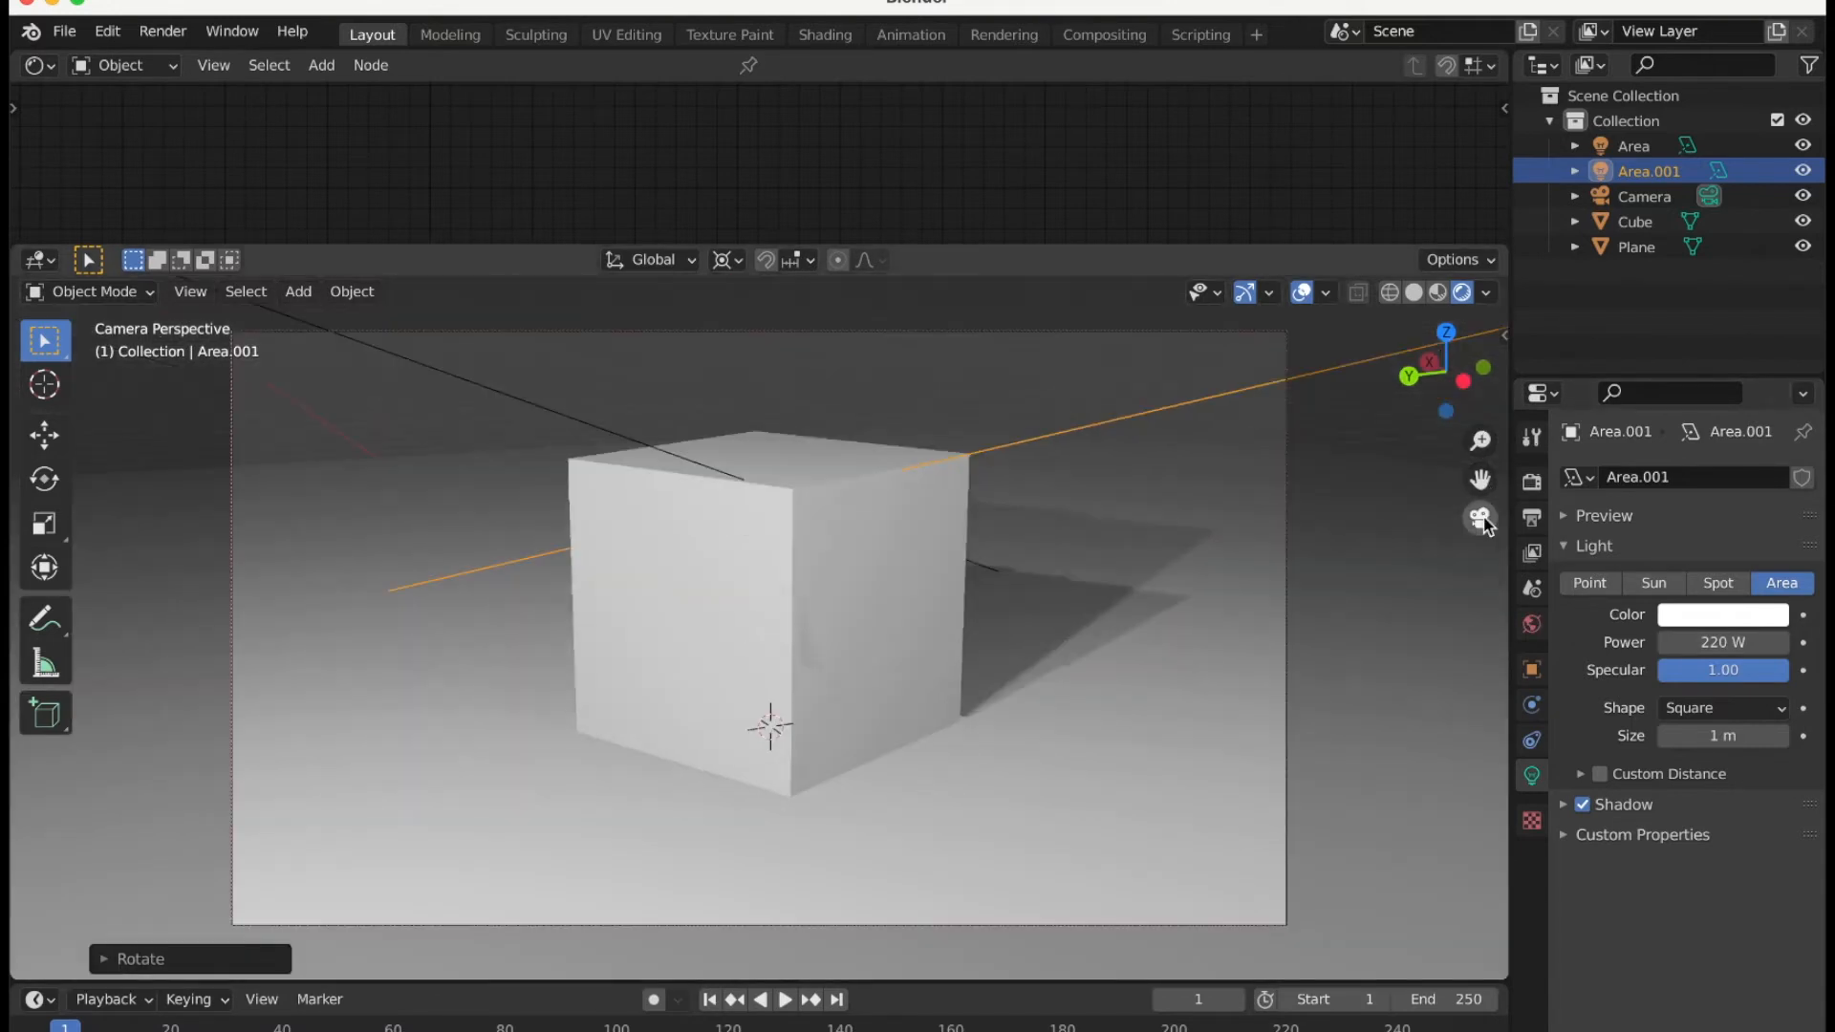
Hide and show the fill light to compare its effect, and set its power to 330 W.
{"action": "left_click", "coordinate": [1803, 171]}
{"action": "left_click", "coordinate": [1803, 171]}
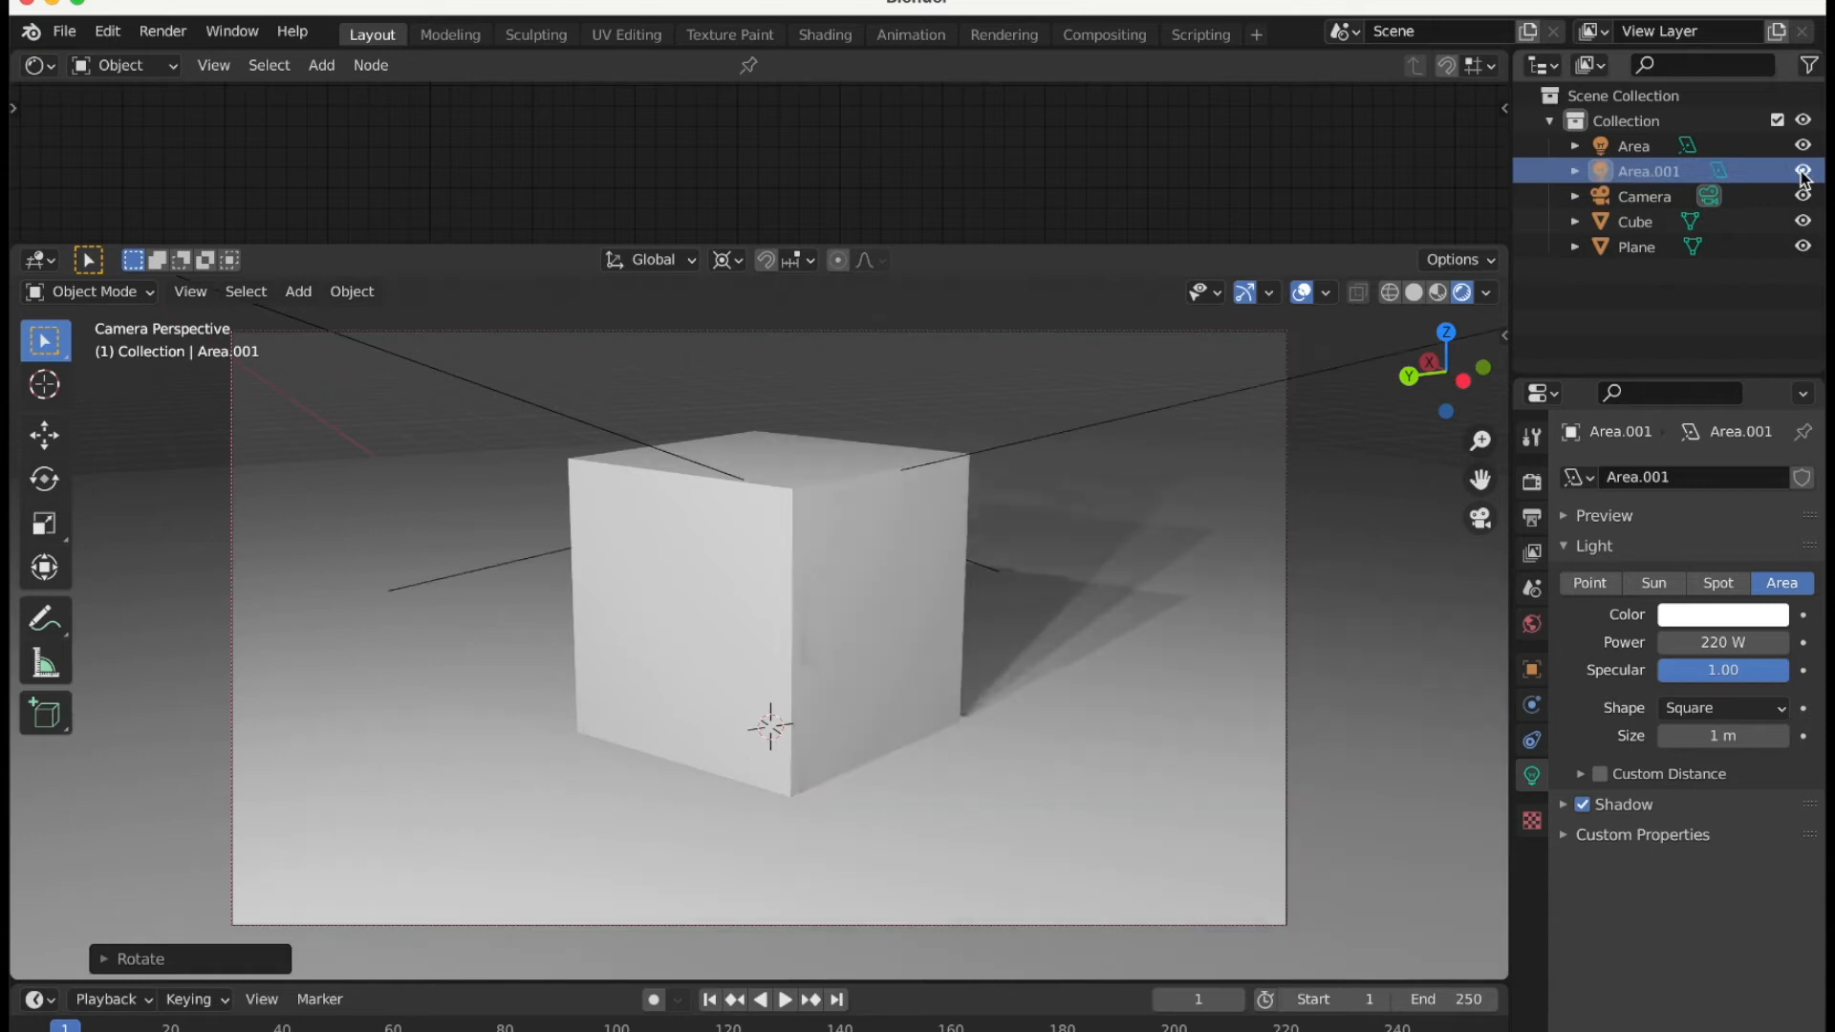
{"action": "left_click", "coordinate": [1726, 641]}
{"action": "type", "text": "330"}
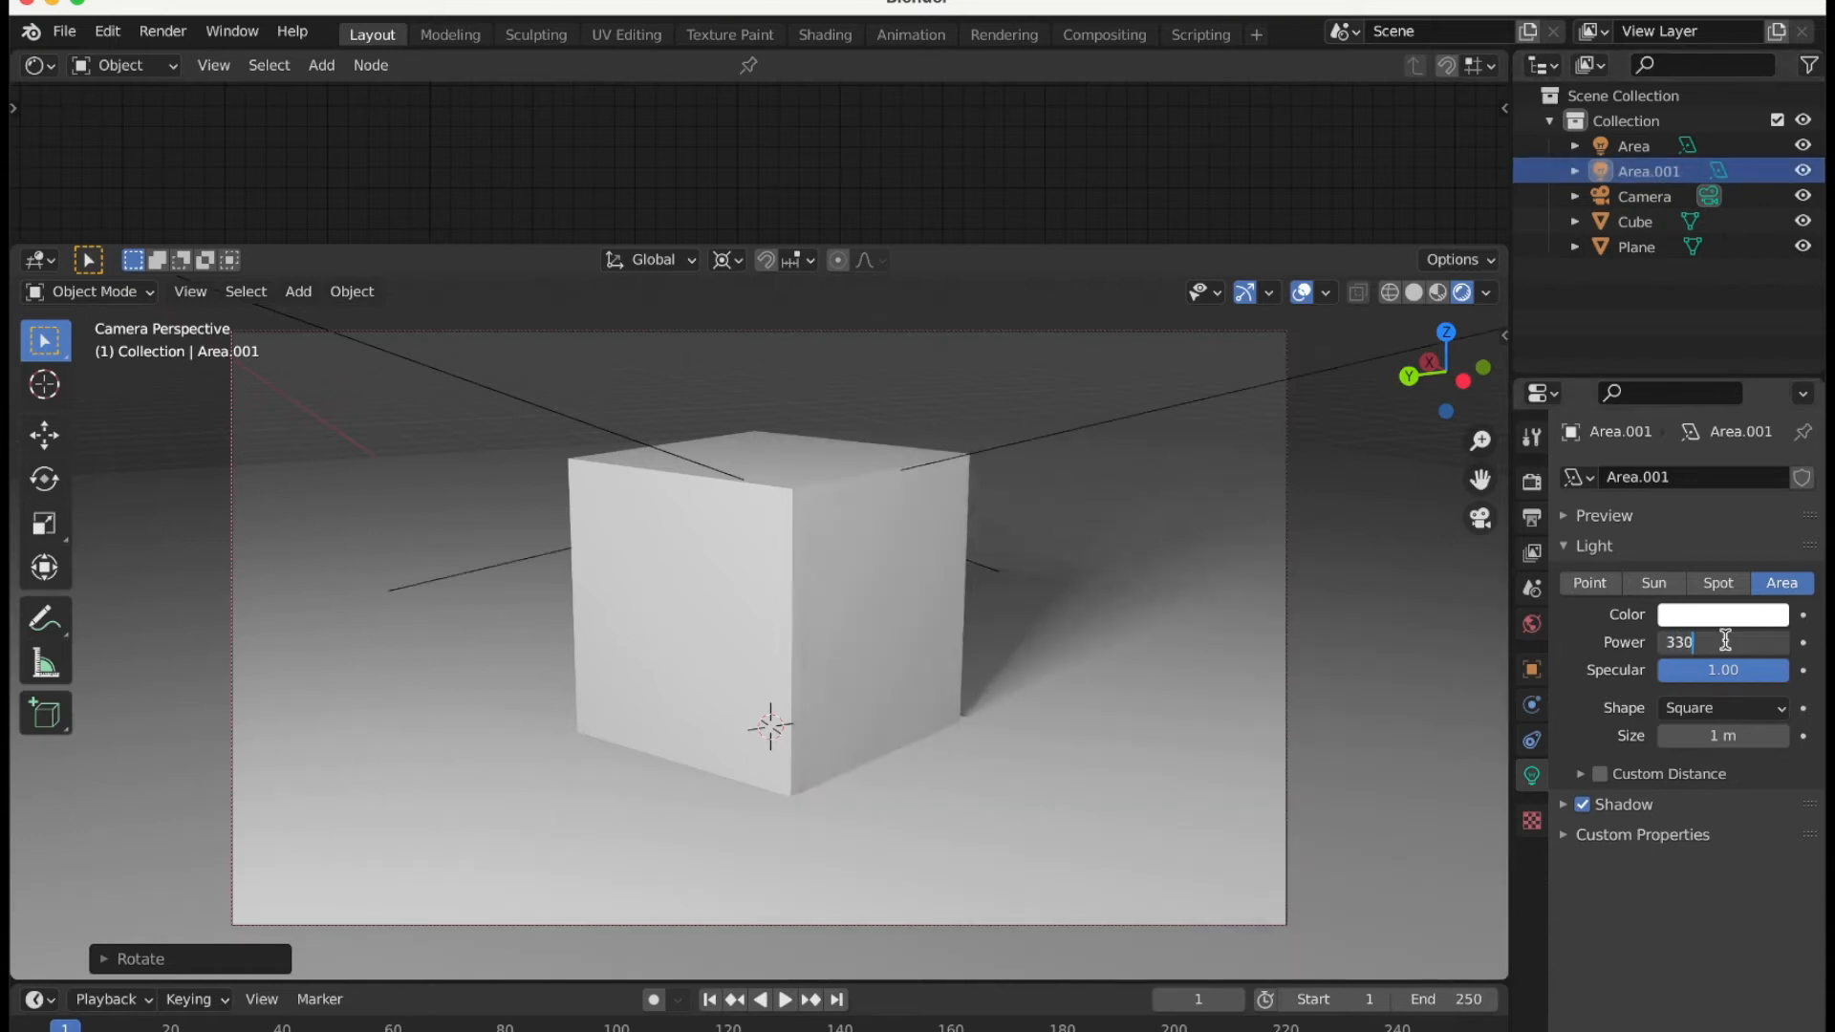
{"action": "key", "text": "Return"}
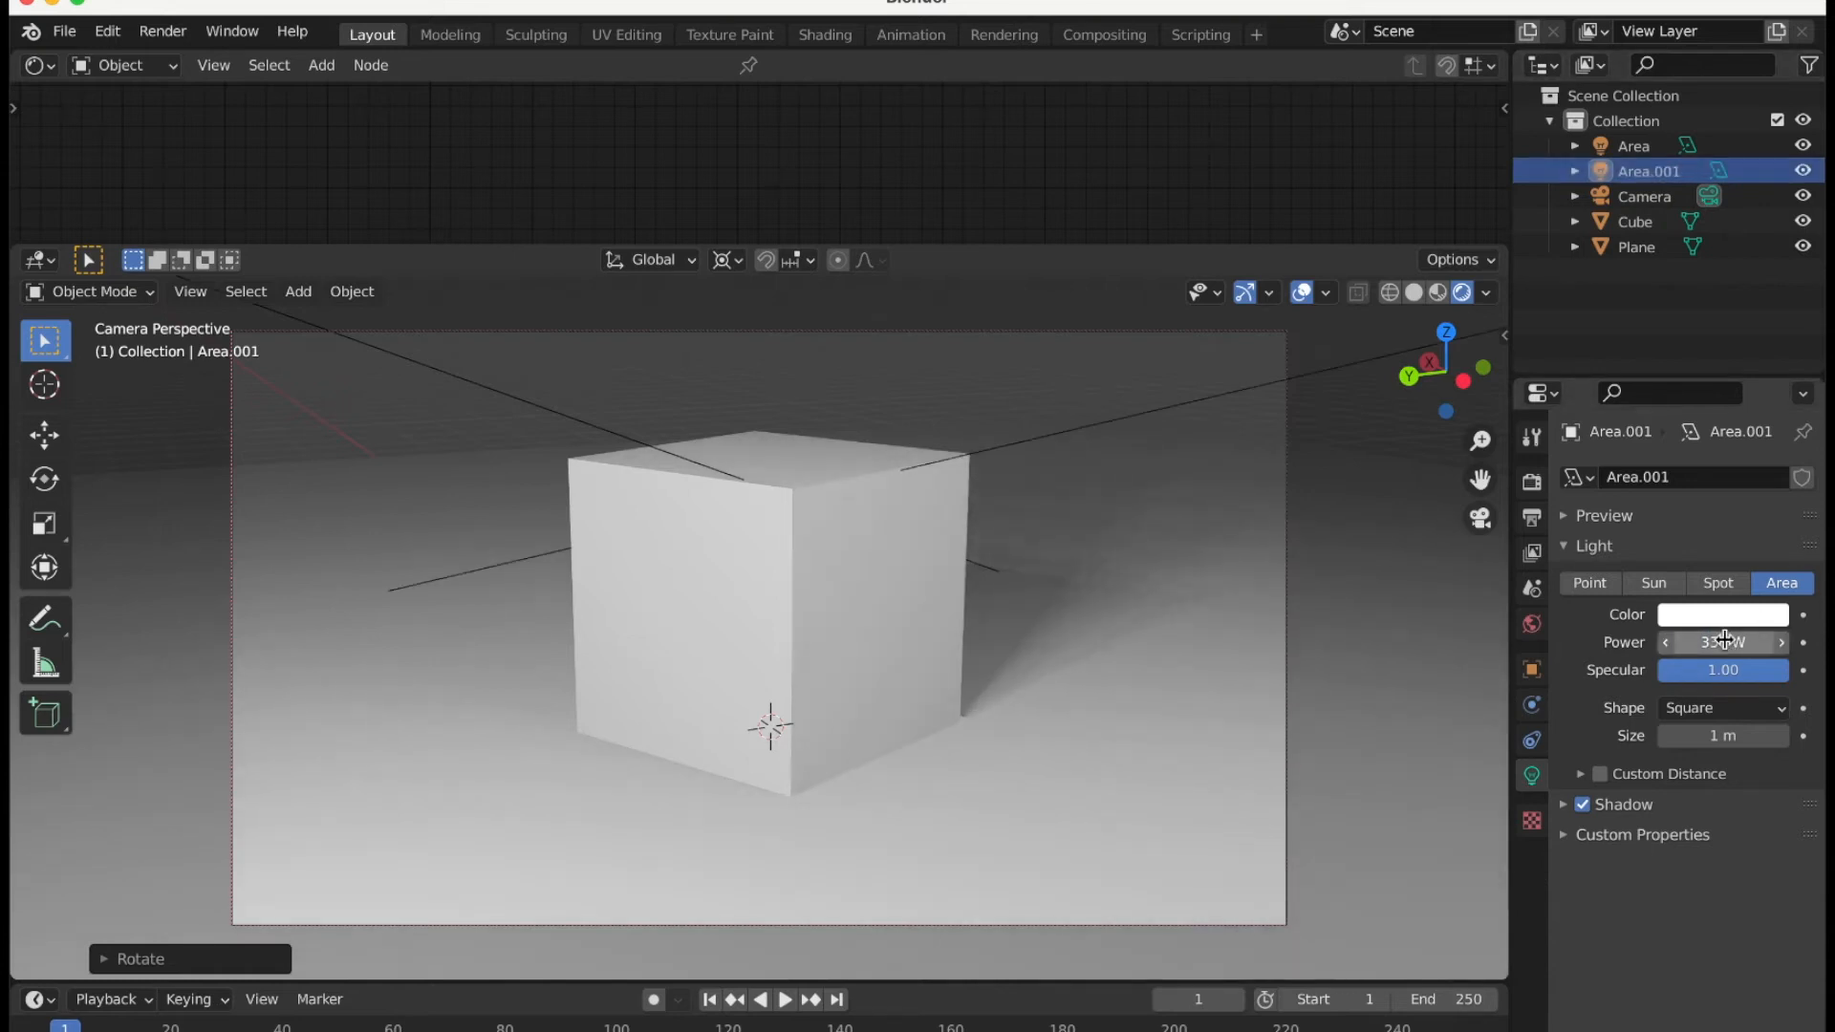
Set the key light's power to 2000 W, and compare the lighting with the fill light hidden and shown.
{"action": "left_click", "coordinate": [1633, 145]}
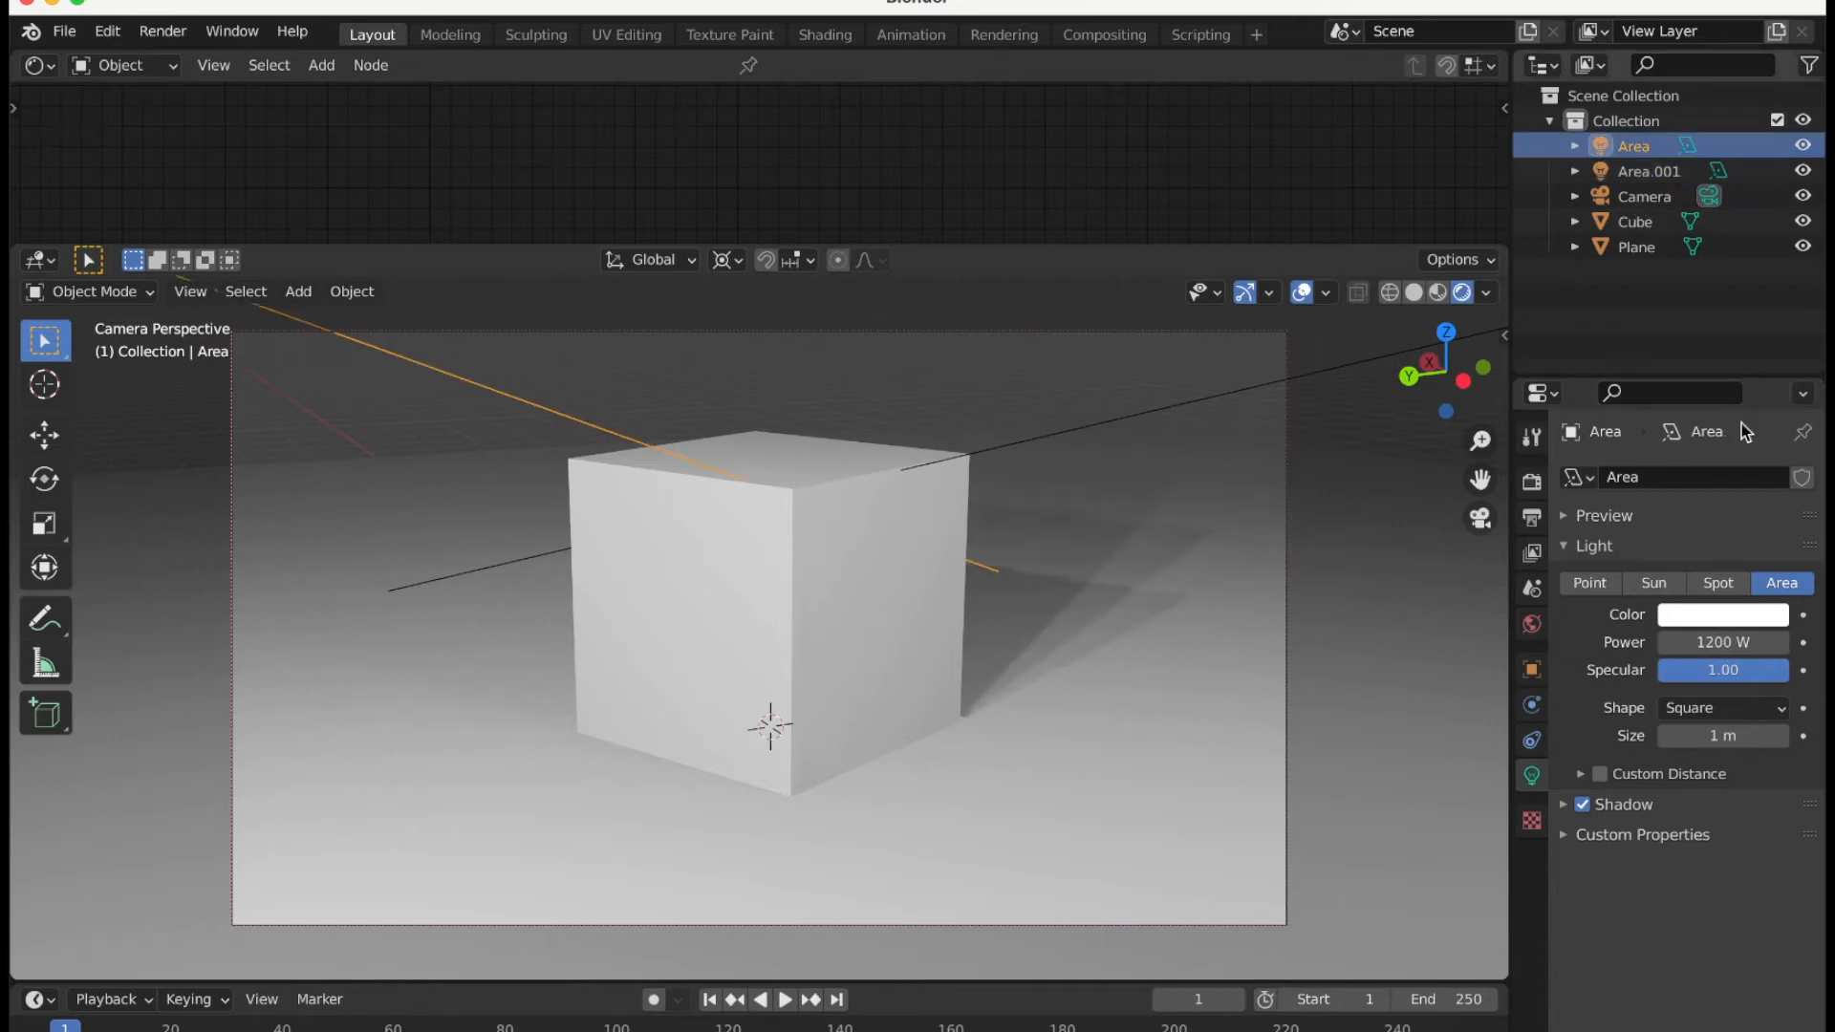
{"action": "left_click", "coordinate": [1722, 641]}
{"action": "type", "text": "2"}
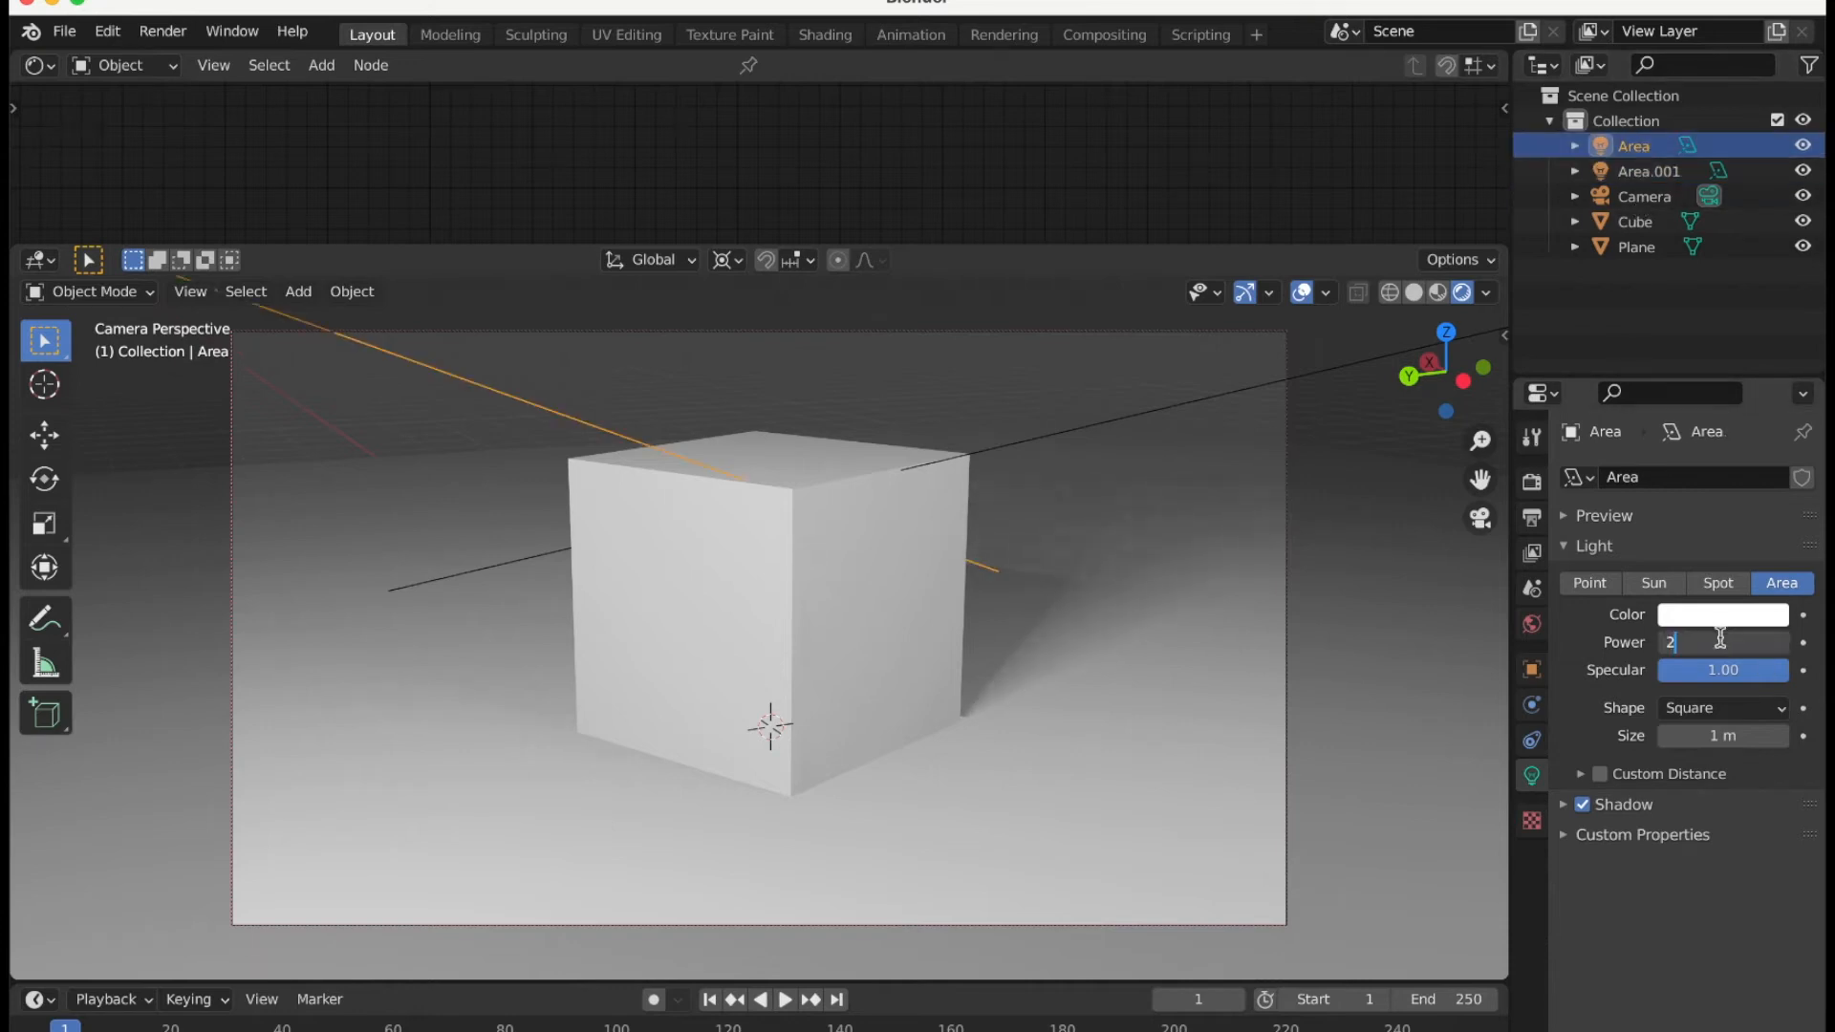
{"action": "type", "text": "000"}
{"action": "key", "text": "Return"}
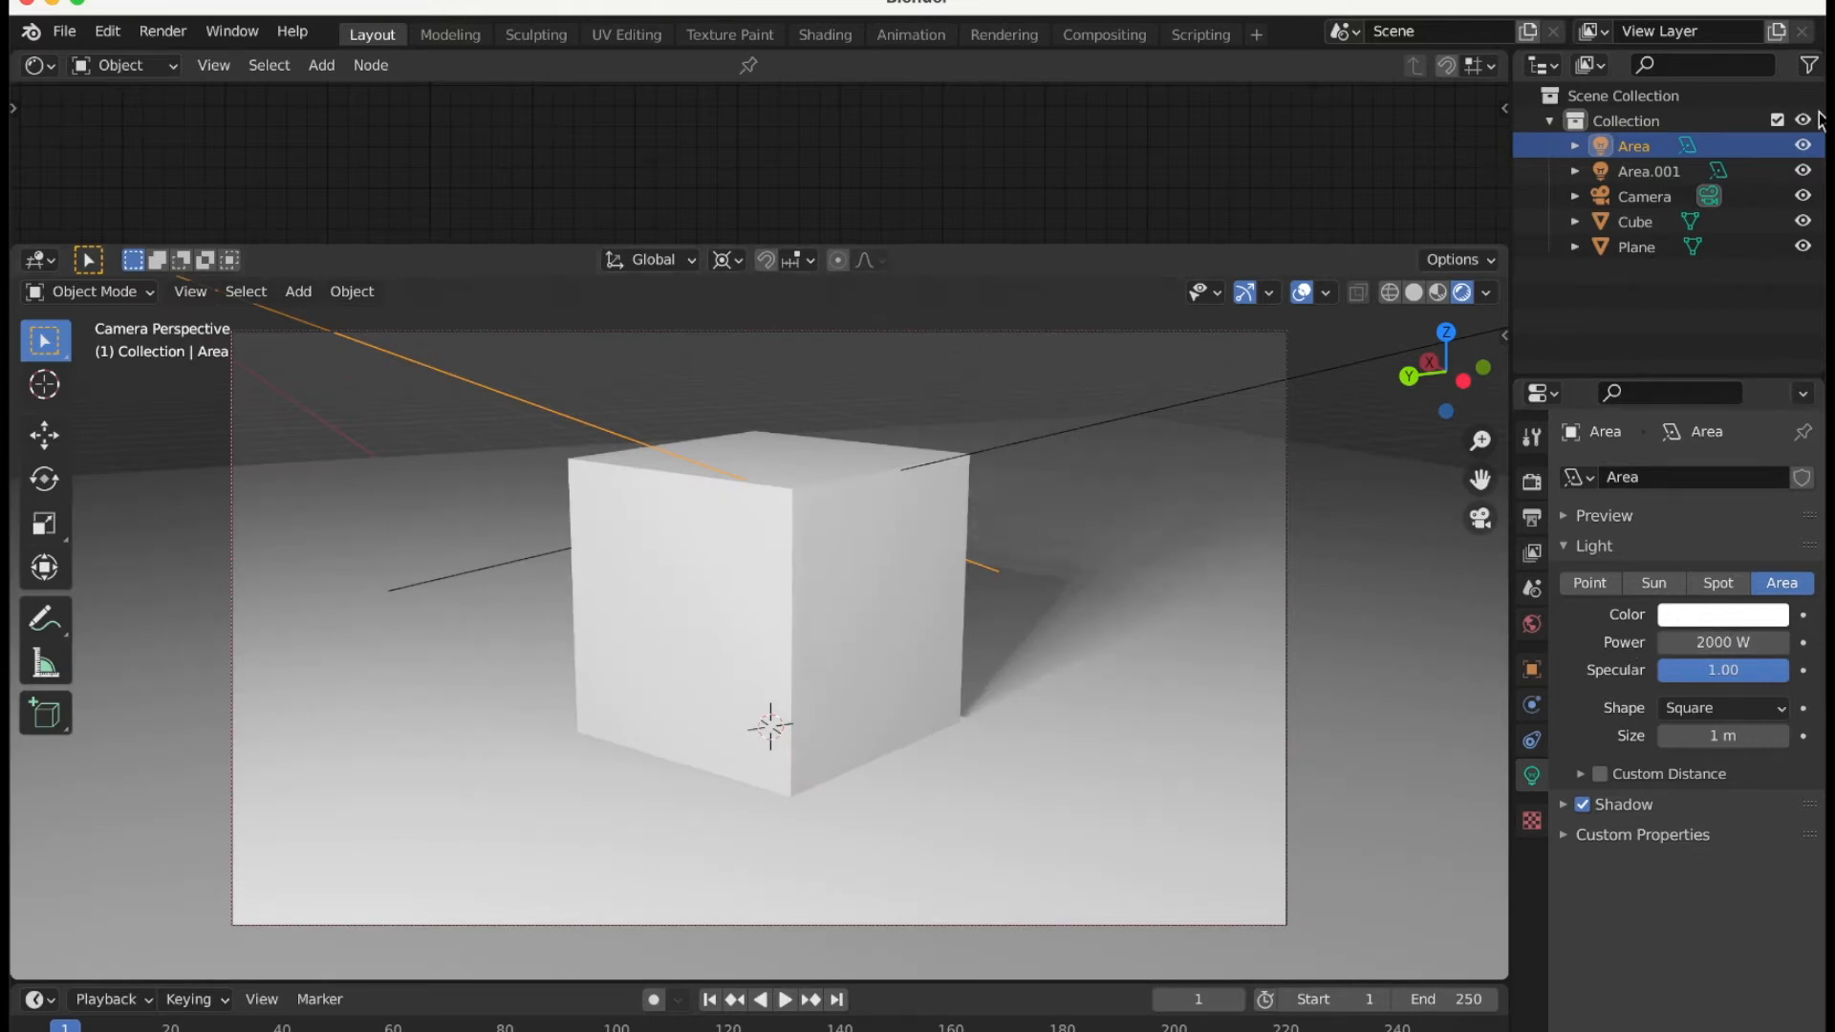
{"action": "left_click", "coordinate": [1802, 171]}
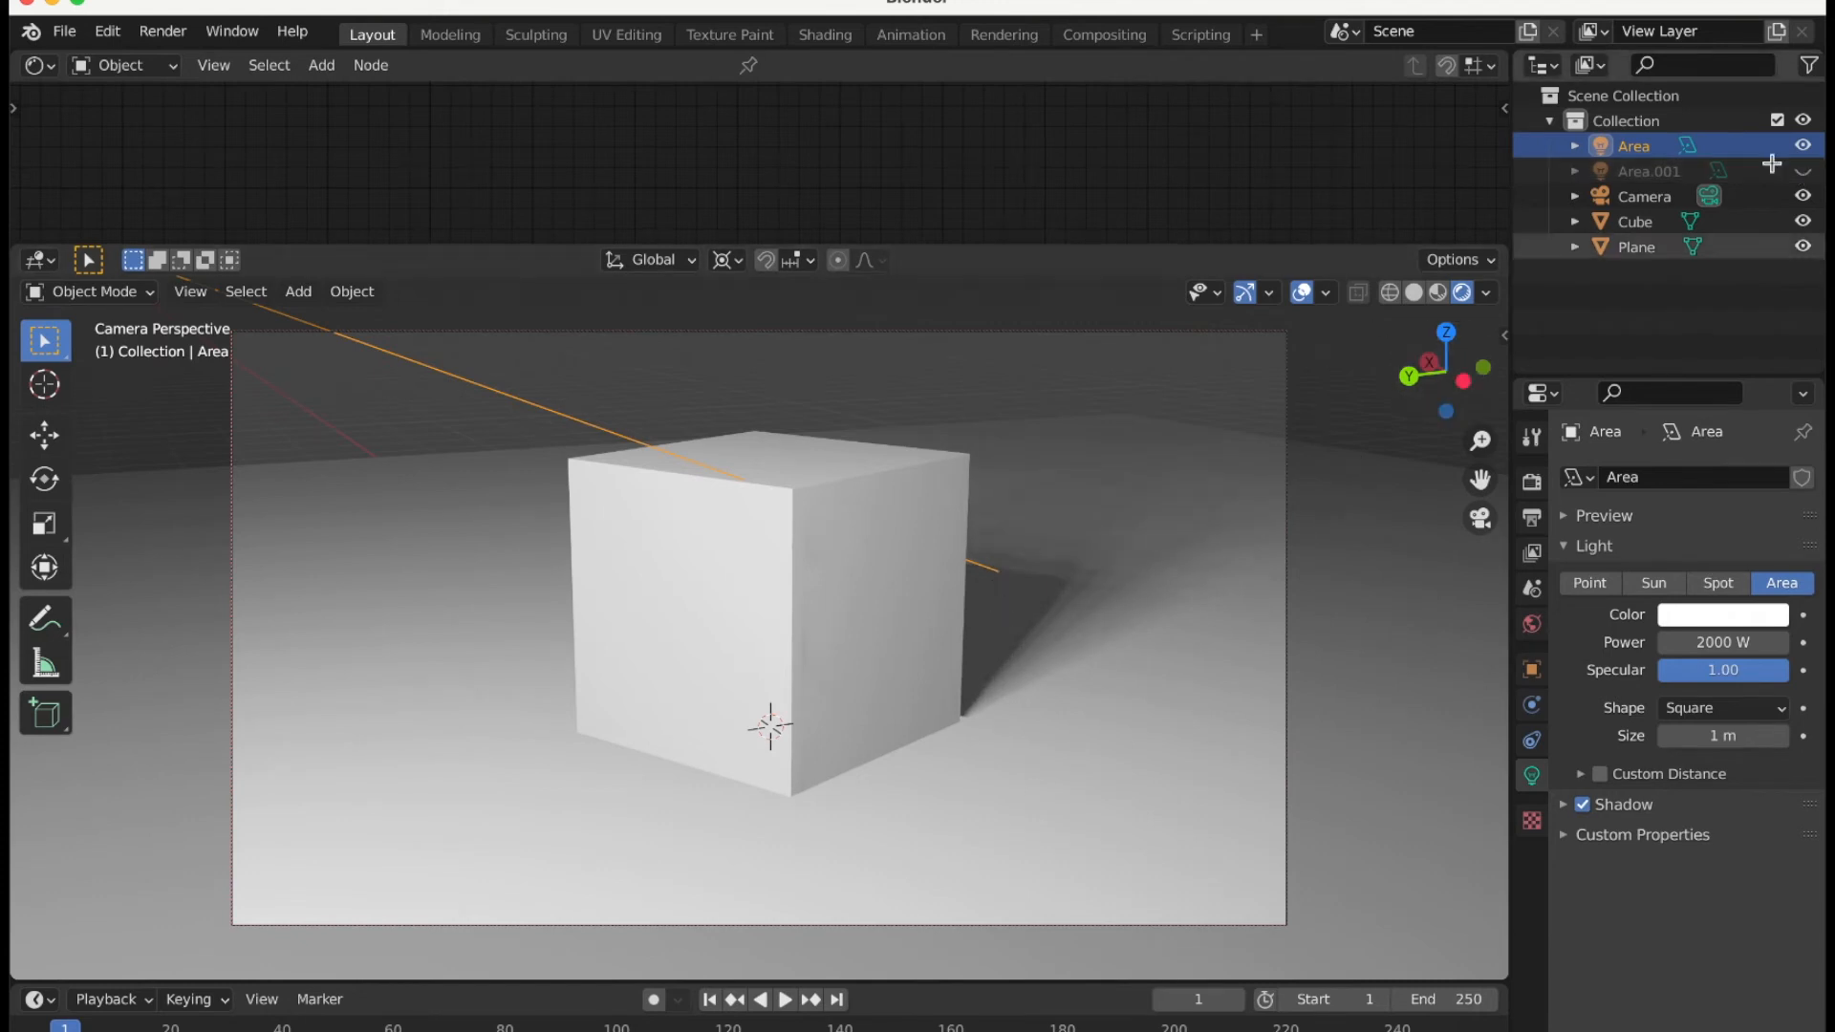
{"action": "left_click", "coordinate": [1805, 172]}
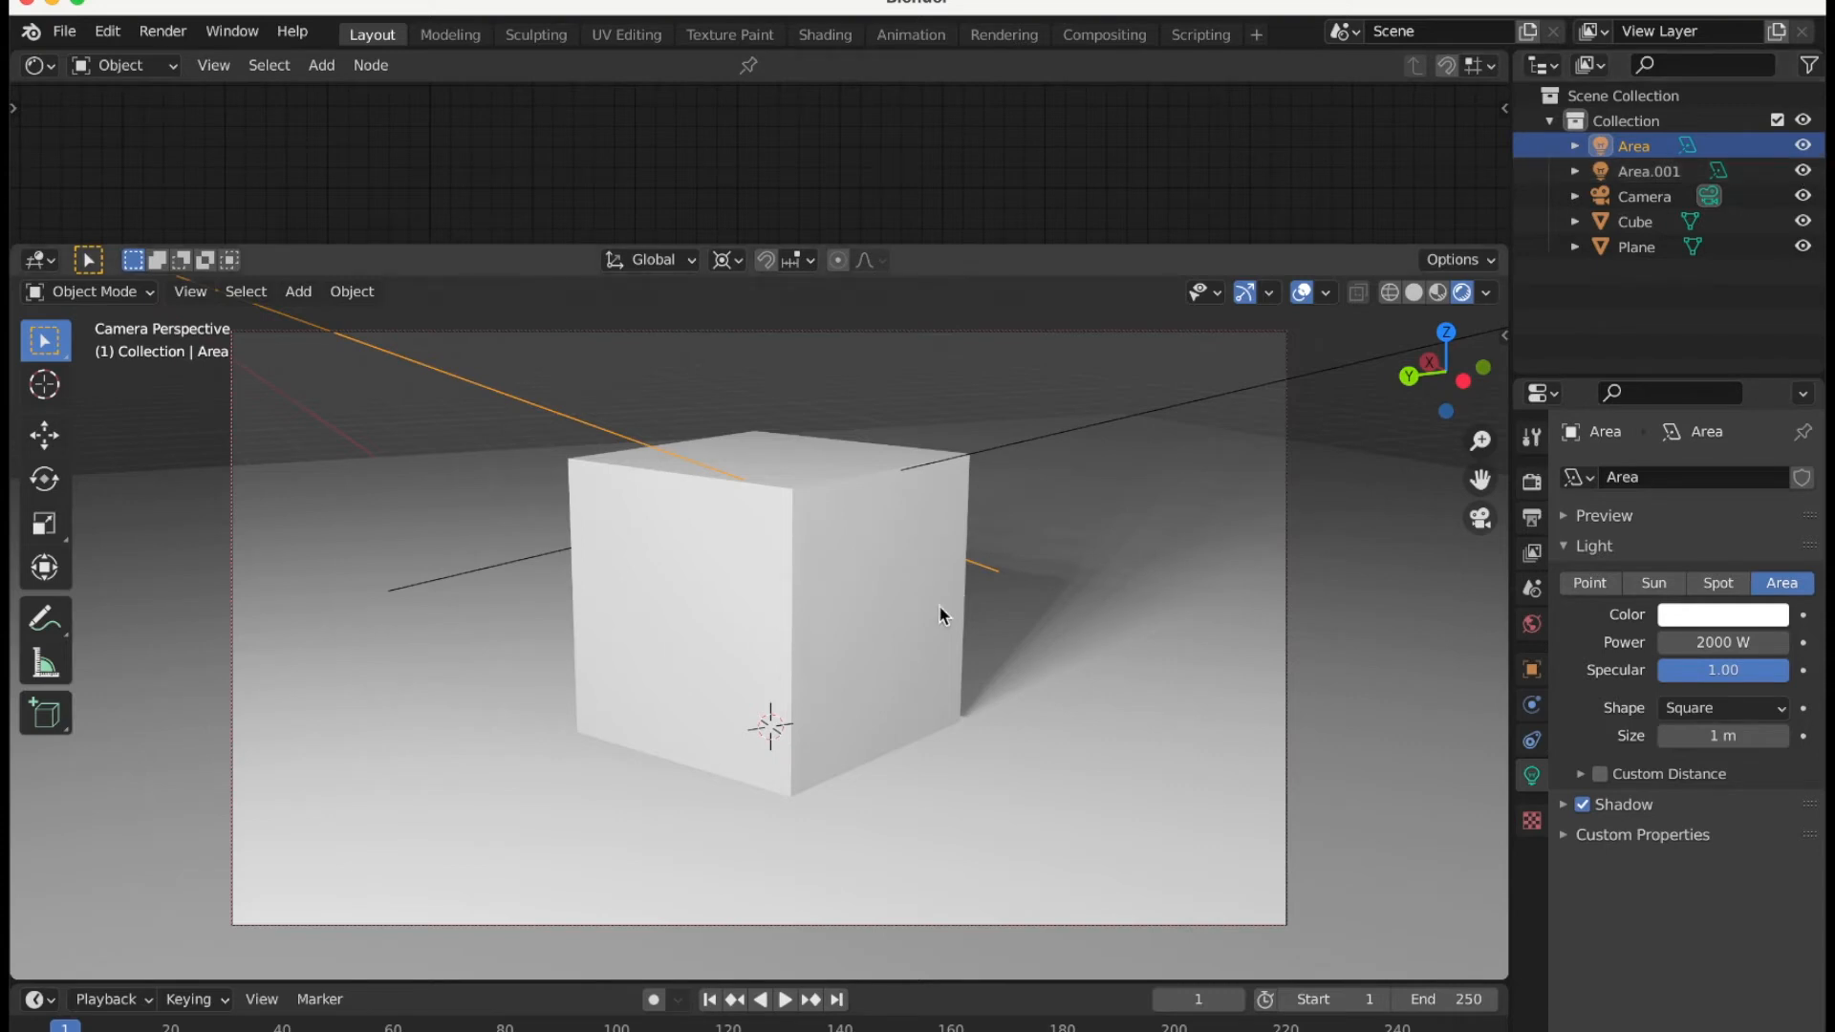
Leave the camera view, select the fill light and duplicate it in place.
{"action": "left_click", "coordinate": [1482, 519]}
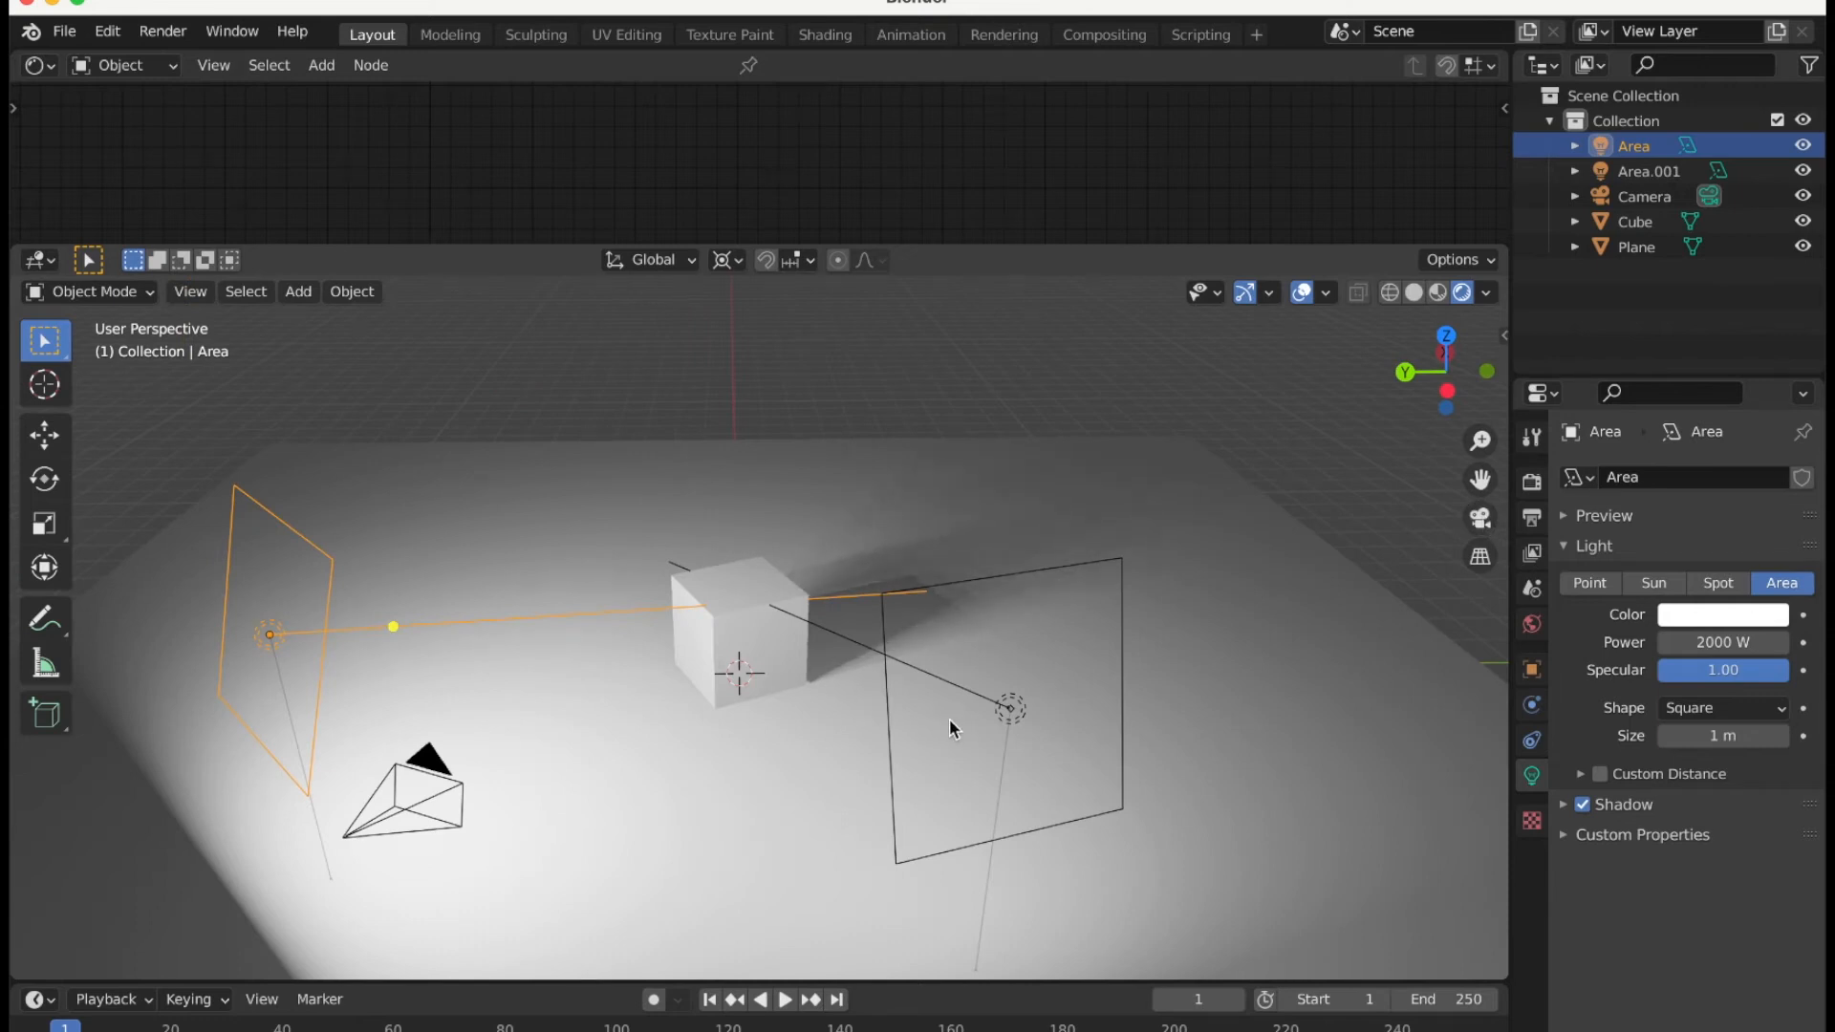
{"action": "left_click", "coordinate": [889, 707]}
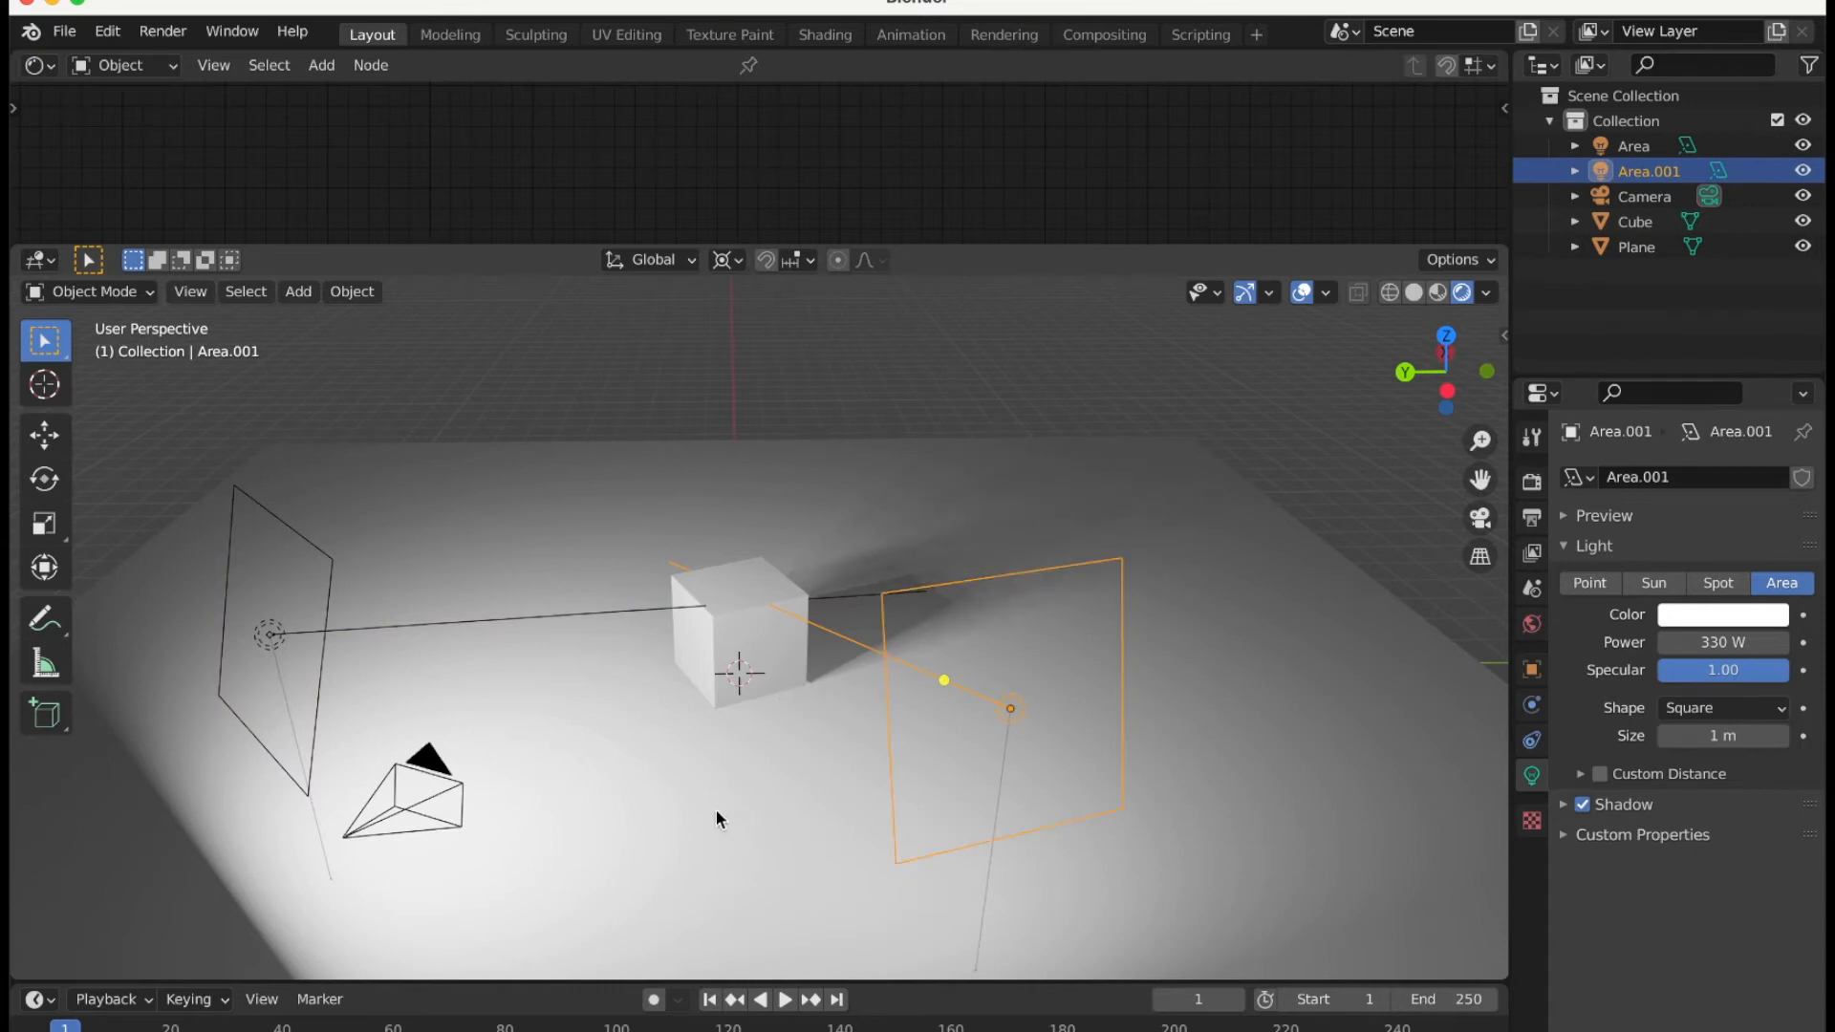
{"action": "key", "text": "shift+d"}
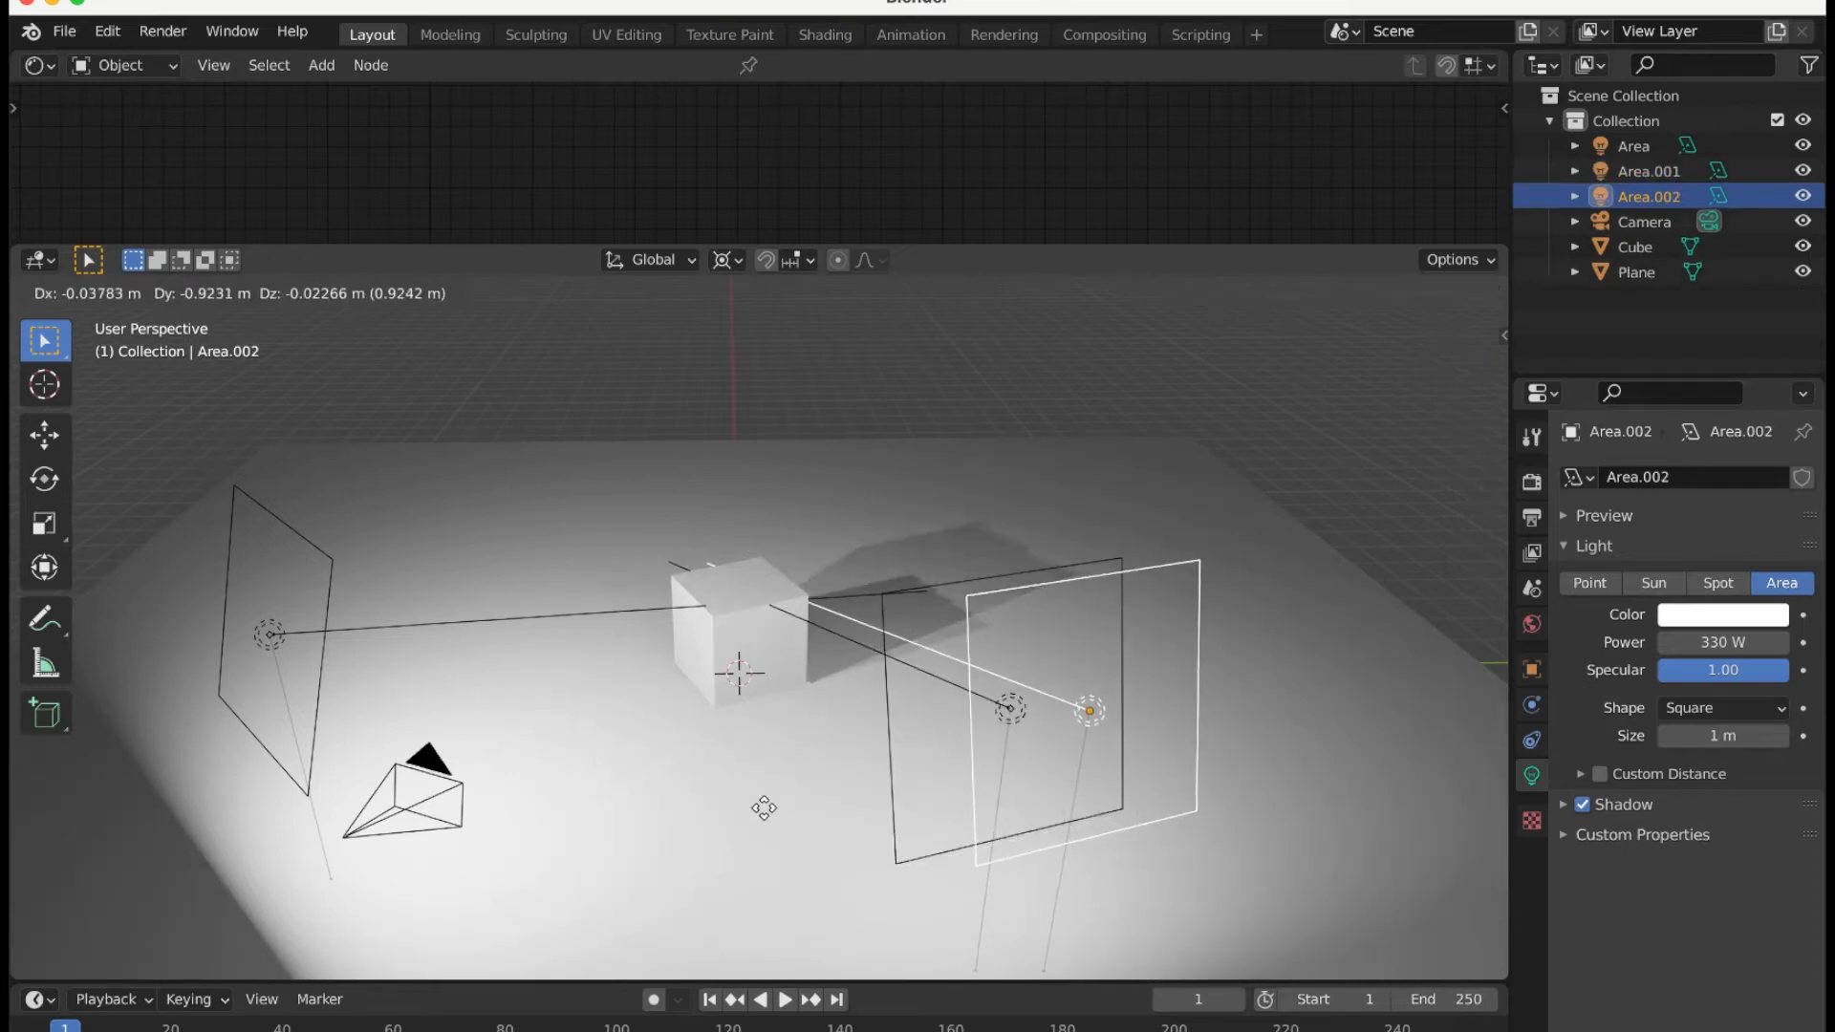
{"action": "left_click", "coordinate": [764, 814]}
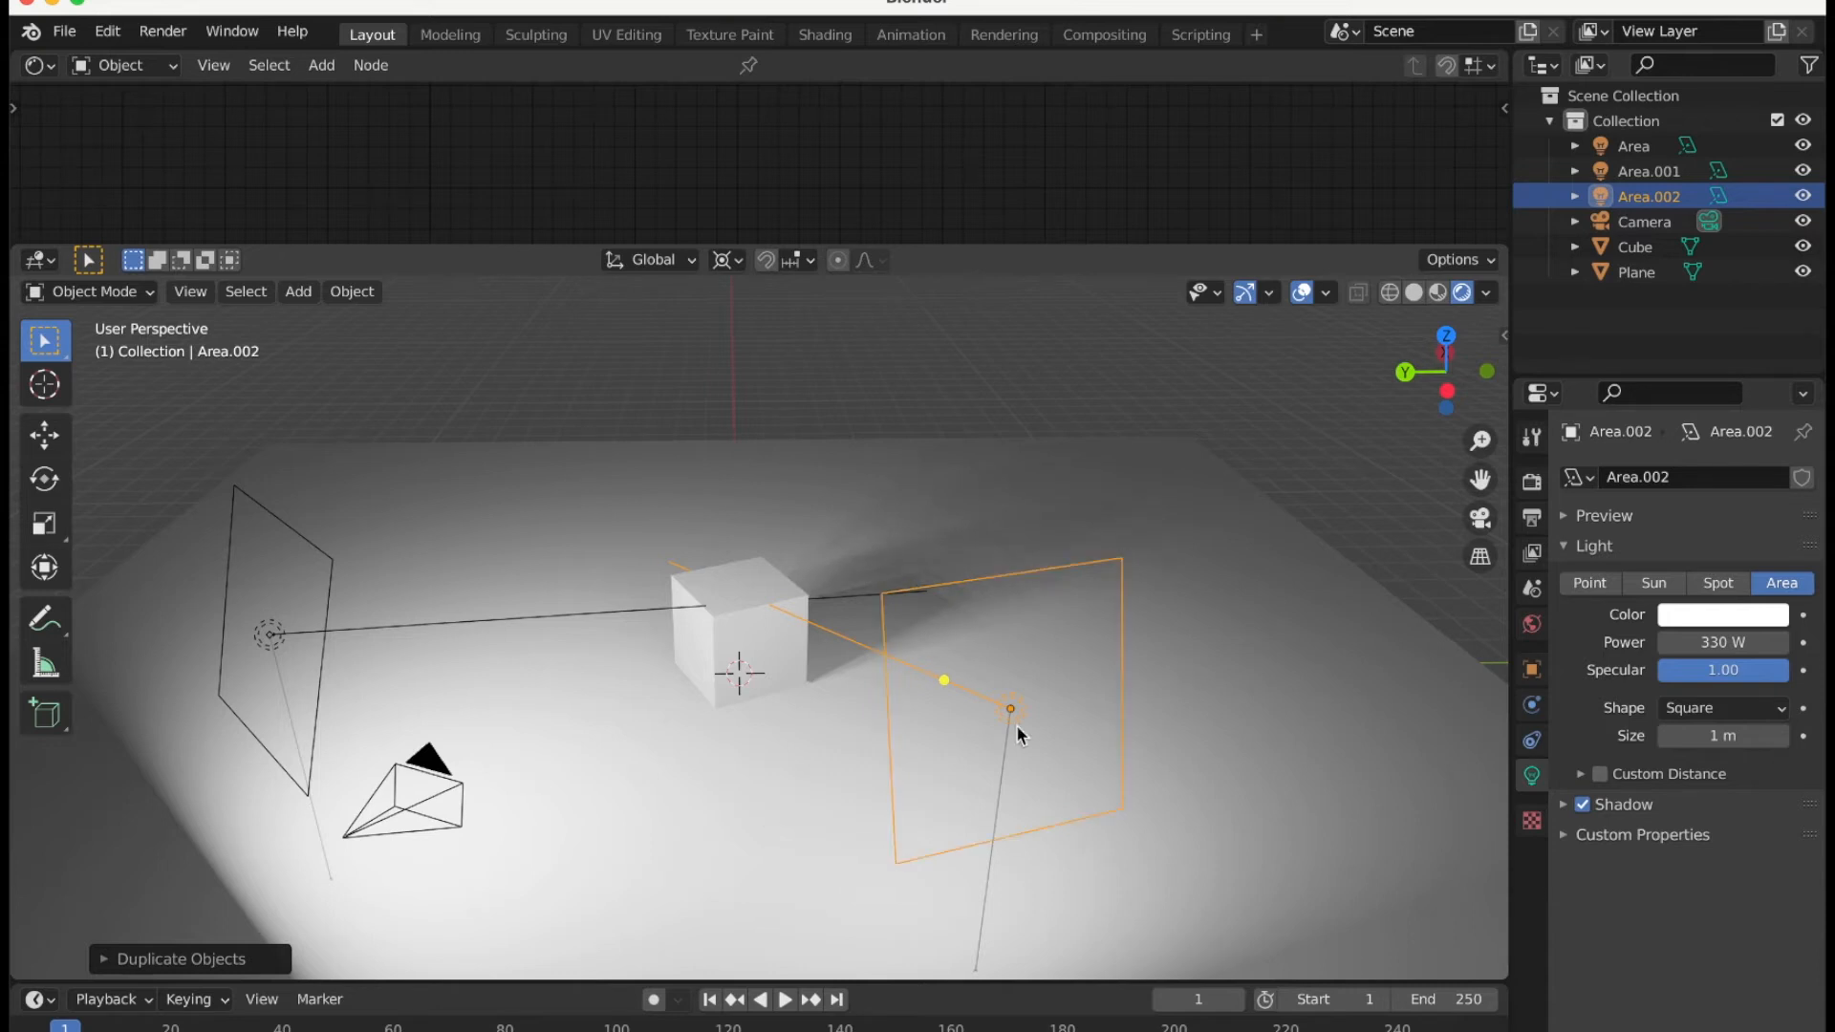
Rotate the new light copy around global Z so that it stands behind the cube as a back light.
{"action": "key", "text": "r"}
{"action": "key", "text": "z"}
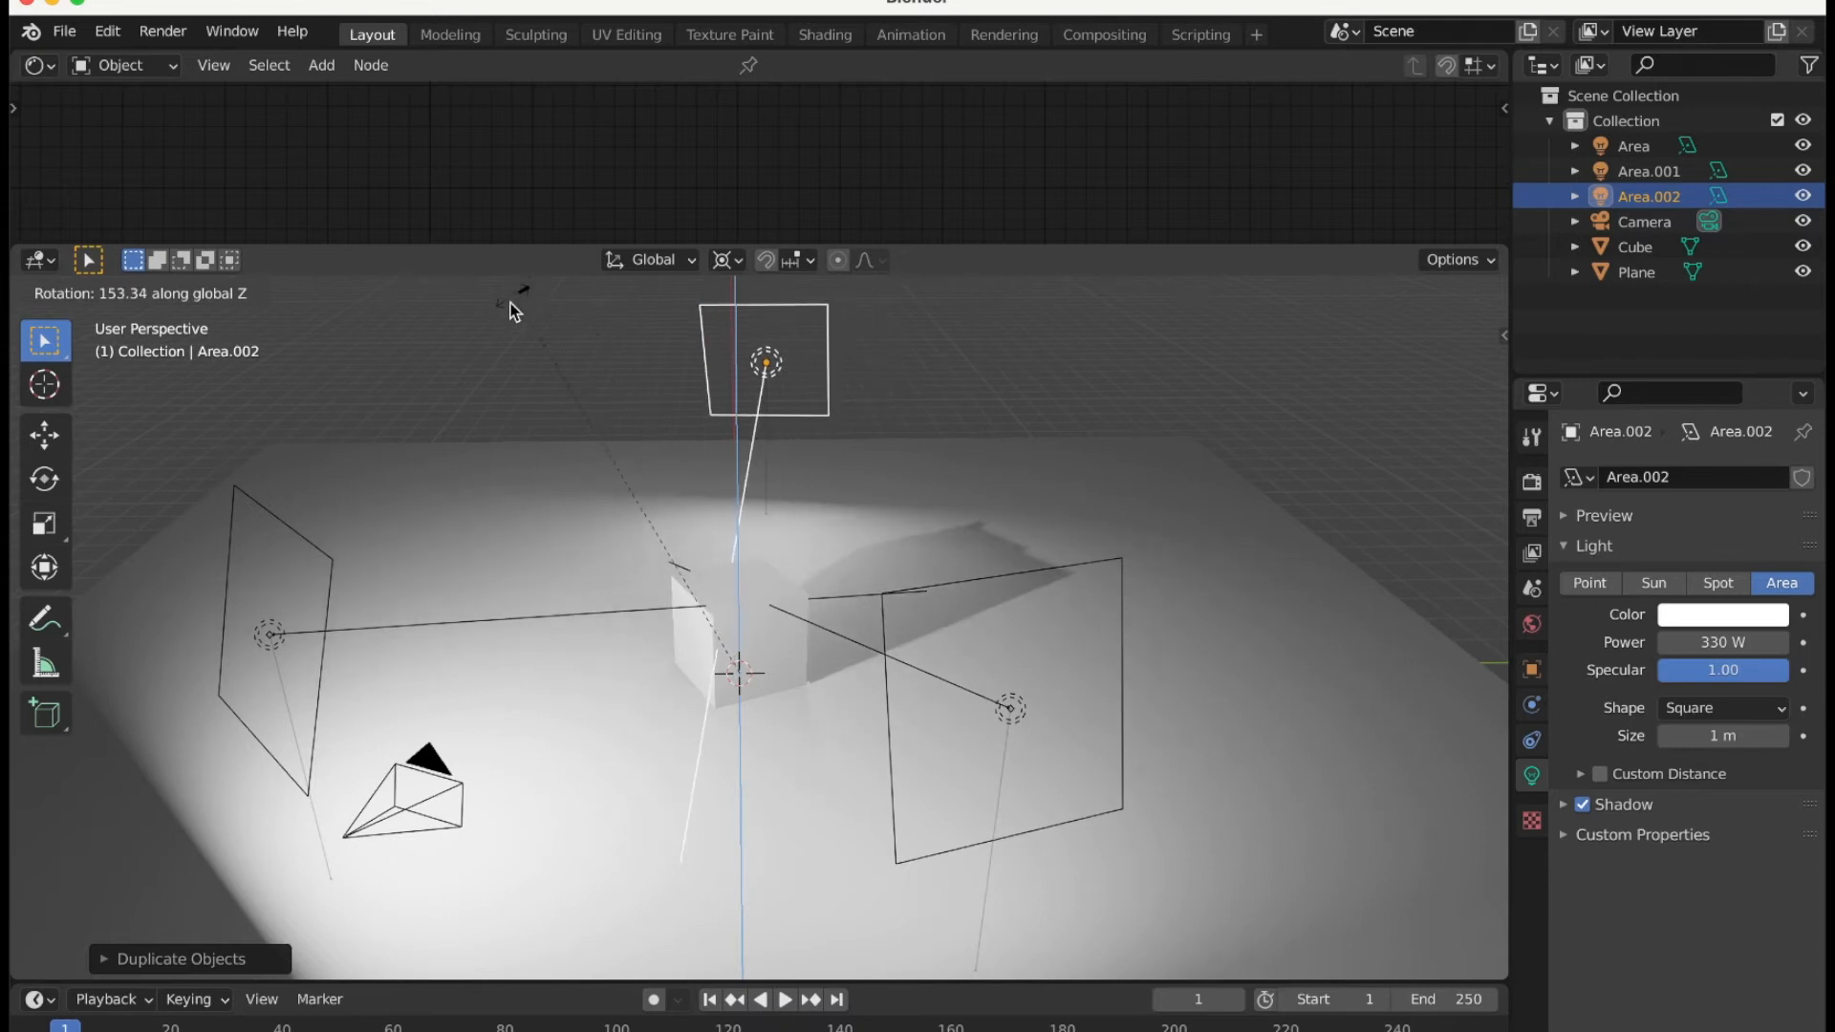
{"action": "left_click", "coordinate": [506, 315]}
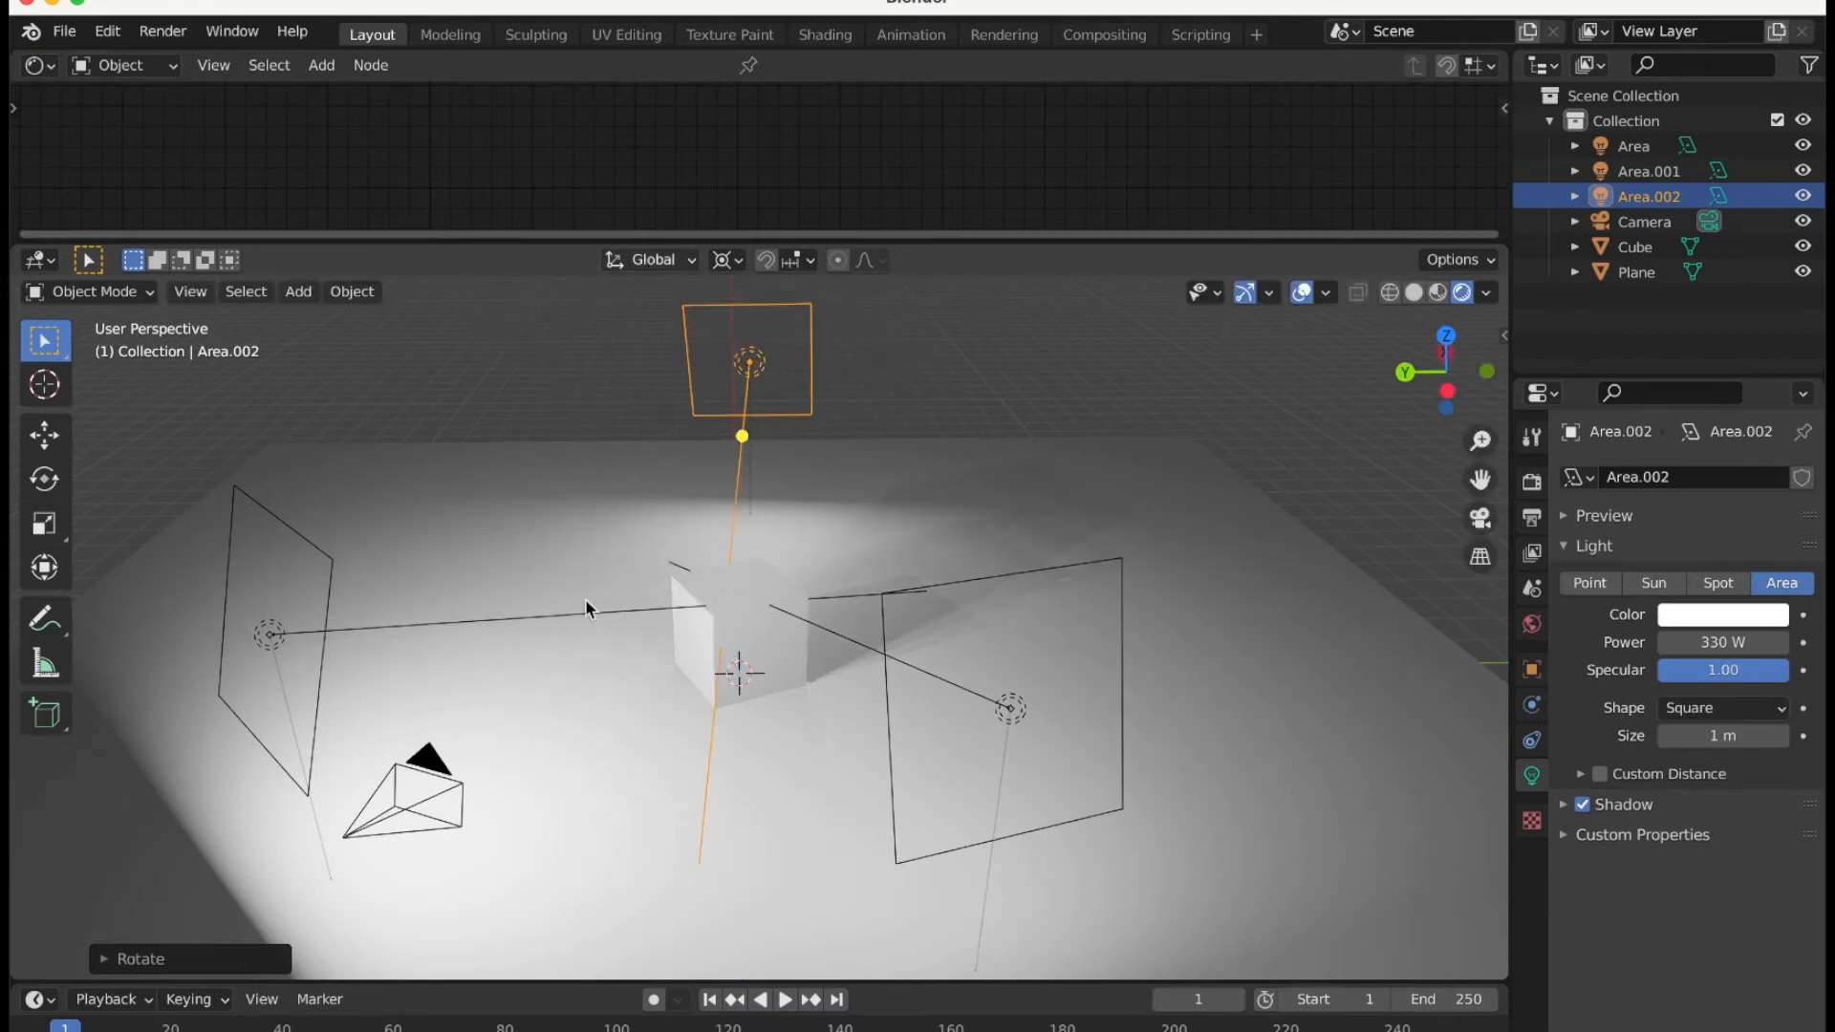
Select the key light and trackball-rotate it around the 3D cursor to a lower position that still aims at the cube.
{"action": "scroll", "coordinate": [586, 603], "scroll_direction": "up", "scroll_amount": 5}
{"action": "scroll", "coordinate": [586, 609], "scroll_direction": "up", "scroll_amount": 1}
{"action": "scroll", "coordinate": [586, 609], "scroll_direction": "down", "scroll_amount": 10}
{"action": "scroll", "coordinate": [586, 609], "scroll_direction": "up", "scroll_amount": 3}
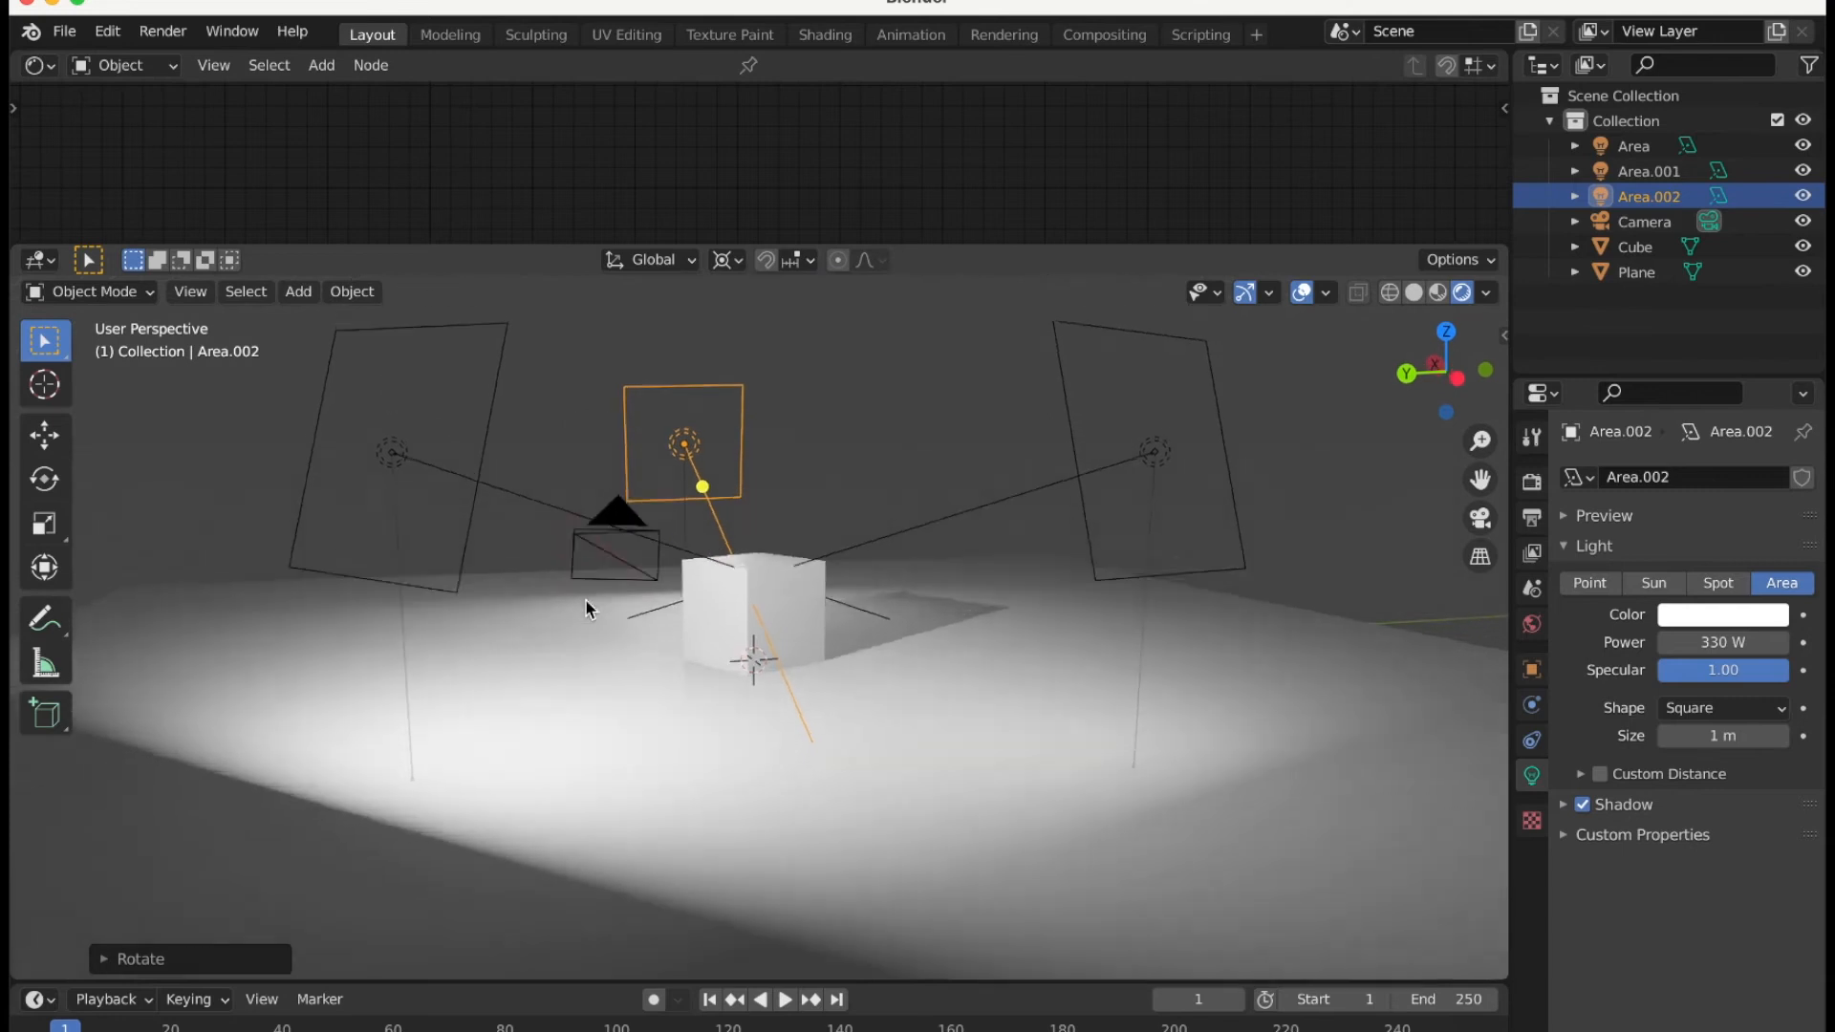
{"action": "left_click", "coordinate": [388, 484]}
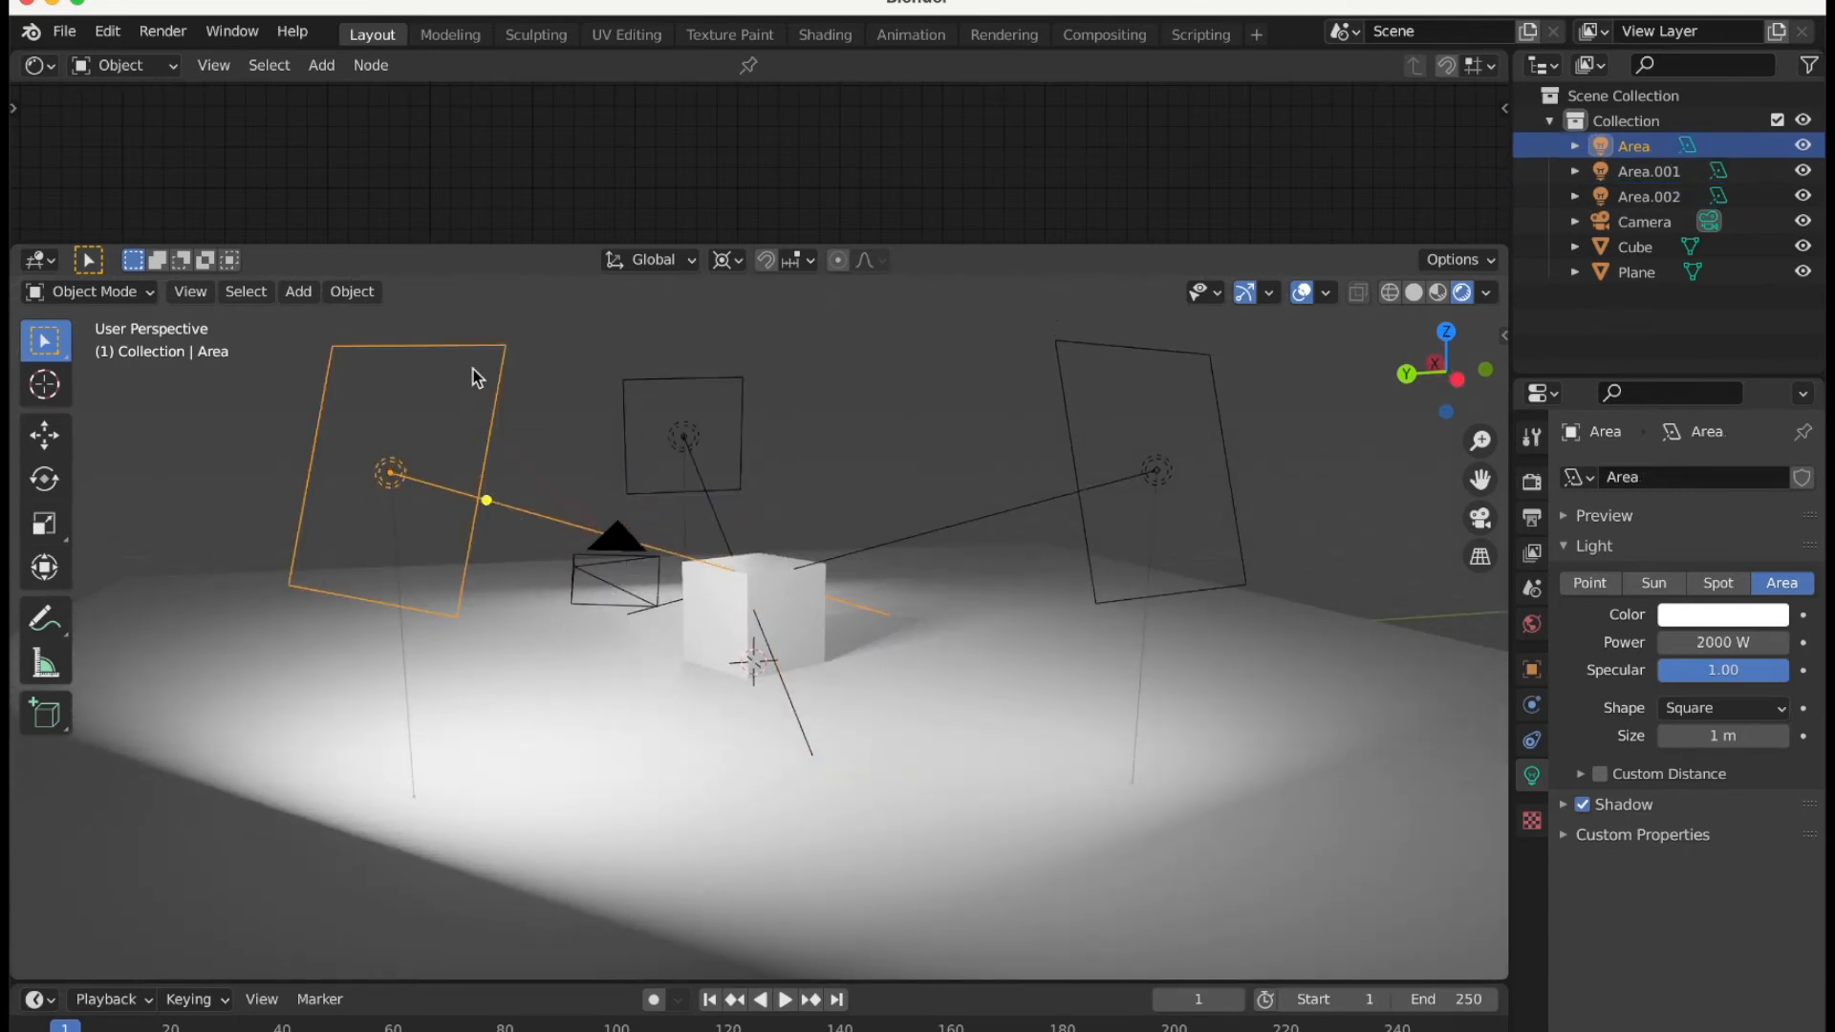
{"action": "scroll", "coordinate": [559, 404], "scroll_direction": "left", "scroll_amount": 4}
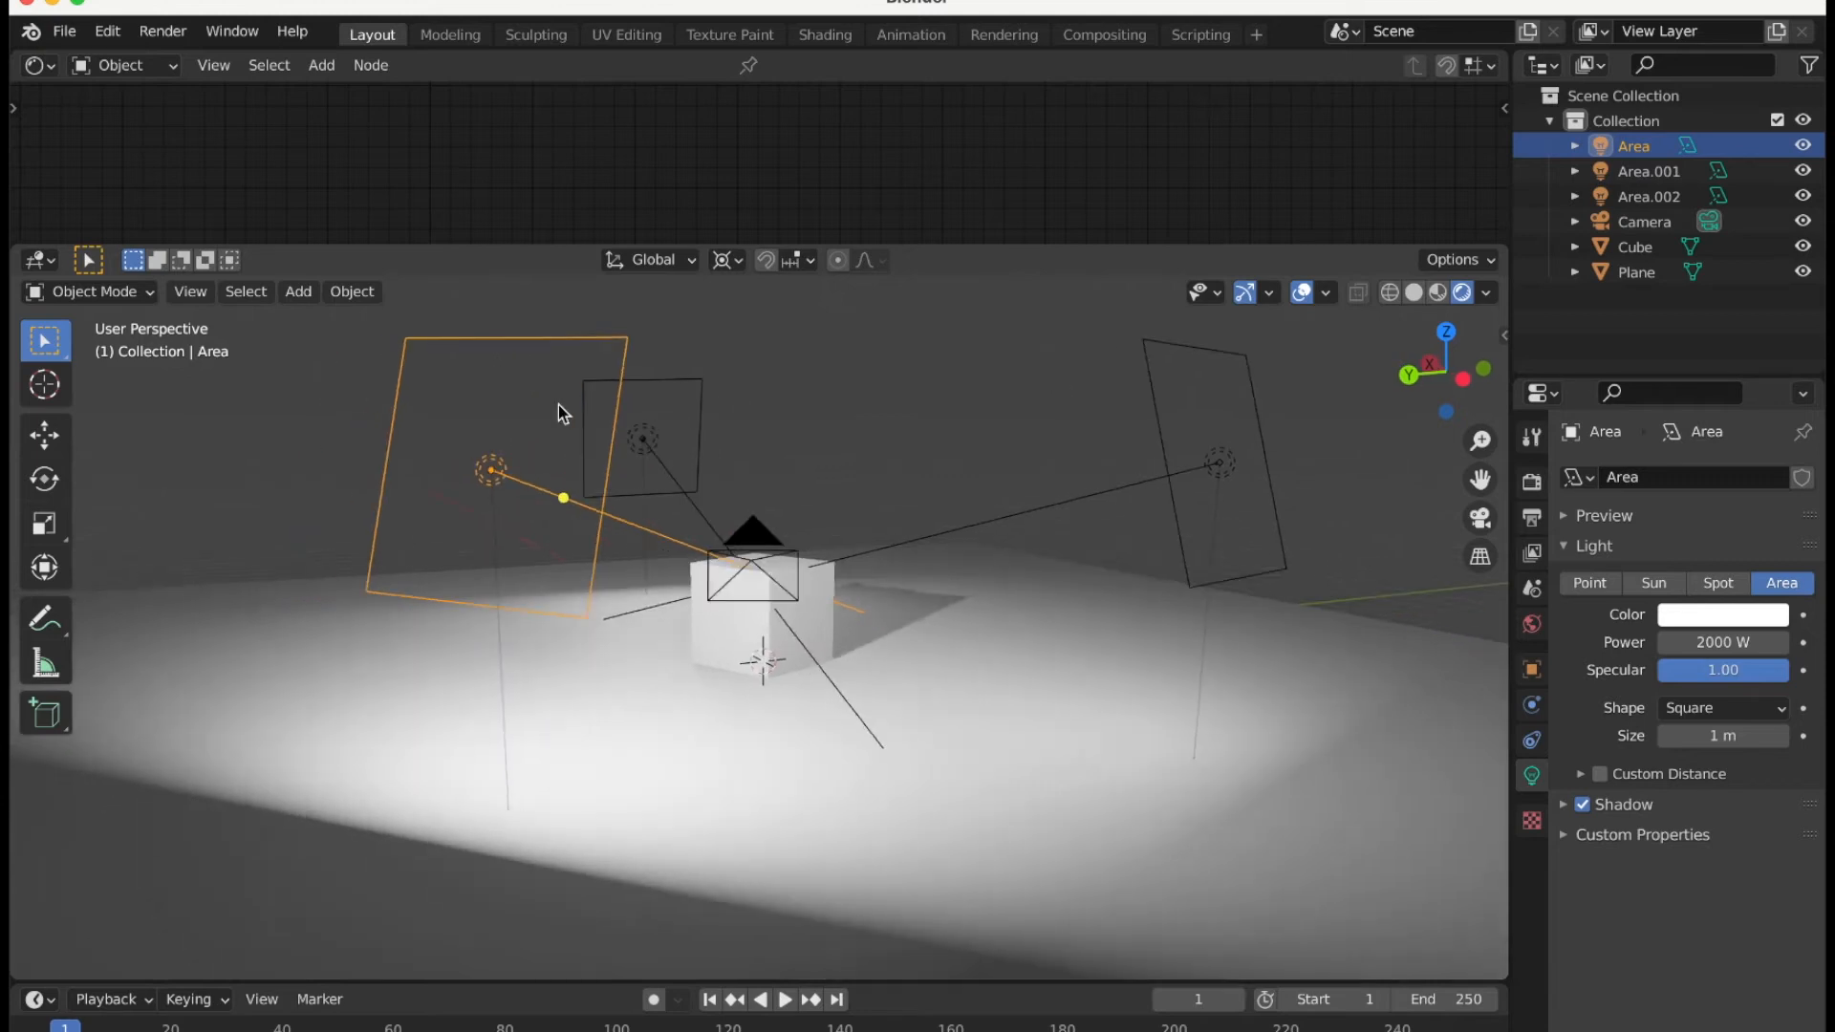
{"action": "scroll", "coordinate": [558, 404], "scroll_direction": "left", "scroll_amount": 5}
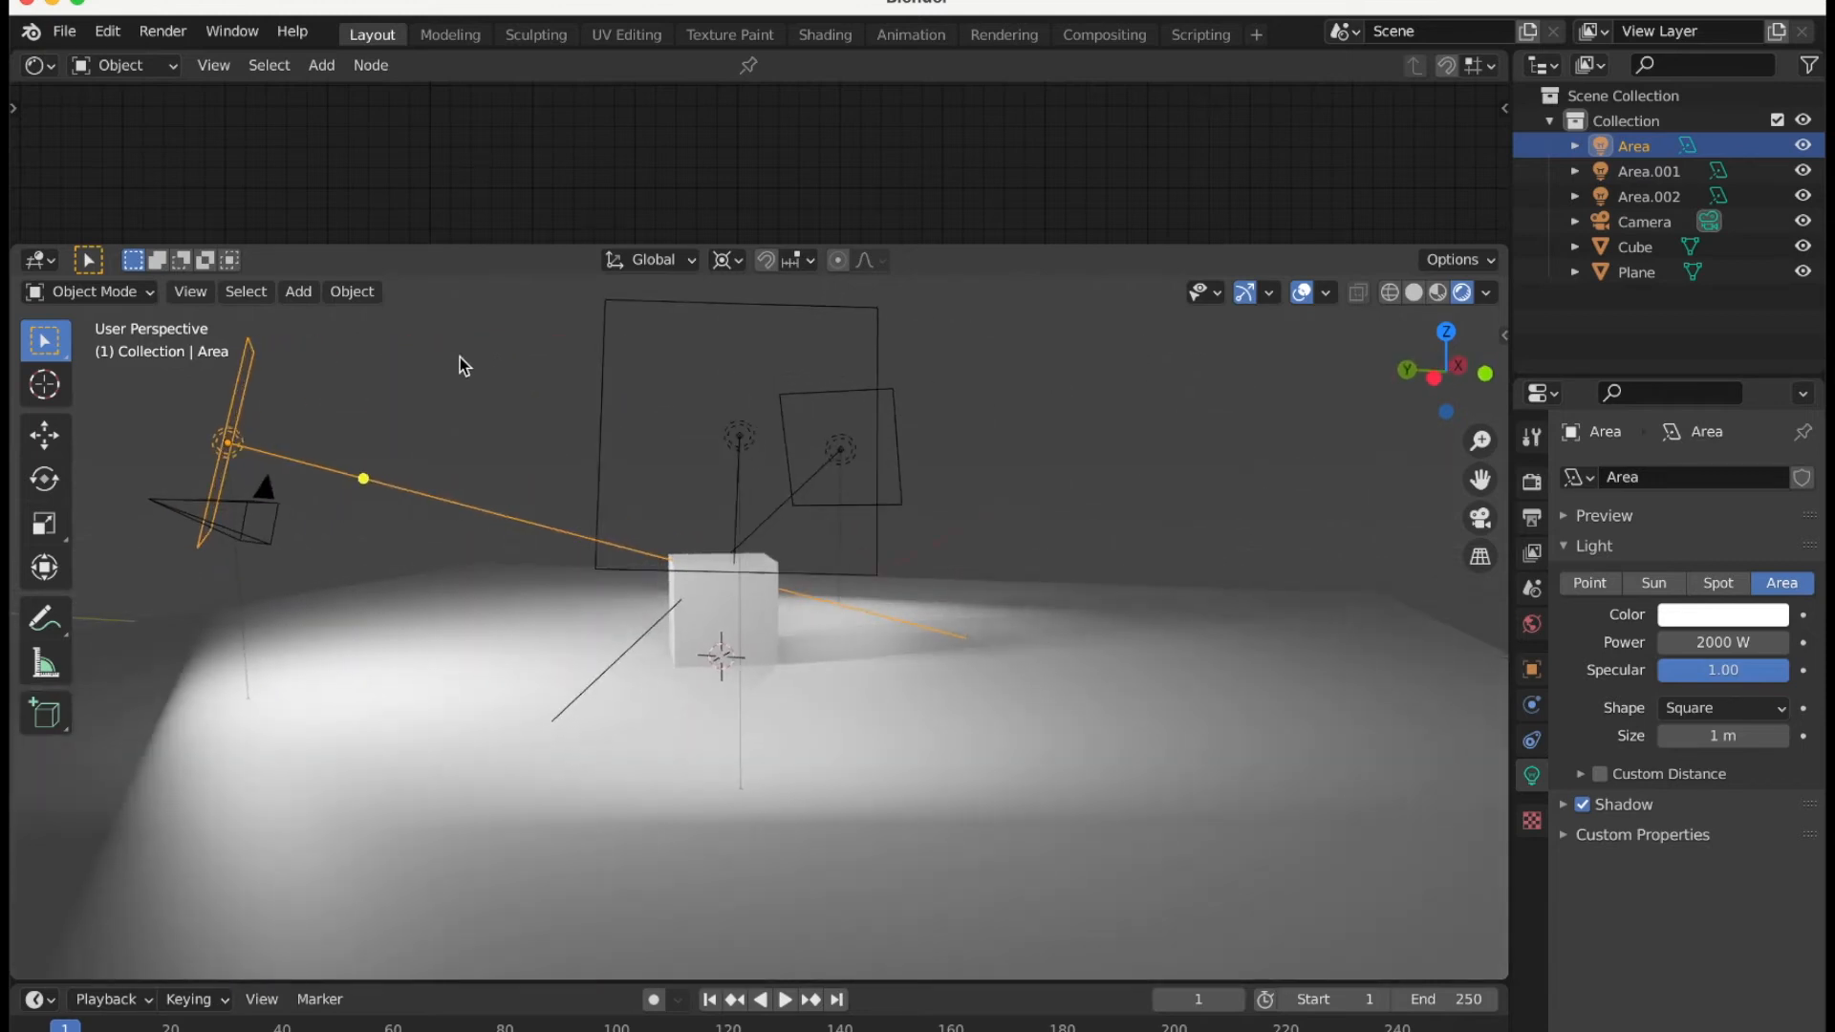
{"action": "key", "text": "r"}
{"action": "key", "text": "r"}
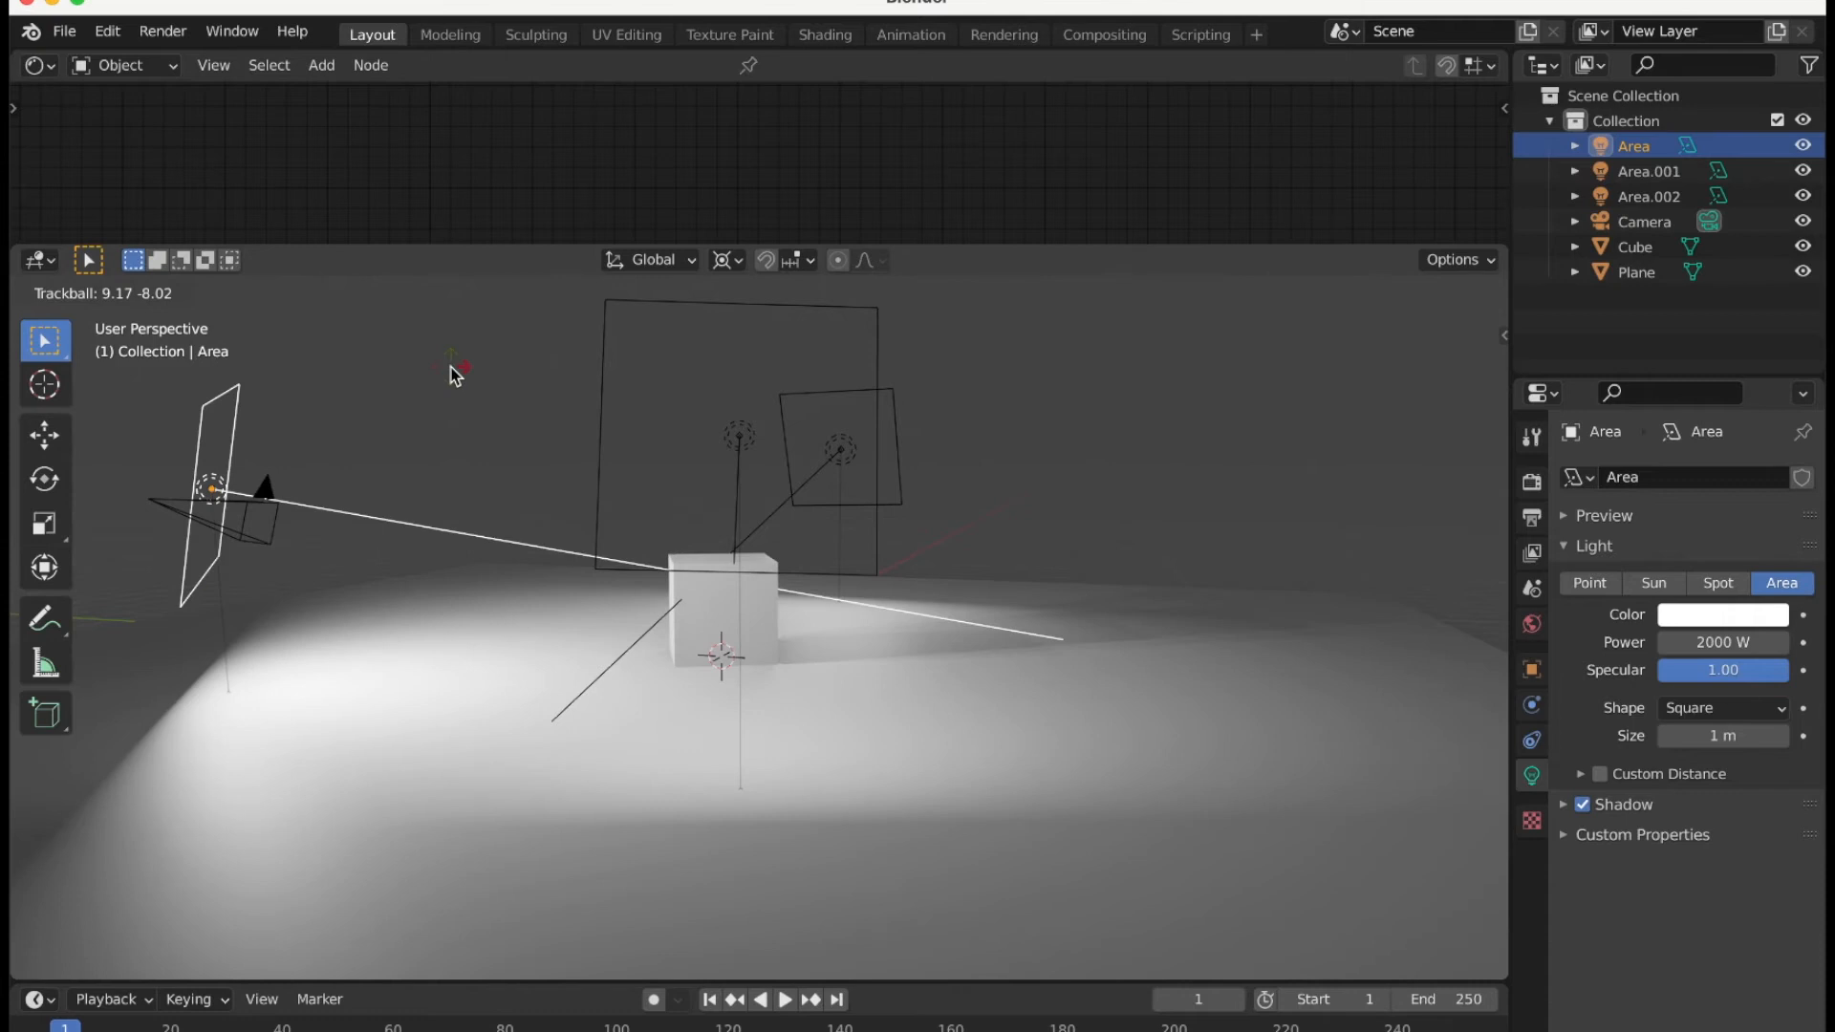
{"action": "left_click", "coordinate": [452, 376]}
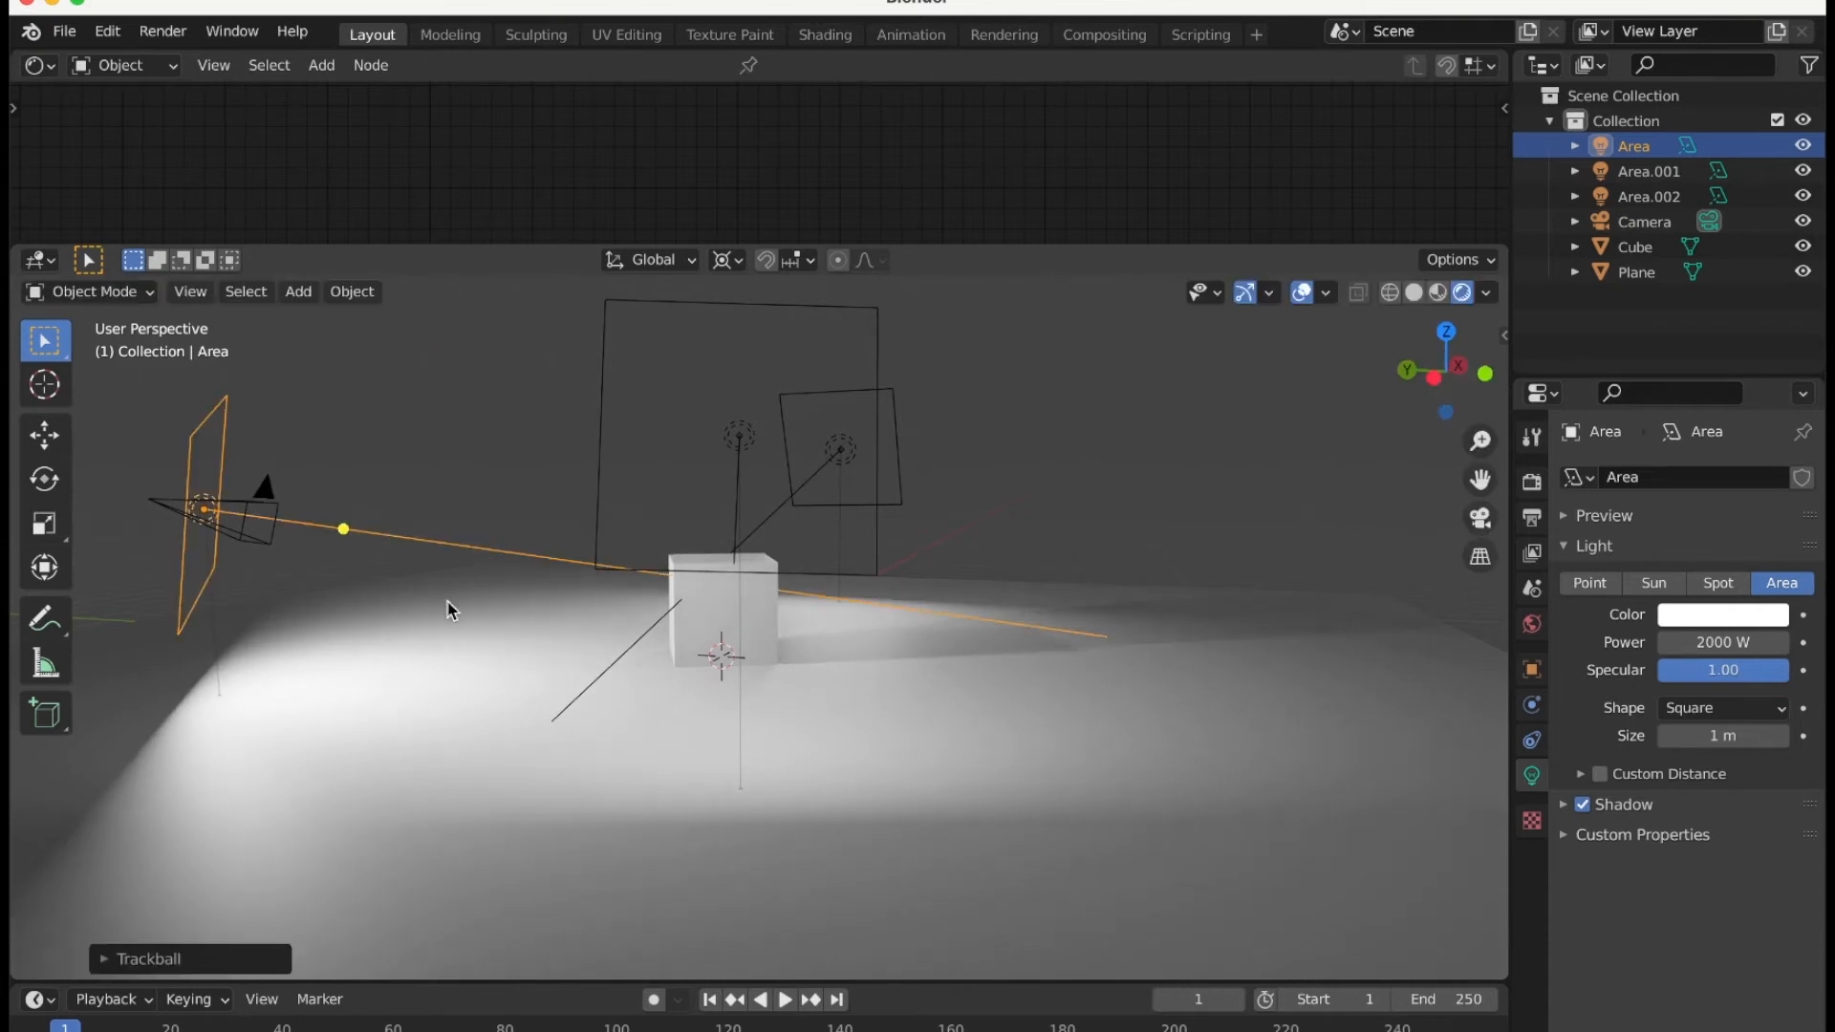
Select the back light and, in the camera view, rotate it about -21° around global Z to centre it behind the cube.
{"action": "scroll", "coordinate": [452, 610], "scroll_direction": "left", "scroll_amount": 10}
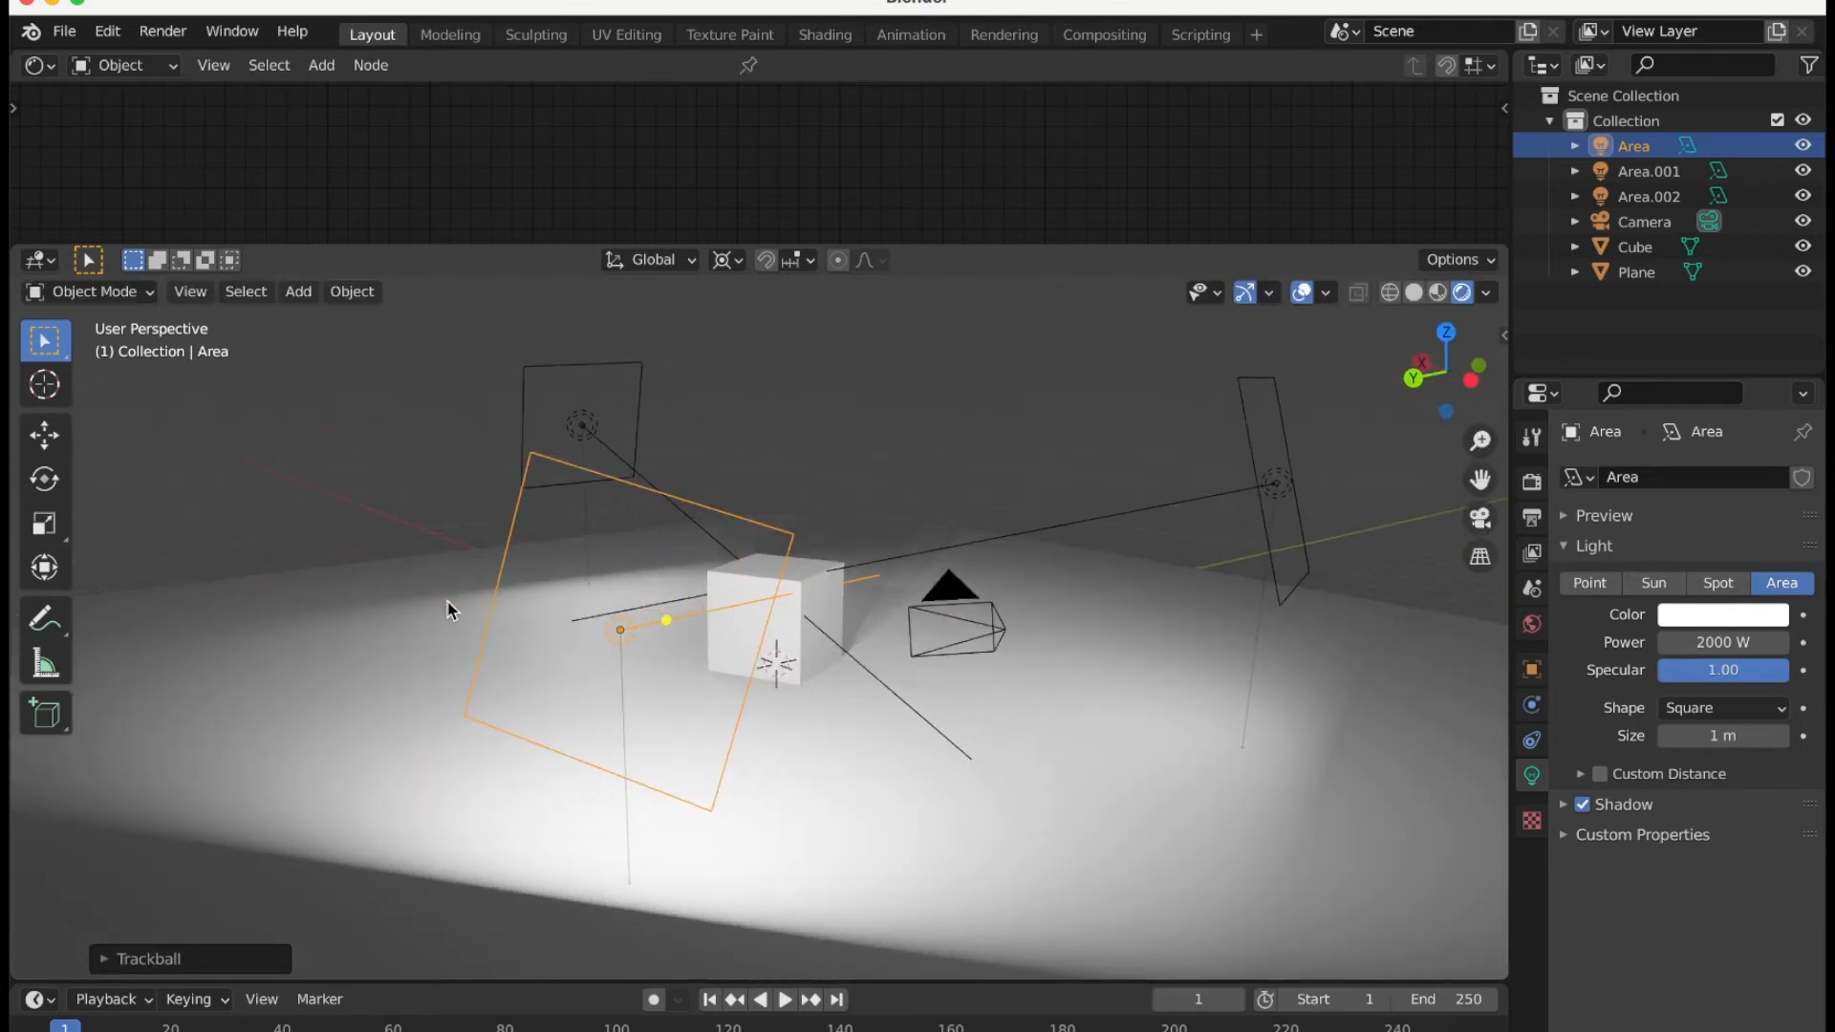
{"action": "scroll", "coordinate": [452, 610], "scroll_direction": "right", "scroll_amount": 3}
{"action": "scroll", "coordinate": [452, 610], "scroll_direction": "right", "scroll_amount": 10}
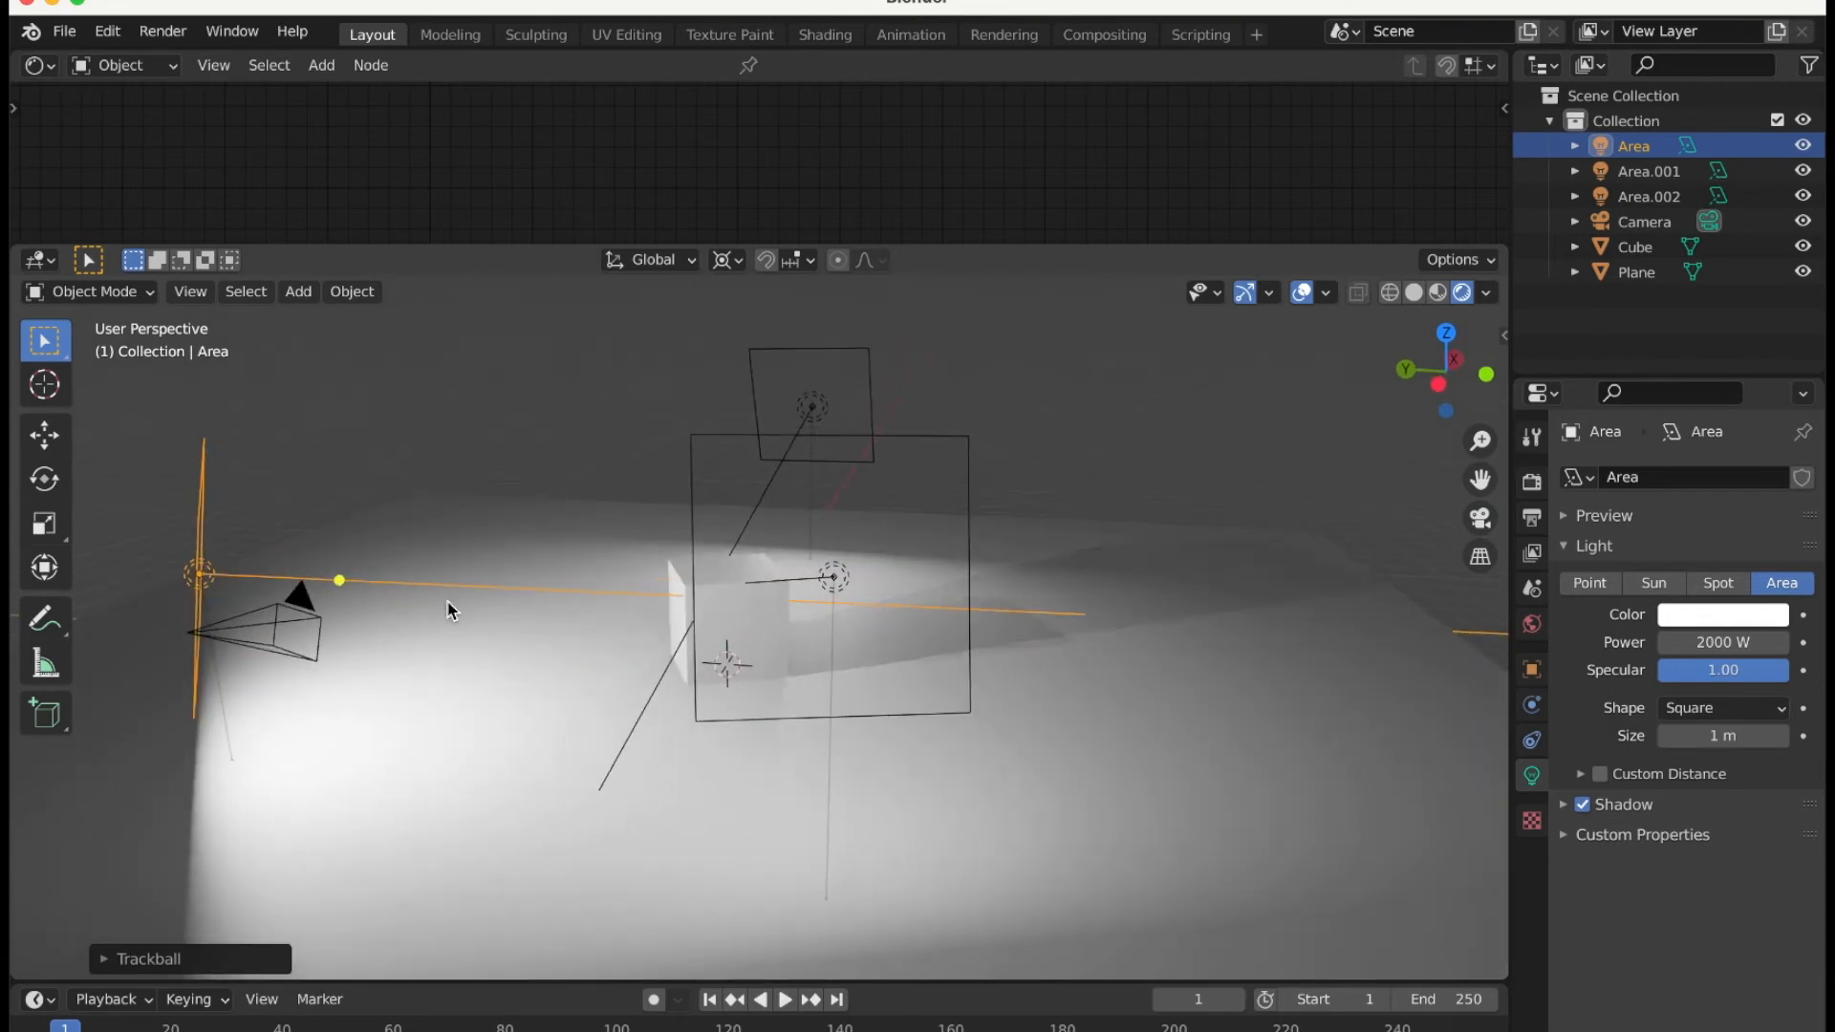
{"action": "scroll", "coordinate": [453, 610], "scroll_direction": "up", "scroll_amount": 5}
{"action": "scroll", "coordinate": [452, 609], "scroll_direction": "left", "scroll_amount": 8}
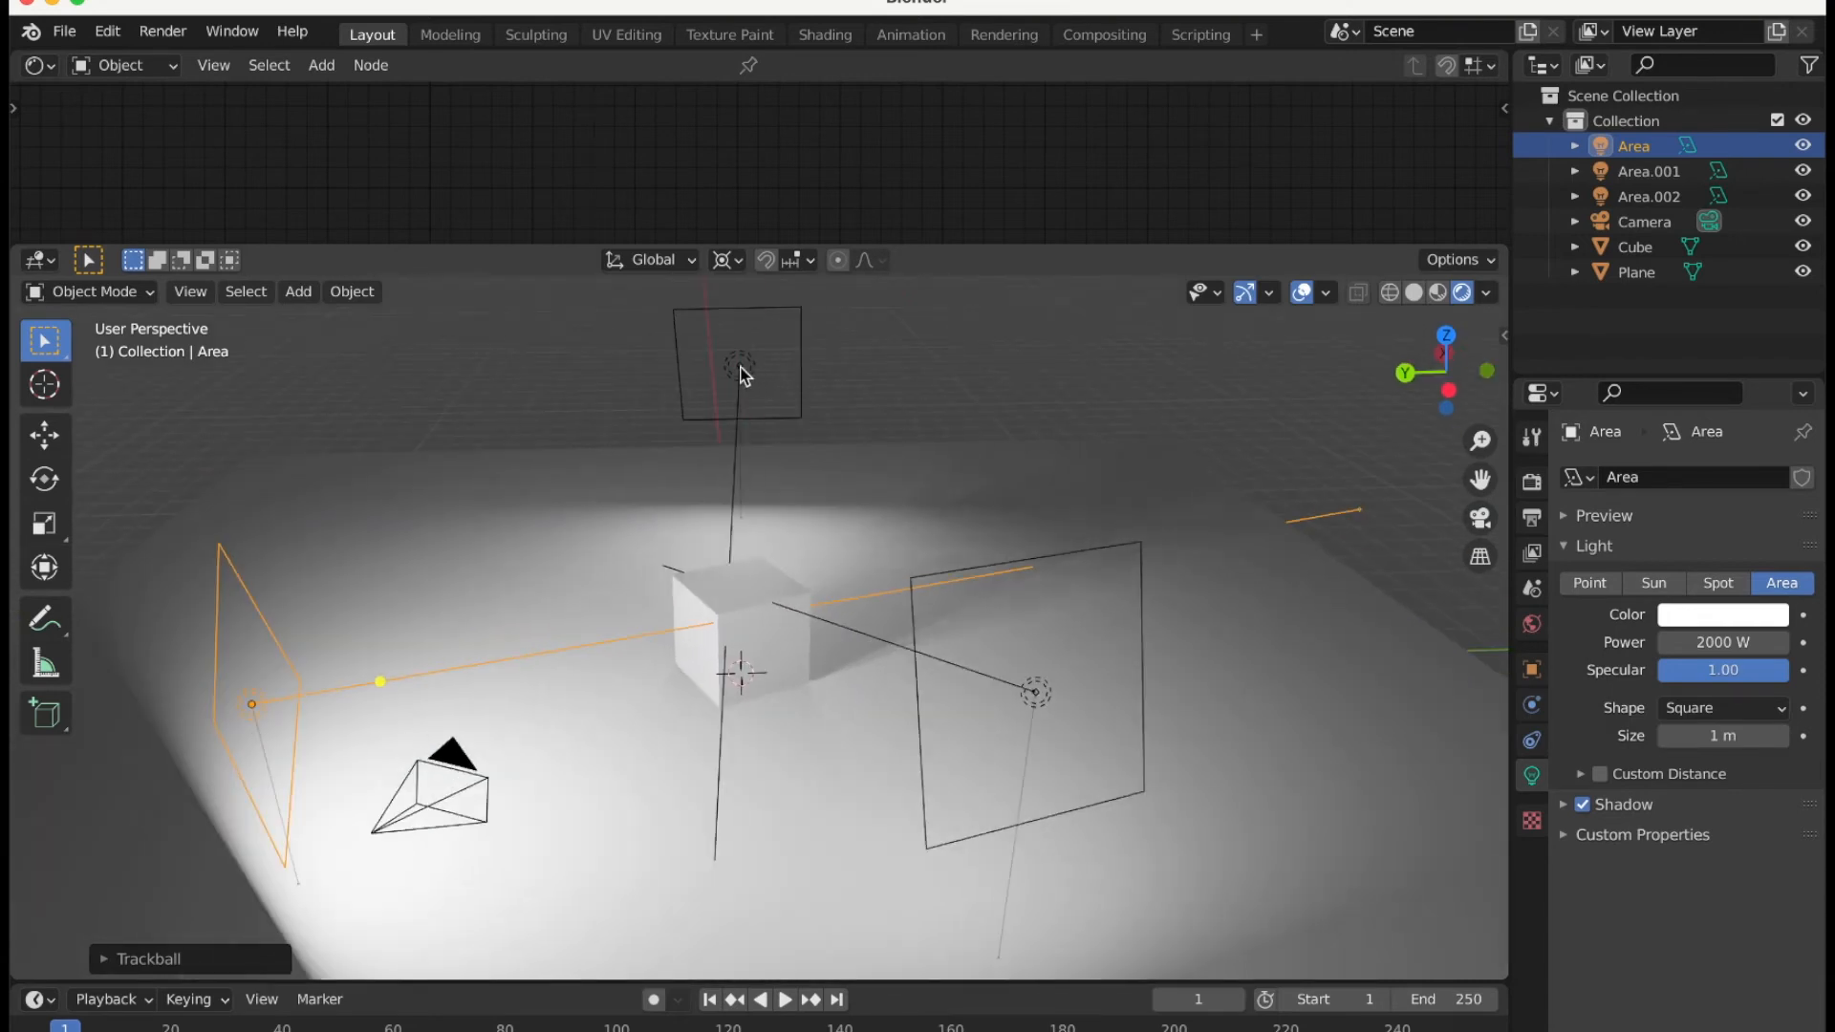
{"action": "left_click", "coordinate": [741, 373]}
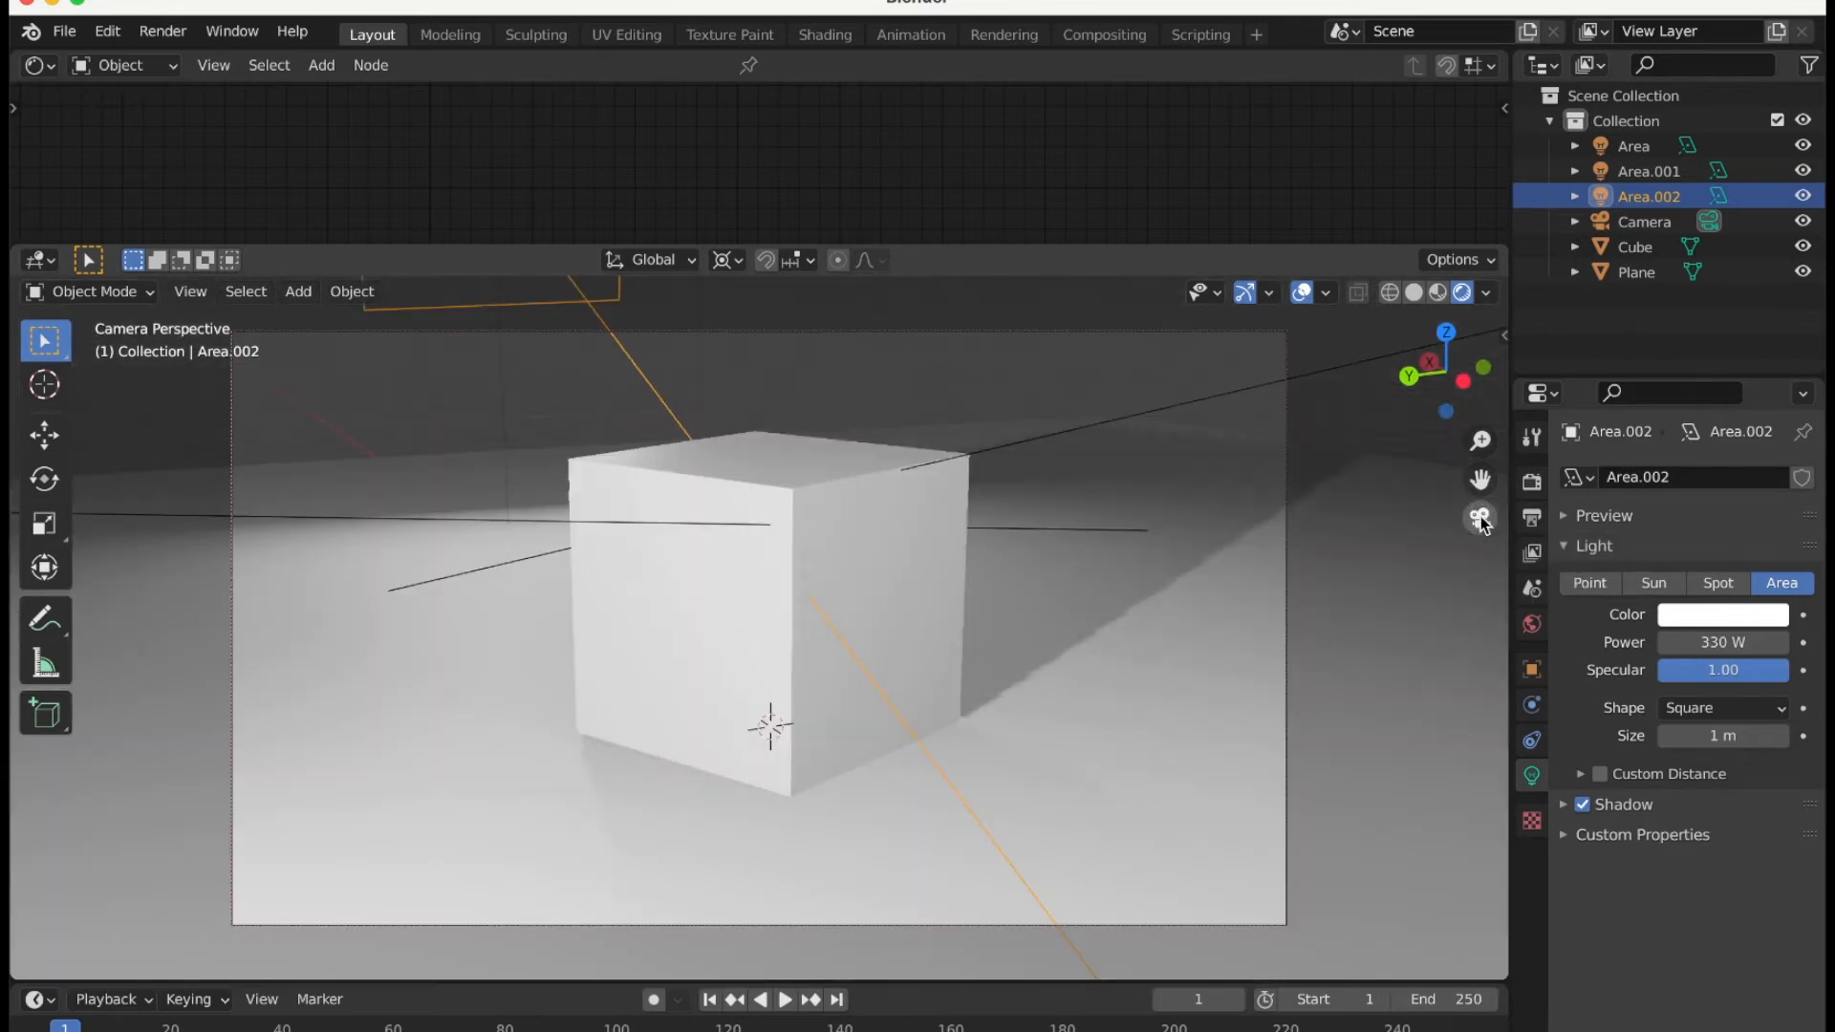
{"action": "left_click", "coordinate": [1480, 517]}
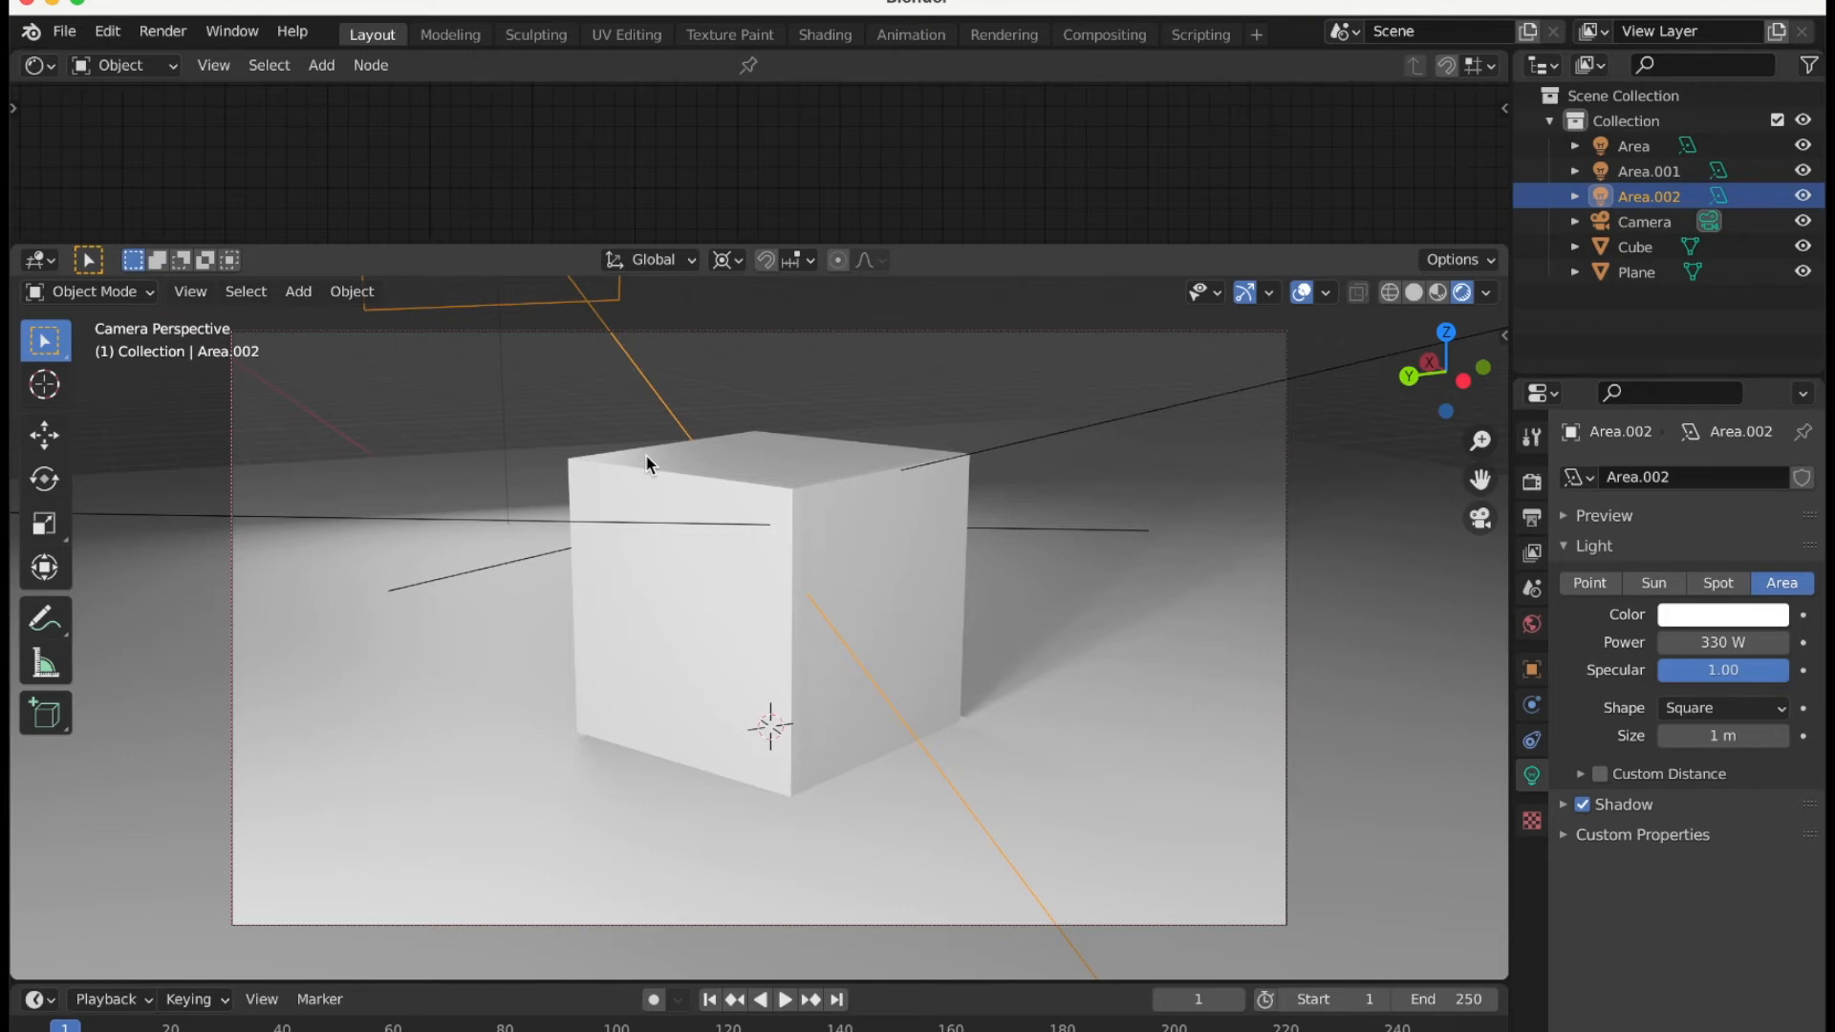
{"action": "key", "text": "r"}
{"action": "key", "text": "z"}
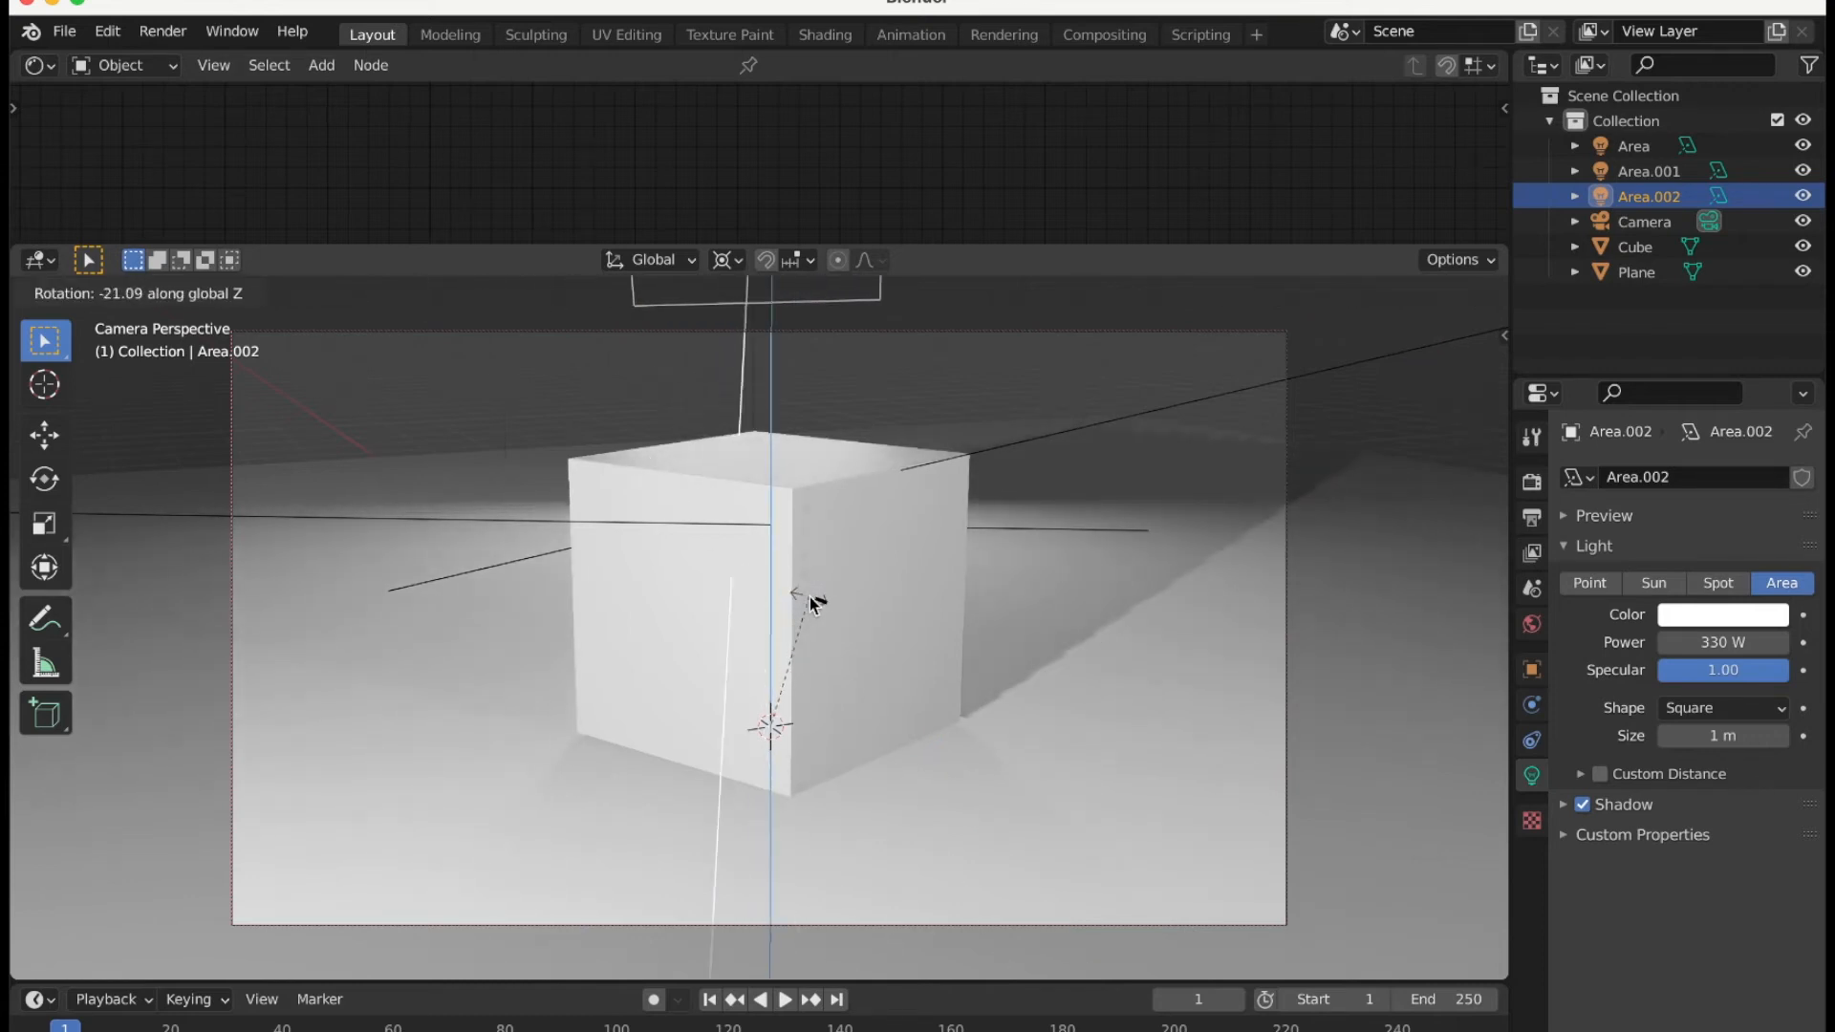
{"action": "left_click", "coordinate": [811, 596]}
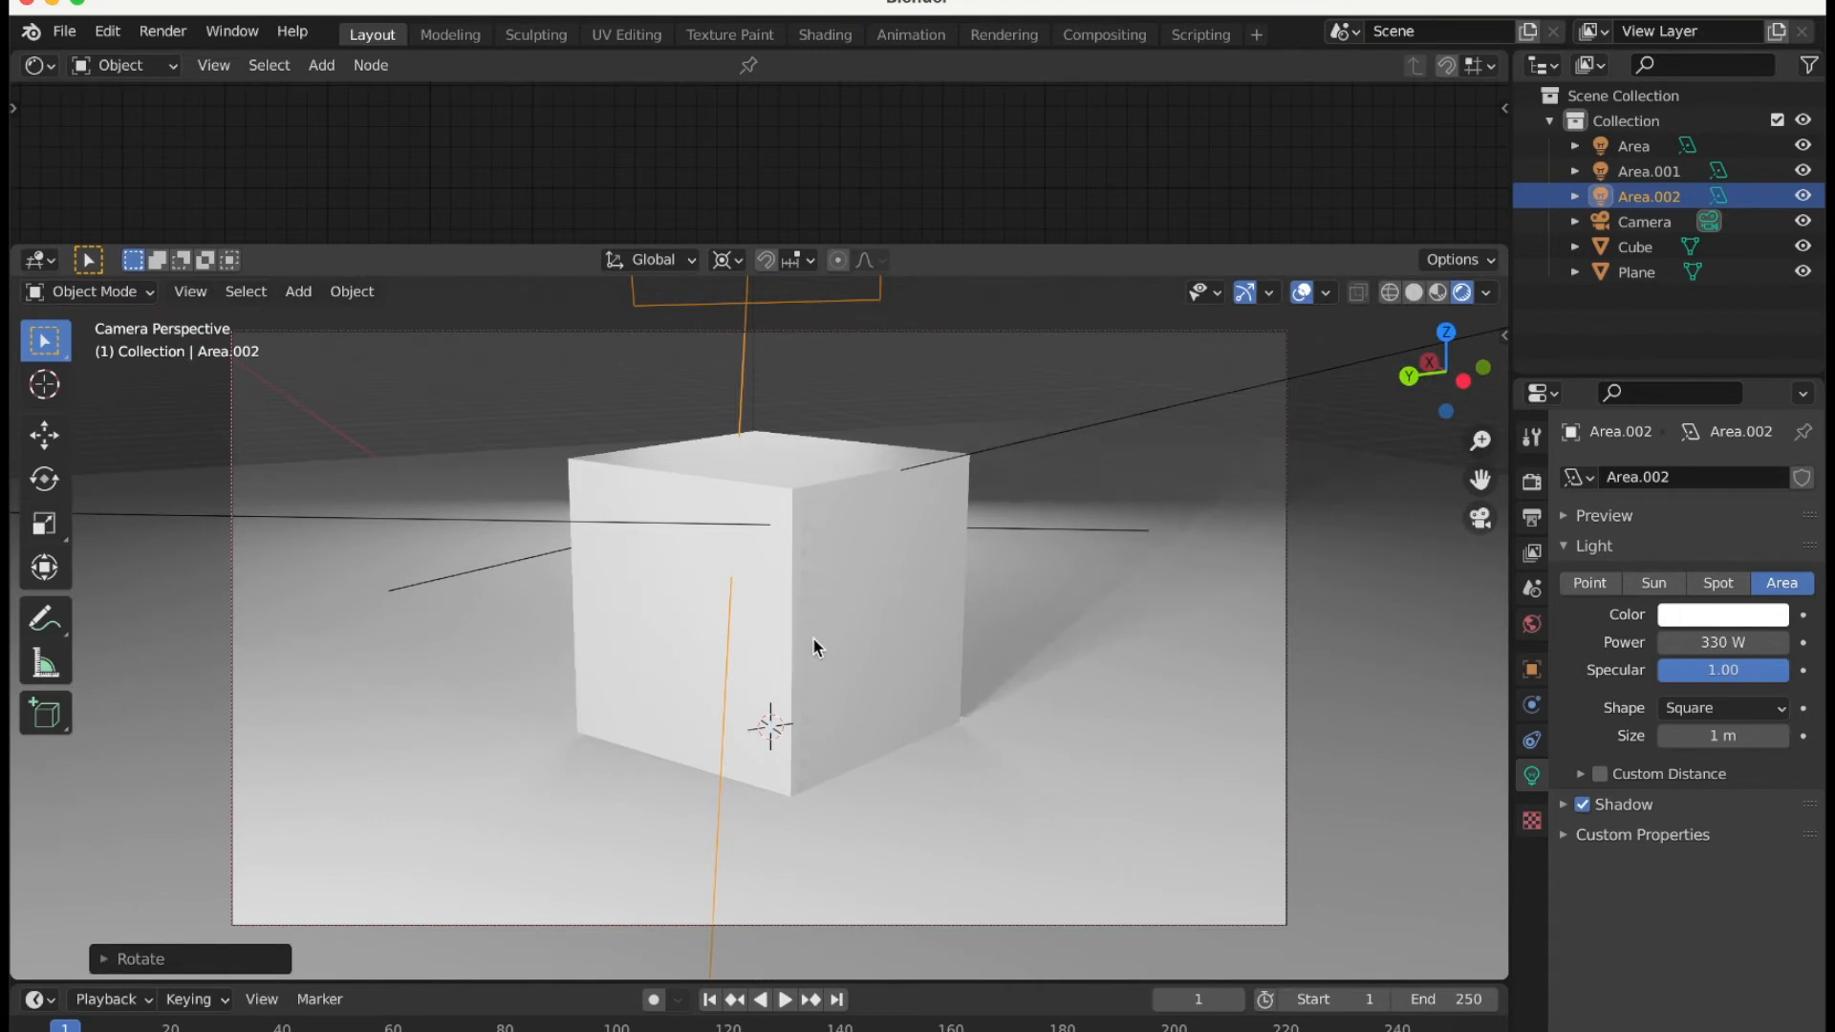
Adjust the back light's height above the cube by rotating it around global Y, finishing with a rotation of about -7°.
{"action": "key", "text": "r"}
{"action": "key", "text": "y"}
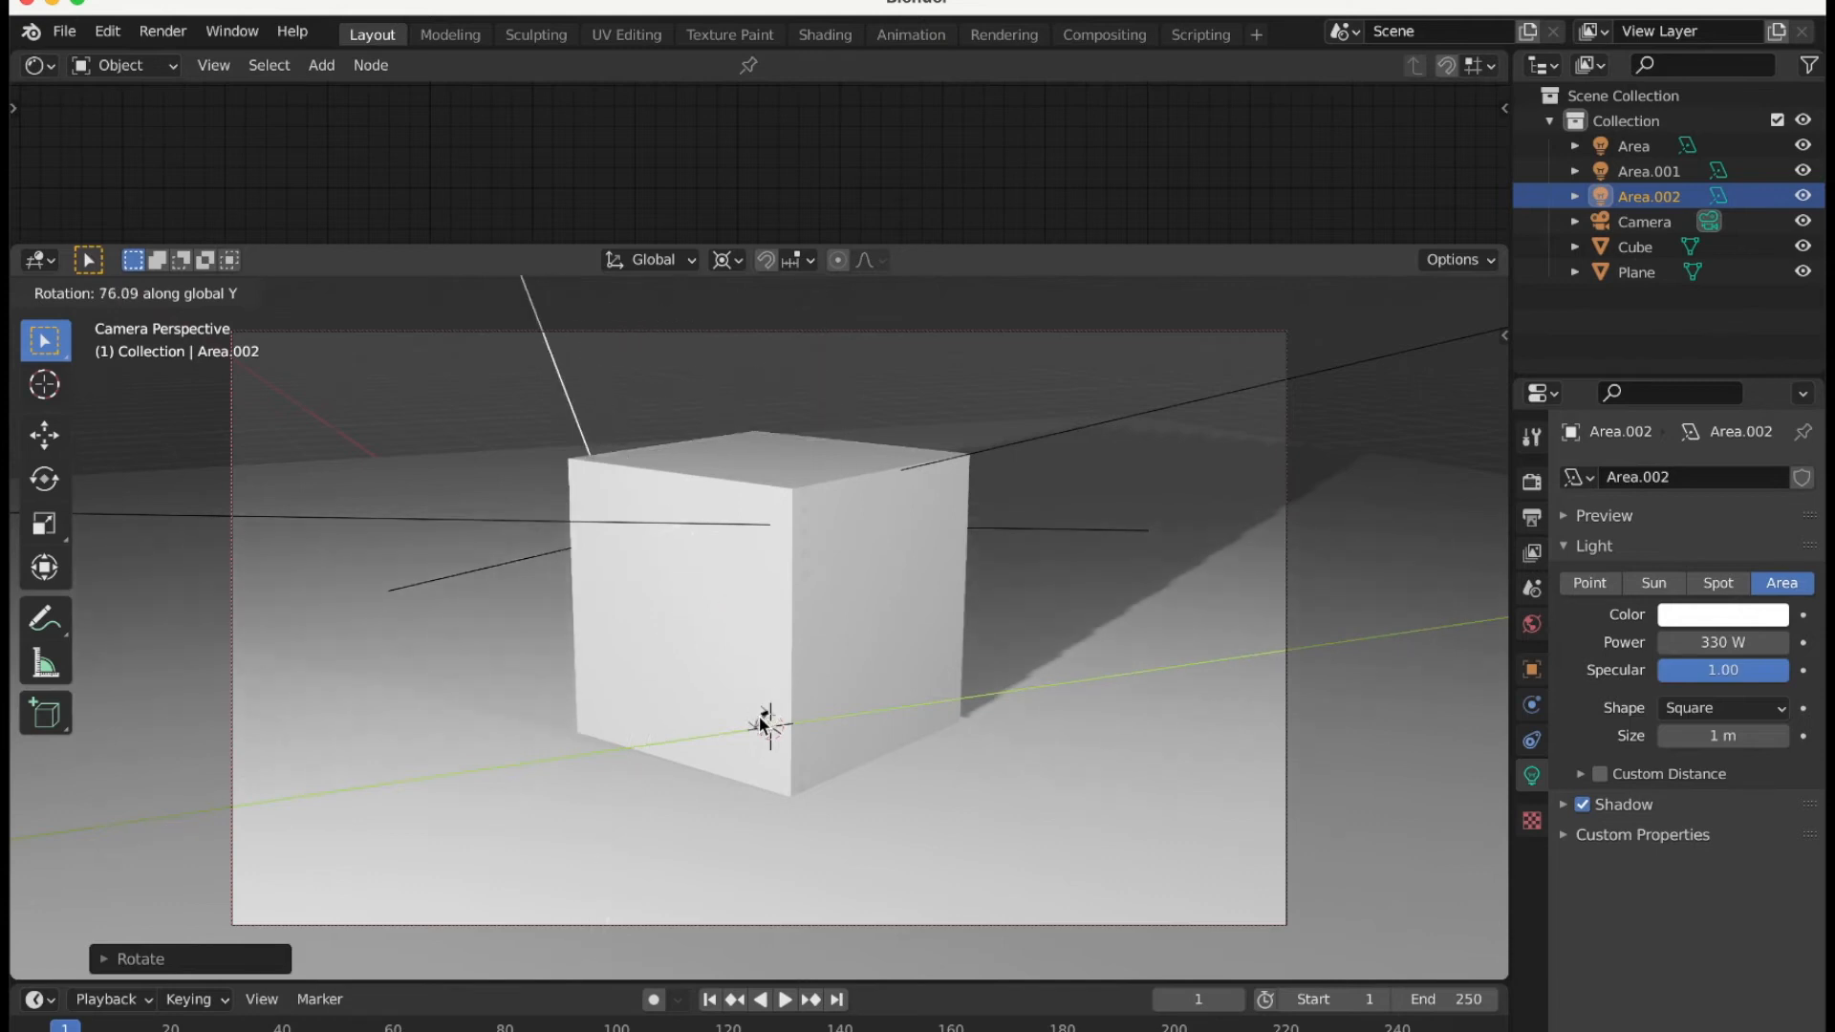
{"action": "left_click", "coordinate": [789, 671]}
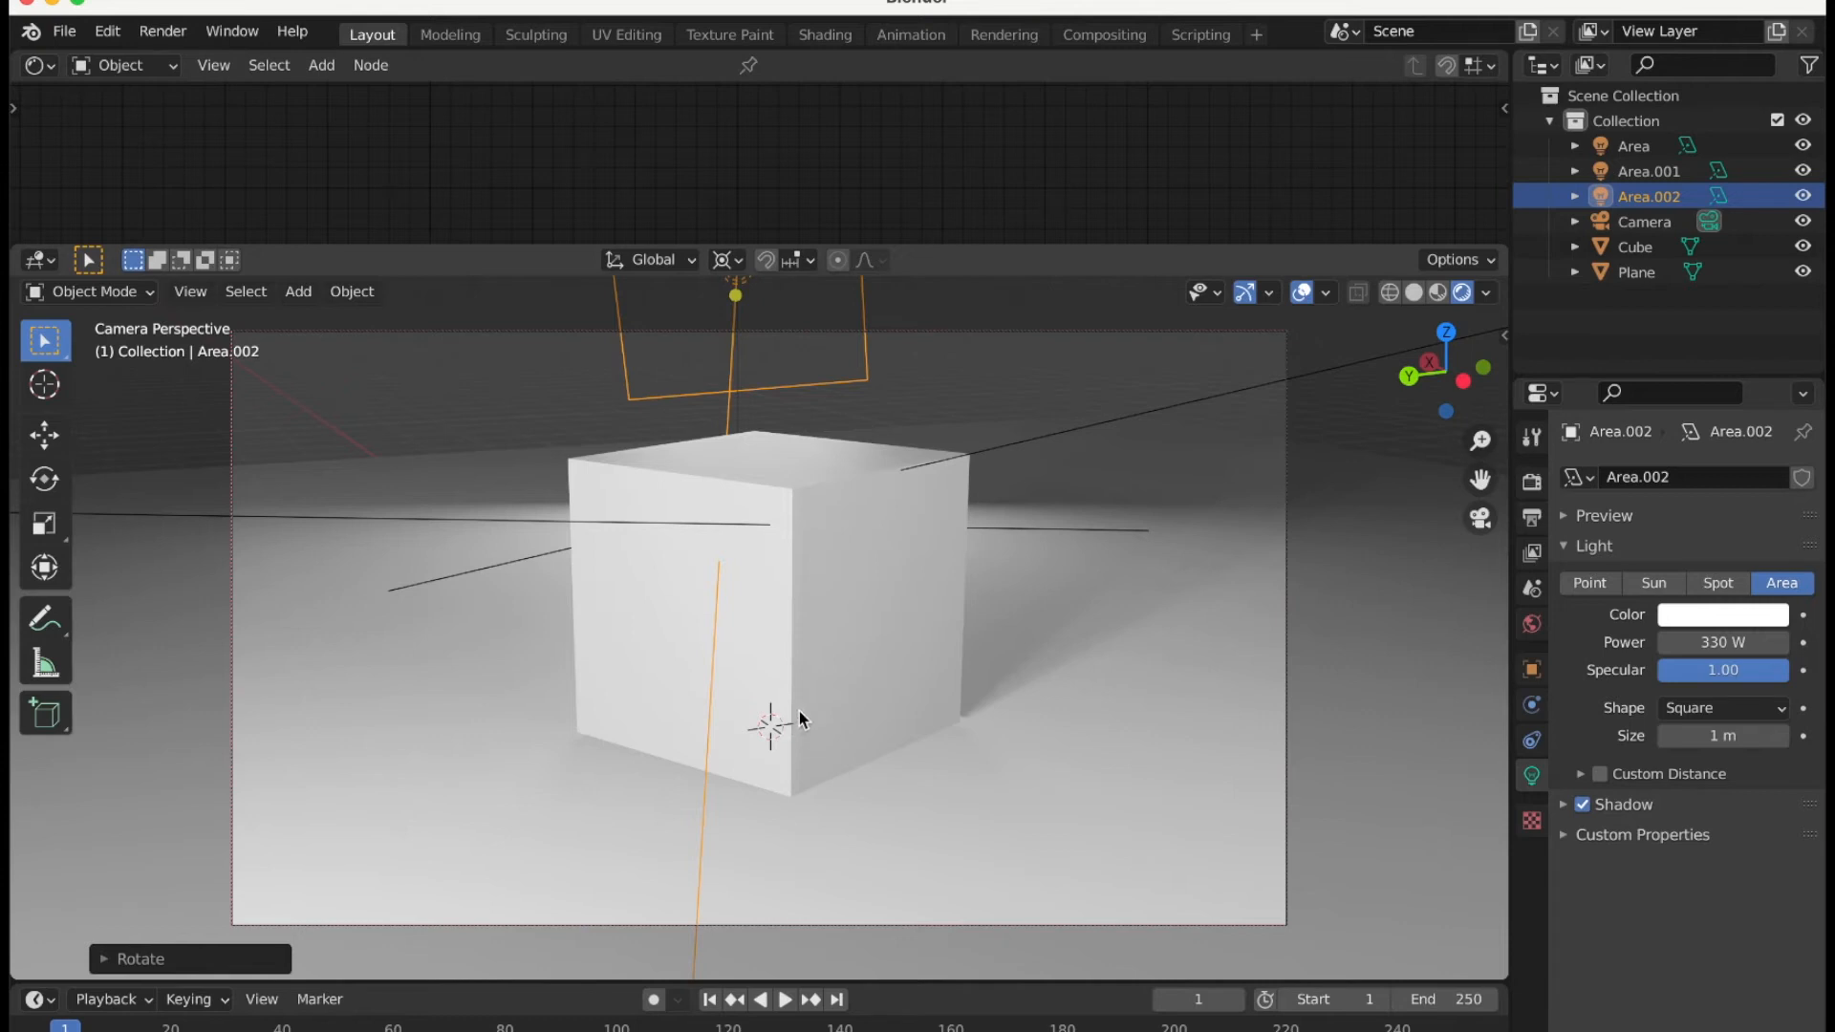
{"action": "key", "text": "r"}
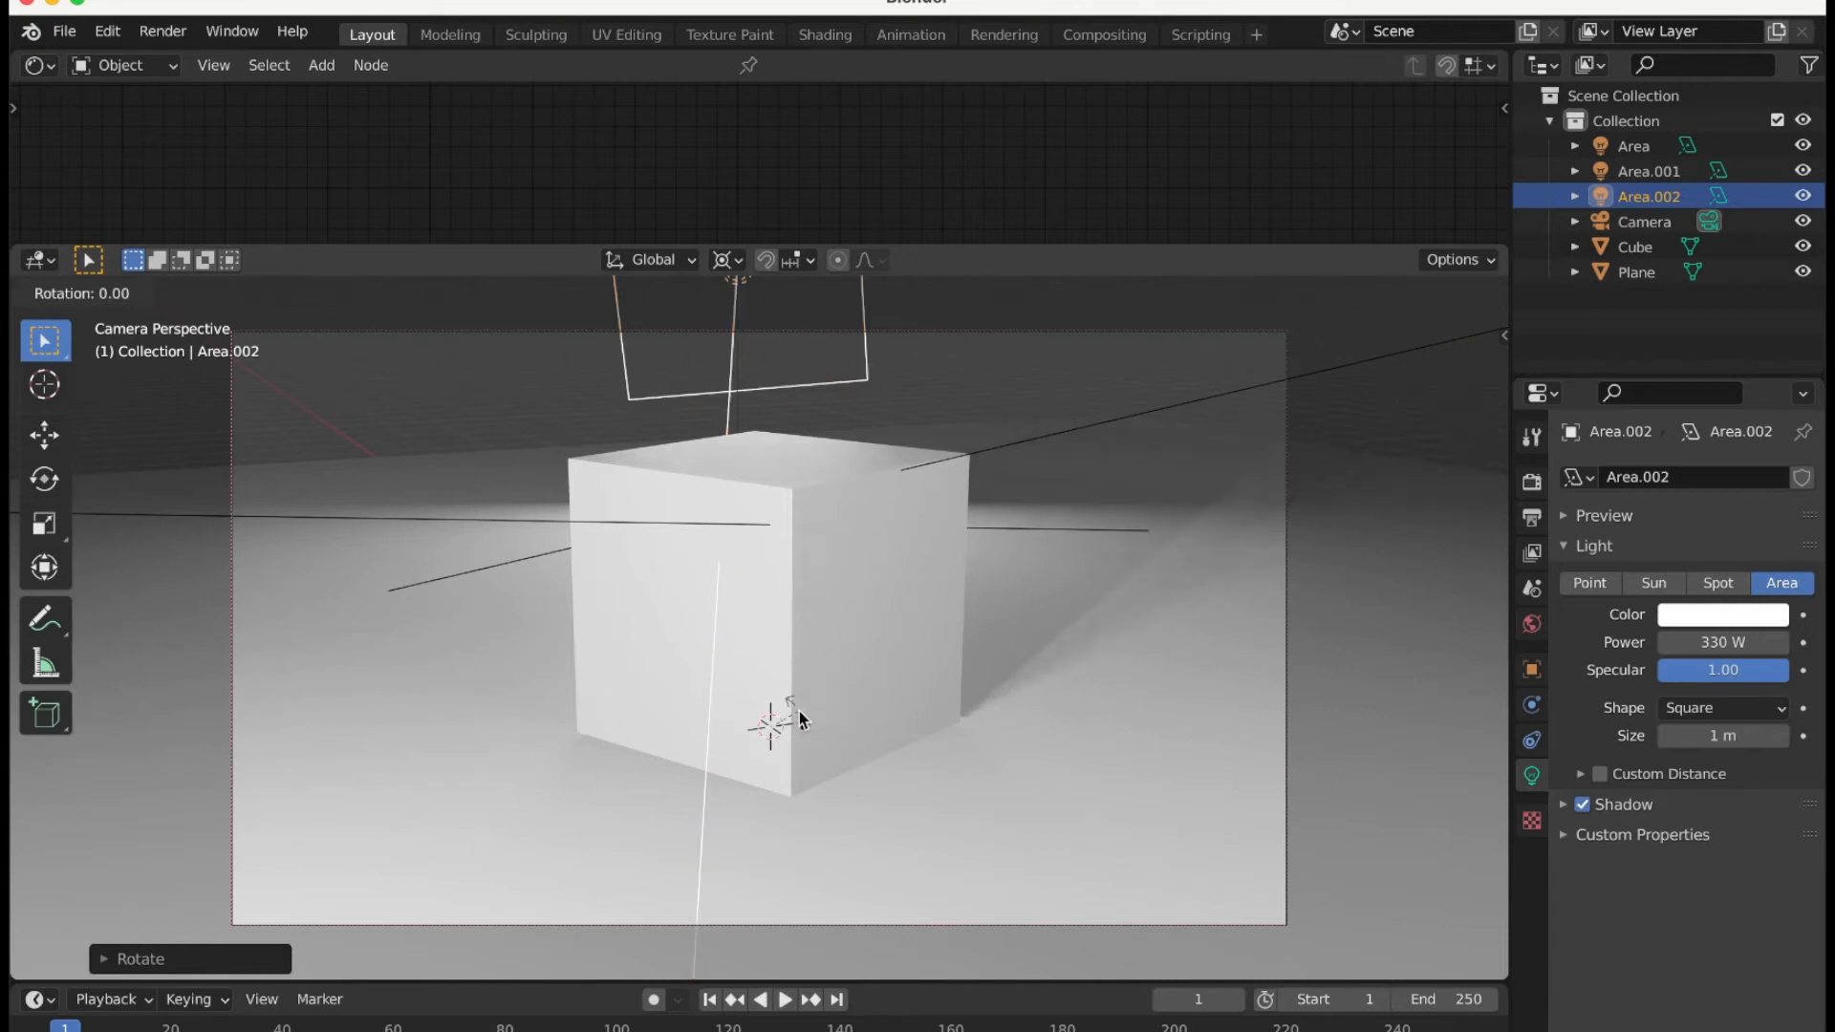
{"action": "key", "text": "y"}
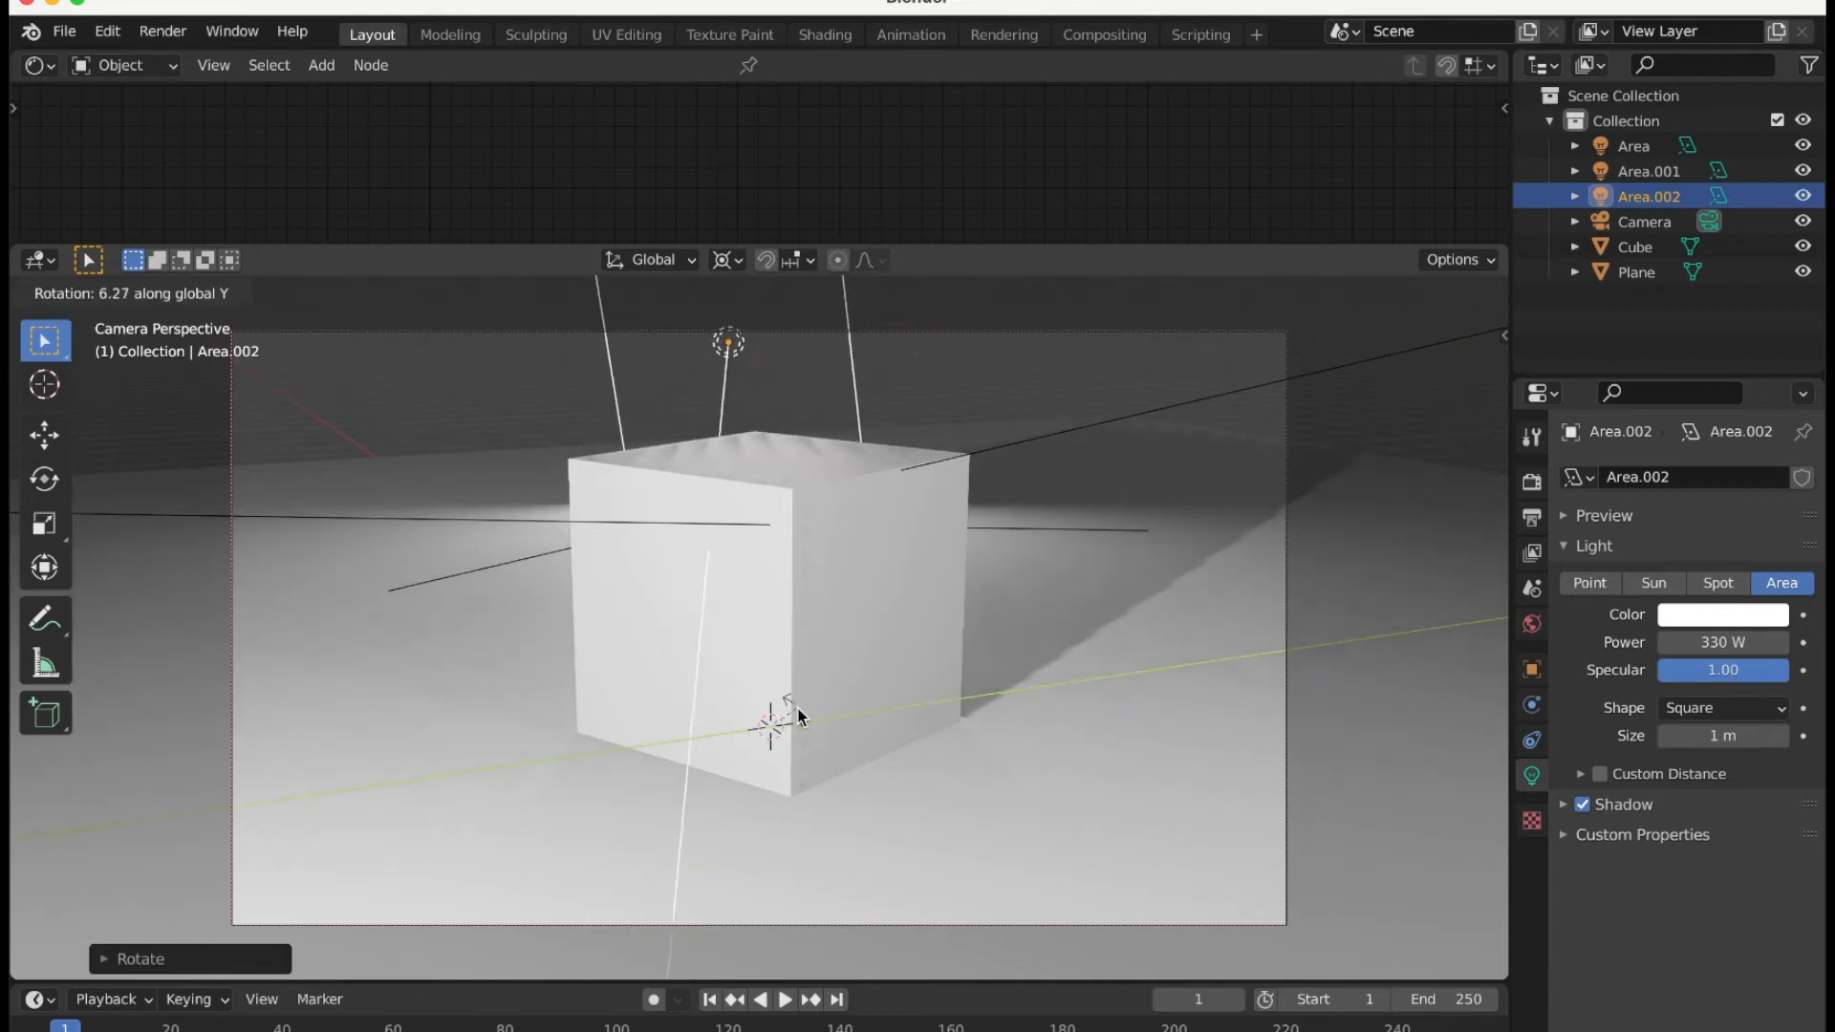
{"action": "left_click", "coordinate": [774, 719]}
{"action": "key", "text": "r"}
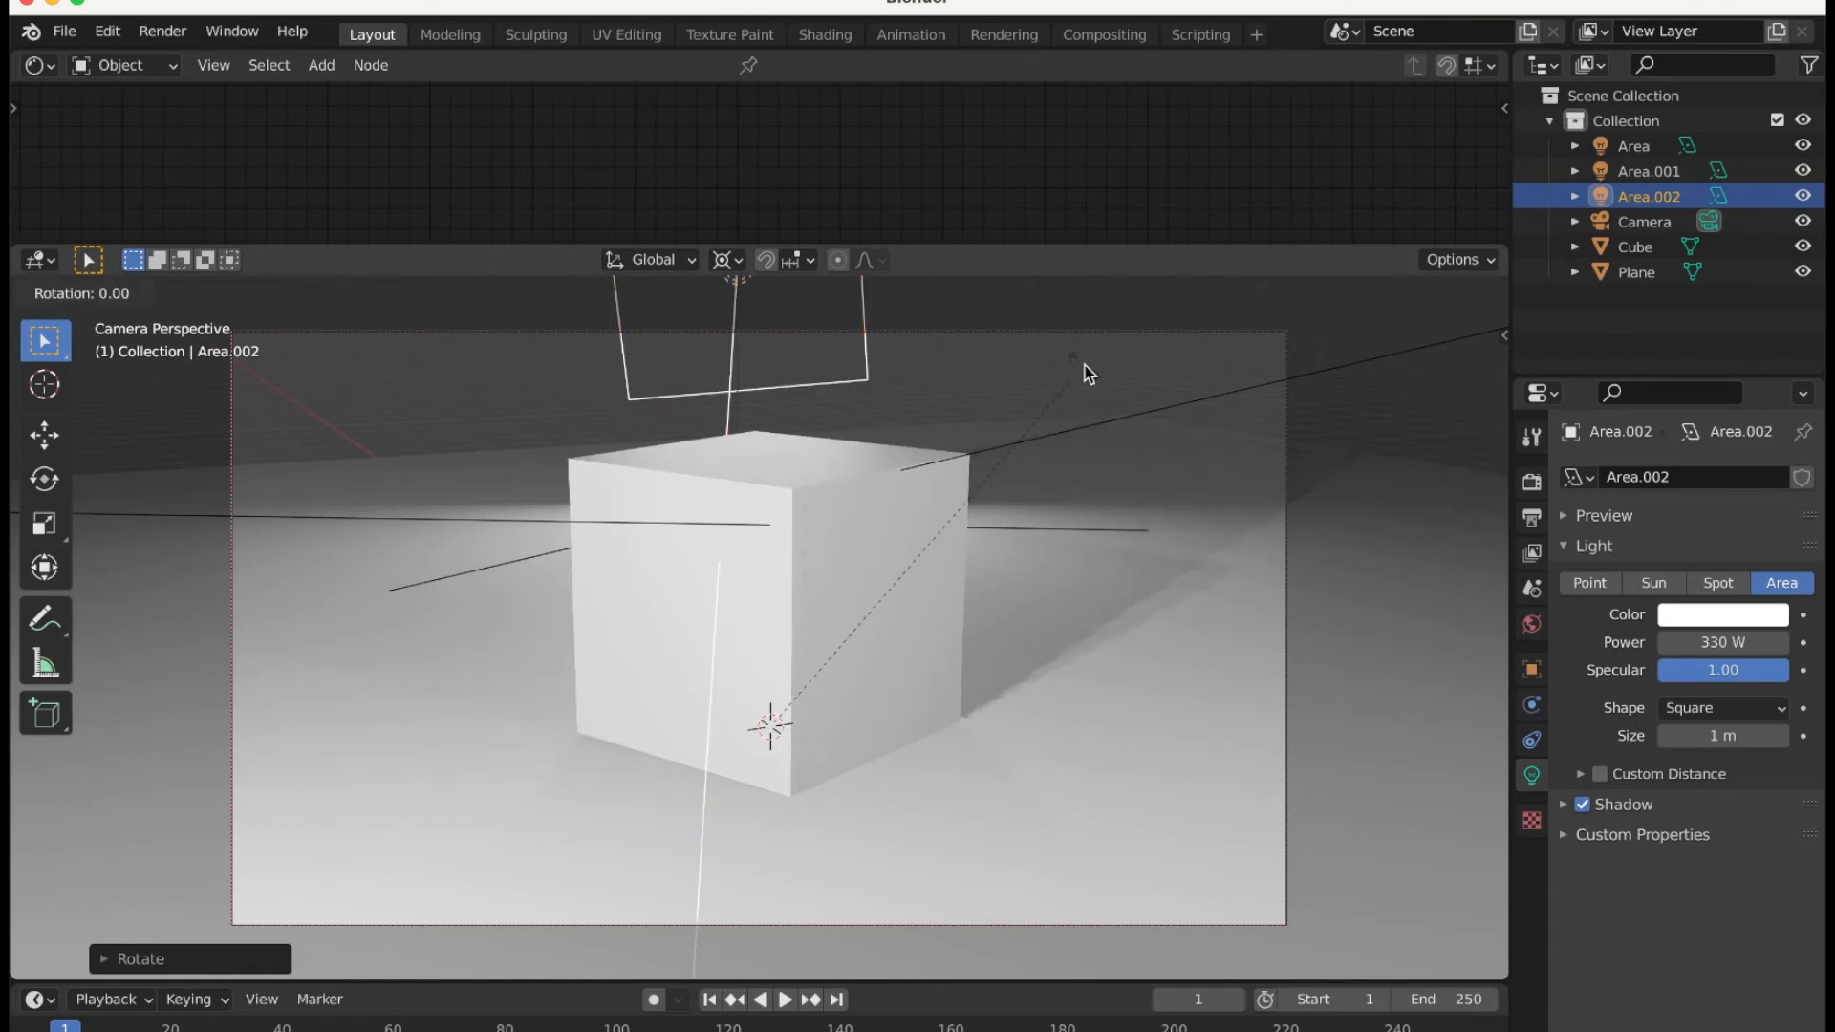
{"action": "key", "text": "y"}
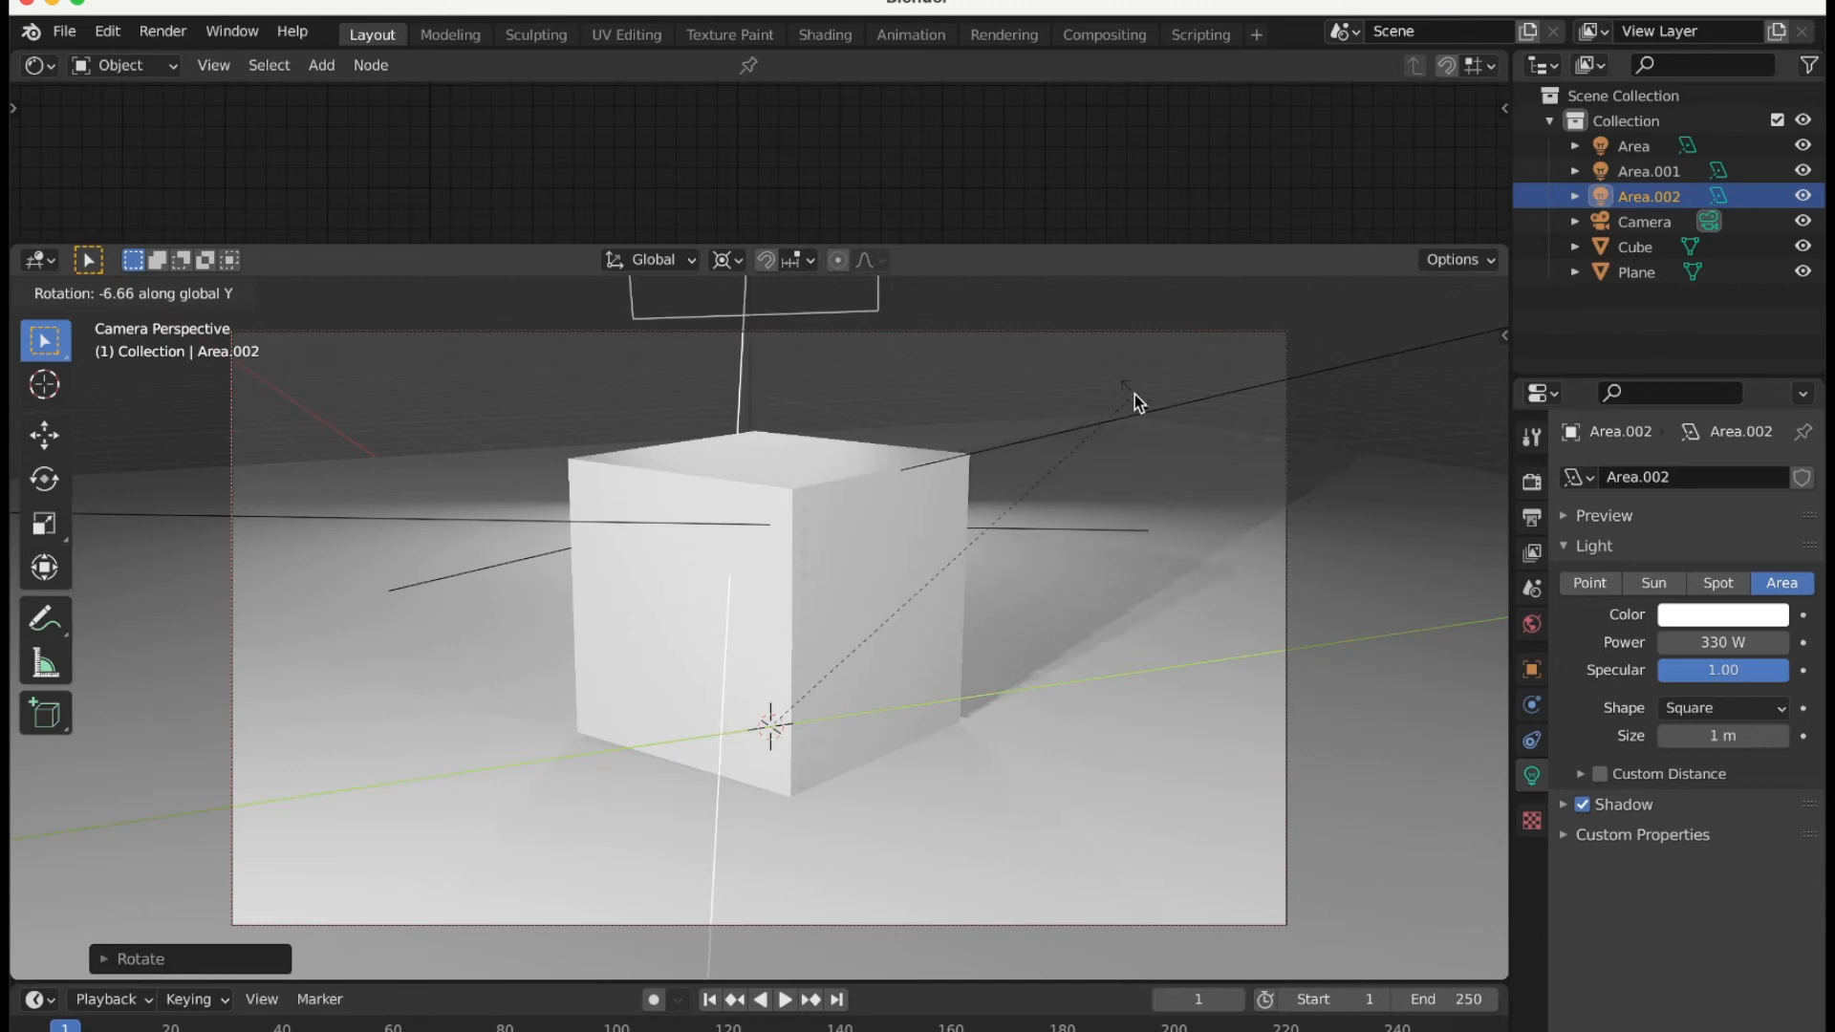
{"action": "left_click", "coordinate": [1134, 394]}
Set the back light's power to 5000 W.
{"action": "left_click", "coordinate": [1719, 642]}
{"action": "type", "text": "500"}
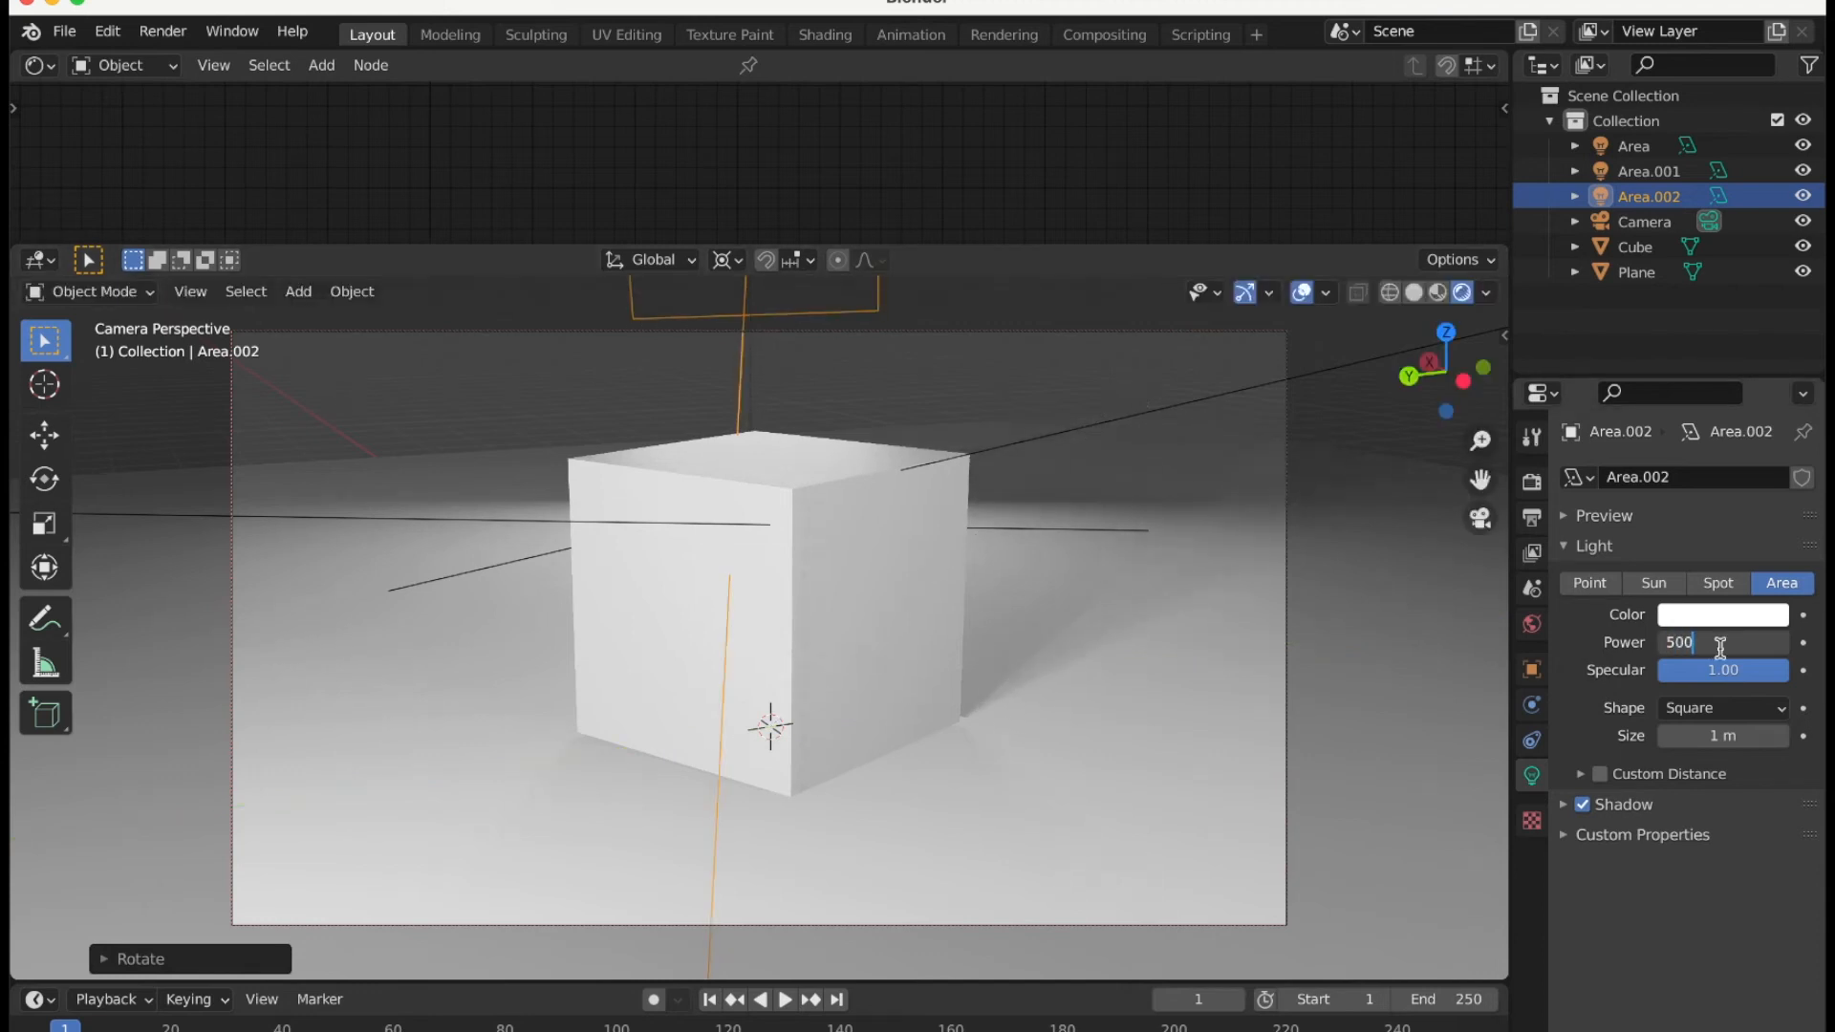
{"action": "key", "text": "BackSpace"}
{"action": "key", "text": "BackSpace"}
{"action": "key", "text": "BackSpace"}
{"action": "type", "text": "5000"}
{"action": "key", "text": "Return"}
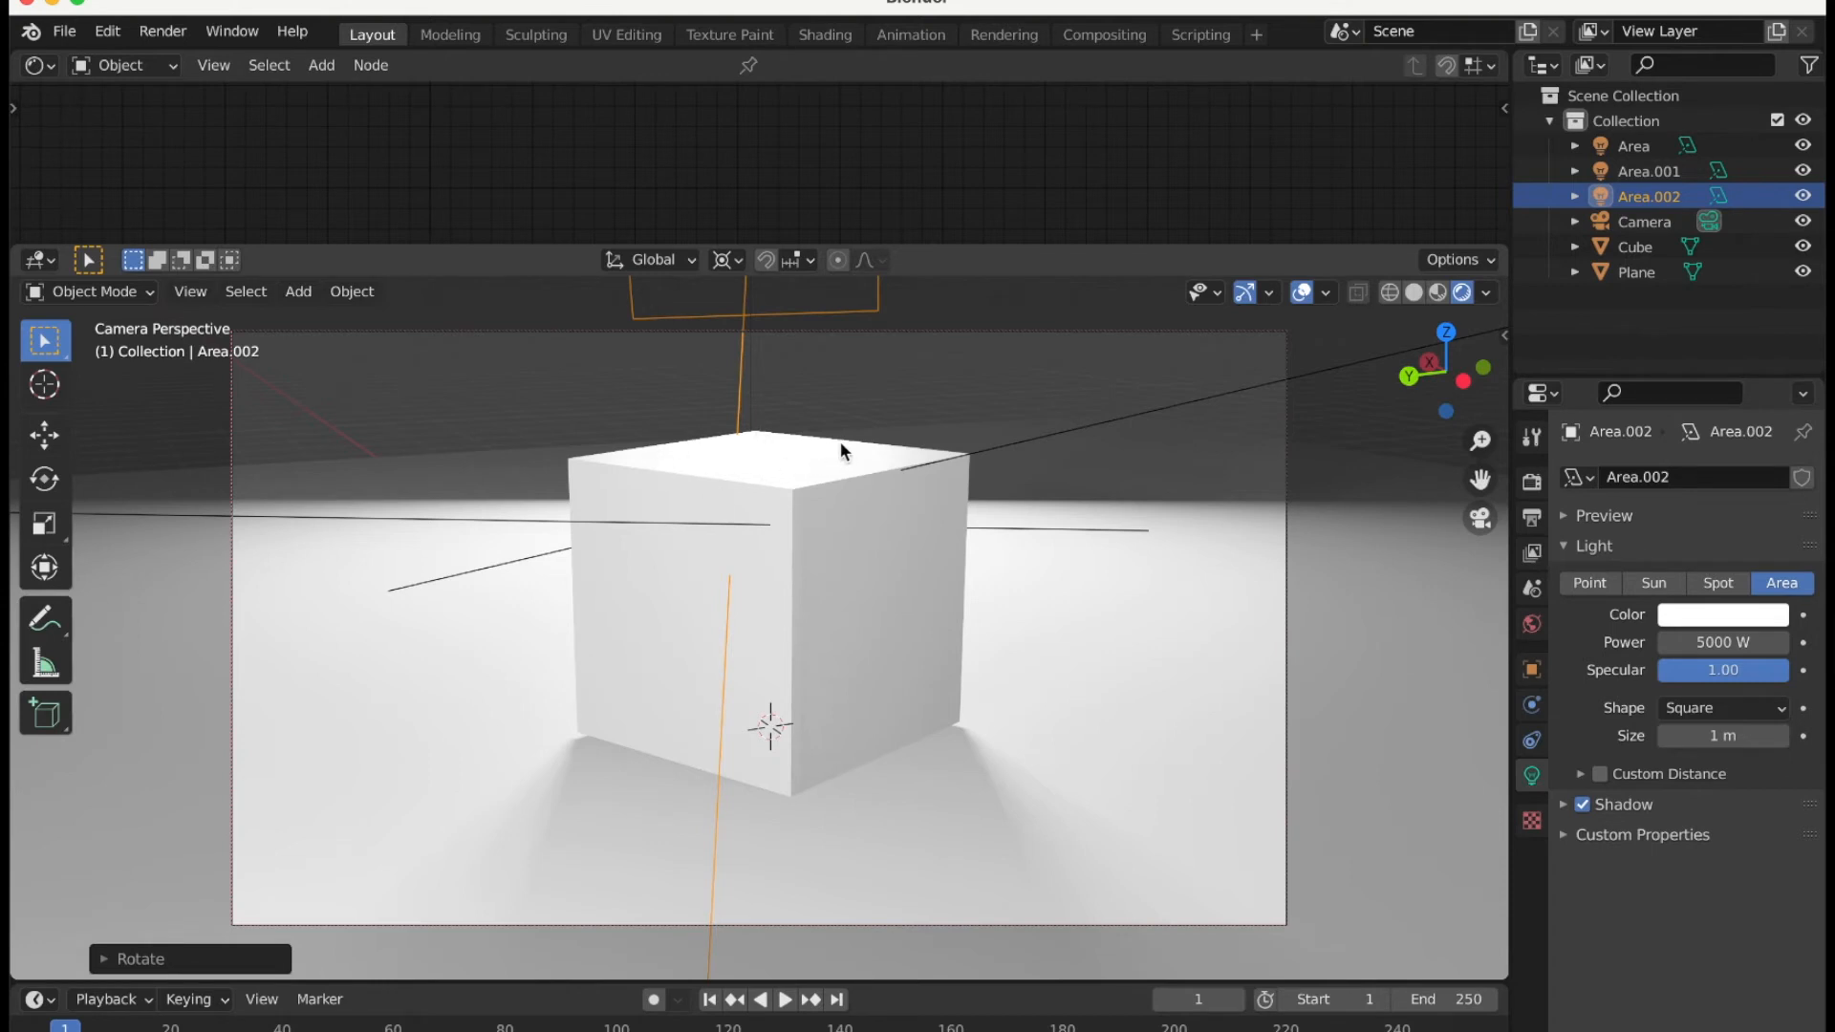
Reduce the back light's power, trying 4000 W and settling on 3500 W.
{"action": "key", "text": "super+s"}
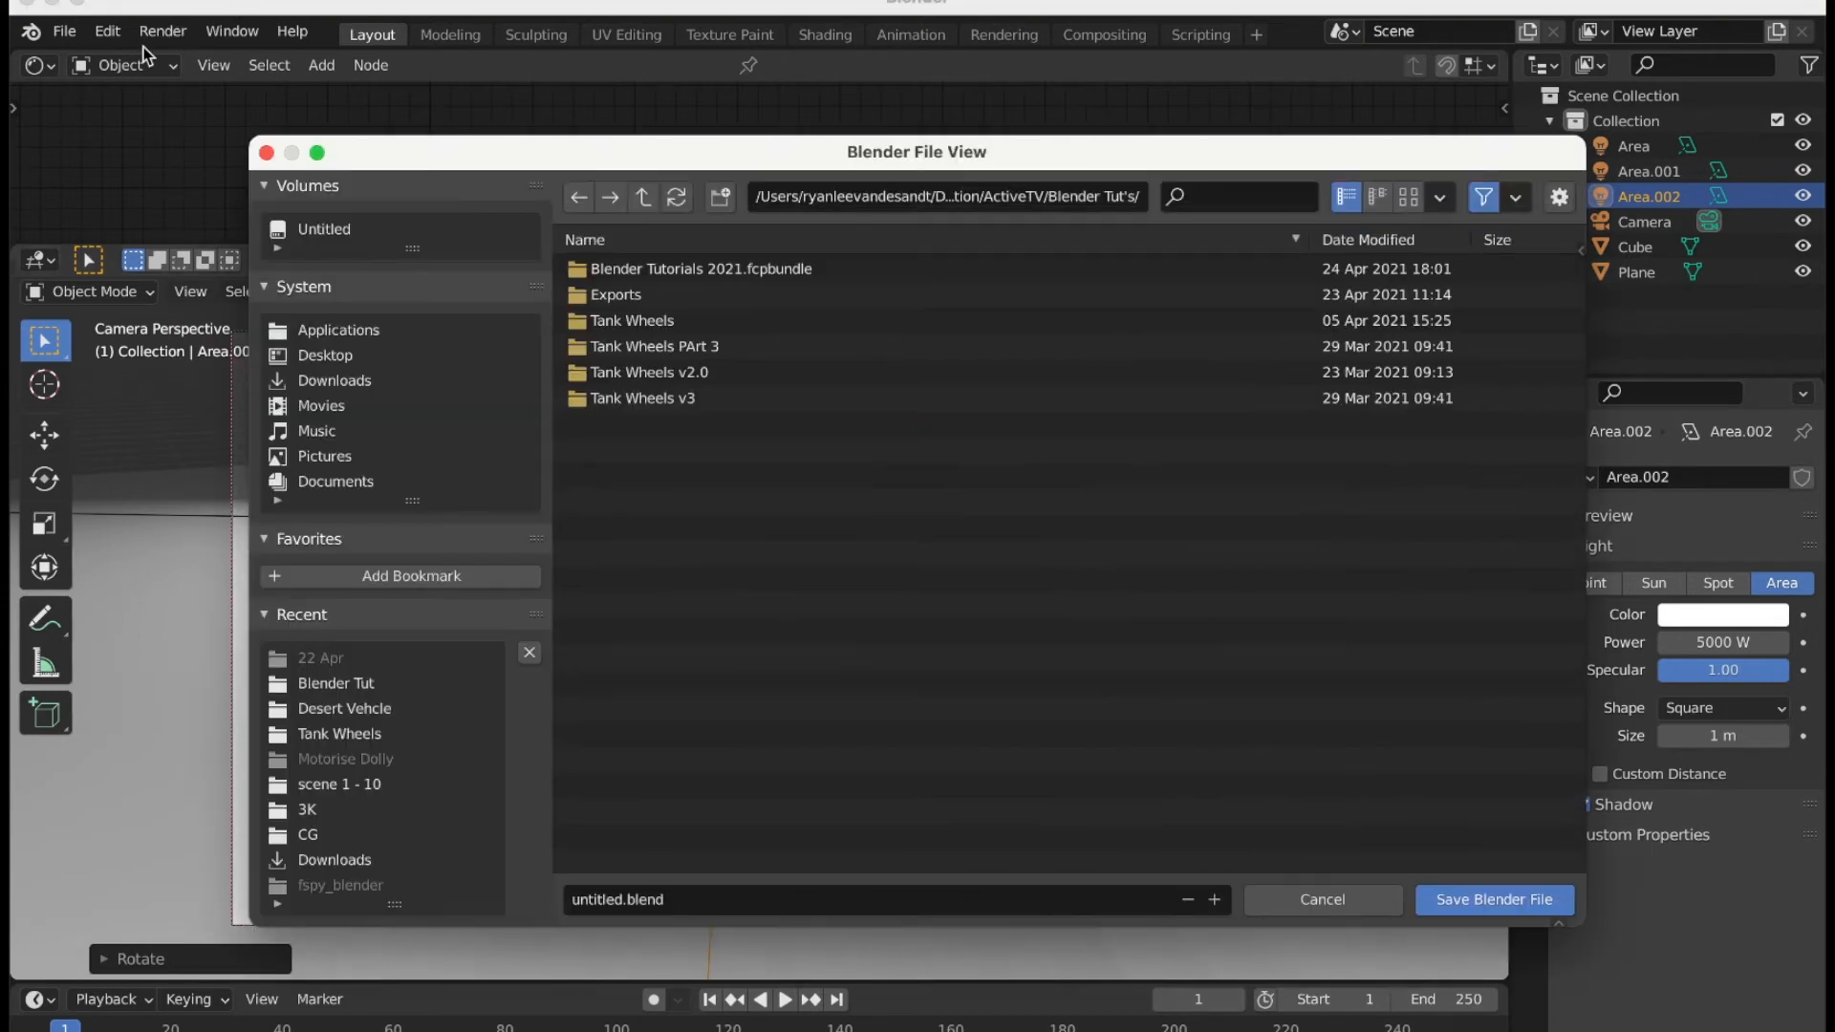
{"action": "left_click", "coordinate": [1352, 898]}
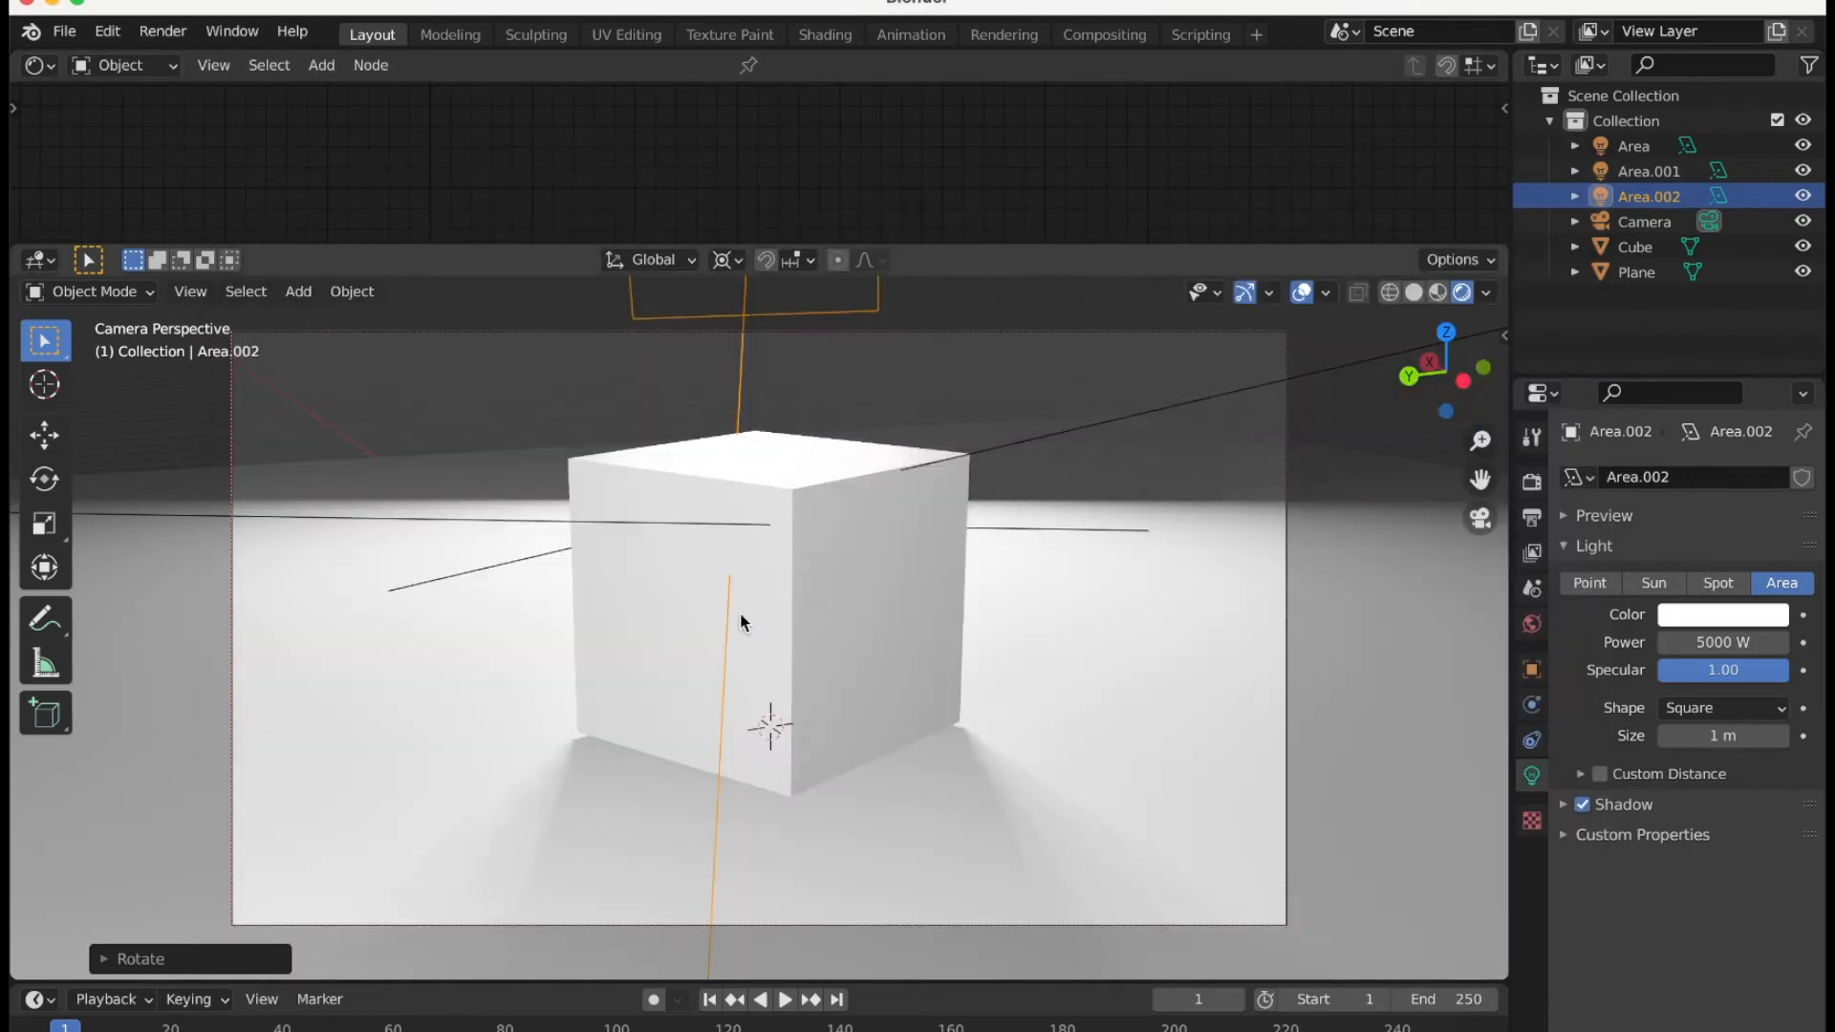
{"action": "left_click", "coordinate": [1736, 643]}
{"action": "type", "text": "4000"}
{"action": "key", "text": "Return"}
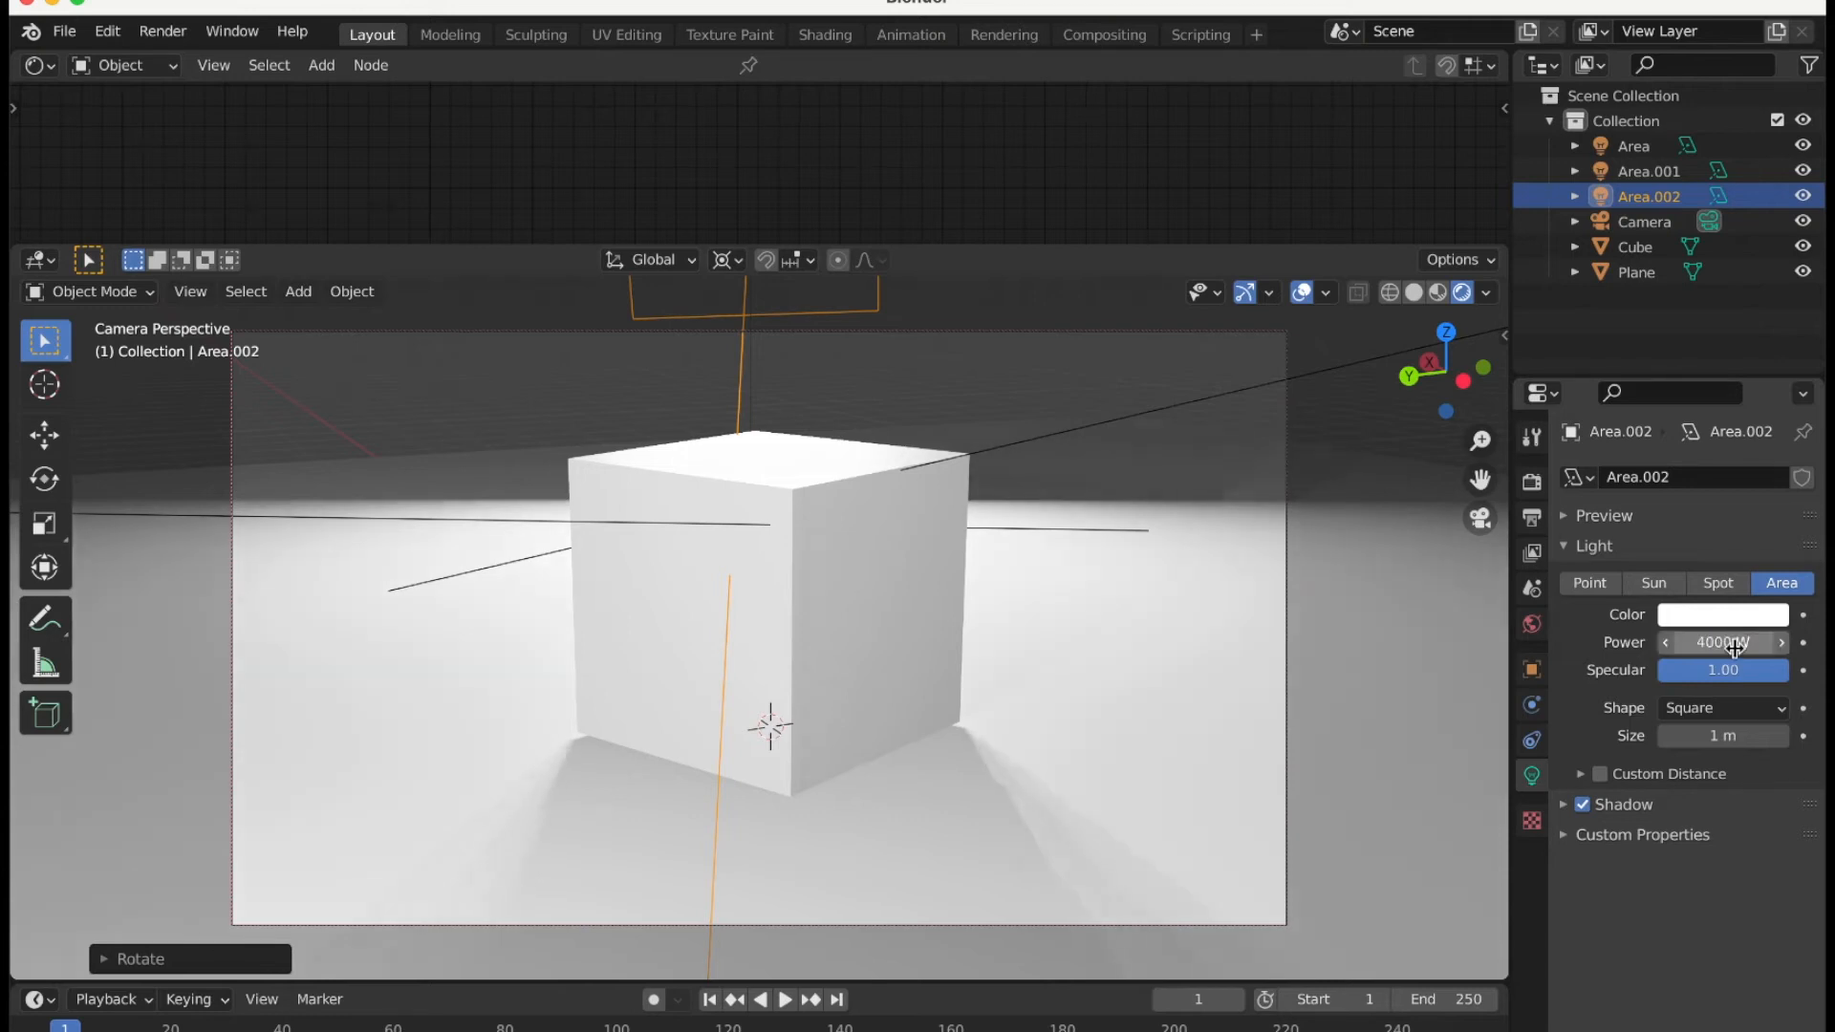
{"action": "left_click", "coordinate": [1736, 643]}
{"action": "type", "text": "3500"}
{"action": "key", "text": "Return"}
Toggle the back light's viewport visibility off and on to compare the cube with and without it.
{"action": "left_click", "coordinate": [1805, 197]}
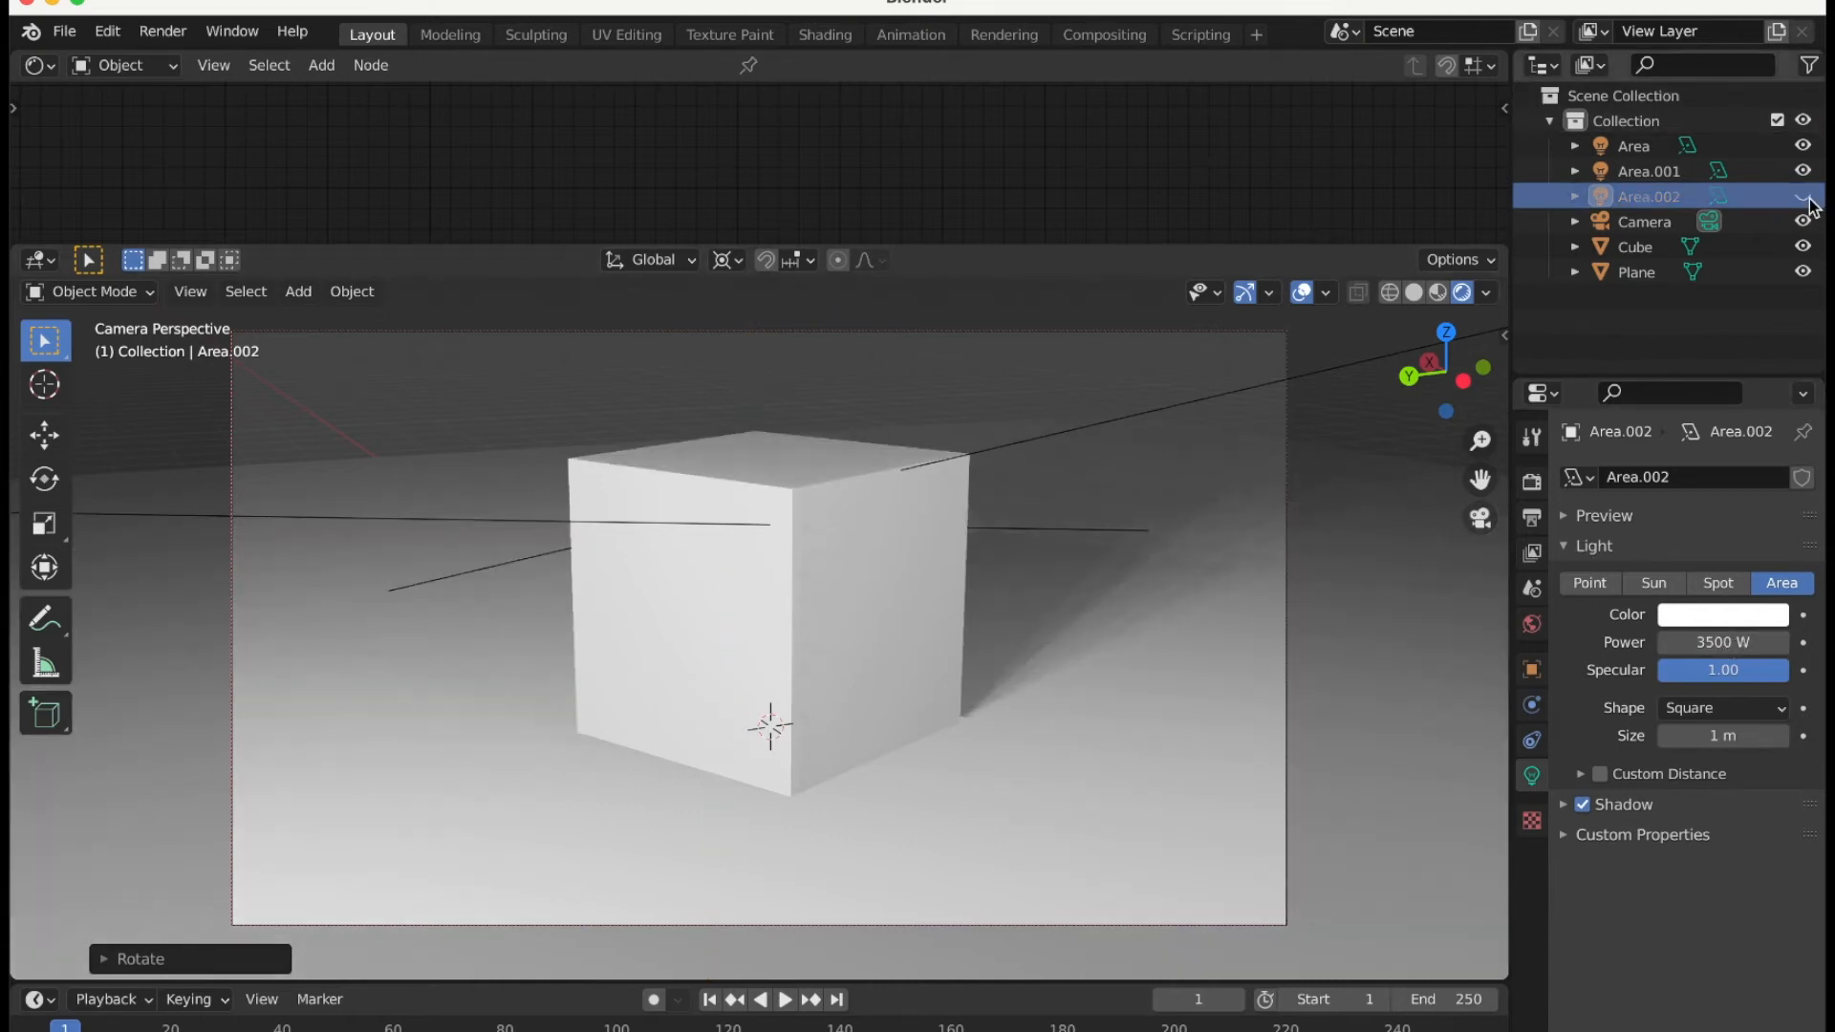
{"action": "left_click", "coordinate": [1808, 199]}
{"action": "left_click", "coordinate": [1809, 199]}
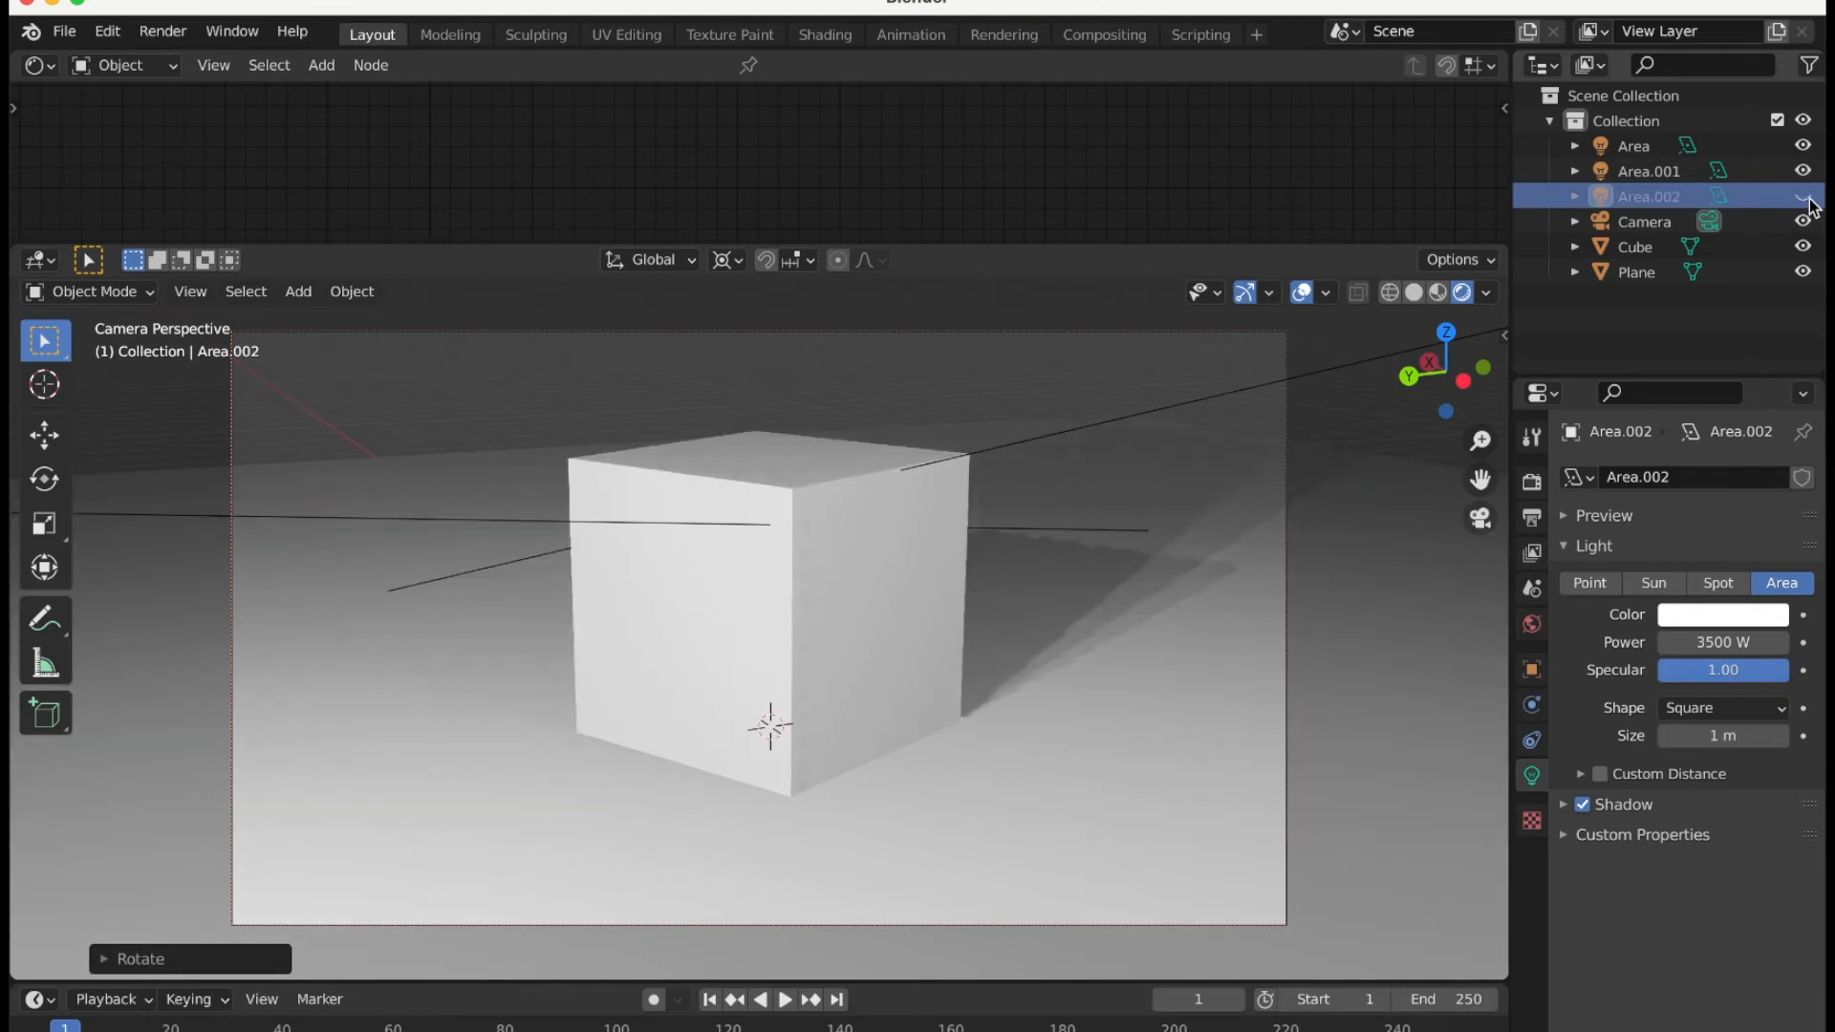
{"action": "left_click", "coordinate": [1809, 198]}
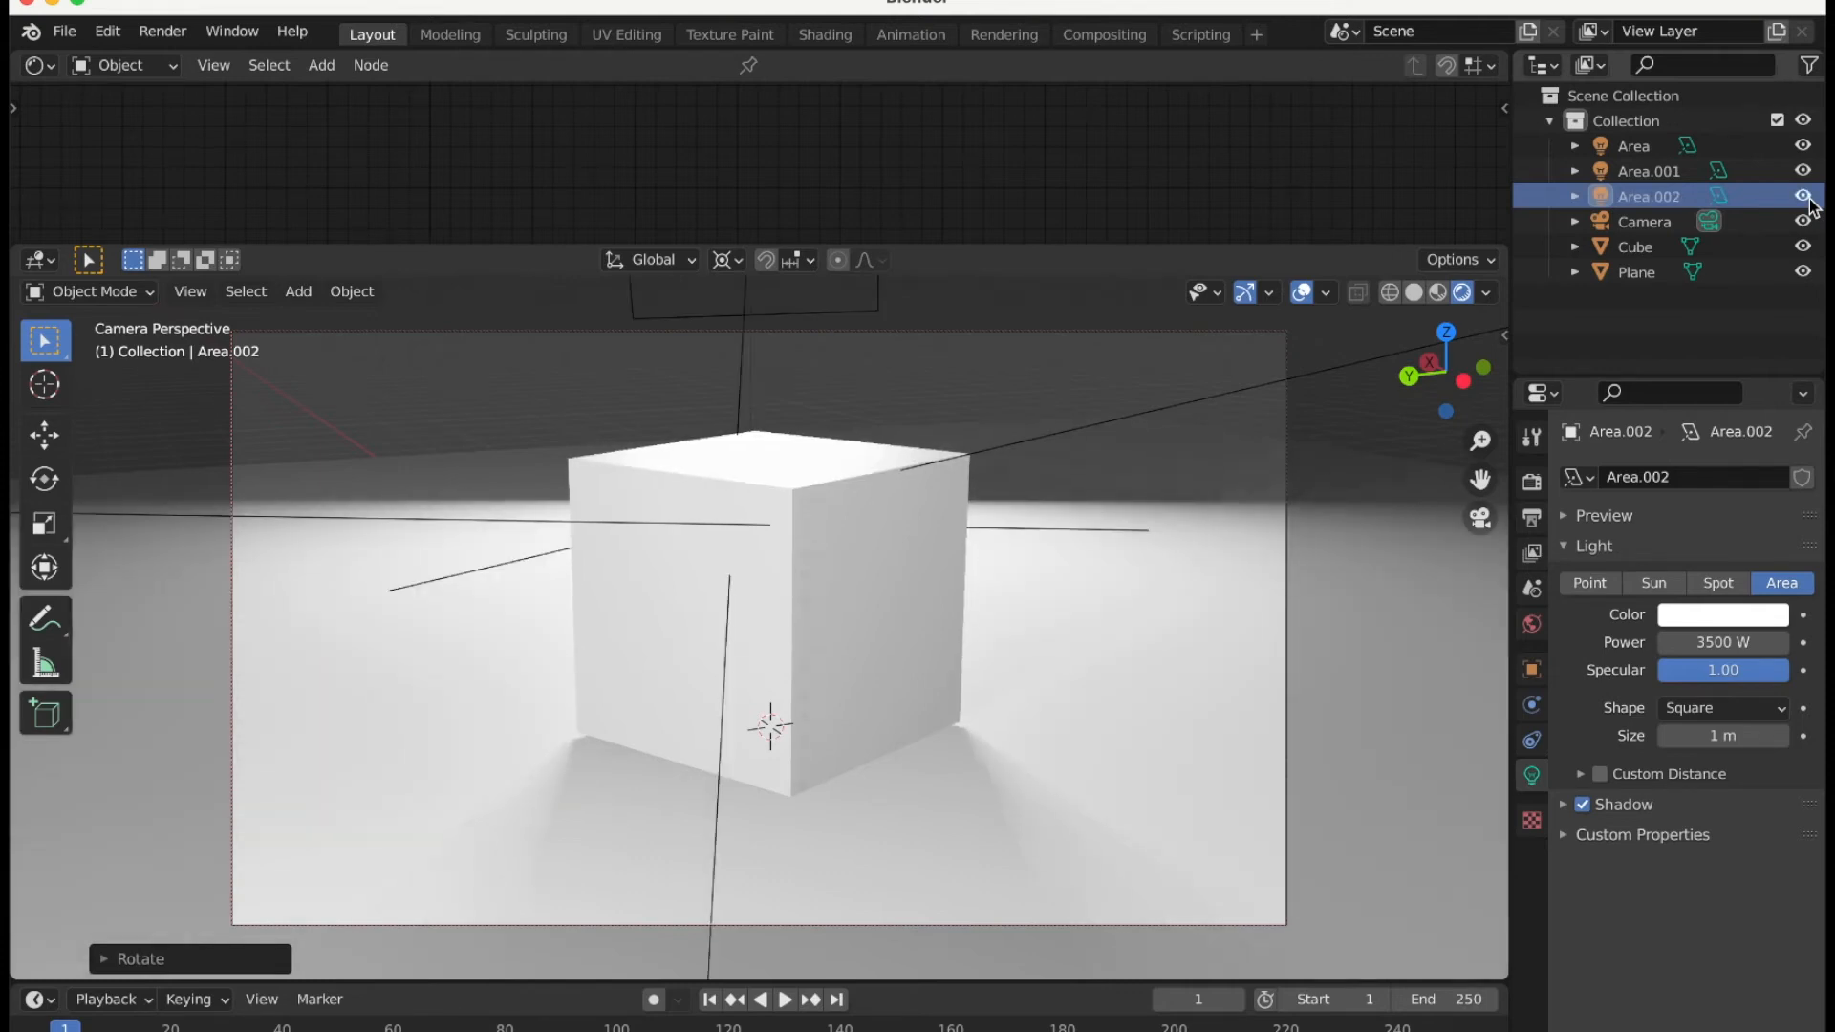
Select the key light and set its power to 3000 W.
{"action": "left_click", "coordinate": [1629, 171]}
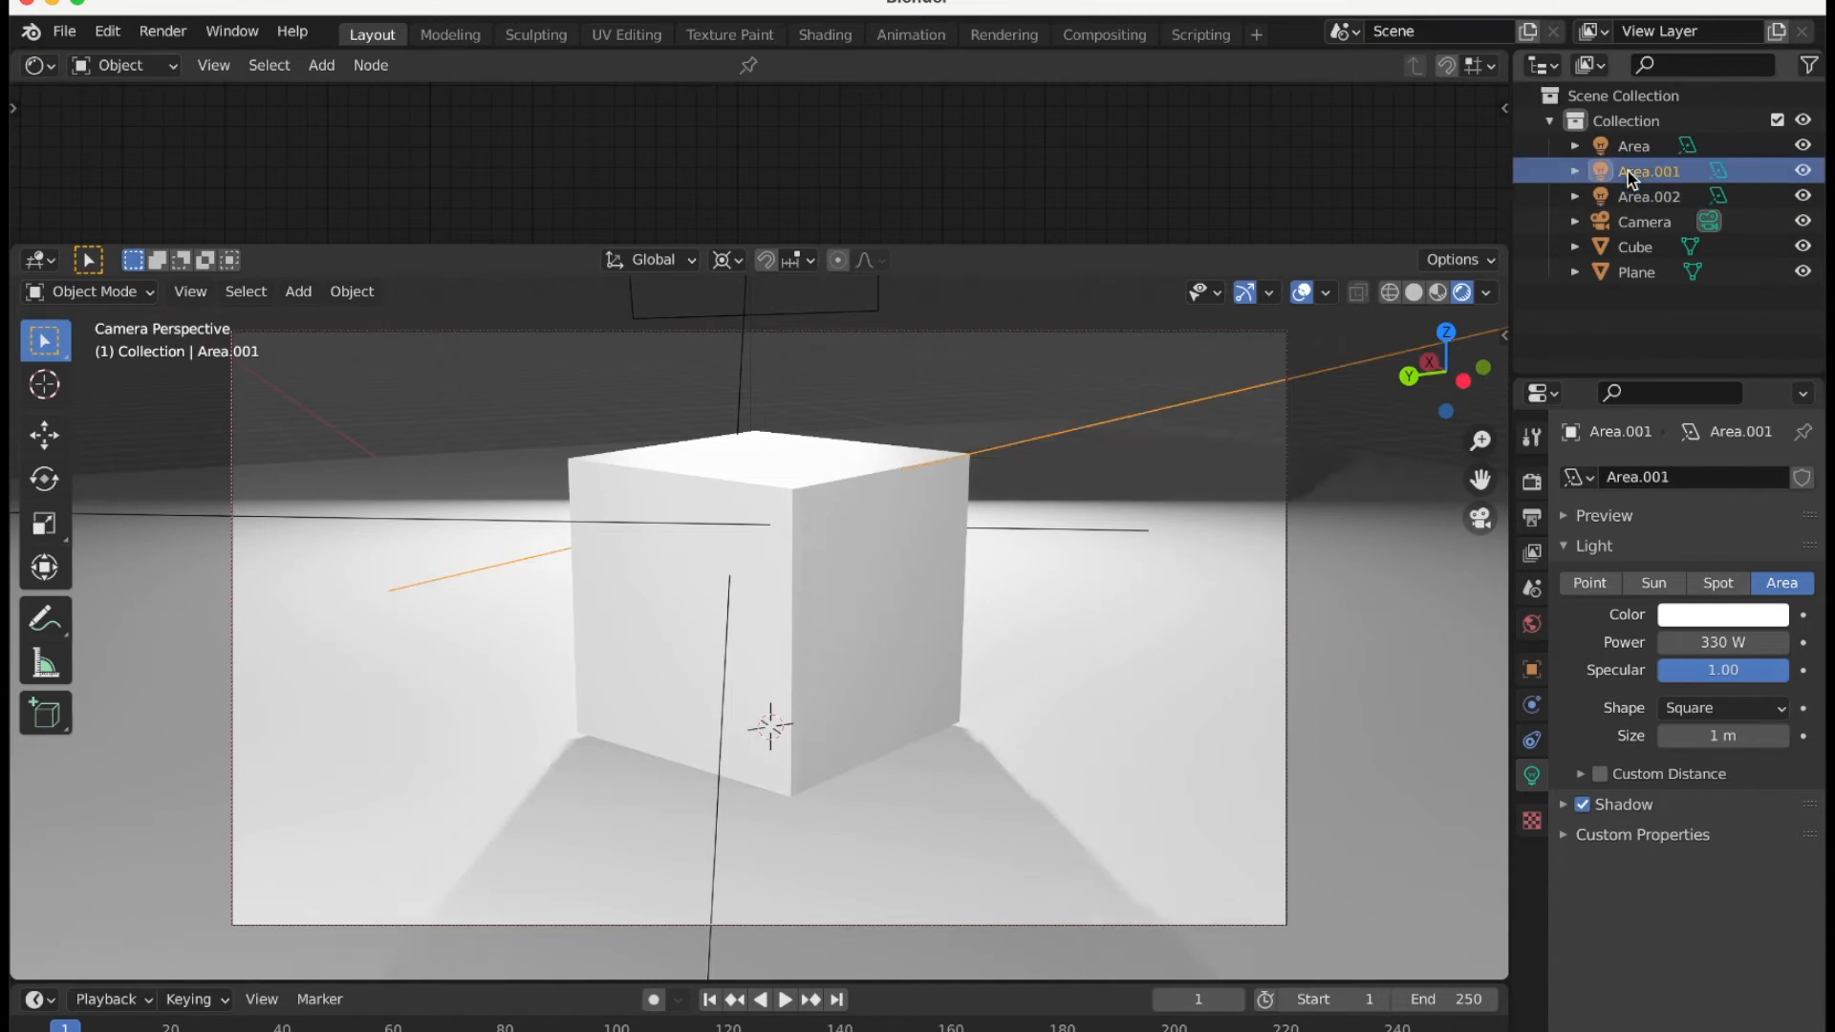
{"action": "left_click", "coordinate": [1640, 149]}
{"action": "left_click", "coordinate": [1716, 641]}
{"action": "type", "text": "2000"}
{"action": "key", "text": "BackSpace"}
{"action": "key", "text": "BackSpace"}
{"action": "key", "text": "BackSpace"}
{"action": "key", "text": "BackSpace"}
{"action": "type", "text": "3000"}
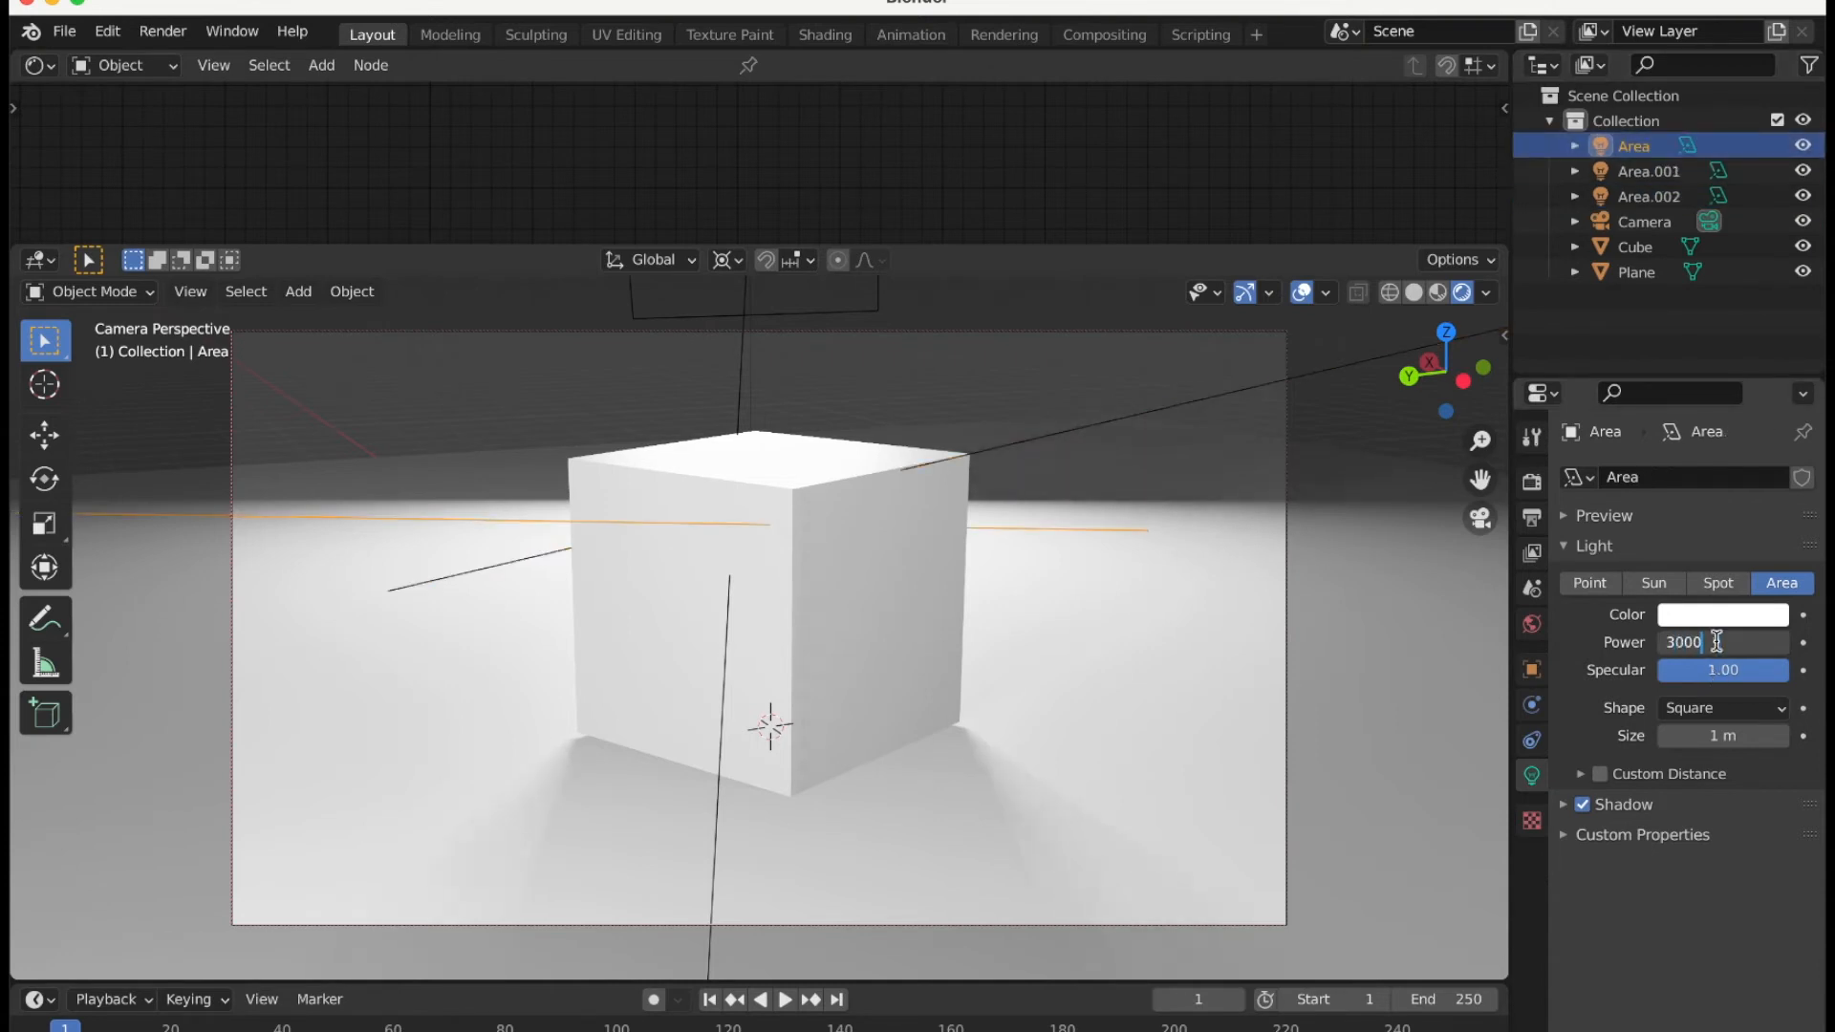
{"action": "key", "text": "Return"}
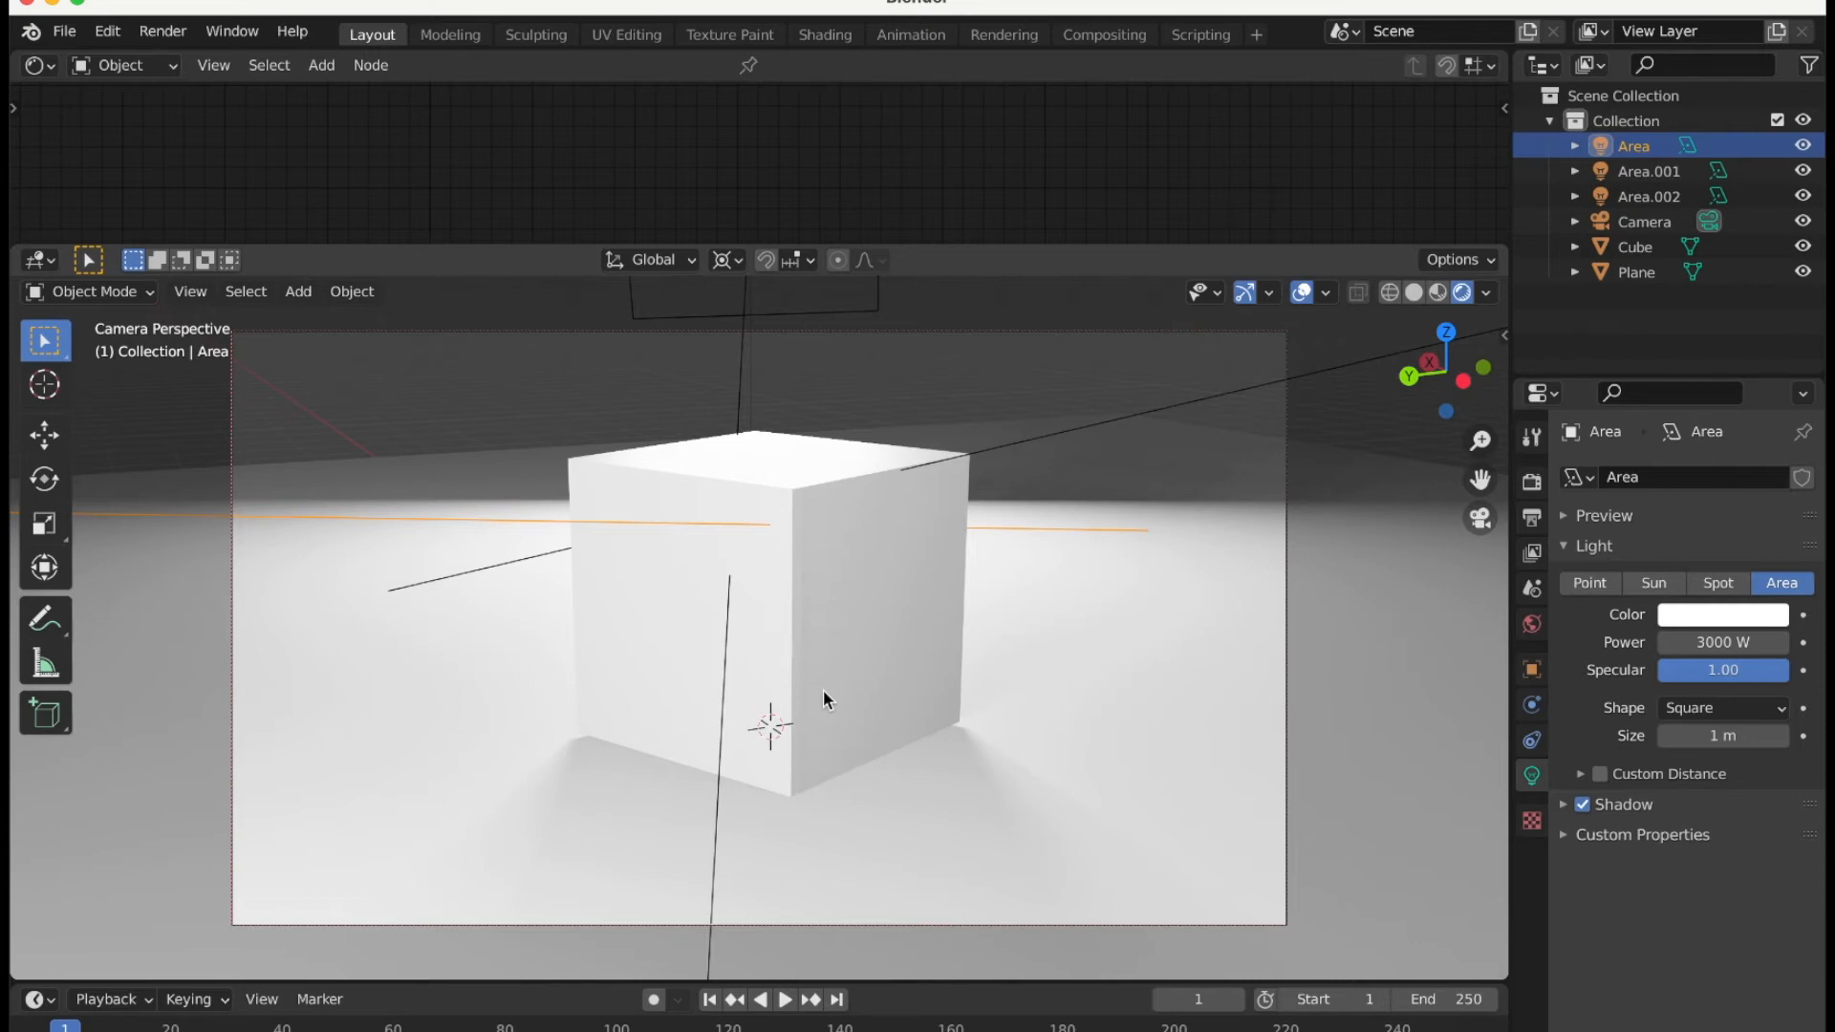
Start saving the file and browse to the Documents/Video Production/ActiveTV/Blender Tut's folder.
{"action": "key", "text": "super+s"}
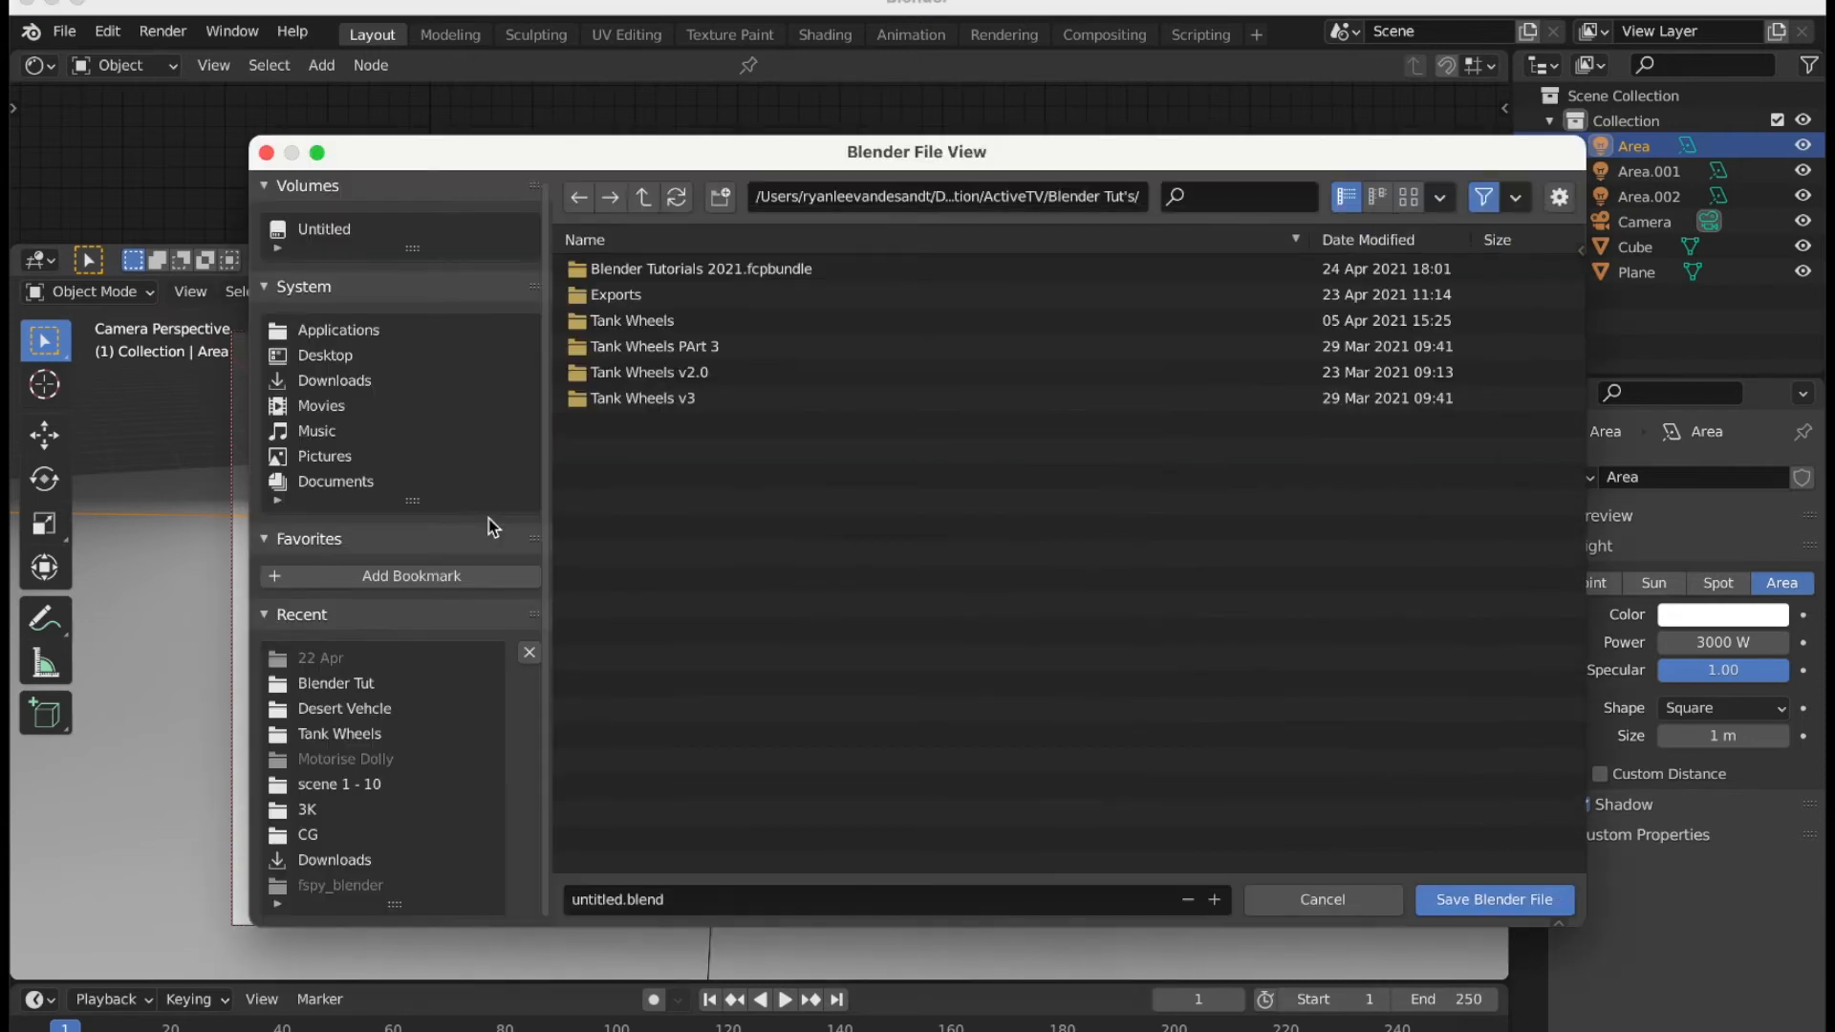
{"action": "left_click_drag", "start_coordinate": [582, 149], "coordinate": [504, 97]}
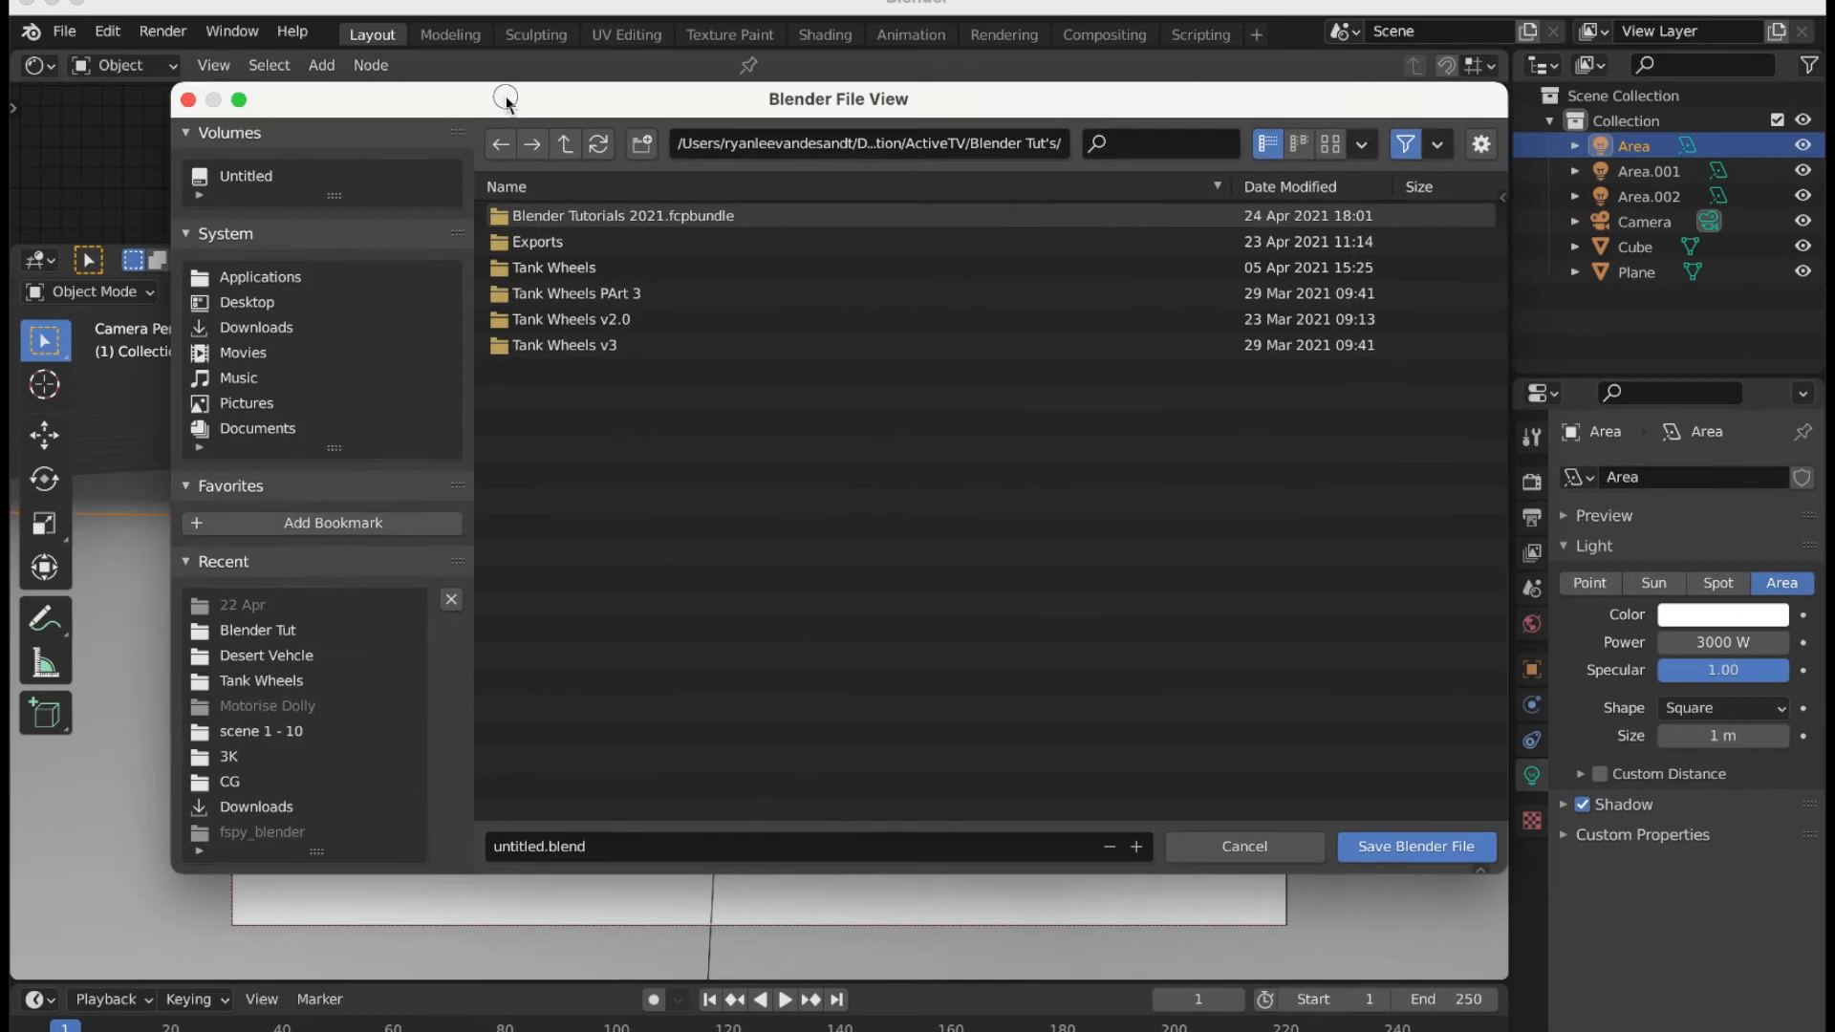
{"action": "left_click", "coordinate": [255, 428]}
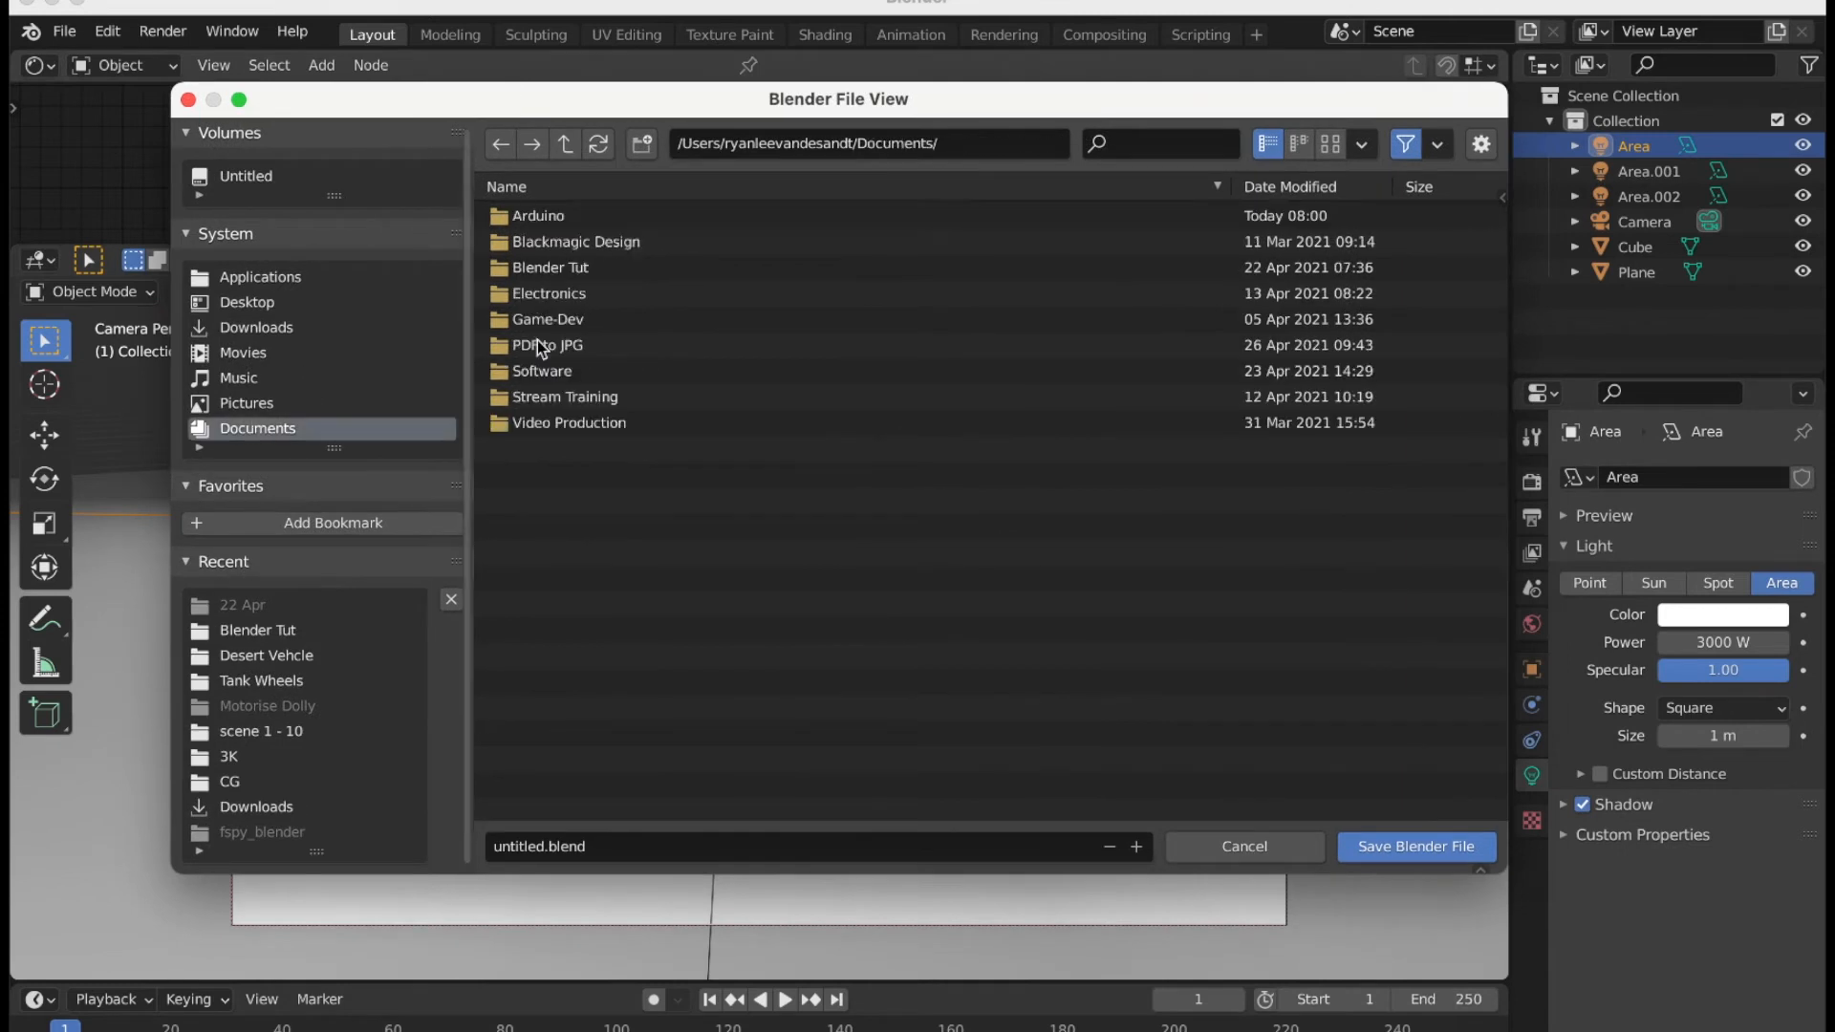
{"action": "left_click", "coordinate": [547, 427]}
{"action": "left_click", "coordinate": [547, 428]}
{"action": "left_click", "coordinate": [536, 222]}
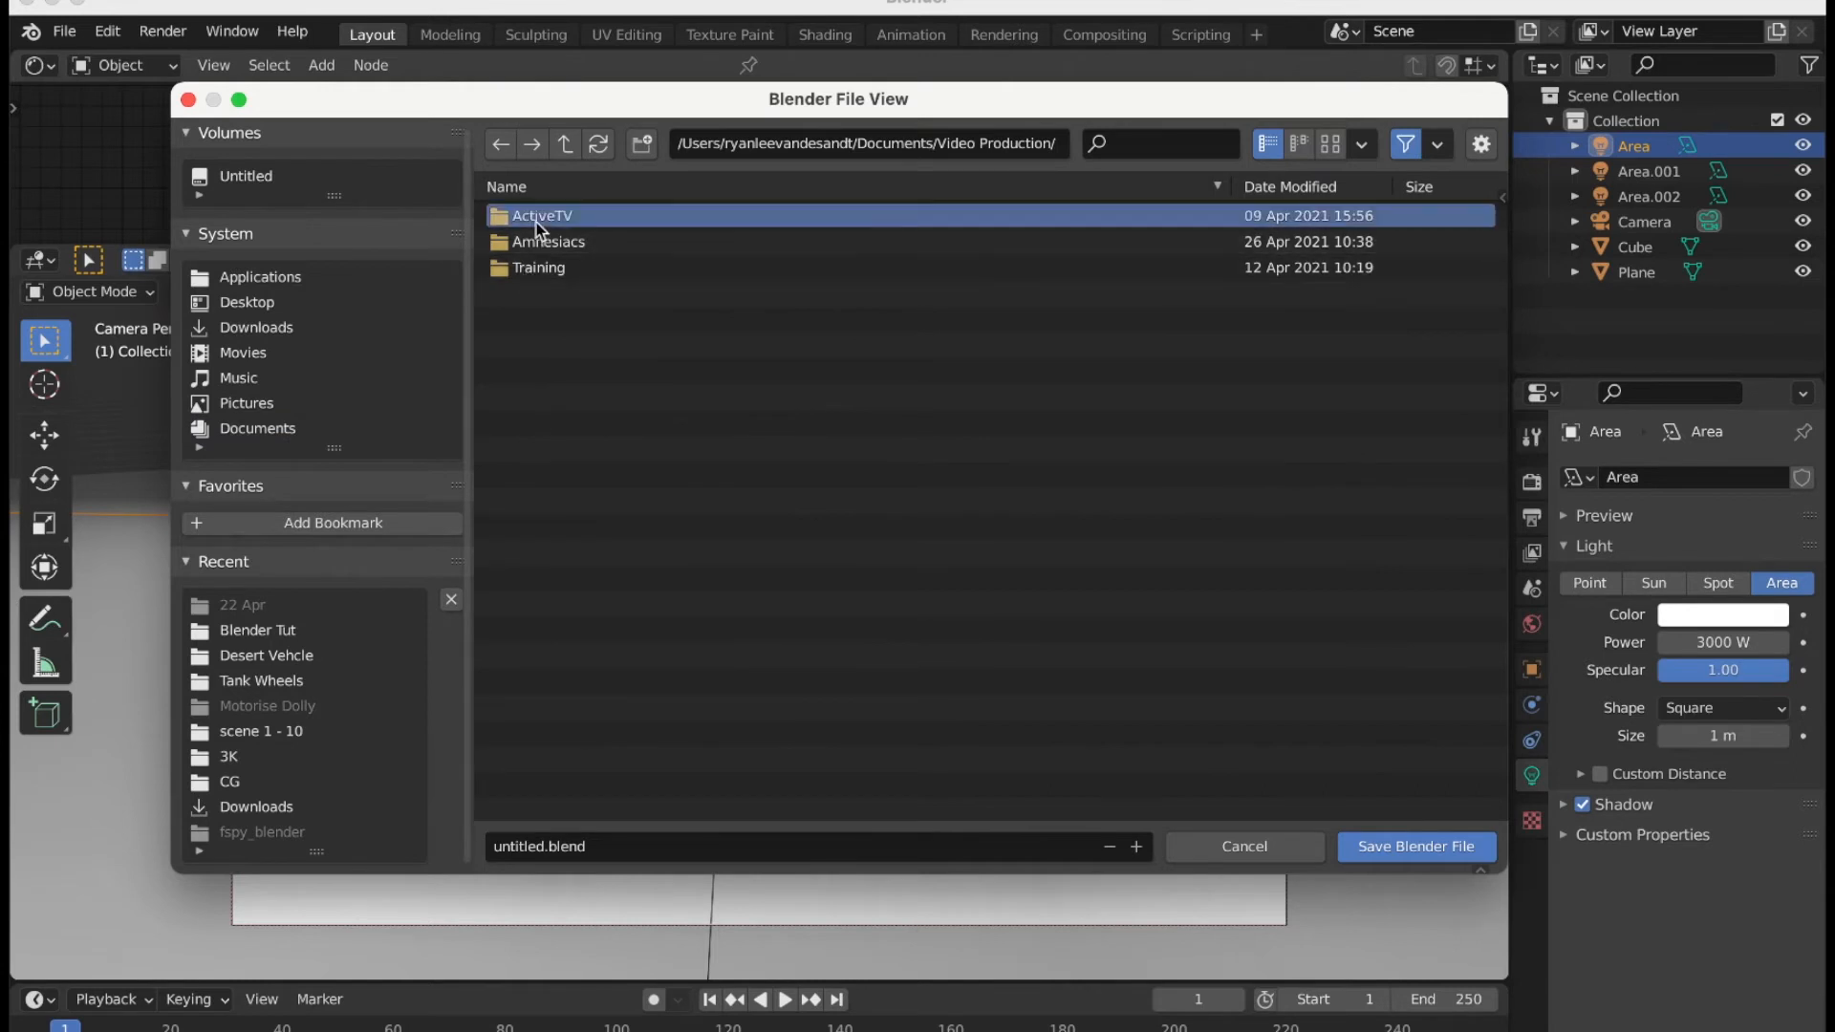
{"action": "left_click", "coordinate": [536, 222]}
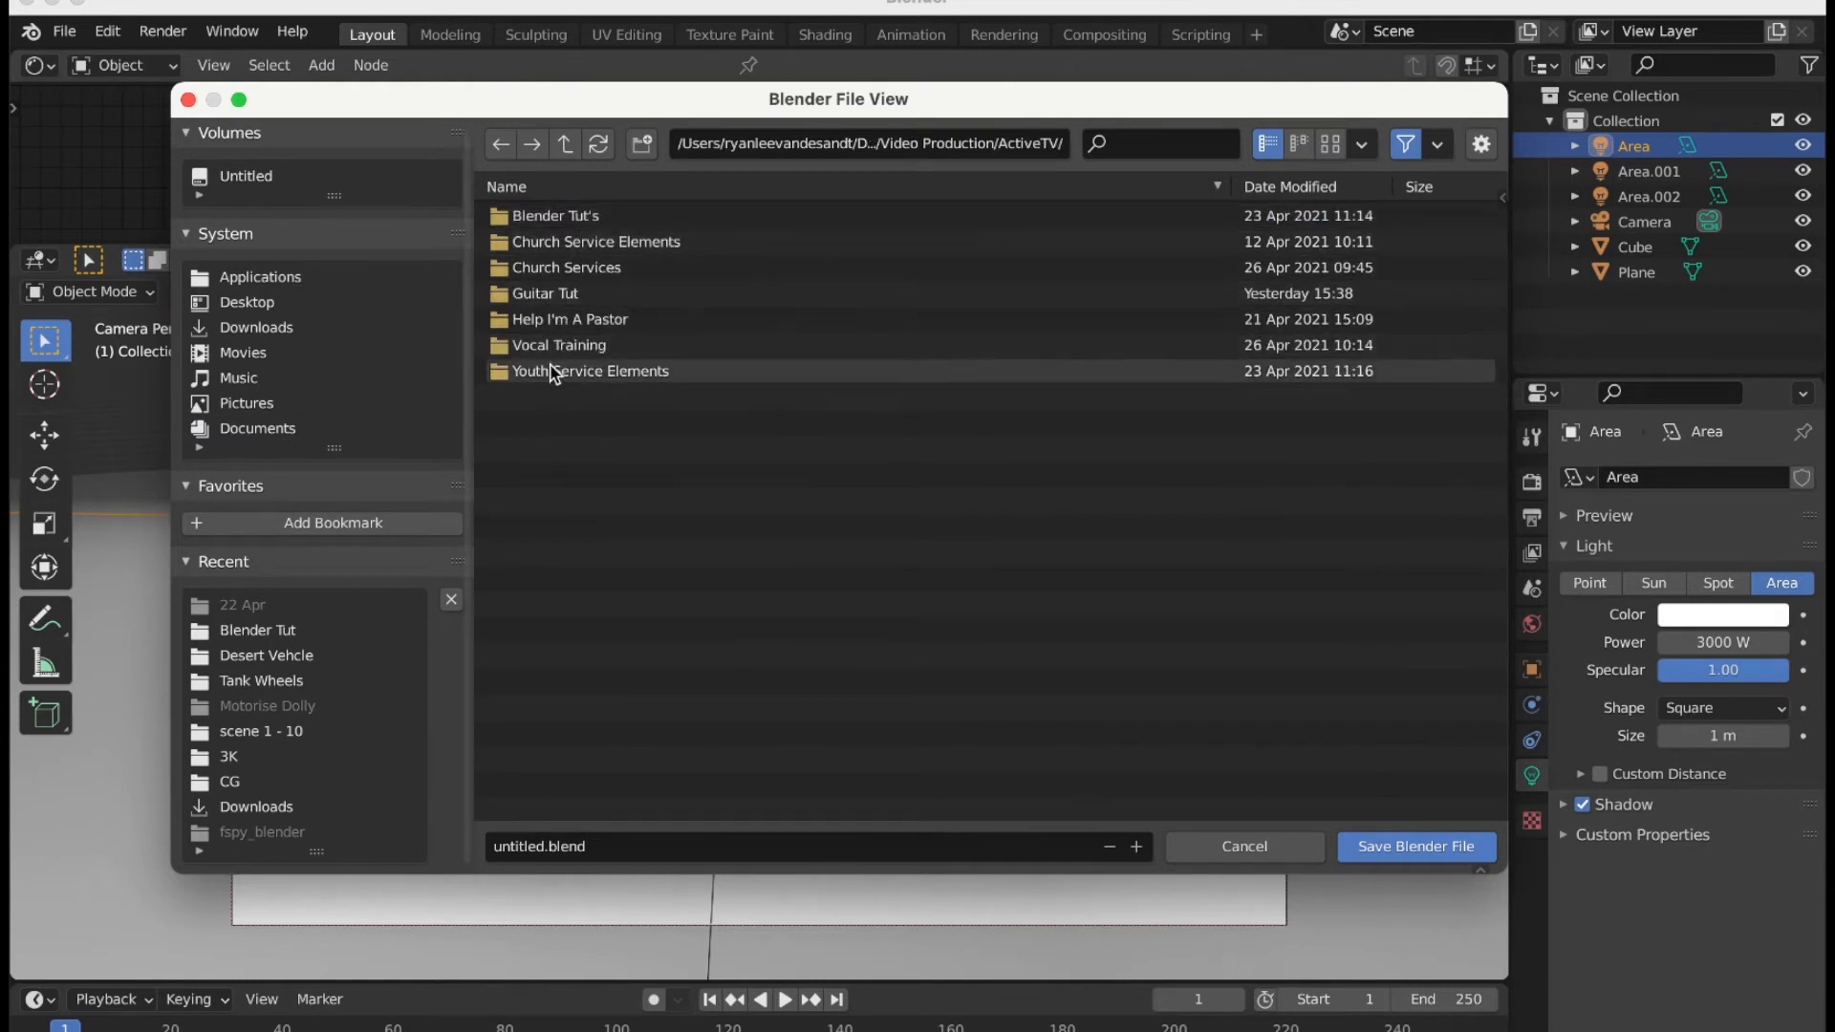
{"action": "double_click", "coordinate": [547, 225]}
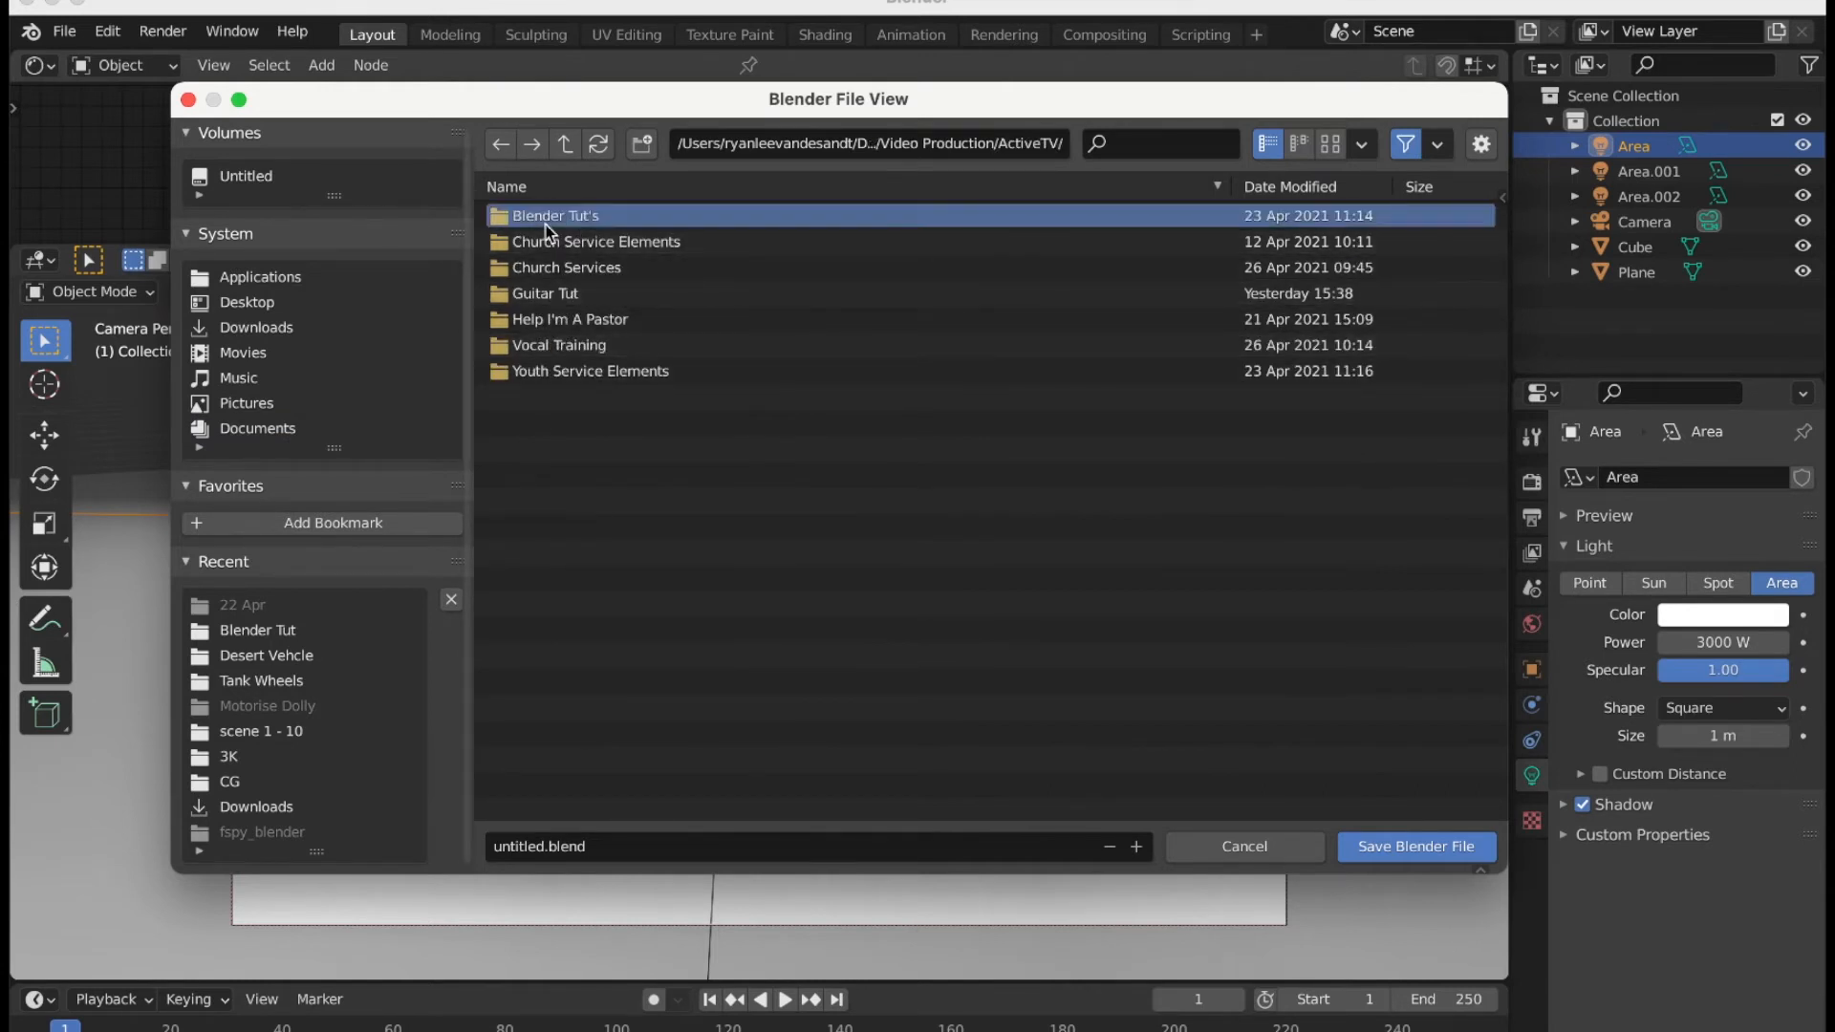
Name the file Lighting.blend and save it in the current folder.
{"action": "left_click", "coordinate": [640, 856]}
{"action": "left_click", "coordinate": [640, 856]}
{"action": "key", "text": "Left"}
{"action": "key", "text": "Left"}
{"action": "key", "text": "Left"}
{"action": "key", "text": "Left"}
{"action": "key", "text": "Left"}
{"action": "key", "text": "BackSpace"}
{"action": "key", "text": "BackSpace"}
{"action": "key", "text": "BackSpace"}
{"action": "key", "text": "BackSpace"}
{"action": "key", "text": "BackSpace"}
{"action": "key", "text": "BackSpace"}
{"action": "key", "text": "BackSpace"}
{"action": "key", "text": "BackSpace"}
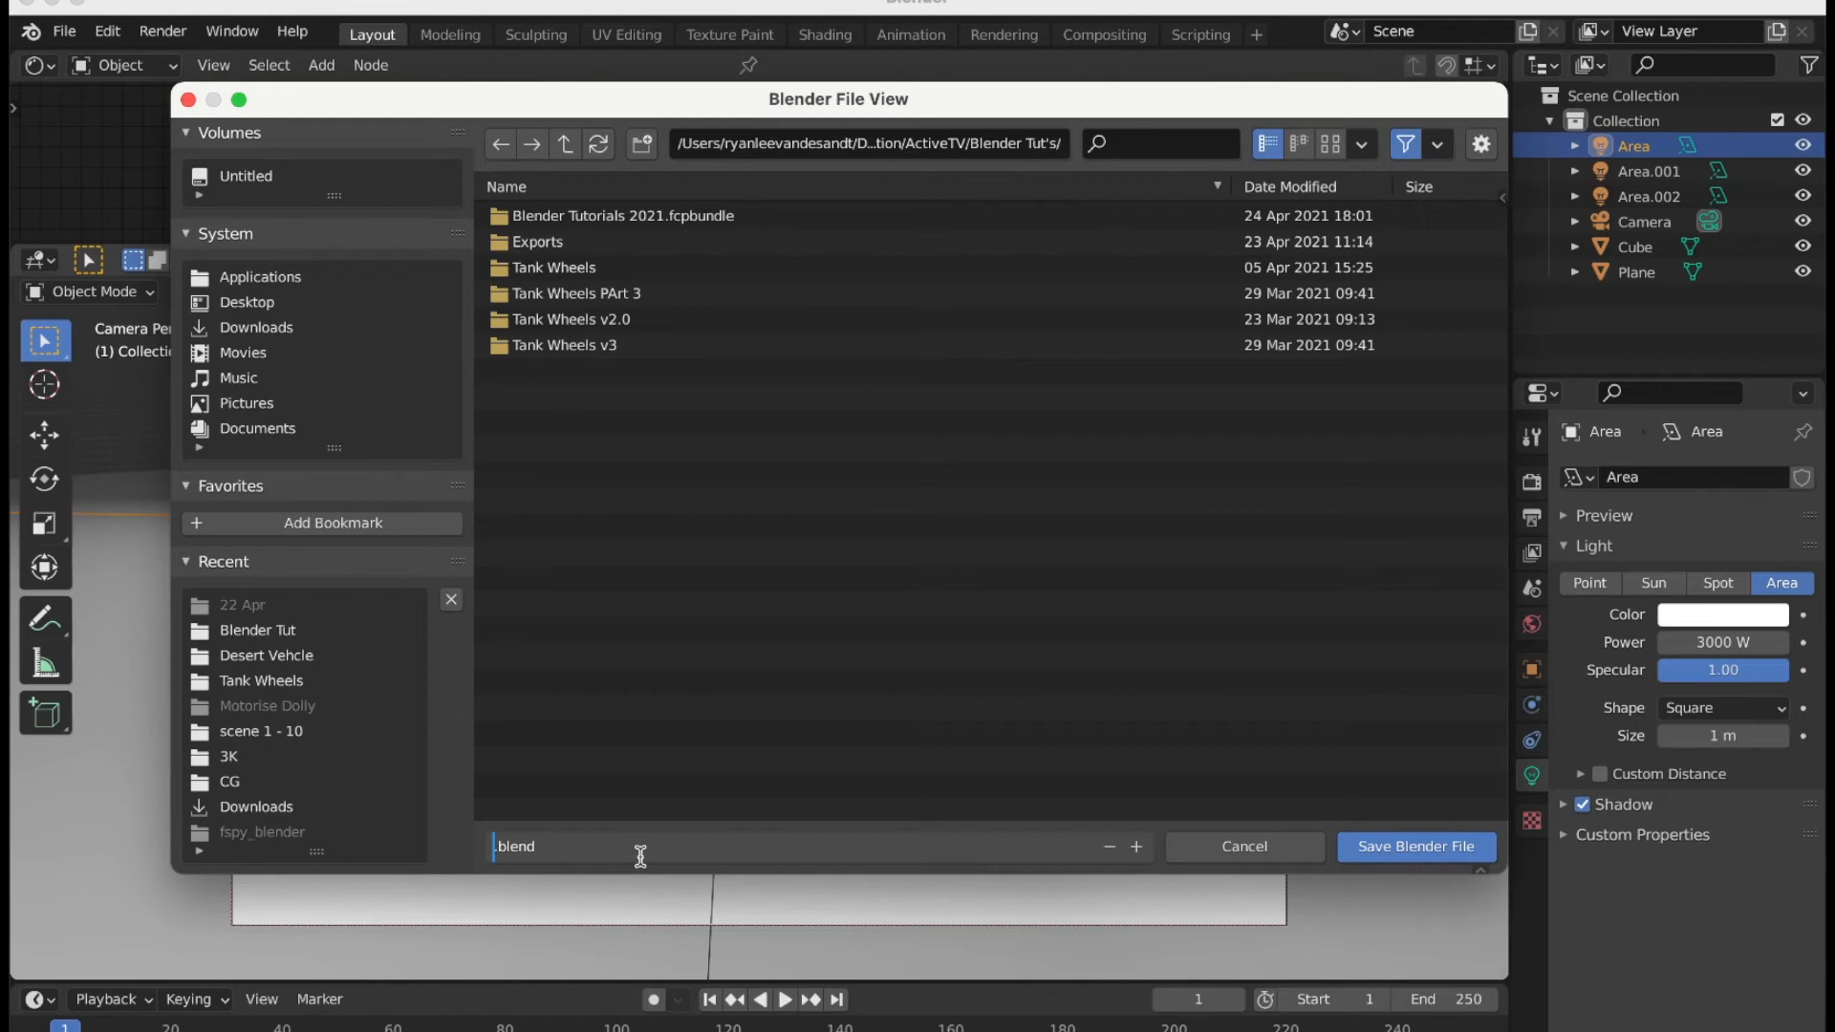
{"action": "type", "text": "Lighting"}
{"action": "key", "text": "Return"}
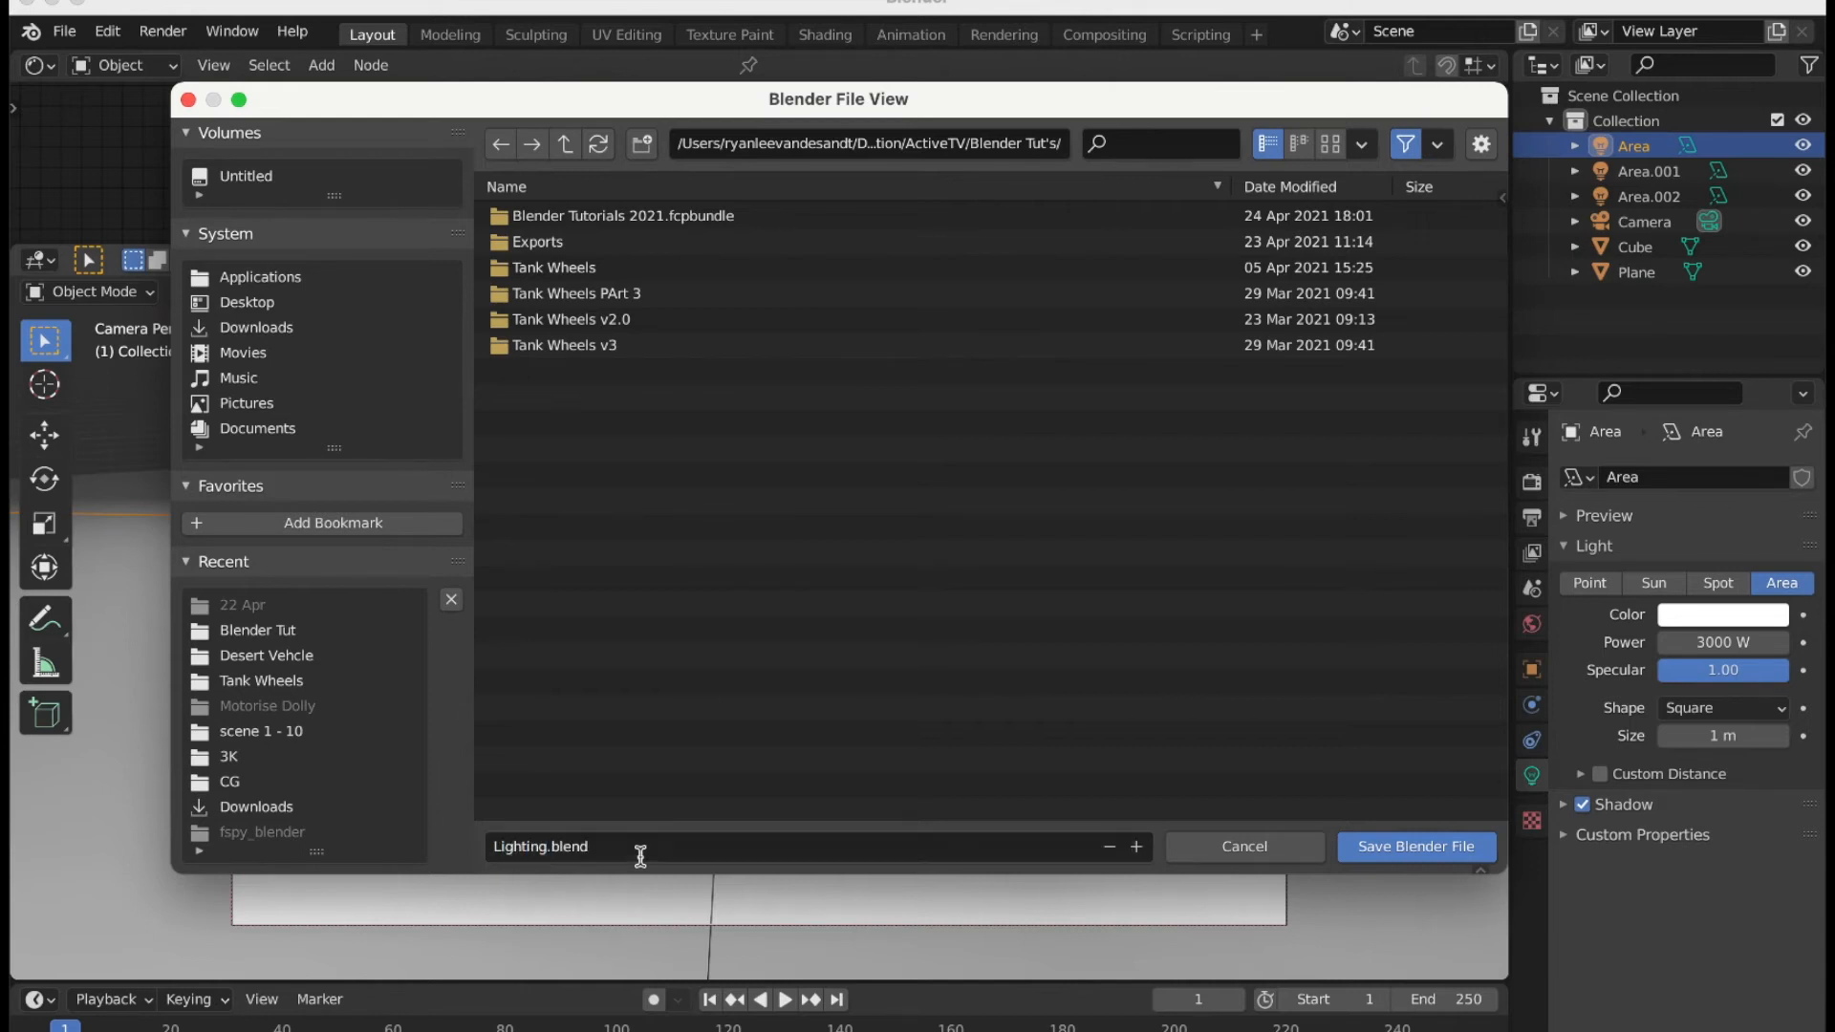
{"action": "left_click", "coordinate": [1418, 845]}
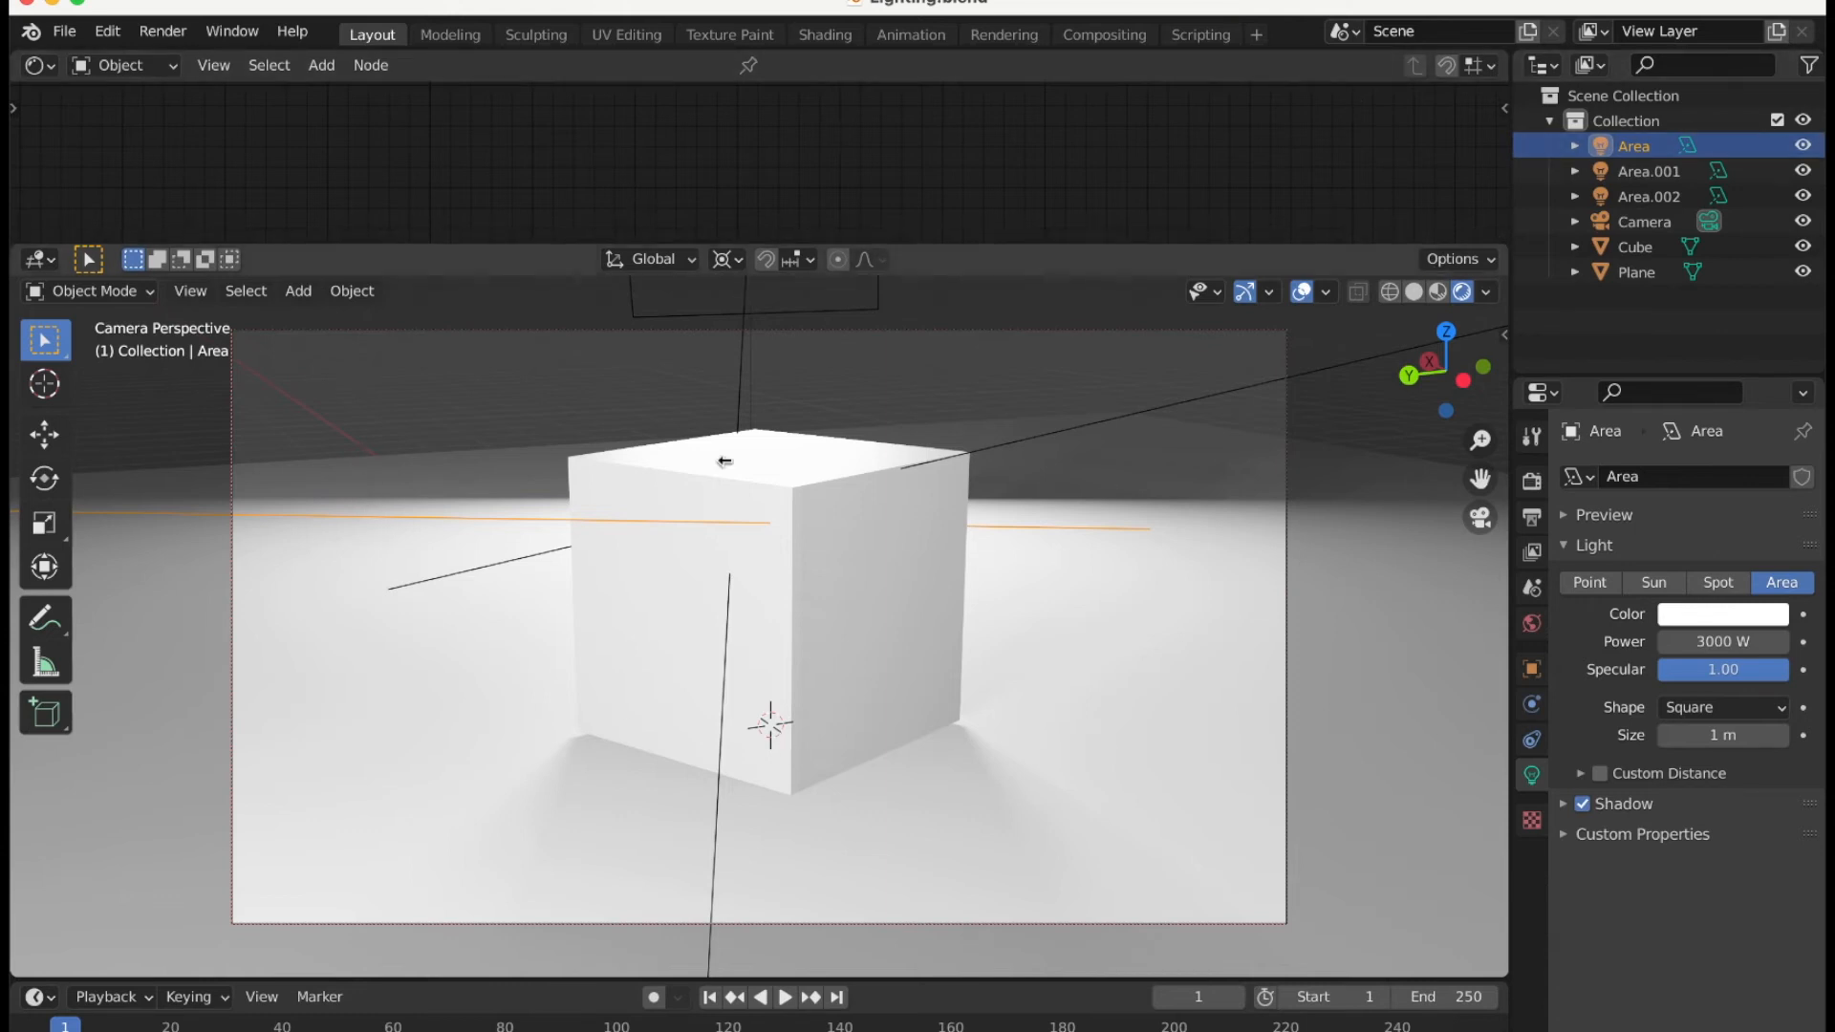
Hide all three area lights in the viewport and show the World properties.
{"action": "left_click", "coordinate": [1803, 172]}
{"action": "left_click", "coordinate": [1802, 197]}
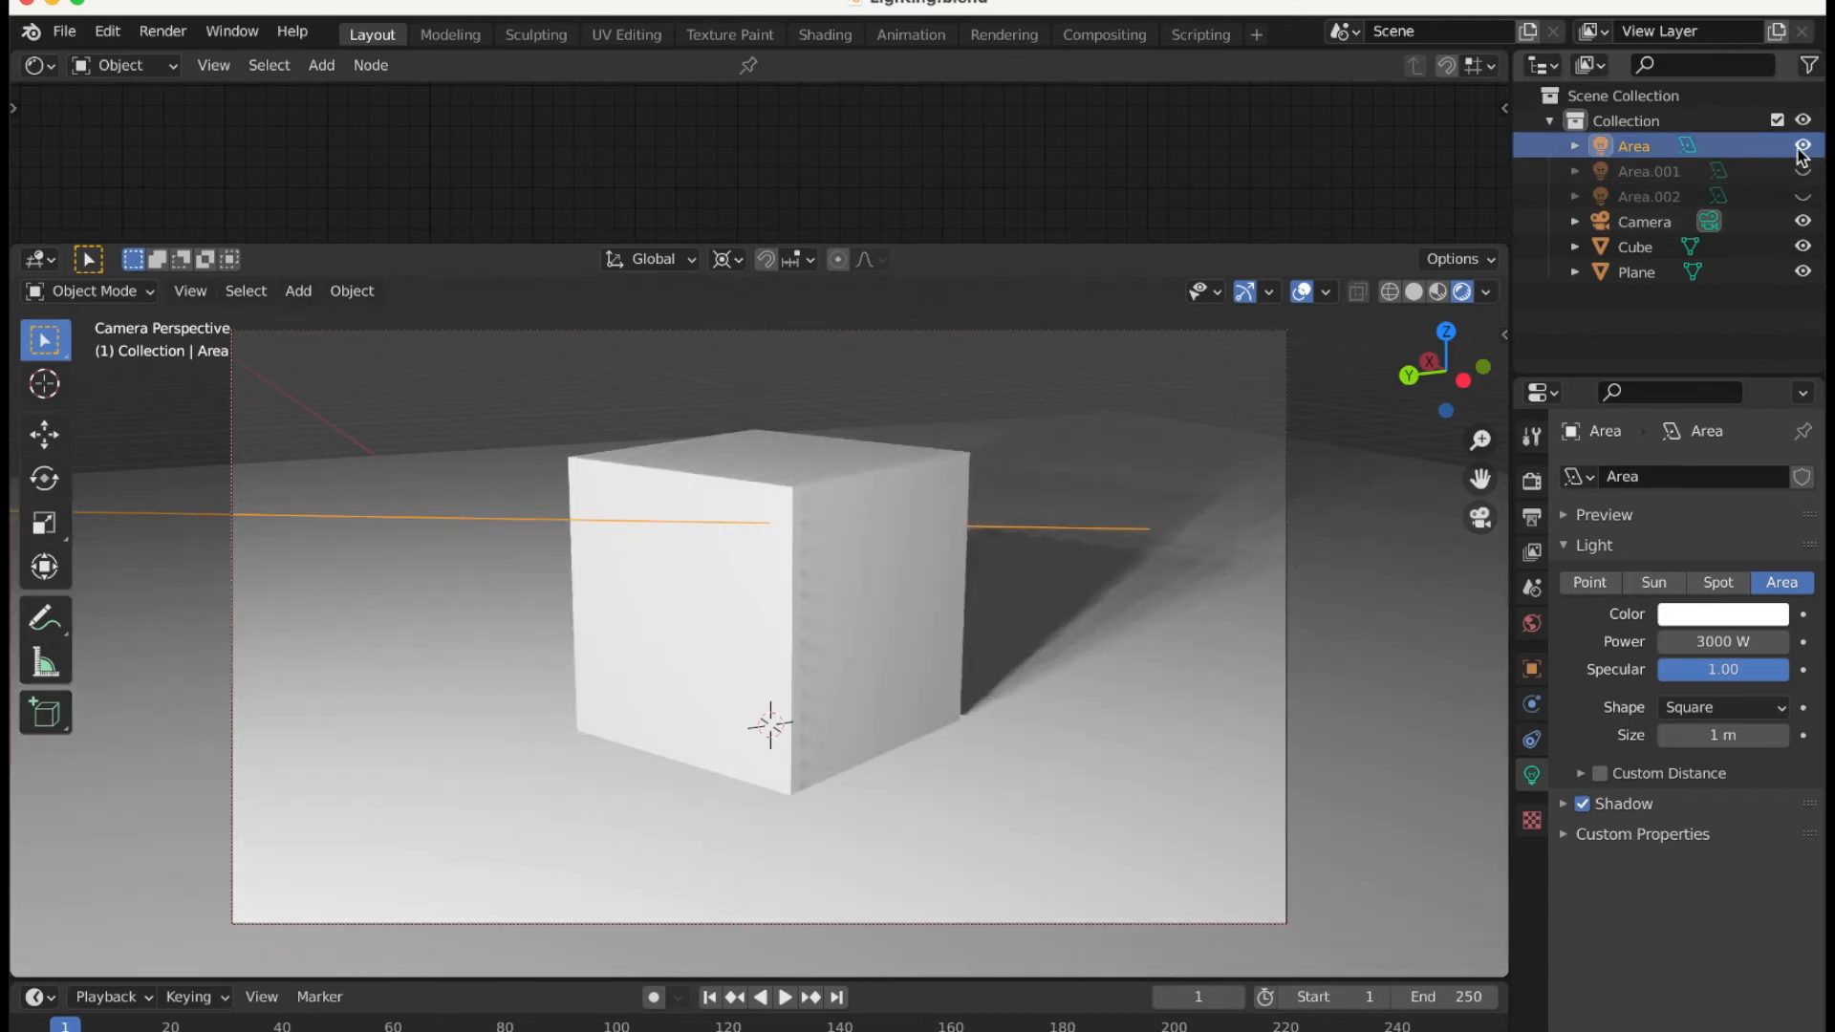
{"action": "left_click", "coordinate": [1803, 146]}
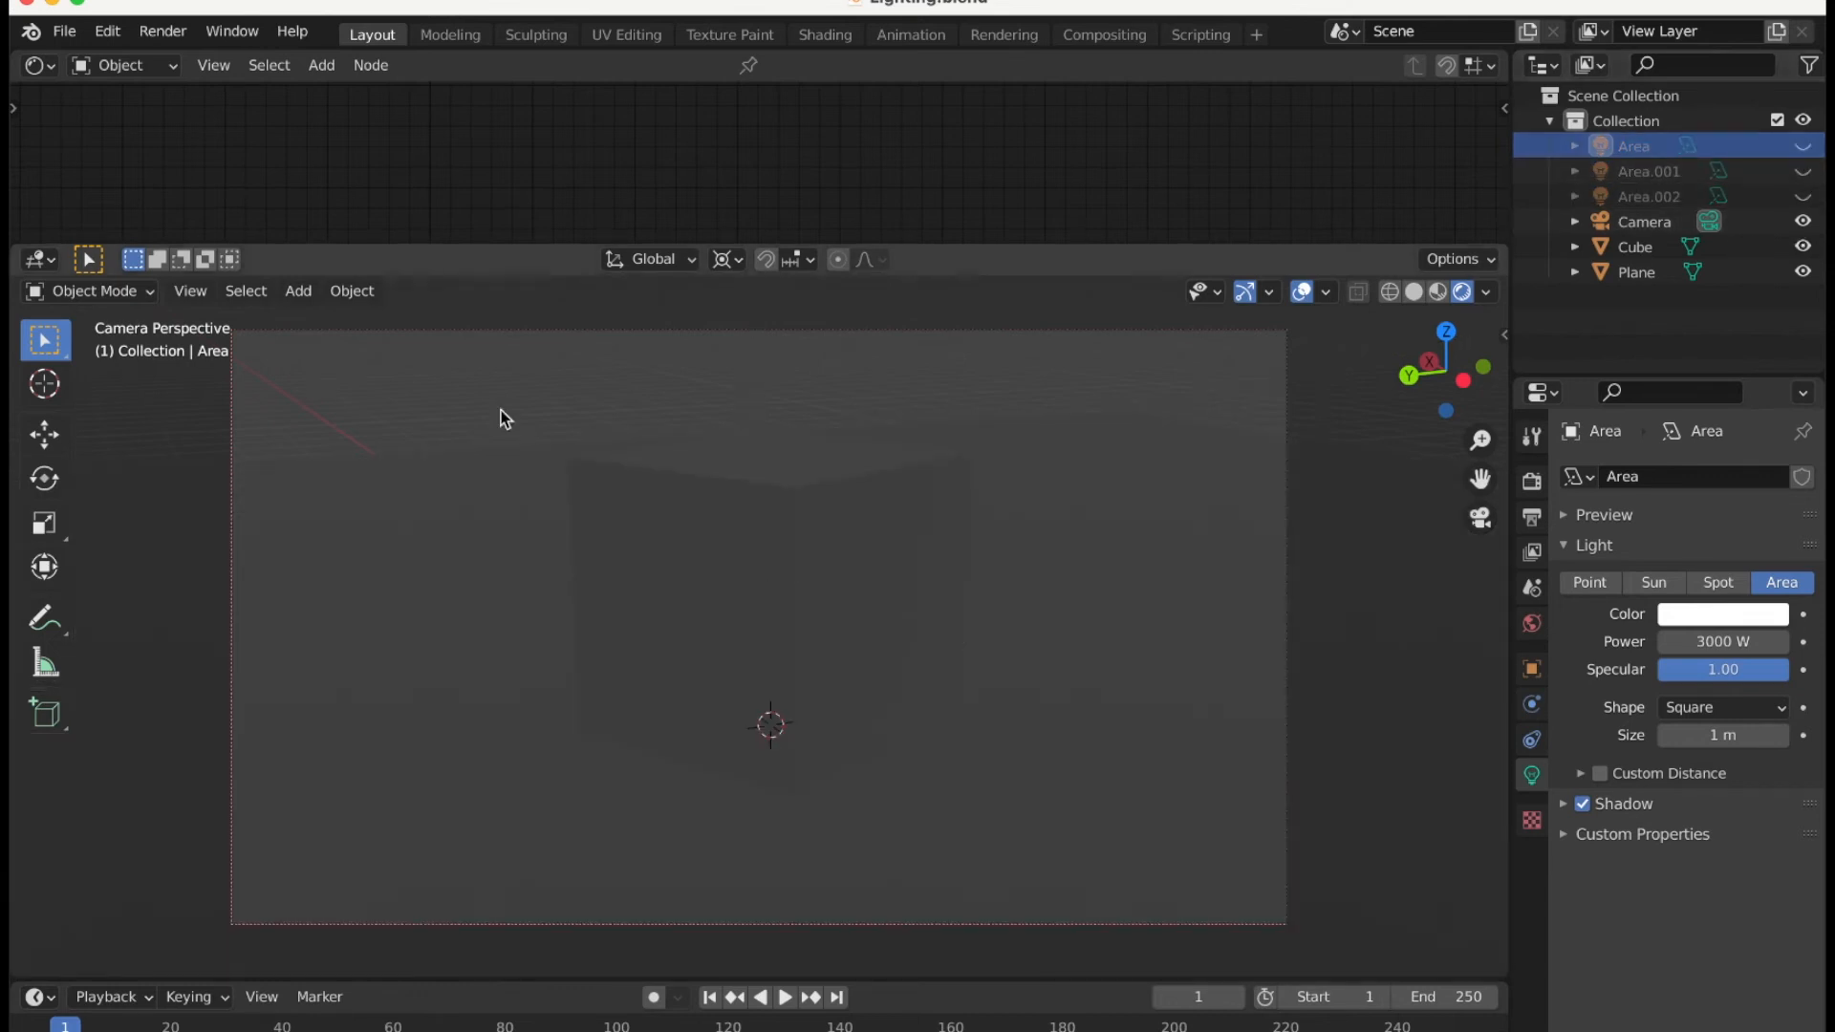
{"action": "left_click", "coordinate": [1534, 626]}
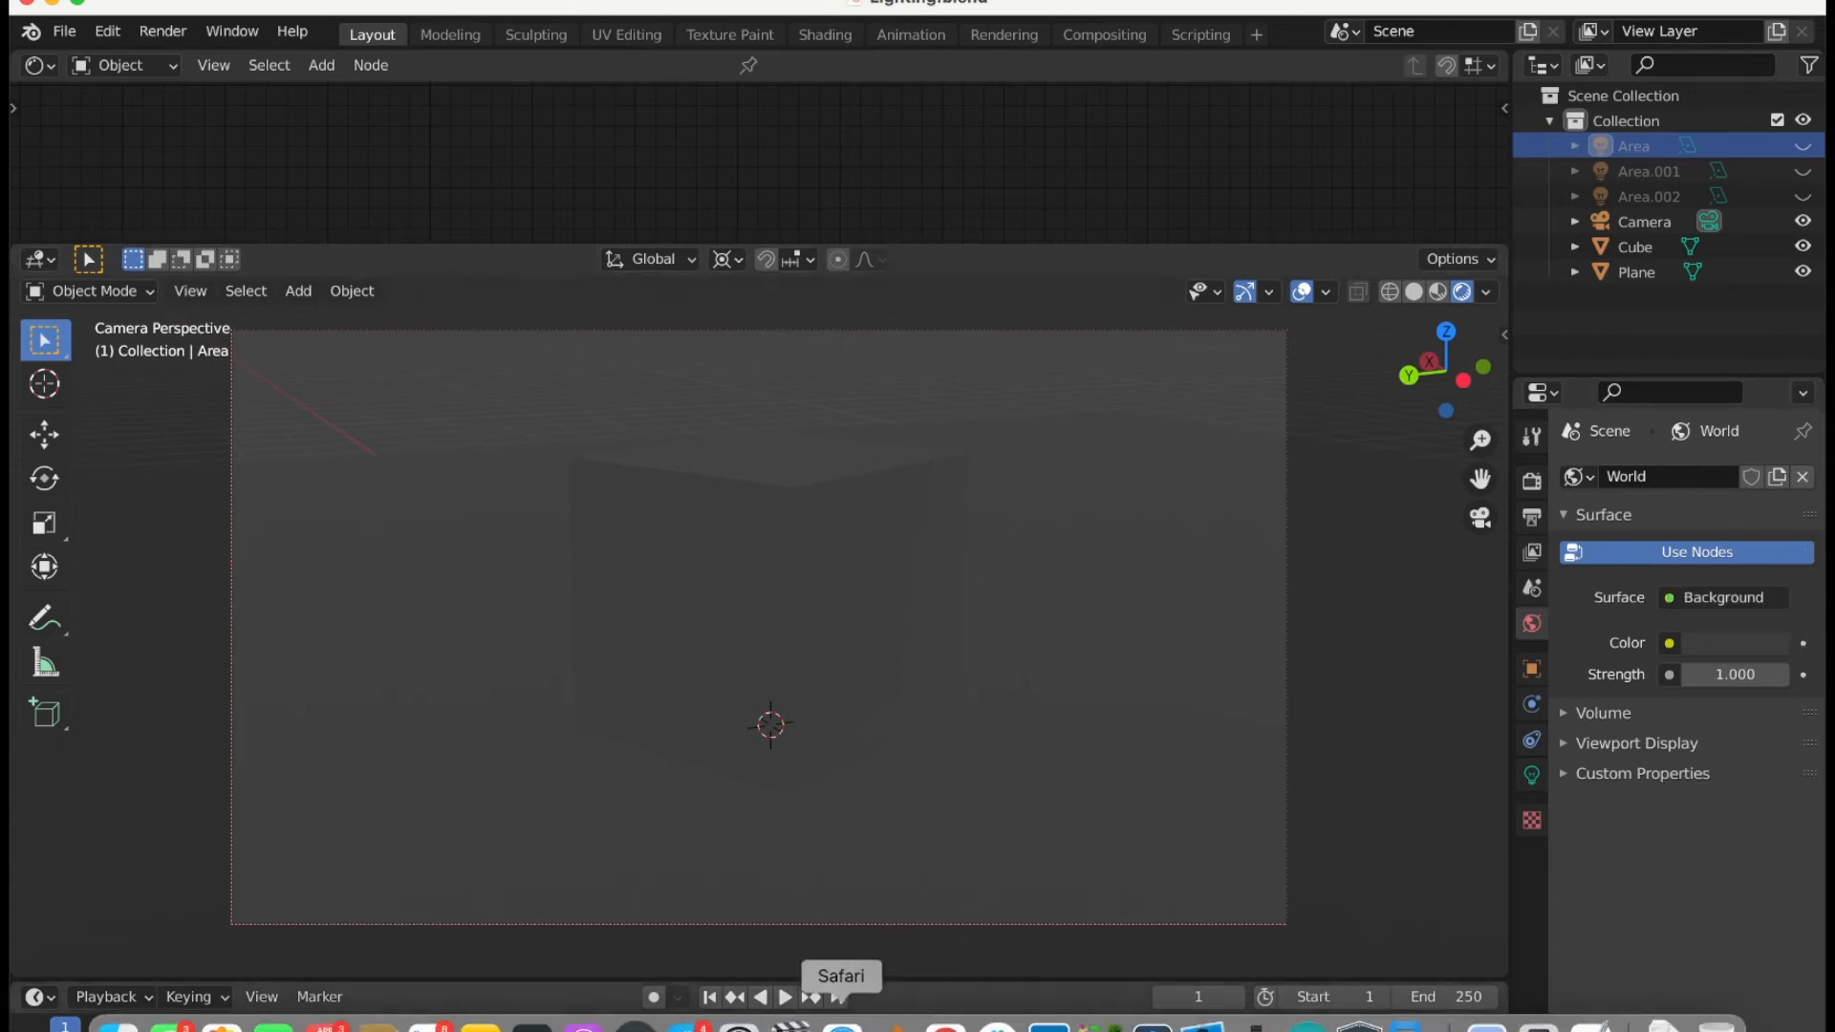
Switch to Safari and look through HDRI Haven's HDRI library, opening the Indoor category.
{"action": "left_click", "coordinate": [841, 1002]}
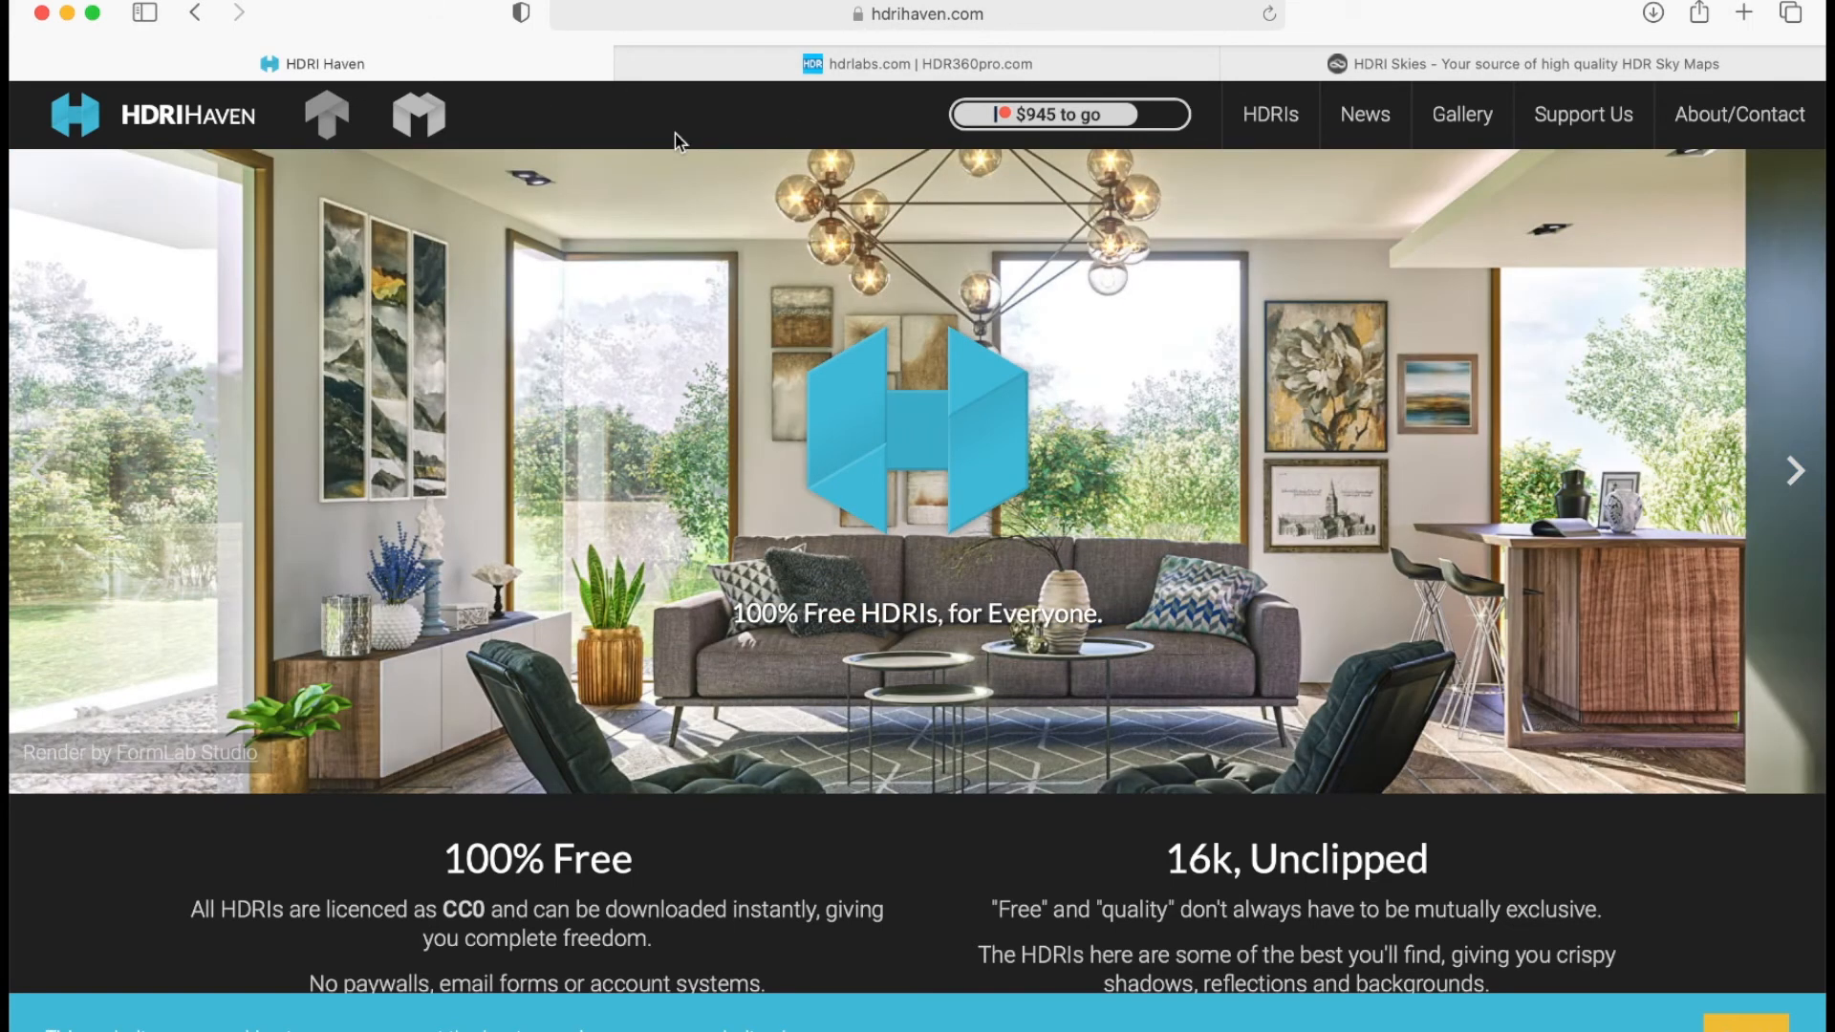
{"action": "scroll", "coordinate": [617, 535], "scroll_direction": "down", "scroll_amount": 20}
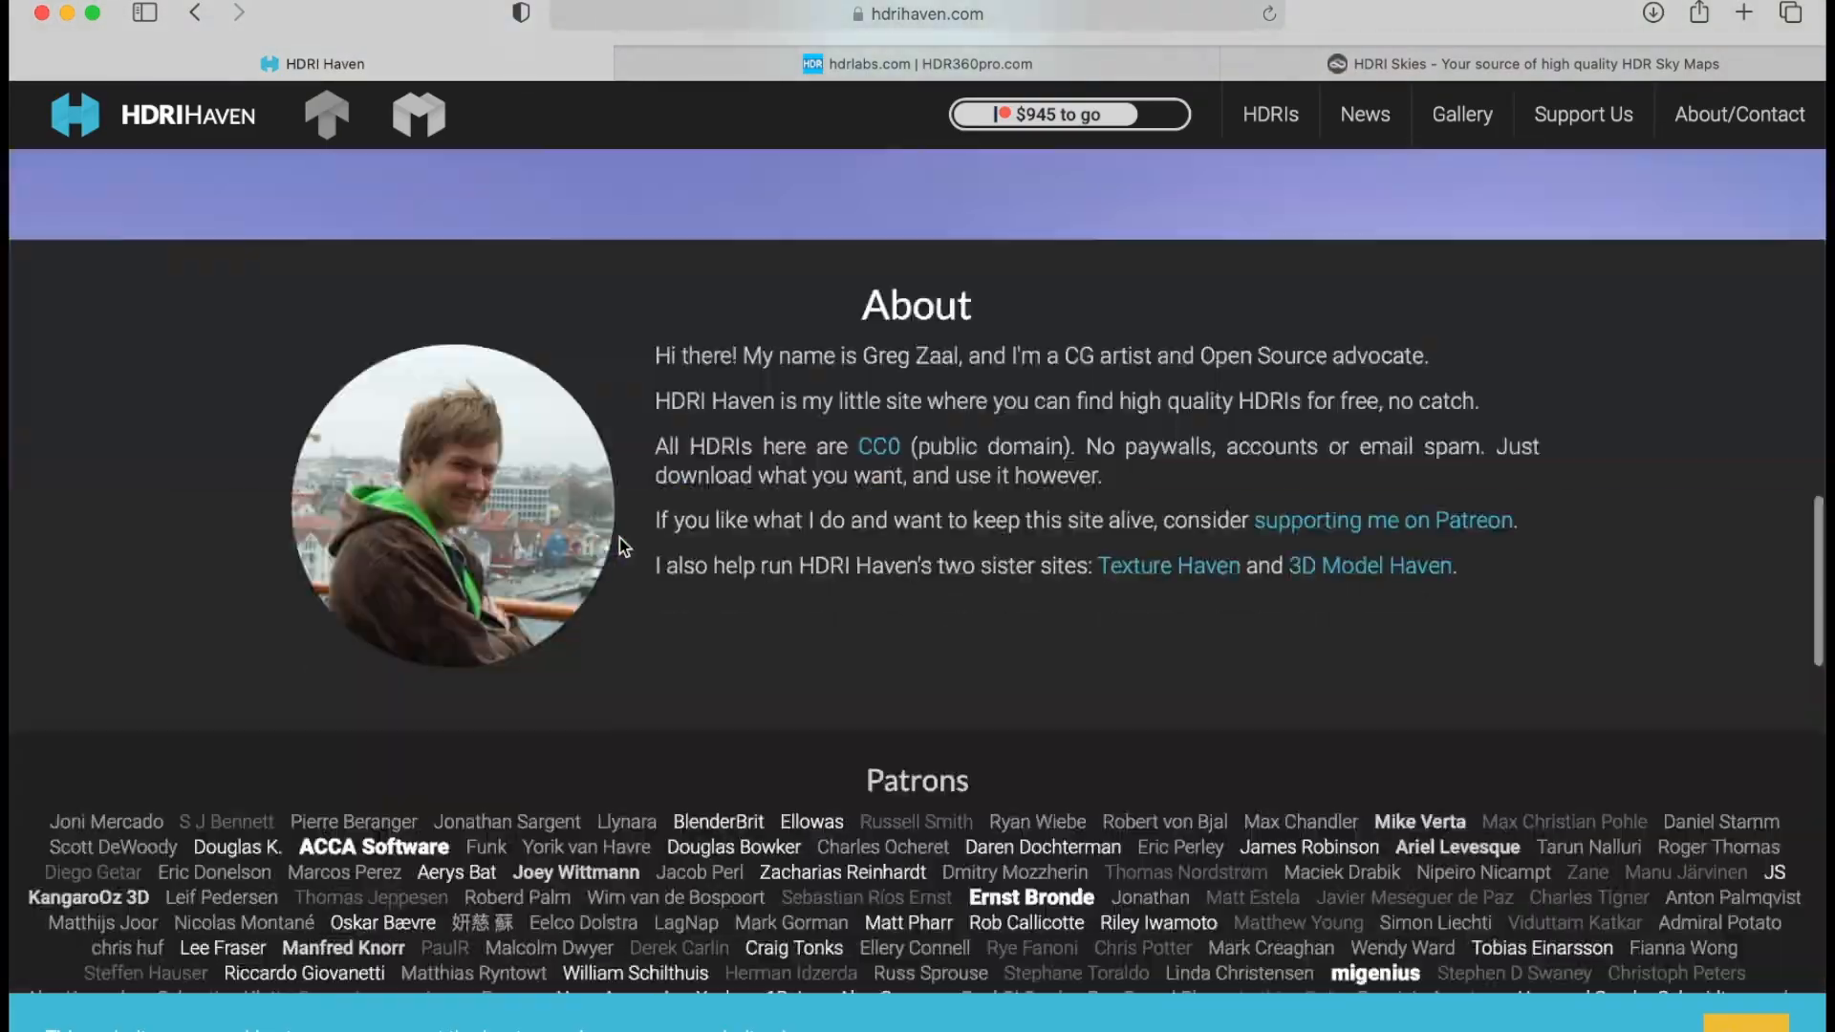
{"action": "scroll", "coordinate": [620, 537], "scroll_direction": "up", "scroll_amount": 20}
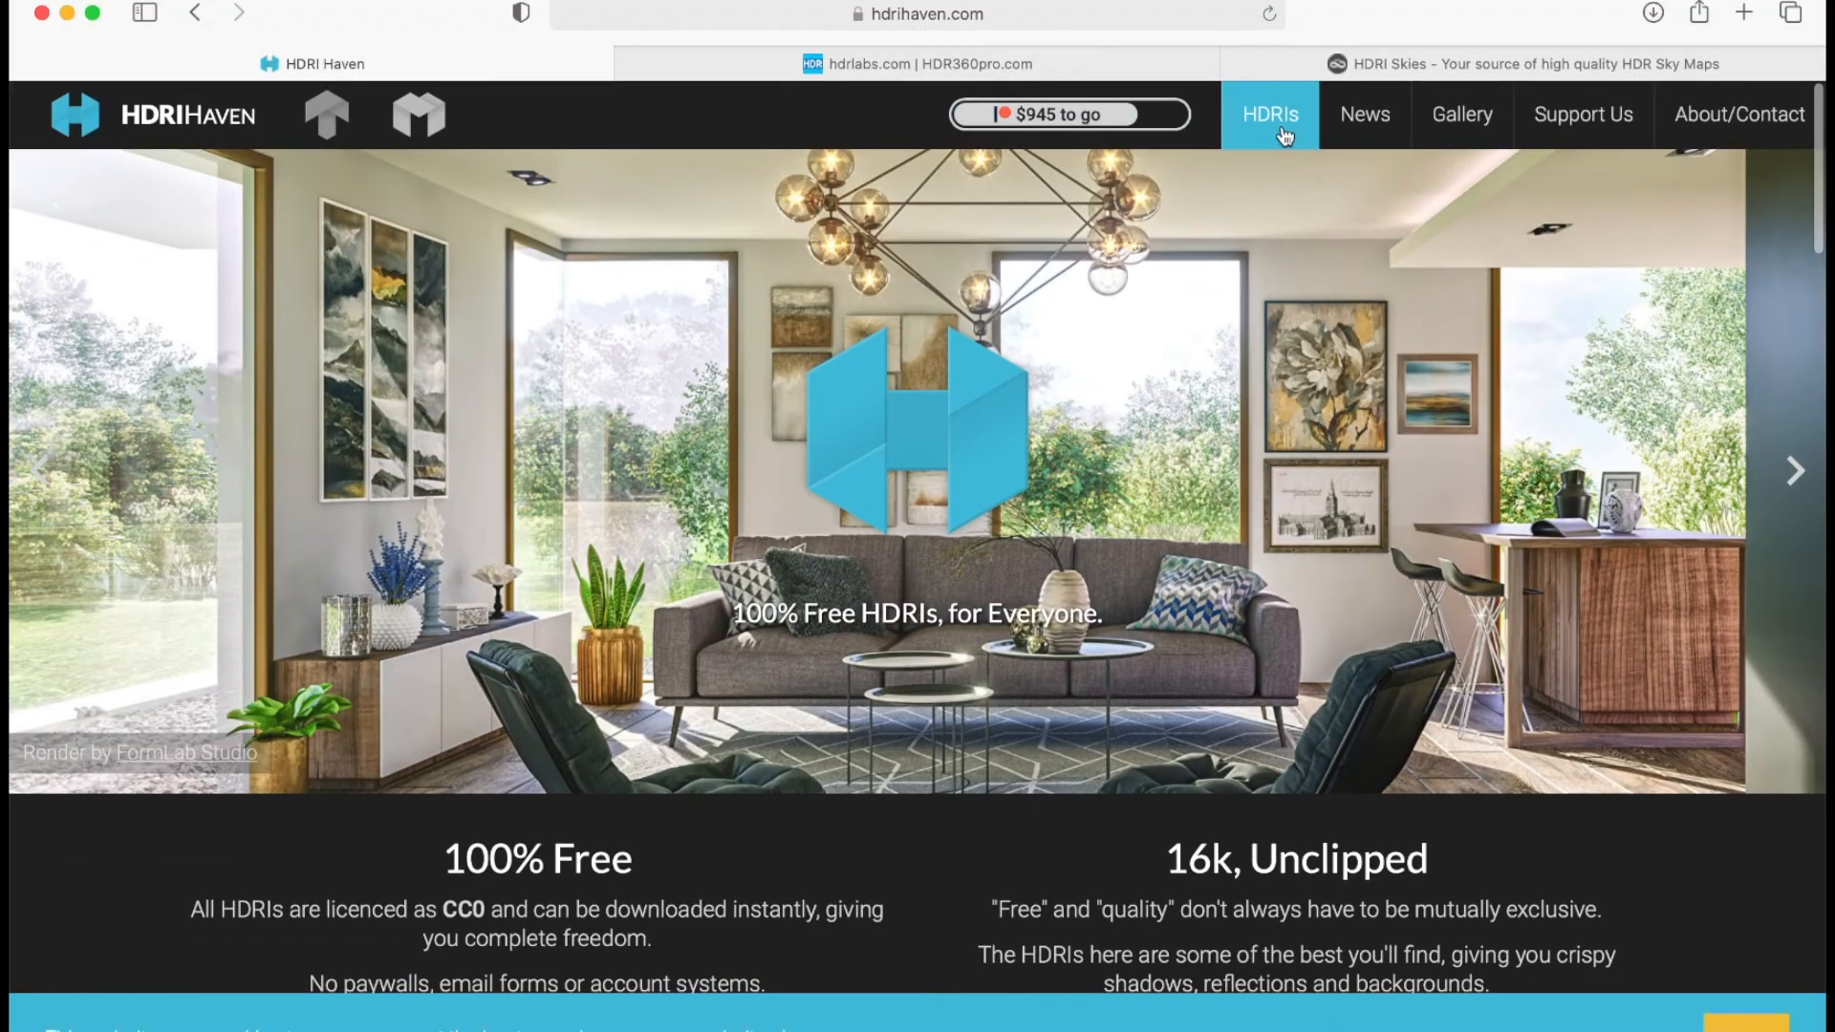
{"action": "left_click", "coordinate": [1284, 134]}
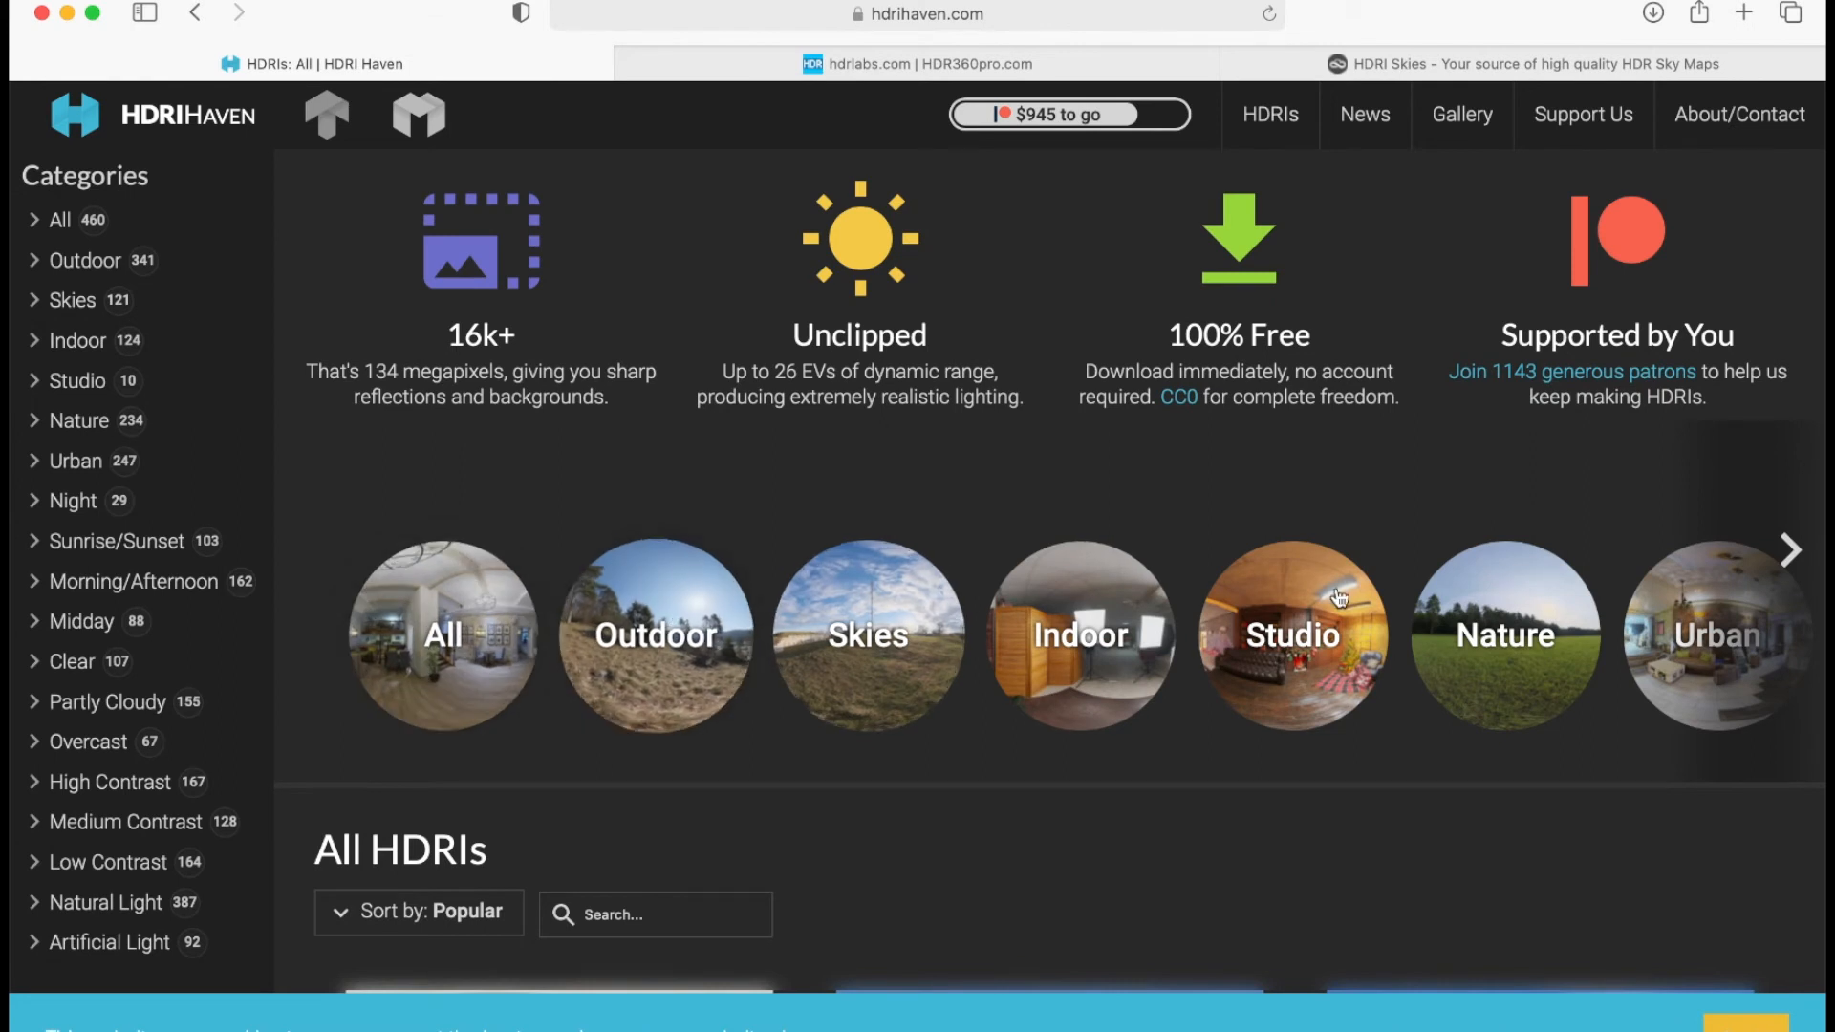
{"action": "scroll", "coordinate": [807, 688], "scroll_direction": "down", "scroll_amount": 5}
{"action": "scroll", "coordinate": [807, 688], "scroll_direction": "up", "scroll_amount": 5}
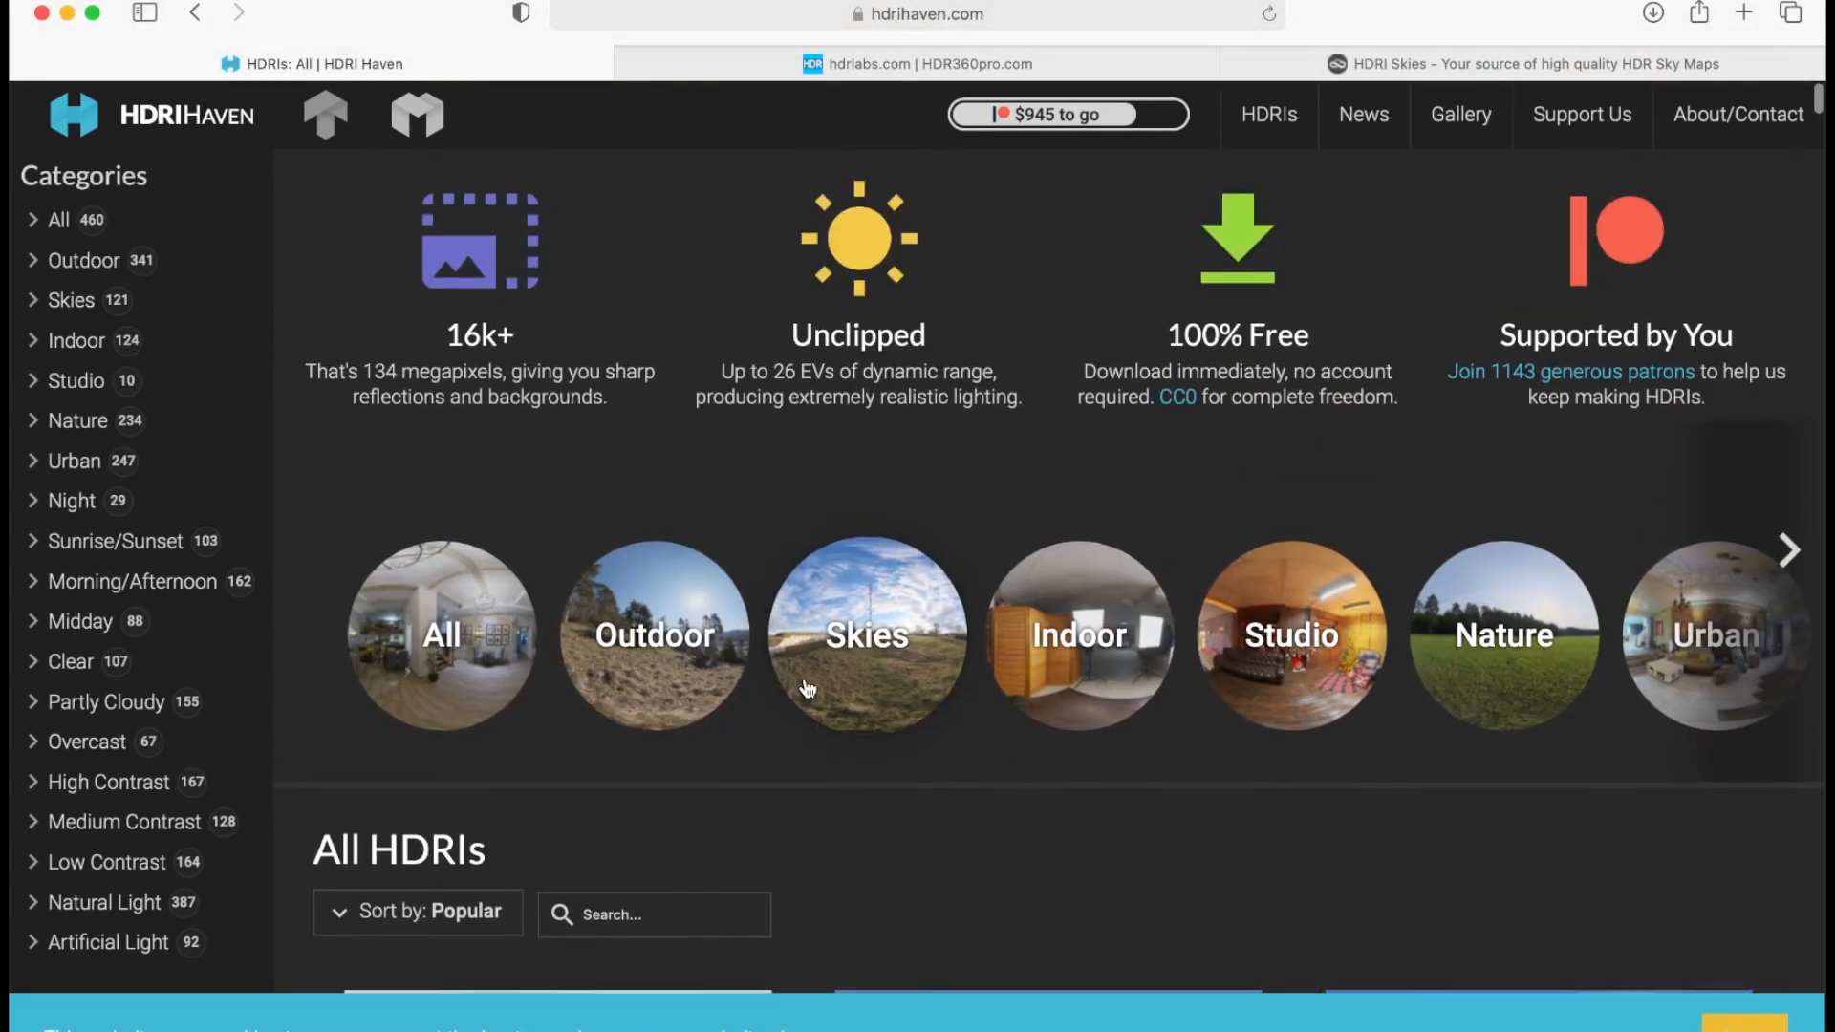
{"action": "left_click", "coordinate": [1059, 639]}
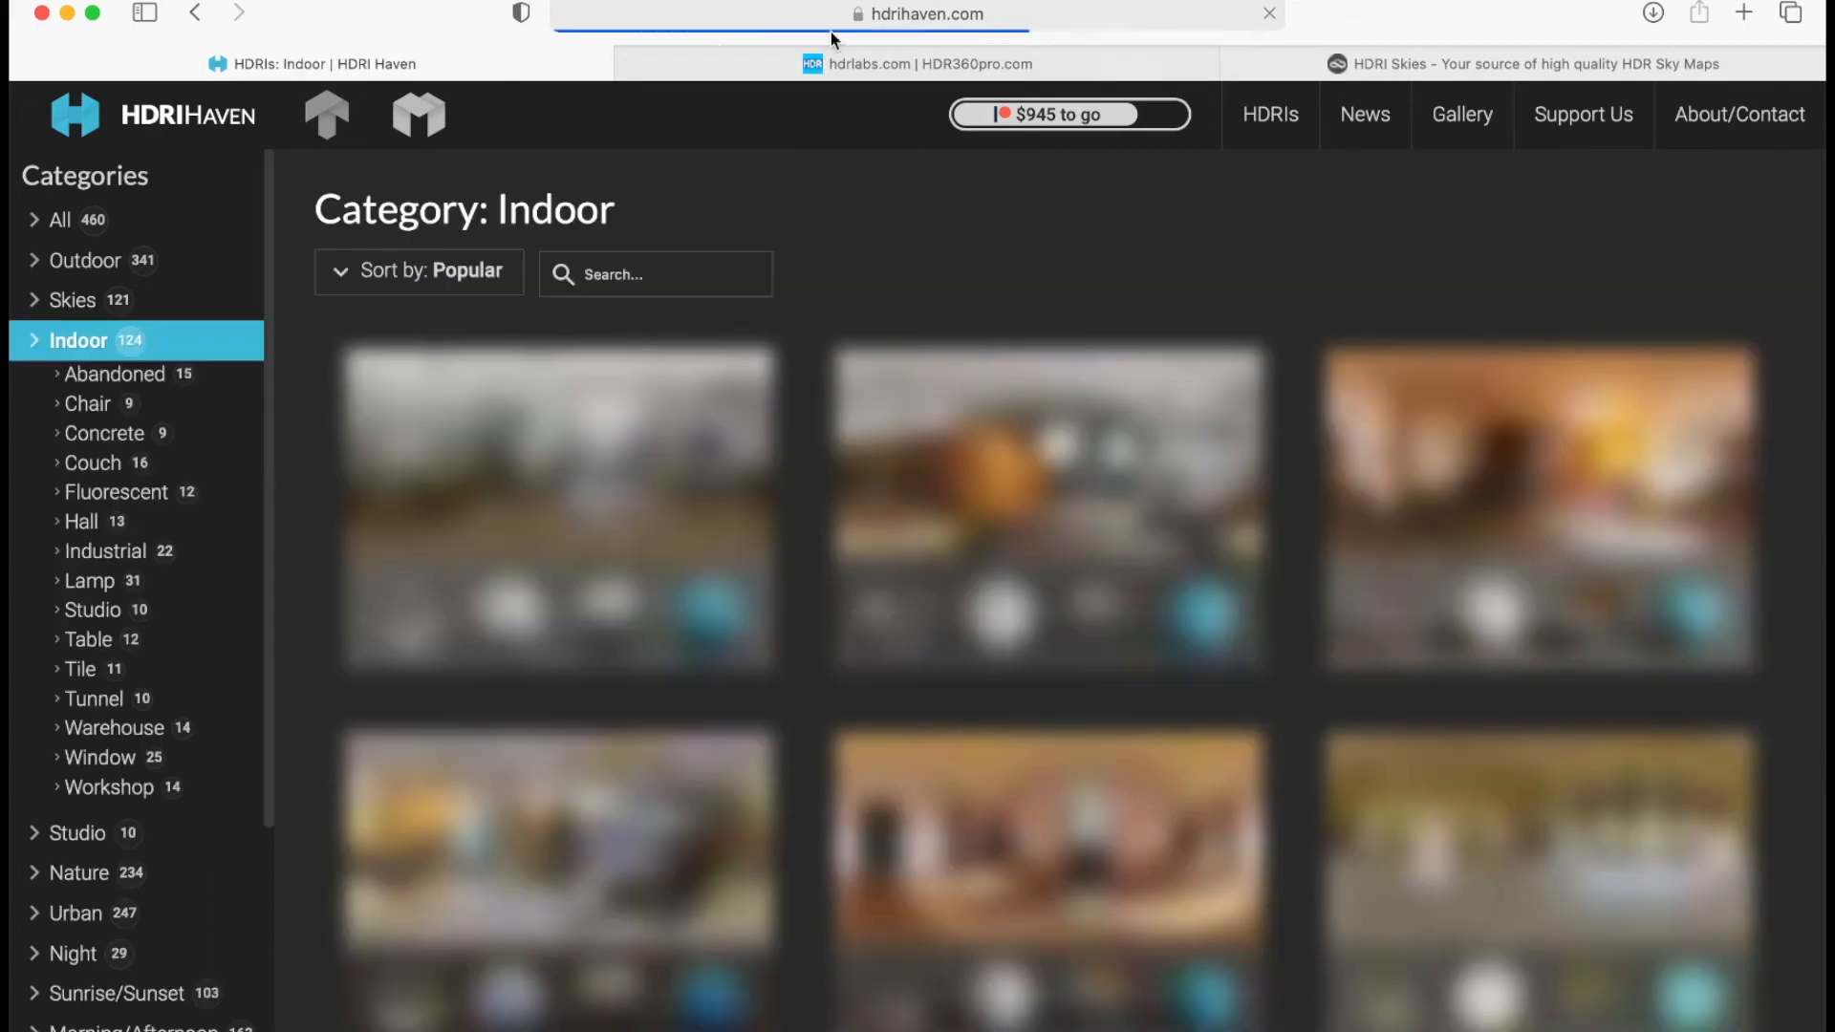
Switch to the HDR360pro page and examine its posts and site sections for HDRI resources.
{"action": "left_click", "coordinate": [810, 69]}
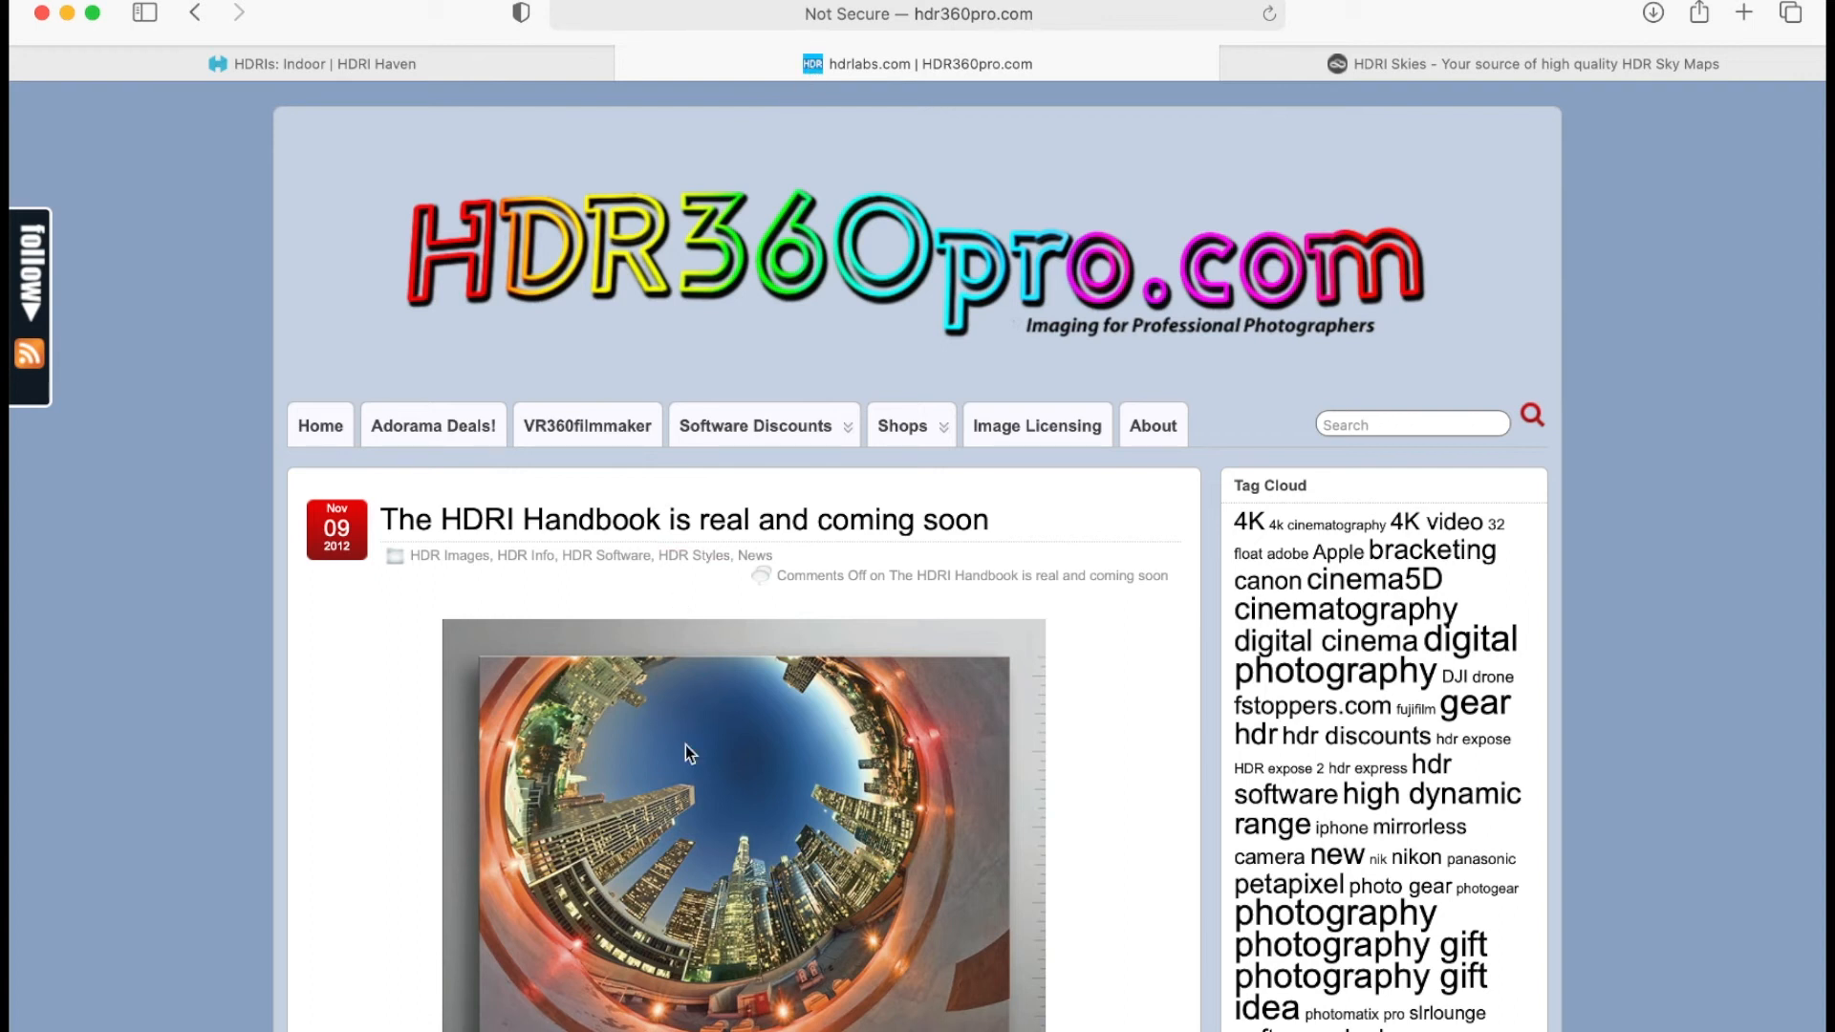
{"action": "scroll", "coordinate": [685, 744], "scroll_direction": "down", "scroll_amount": 10}
{"action": "scroll", "coordinate": [685, 744], "scroll_direction": "up", "scroll_amount": 10}
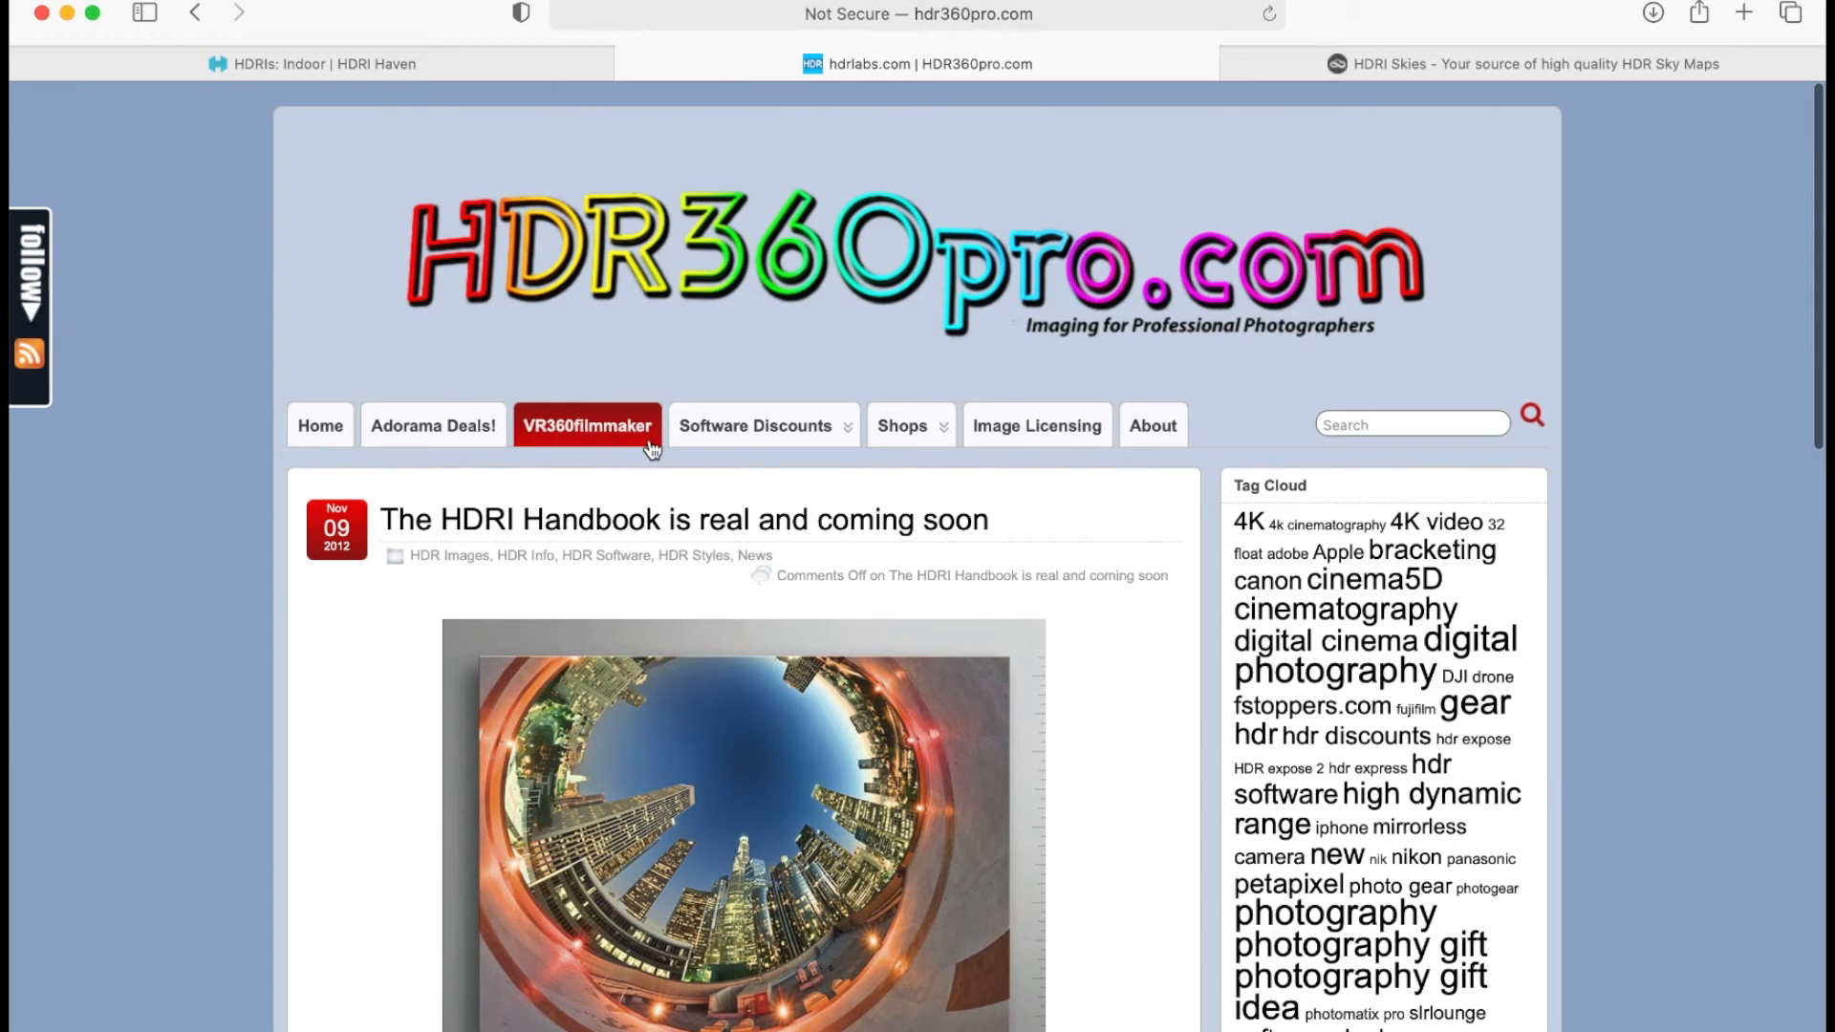
{"action": "mouse_move", "coordinate": [755, 426]}
{"action": "mouse_move", "coordinate": [765, 471]}
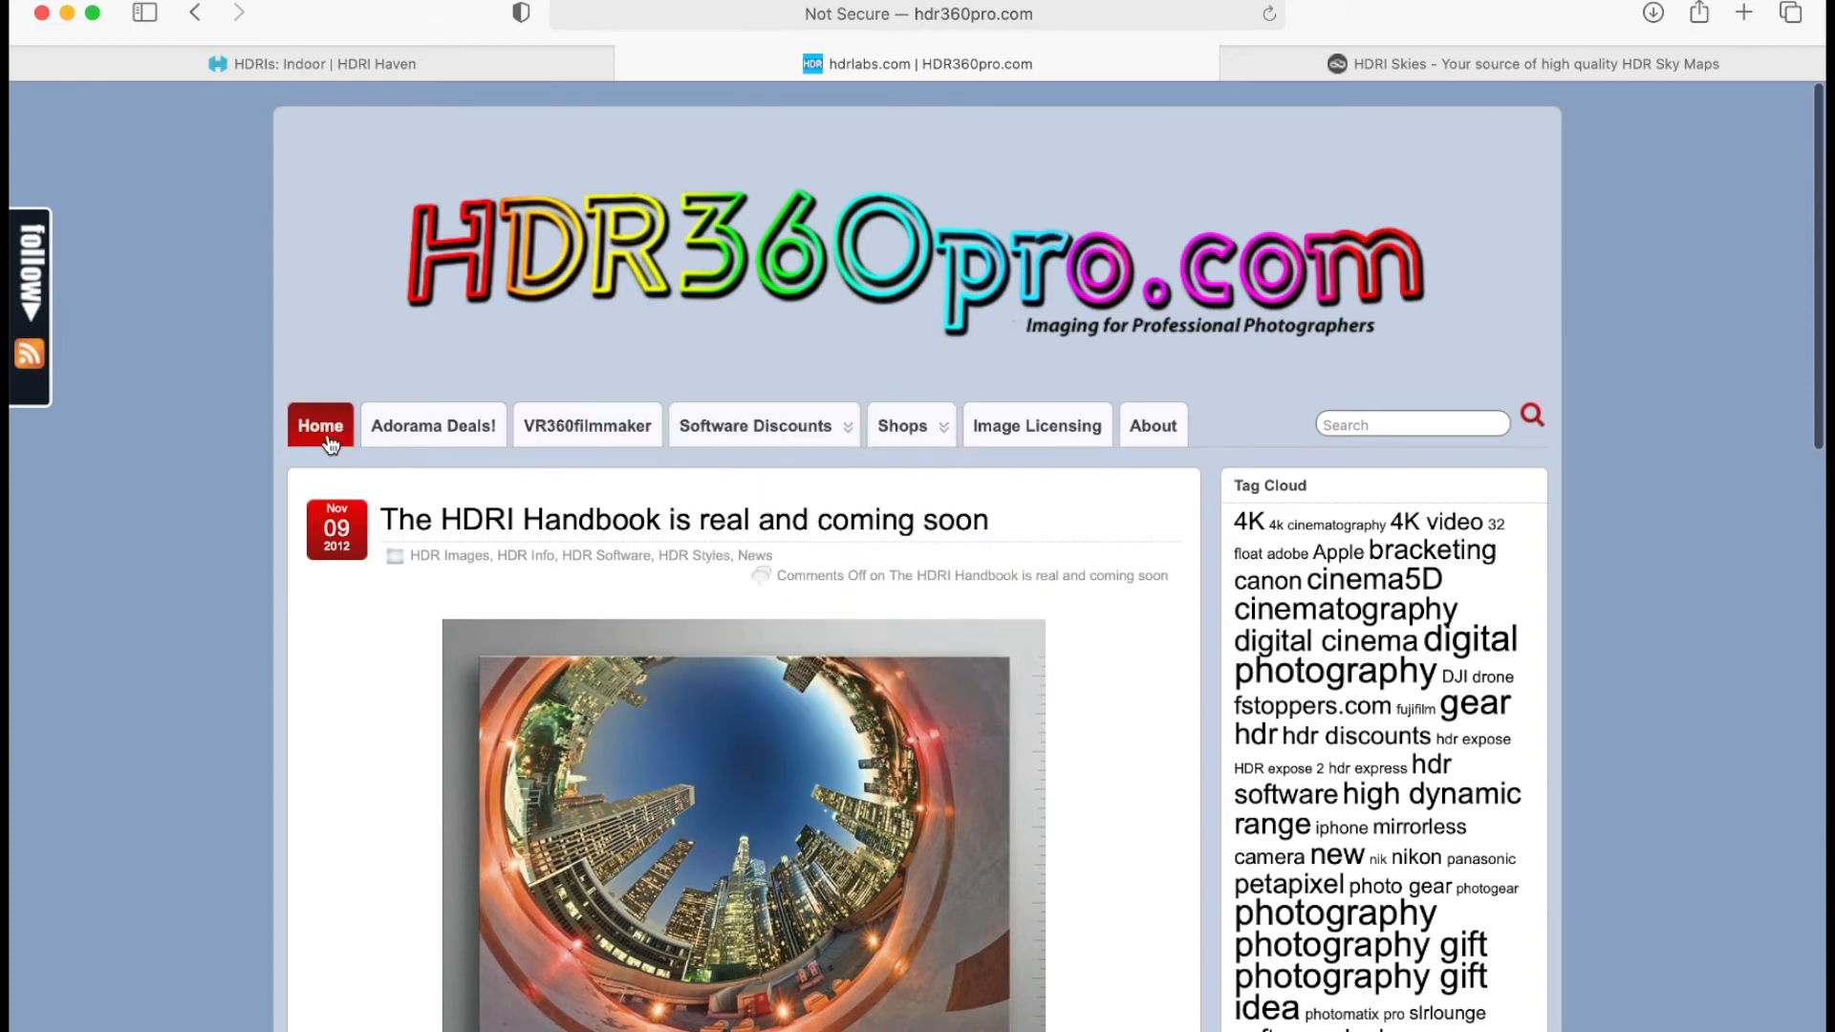
{"action": "scroll", "coordinate": [604, 552], "scroll_direction": "down", "scroll_amount": 2}
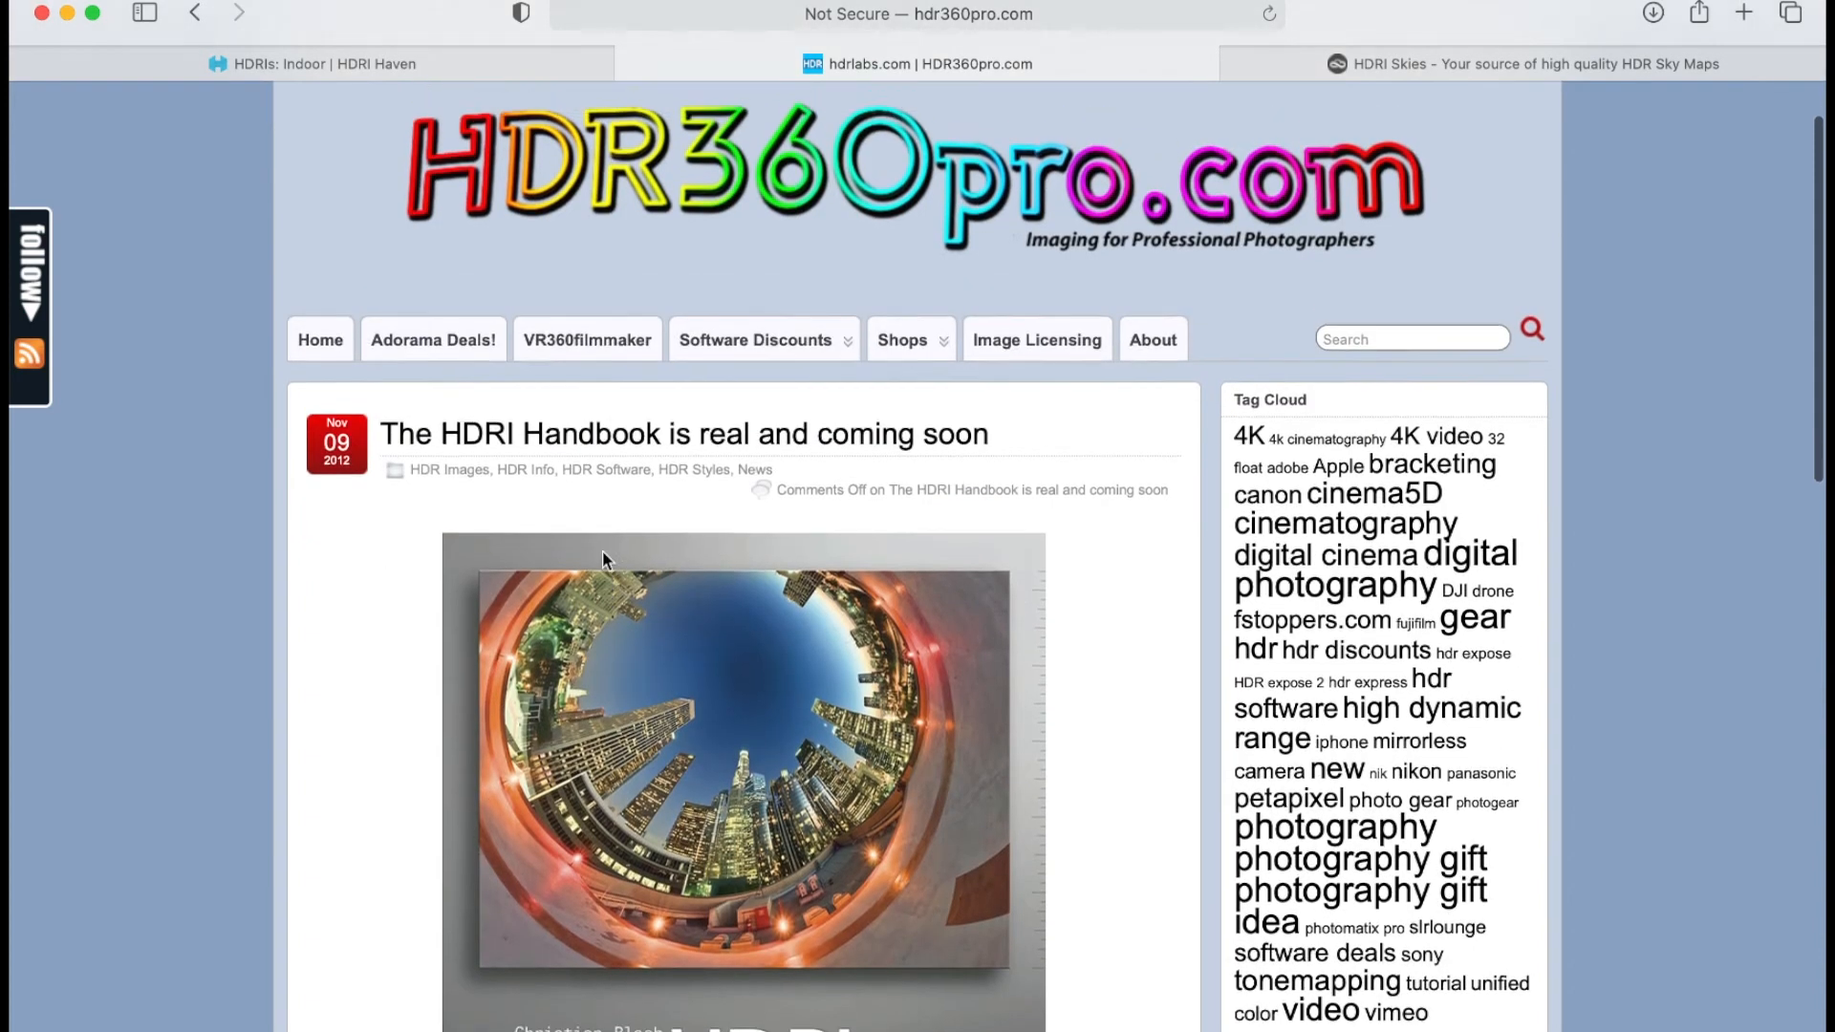
{"action": "scroll", "coordinate": [602, 560], "scroll_direction": "up", "scroll_amount": 2}
Search the web for "hdrilab" and open the HDRLabs News site.
{"action": "left_click", "coordinate": [965, 23]}
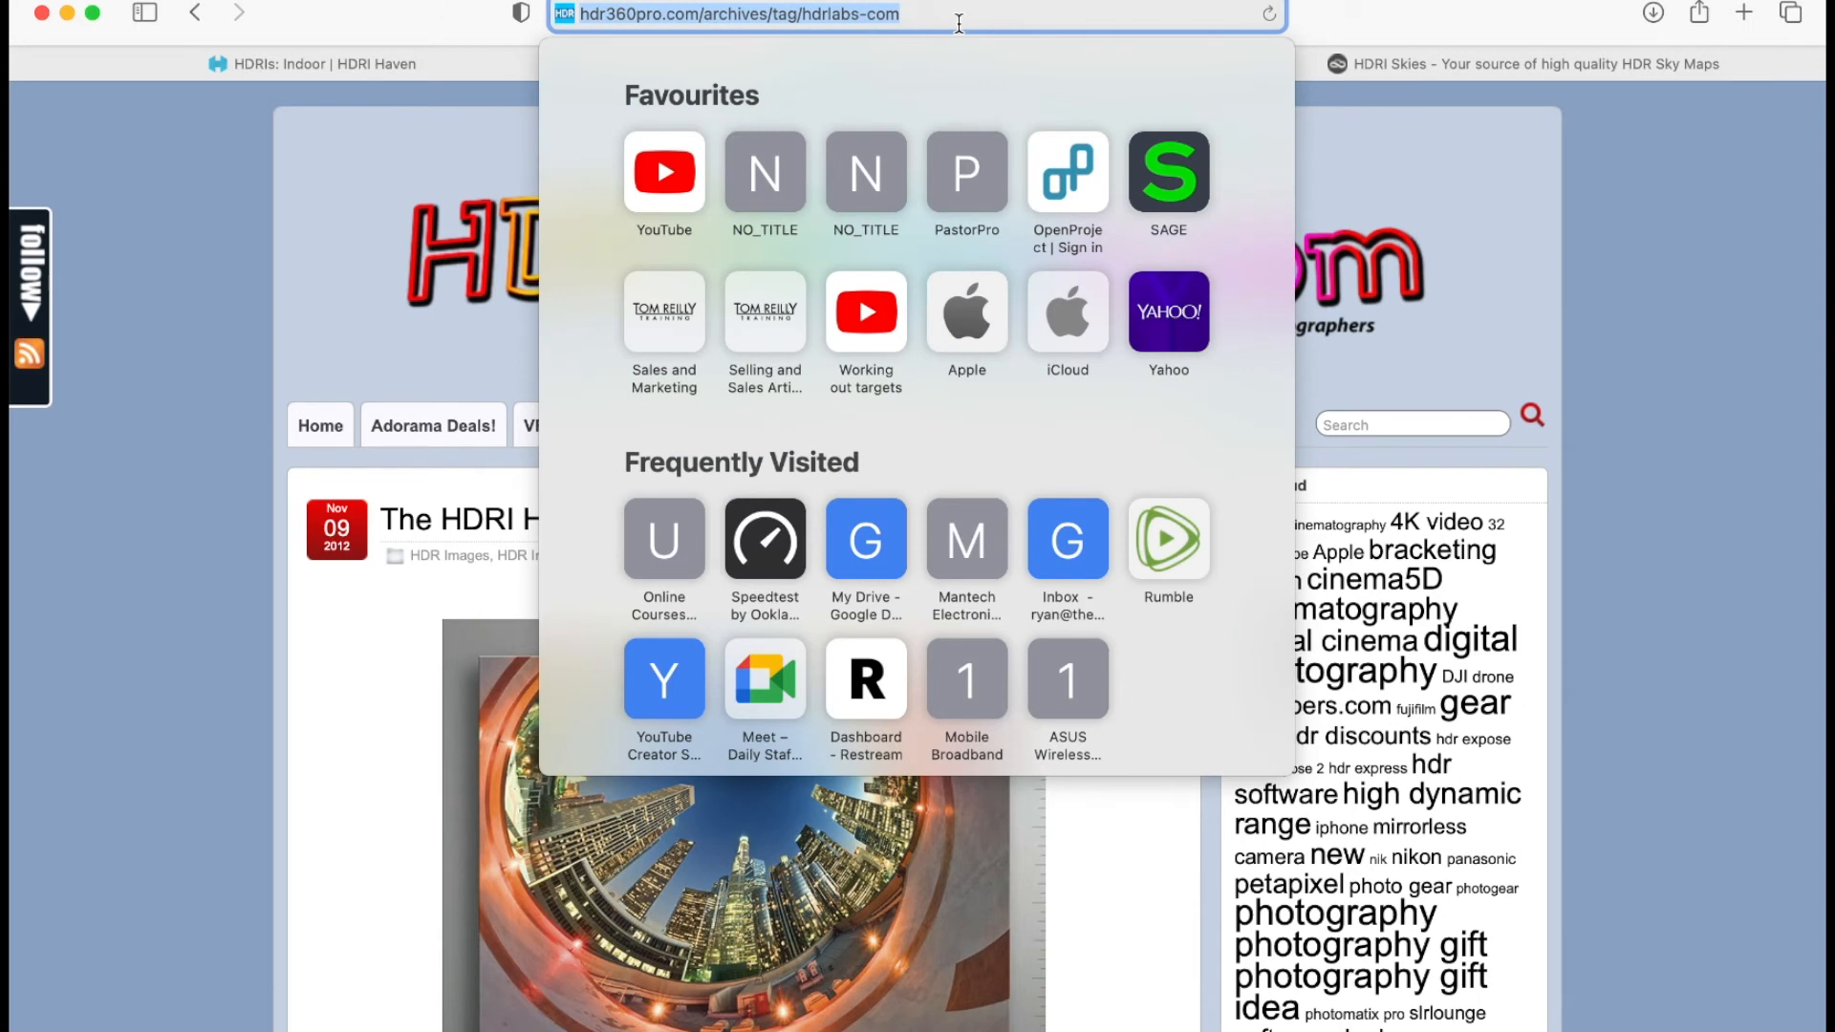
{"action": "type", "text": "hdrilab"}
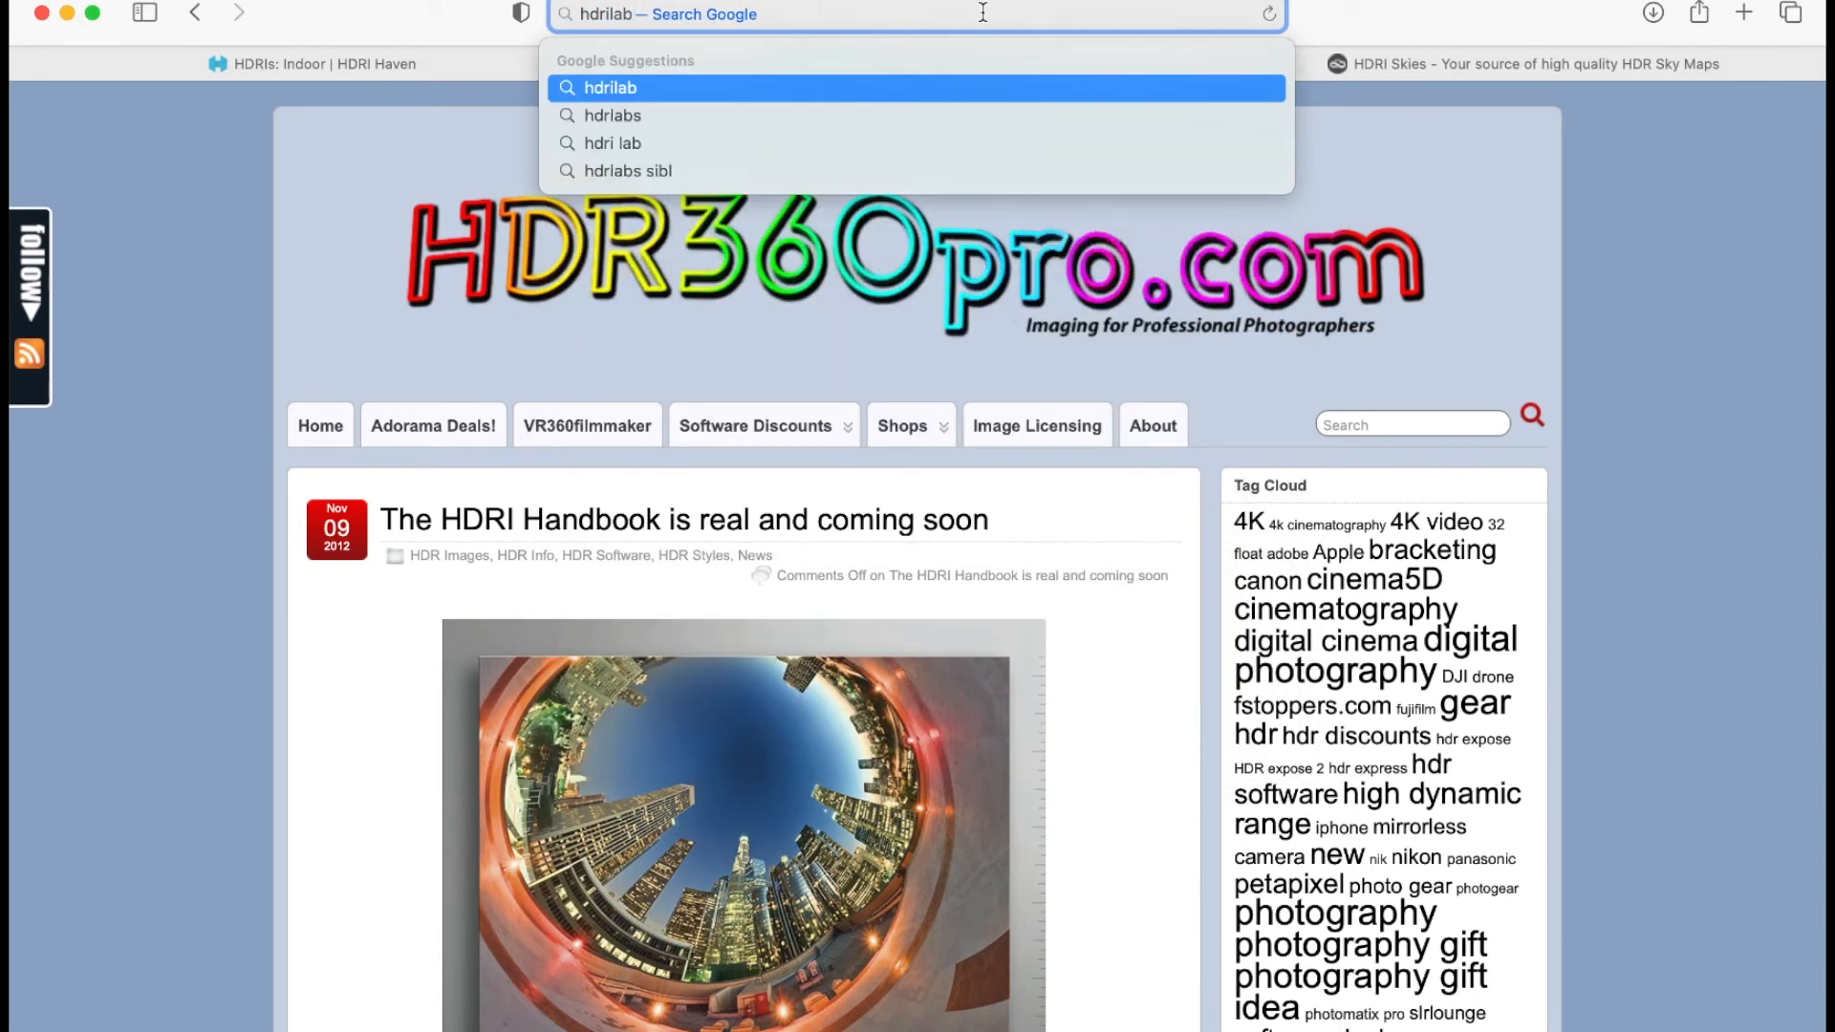
{"action": "key", "text": "Return"}
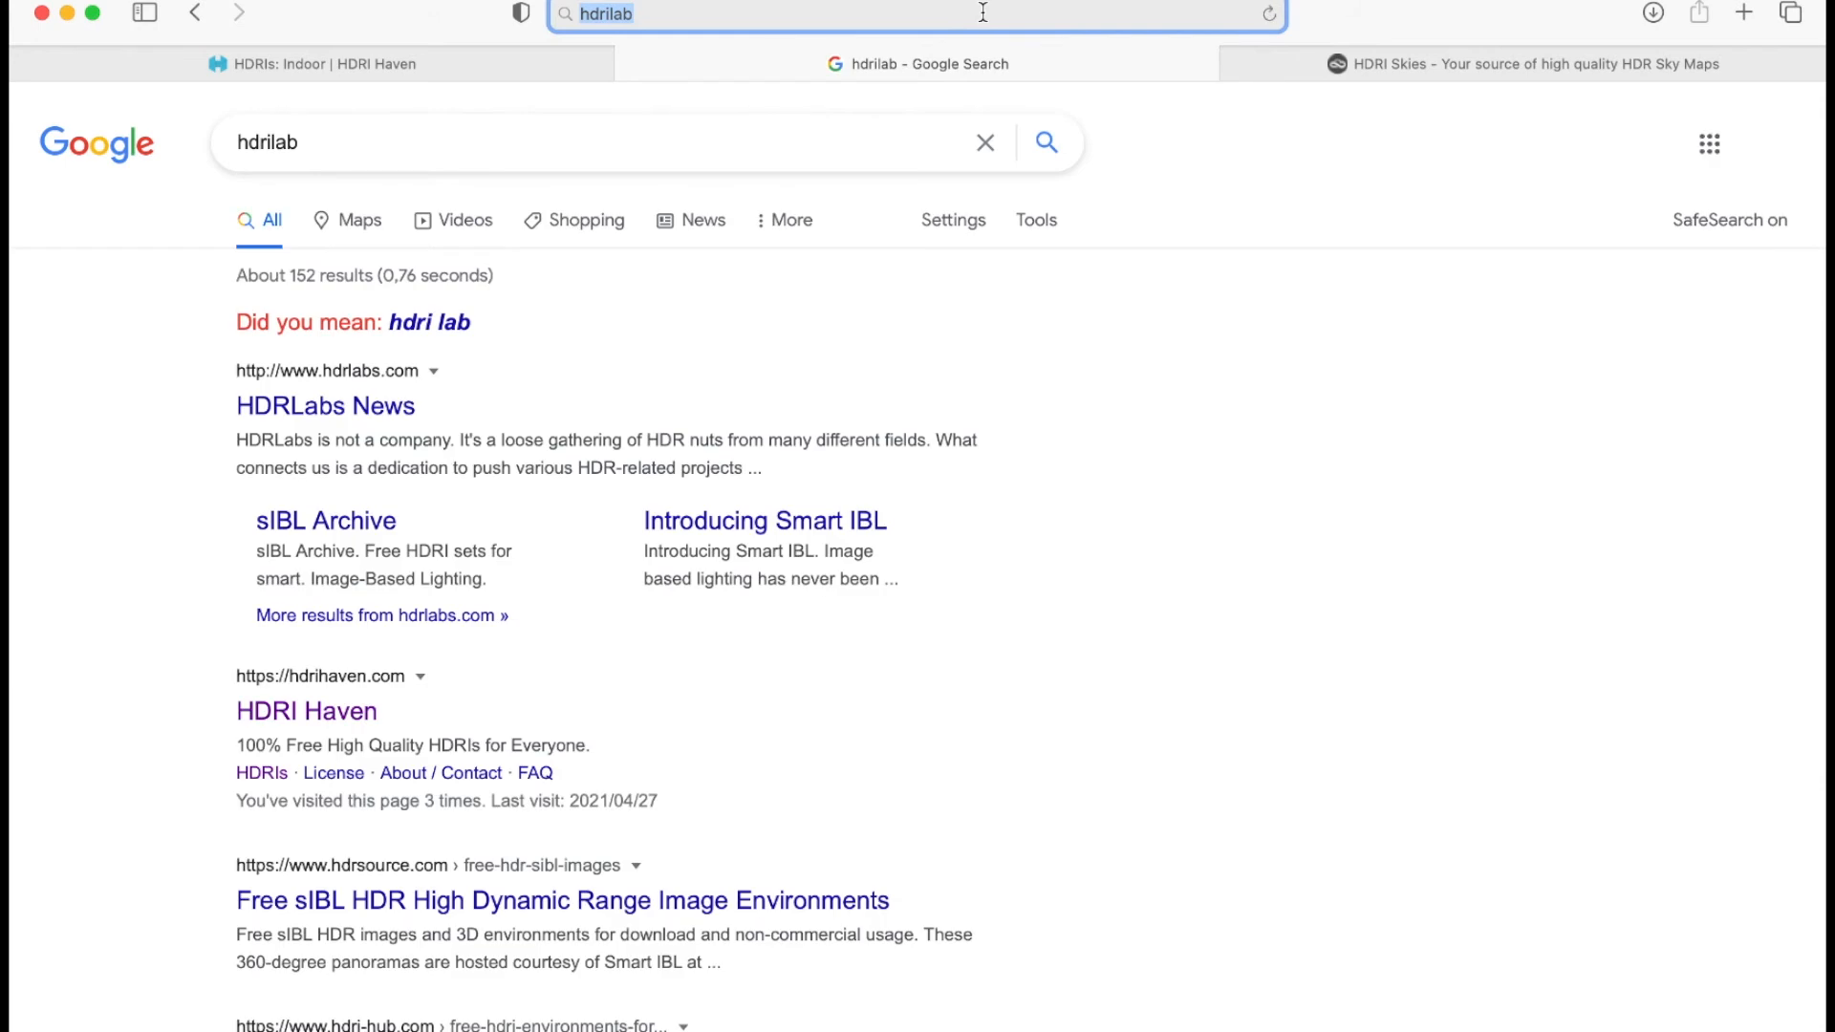
{"action": "left_click", "coordinate": [339, 409]}
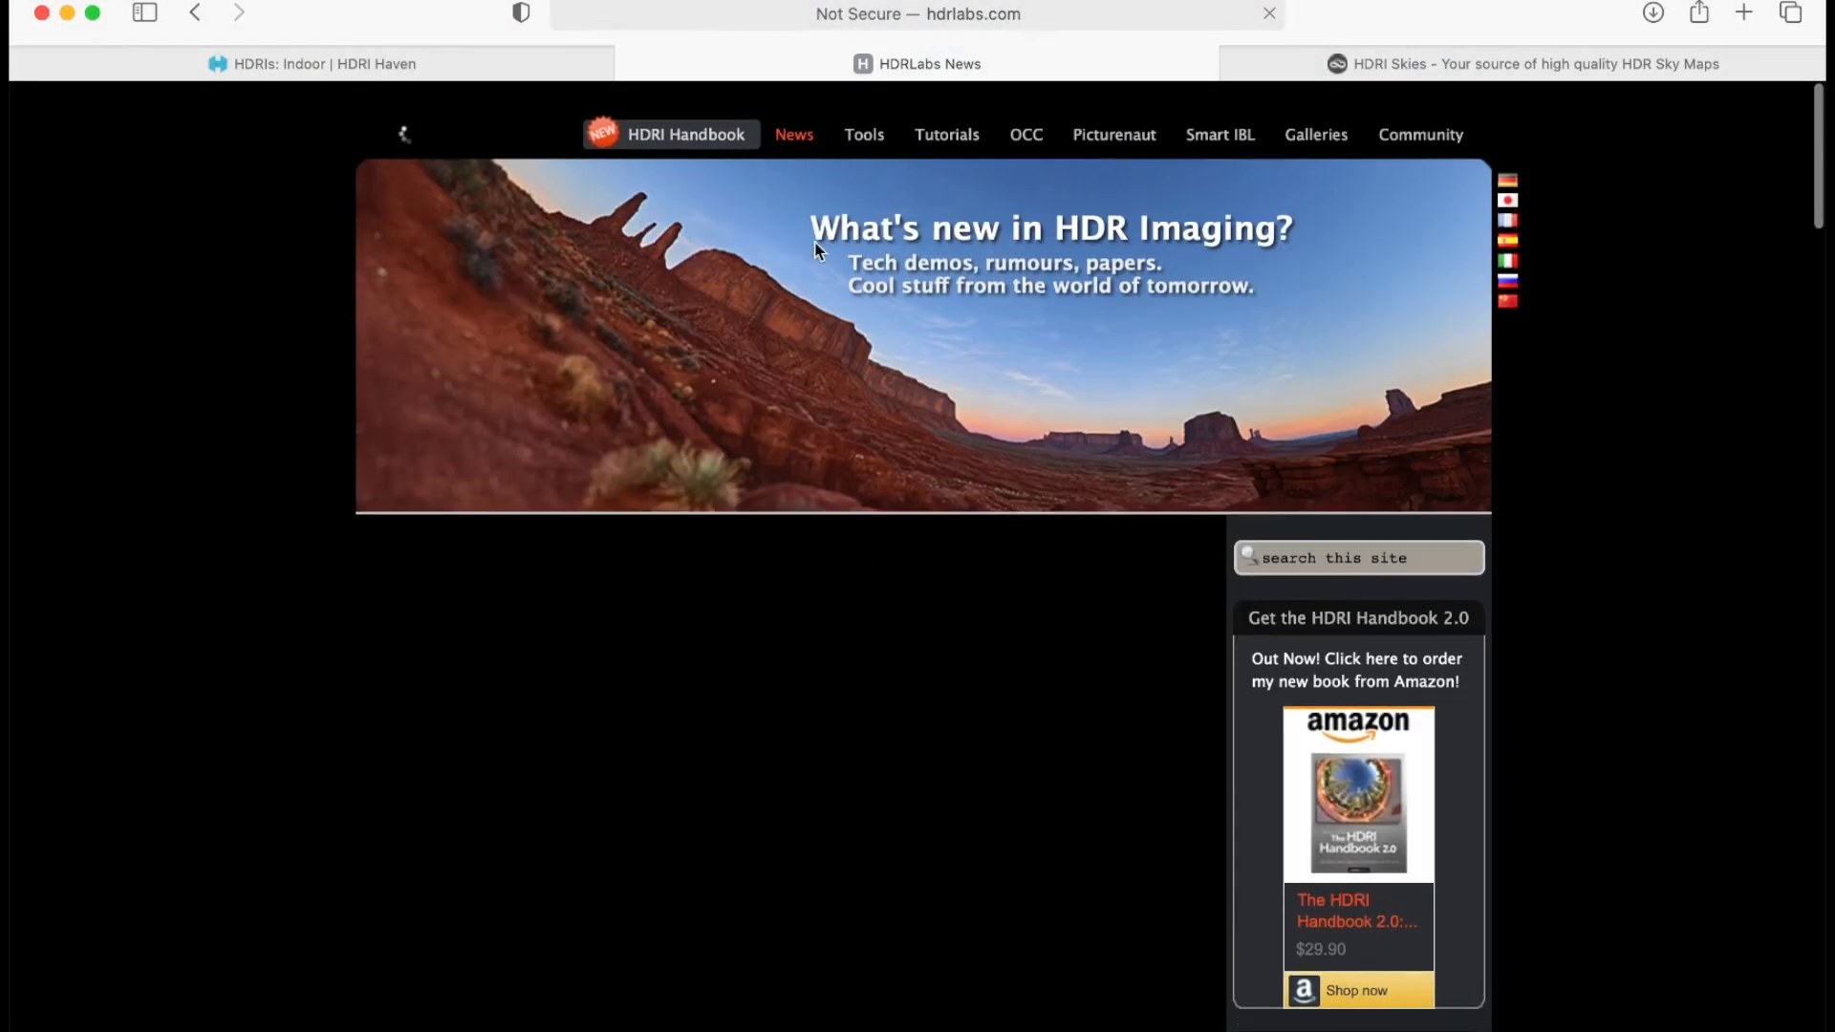
Look over the HDRLabs News page and close it.
{"action": "scroll", "coordinate": [770, 733], "scroll_direction": "down", "scroll_amount": 10}
{"action": "scroll", "coordinate": [771, 733], "scroll_direction": "up", "scroll_amount": 10}
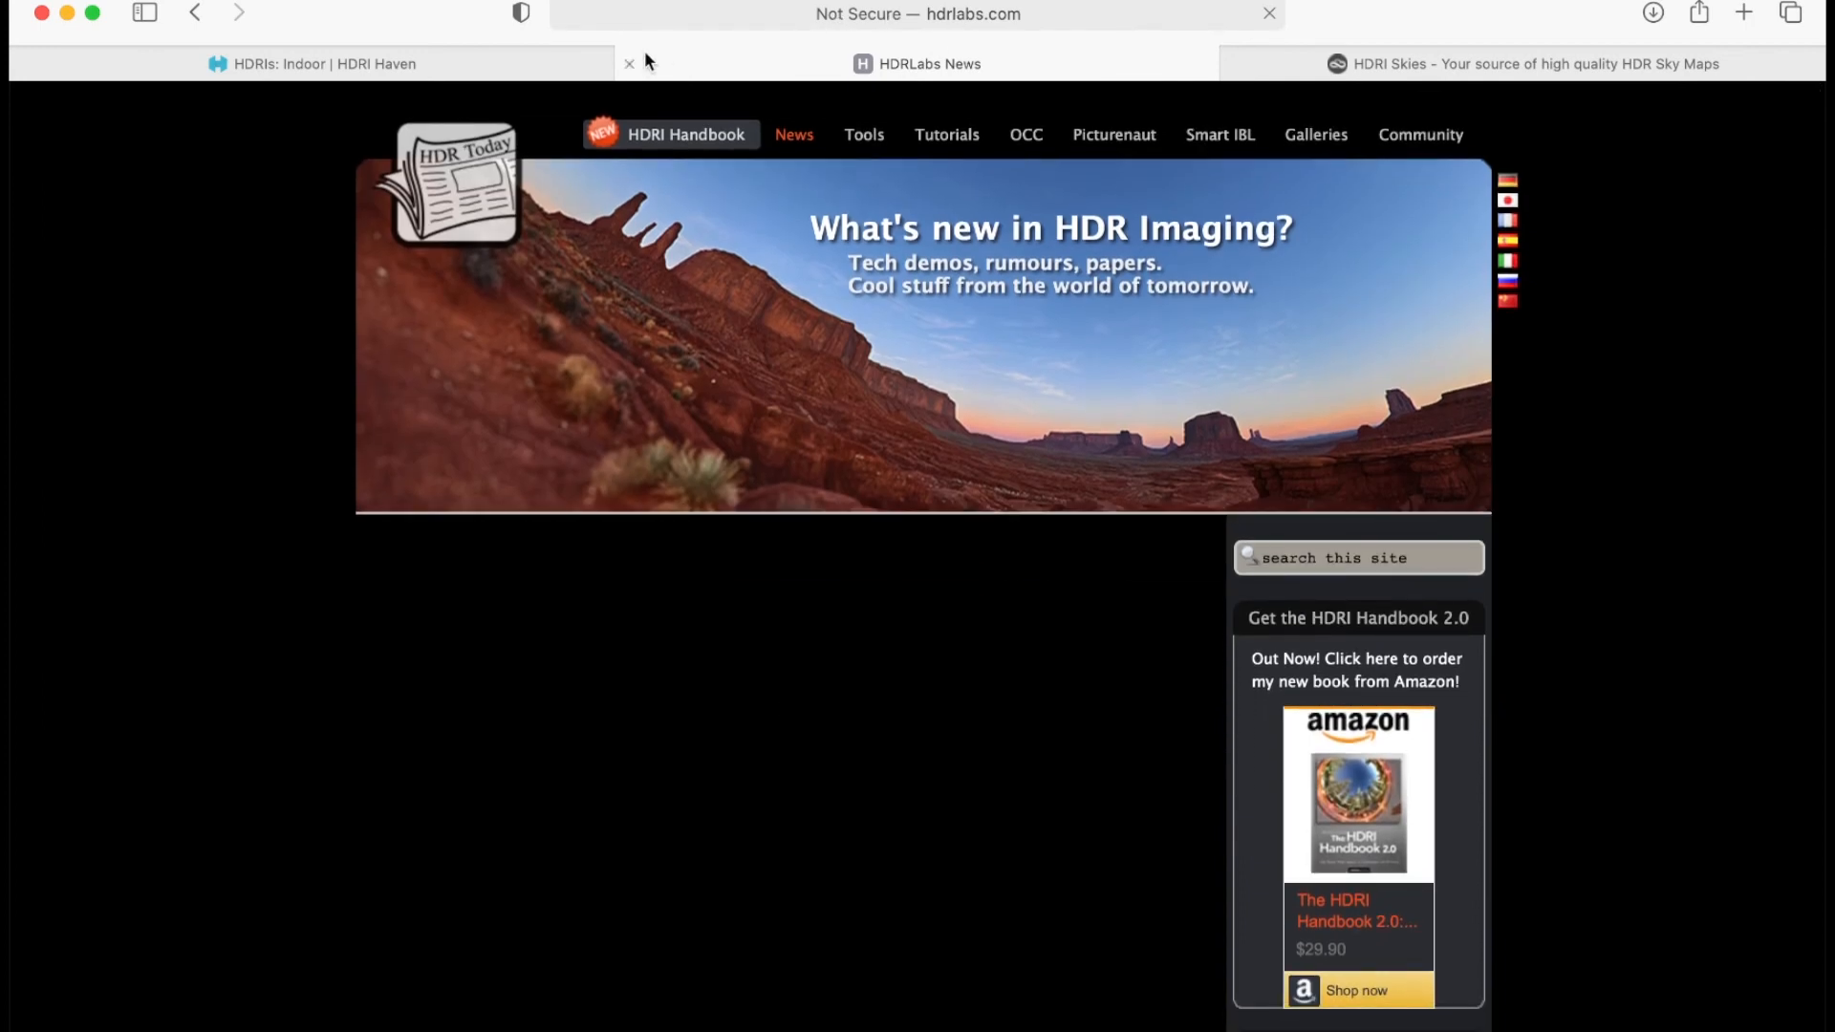
{"action": "left_click", "coordinate": [629, 64]}
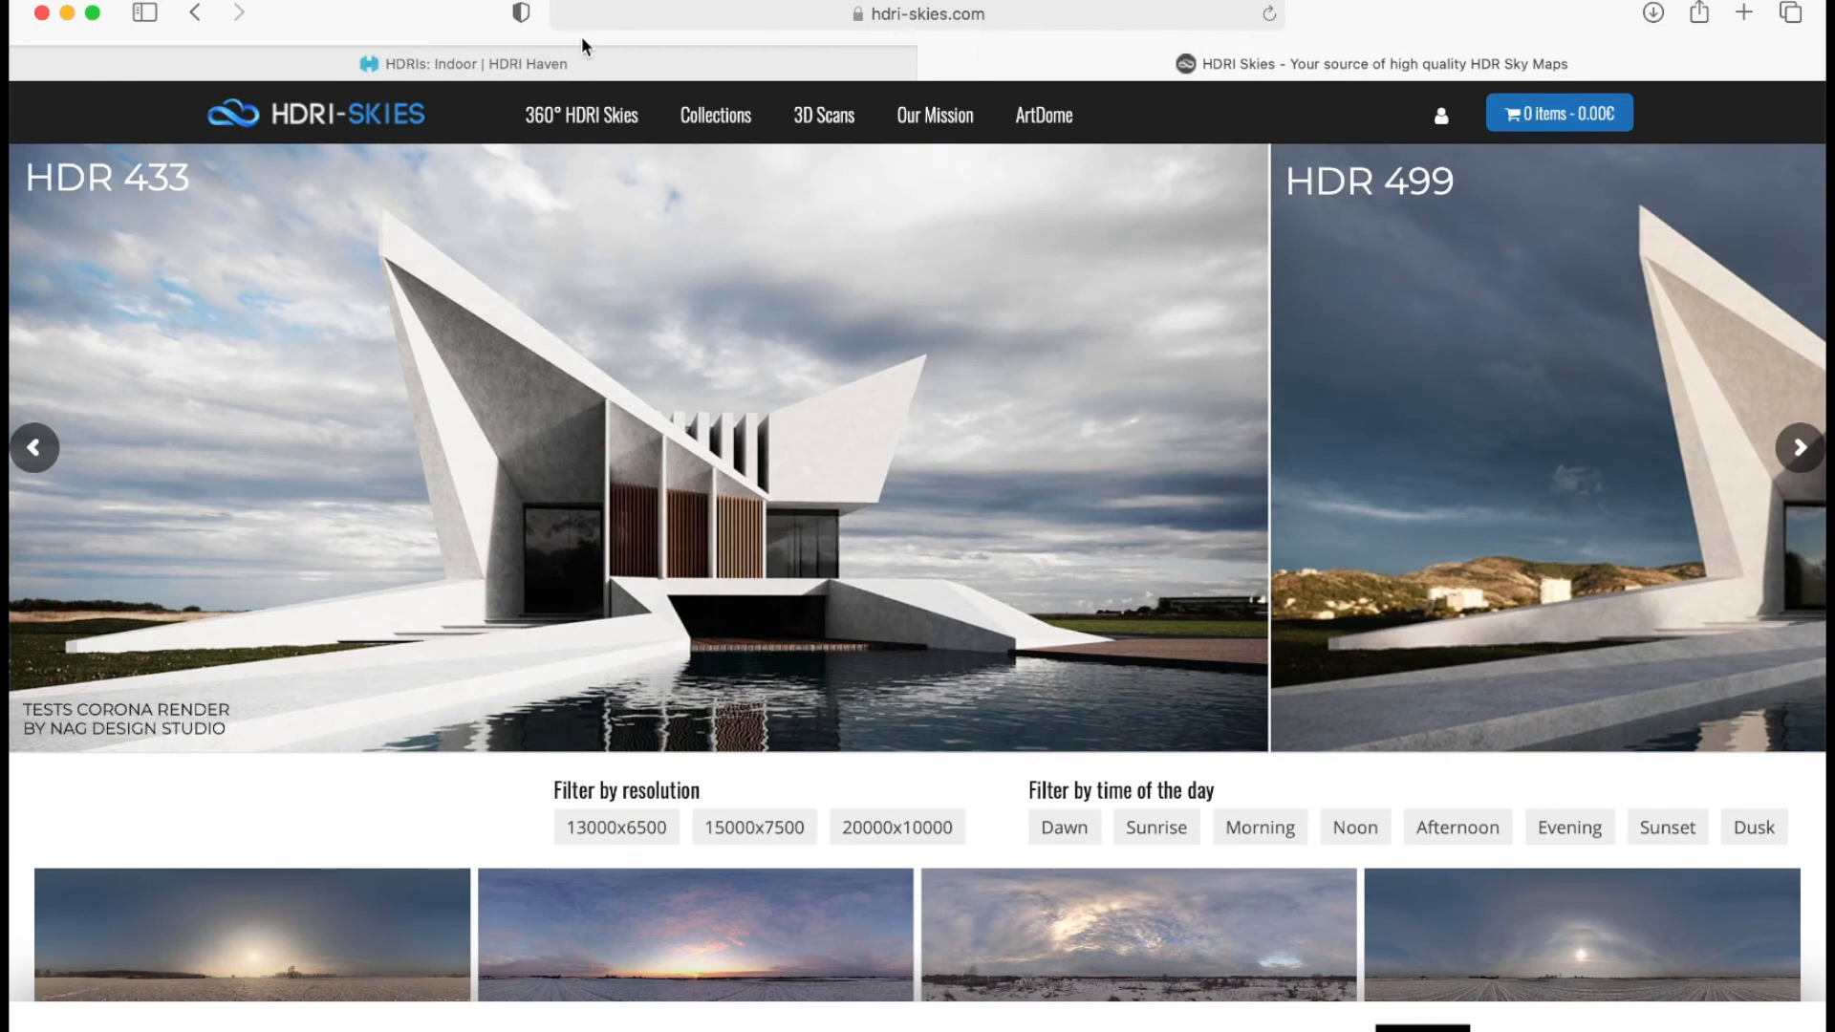
Examine the HDRI Skies gallery of sky maps and its filter options, and close the site.
{"action": "scroll", "coordinate": [755, 617], "scroll_direction": "down", "scroll_amount": 15}
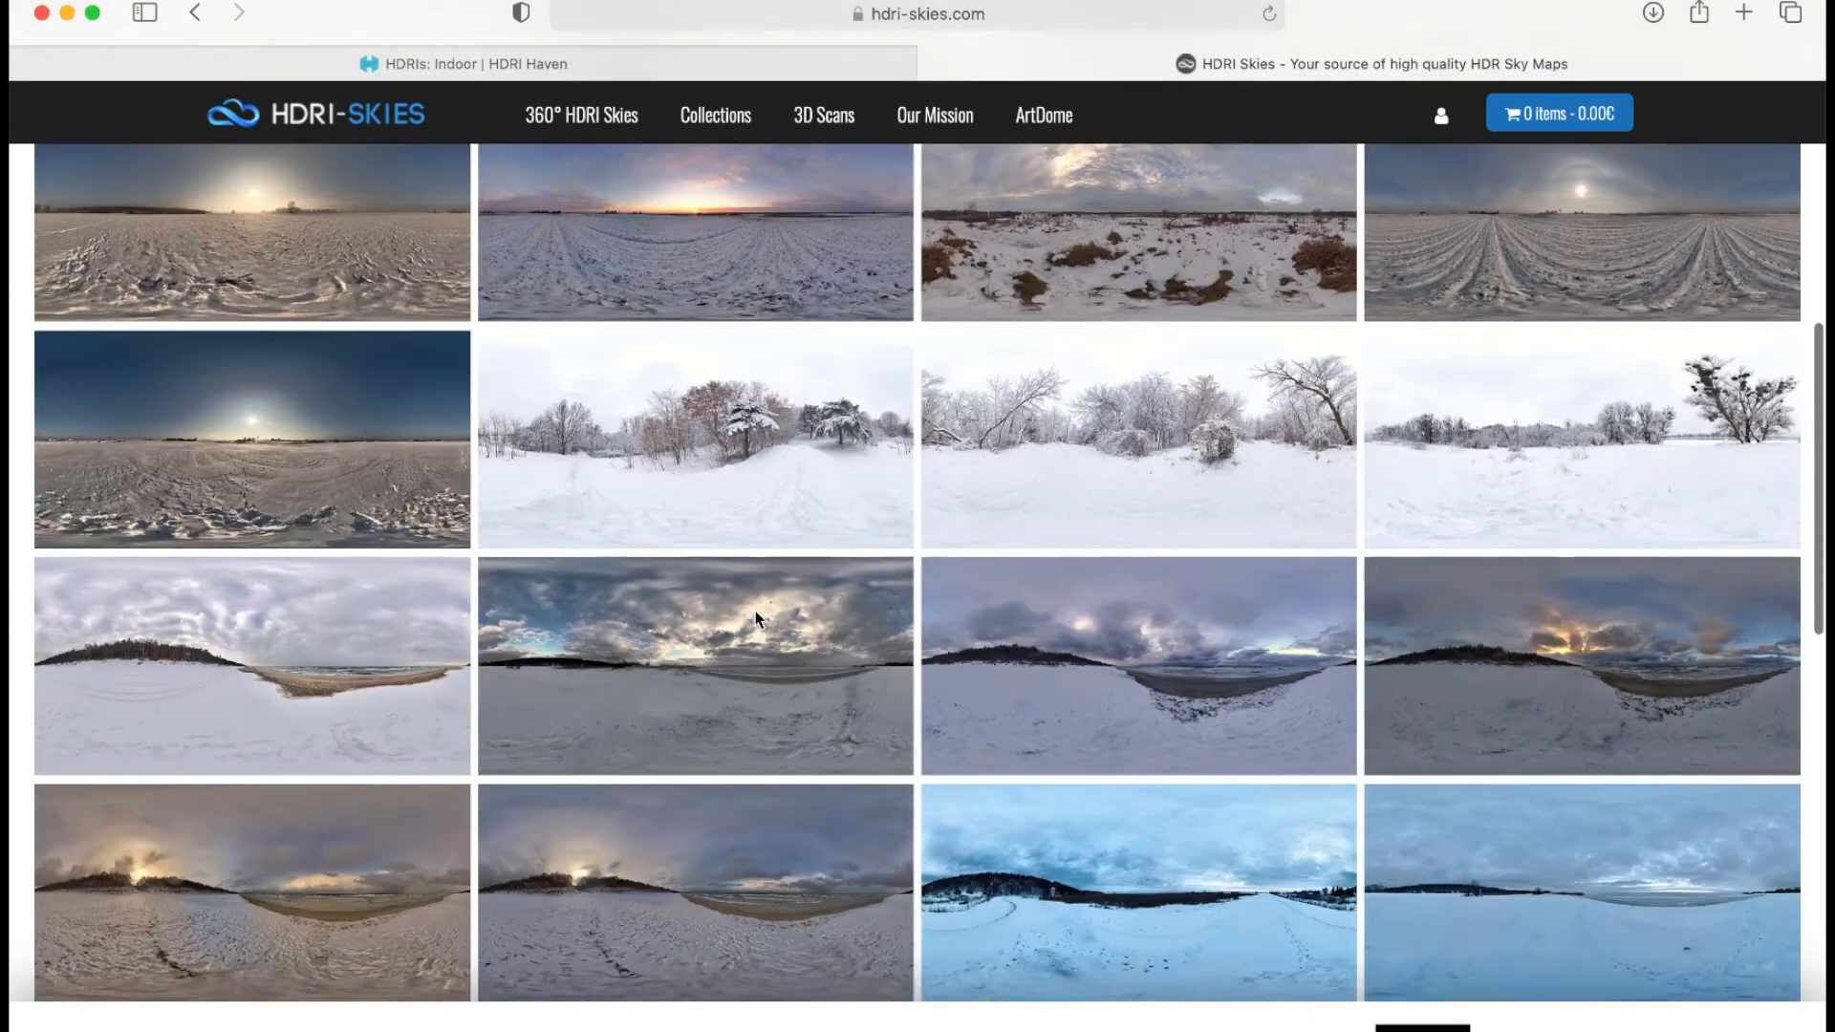
{"action": "scroll", "coordinate": [755, 615], "scroll_direction": "down", "scroll_amount": 5}
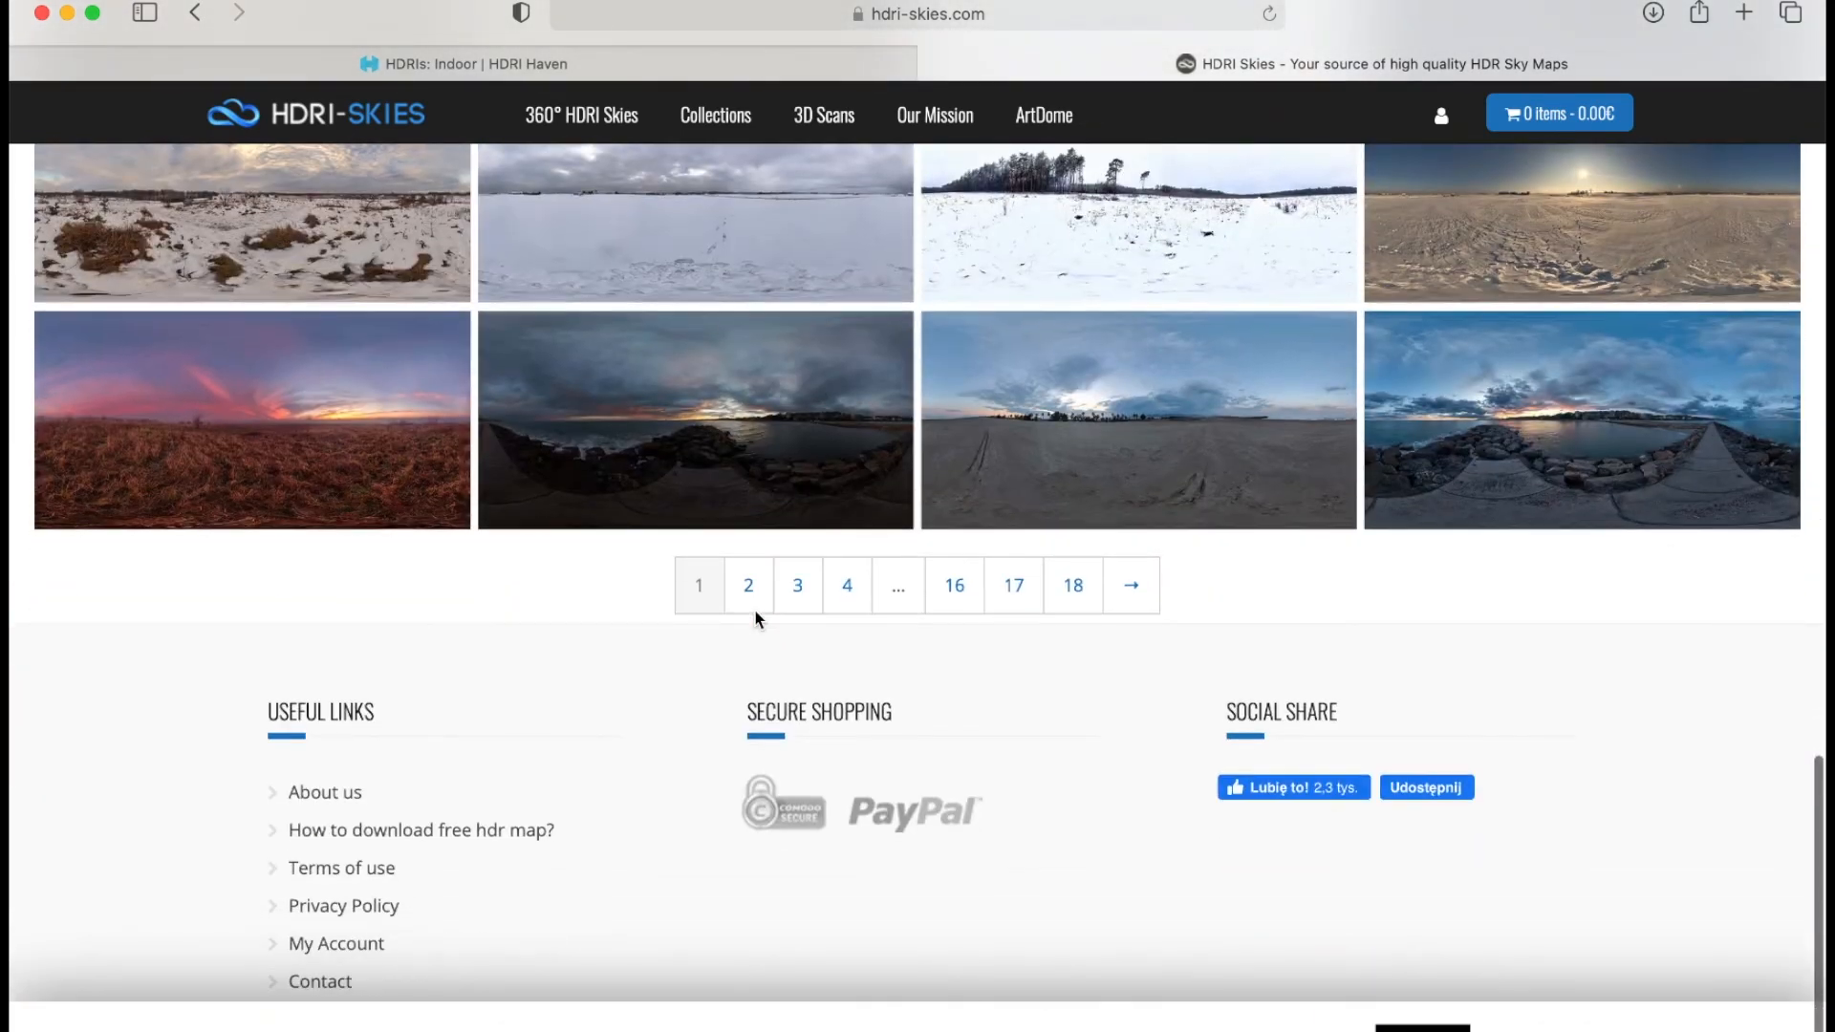
{"action": "scroll", "coordinate": [755, 615], "scroll_direction": "up", "scroll_amount": 20}
{"action": "scroll", "coordinate": [757, 622], "scroll_direction": "down", "scroll_amount": 3}
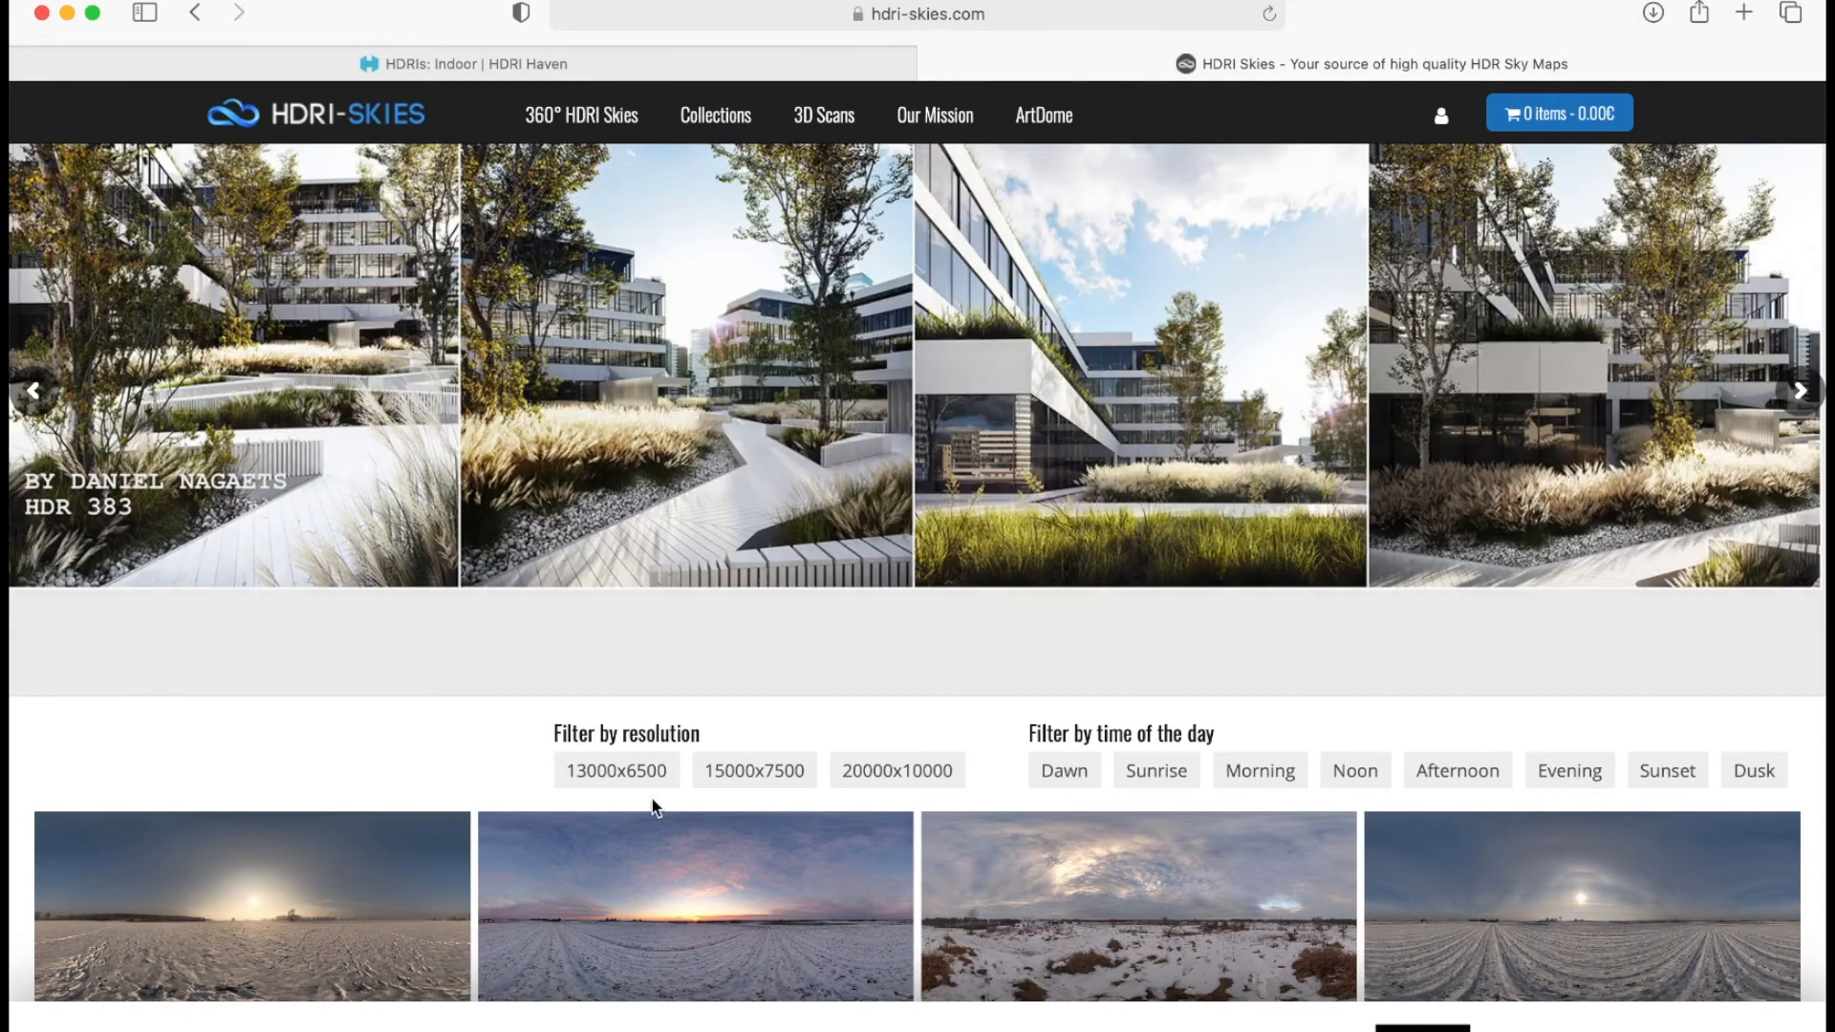
{"action": "scroll", "coordinate": [652, 803], "scroll_direction": "down", "scroll_amount": 15}
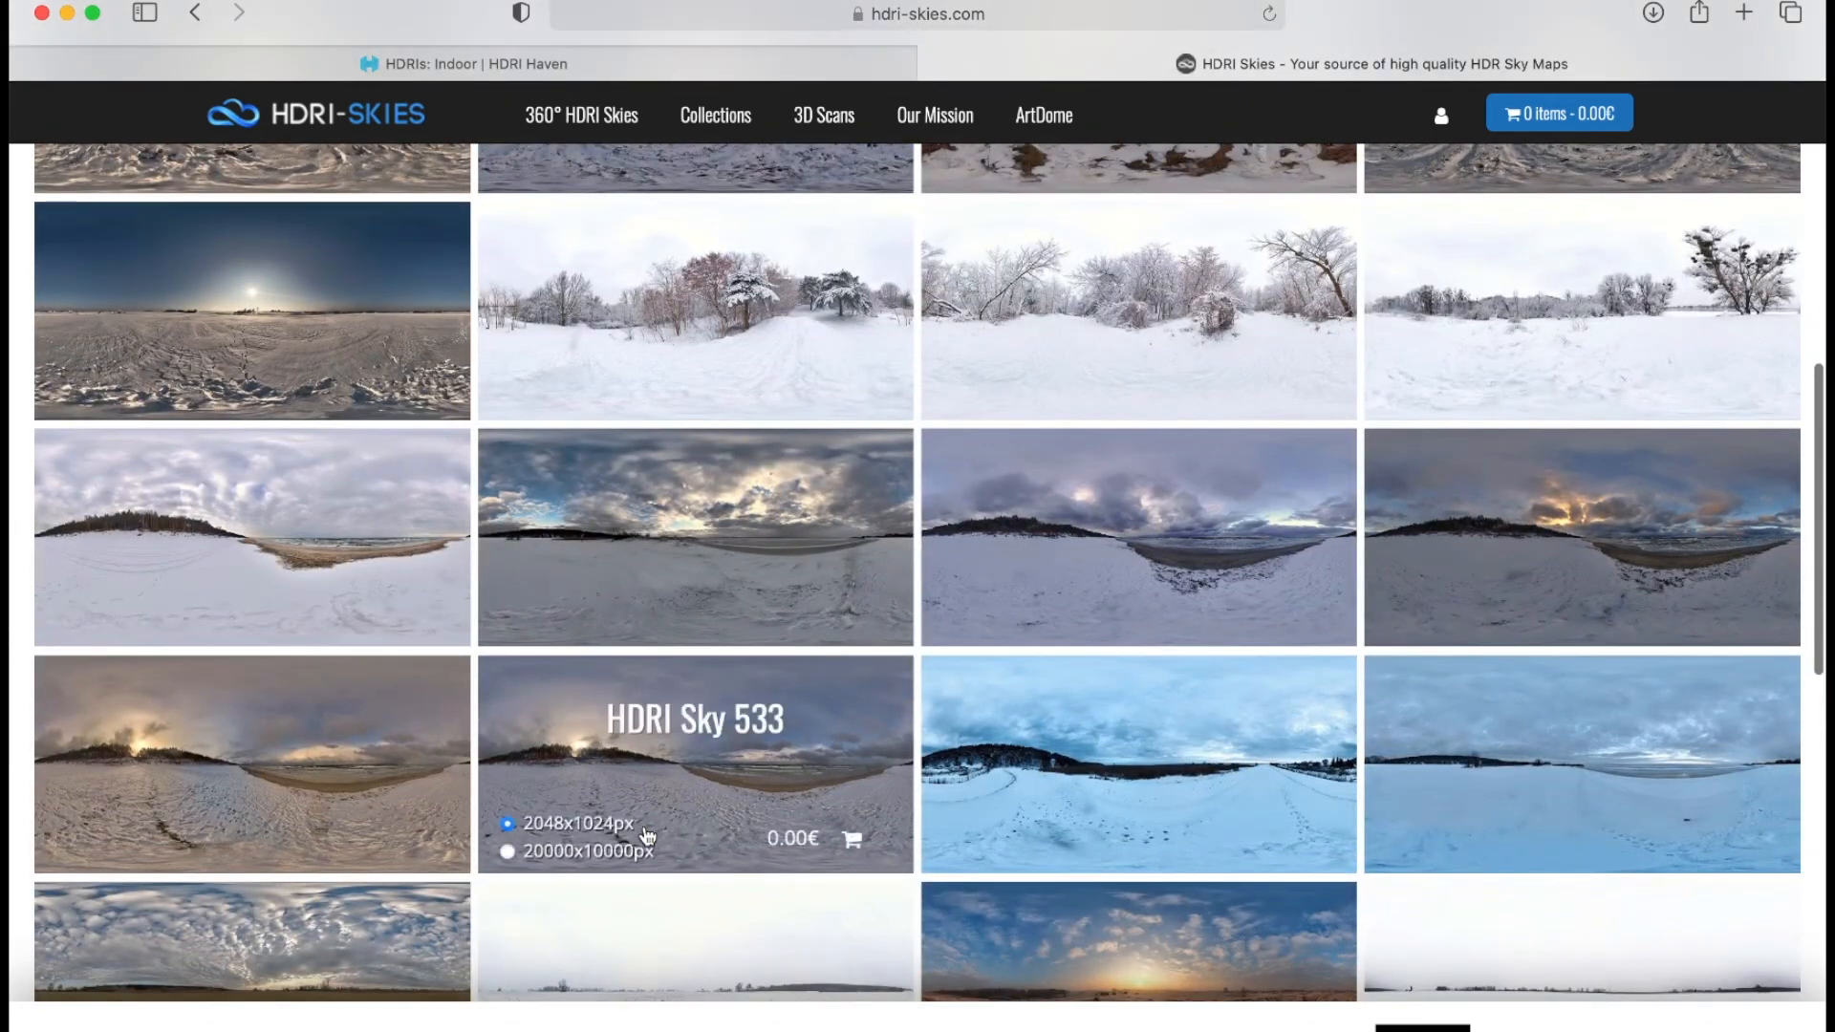
{"action": "scroll", "coordinate": [648, 838], "scroll_direction": "down", "scroll_amount": 20}
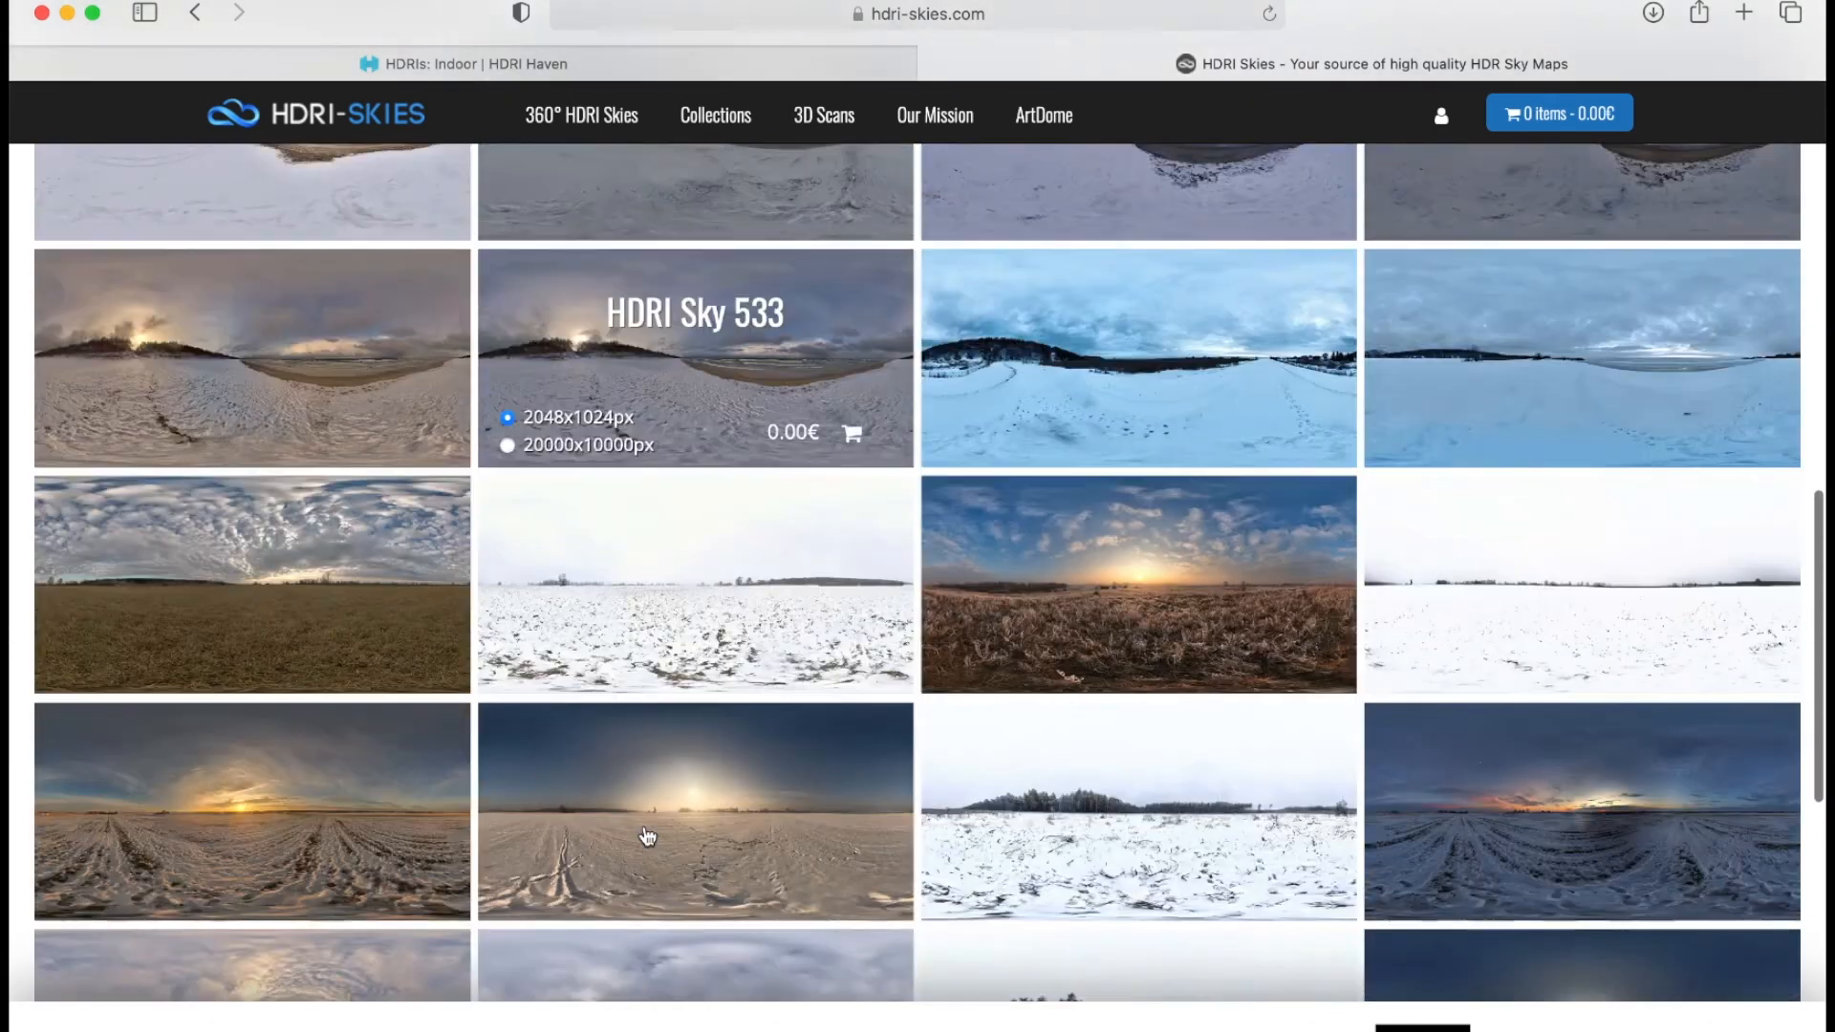
{"action": "scroll", "coordinate": [644, 827], "scroll_direction": "up", "scroll_amount": 20}
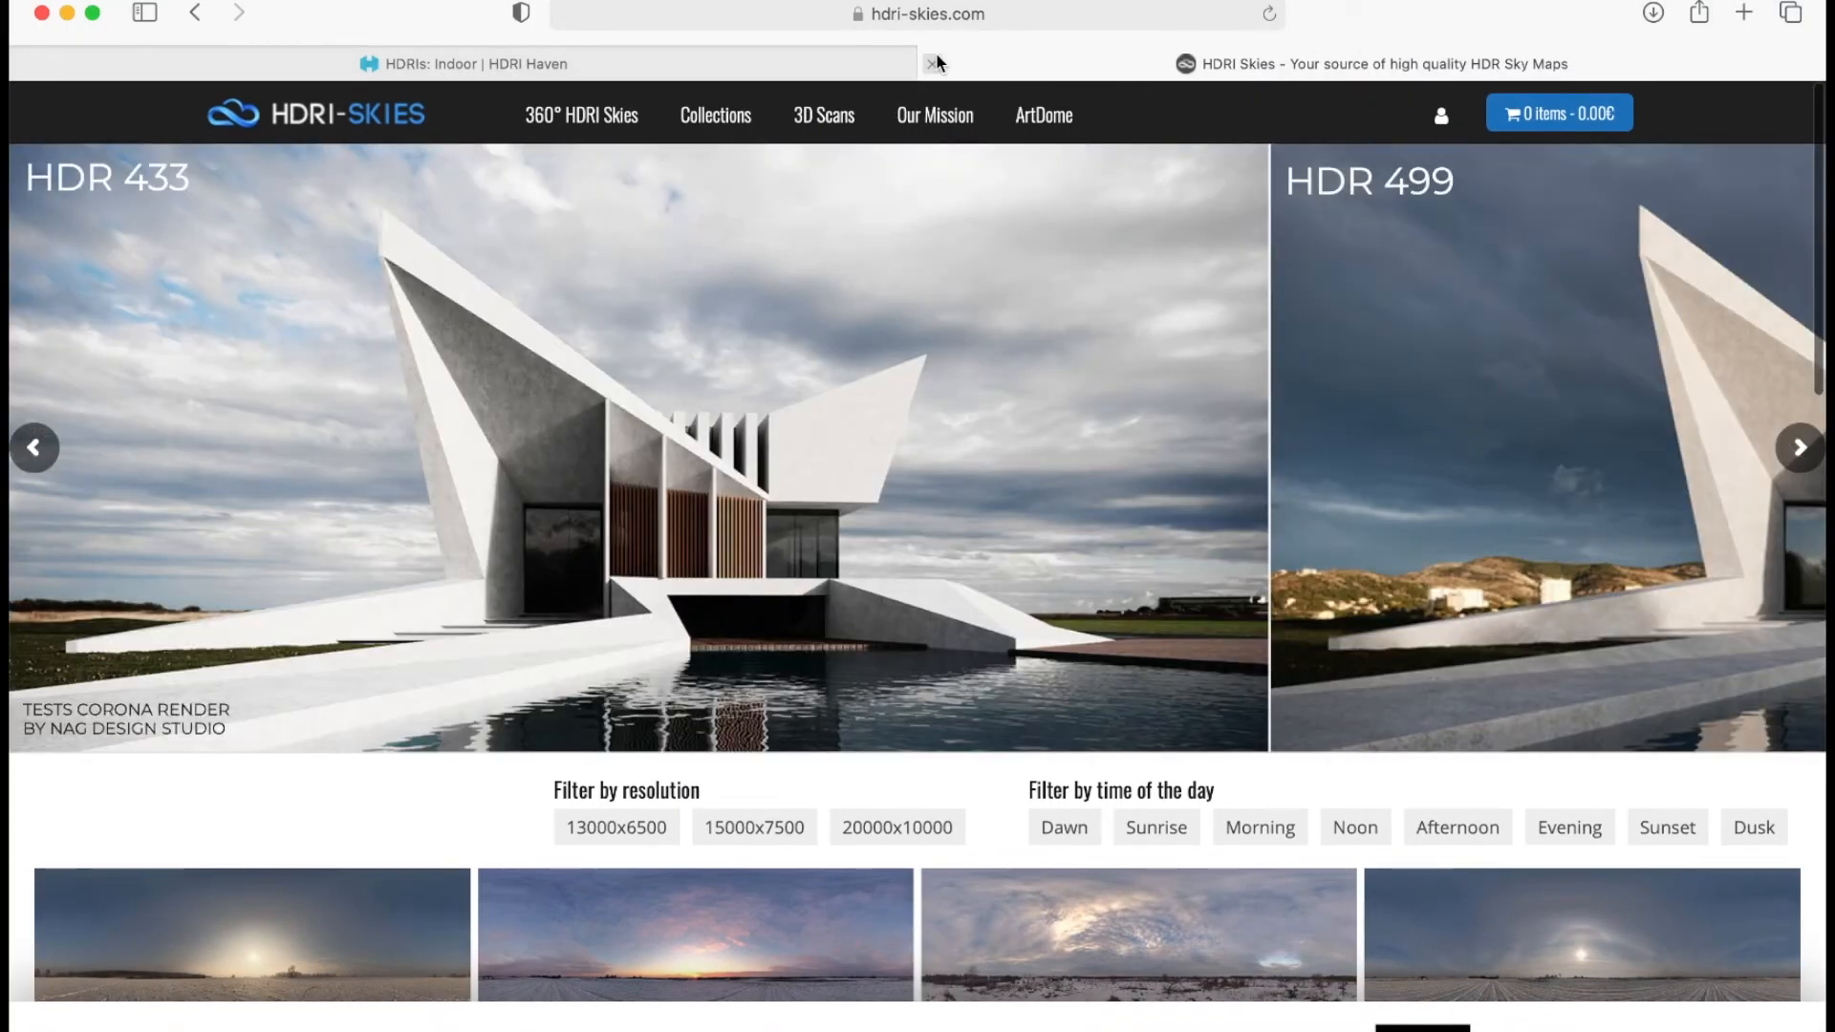
{"action": "left_click", "coordinate": [933, 63]}
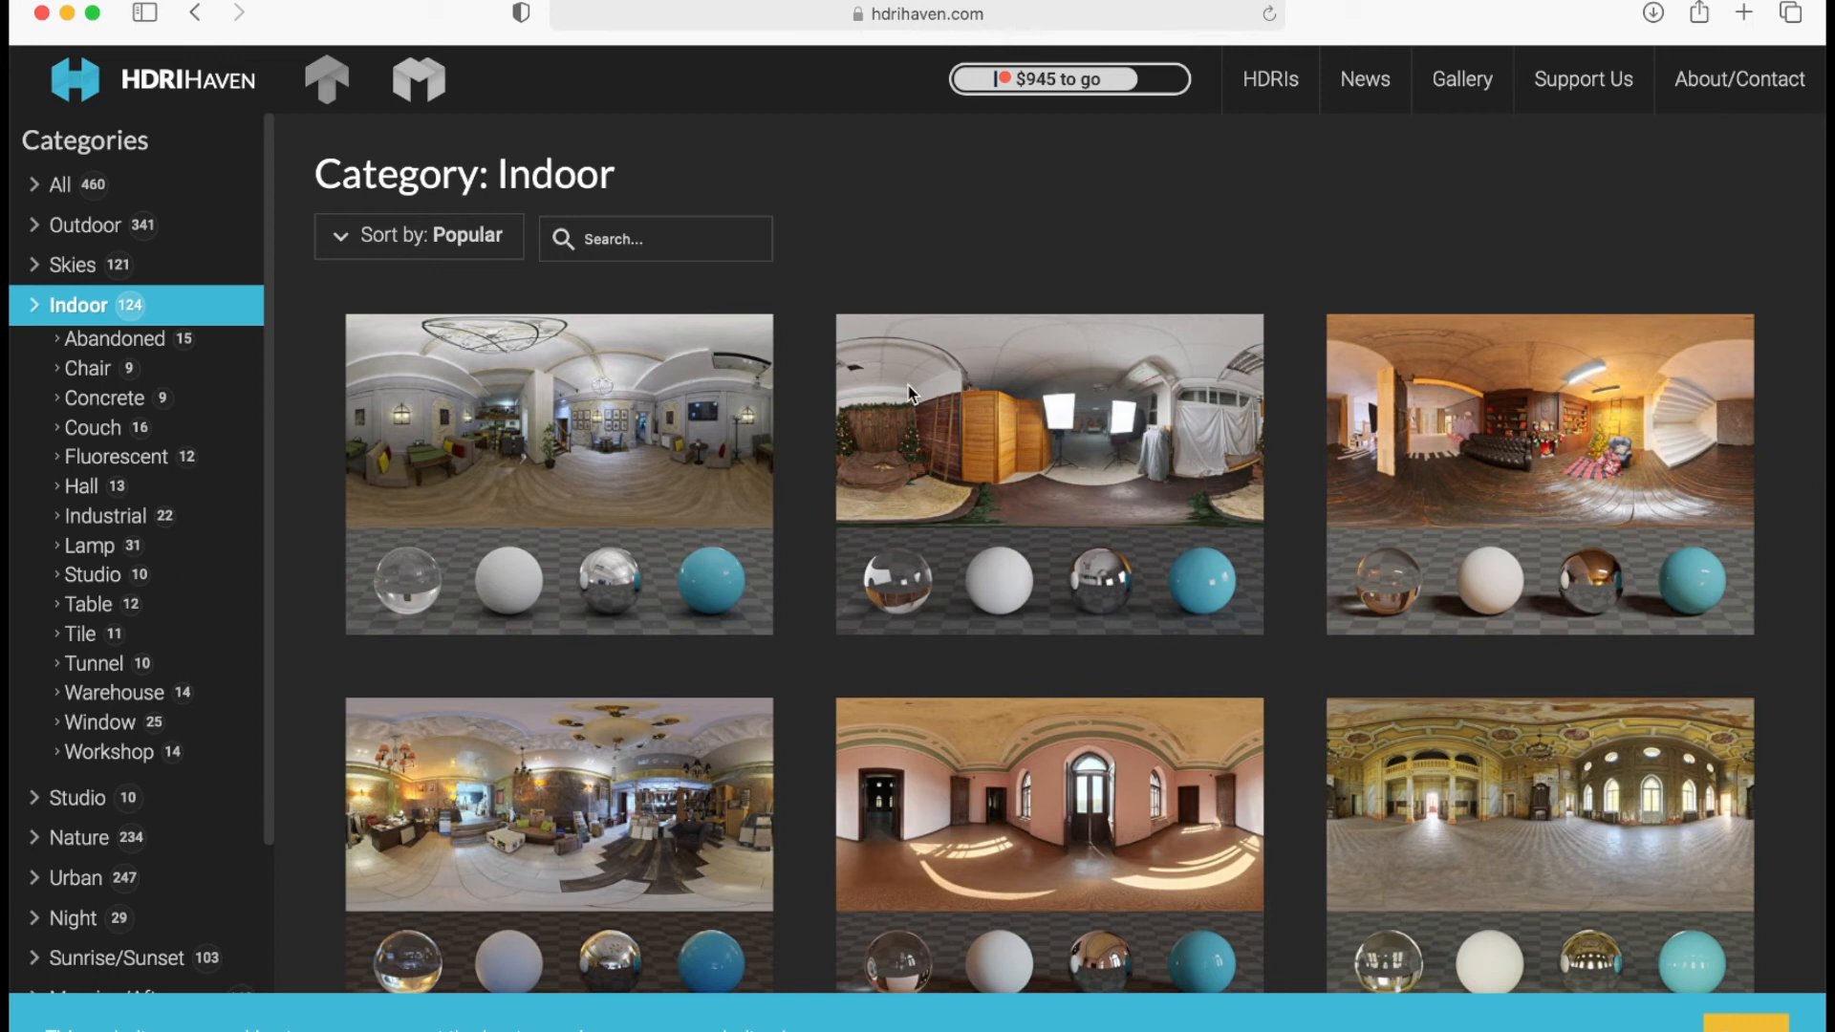
Look through HDRI Haven's Indoor category and open the Large Corridor HDRI.
{"action": "scroll", "coordinate": [925, 566], "scroll_direction": "down", "scroll_amount": 2}
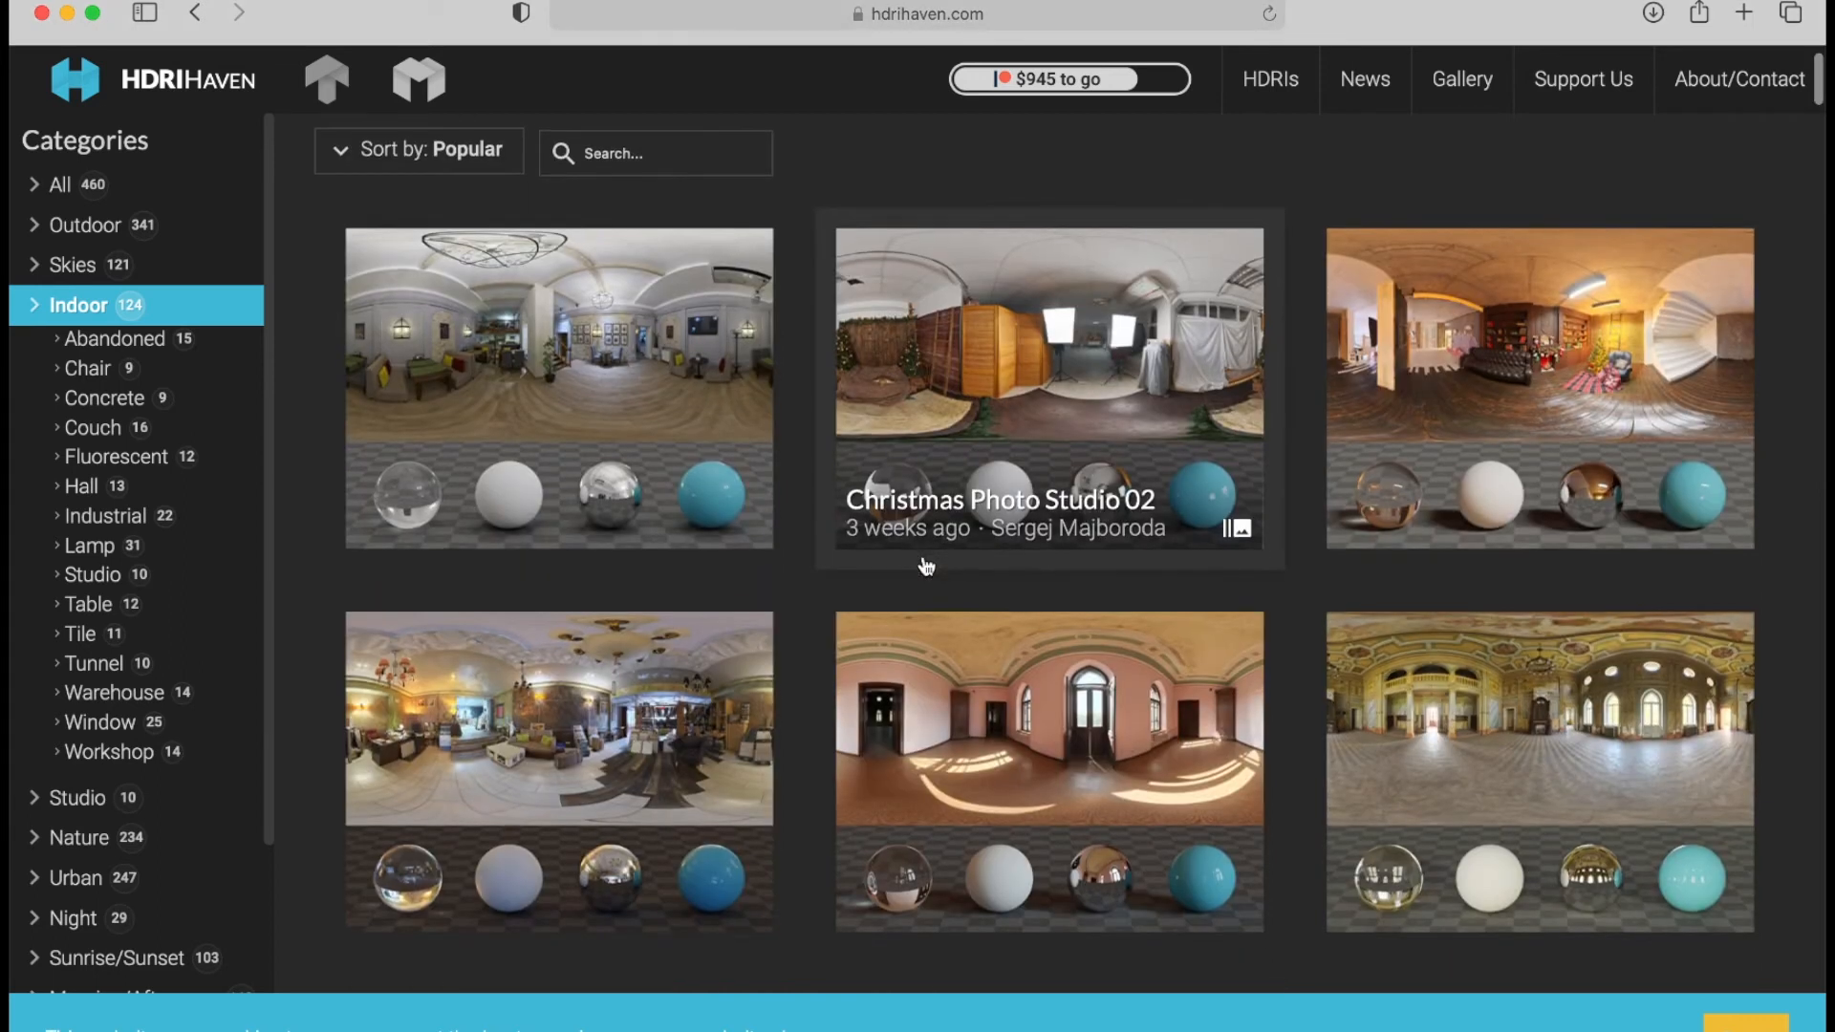
{"action": "scroll", "coordinate": [926, 565], "scroll_direction": "down", "scroll_amount": 2}
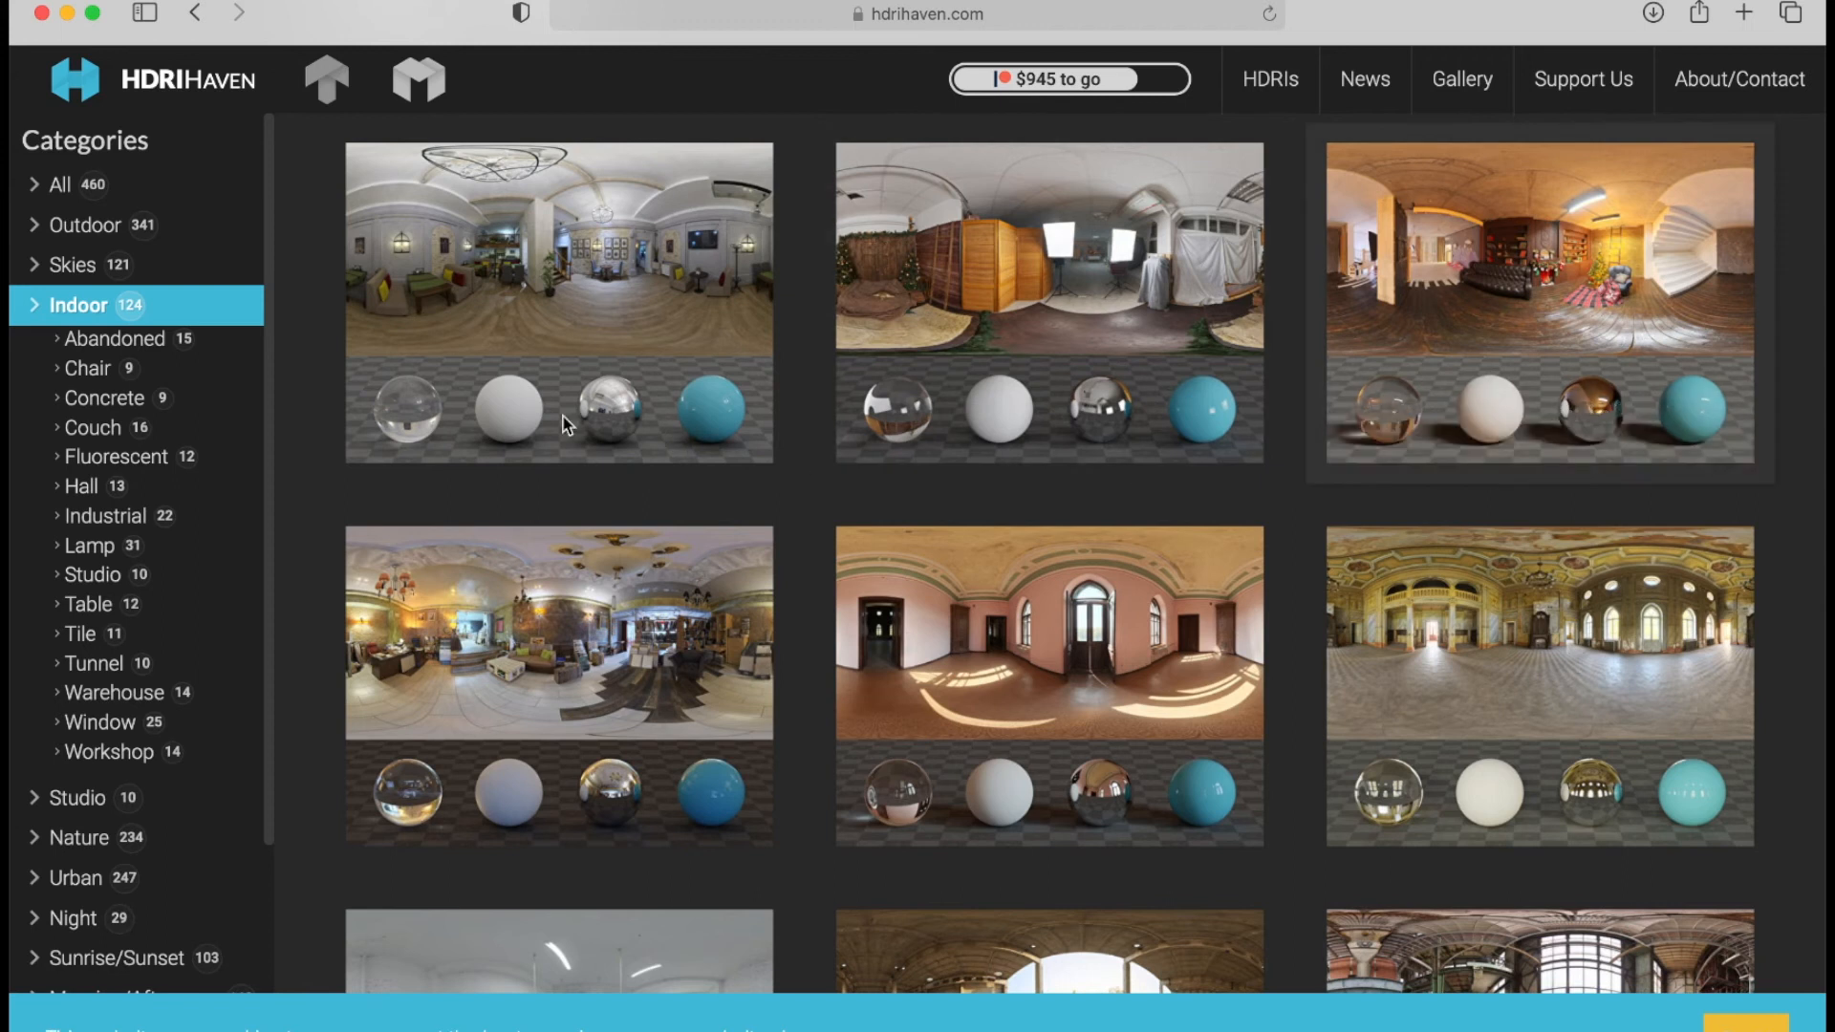
{"action": "scroll", "coordinate": [872, 645], "scroll_direction": "down", "scroll_amount": 3}
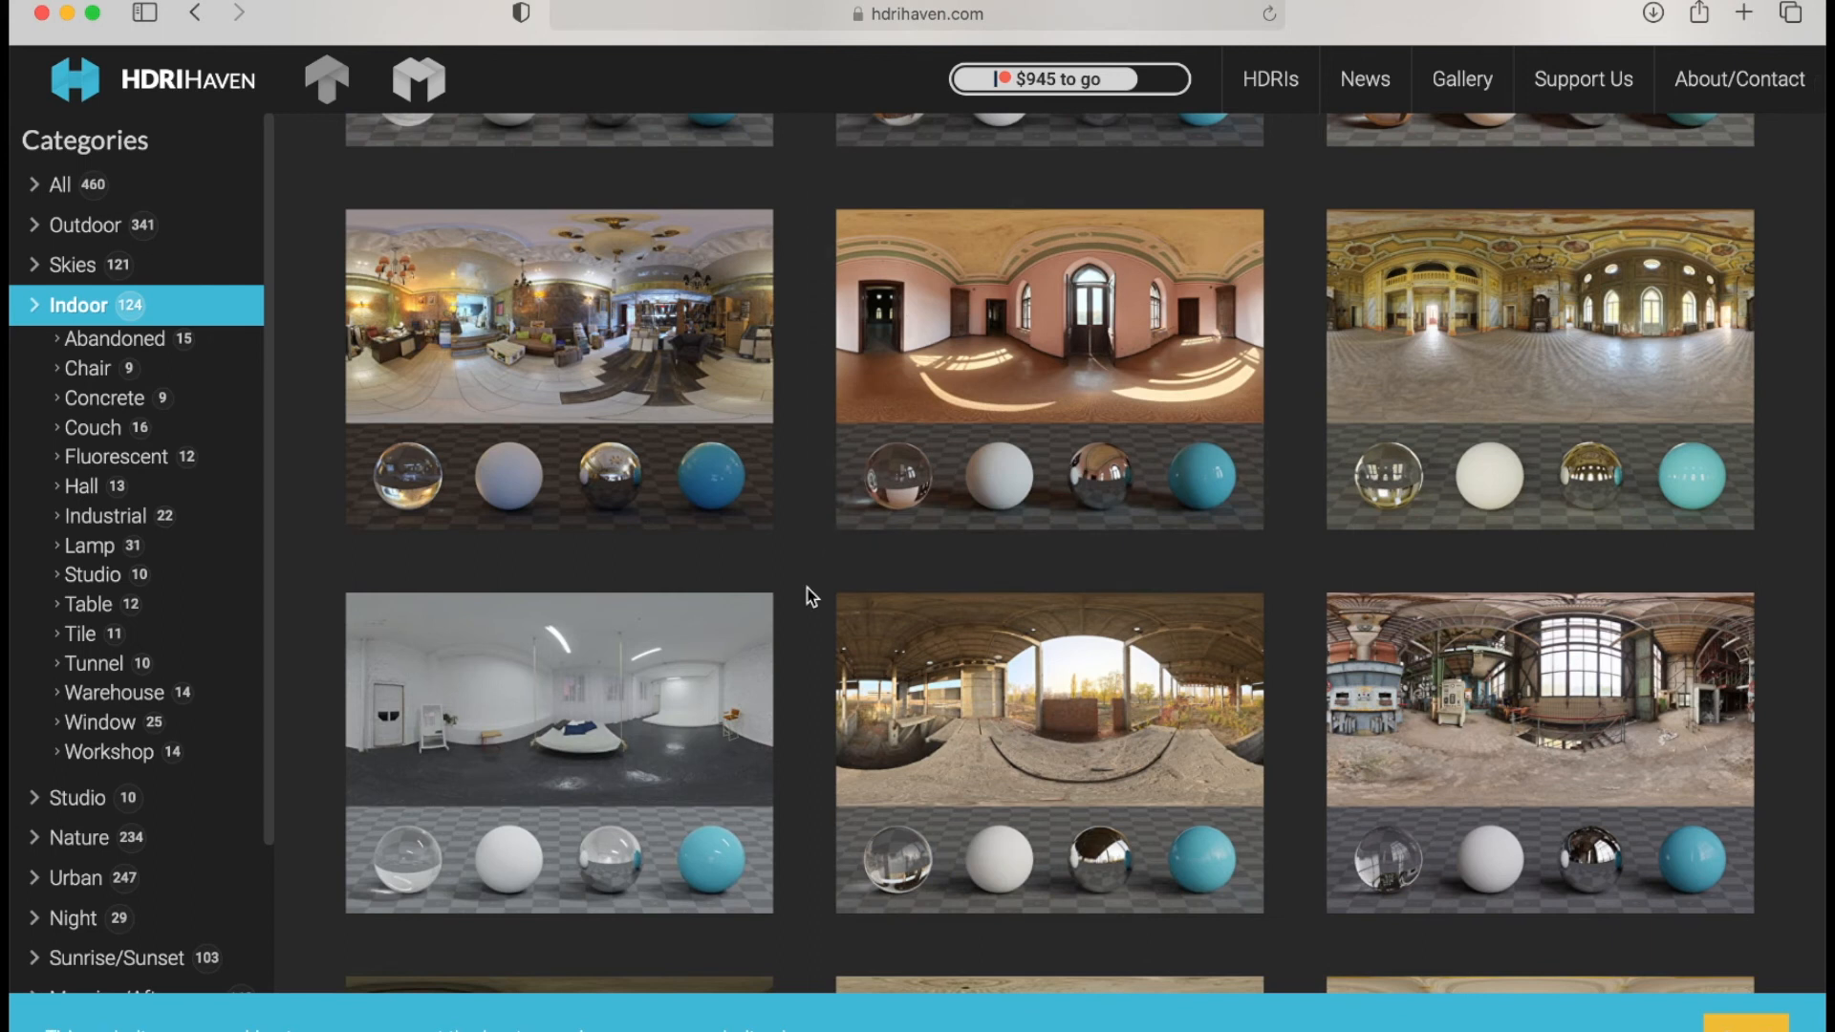
{"action": "left_click", "coordinate": [1097, 371]}
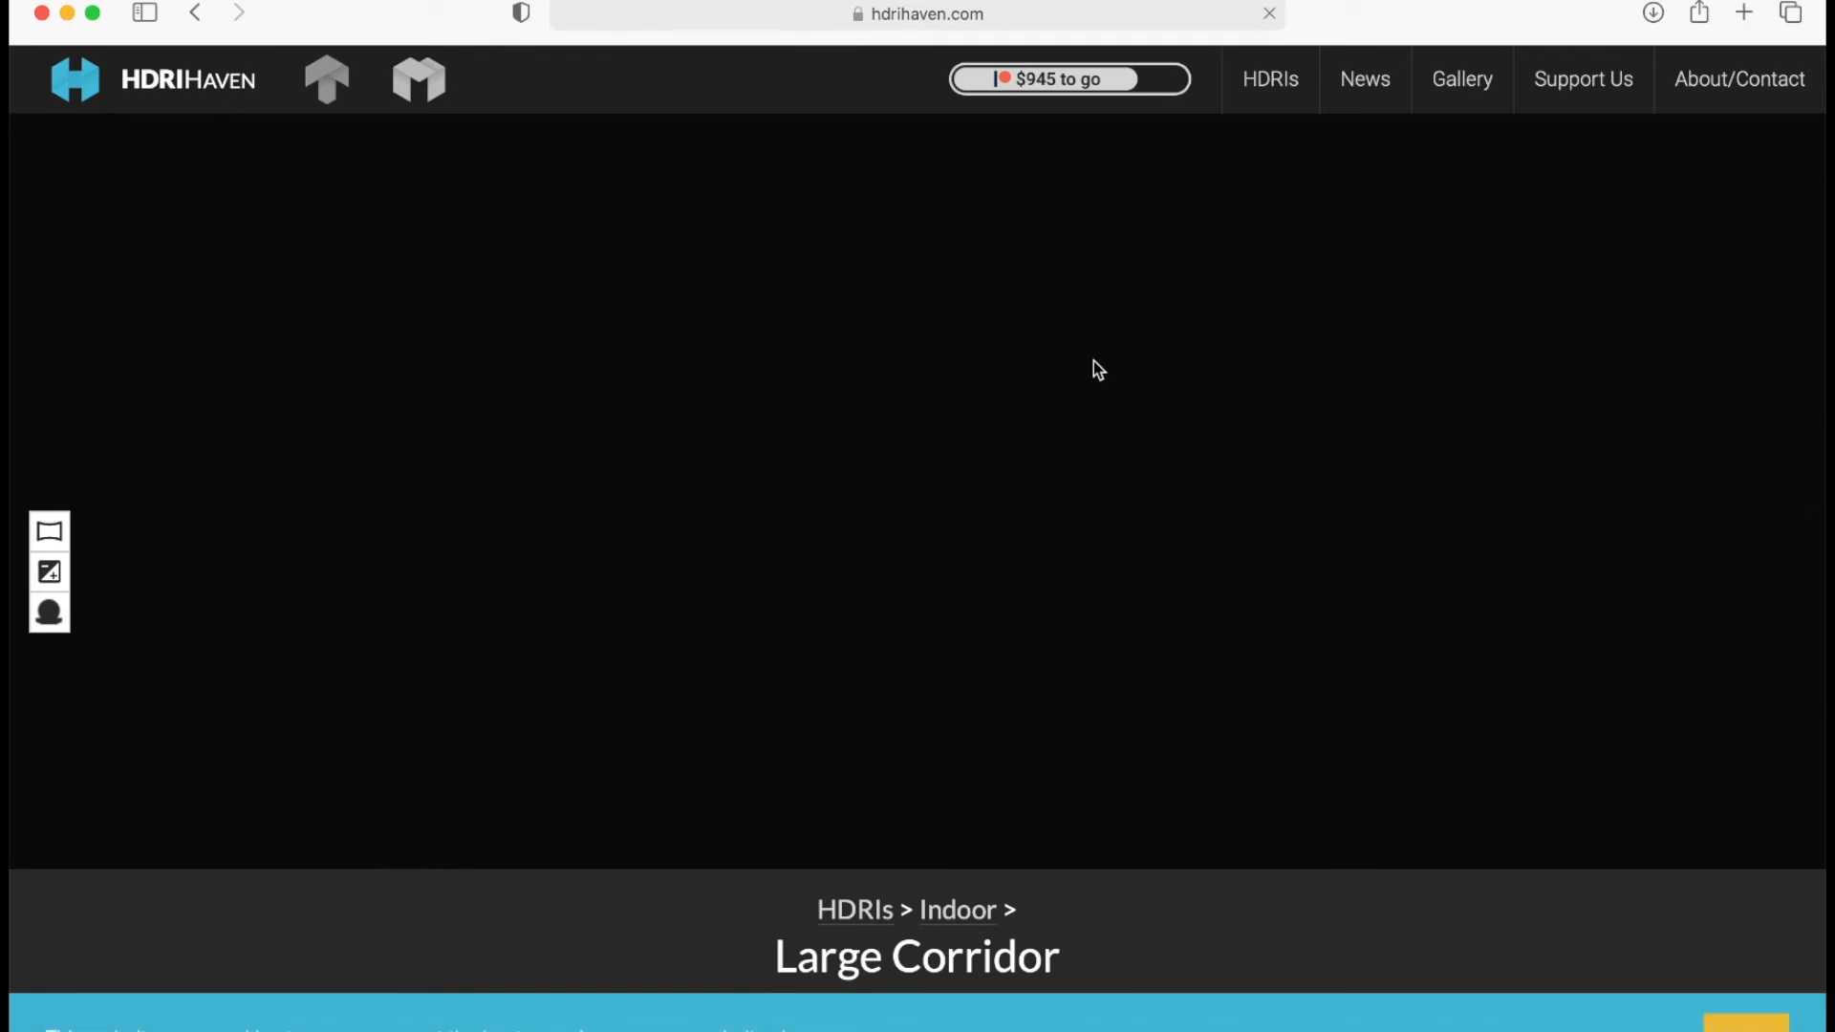
Download the 2k HDR version of Large Corridor and review its panorama preview.
{"action": "scroll", "coordinate": [807, 608], "scroll_direction": "down", "scroll_amount": 2}
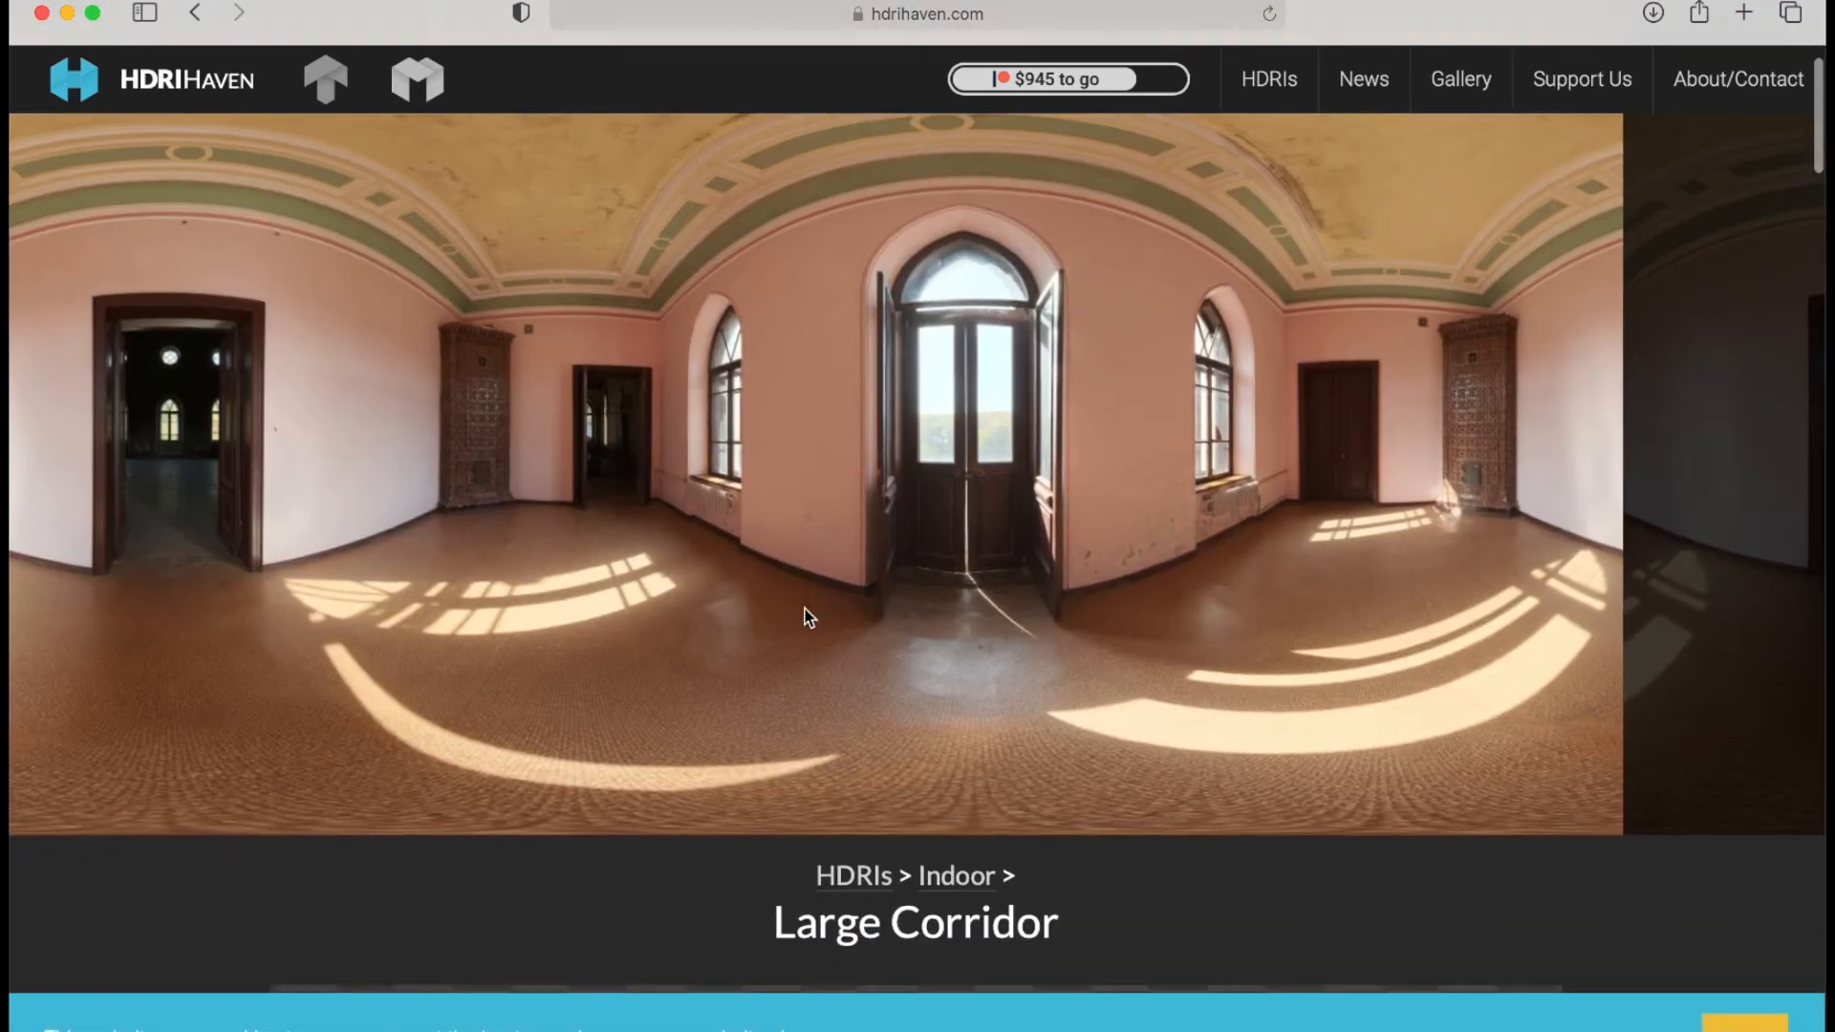
{"action": "scroll", "coordinate": [807, 612], "scroll_direction": "up", "scroll_amount": 2}
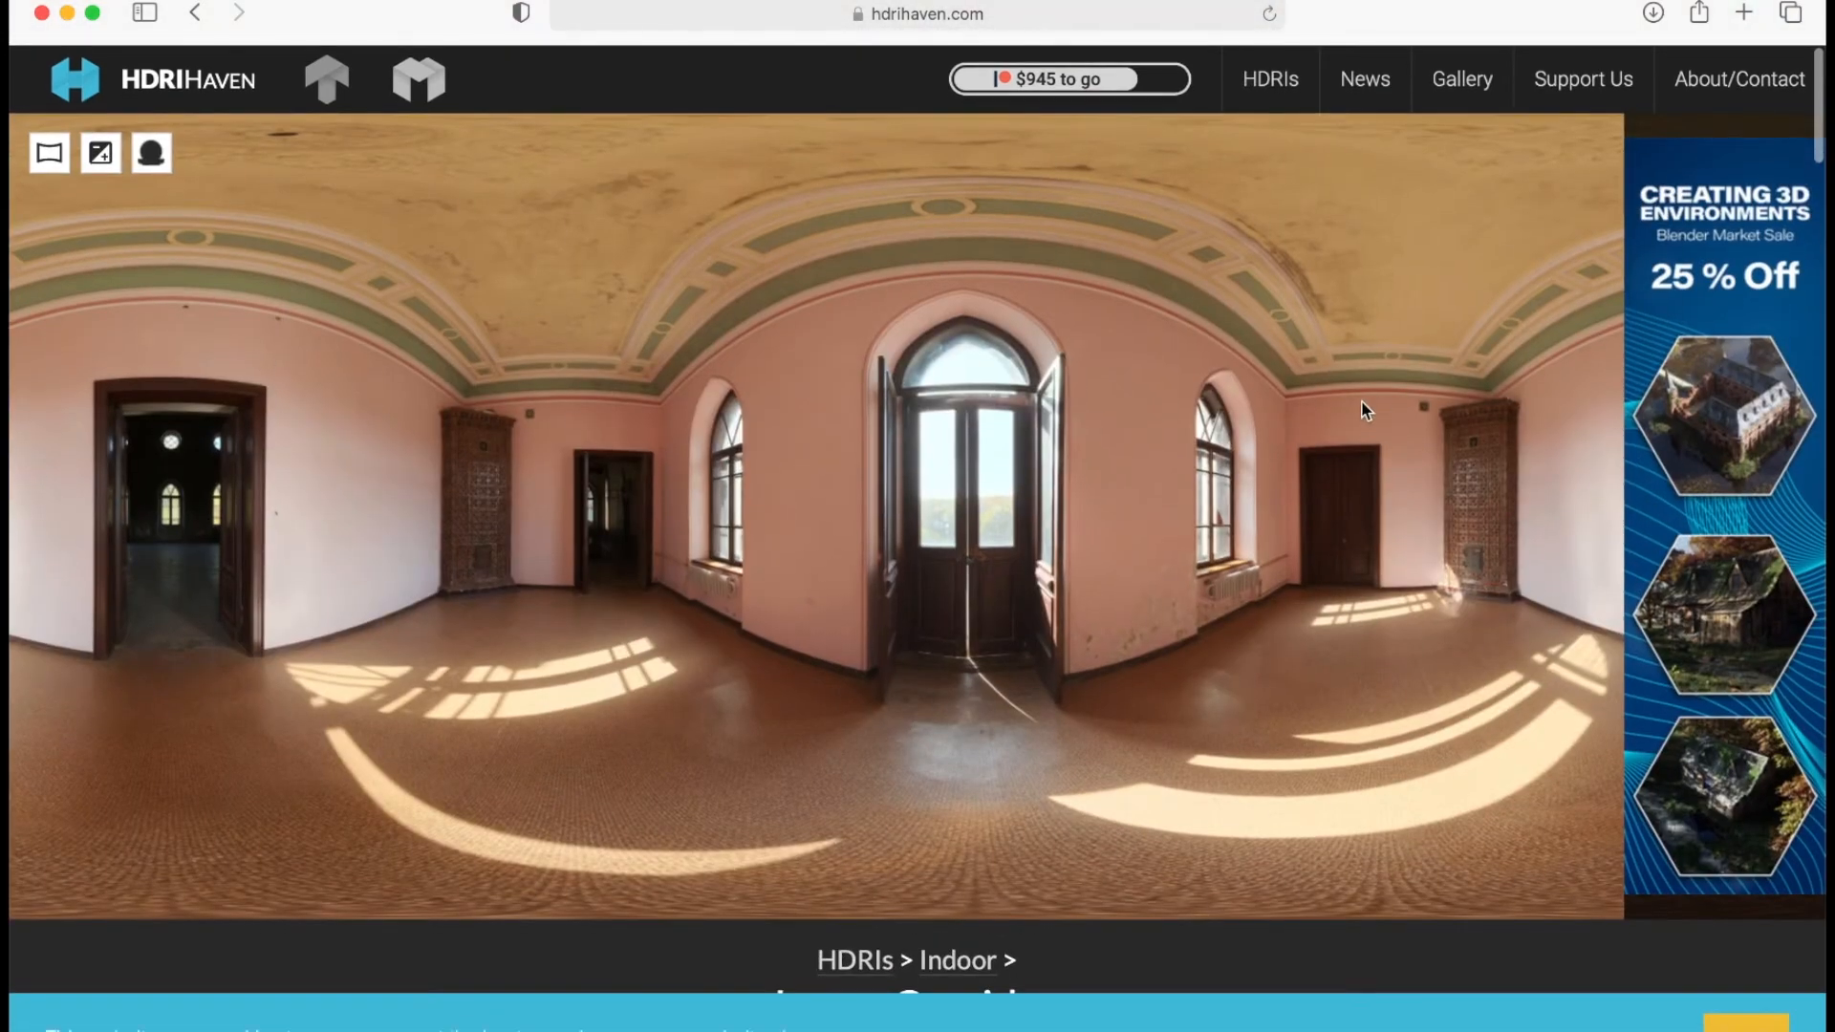
{"action": "scroll", "coordinate": [518, 402], "scroll_direction": "down", "scroll_amount": 5}
{"action": "scroll", "coordinate": [518, 402], "scroll_direction": "down", "scroll_amount": 15}
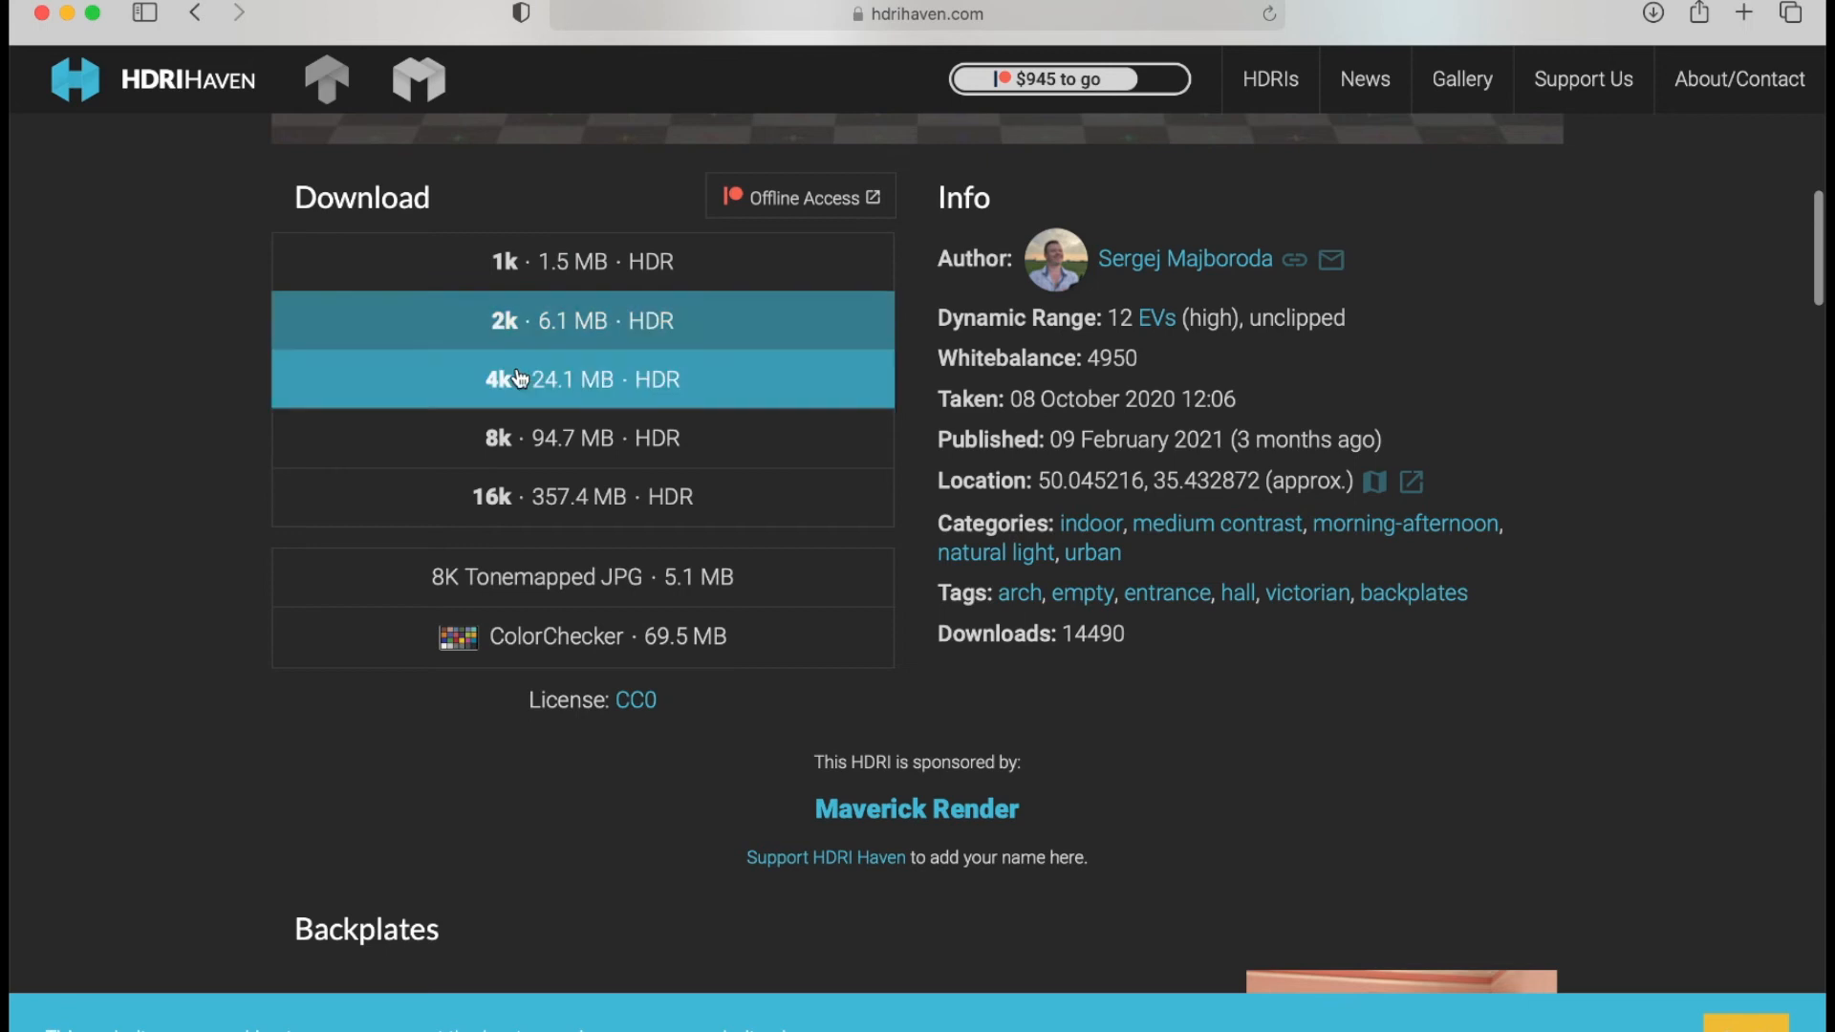
{"action": "left_click", "coordinate": [531, 318]}
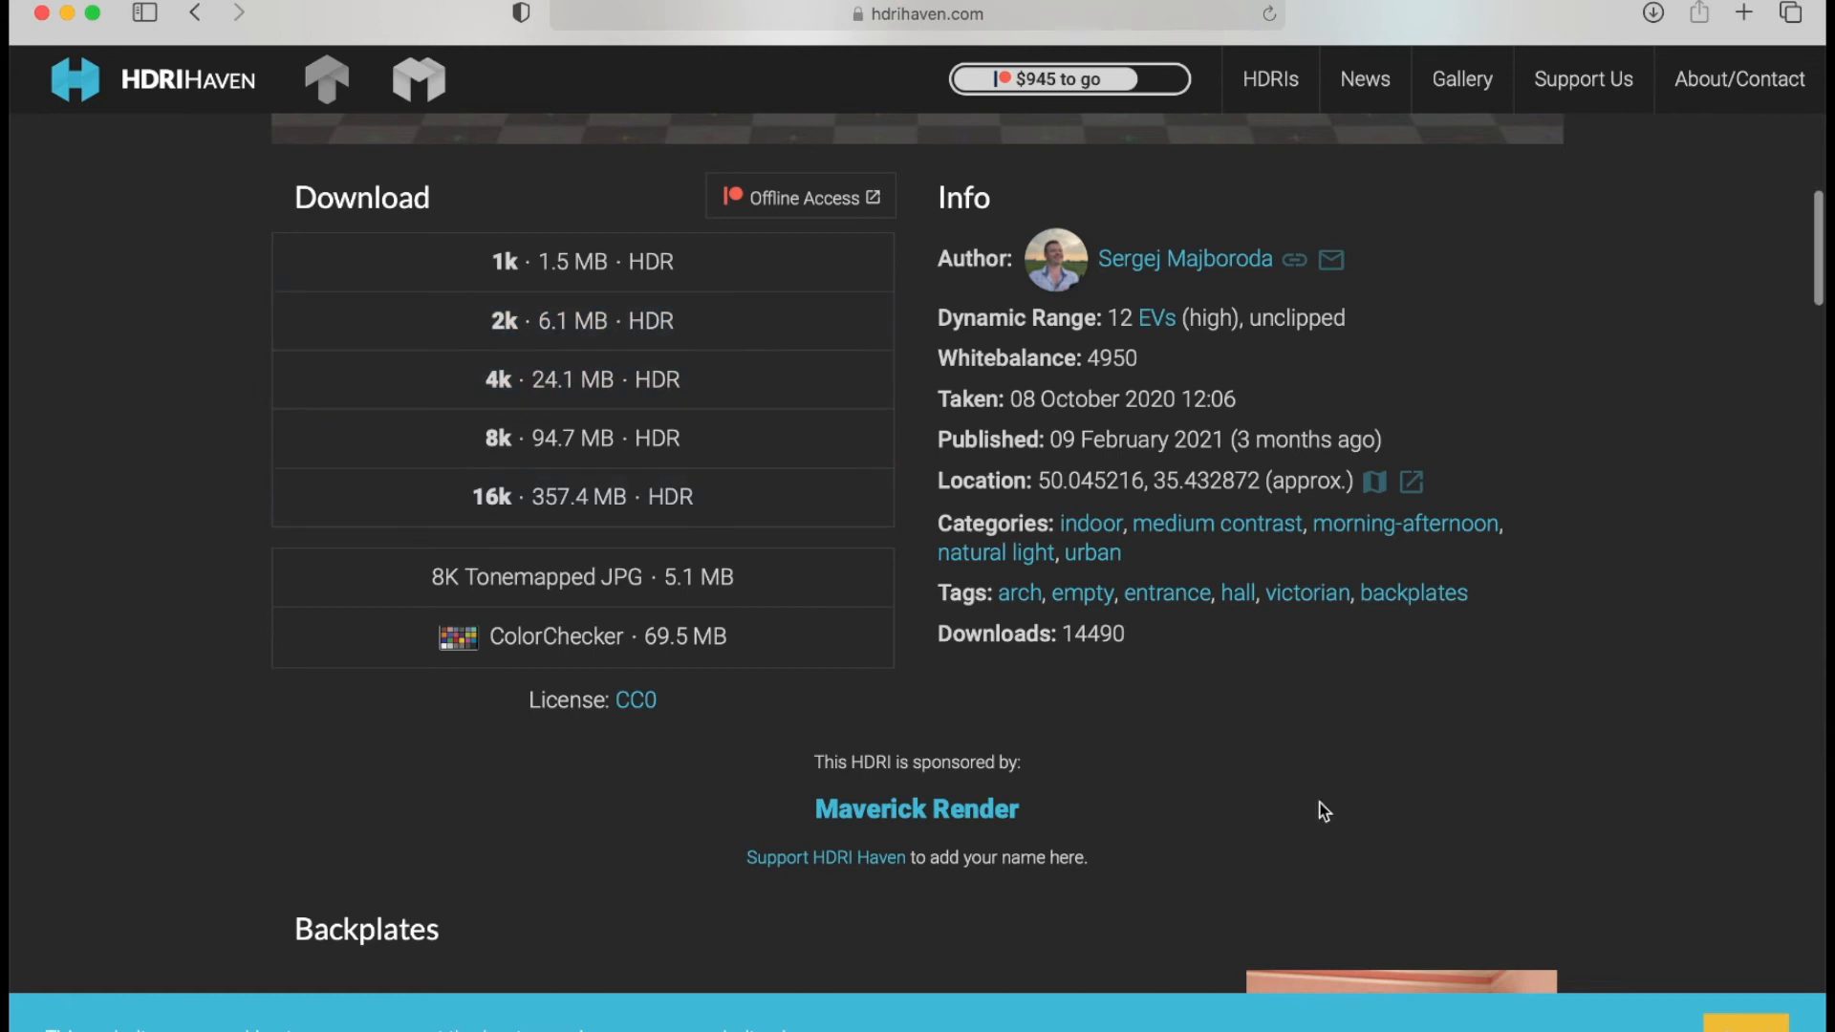
{"action": "scroll", "coordinate": [1319, 807], "scroll_direction": "up", "scroll_amount": 8}
{"action": "scroll", "coordinate": [1321, 805], "scroll_direction": "up", "scroll_amount": 5}
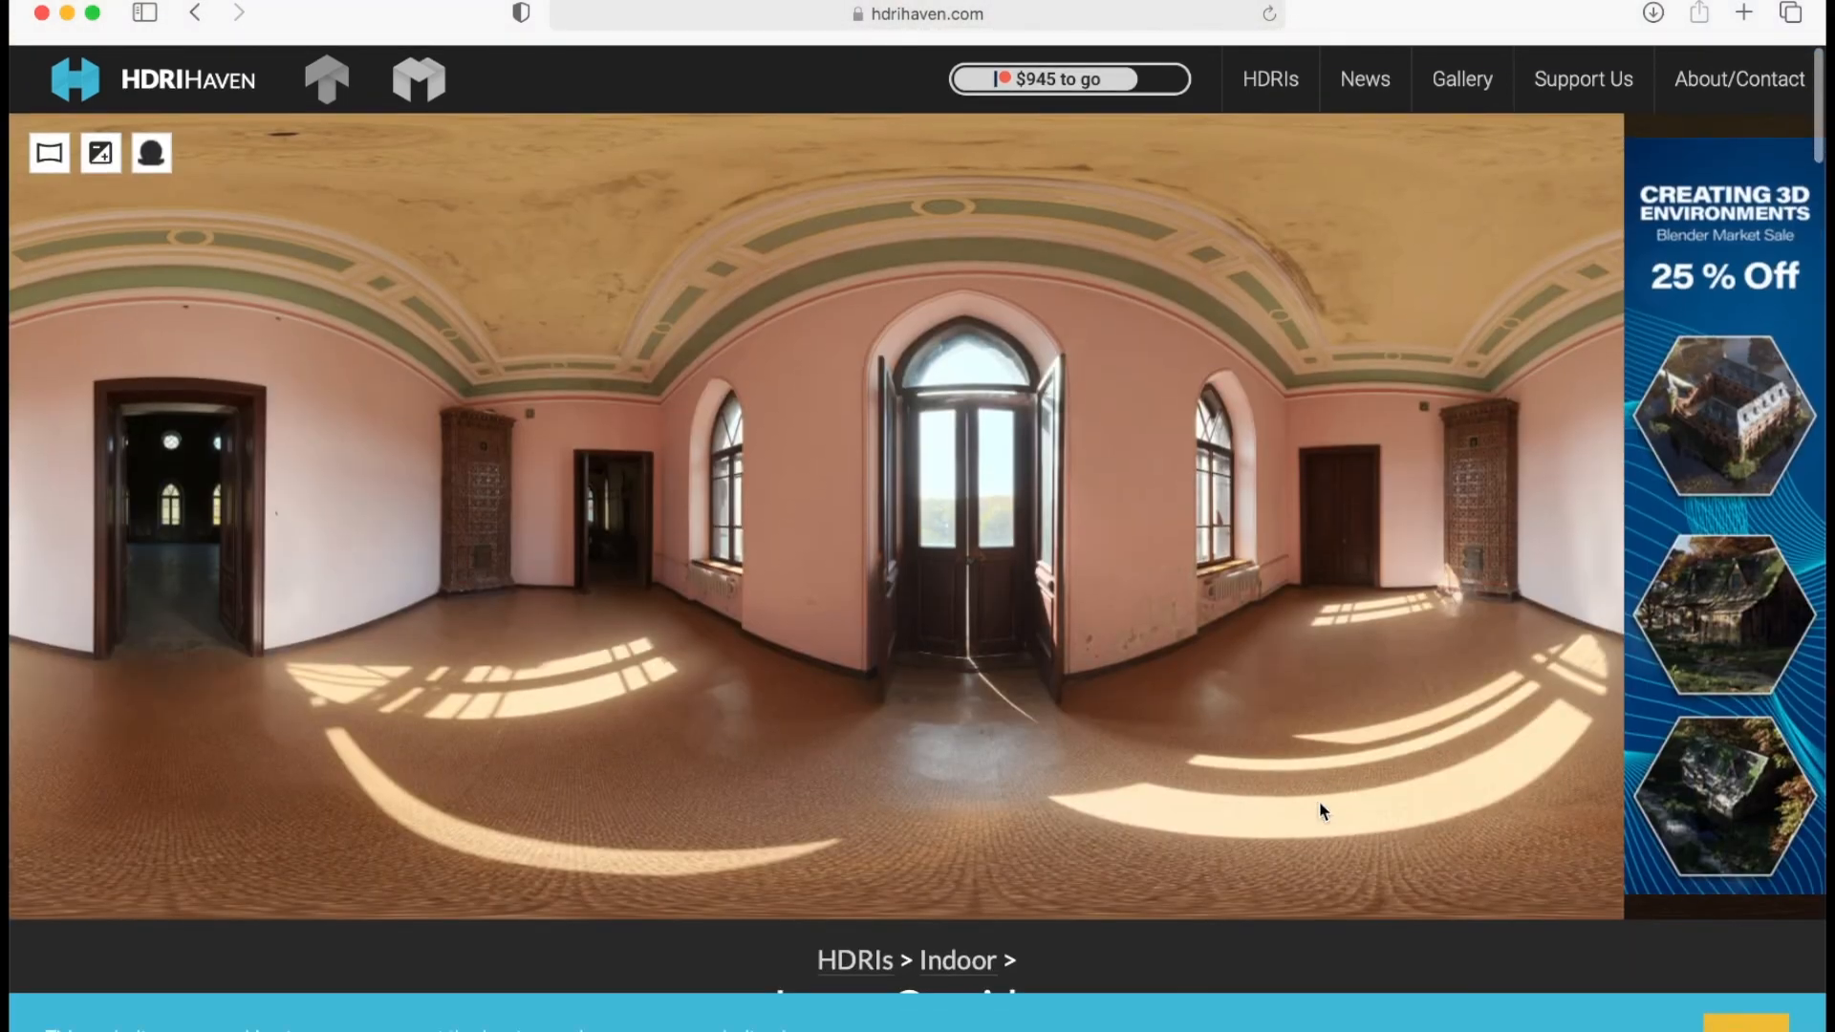
Switch to Blender and assign an Environment Texture to the Color of the World's Background surface.
{"action": "mouse_move", "coordinate": [1486, 1028]}
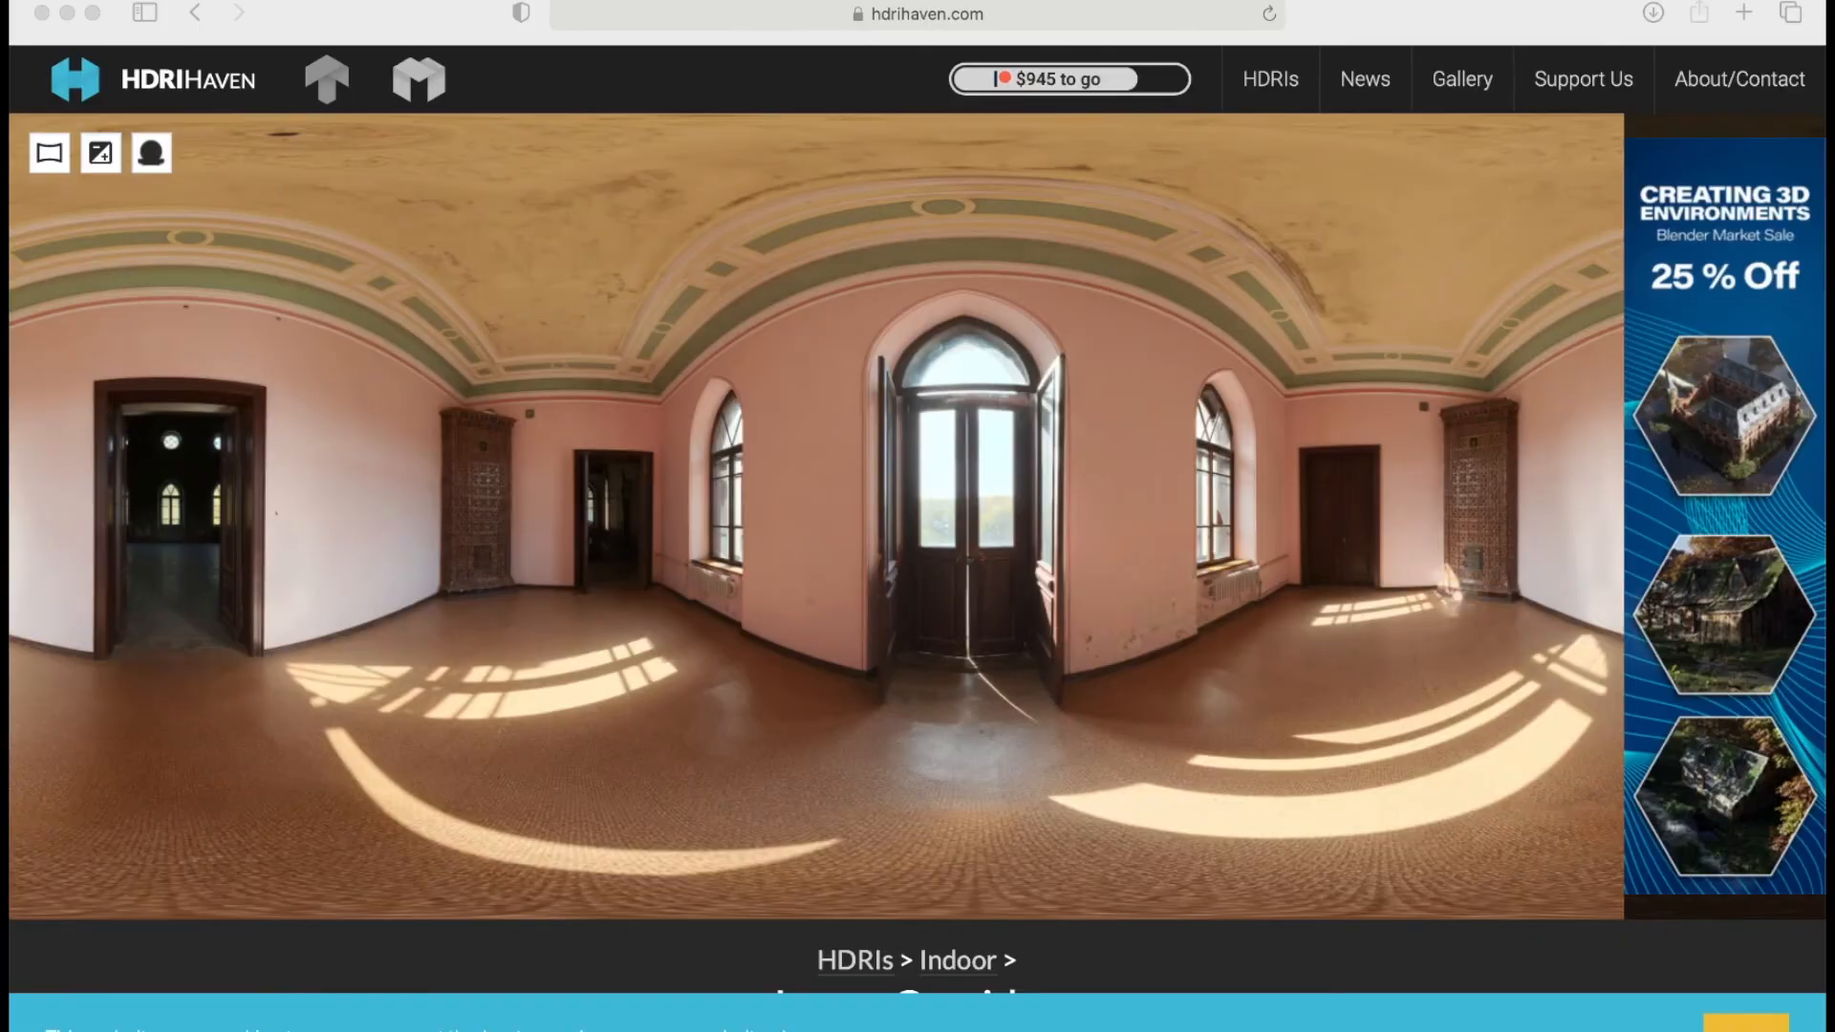
{"action": "mouse_move", "coordinate": [528, 1027]}
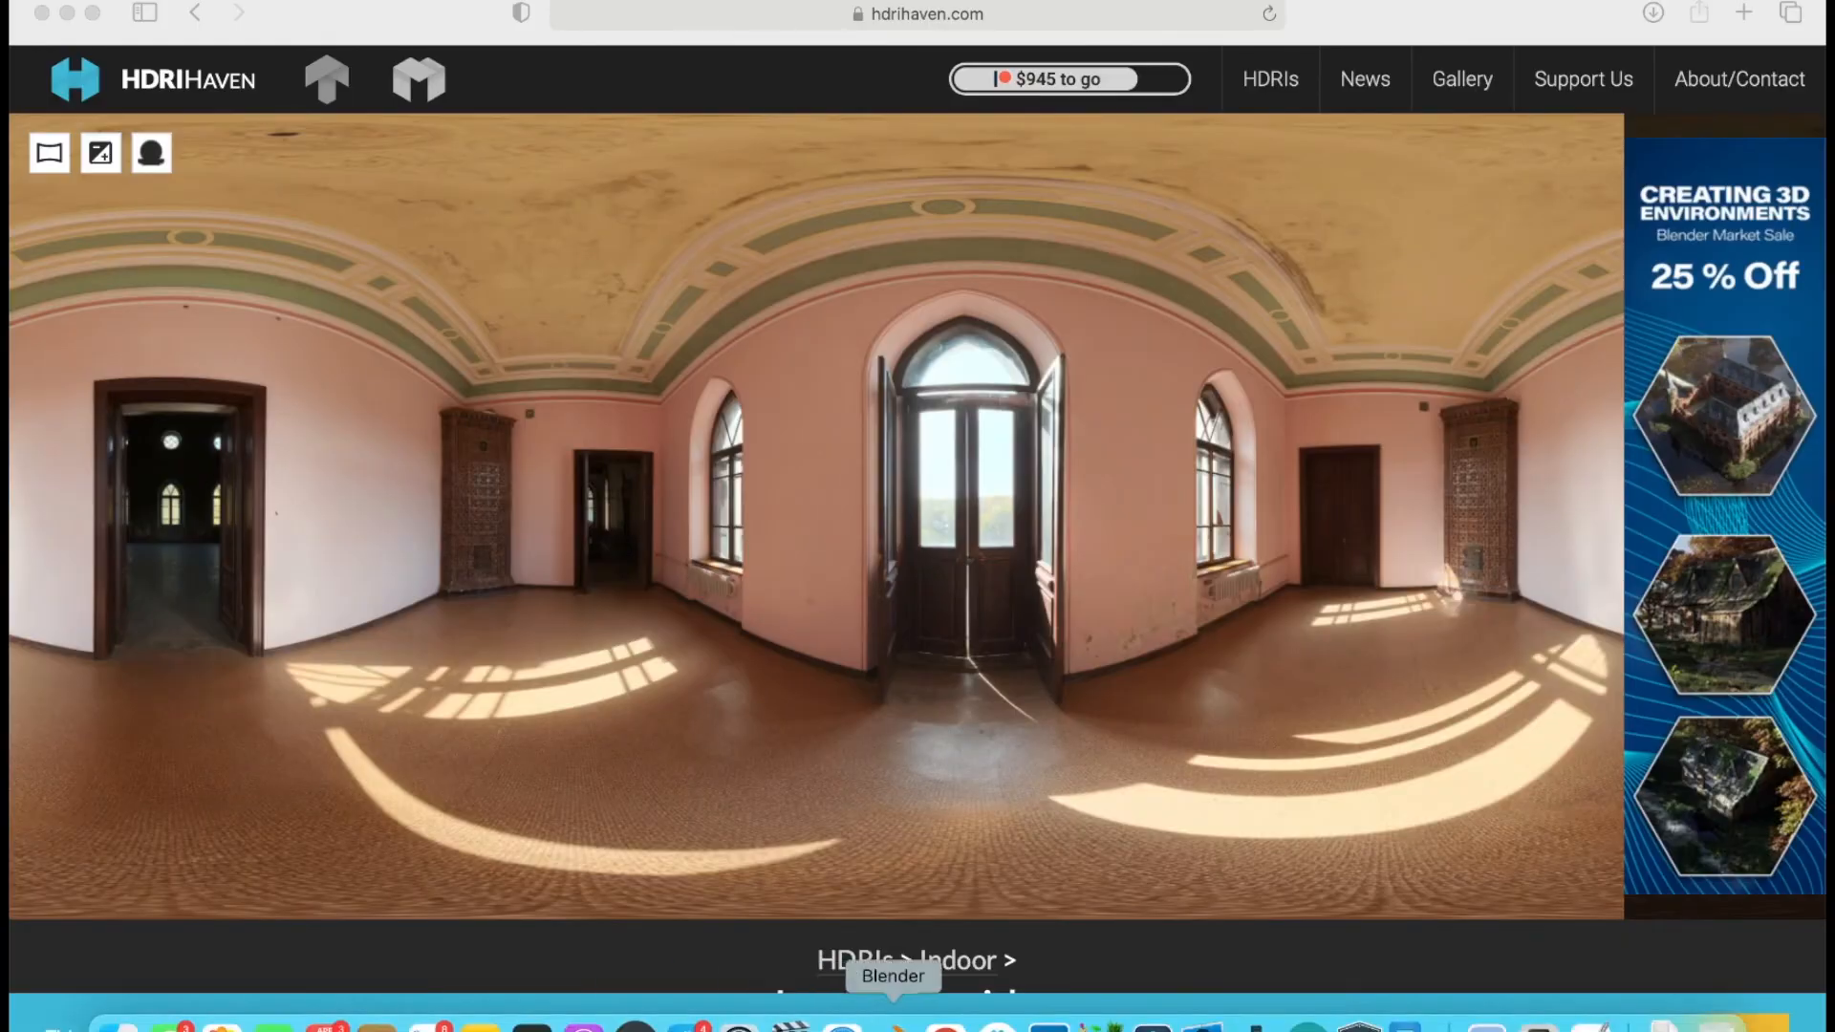
{"action": "left_click", "coordinate": [892, 1021]}
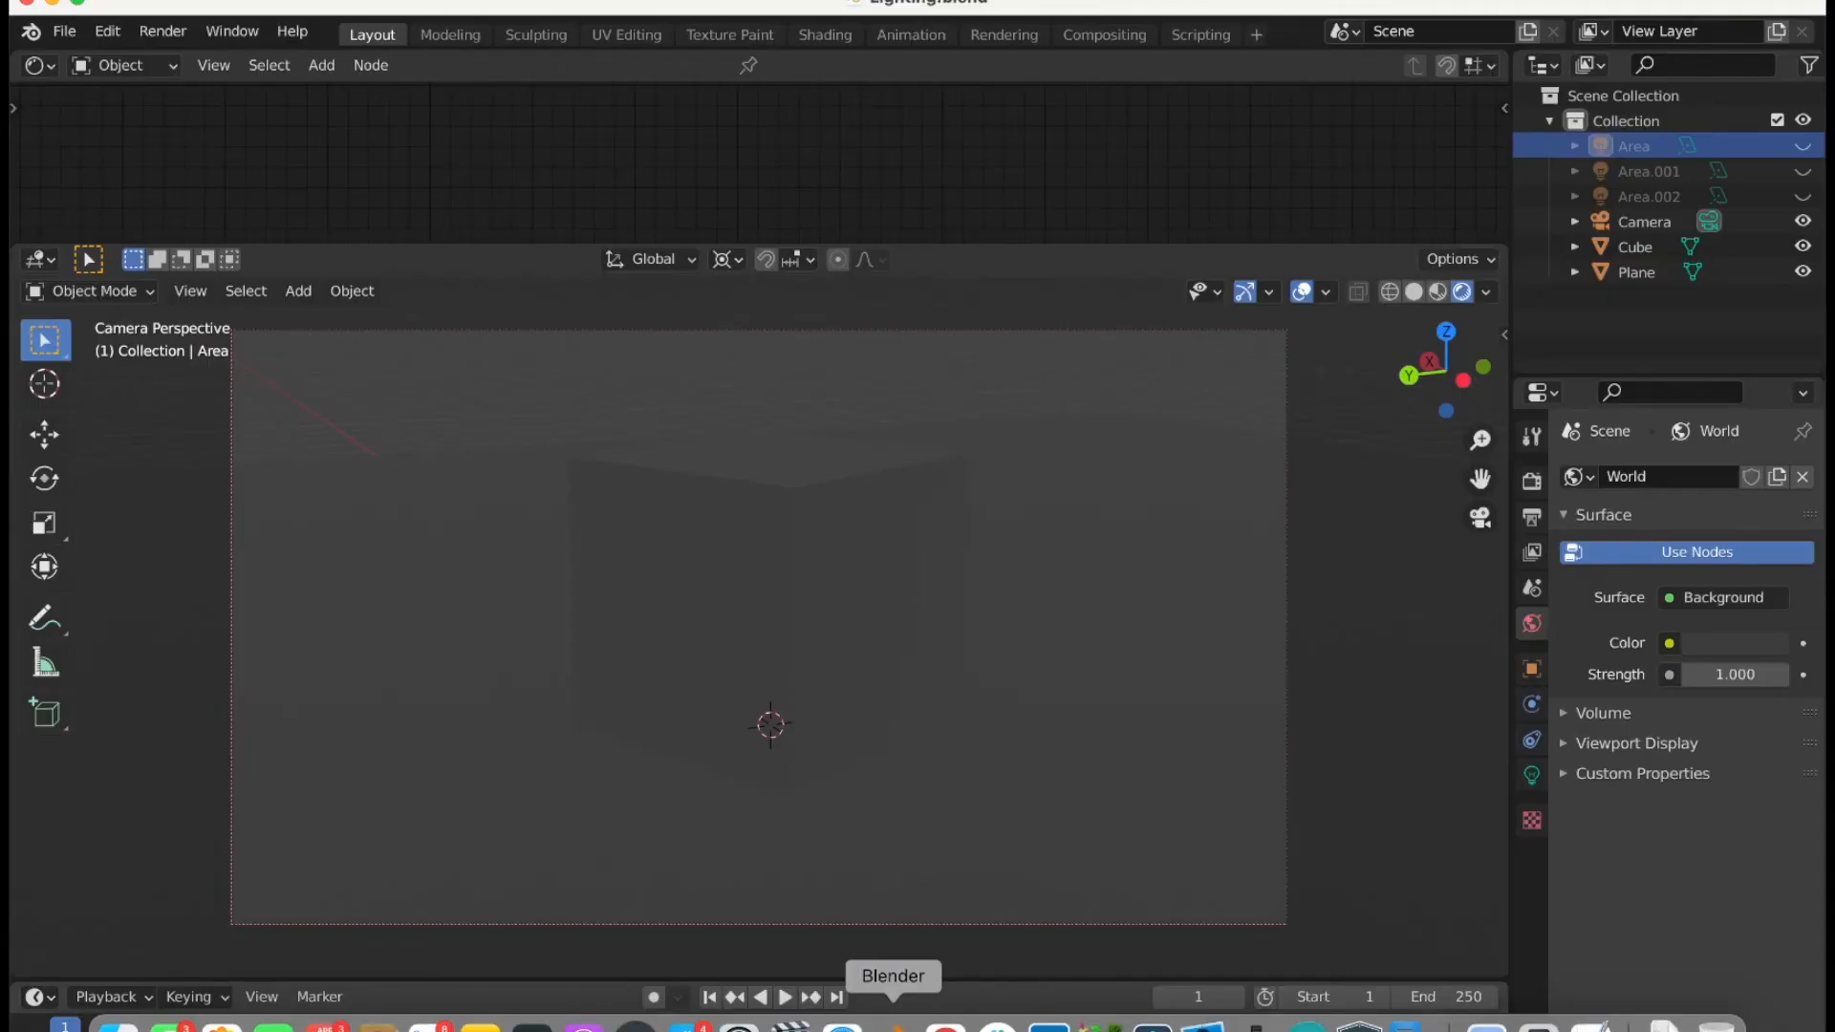
{"action": "left_click", "coordinate": [1713, 600]}
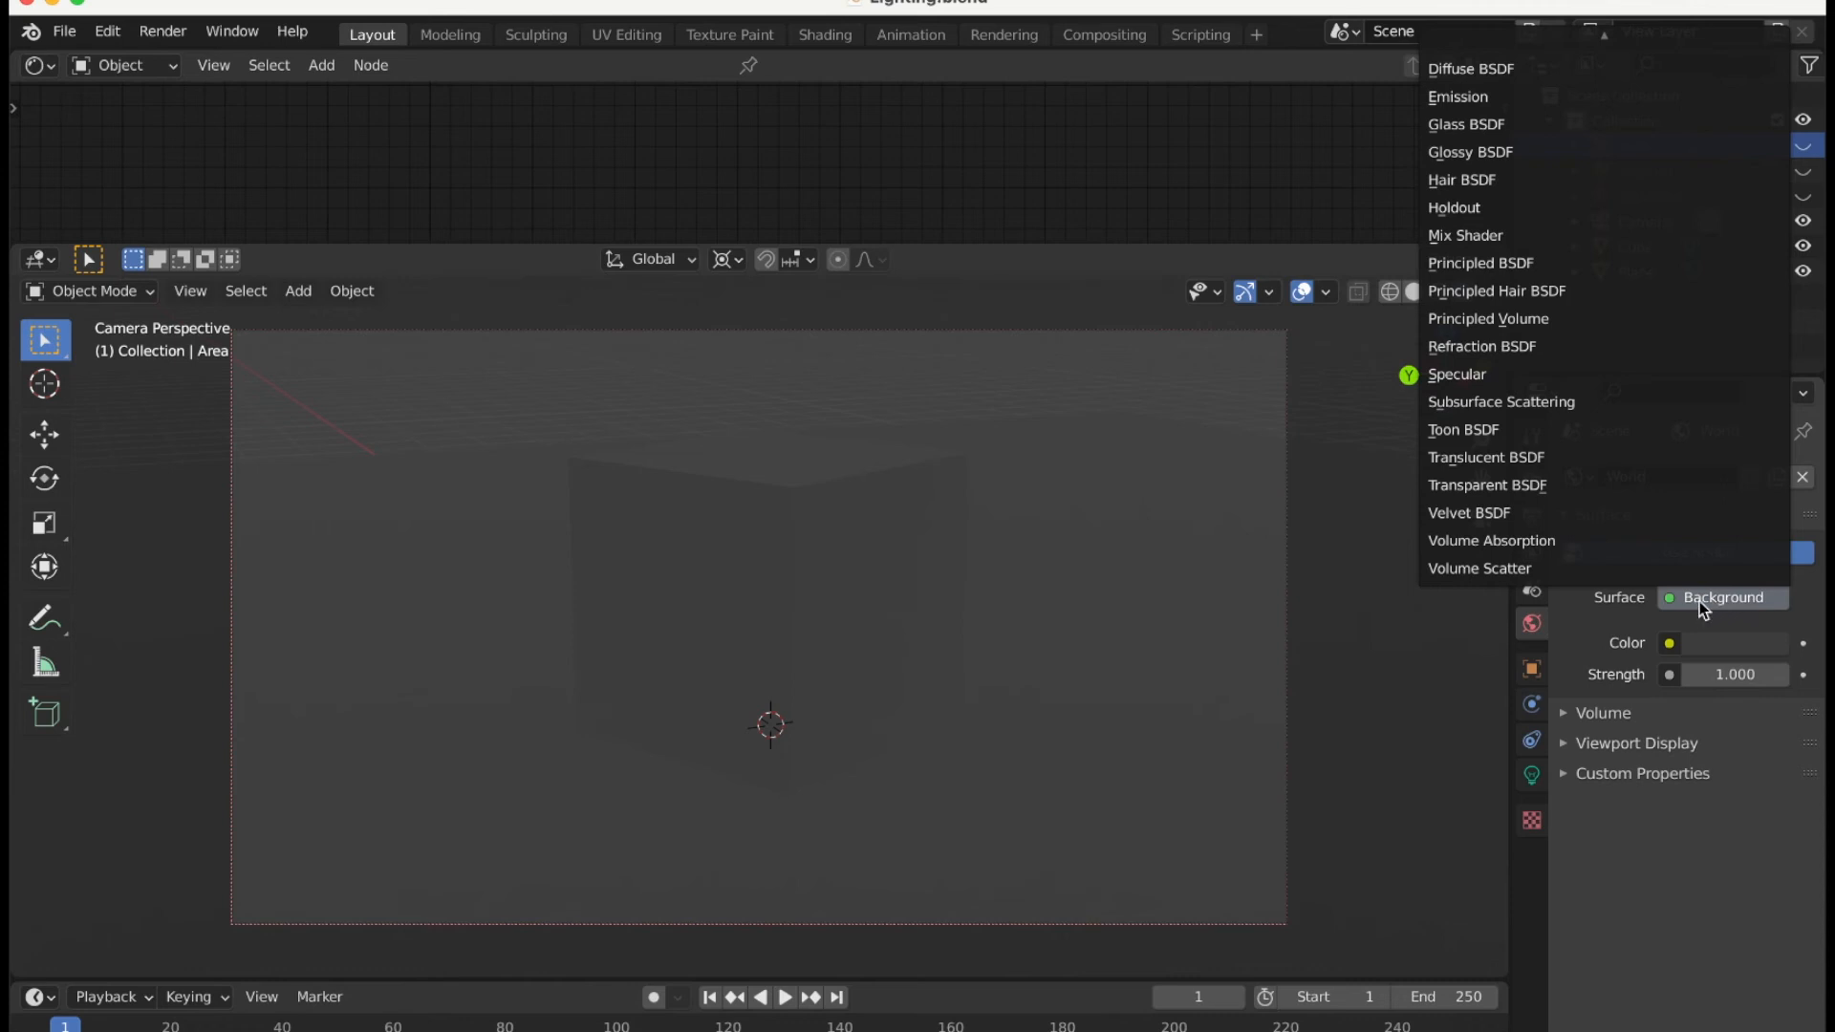
{"action": "left_click", "coordinate": [1700, 601]}
{"action": "left_click", "coordinate": [1707, 600]}
{"action": "left_click", "coordinate": [1670, 644]}
{"action": "left_click", "coordinate": [1669, 646]}
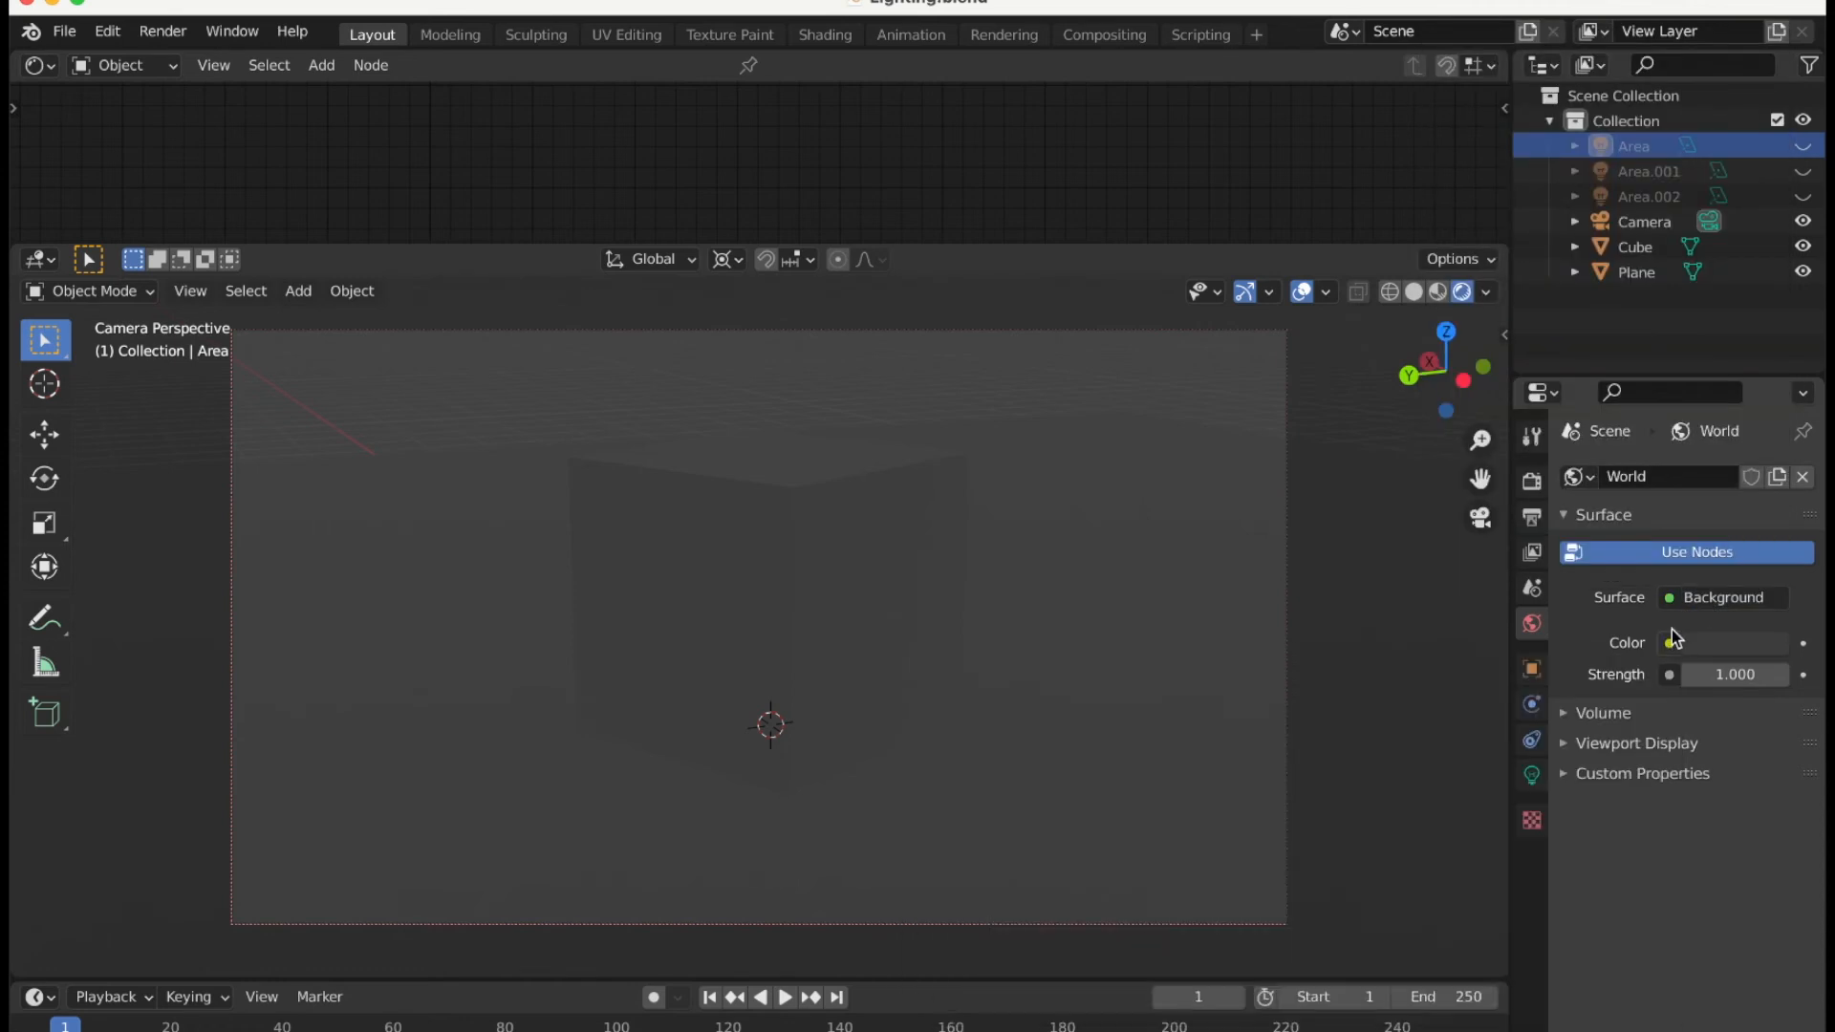
{"action": "left_click", "coordinate": [1670, 602]}
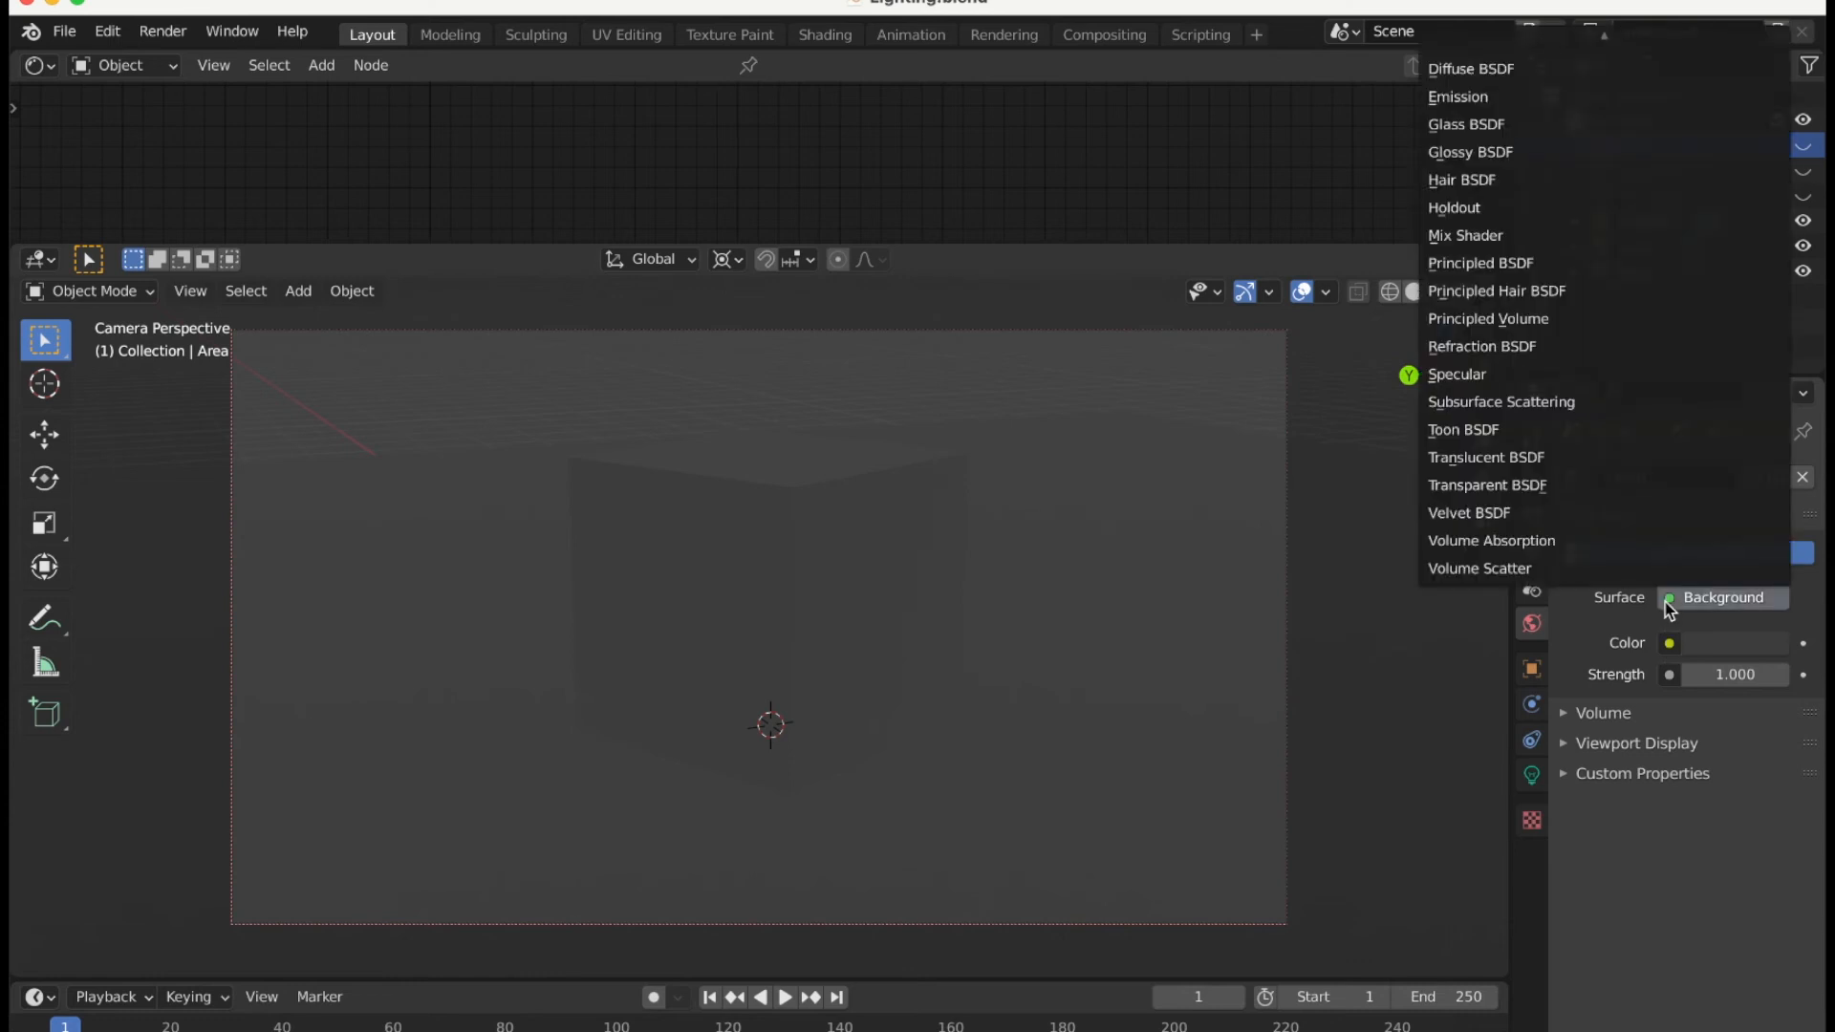
{"action": "left_click", "coordinate": [1670, 645]}
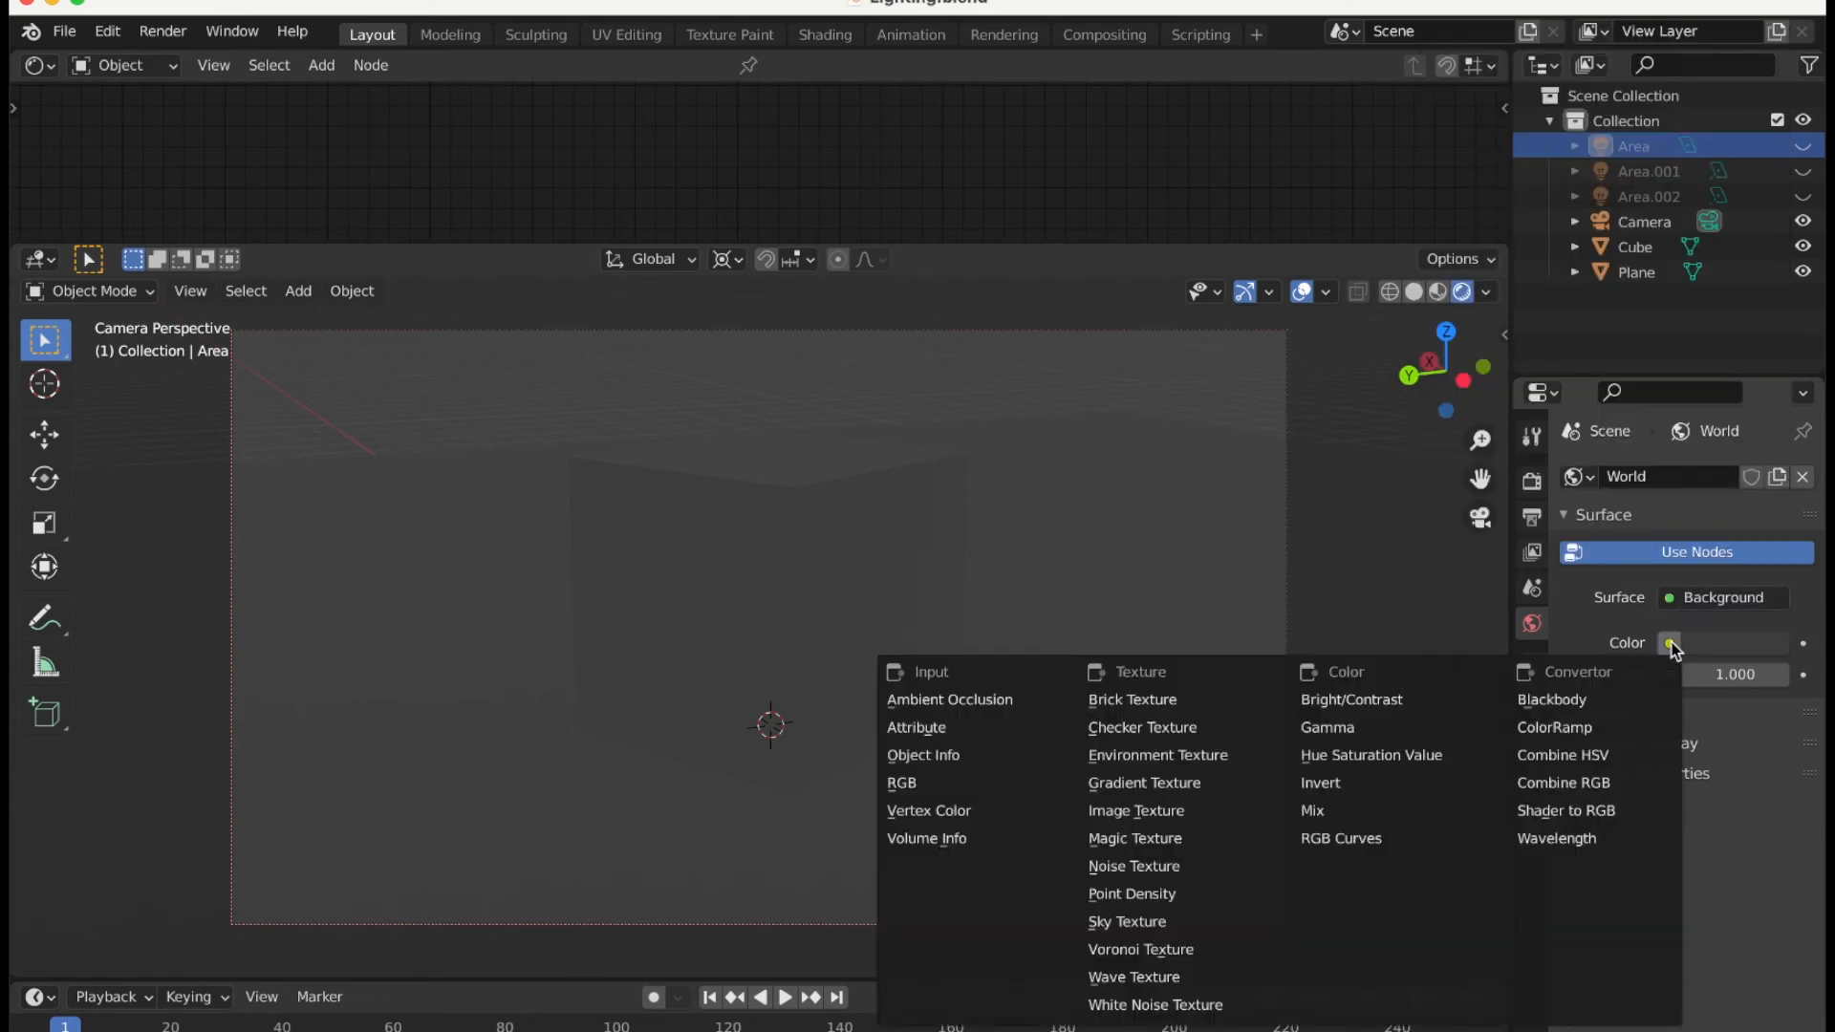
{"action": "left_click", "coordinate": [1209, 761]}
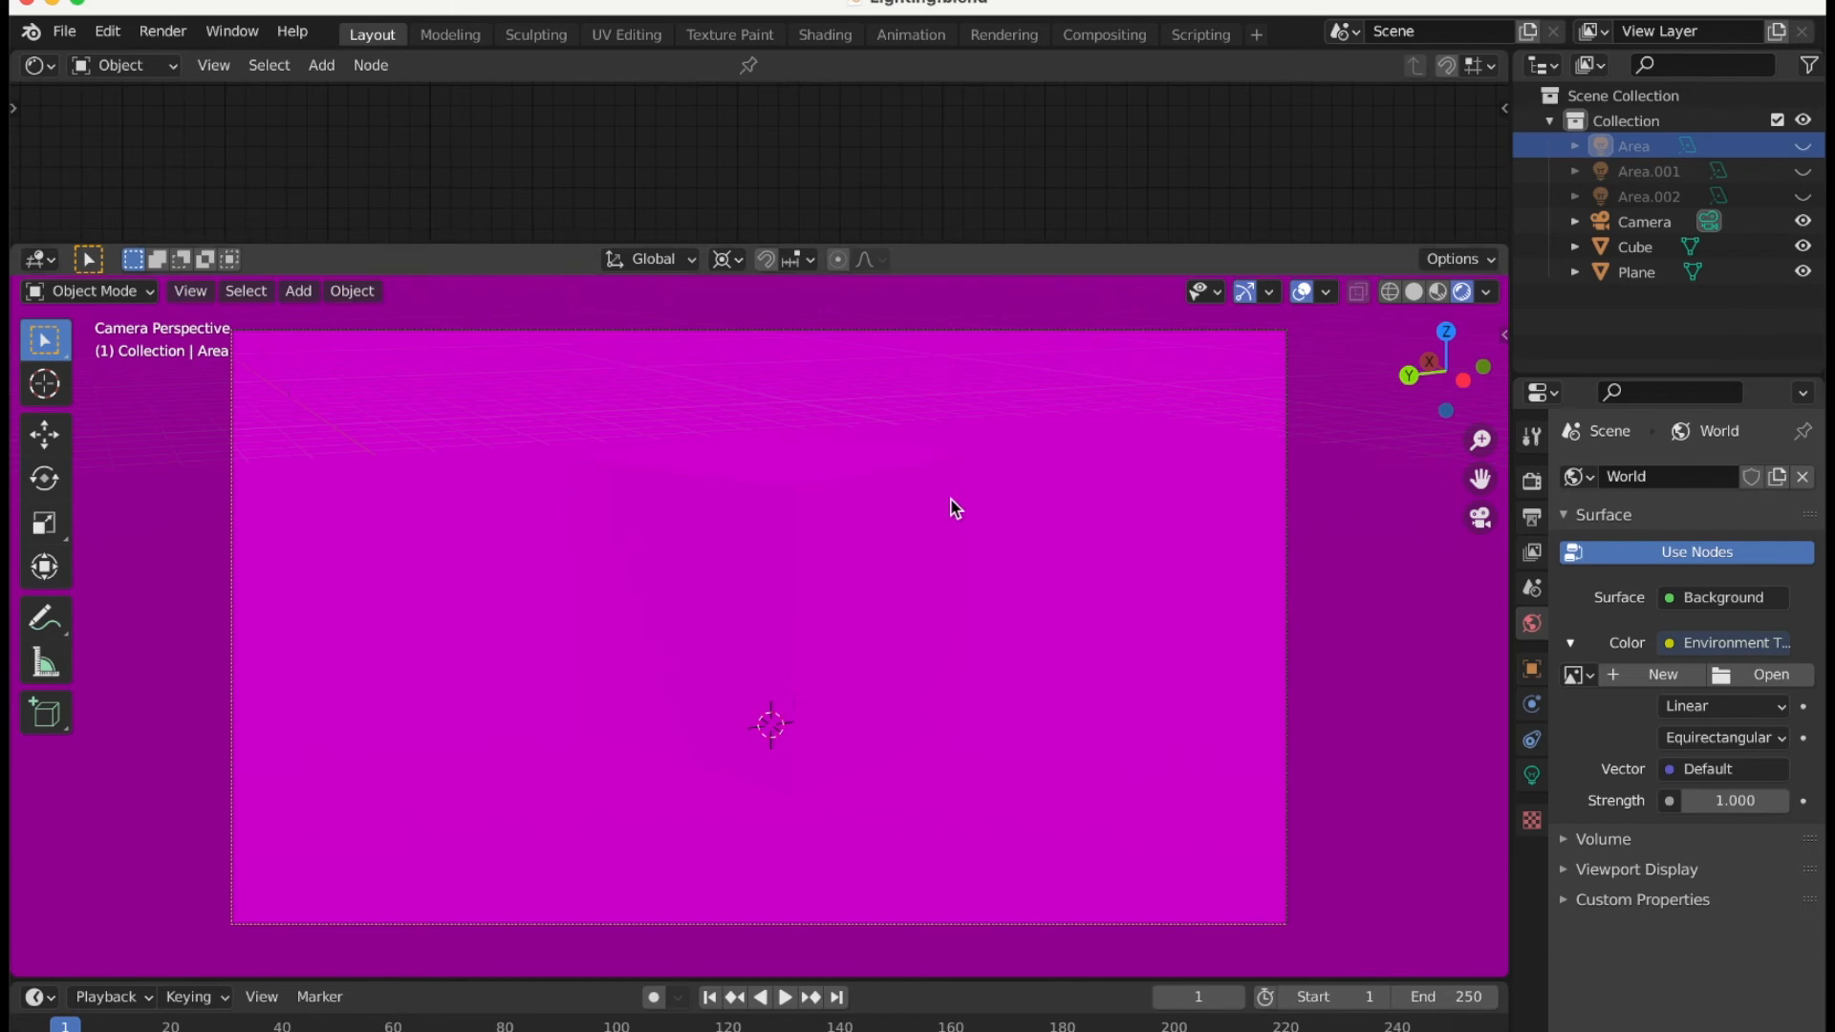
Load large_corridor_2k.hdr from the Downloads folder as the World's environment texture image.
{"action": "left_click", "coordinate": [1673, 679]}
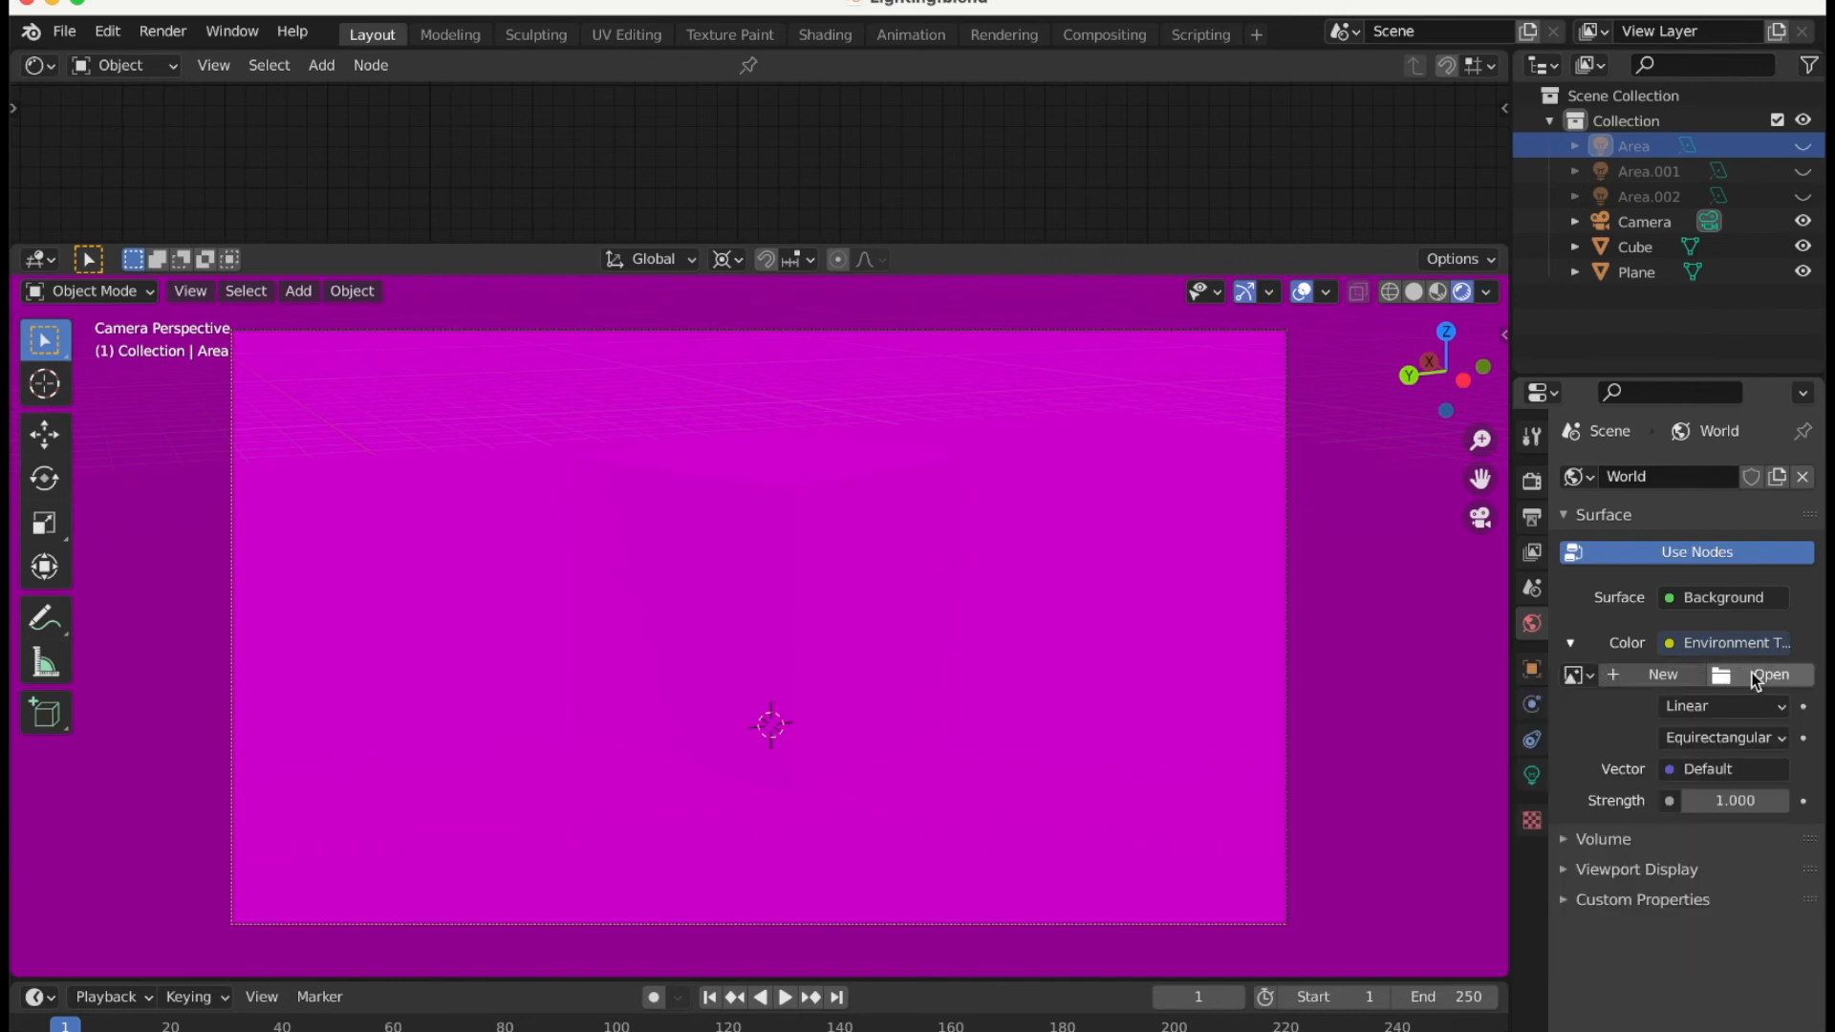
{"action": "left_click", "coordinate": [1757, 679]}
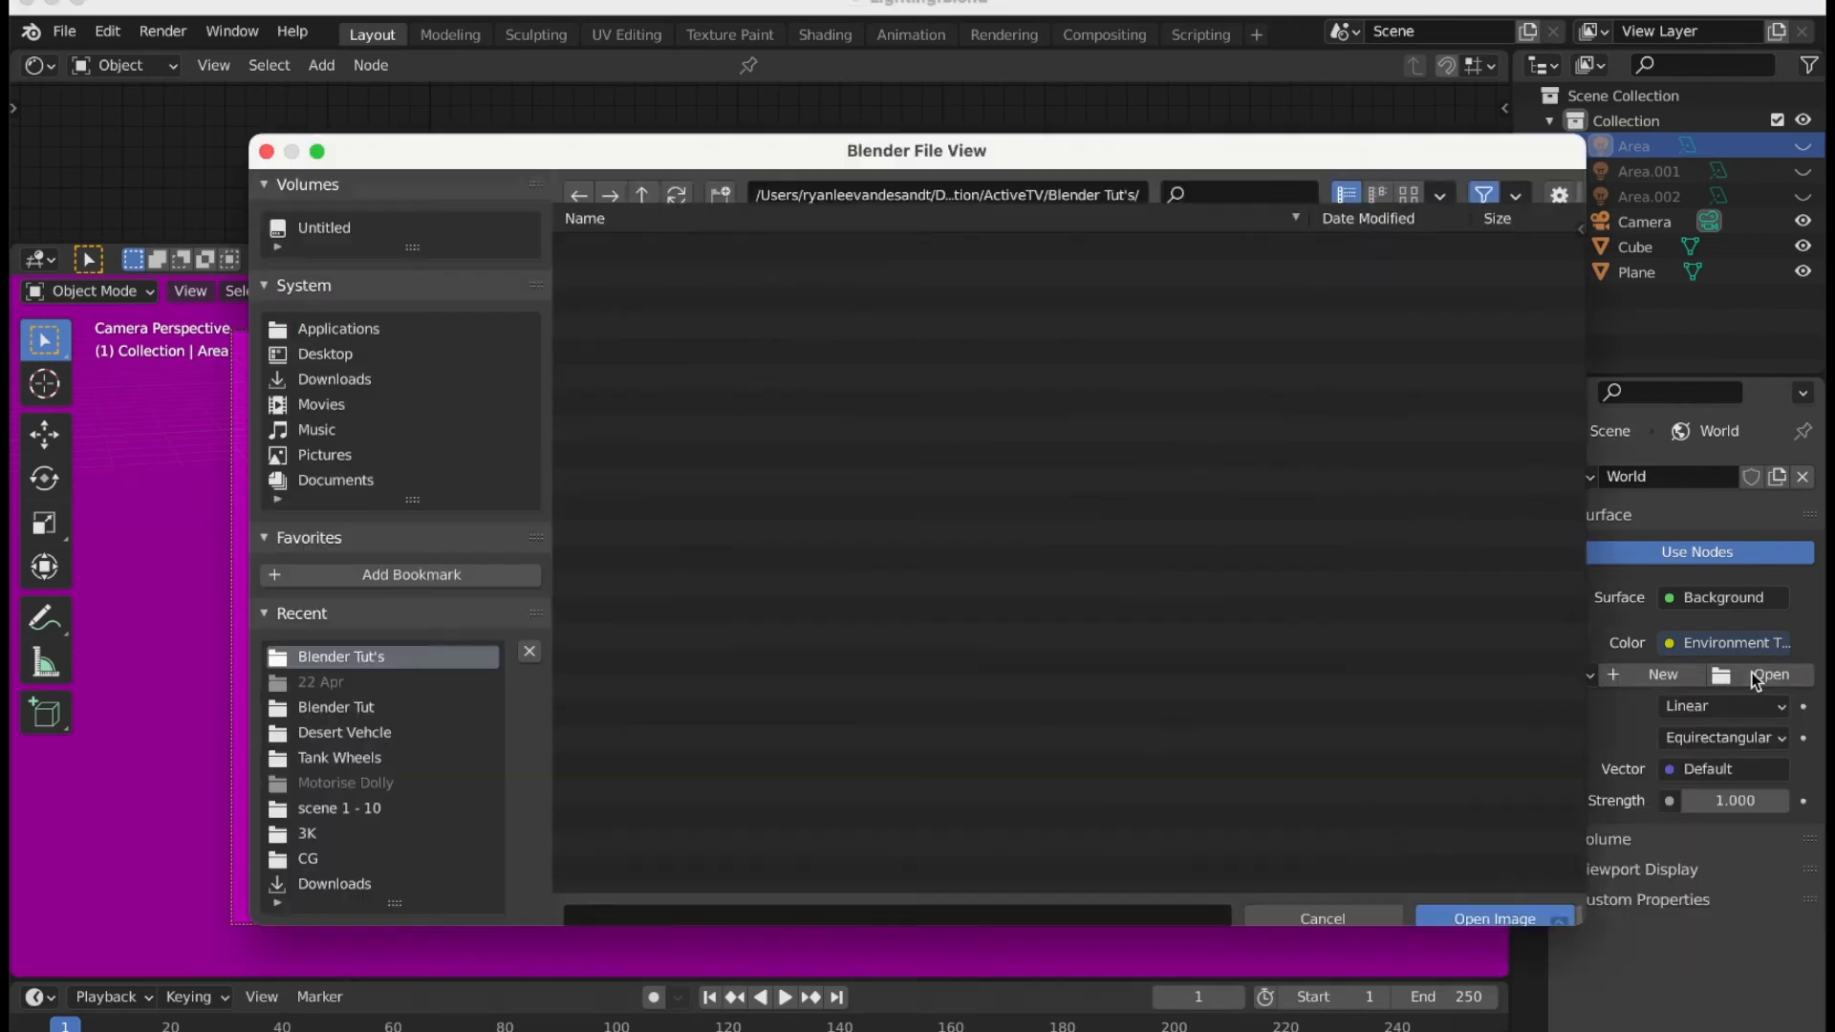
{"action": "left_click", "coordinate": [325, 380]}
{"action": "left_click", "coordinate": [653, 500]}
{"action": "left_click", "coordinate": [629, 271]}
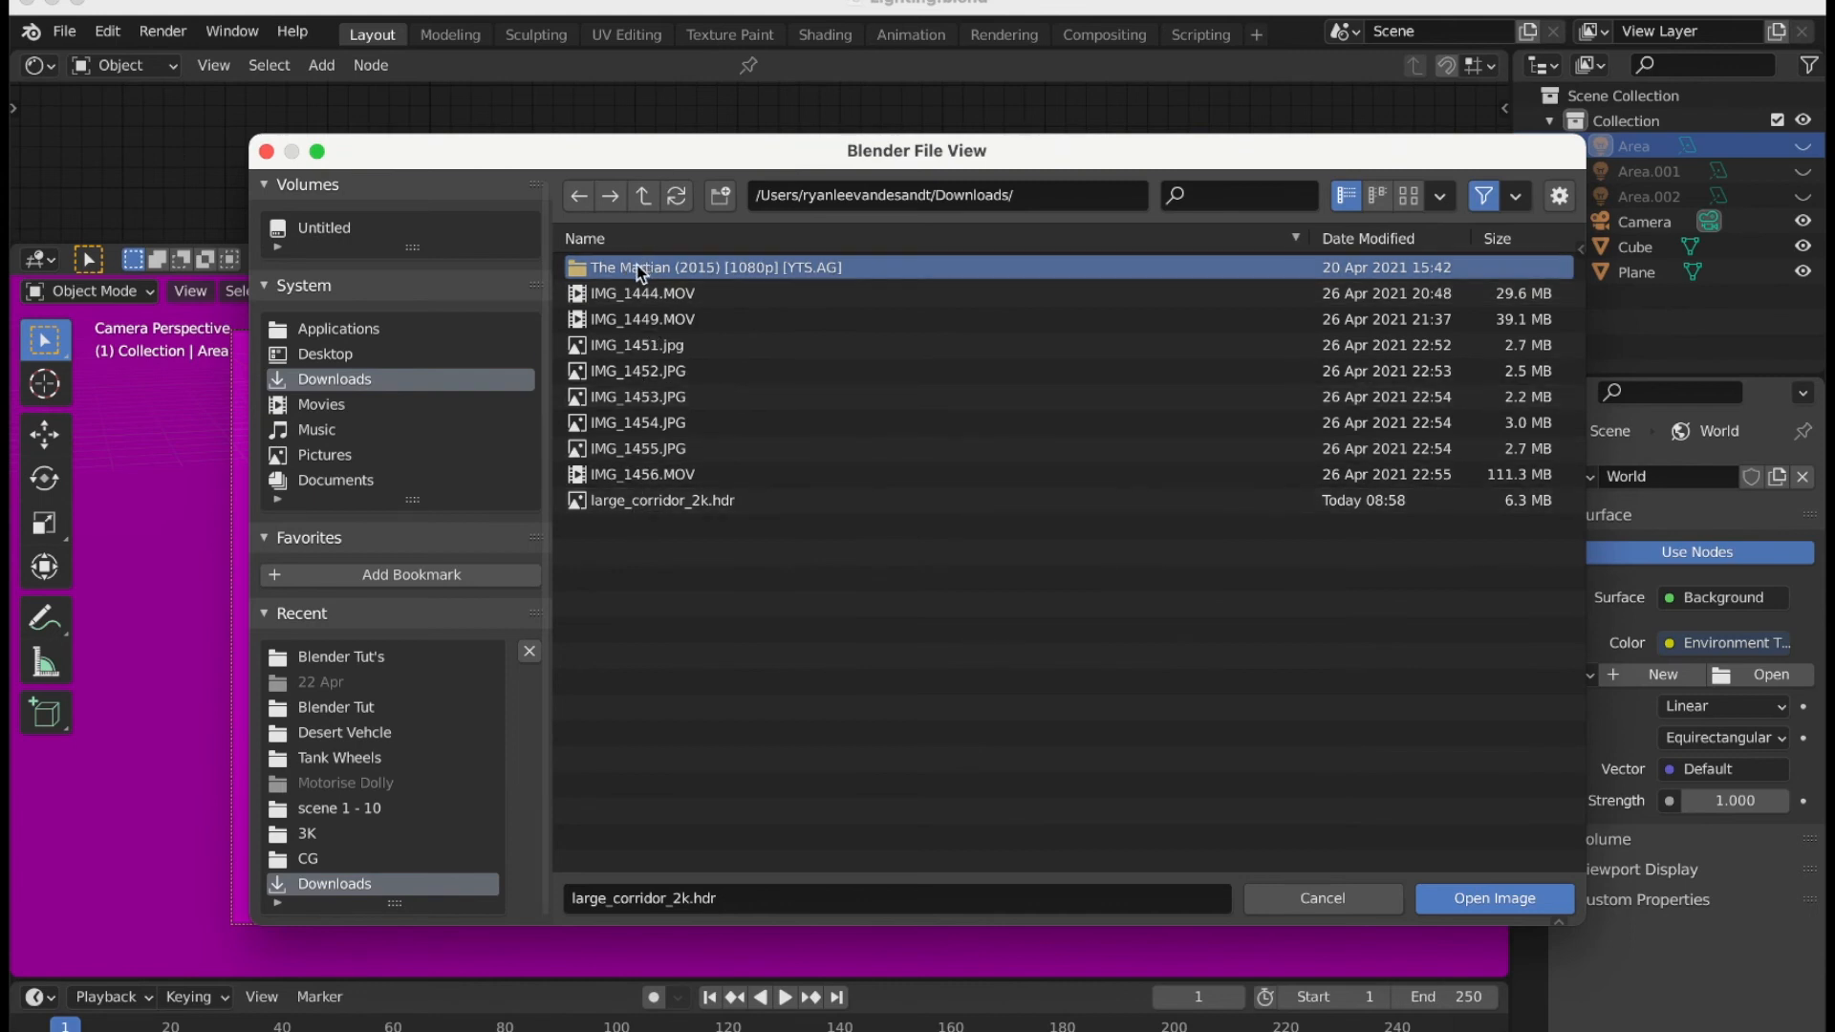
{"action": "double_click", "coordinate": [629, 505]}
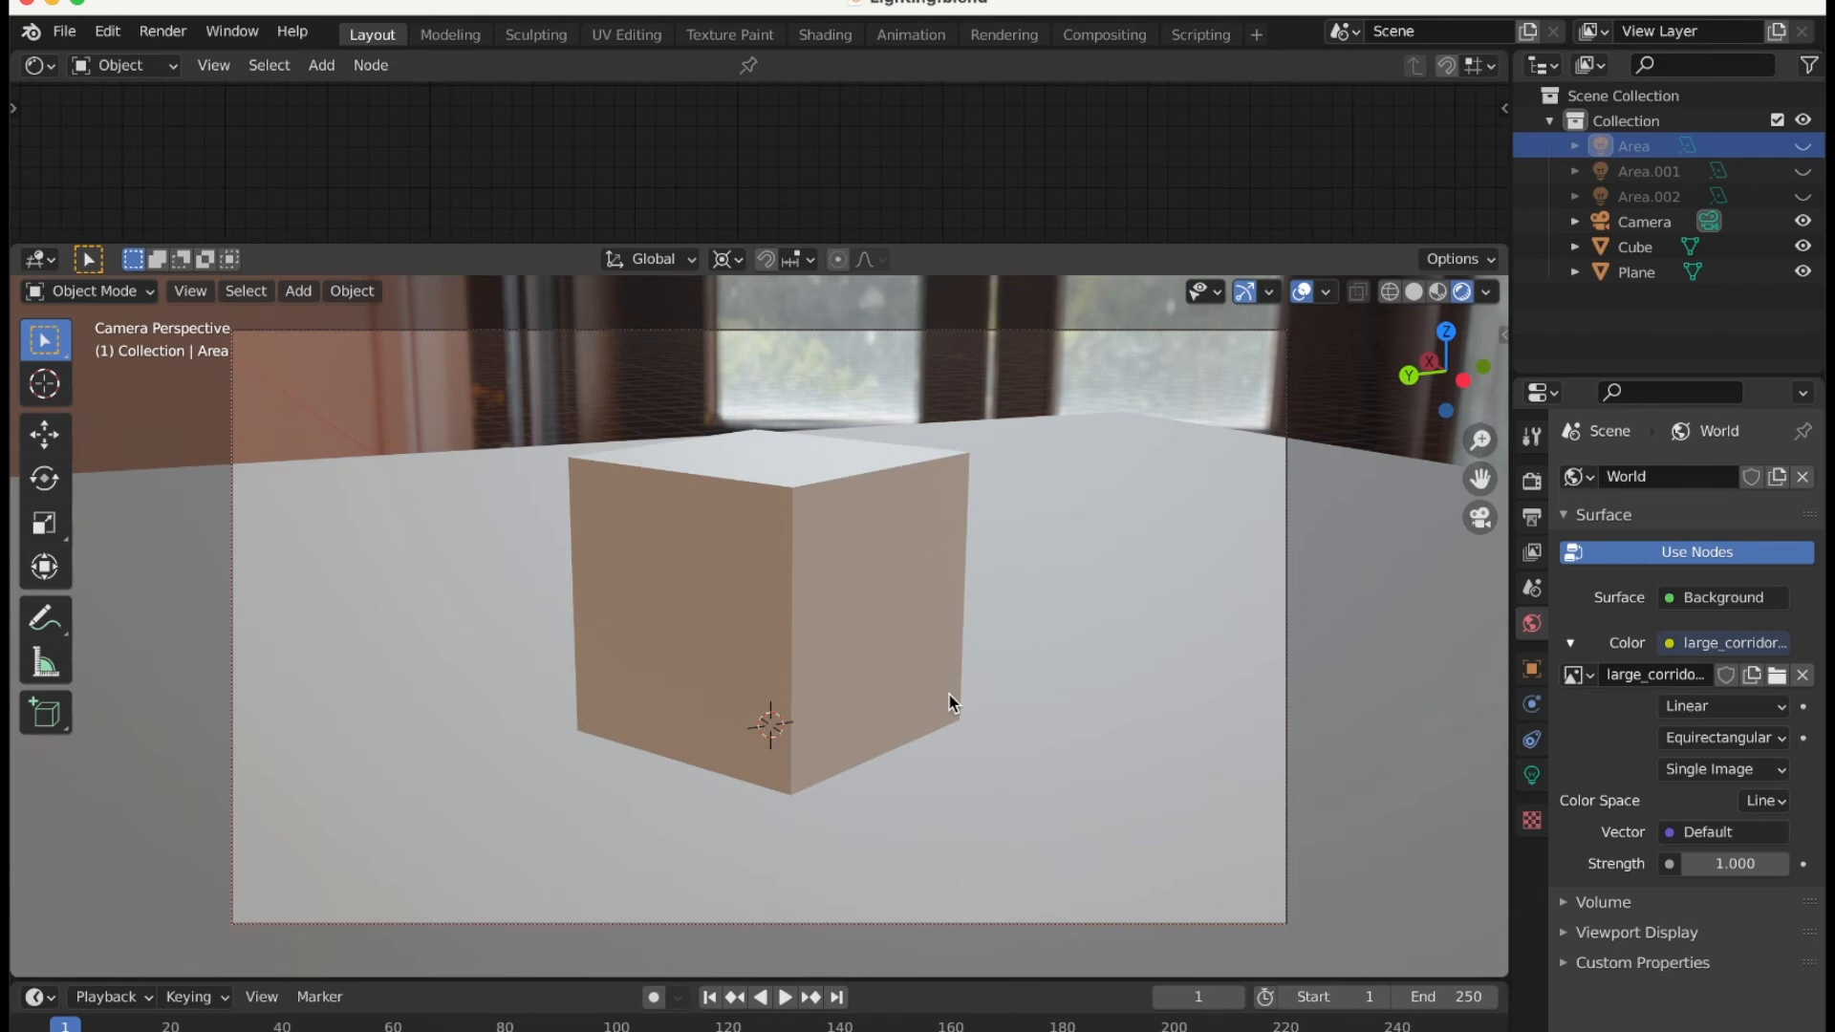
Leave the camera view and examine the HDRI environment around the cube and plane from several angles.
{"action": "left_click", "coordinate": [1480, 518]}
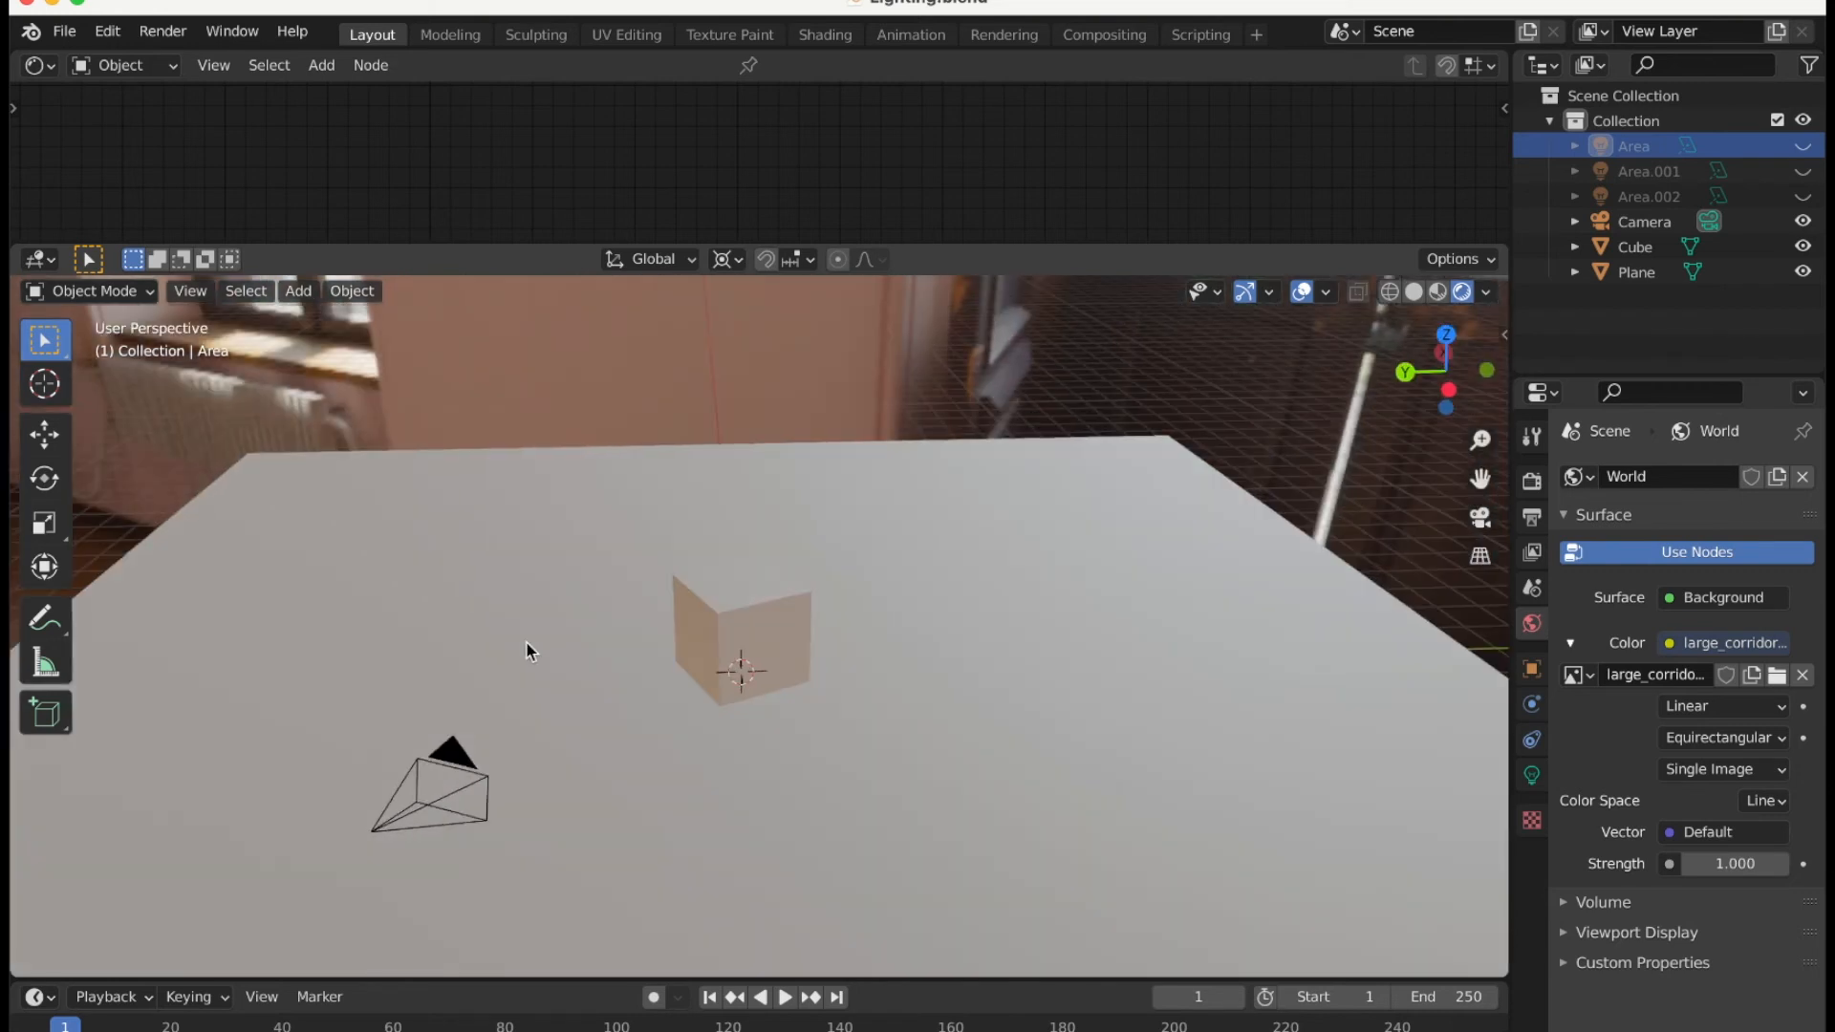
{"action": "scroll", "coordinate": [526, 642], "scroll_direction": "left", "scroll_amount": 5}
{"action": "scroll", "coordinate": [525, 643], "scroll_direction": "left", "scroll_amount": 10}
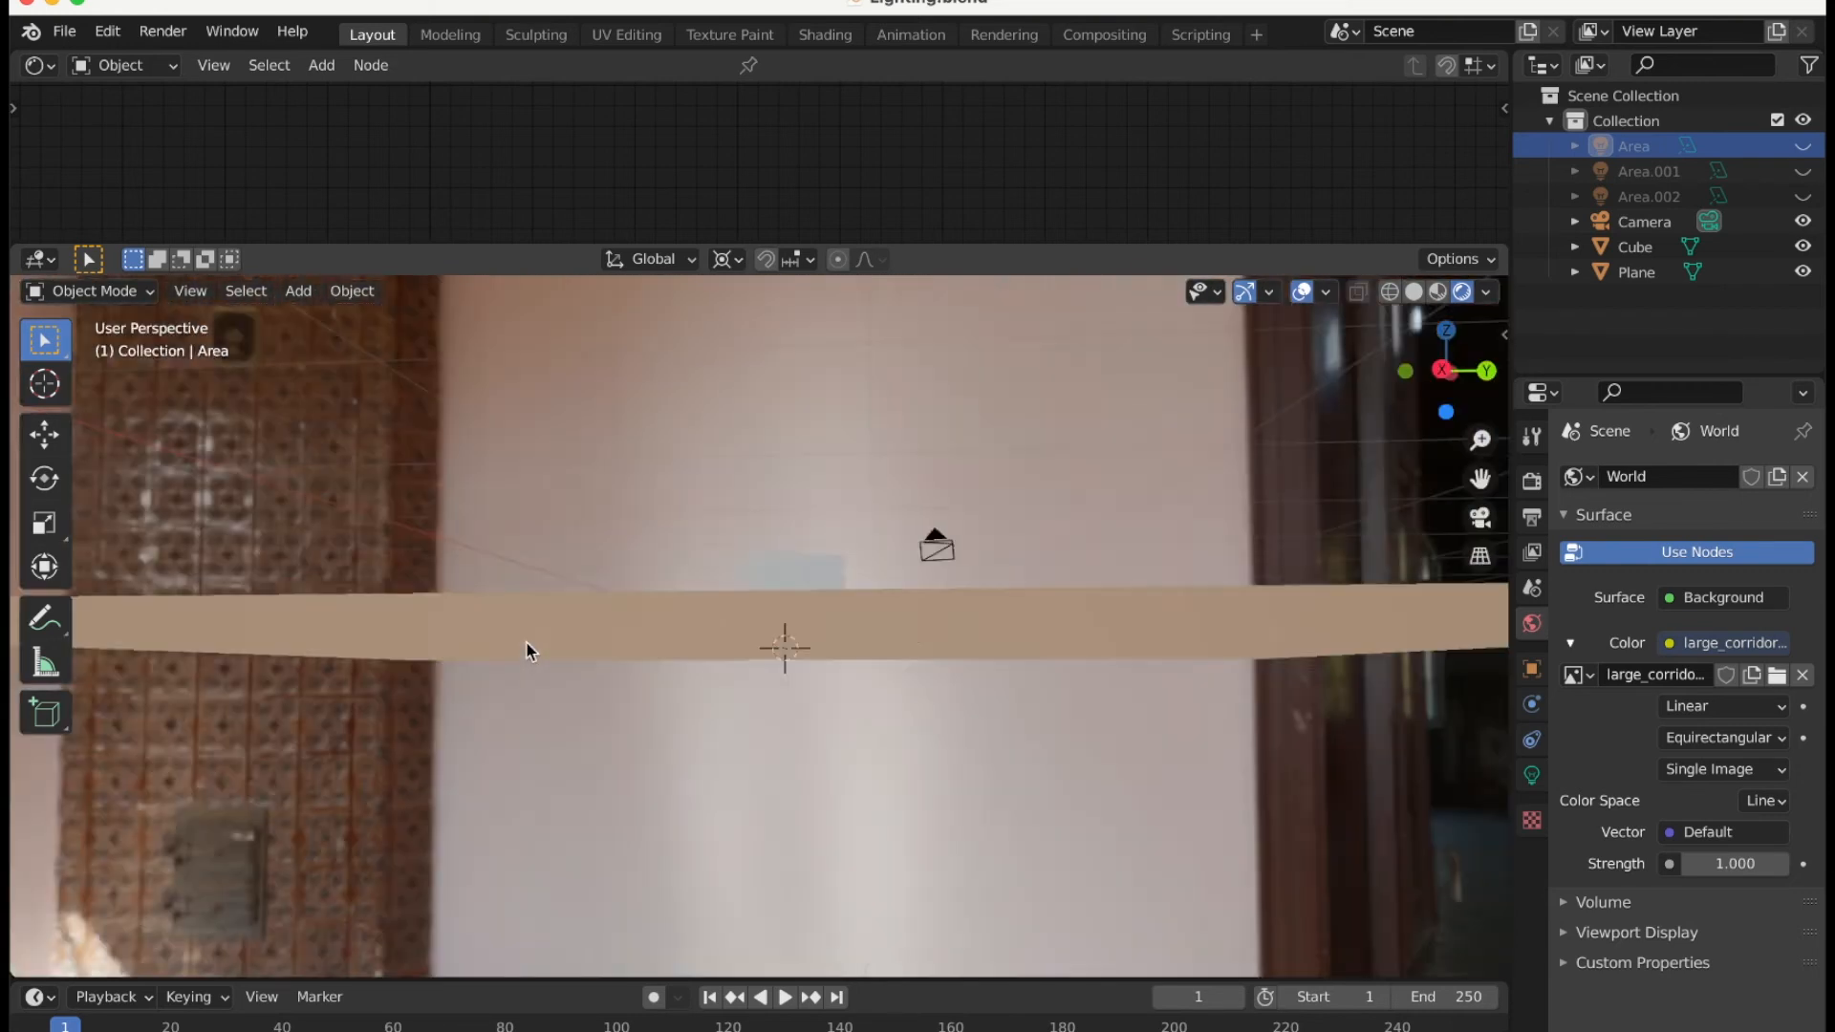
{"action": "scroll", "coordinate": [525, 644], "scroll_direction": "left", "scroll_amount": 10}
{"action": "scroll", "coordinate": [526, 644], "scroll_direction": "down", "scroll_amount": 5}
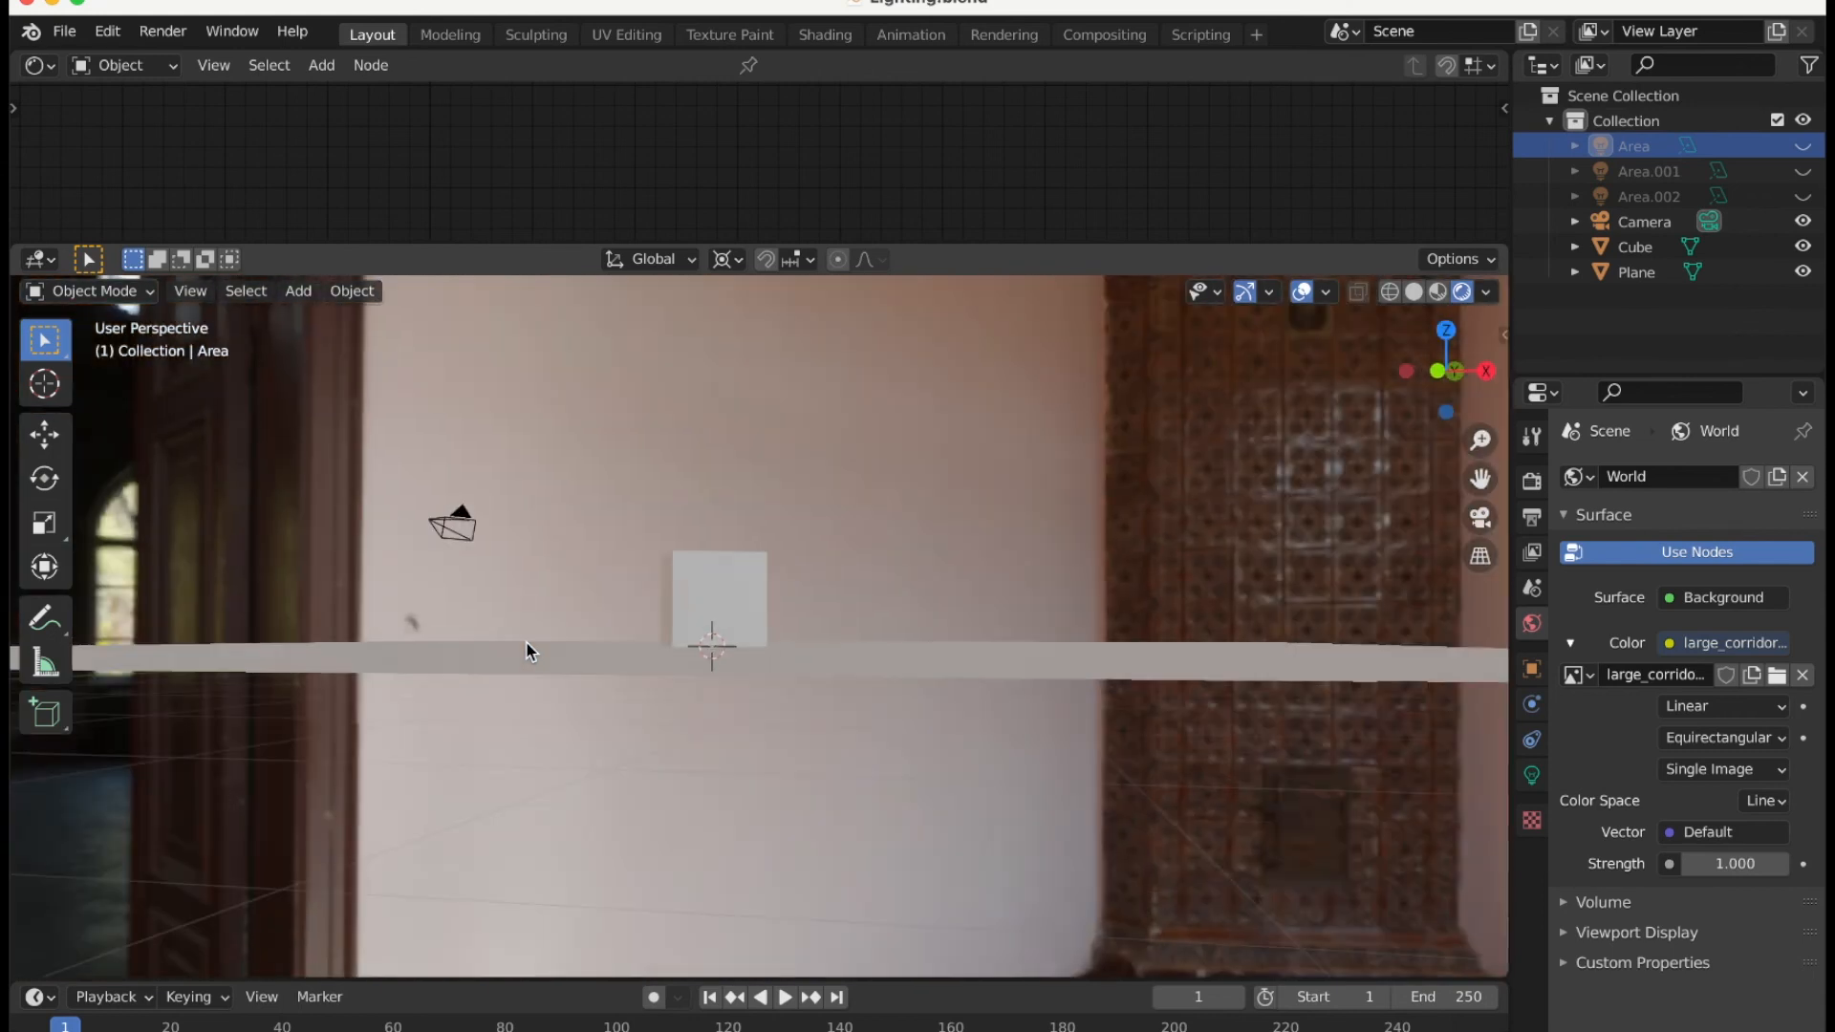
{"action": "scroll", "coordinate": [525, 645], "scroll_direction": "up", "scroll_amount": 5}
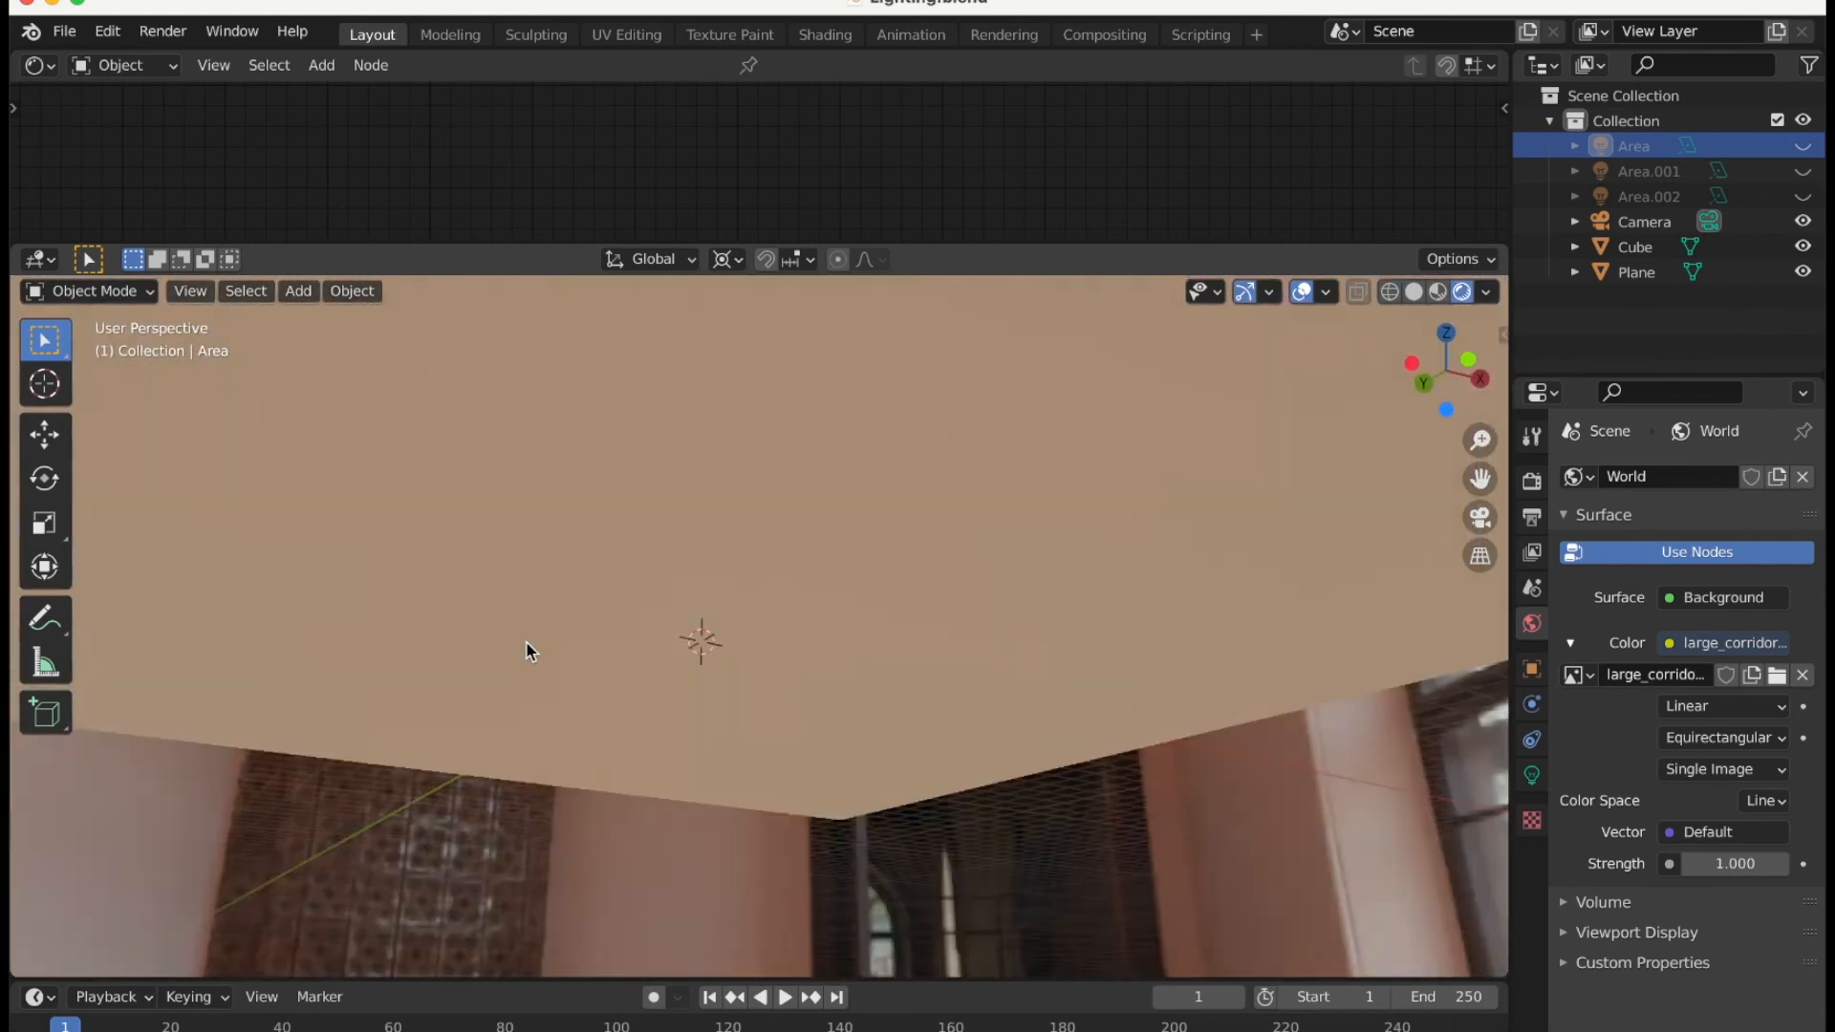
{"action": "scroll", "coordinate": [525, 644], "scroll_direction": "left", "scroll_amount": 5}
{"action": "scroll", "coordinate": [526, 644], "scroll_direction": "down", "scroll_amount": 5}
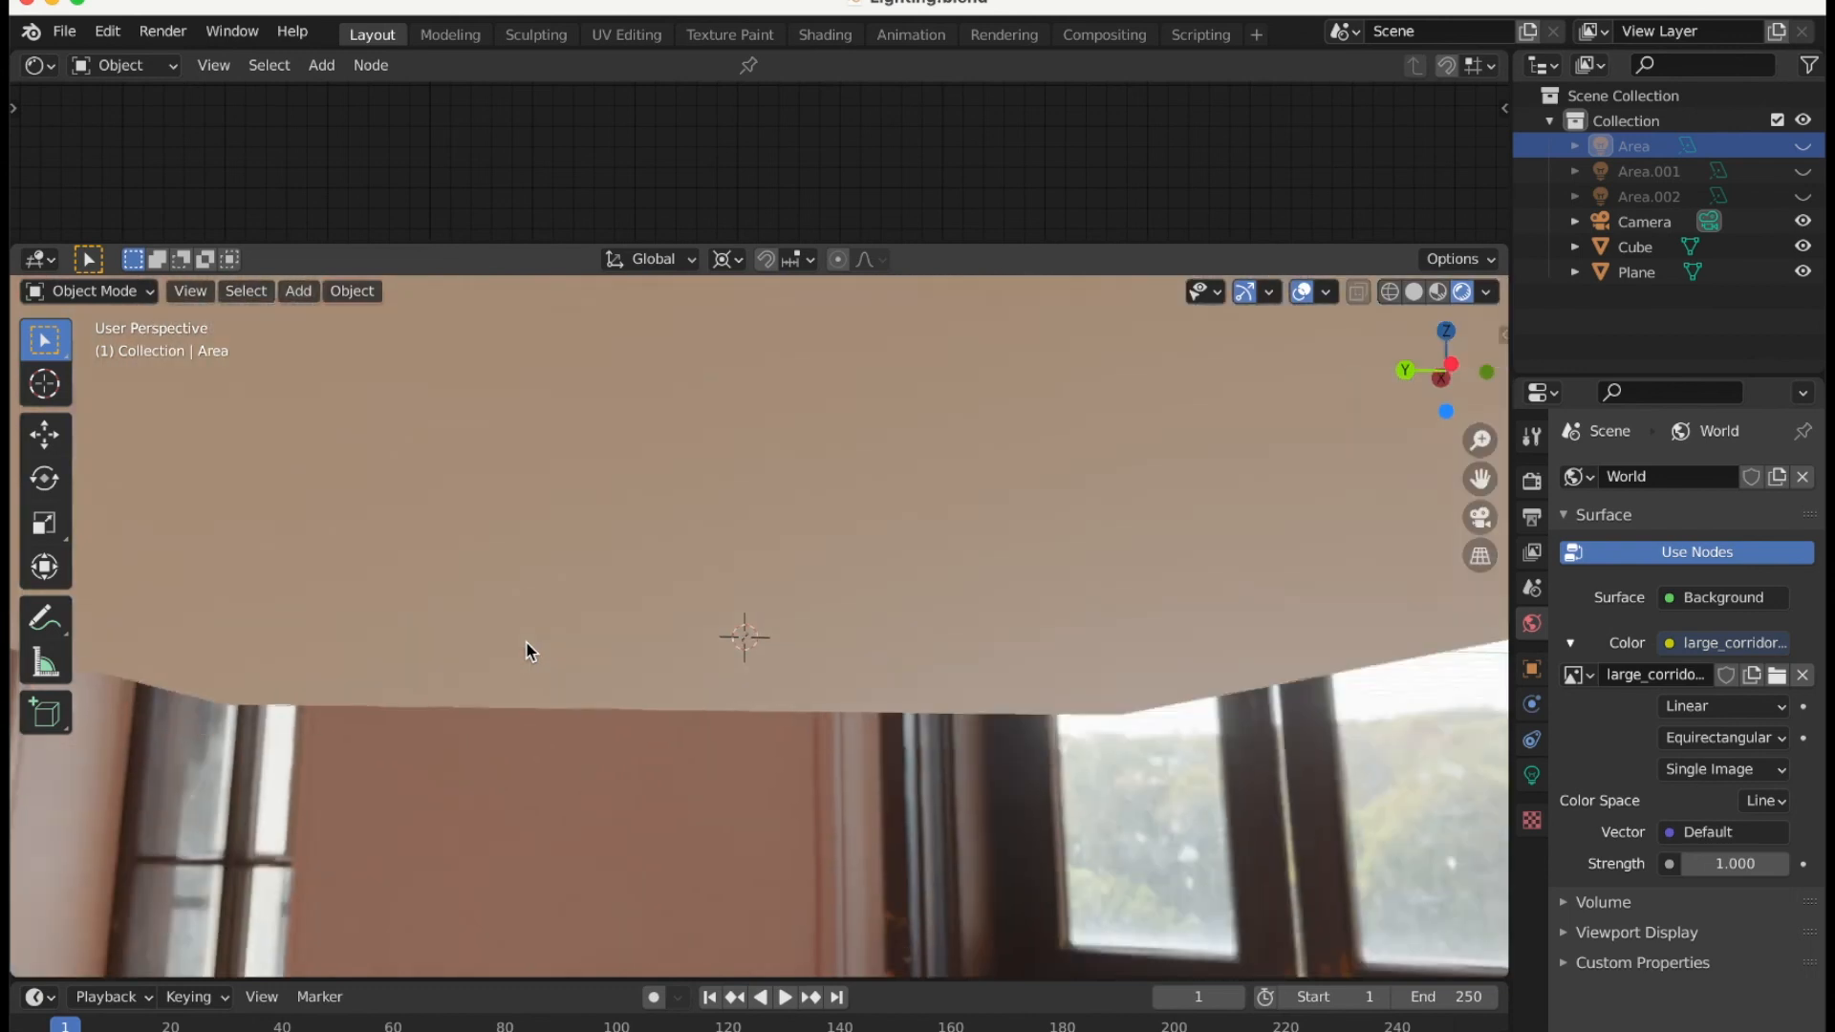
Examine how the corridor HDRI surrounds and tints the cube's faces and the plane, viewing from above, below and all sides.
{"action": "scroll", "coordinate": [526, 645], "scroll_direction": "up", "scroll_amount": 5}
{"action": "scroll", "coordinate": [525, 645], "scroll_direction": "right", "scroll_amount": 5}
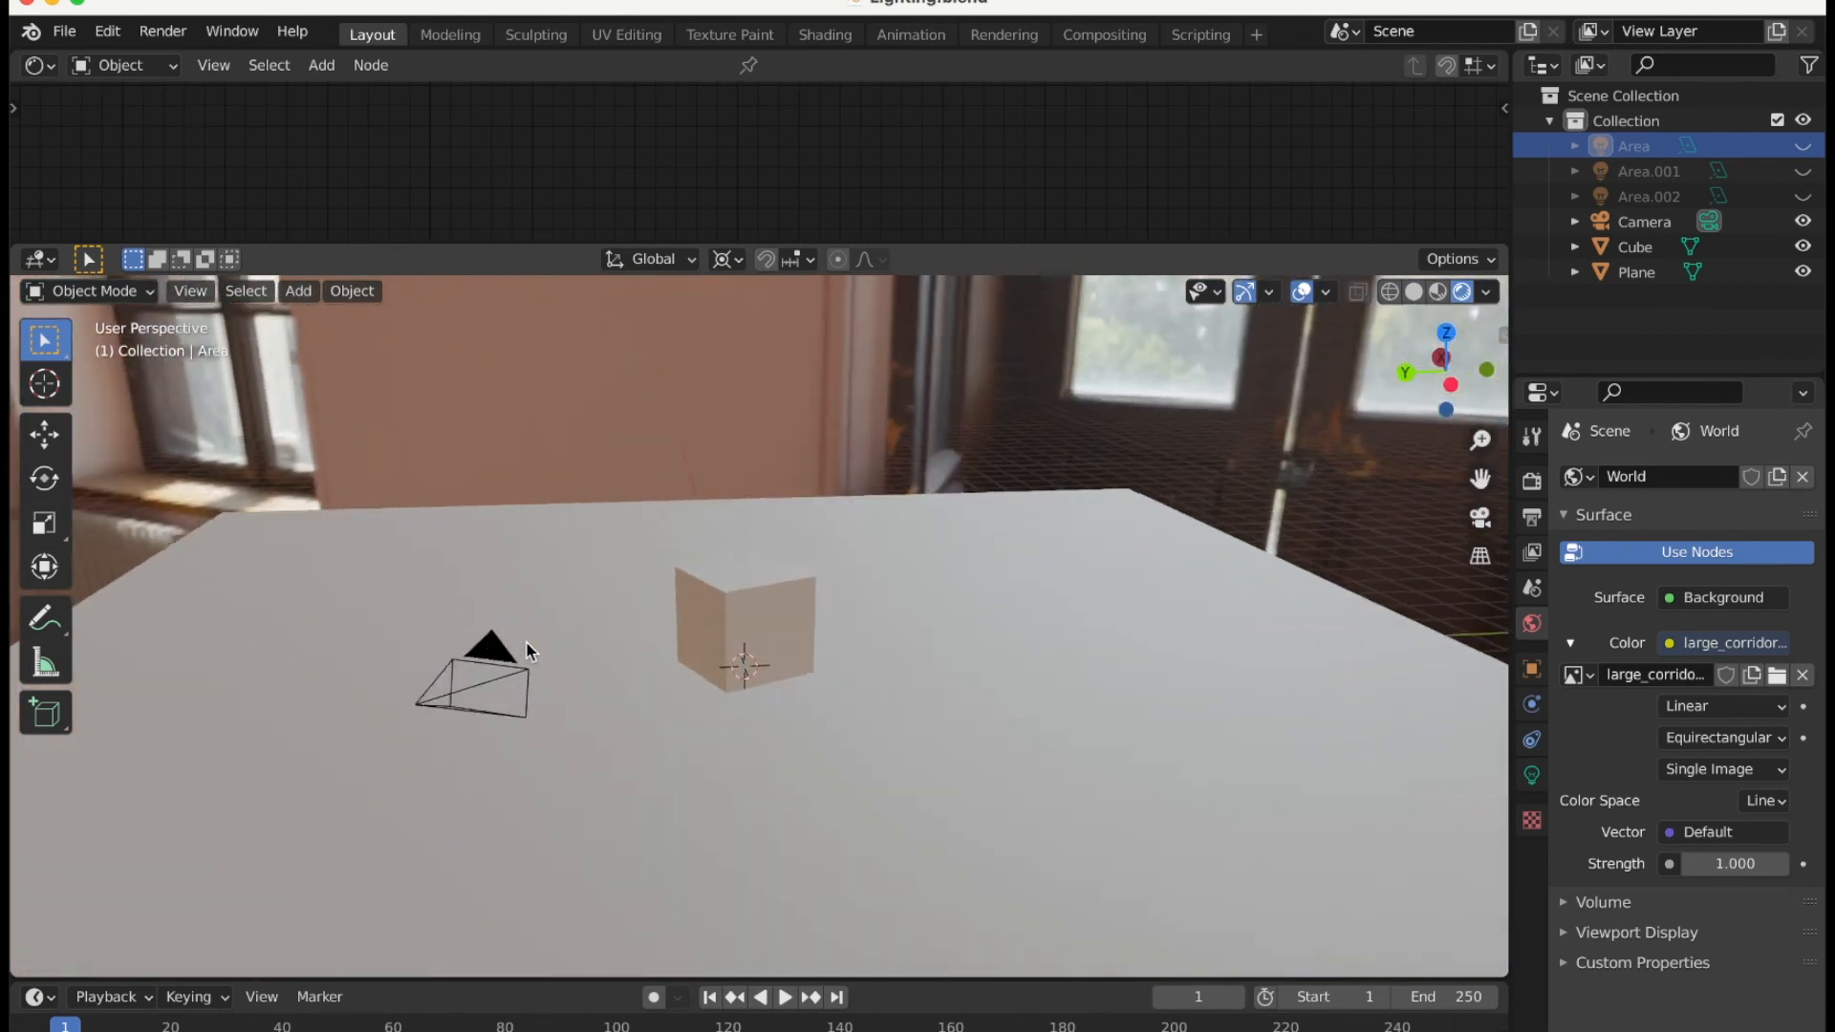
{"action": "scroll", "coordinate": [525, 644], "scroll_direction": "right", "scroll_amount": 5}
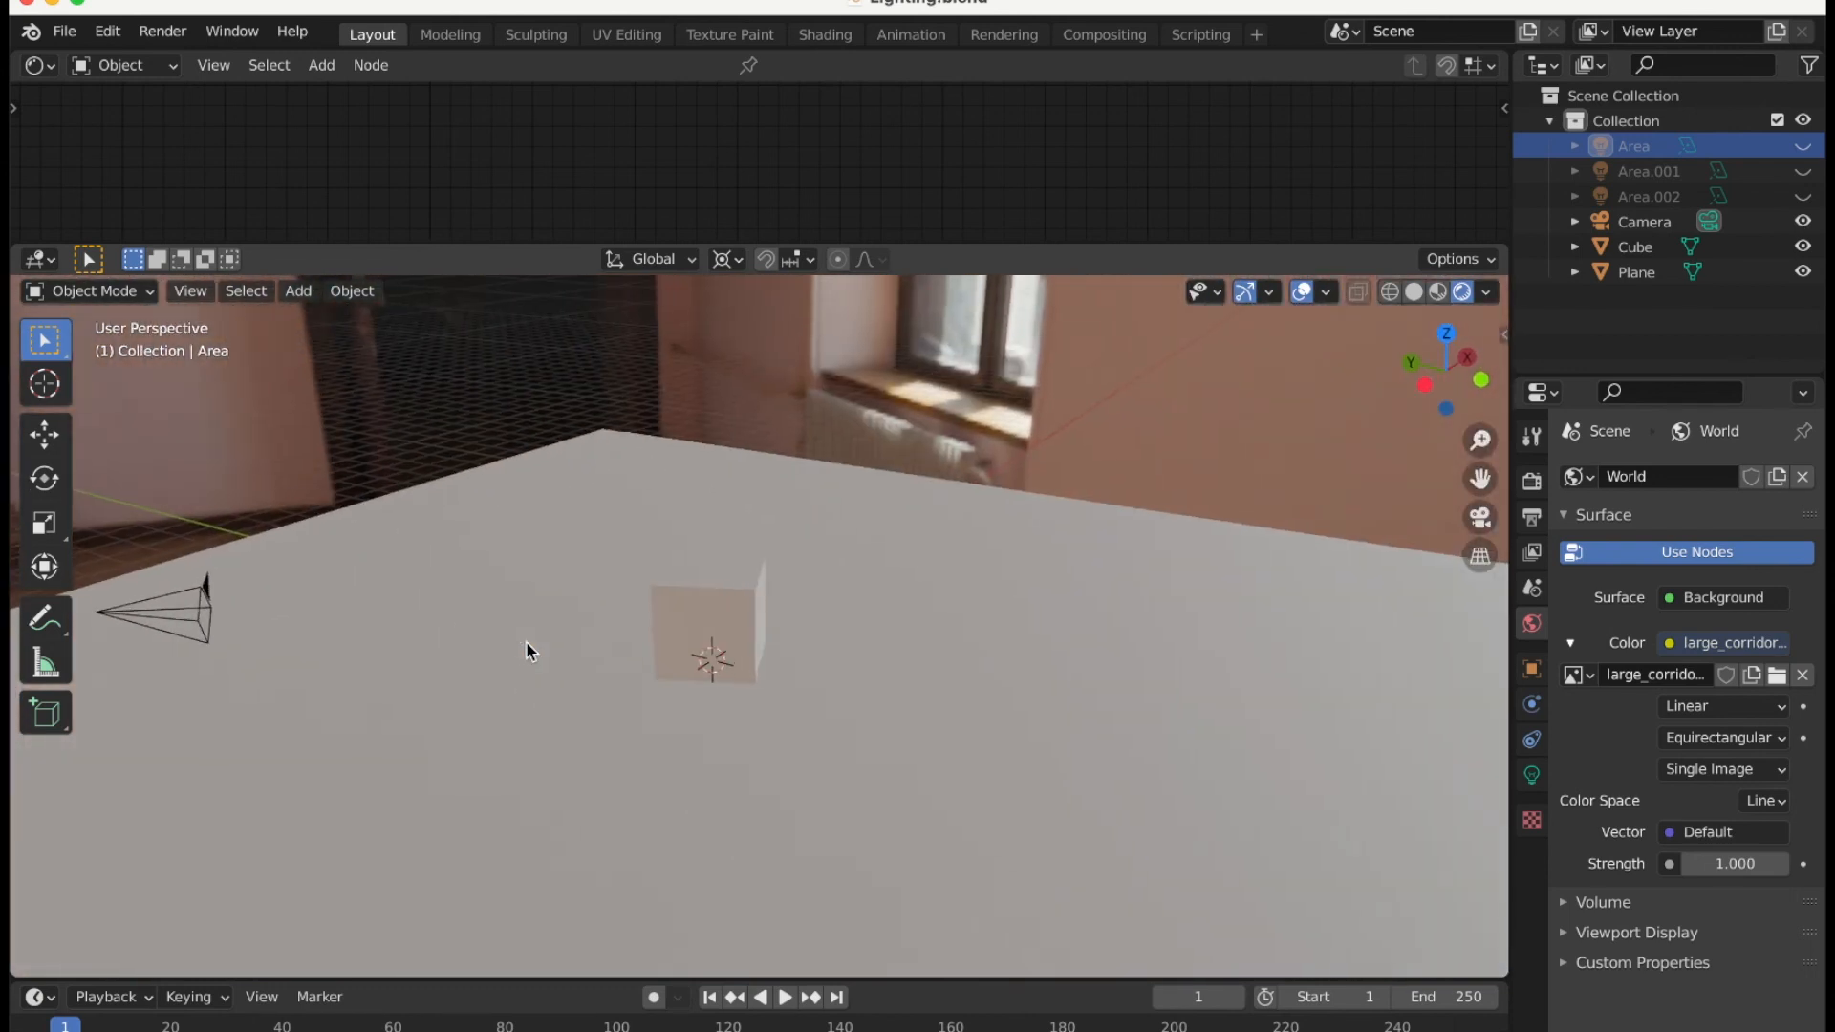
{"action": "scroll", "coordinate": [526, 644], "scroll_direction": "down", "scroll_amount": 10}
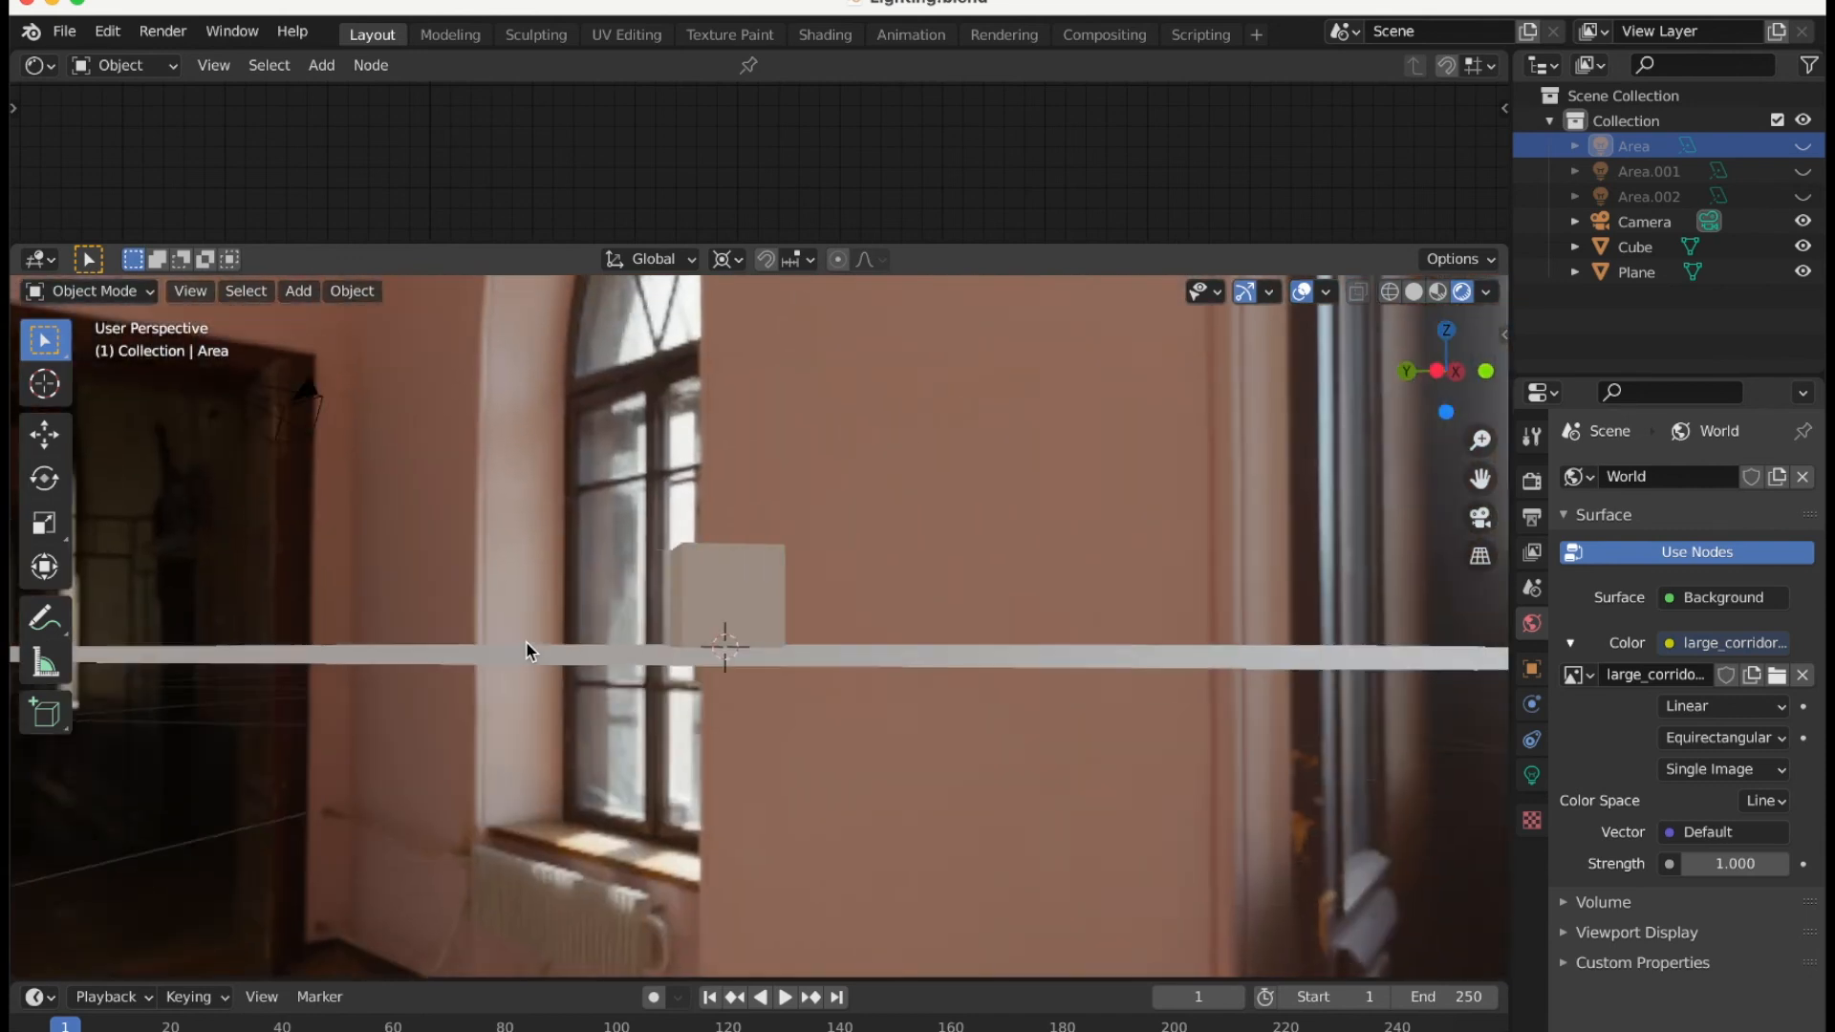
{"action": "scroll", "coordinate": [526, 644], "scroll_direction": "right", "scroll_amount": 5}
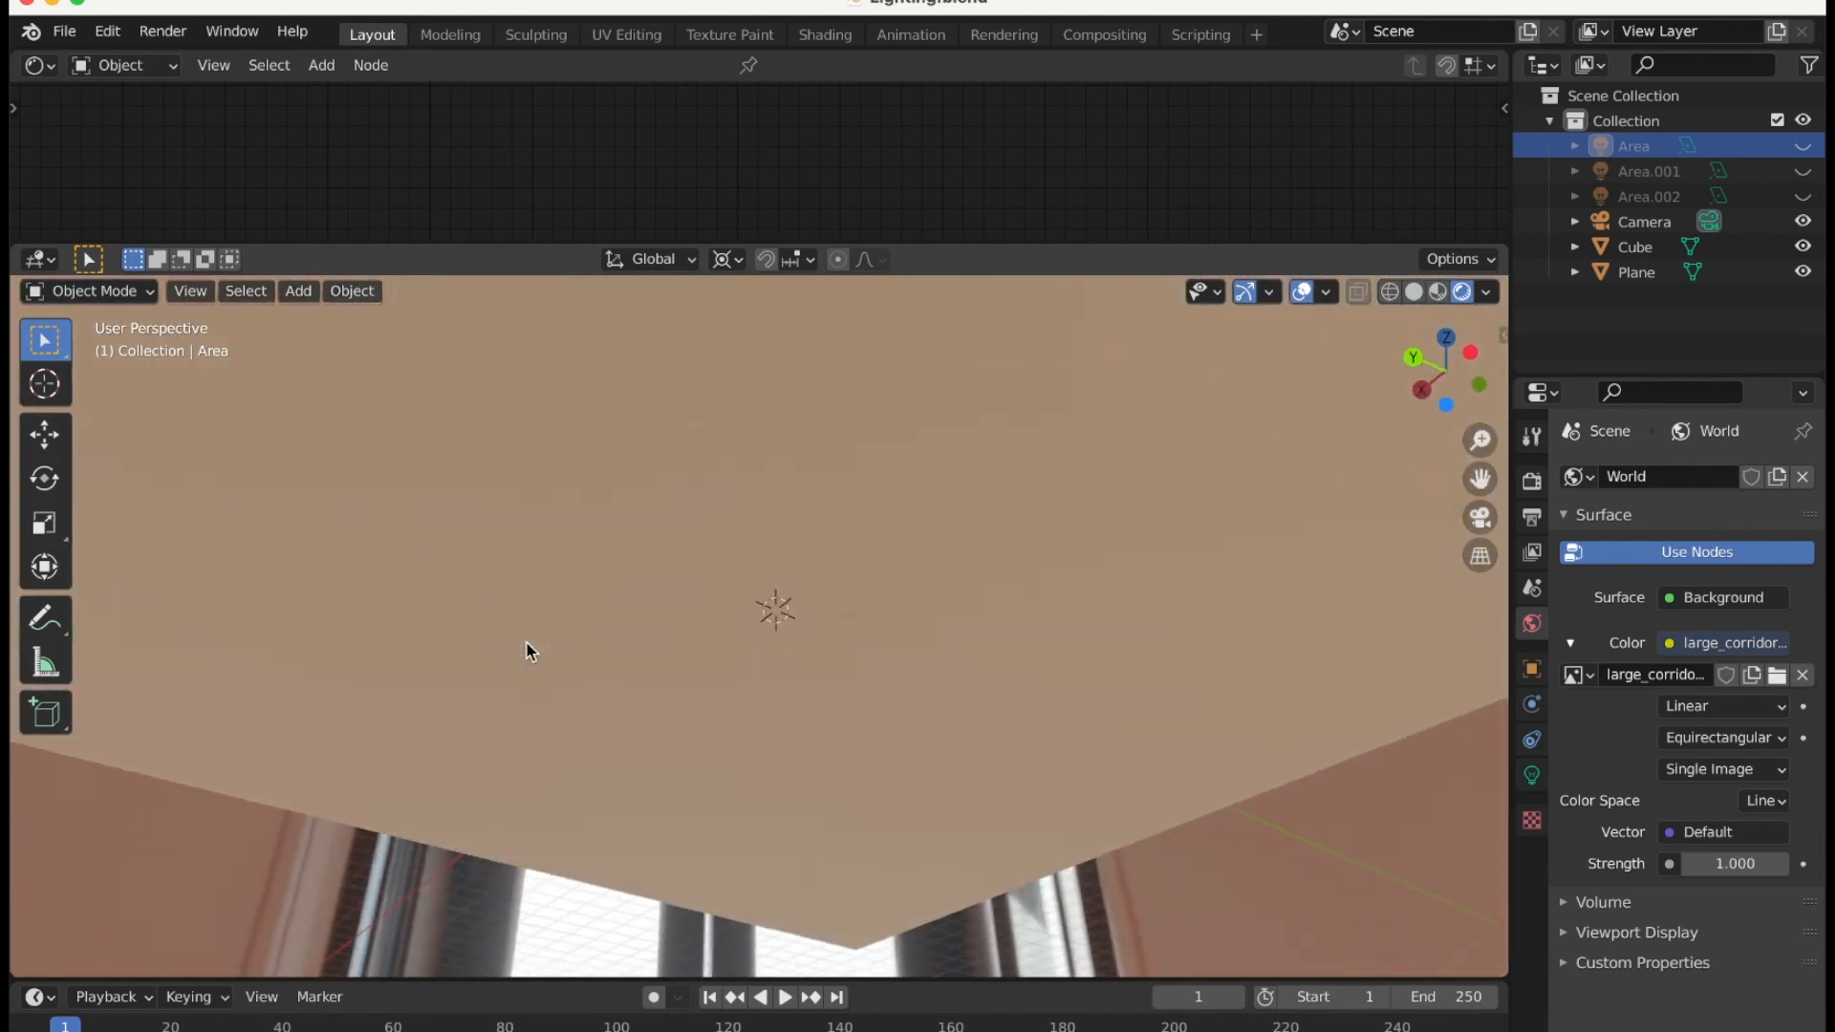
{"action": "scroll", "coordinate": [526, 644], "scroll_direction": "up", "scroll_amount": 8}
{"action": "scroll", "coordinate": [526, 644], "scroll_direction": "left", "scroll_amount": 6}
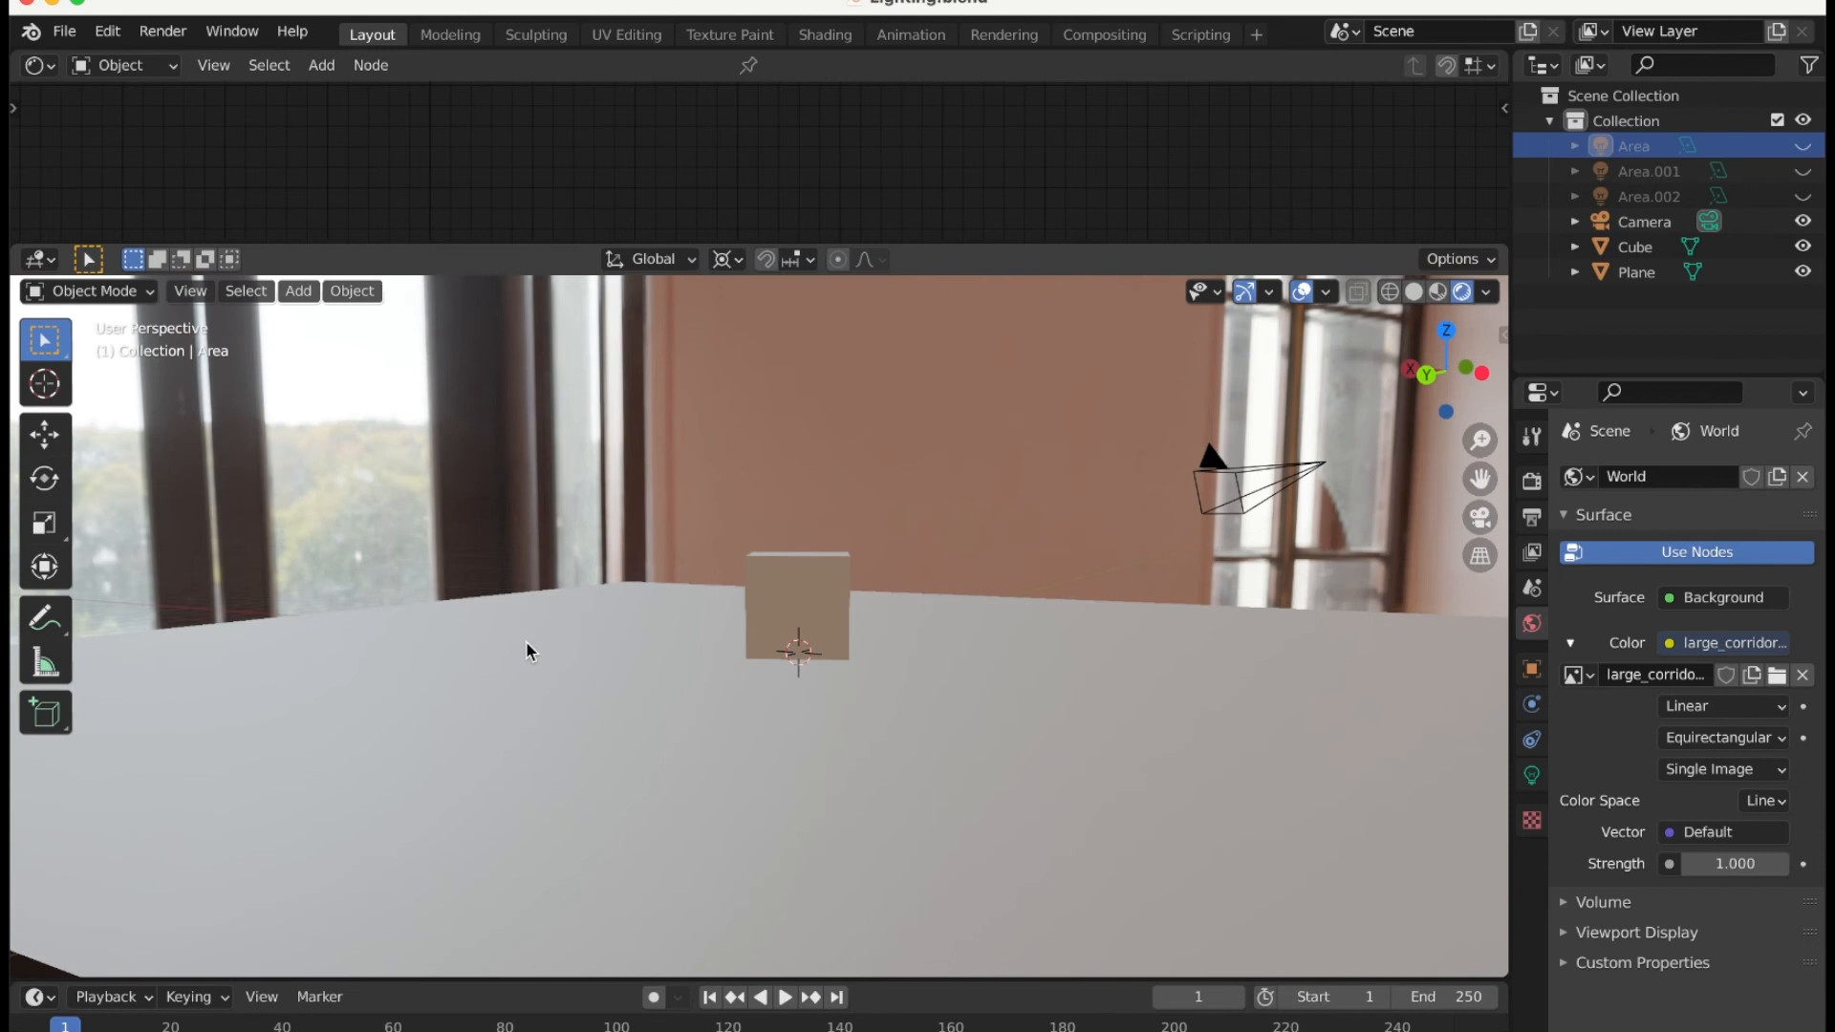
{"action": "scroll", "coordinate": [526, 644], "scroll_direction": "right", "scroll_amount": 10}
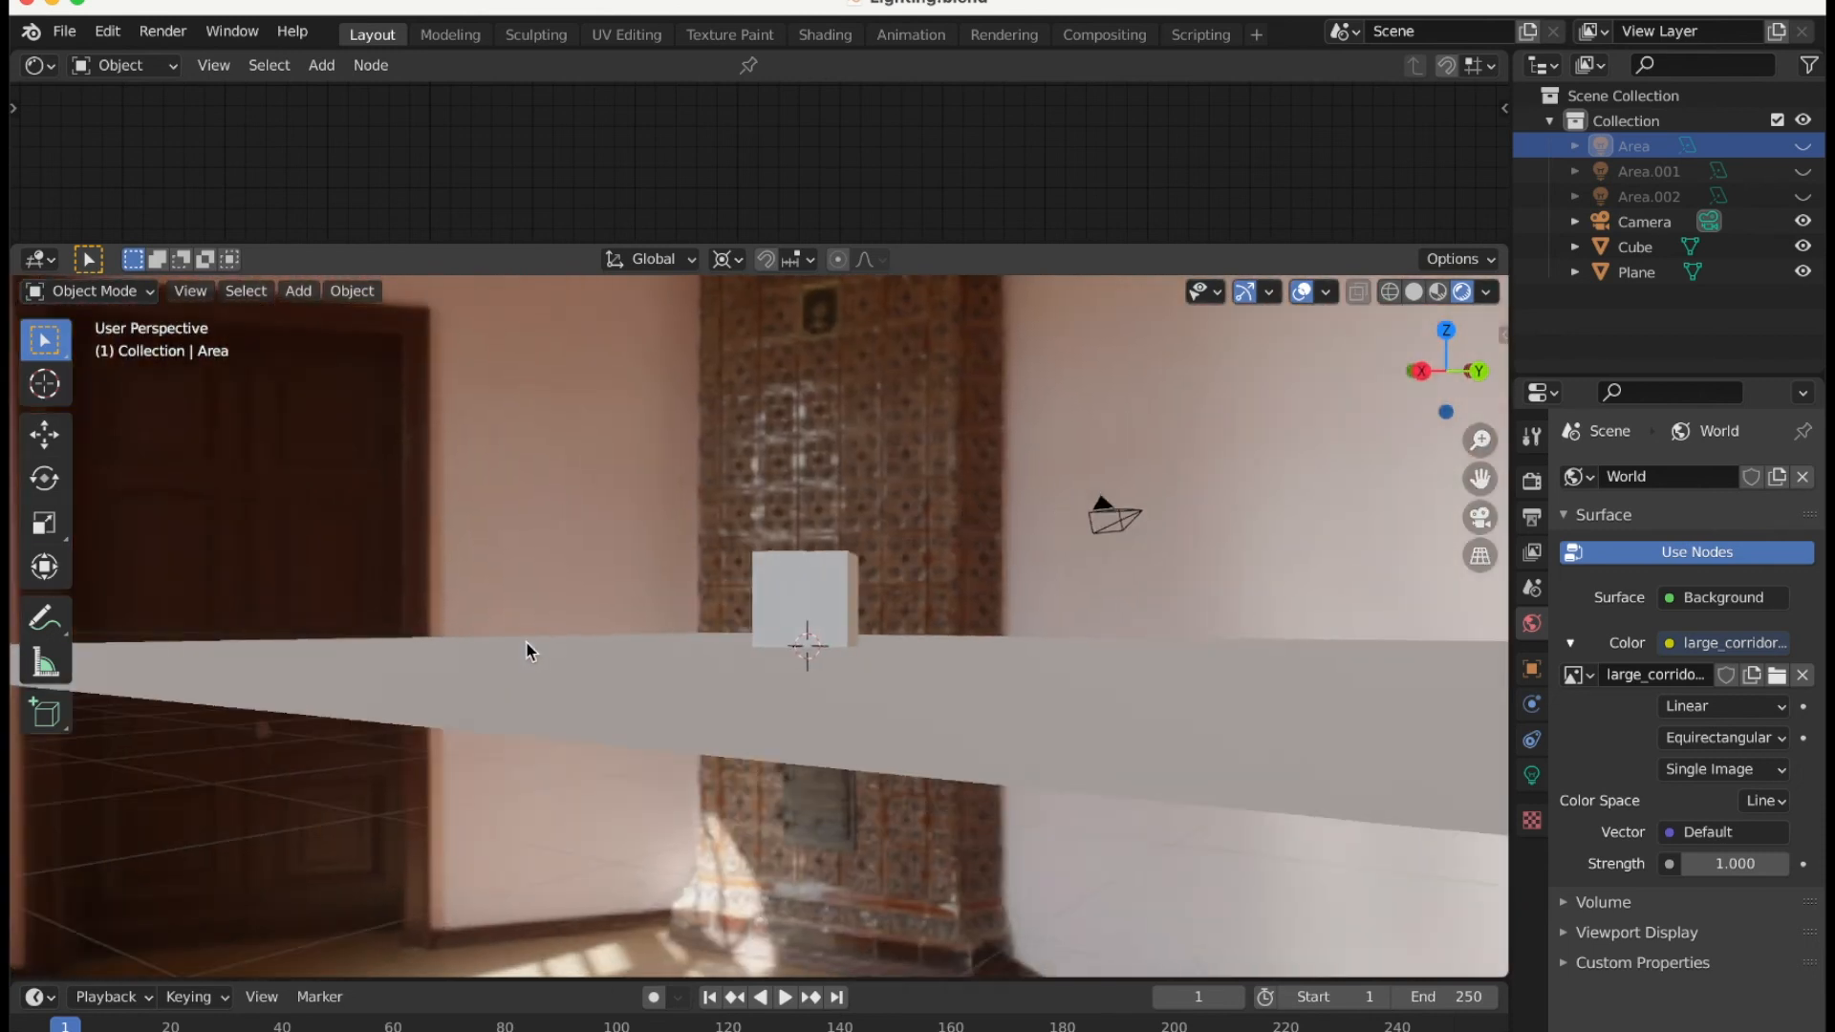
{"action": "scroll", "coordinate": [525, 645], "scroll_direction": "up", "scroll_amount": 6}
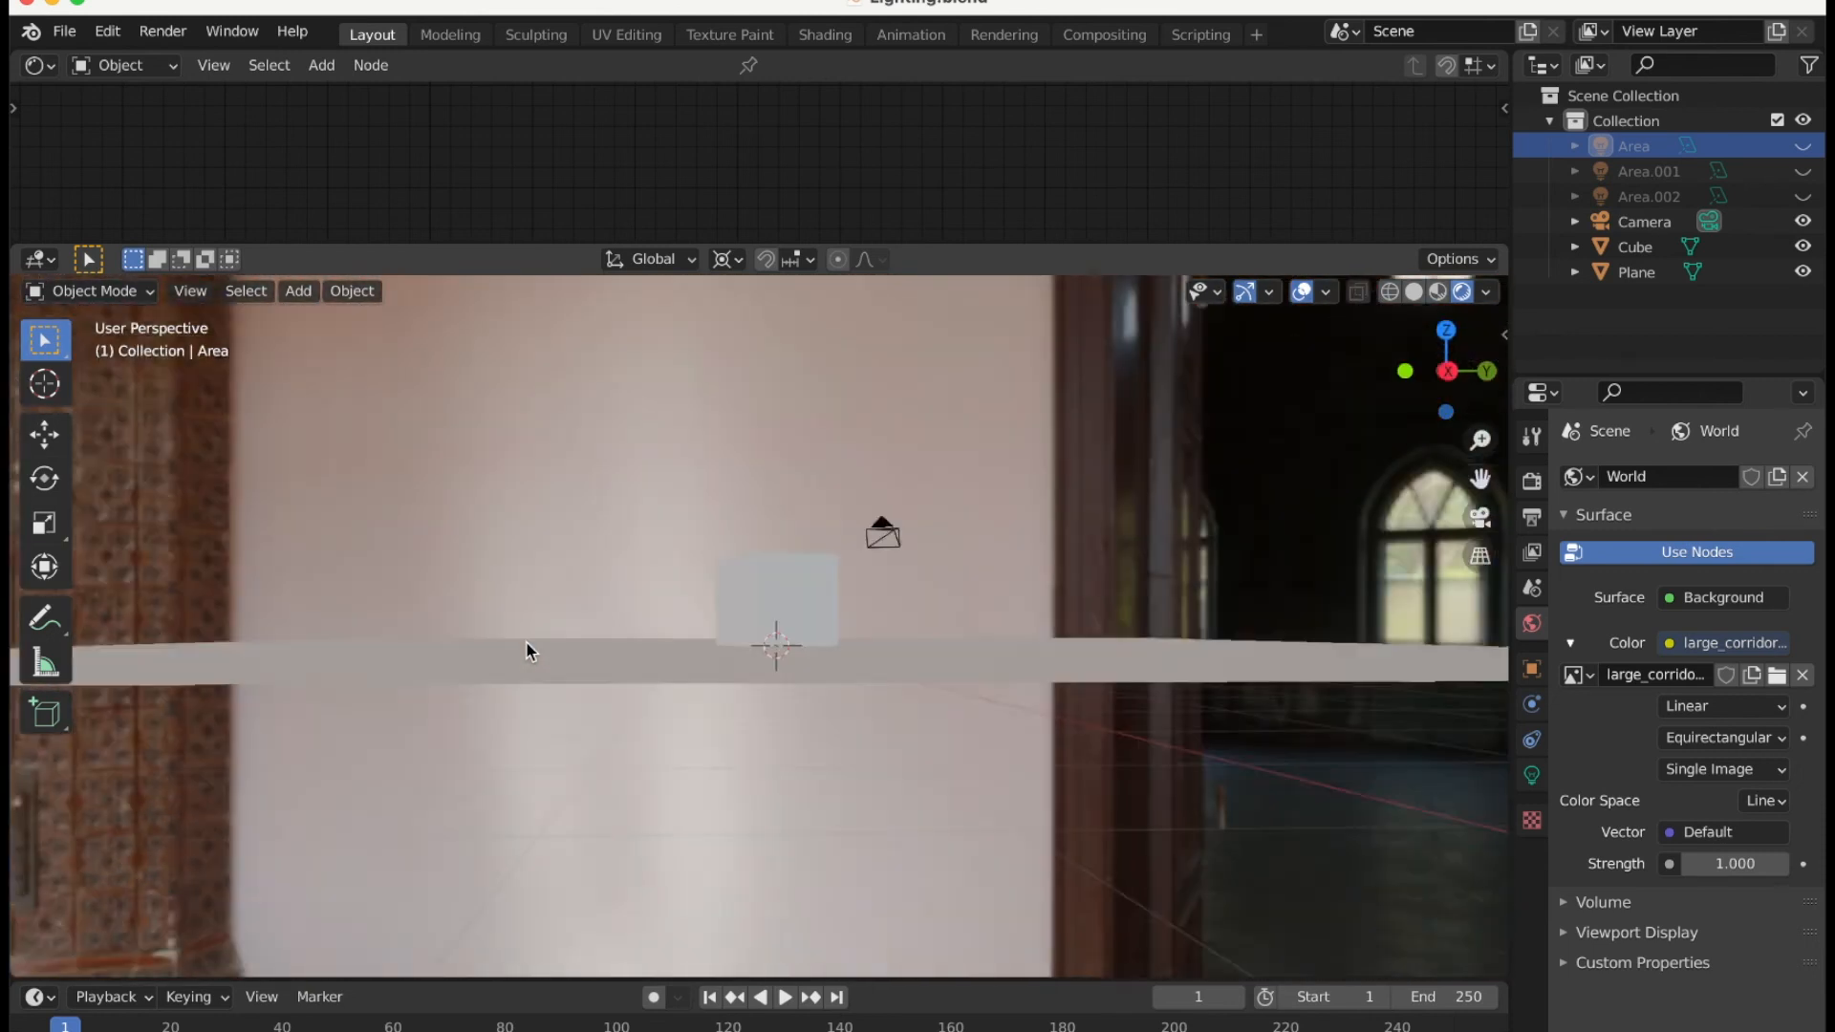
{"action": "scroll", "coordinate": [526, 645], "scroll_direction": "right", "scroll_amount": 8}
{"action": "scroll", "coordinate": [525, 644], "scroll_direction": "left", "scroll_amount": 10}
{"action": "scroll", "coordinate": [526, 645], "scroll_direction": "up", "scroll_amount": 6}
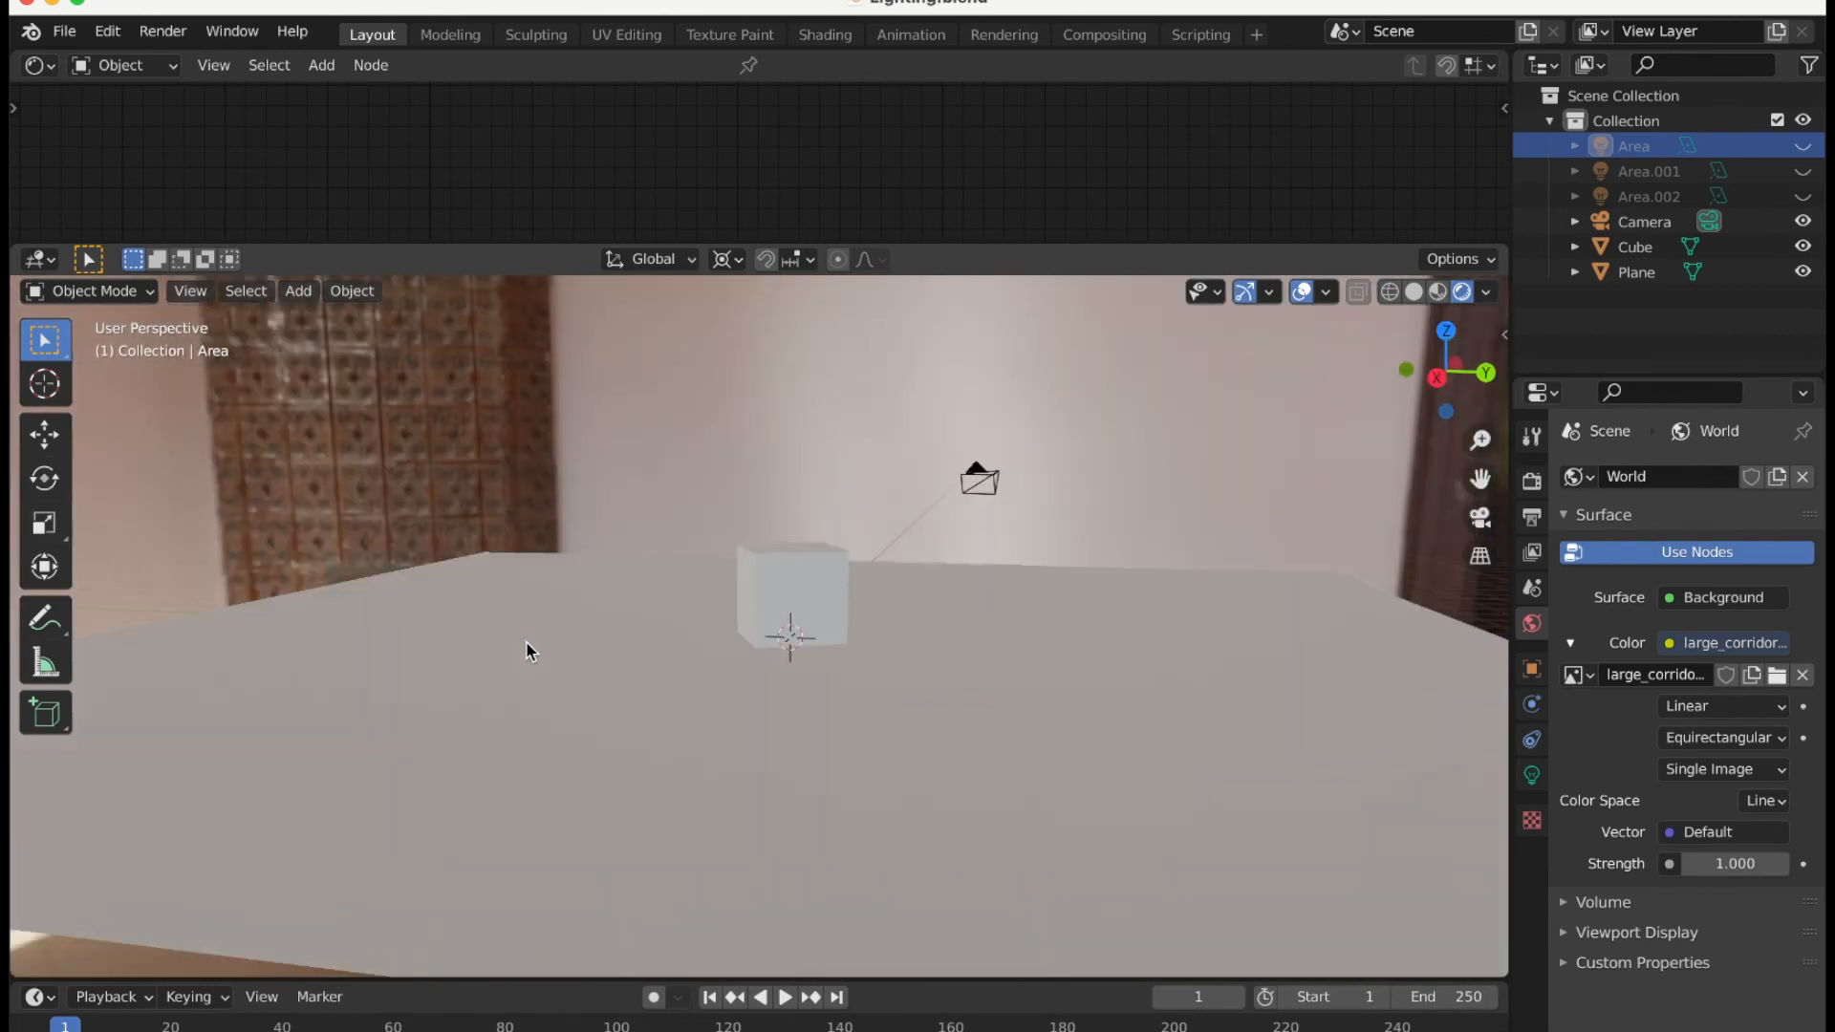
{"action": "scroll", "coordinate": [526, 644], "scroll_direction": "left", "scroll_amount": 15}
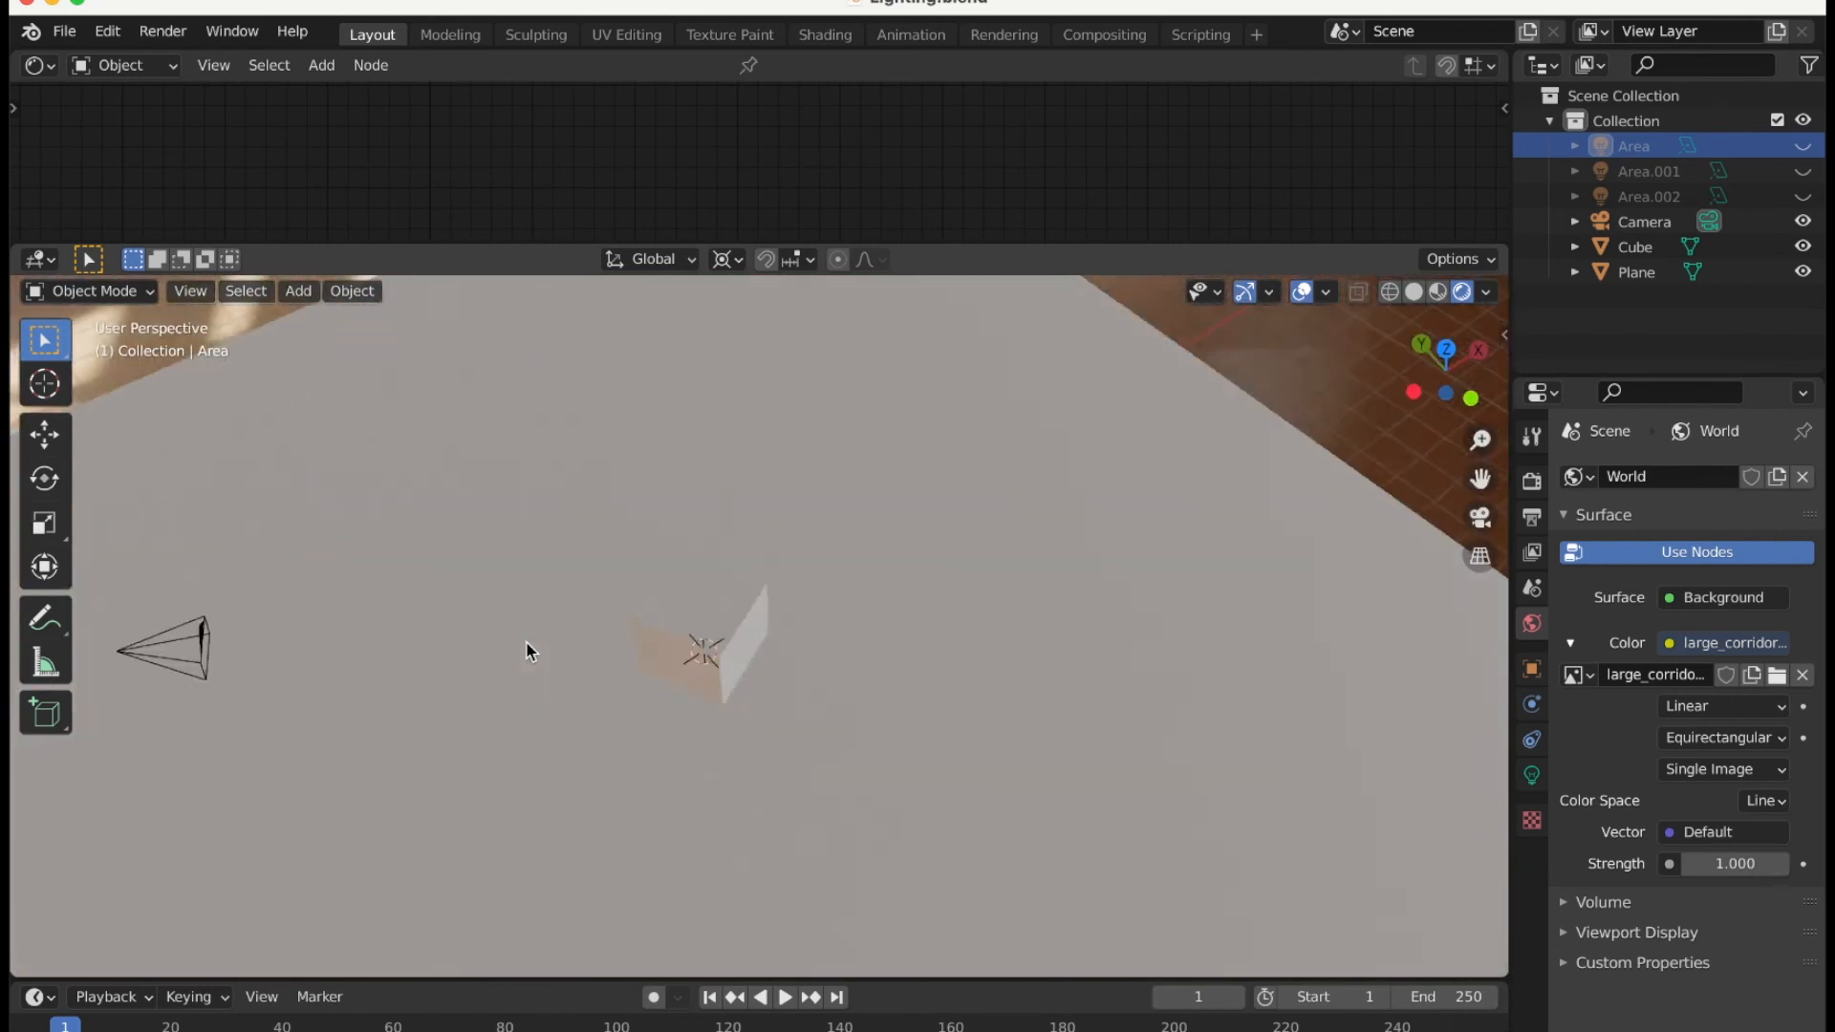
{"action": "scroll", "coordinate": [525, 645], "scroll_direction": "up", "scroll_amount": 5}
{"action": "scroll", "coordinate": [526, 644], "scroll_direction": "left", "scroll_amount": 8}
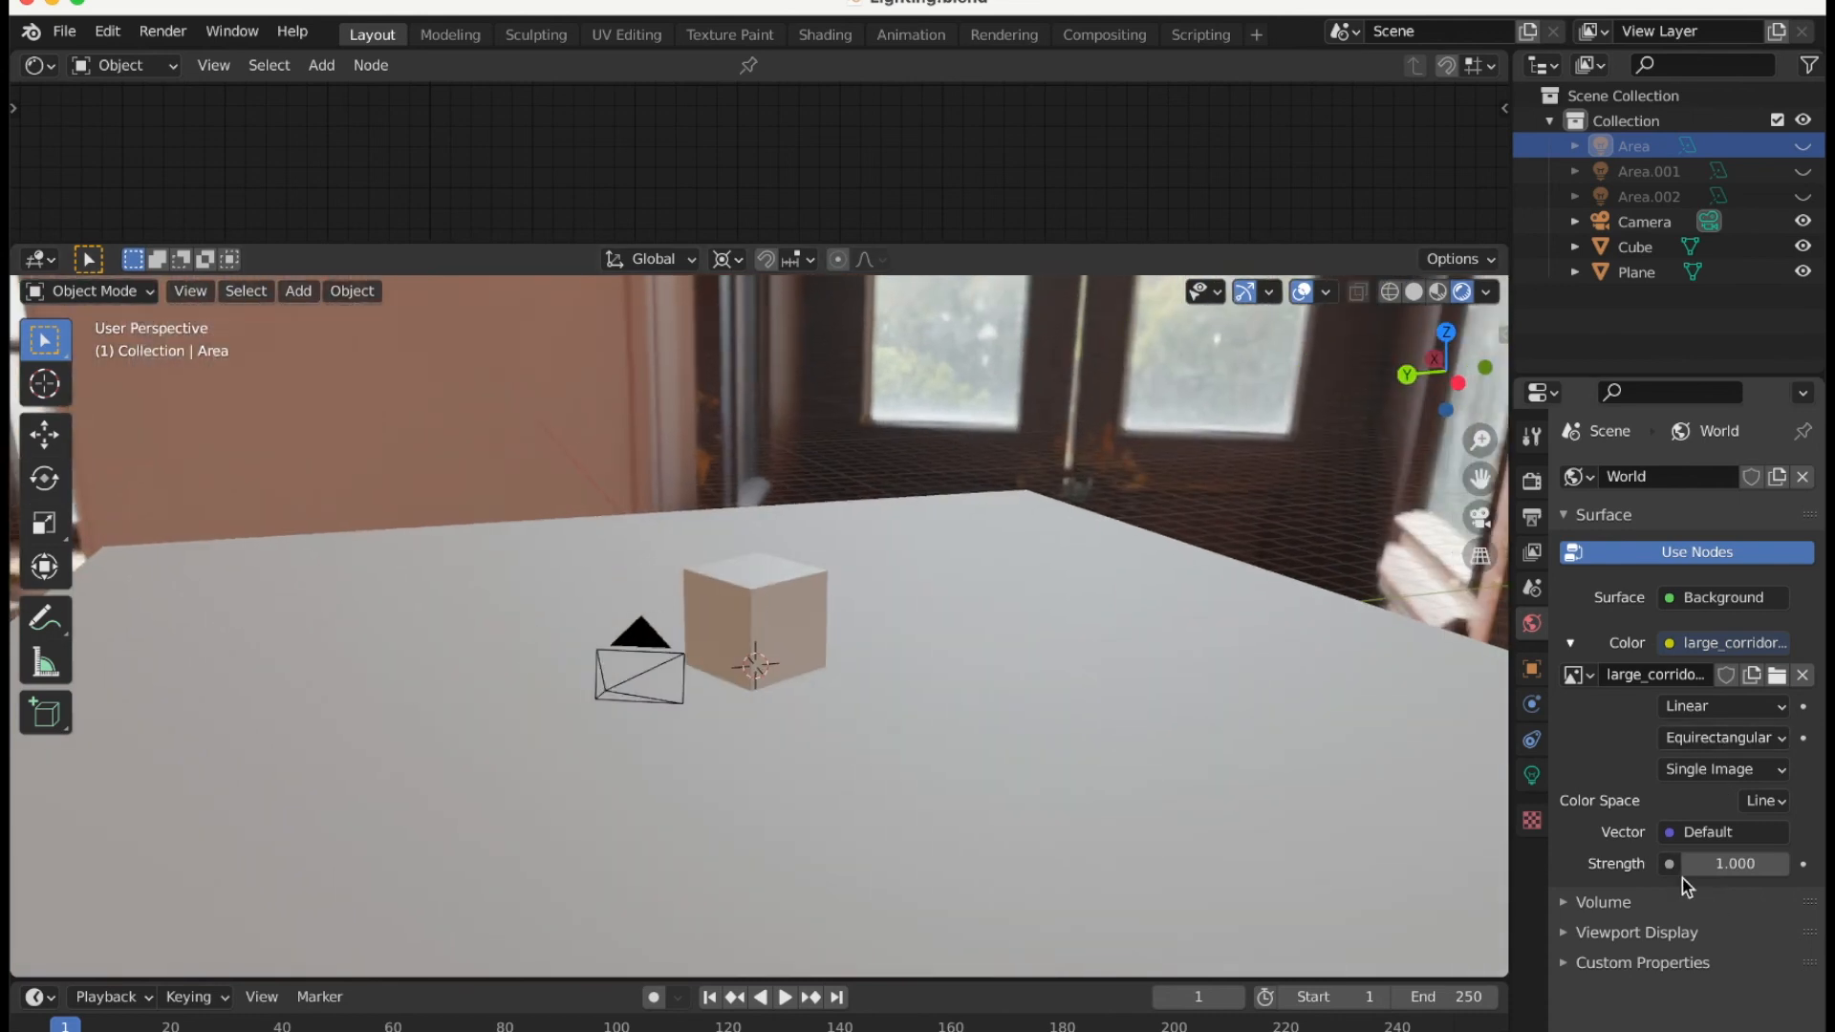
Set the World background's Strength to 10 and render a test image from the camera view.
{"action": "left_click_drag", "start_coordinate": [1739, 864], "coordinate": [1787, 857]}
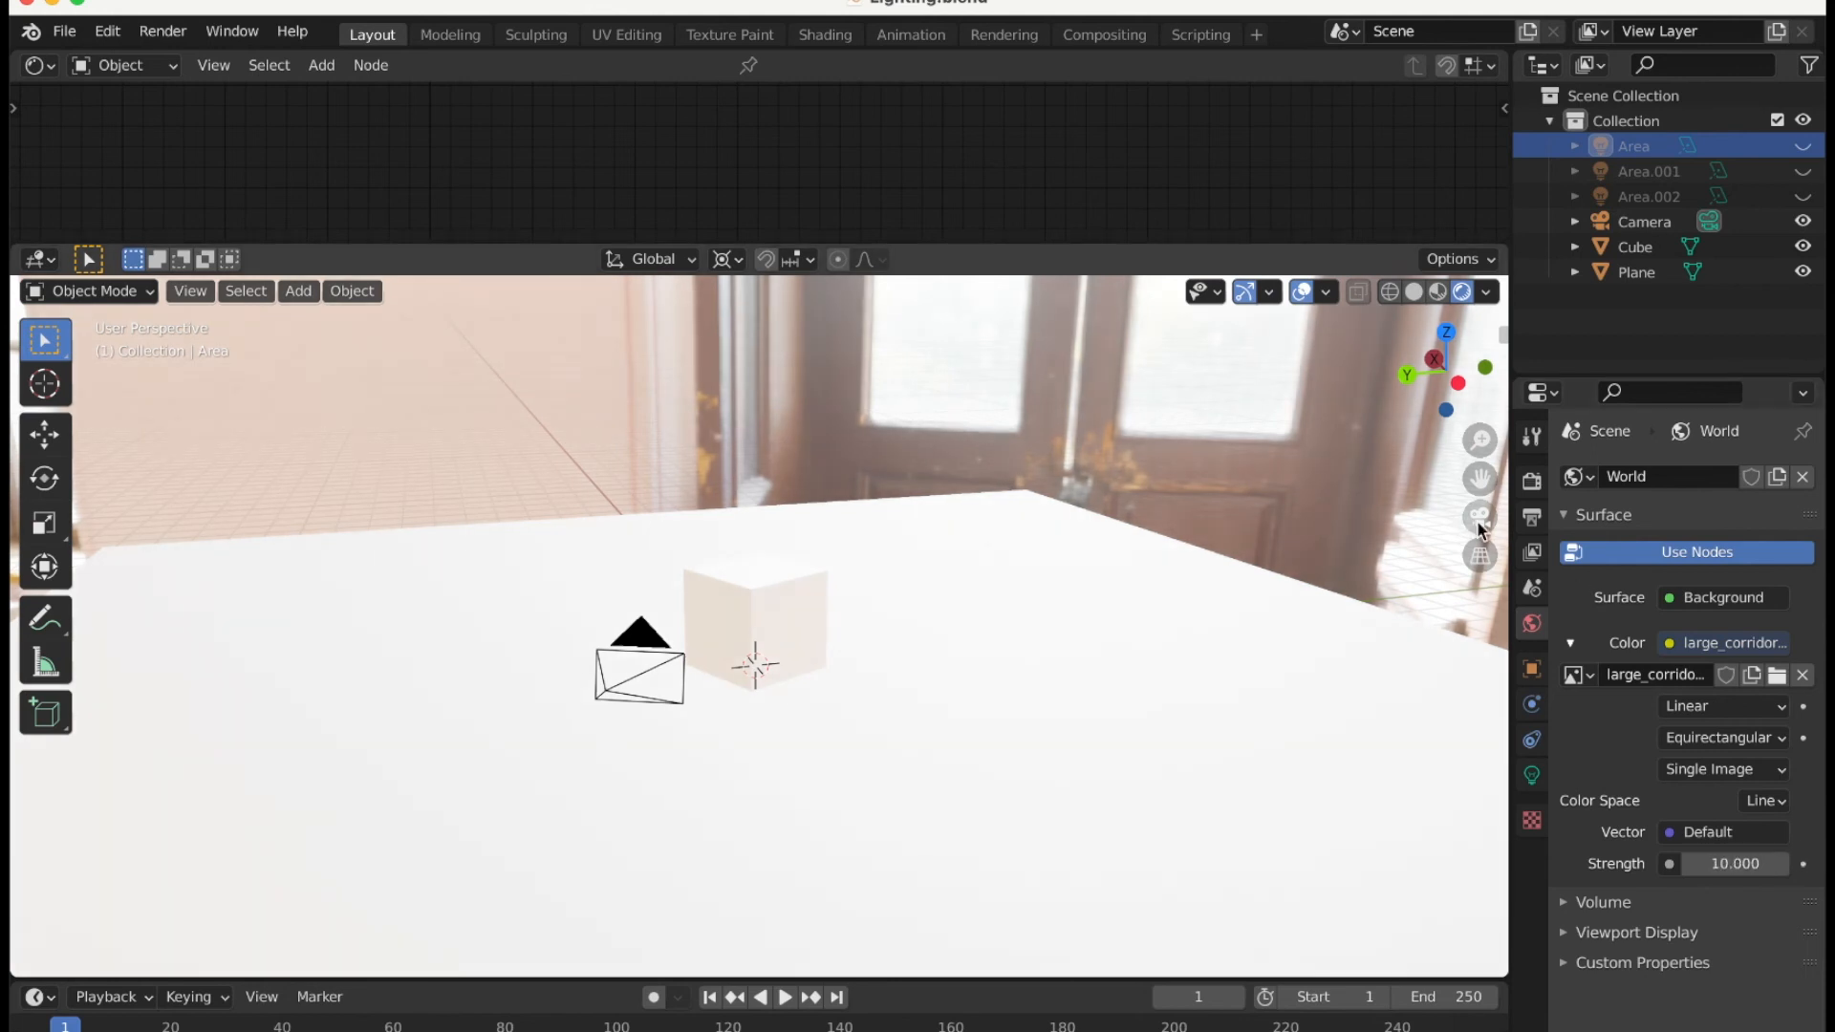
{"action": "left_click", "coordinate": [1479, 518]}
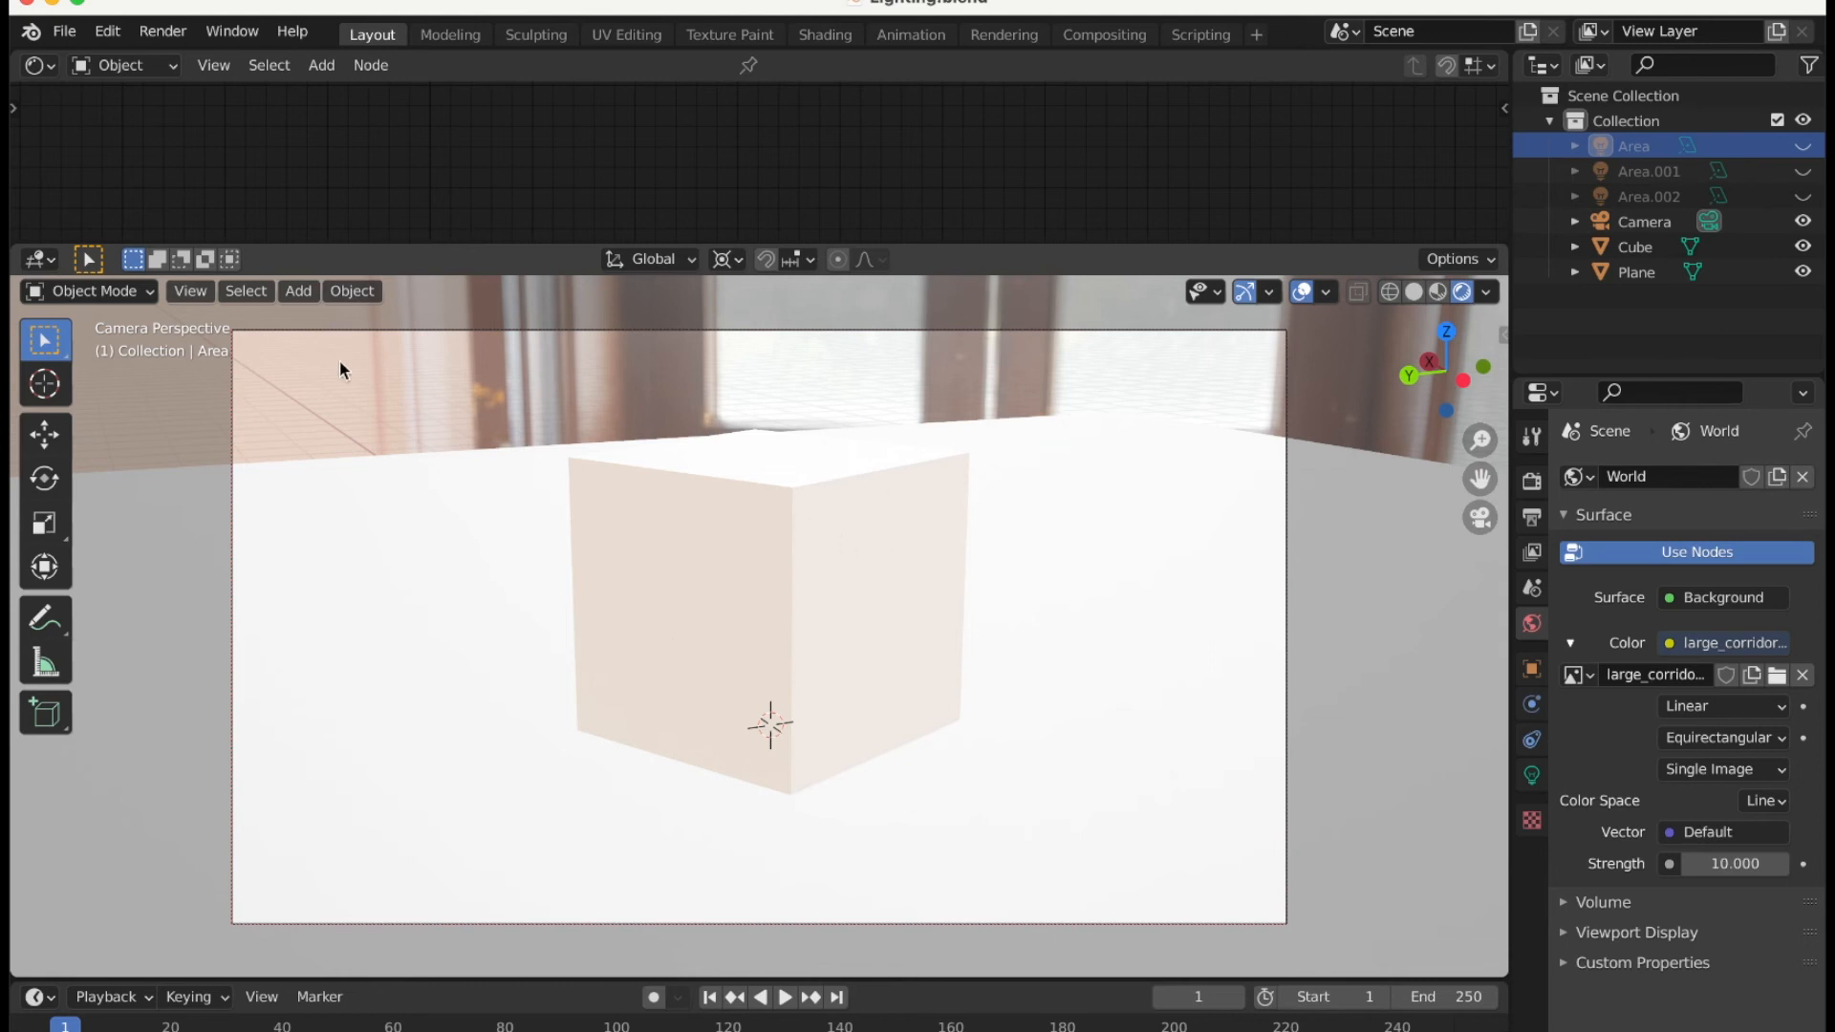
{"action": "left_click", "coordinate": [163, 31]}
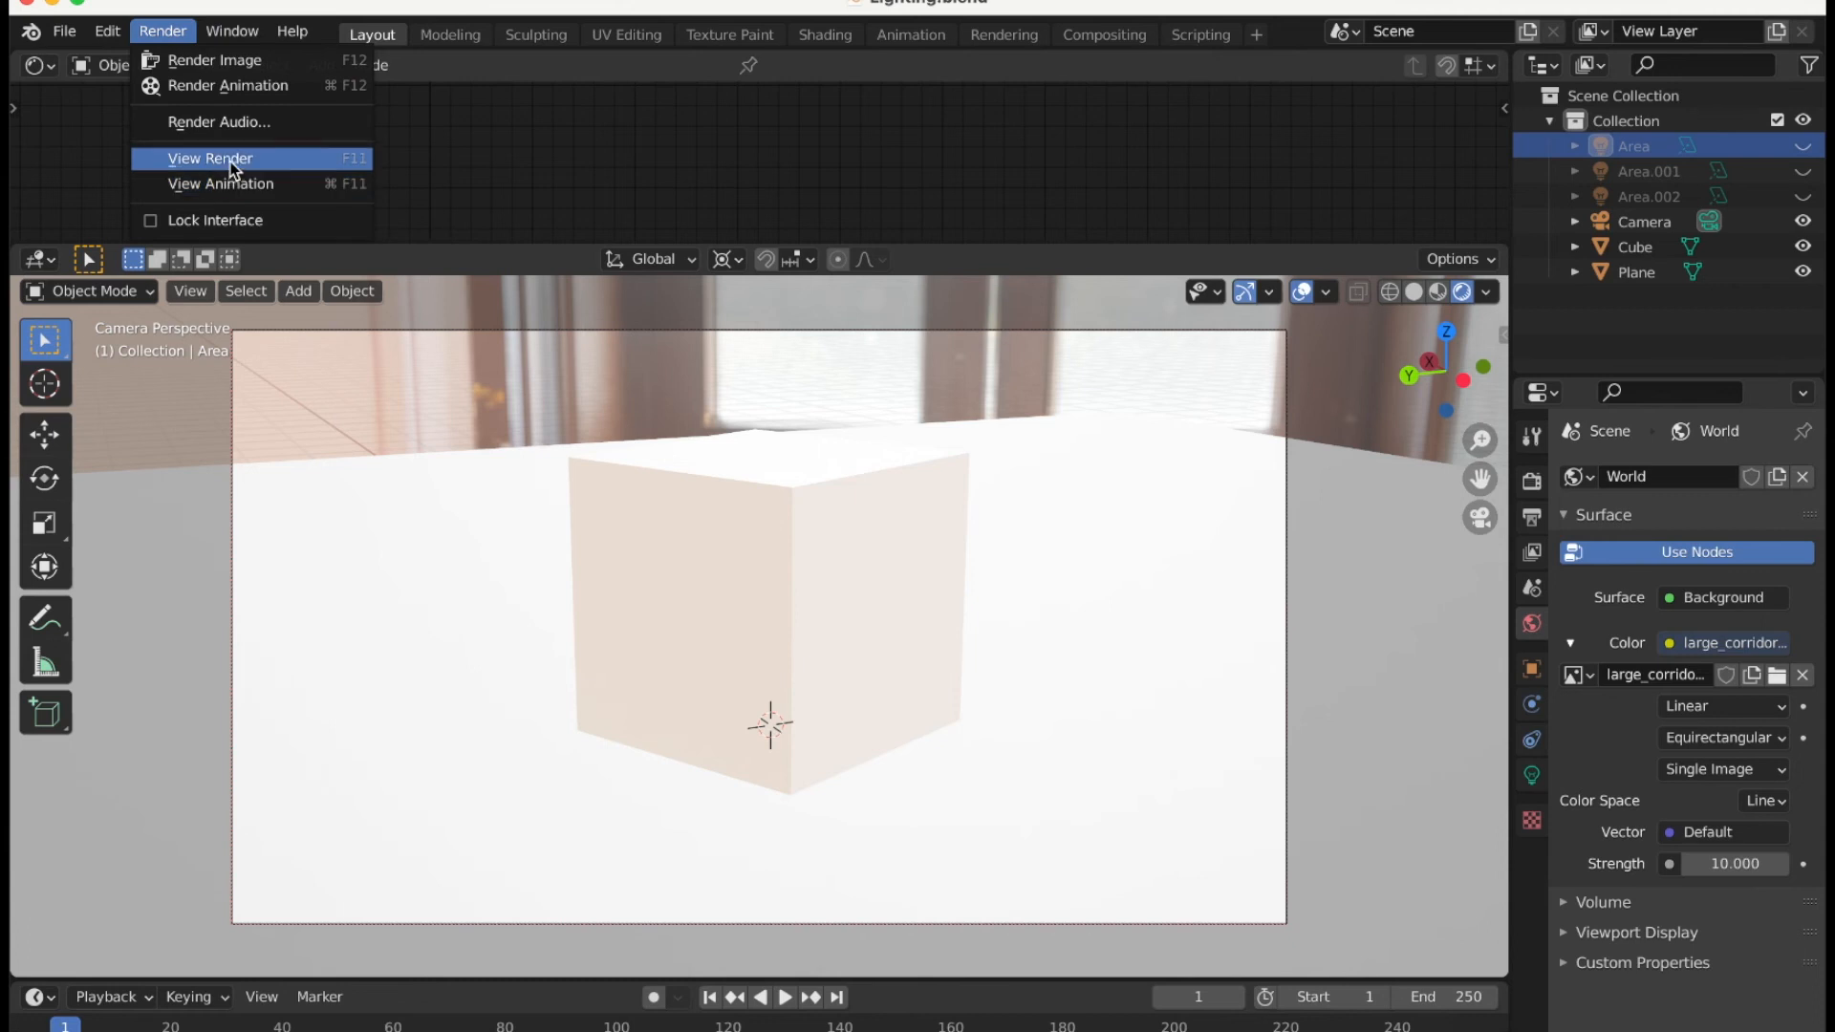
{"action": "left_click", "coordinate": [239, 60]}
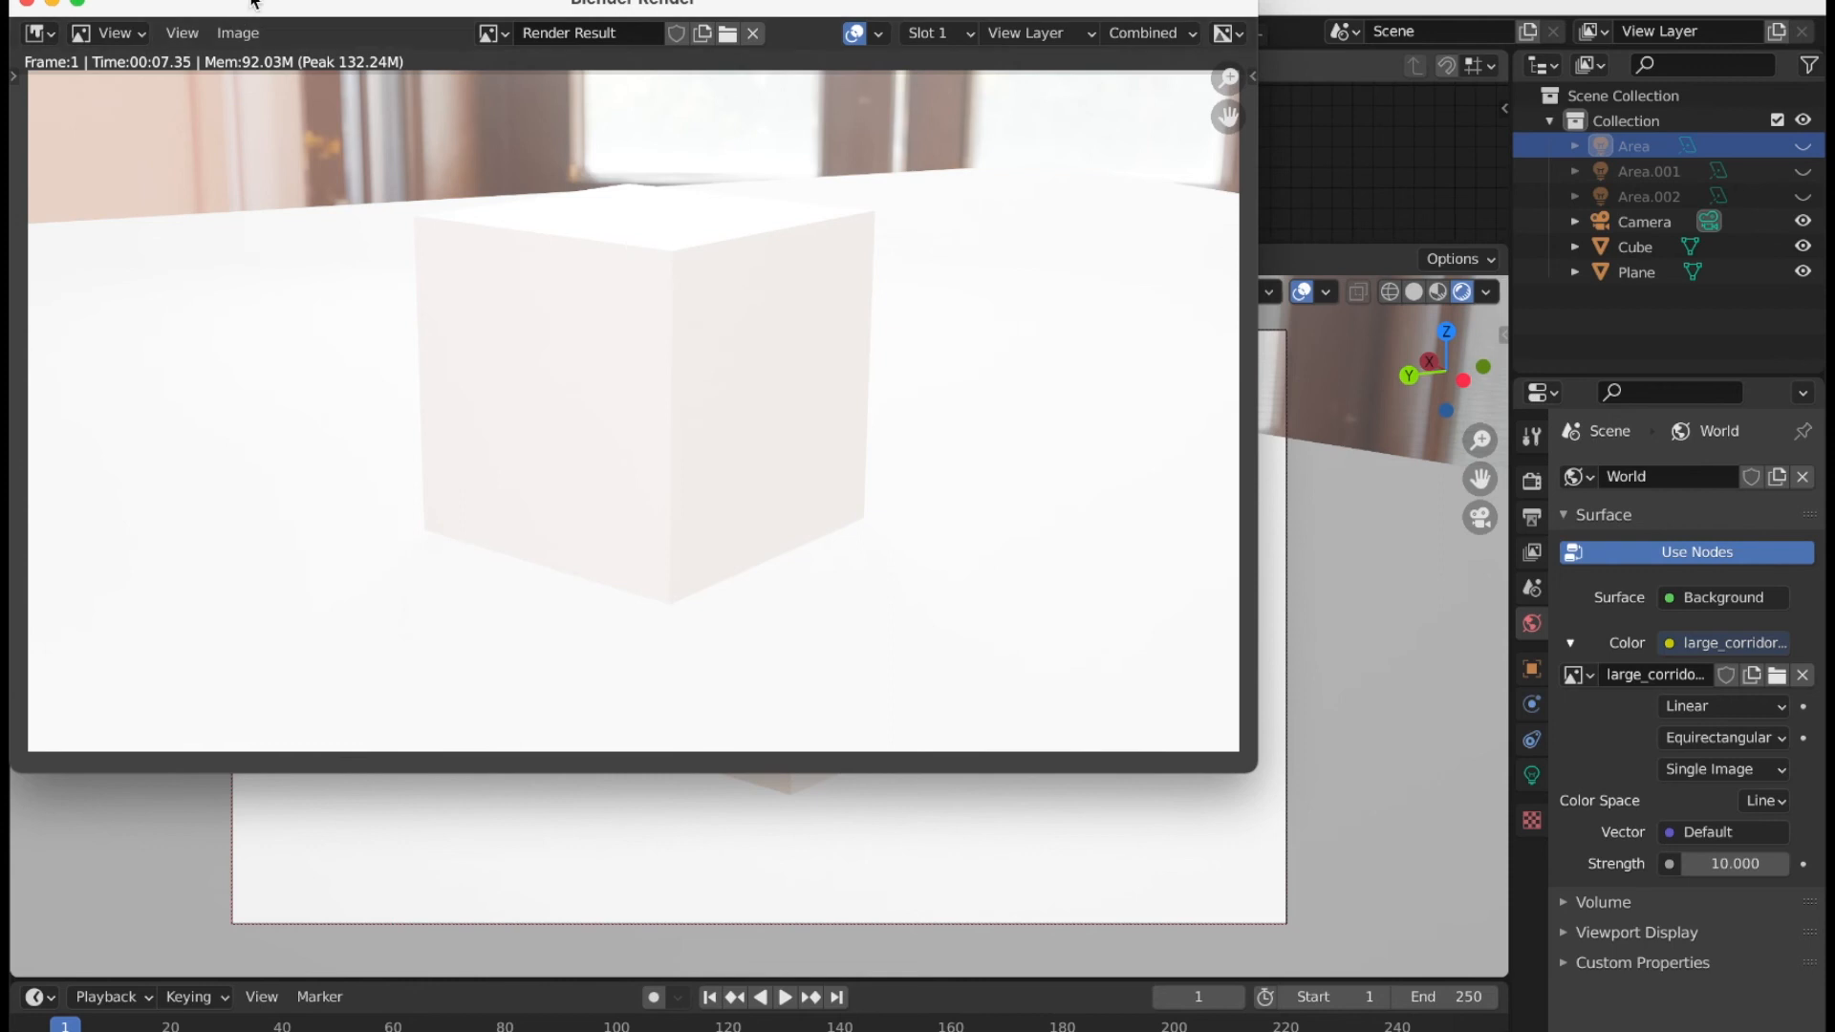
{"action": "left_click_drag", "start_coordinate": [257, 7], "coordinate": [413, 90]}
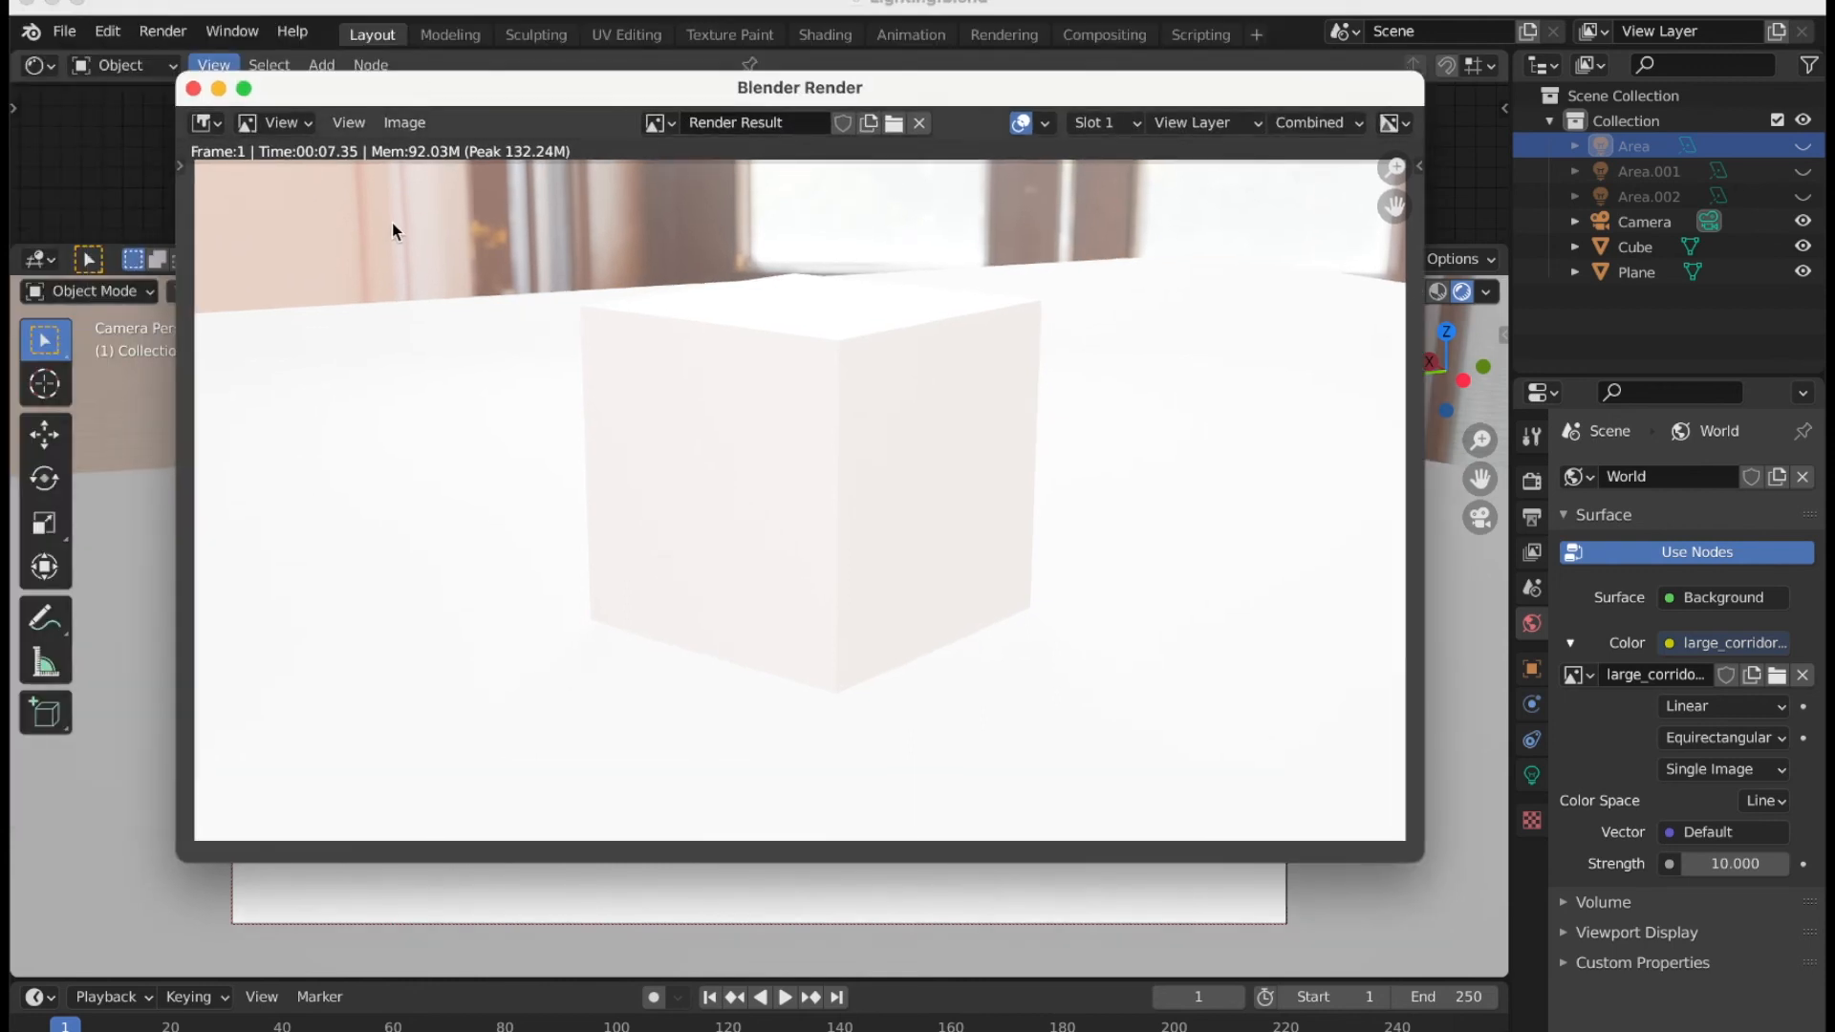
{"action": "left_click", "coordinate": [193, 89]}
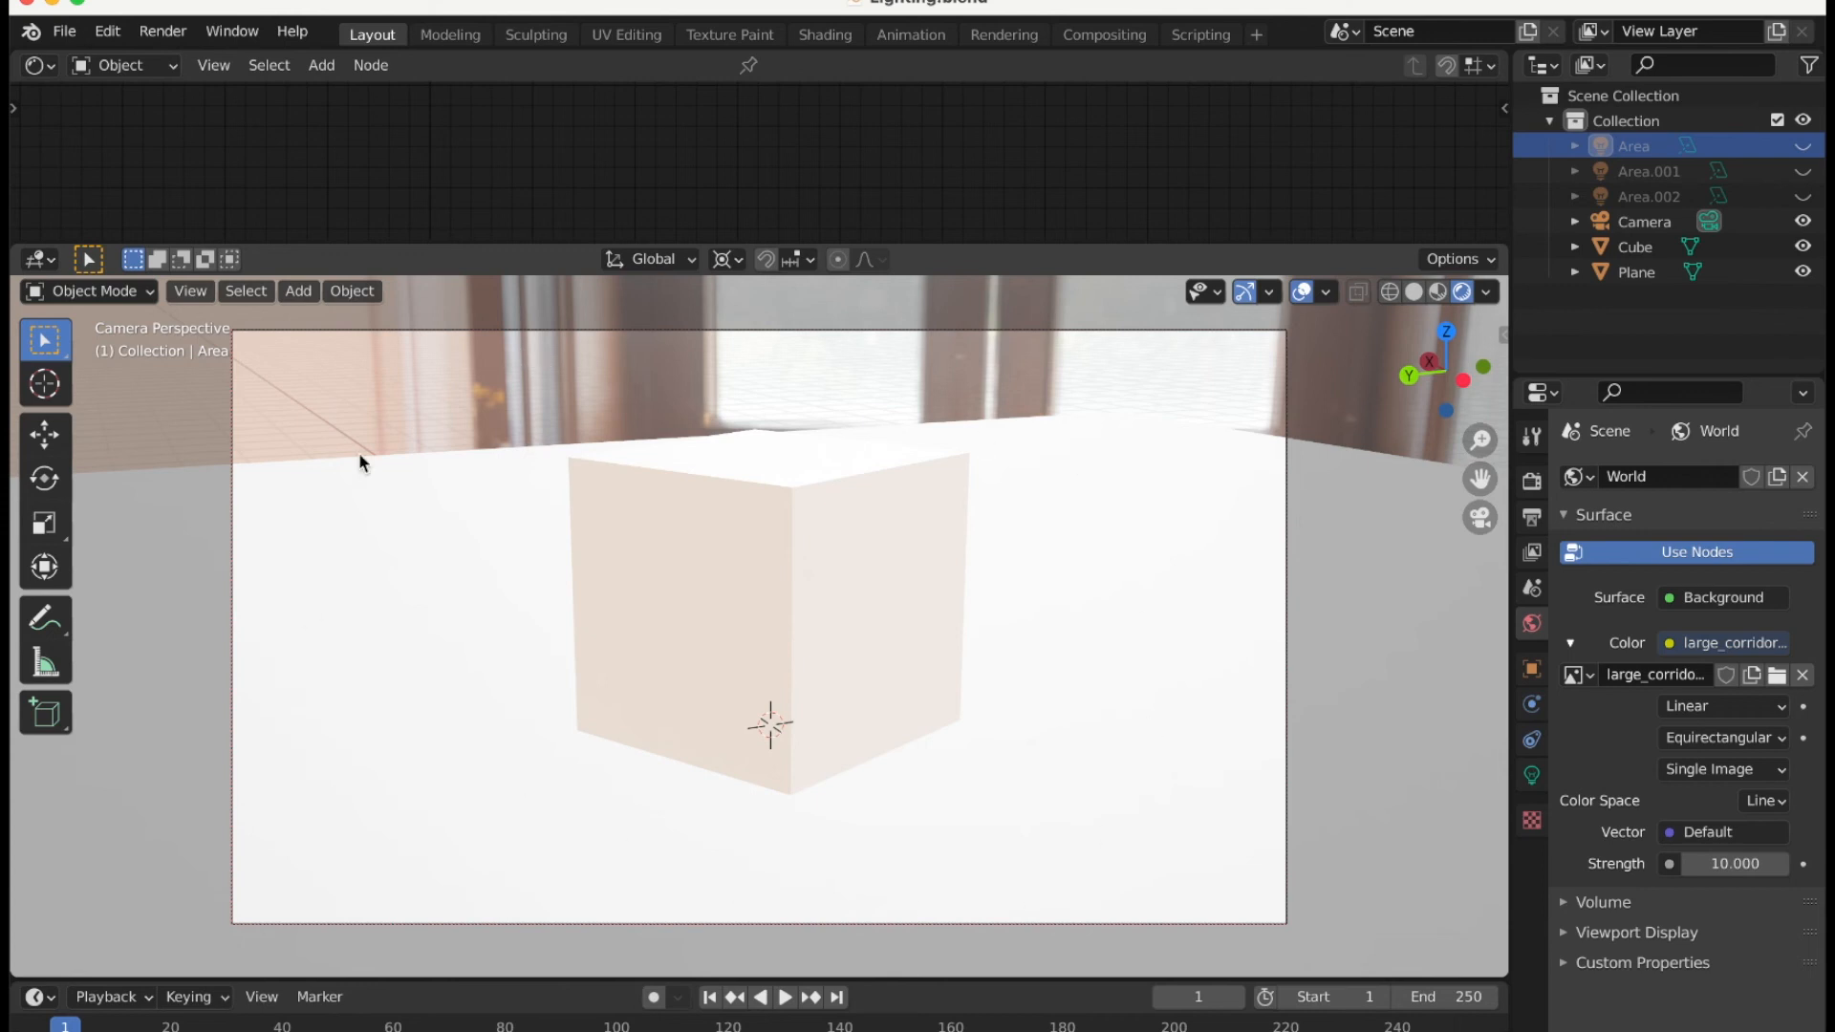
Move the cube along the global Y axis to the right edge of the camera frame, clearing the centre.
{"action": "left_click", "coordinate": [702, 558]}
{"action": "key", "text": "g"}
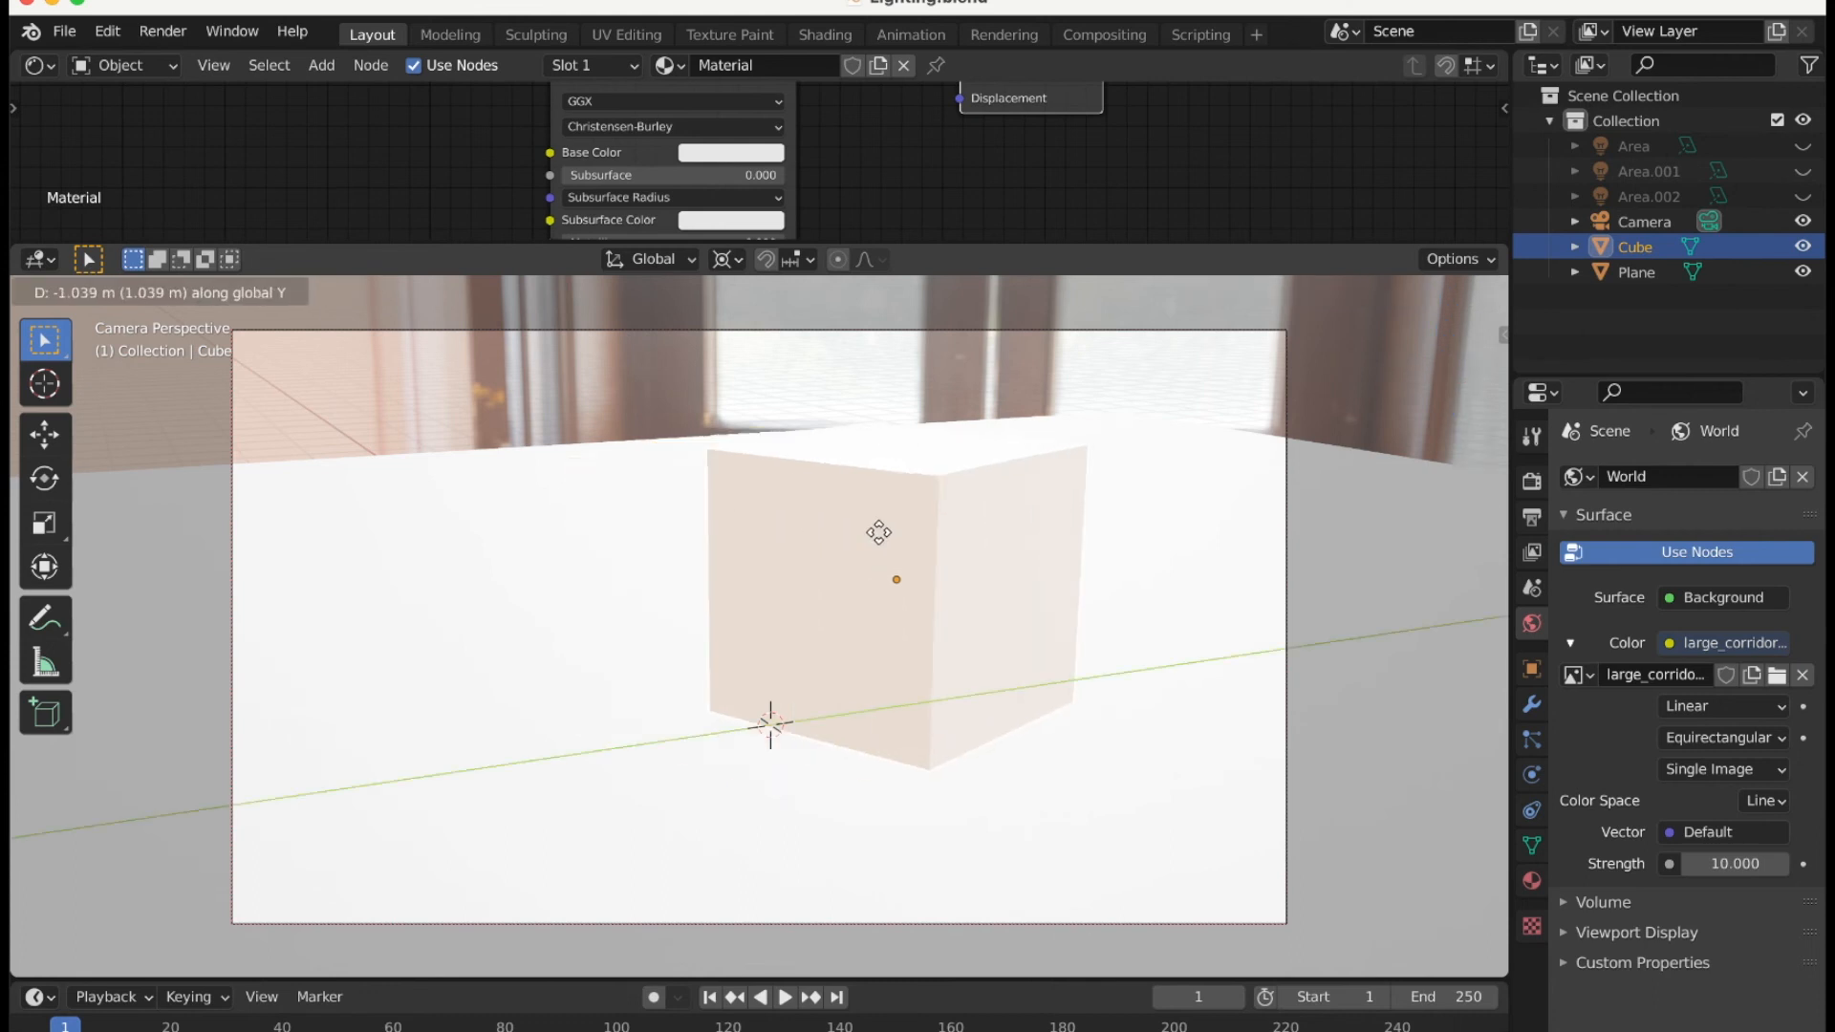
{"action": "left_click", "coordinate": [1147, 483]}
Add a UV sphere at the 3D cursor and raise it along Z until it sits fully above the plane.
{"action": "key", "text": "shift+a"}
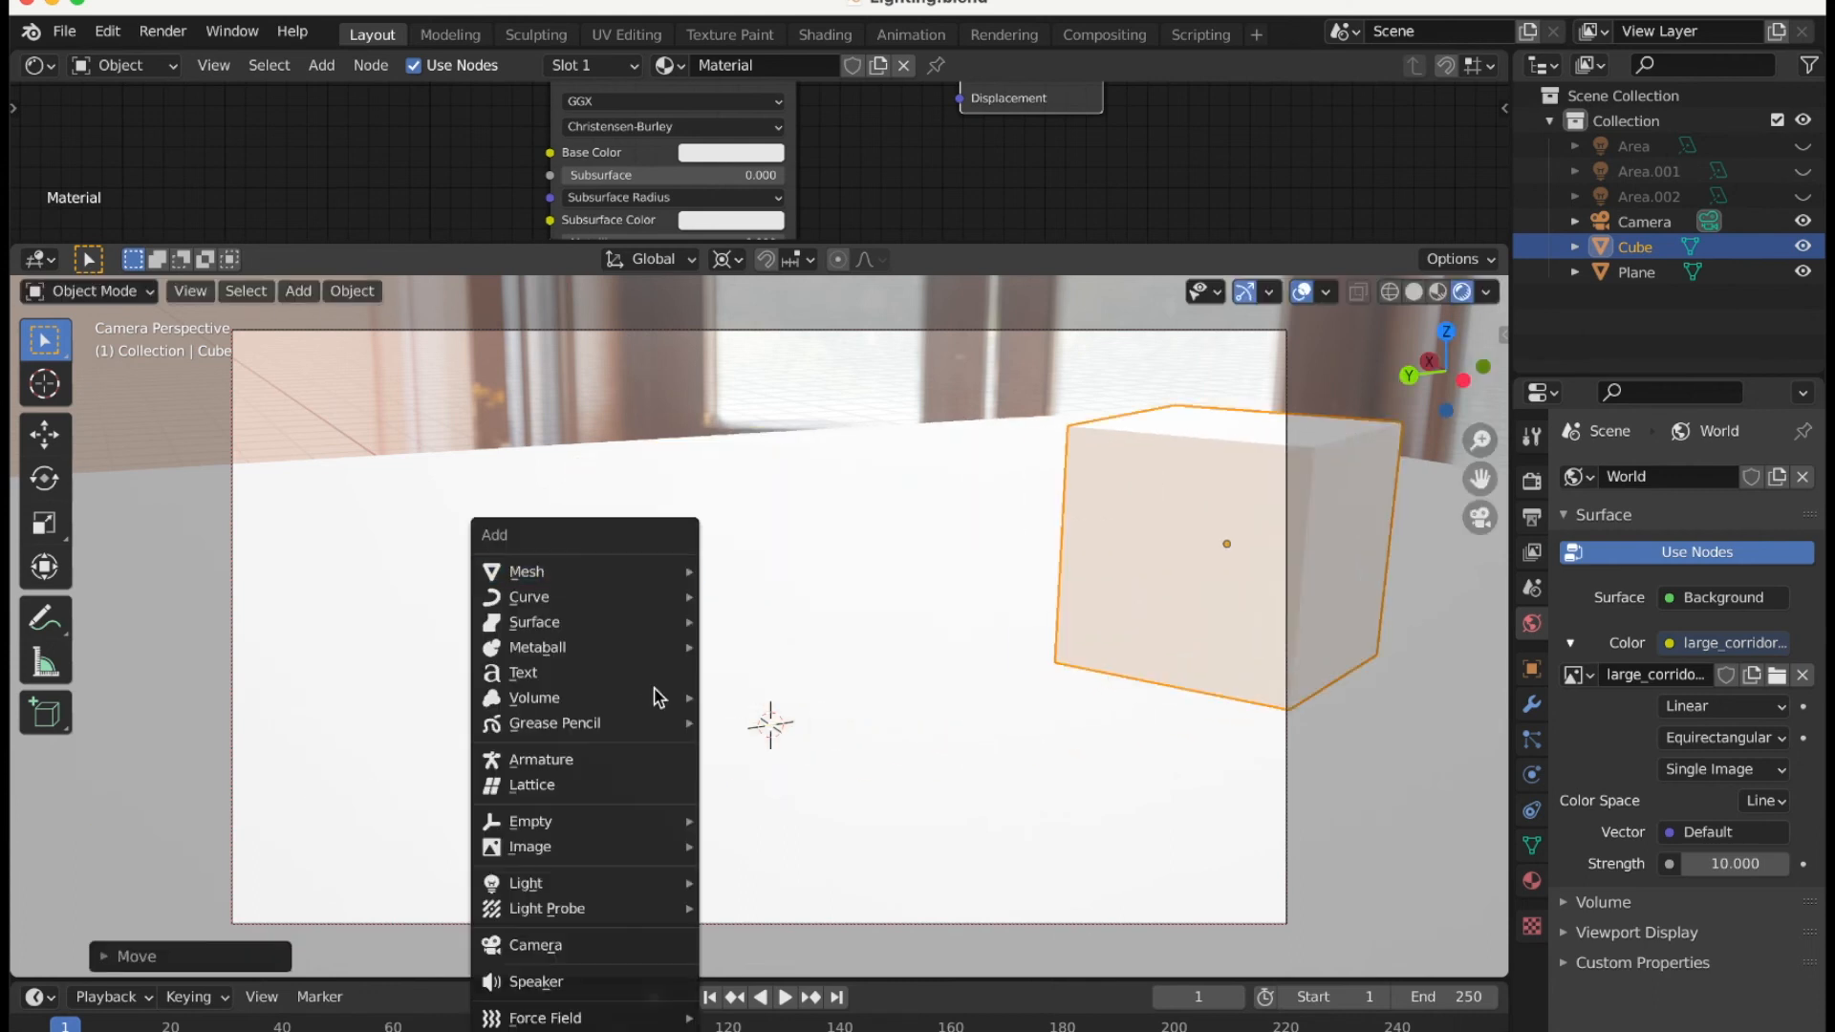
{"action": "mouse_move", "coordinate": [588, 578]}
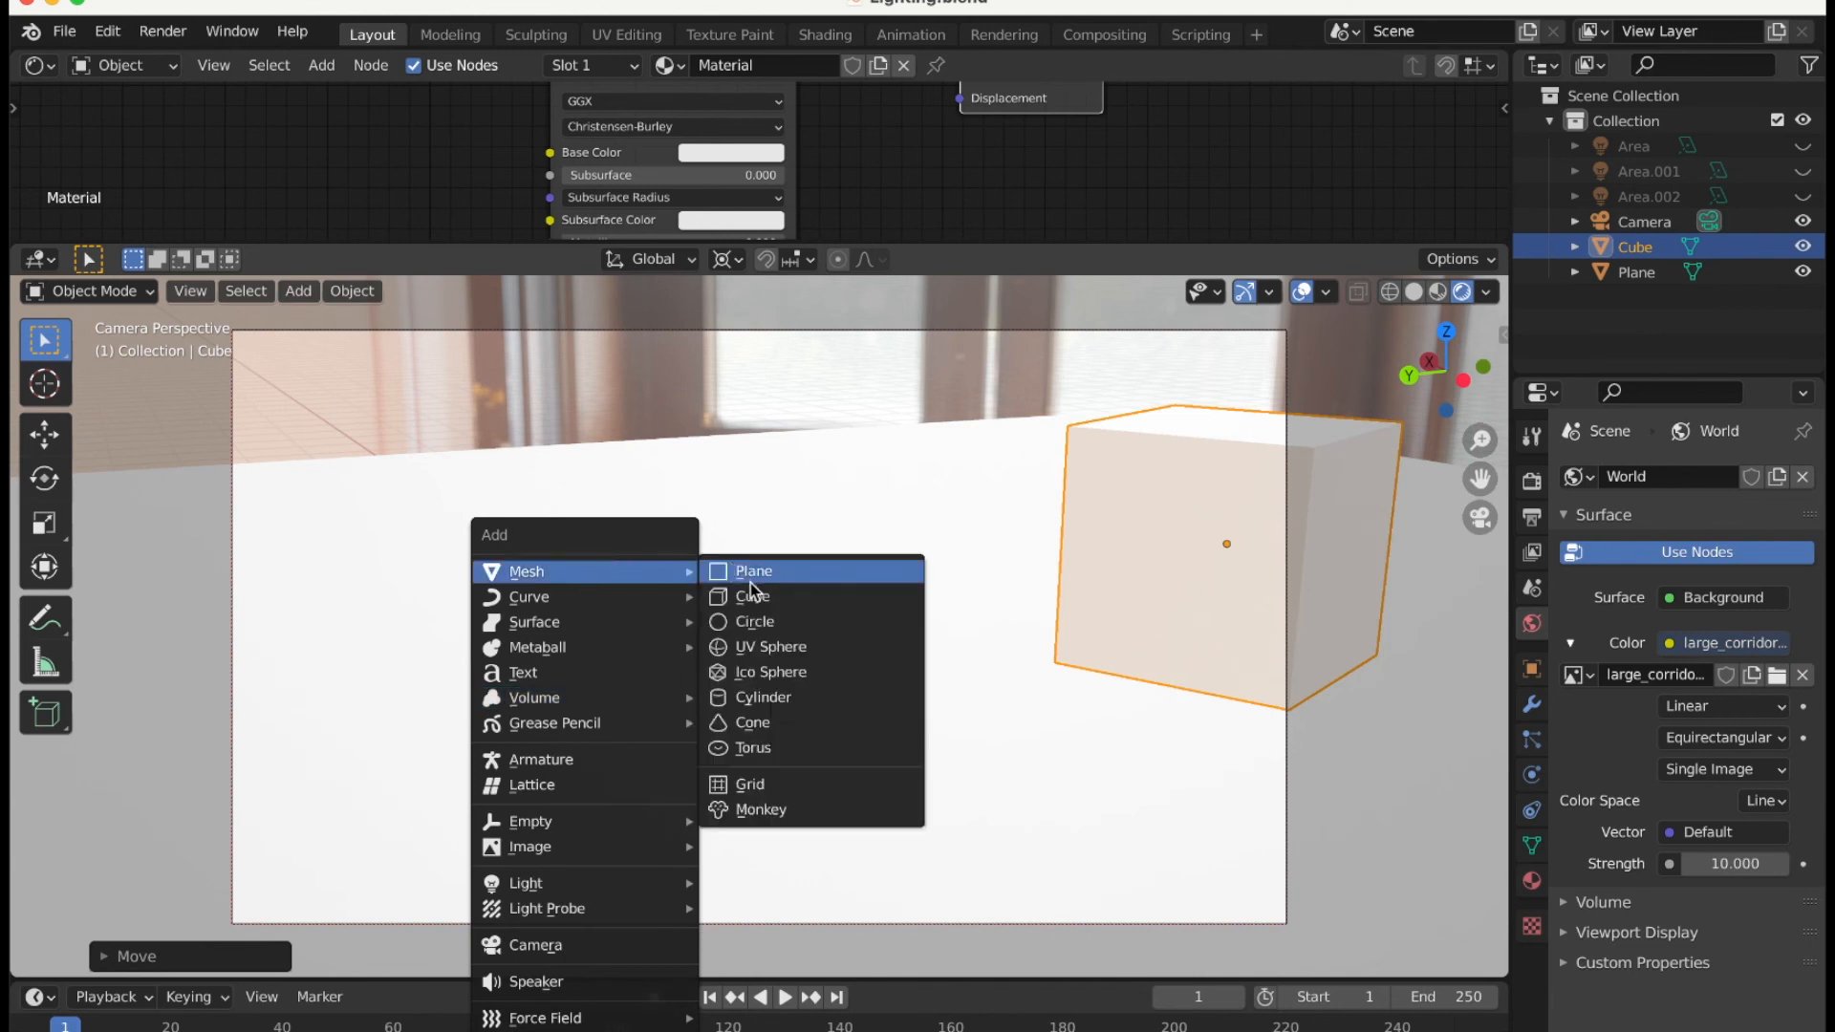
{"action": "left_click", "coordinate": [771, 647]}
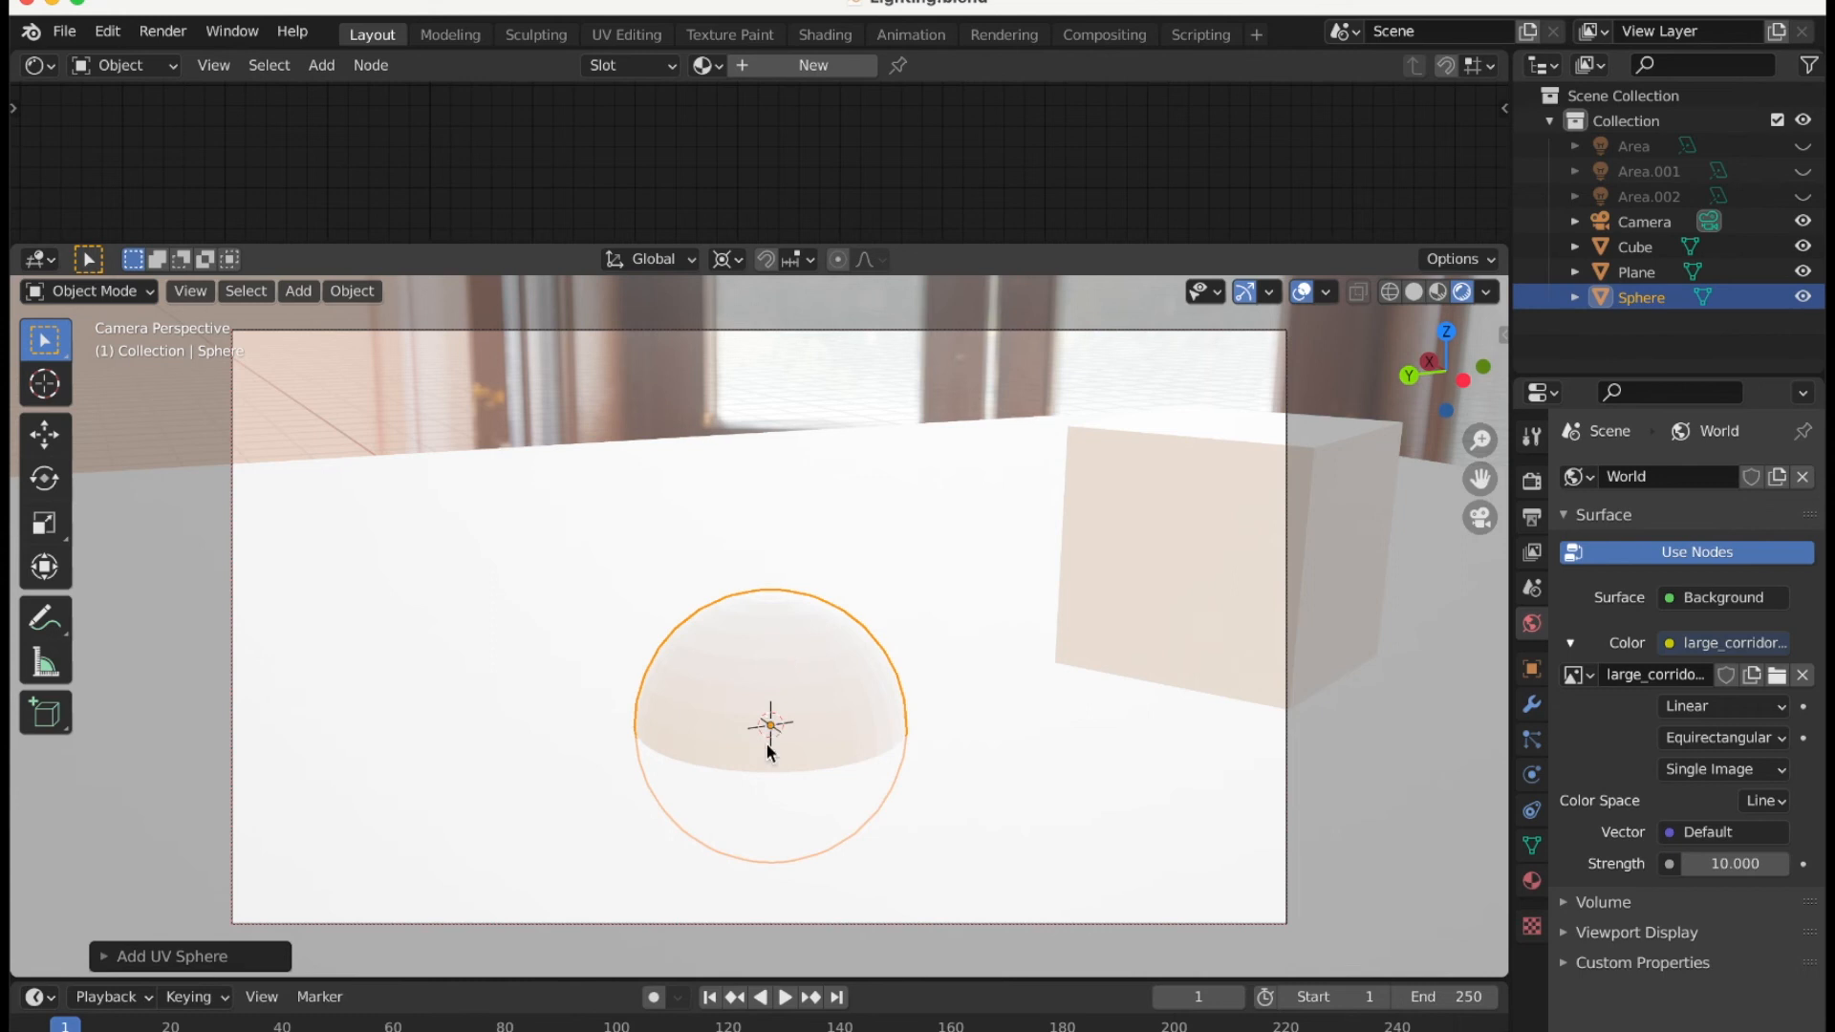
{"action": "key", "text": "g"}
{"action": "key", "text": "z"}
{"action": "left_click", "coordinate": [771, 545]}
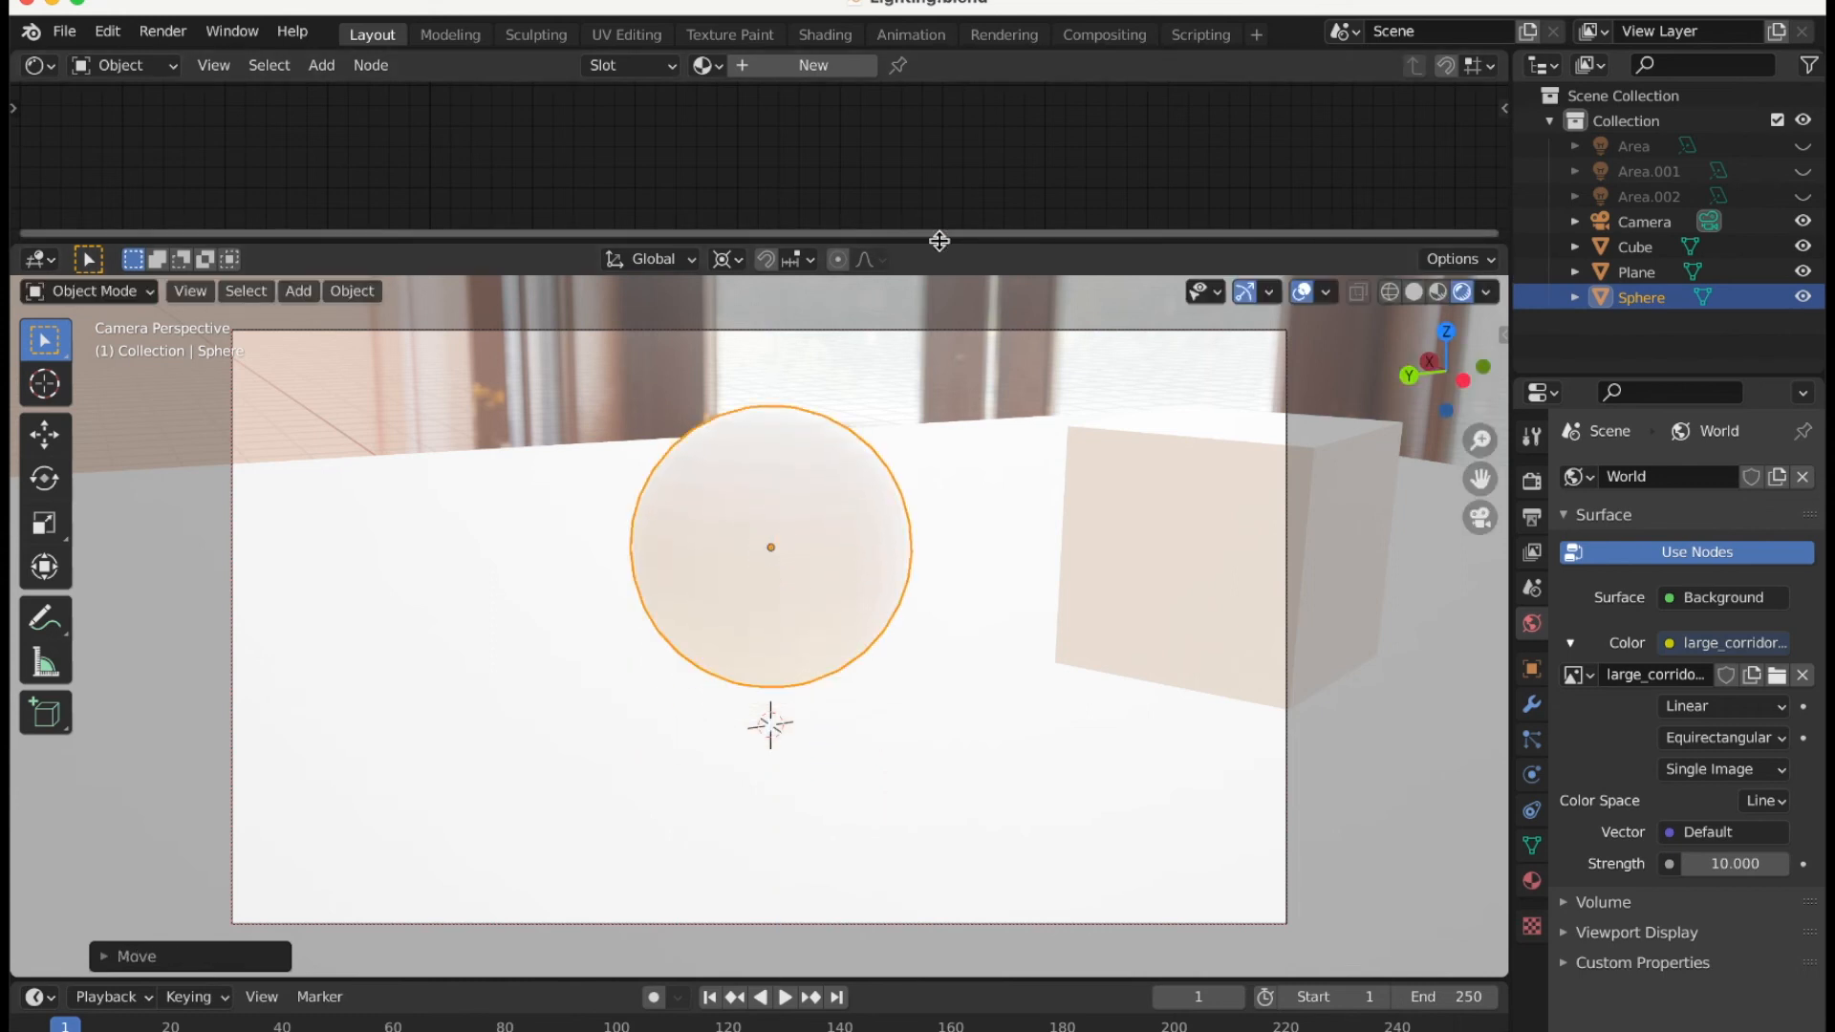
Enlarge the shader editor and give the sphere a new material with Metallic 1.000 and Roughness 0.170.
{"action": "left_click_drag", "start_coordinate": [930, 375], "coordinate": [917, 490]}
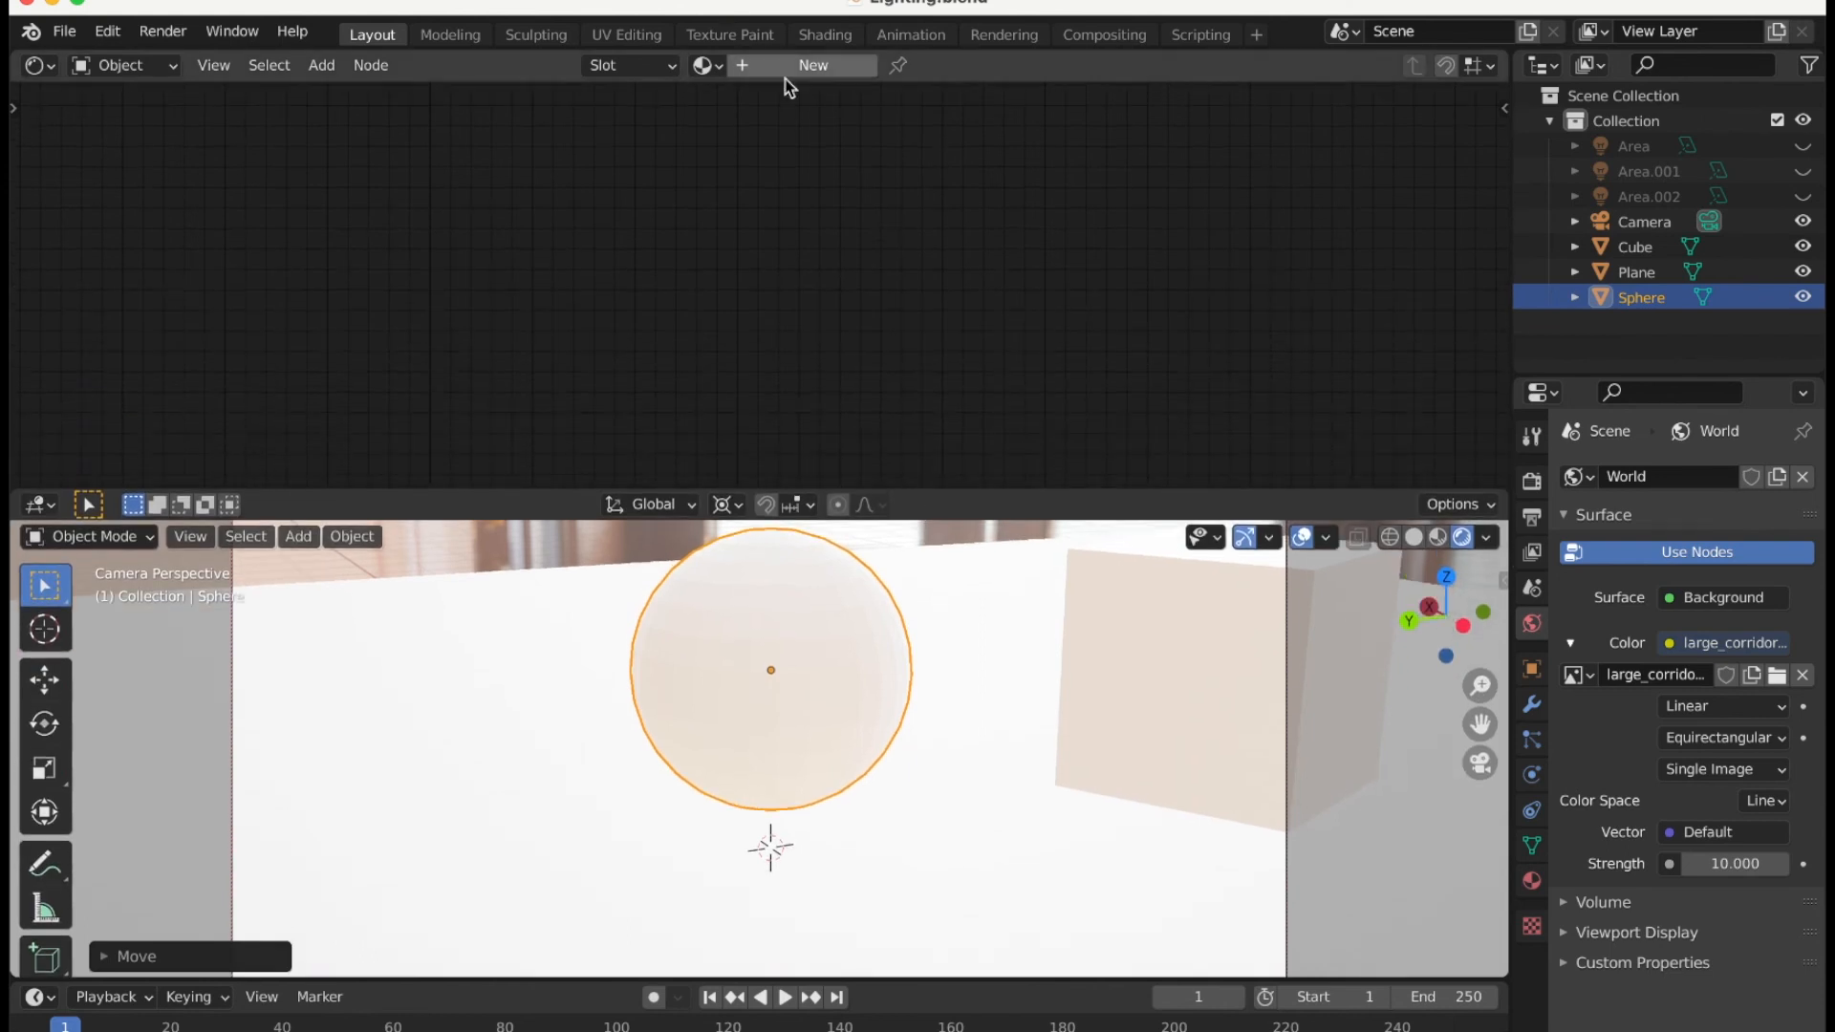
{"action": "left_click", "coordinate": [813, 67]}
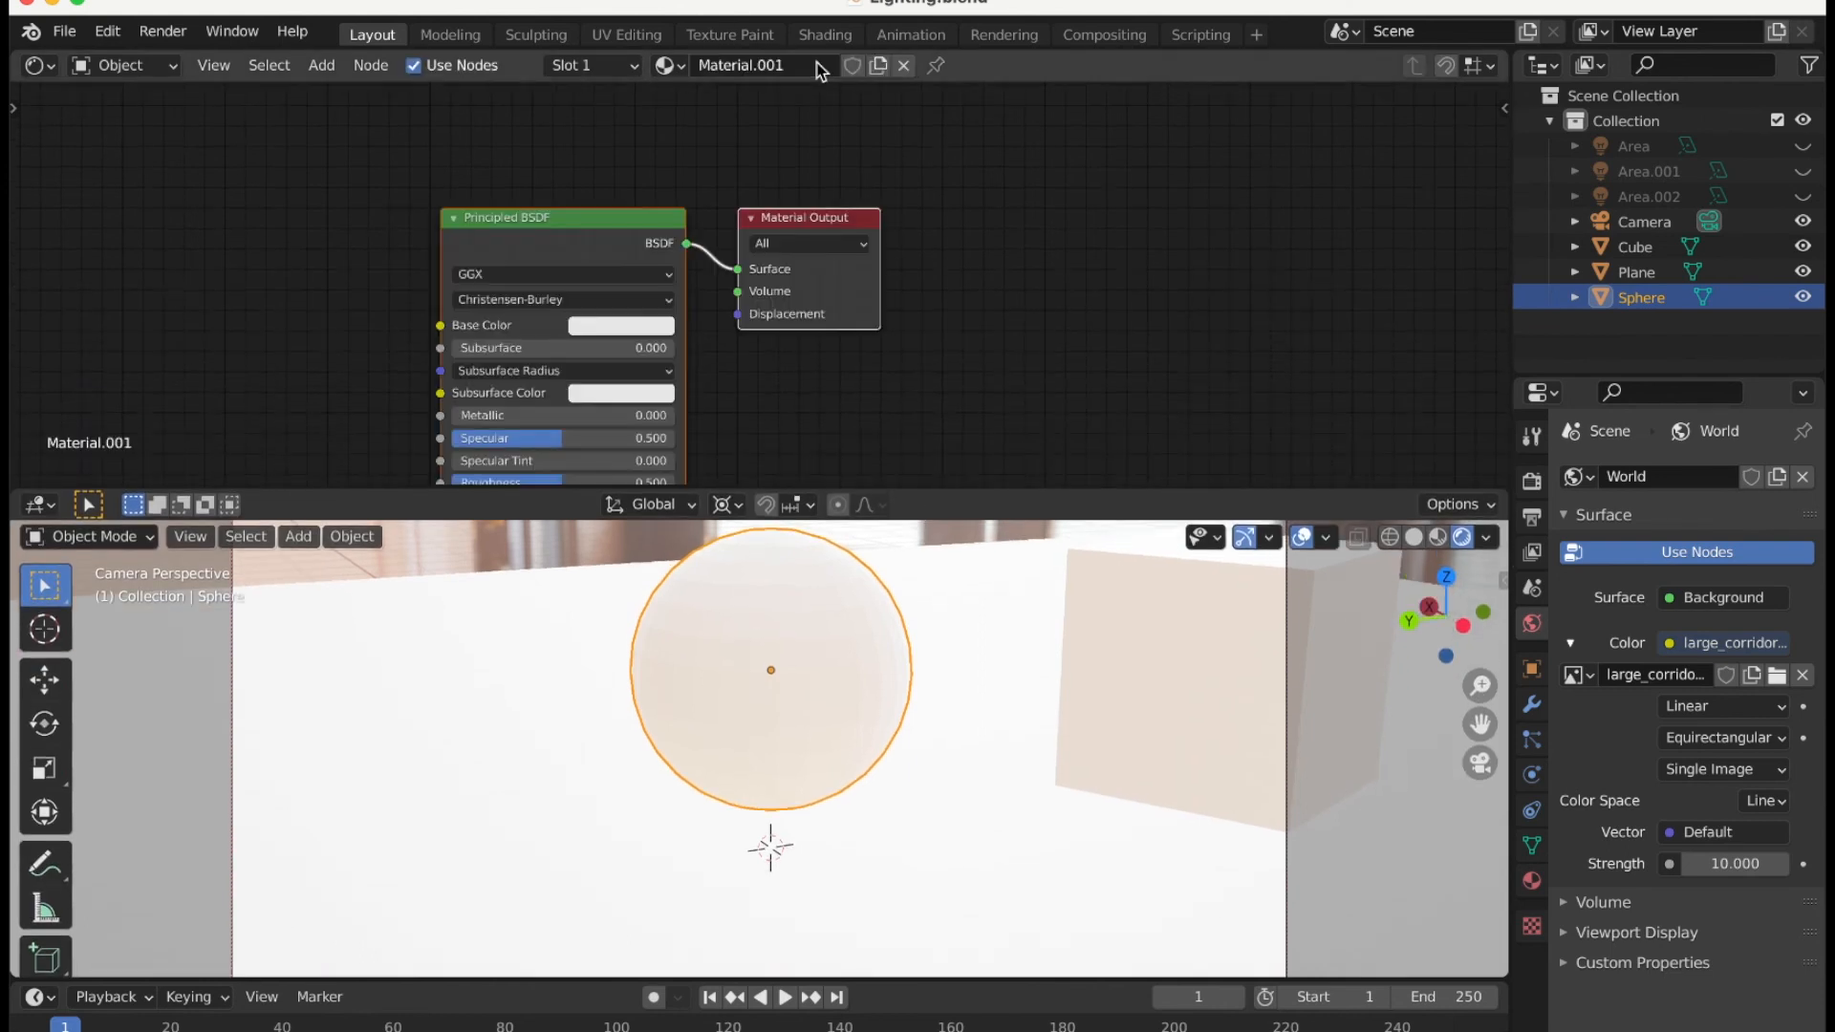
{"action": "scroll", "coordinate": [381, 314], "scroll_direction": "down", "scroll_amount": 5}
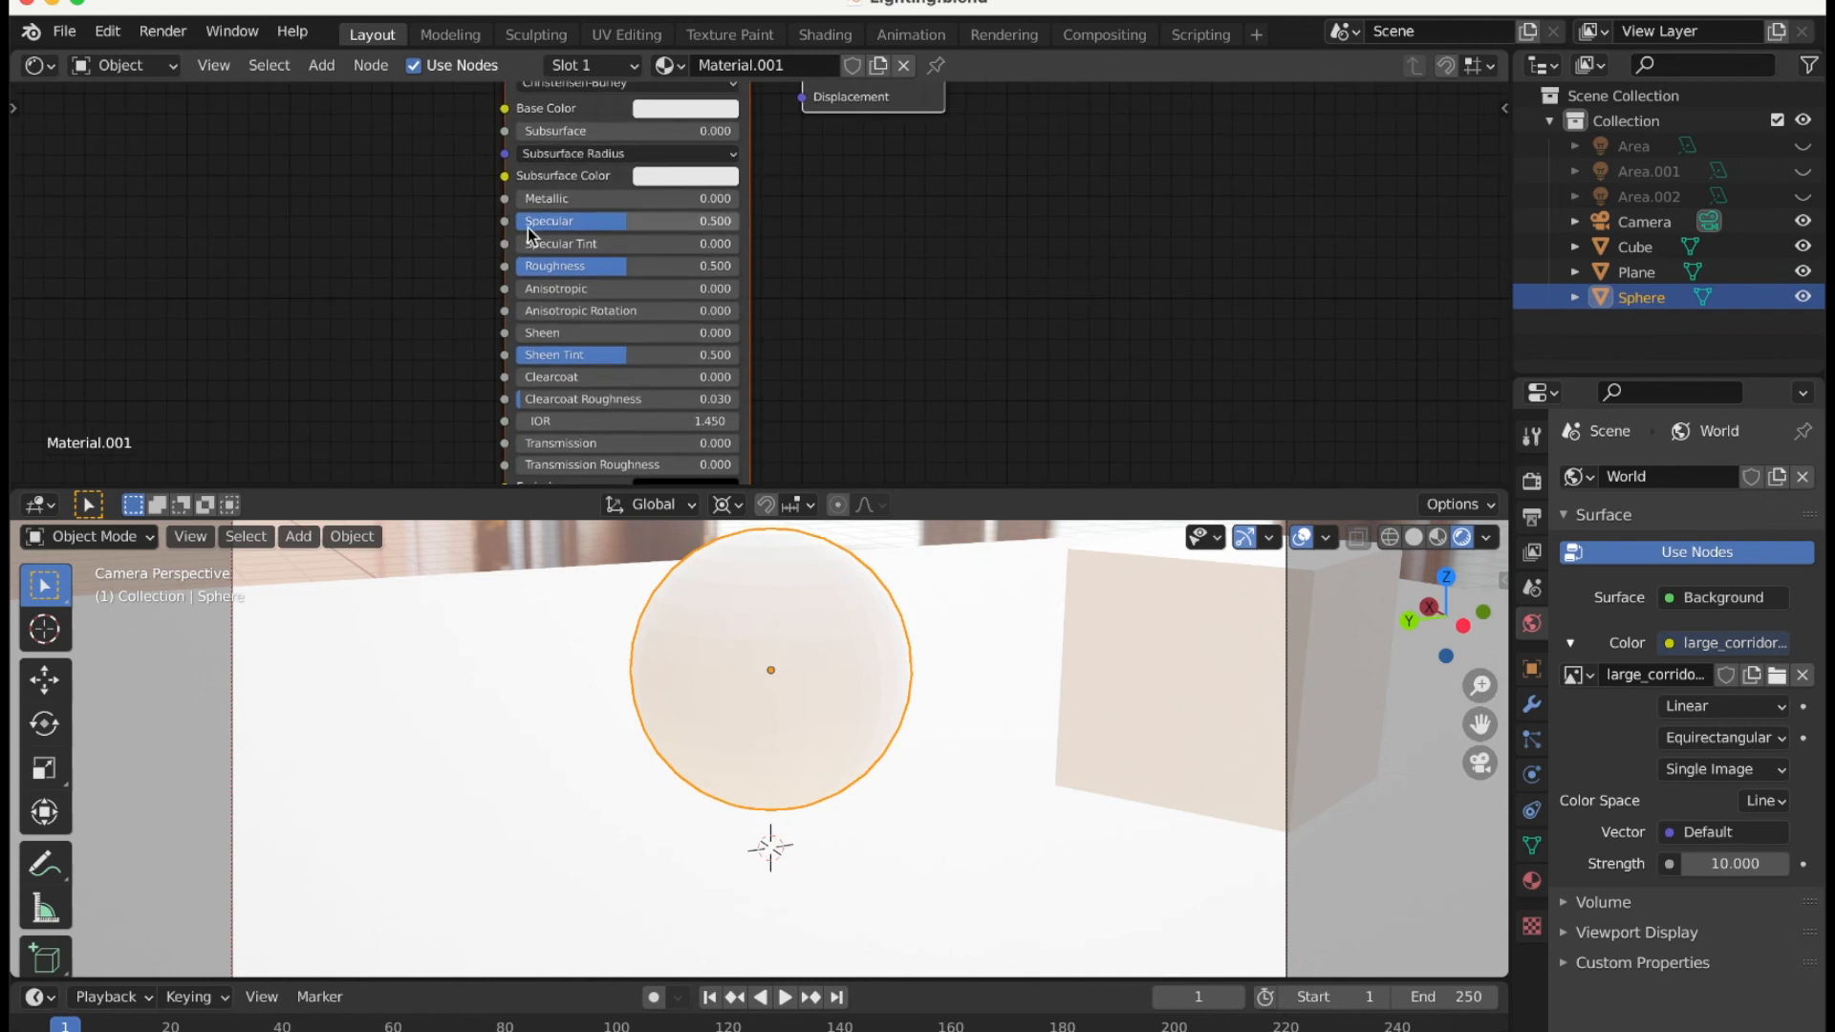
{"action": "left_click_drag", "start_coordinate": [531, 198], "coordinate": [924, 198]}
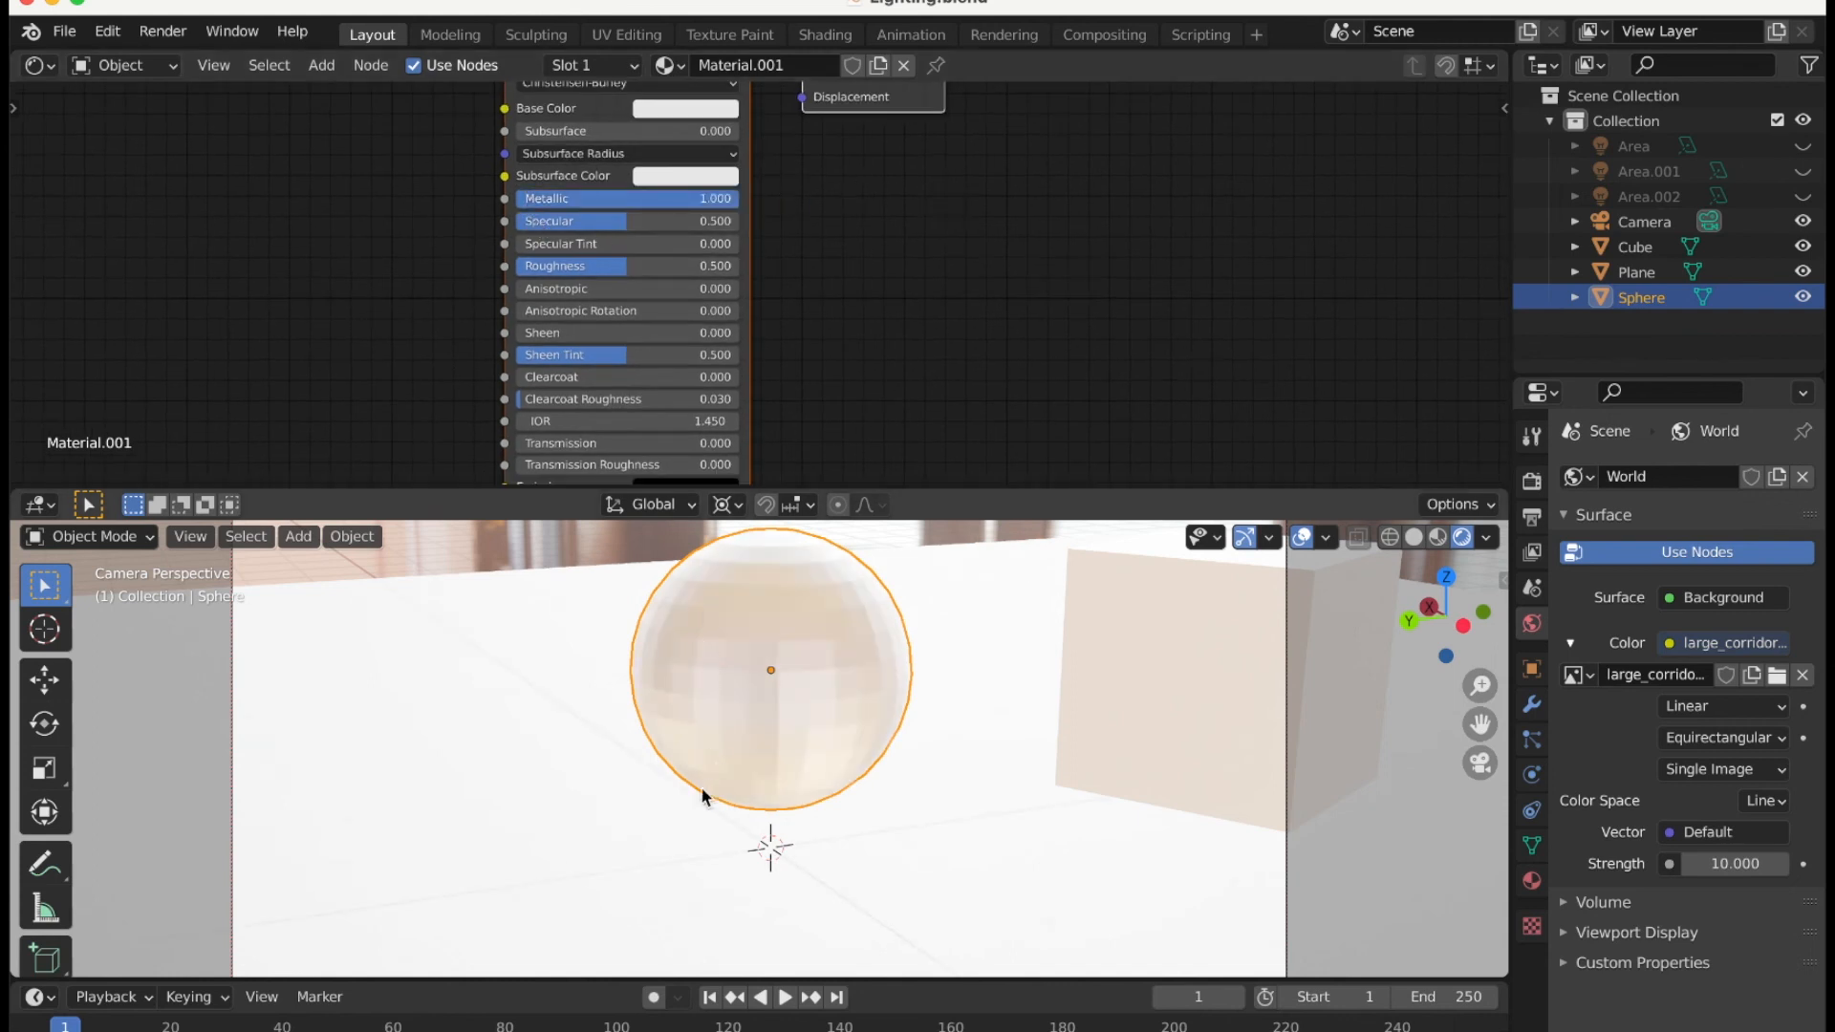
{"action": "scroll", "coordinate": [702, 788], "scroll_direction": "up", "scroll_amount": 3, "text": "shift"}
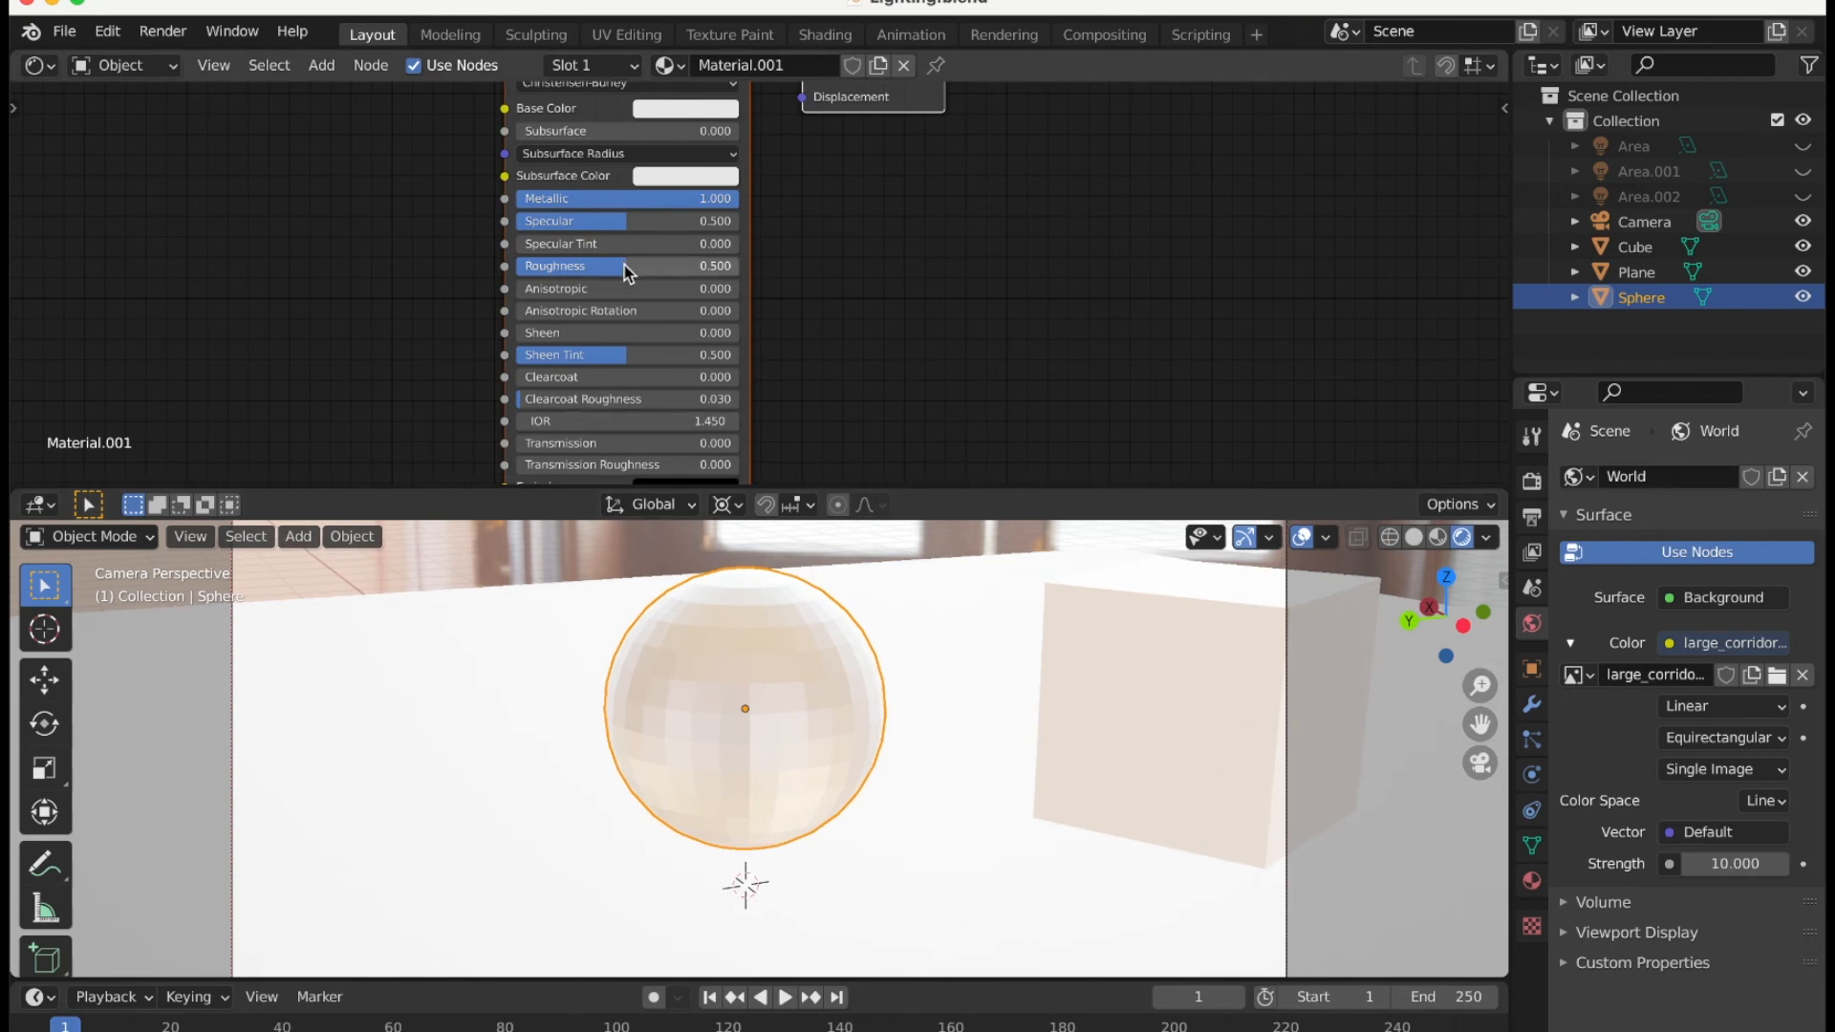
{"action": "left_click_drag", "start_coordinate": [626, 269], "coordinate": [540, 273]}
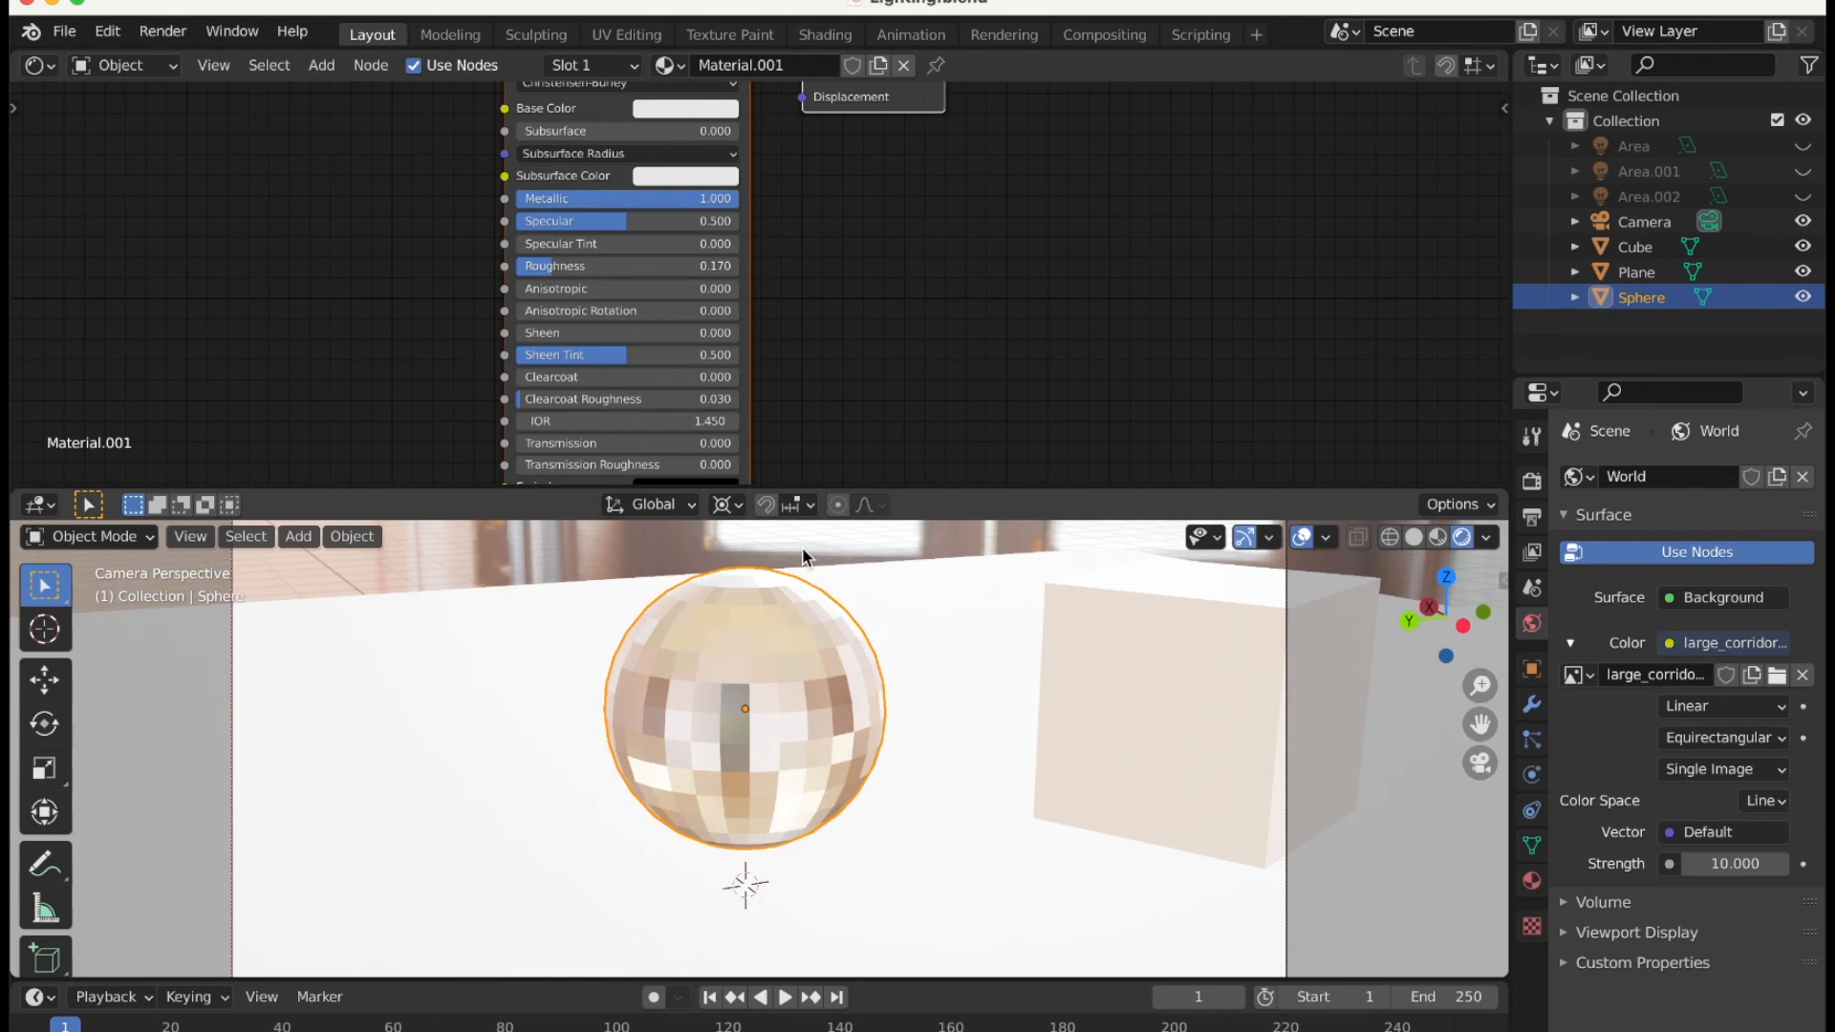
Shade the sphere smooth and inspect the HDRI reflections on it from several angles.
{"action": "right_click", "coordinate": [761, 662]}
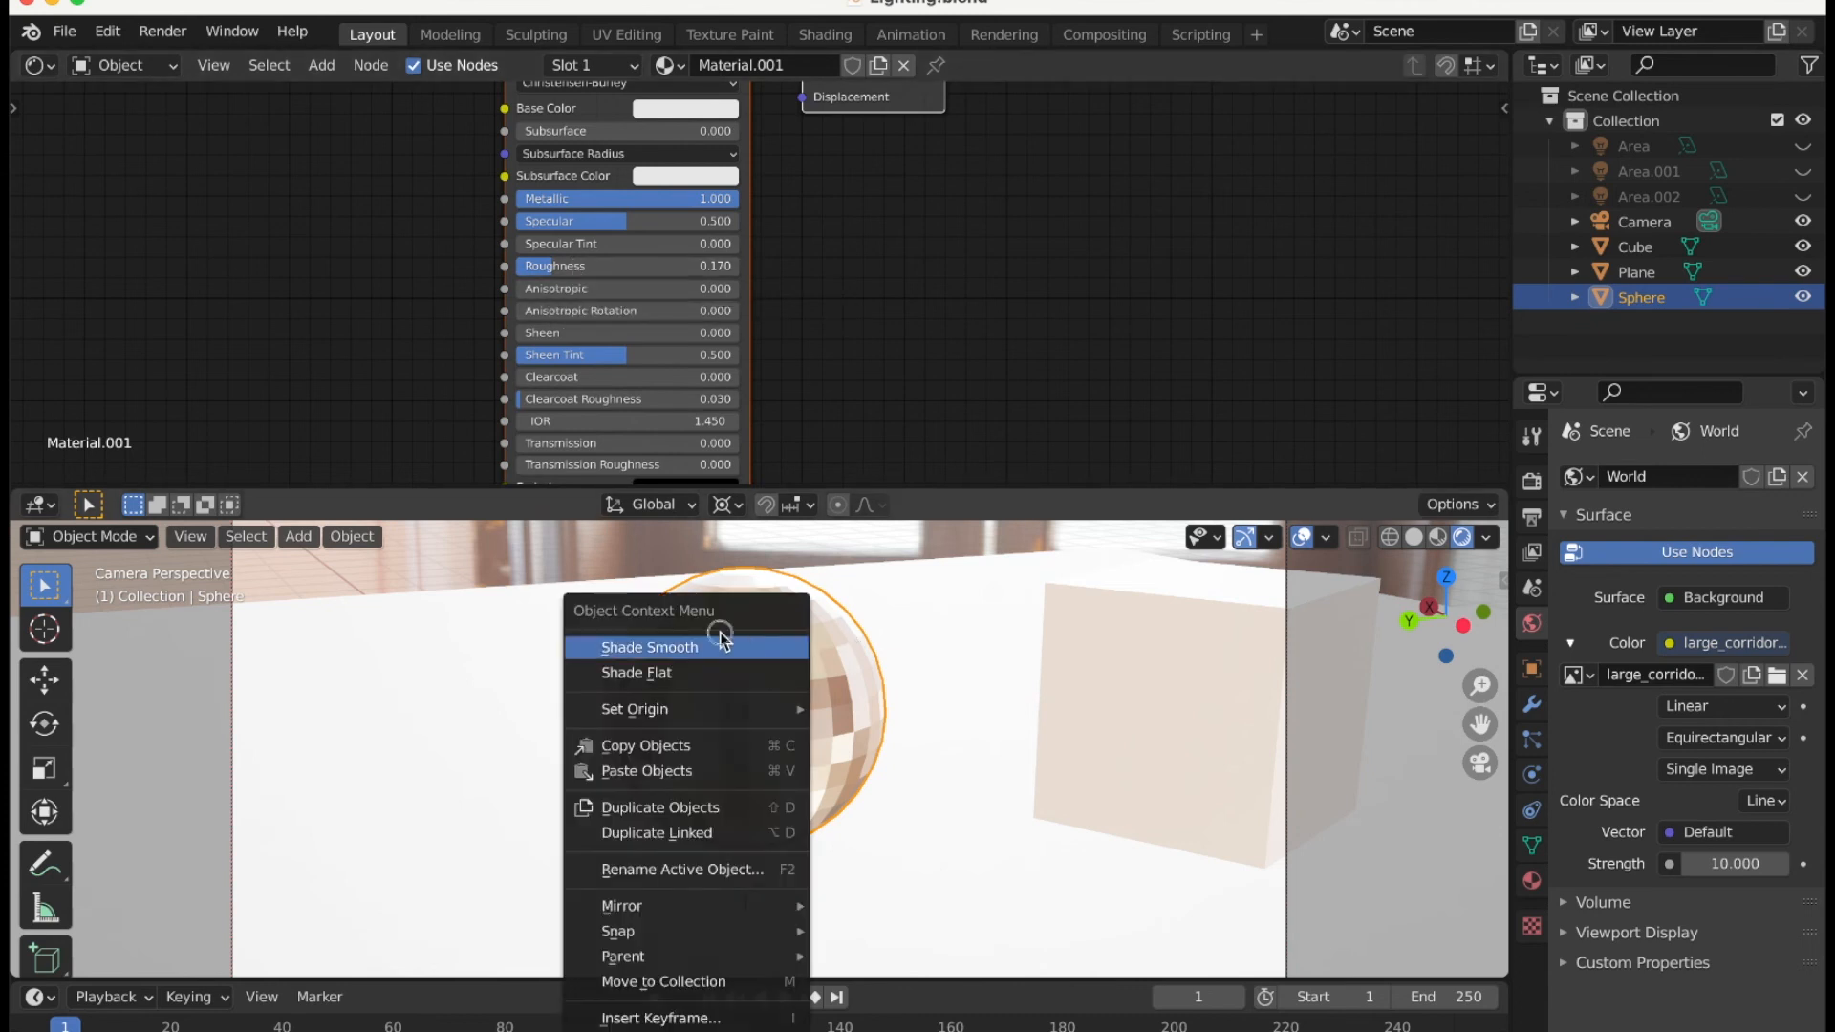
{"action": "left_click", "coordinate": [724, 642]}
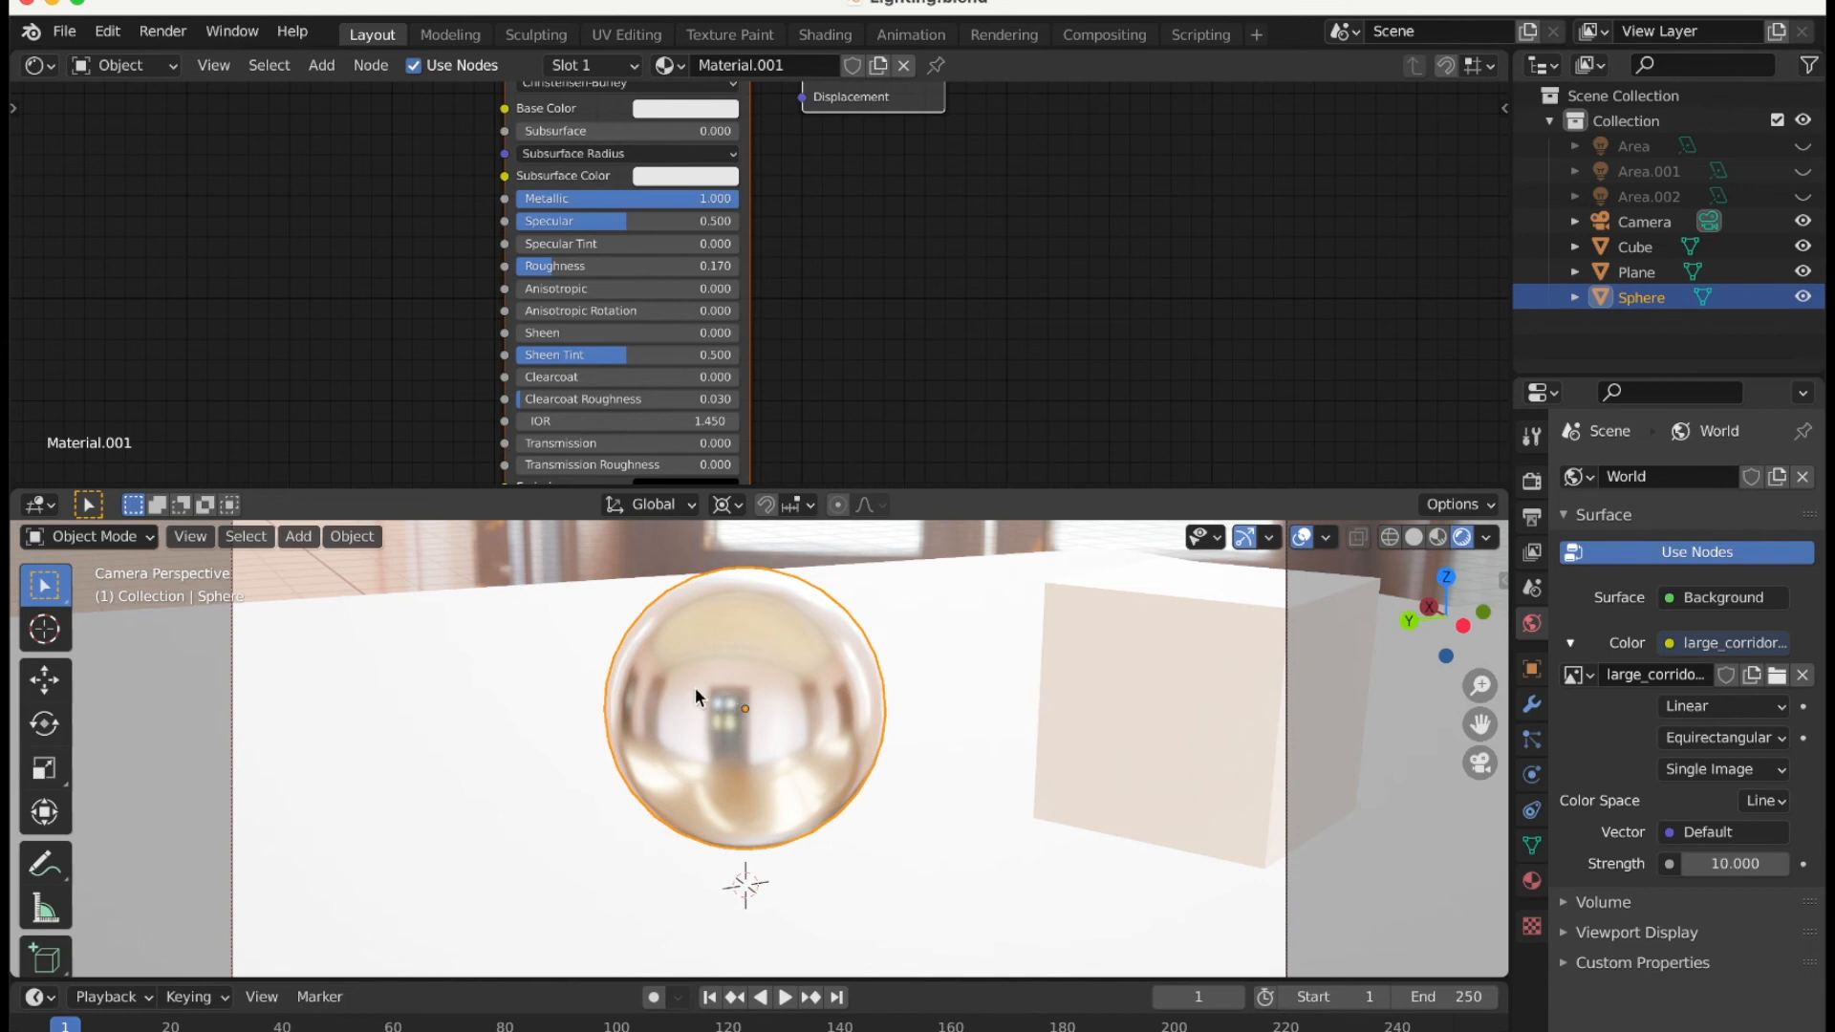
{"action": "scroll", "coordinate": [696, 687], "scroll_direction": "up", "scroll_amount": 4}
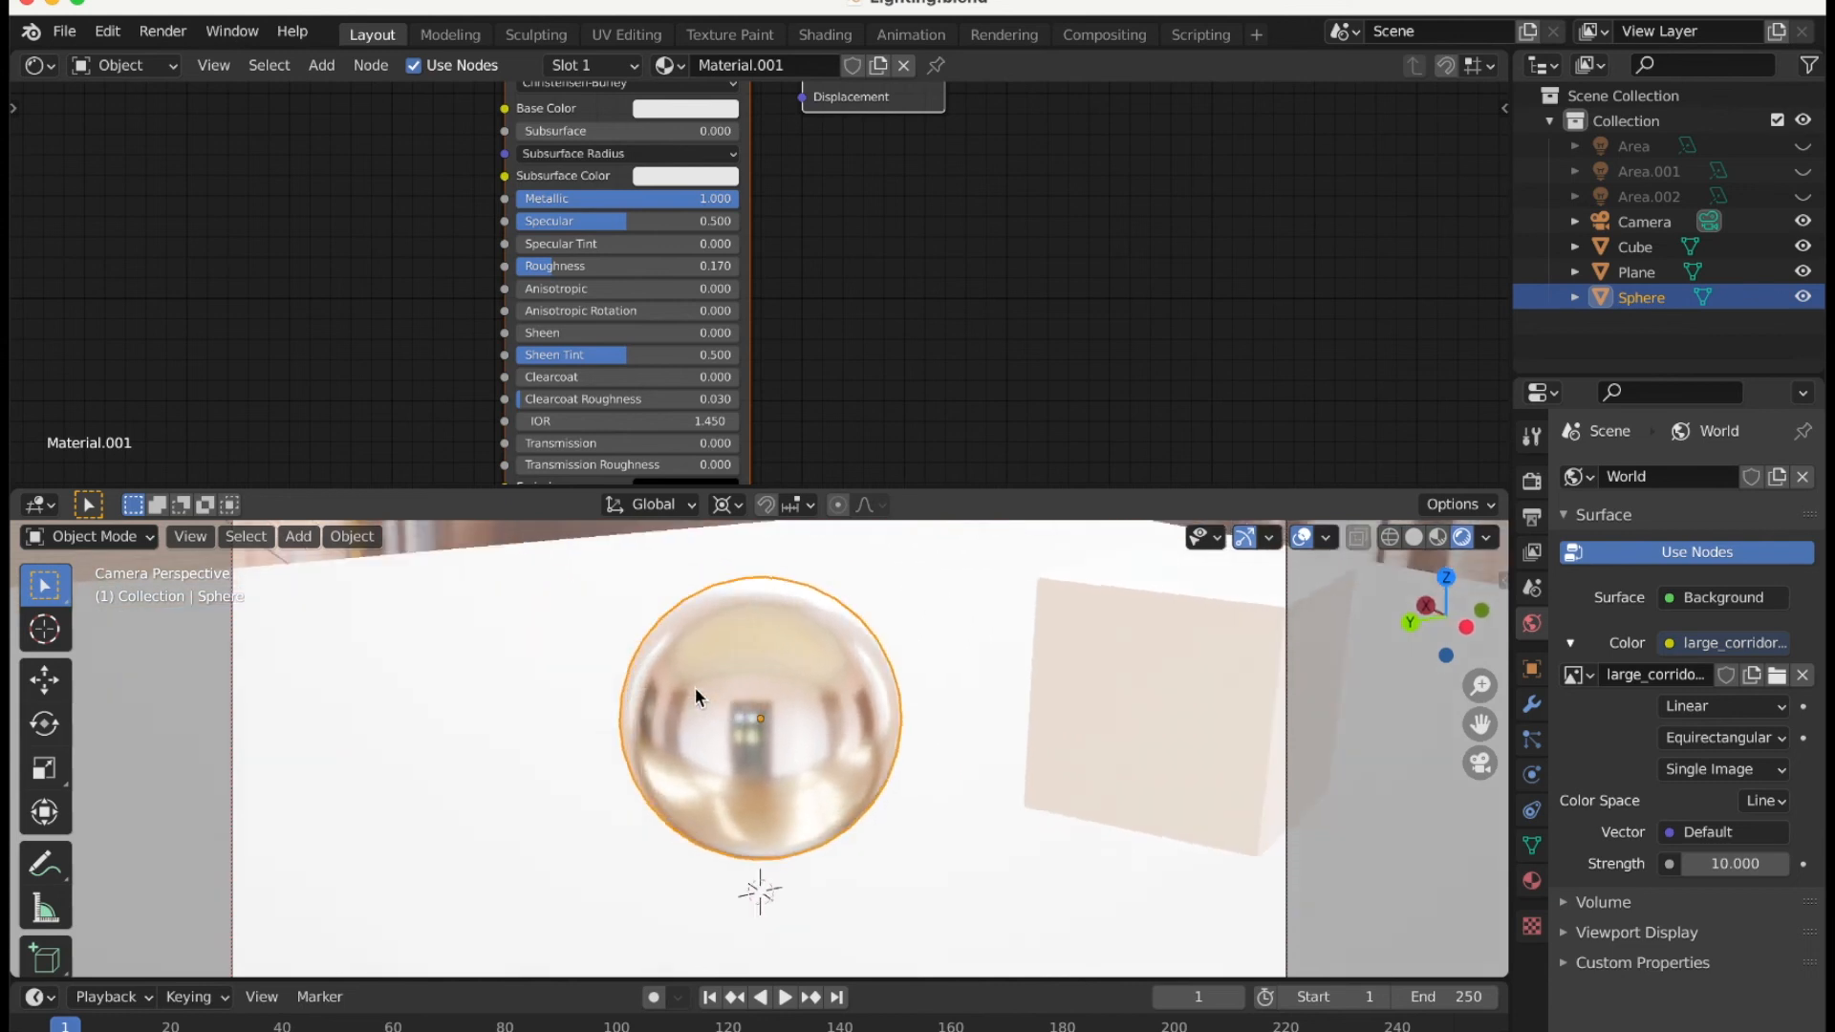
{"action": "scroll", "coordinate": [696, 686], "scroll_direction": "right", "scroll_amount": 10}
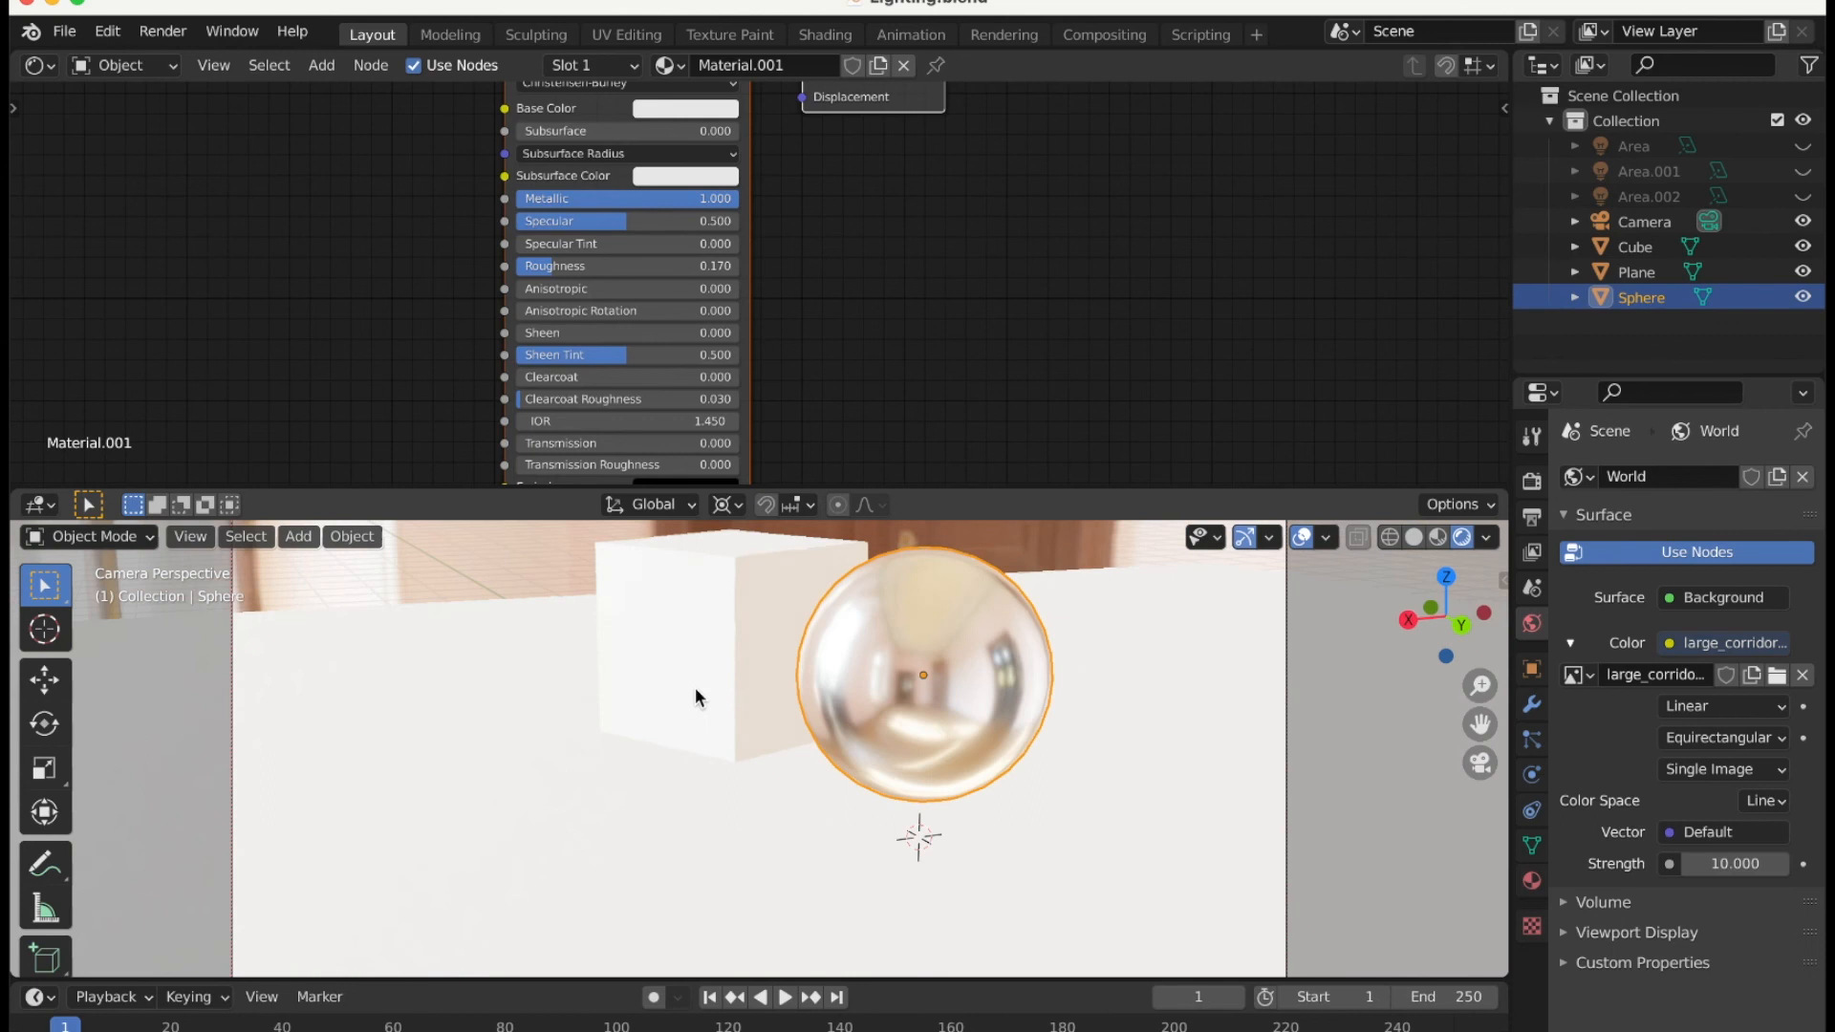
{"action": "scroll", "coordinate": [696, 687], "scroll_direction": "right", "scroll_amount": 10}
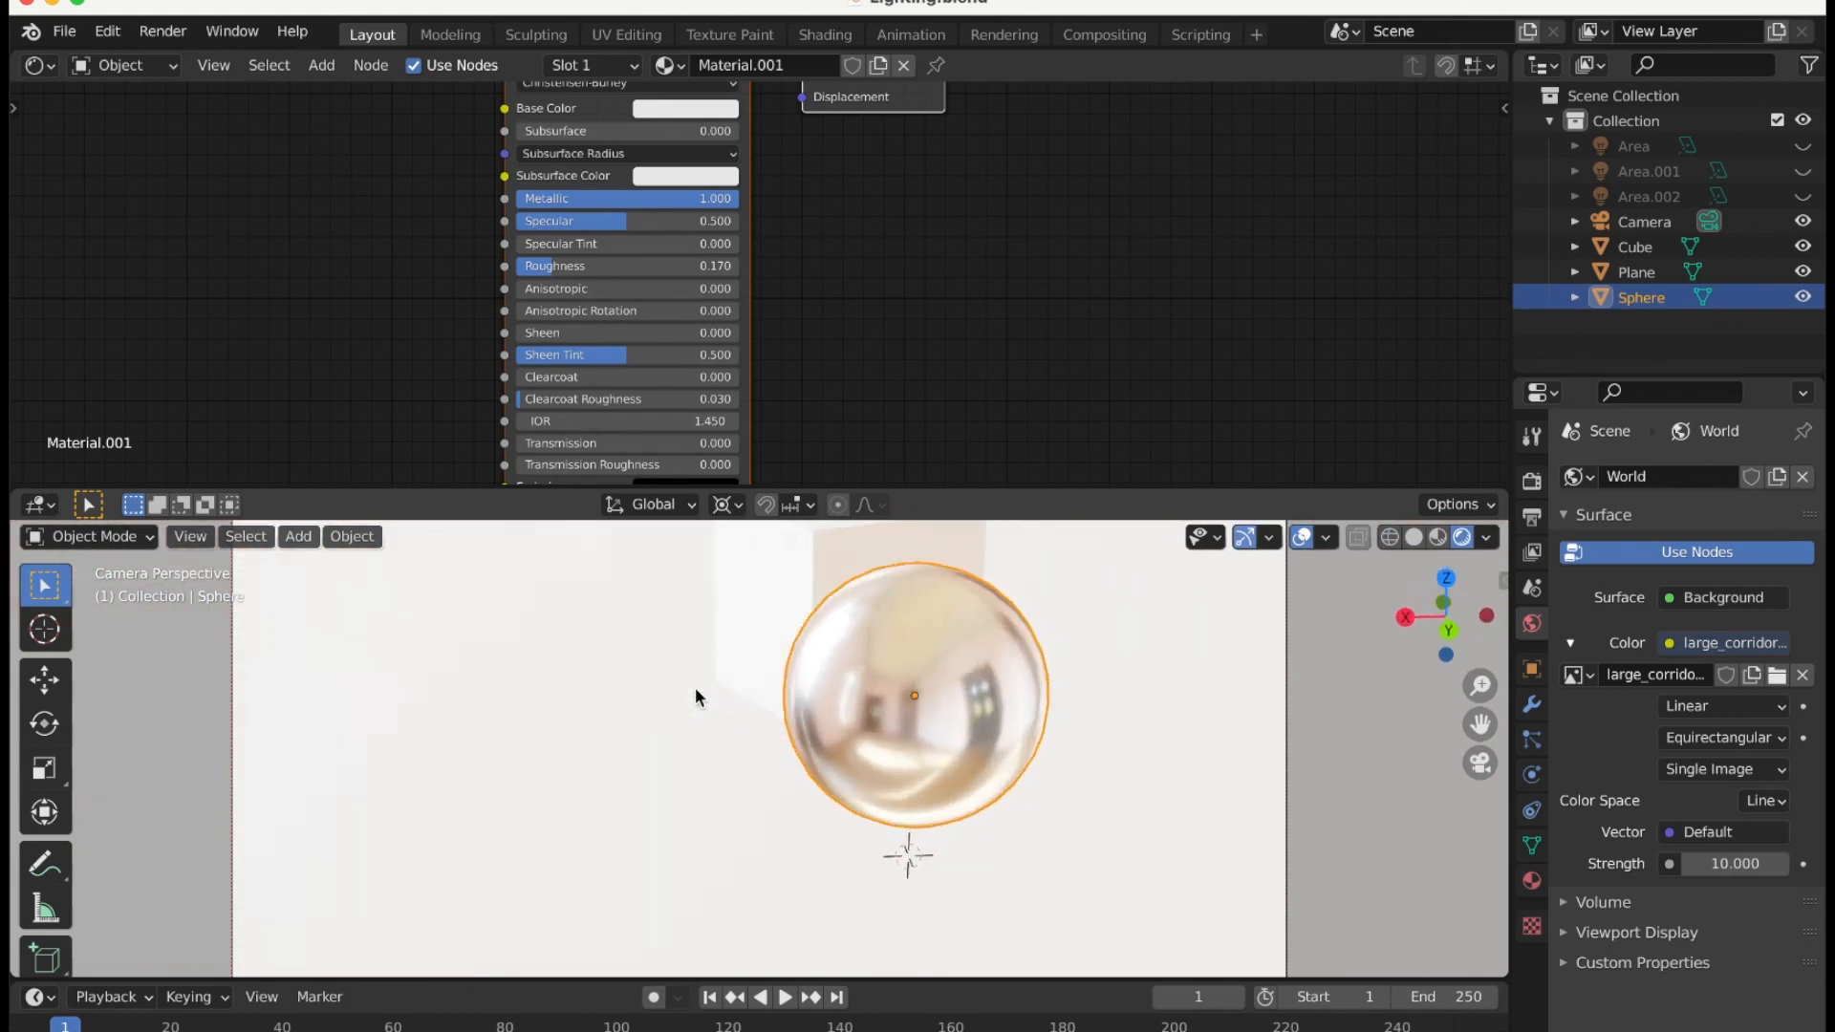
{"action": "scroll", "coordinate": [696, 686], "scroll_direction": "right", "scroll_amount": 10}
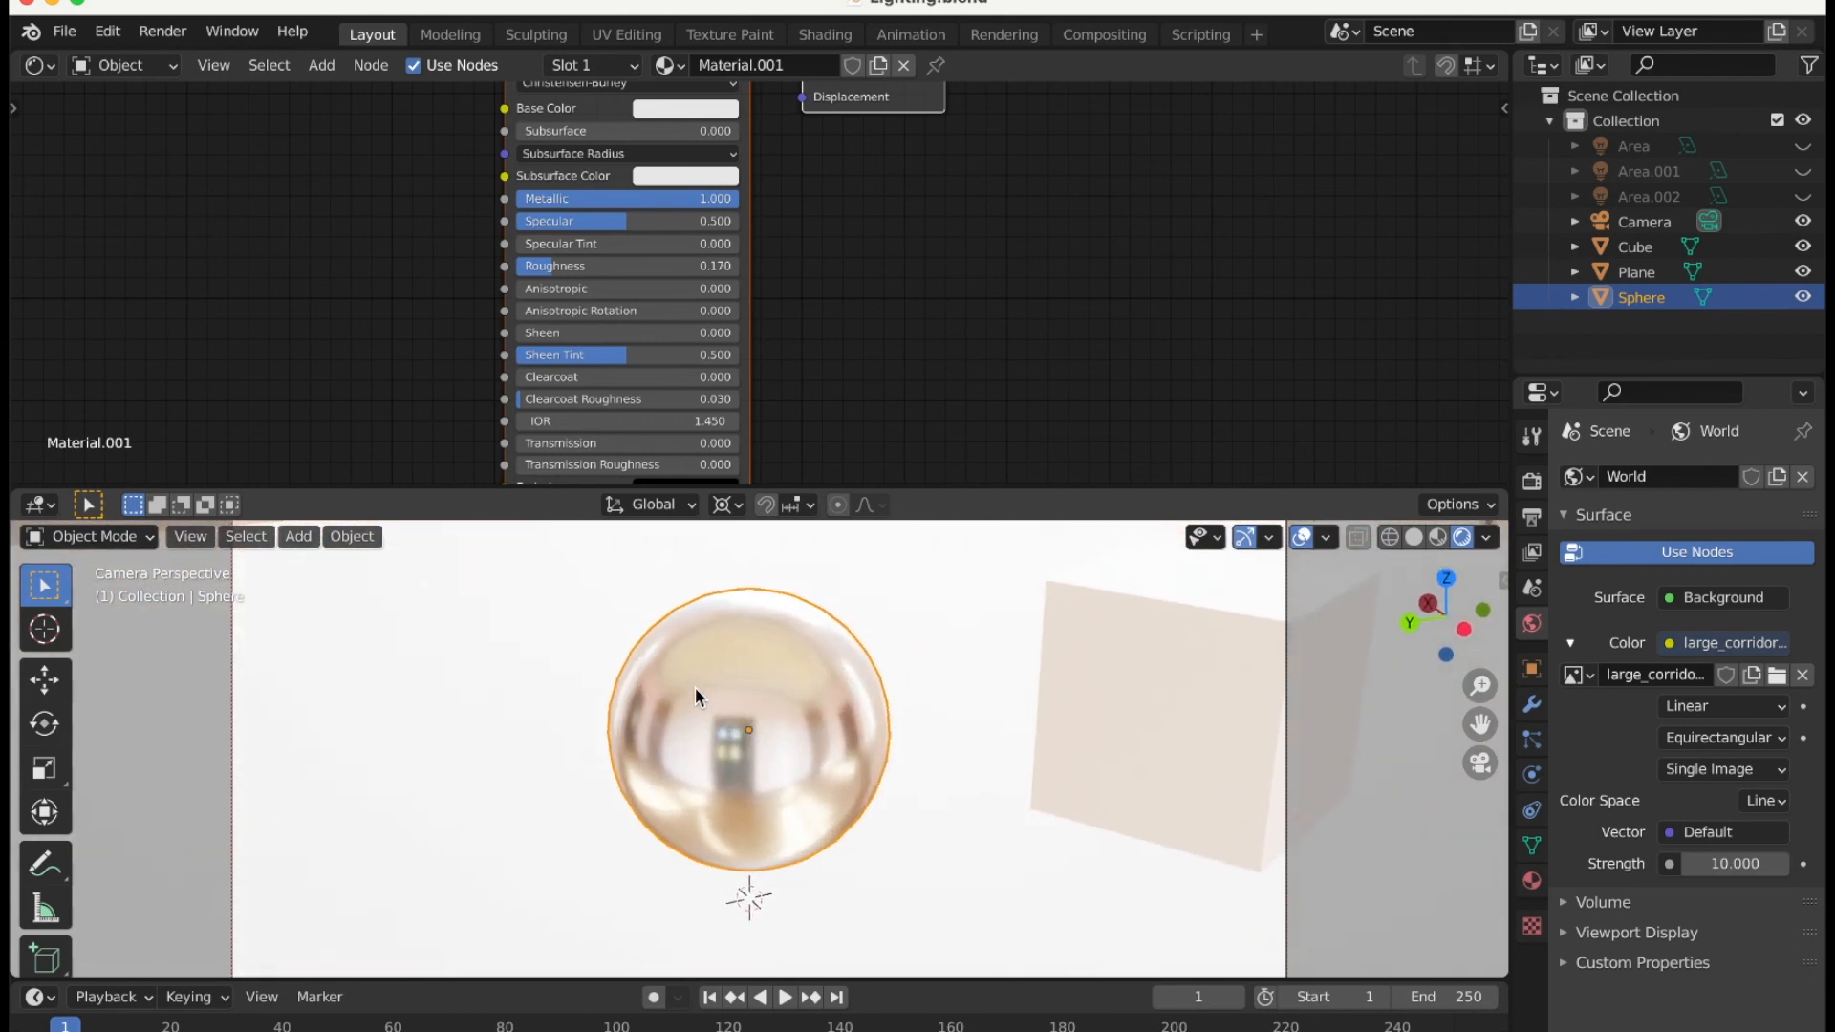
Switch the viewport to Material Preview shading and look at the reflections on the sphere.
{"action": "left_click", "coordinate": [1438, 538]}
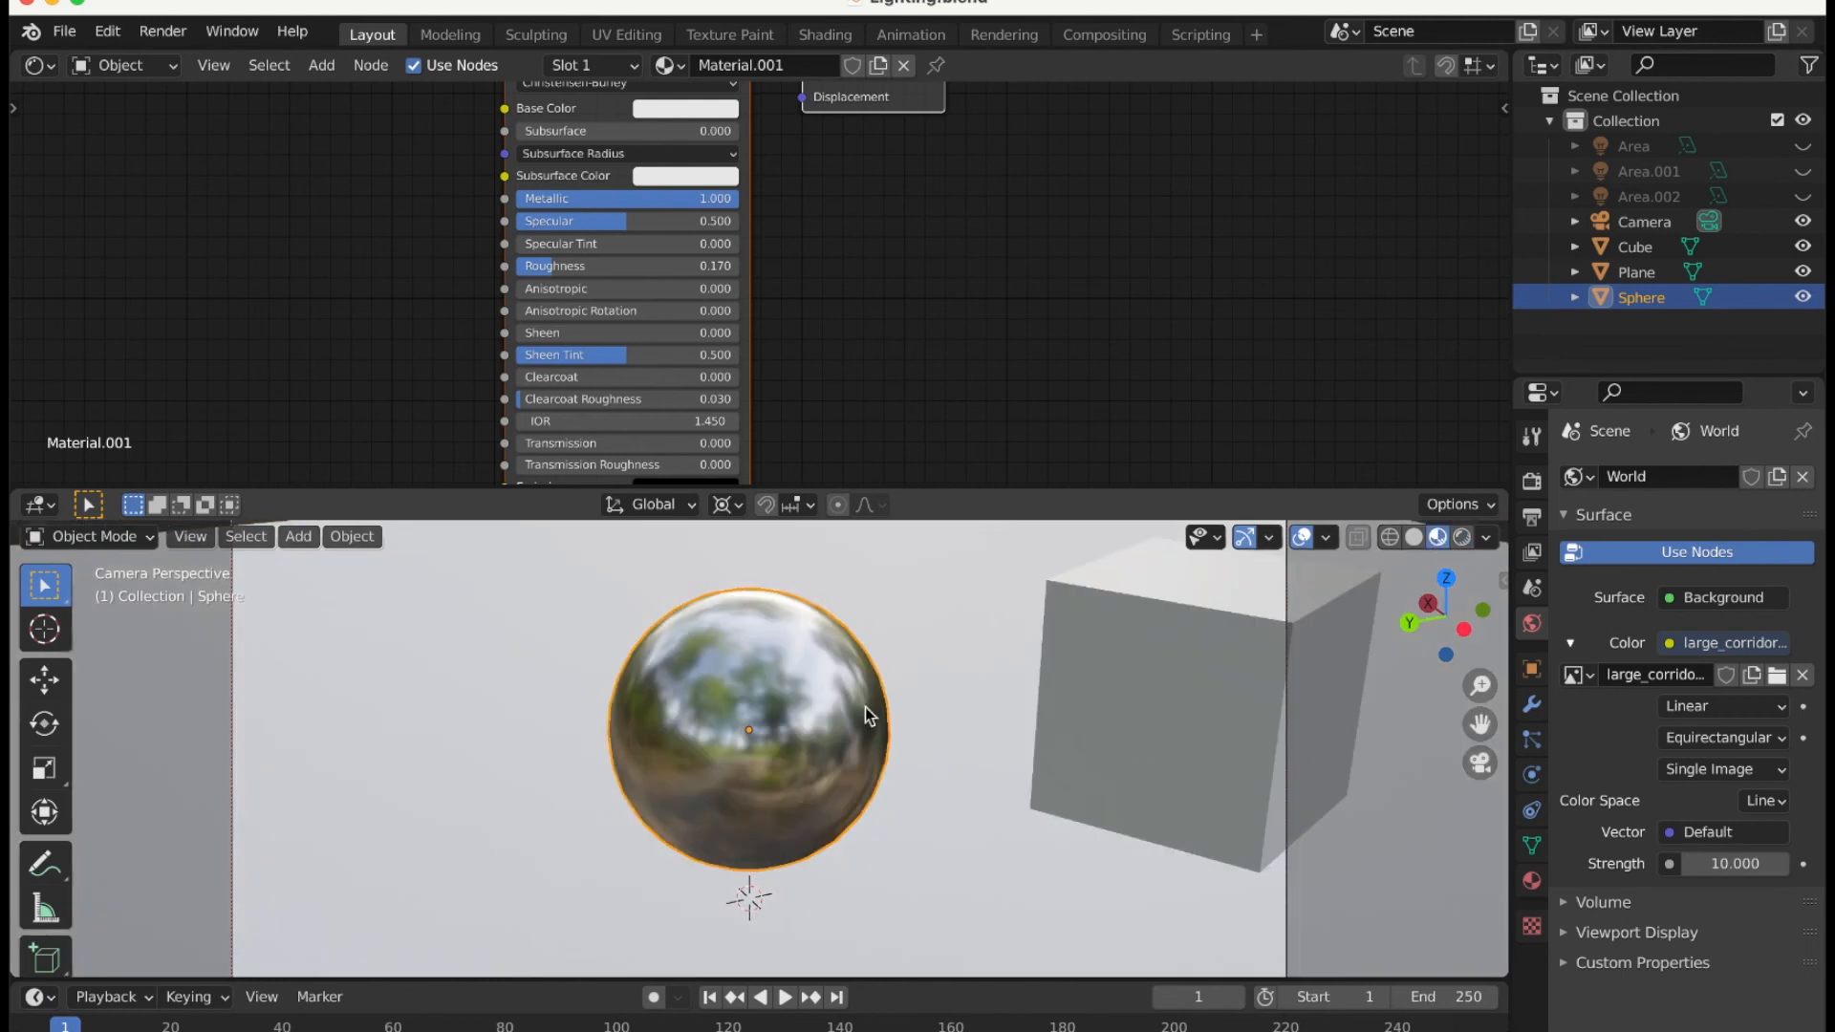
{"action": "scroll", "coordinate": [855, 709], "scroll_direction": "down", "scroll_amount": 5}
{"action": "scroll", "coordinate": [855, 710], "scroll_direction": "up", "scroll_amount": 2}
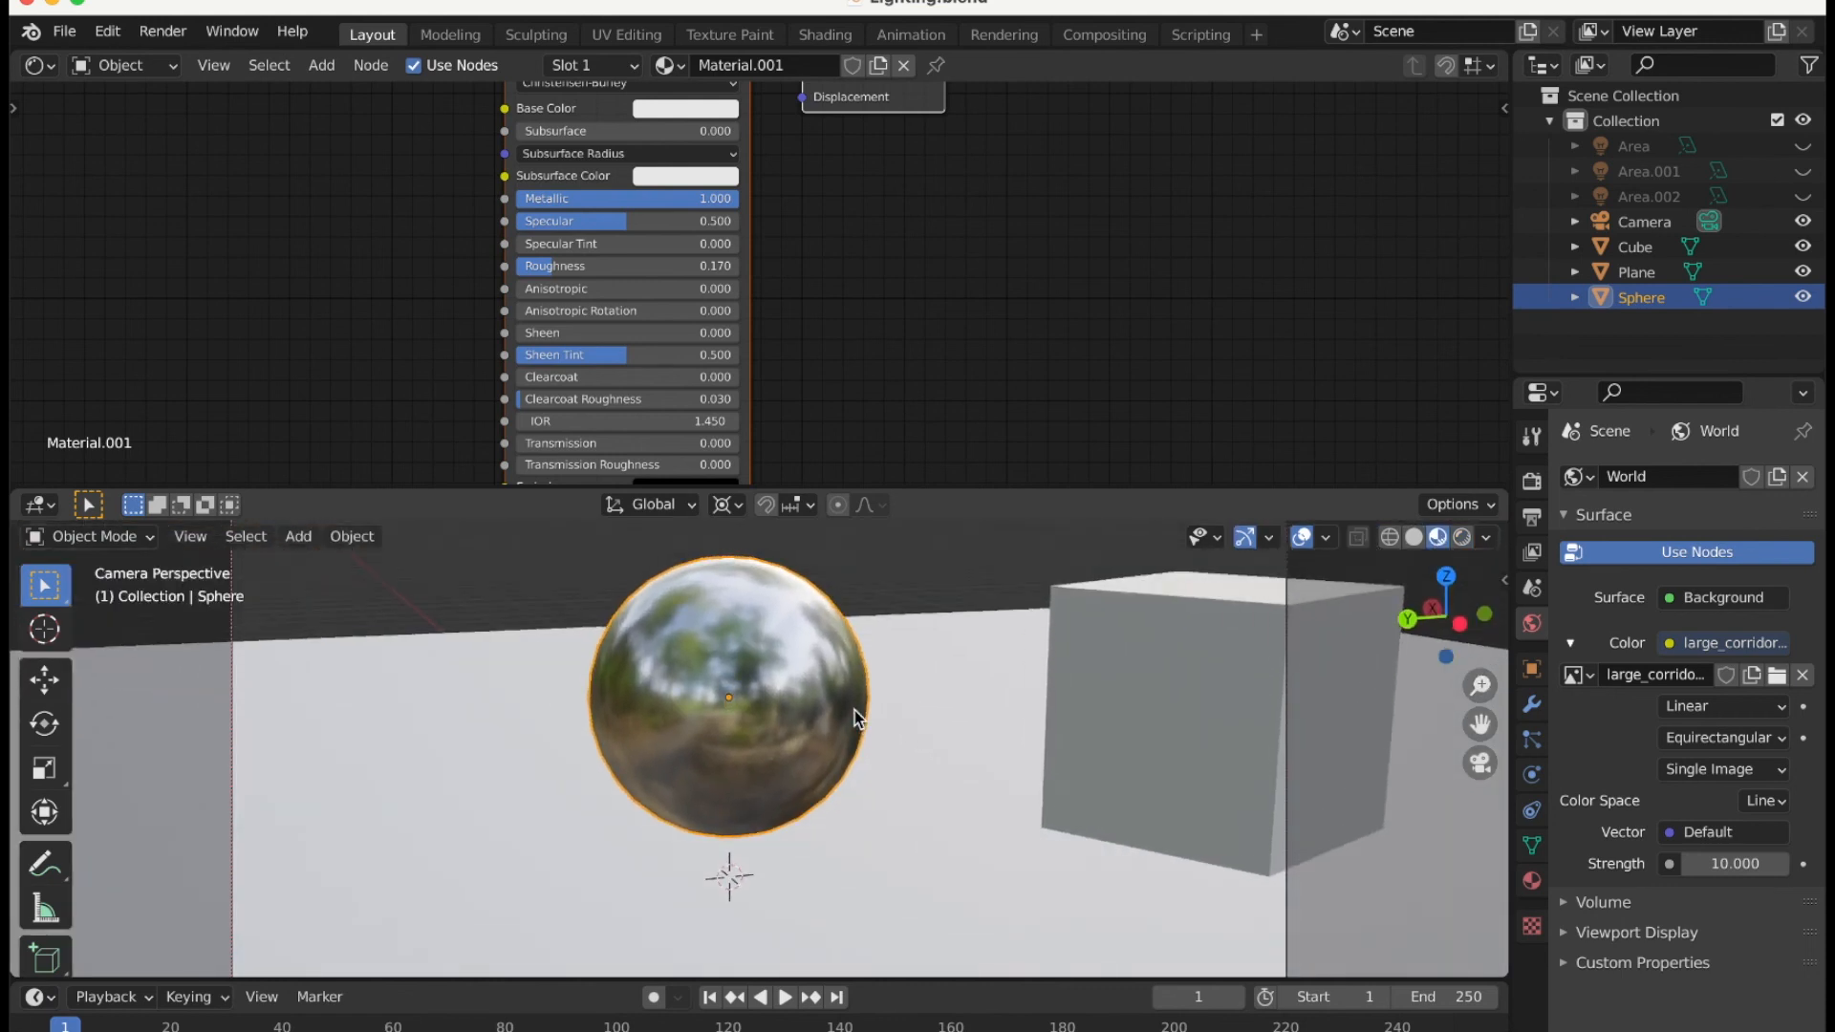
Enlarge the 3D viewport by shrinking the shader editor and look at the sphere's Material Preview reflections from several angles.
{"action": "scroll", "coordinate": [854, 709], "scroll_direction": "down", "scroll_amount": 1}
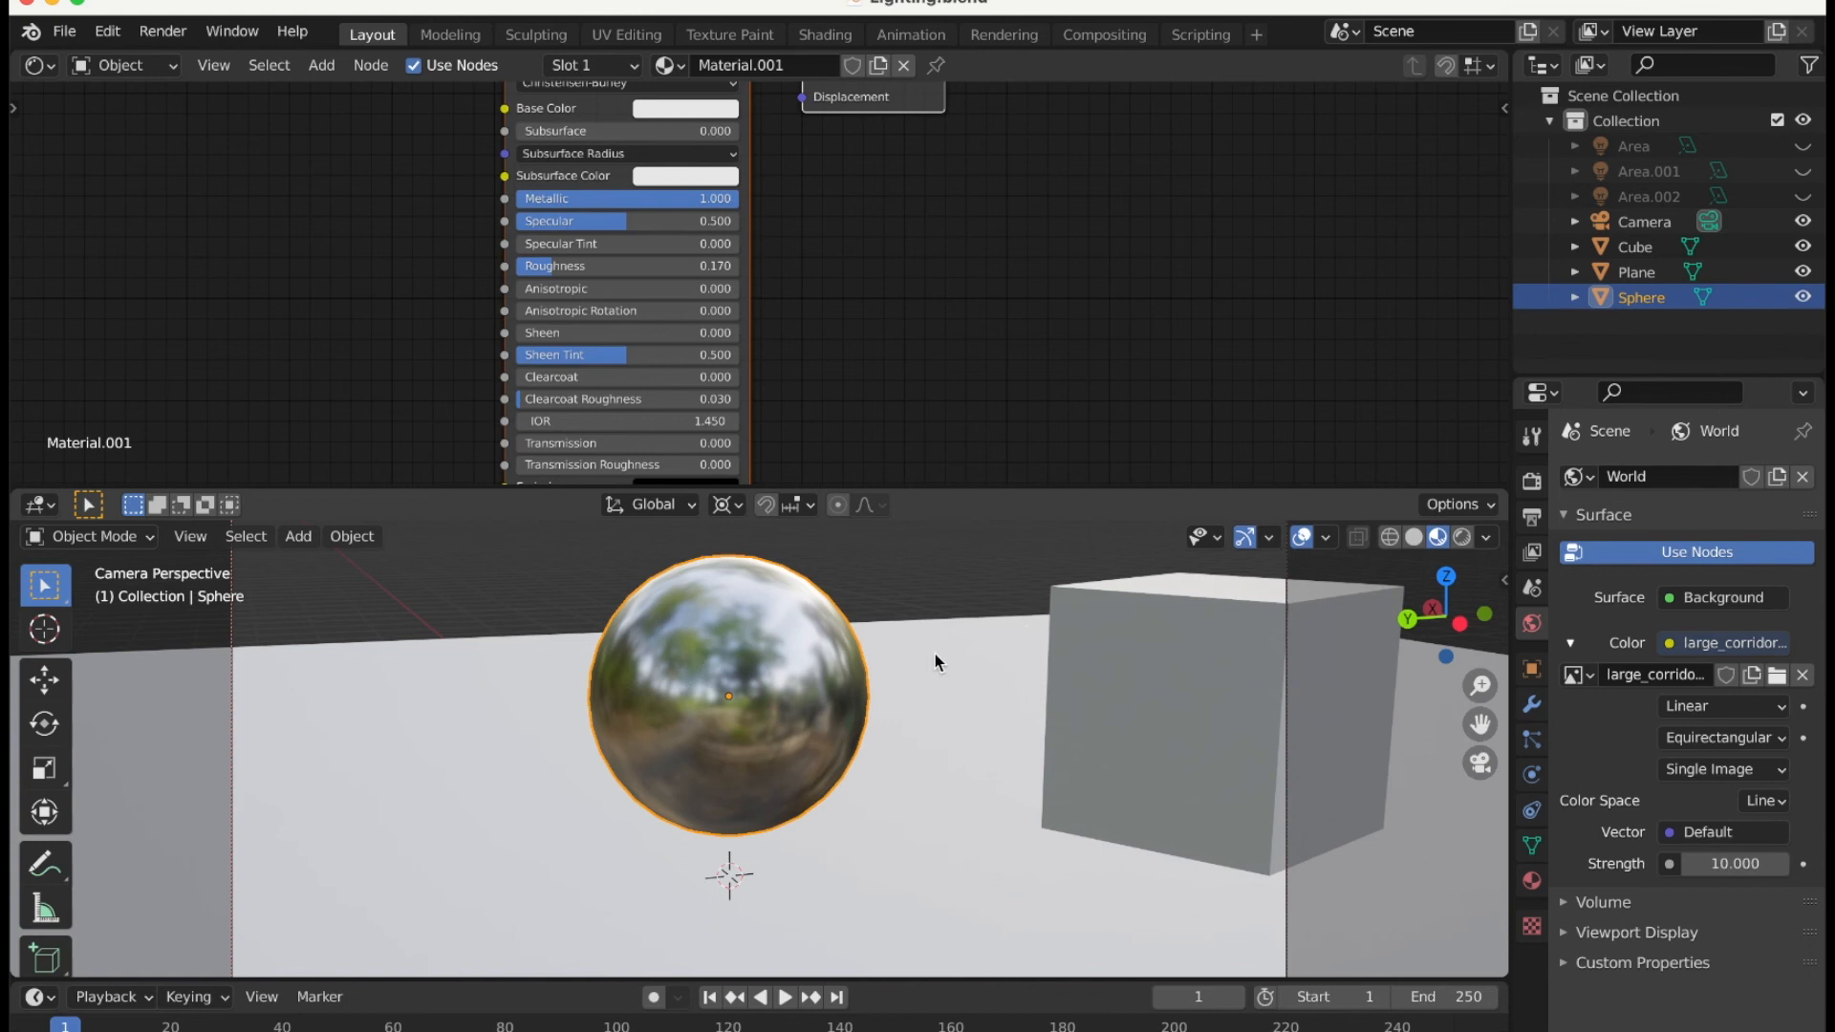
{"action": "scroll", "coordinate": [934, 653], "scroll_direction": "up", "scroll_amount": 3, "text": "shift"}
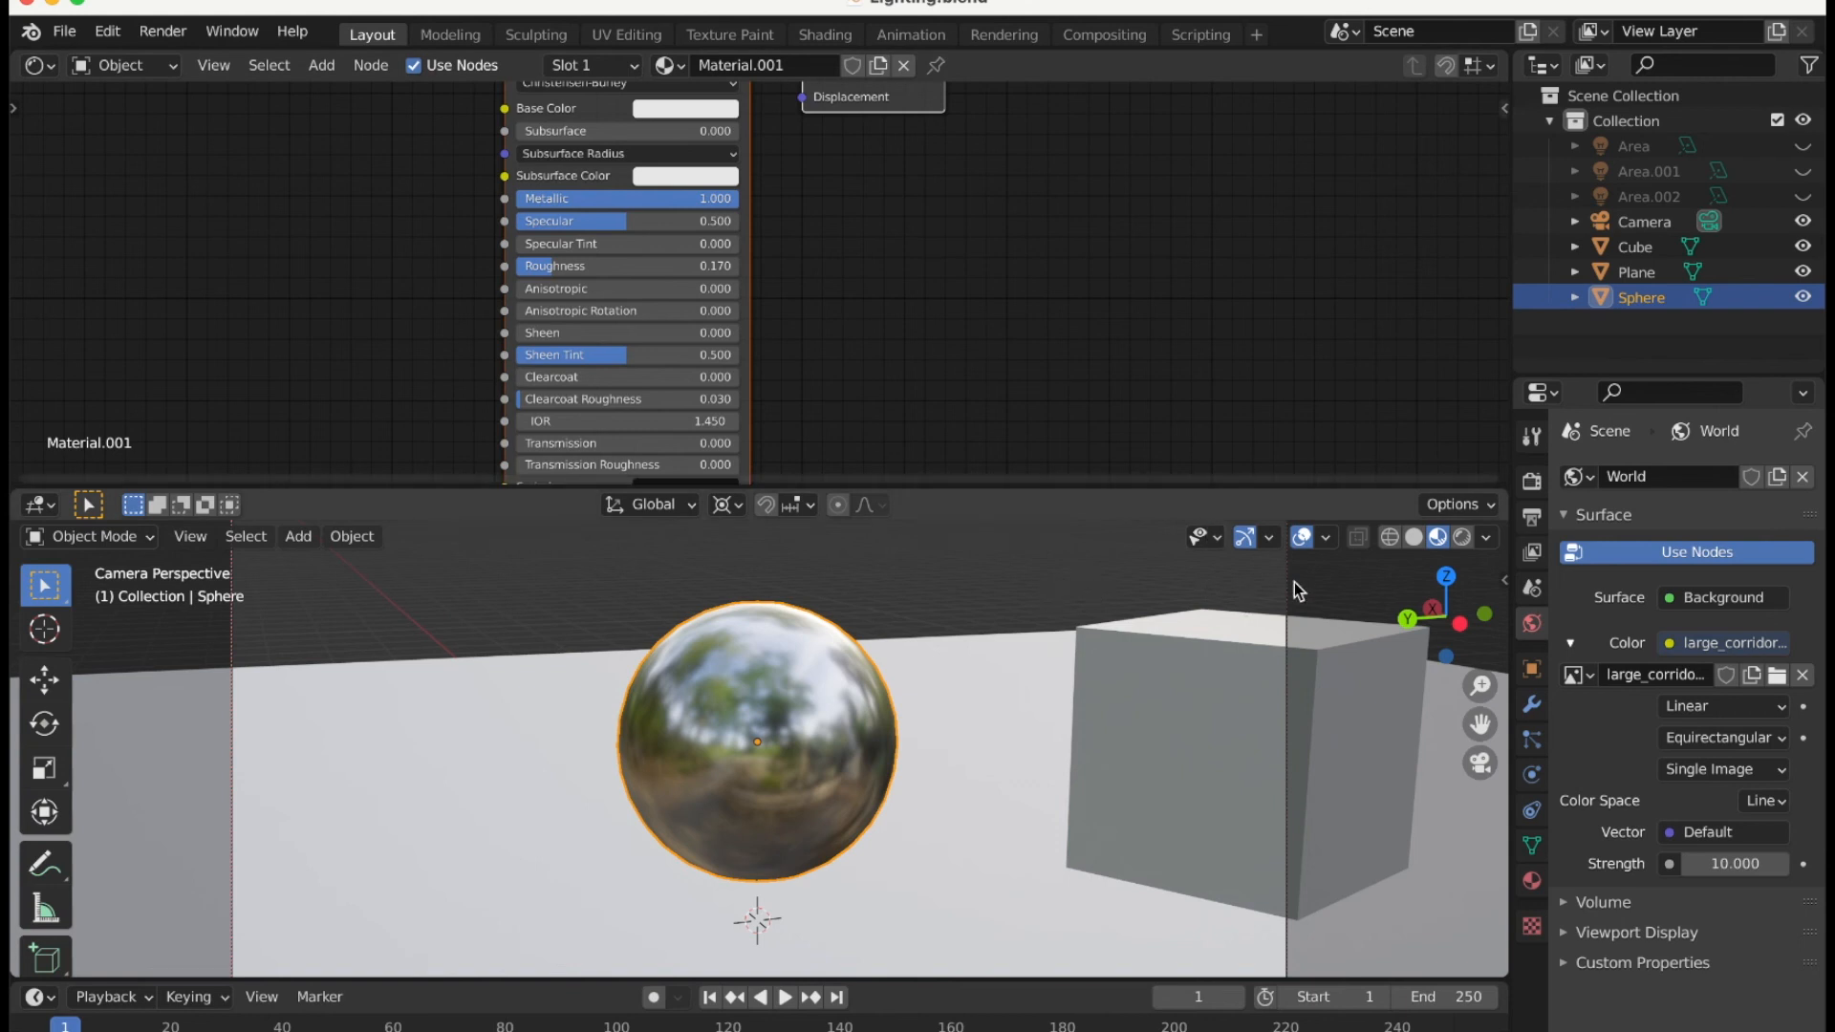
{"action": "left_click_drag", "start_coordinate": [998, 484], "coordinate": [1024, 321]}
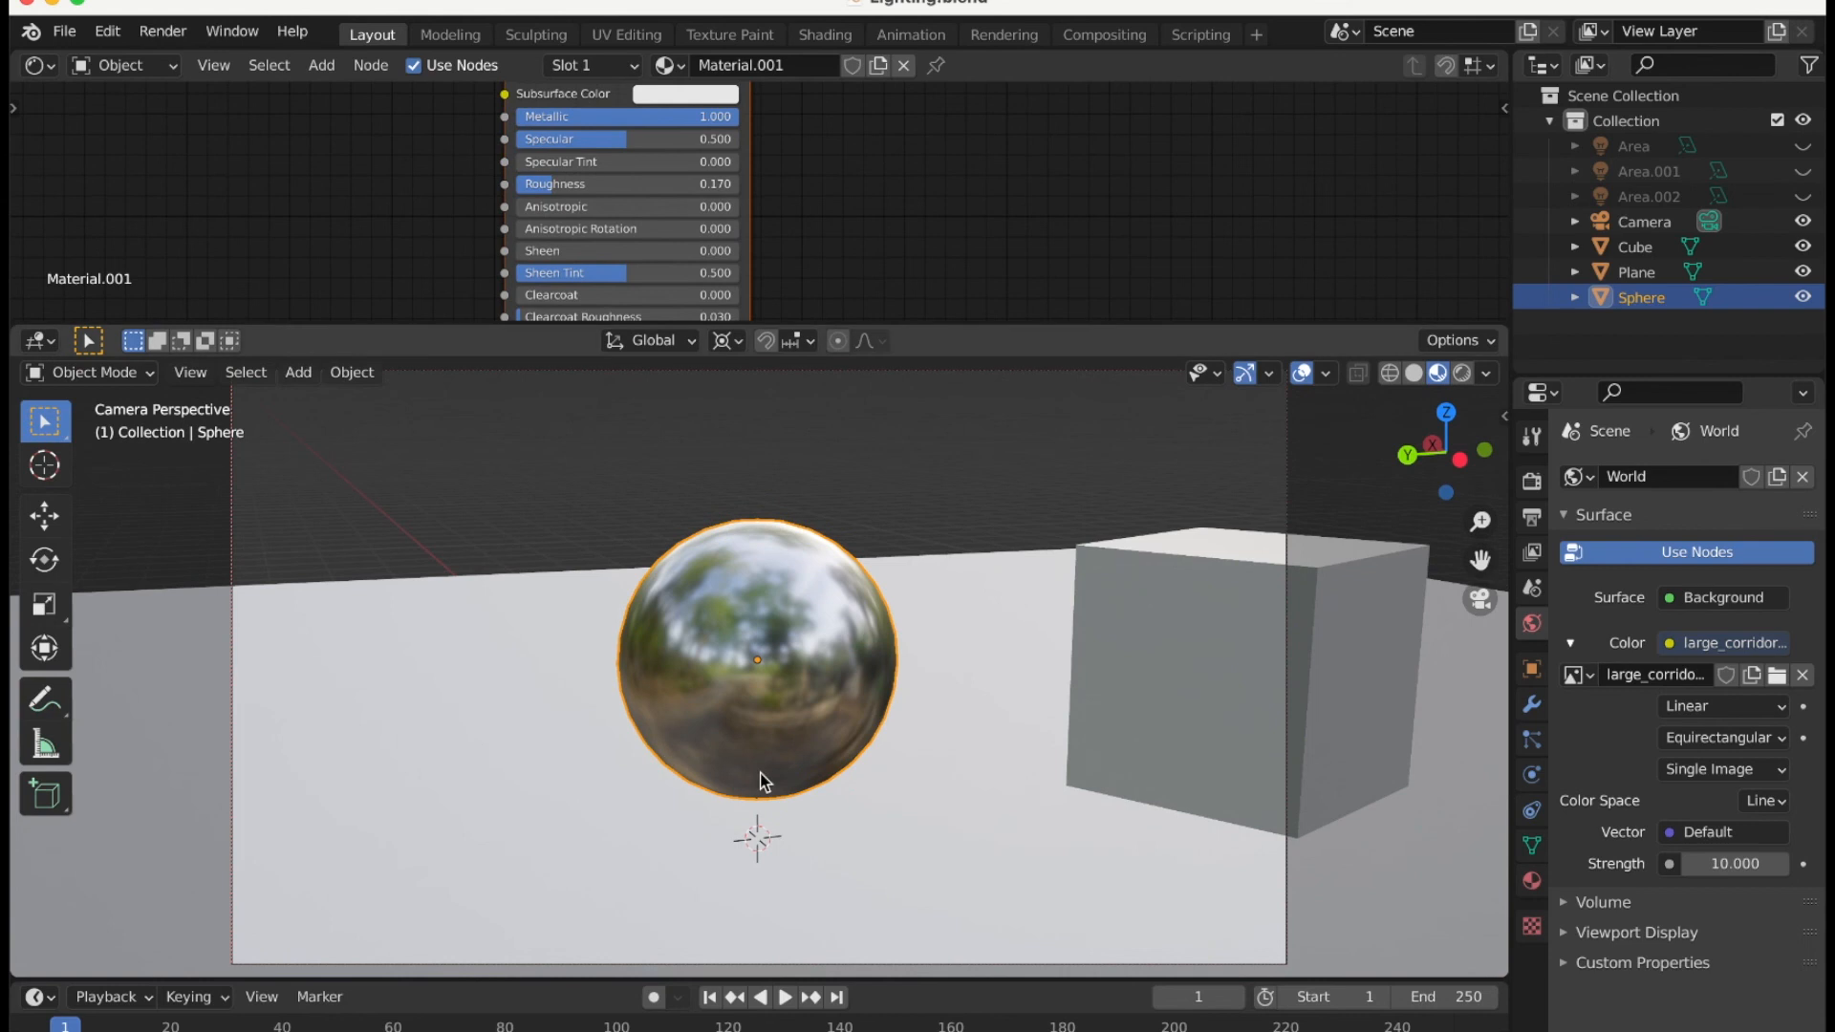
{"action": "scroll", "coordinate": [692, 736], "scroll_direction": "up", "scroll_amount": 8}
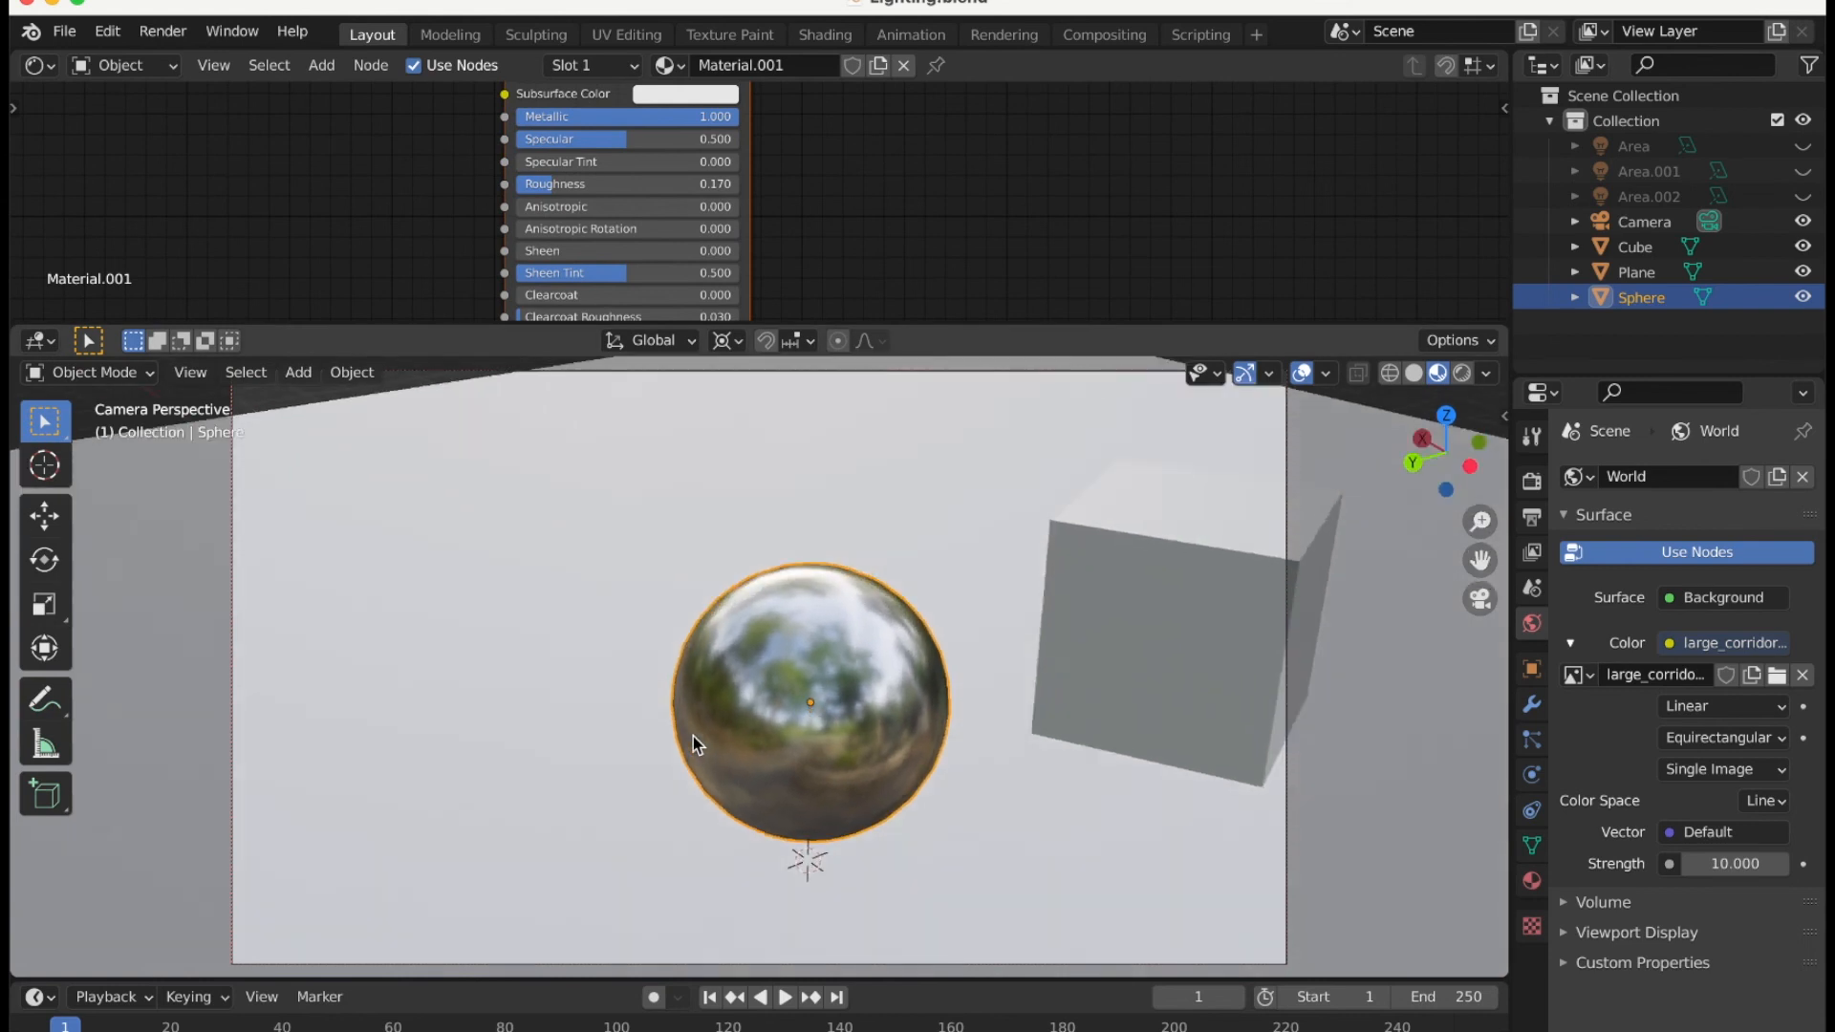
{"action": "scroll", "coordinate": [692, 736], "scroll_direction": "right", "scroll_amount": 5}
{"action": "scroll", "coordinate": [692, 736], "scroll_direction": "down", "scroll_amount": 5}
{"action": "scroll", "coordinate": [692, 736], "scroll_direction": "up", "scroll_amount": 5}
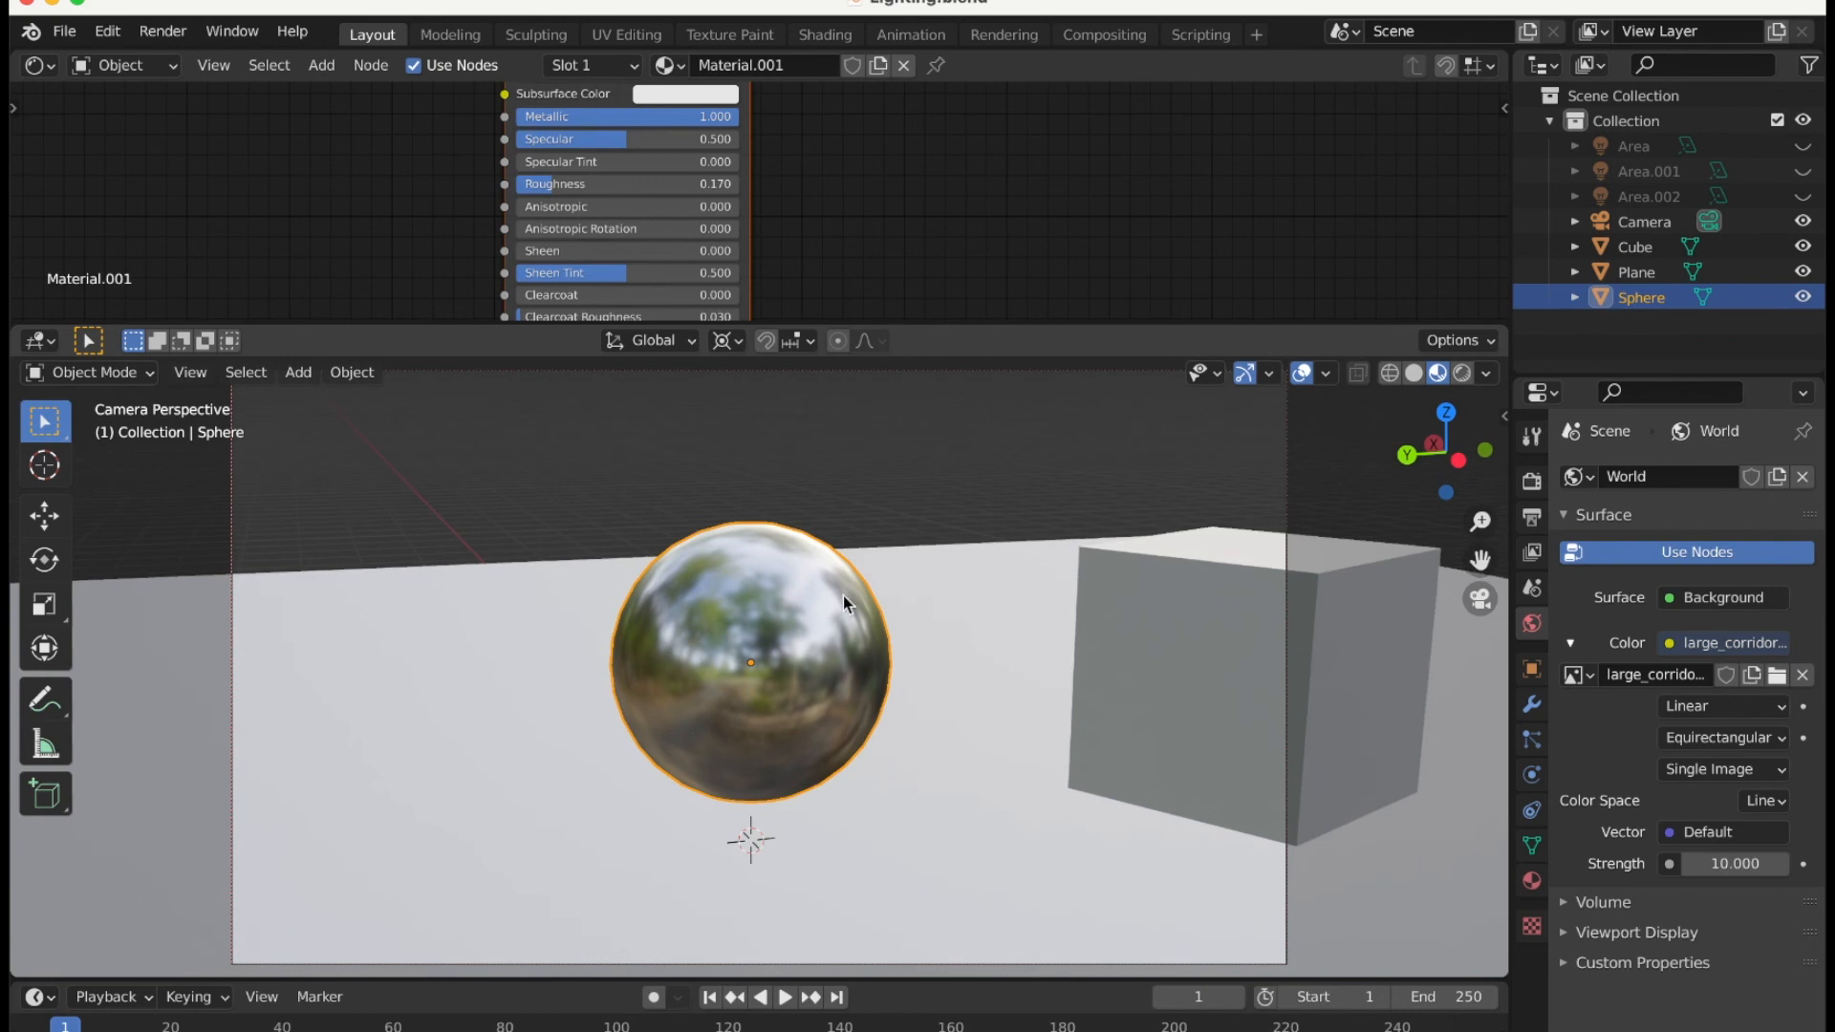
Enable Scene World lighting for the viewport's Material Preview shading.
{"action": "left_click", "coordinate": [1488, 373]}
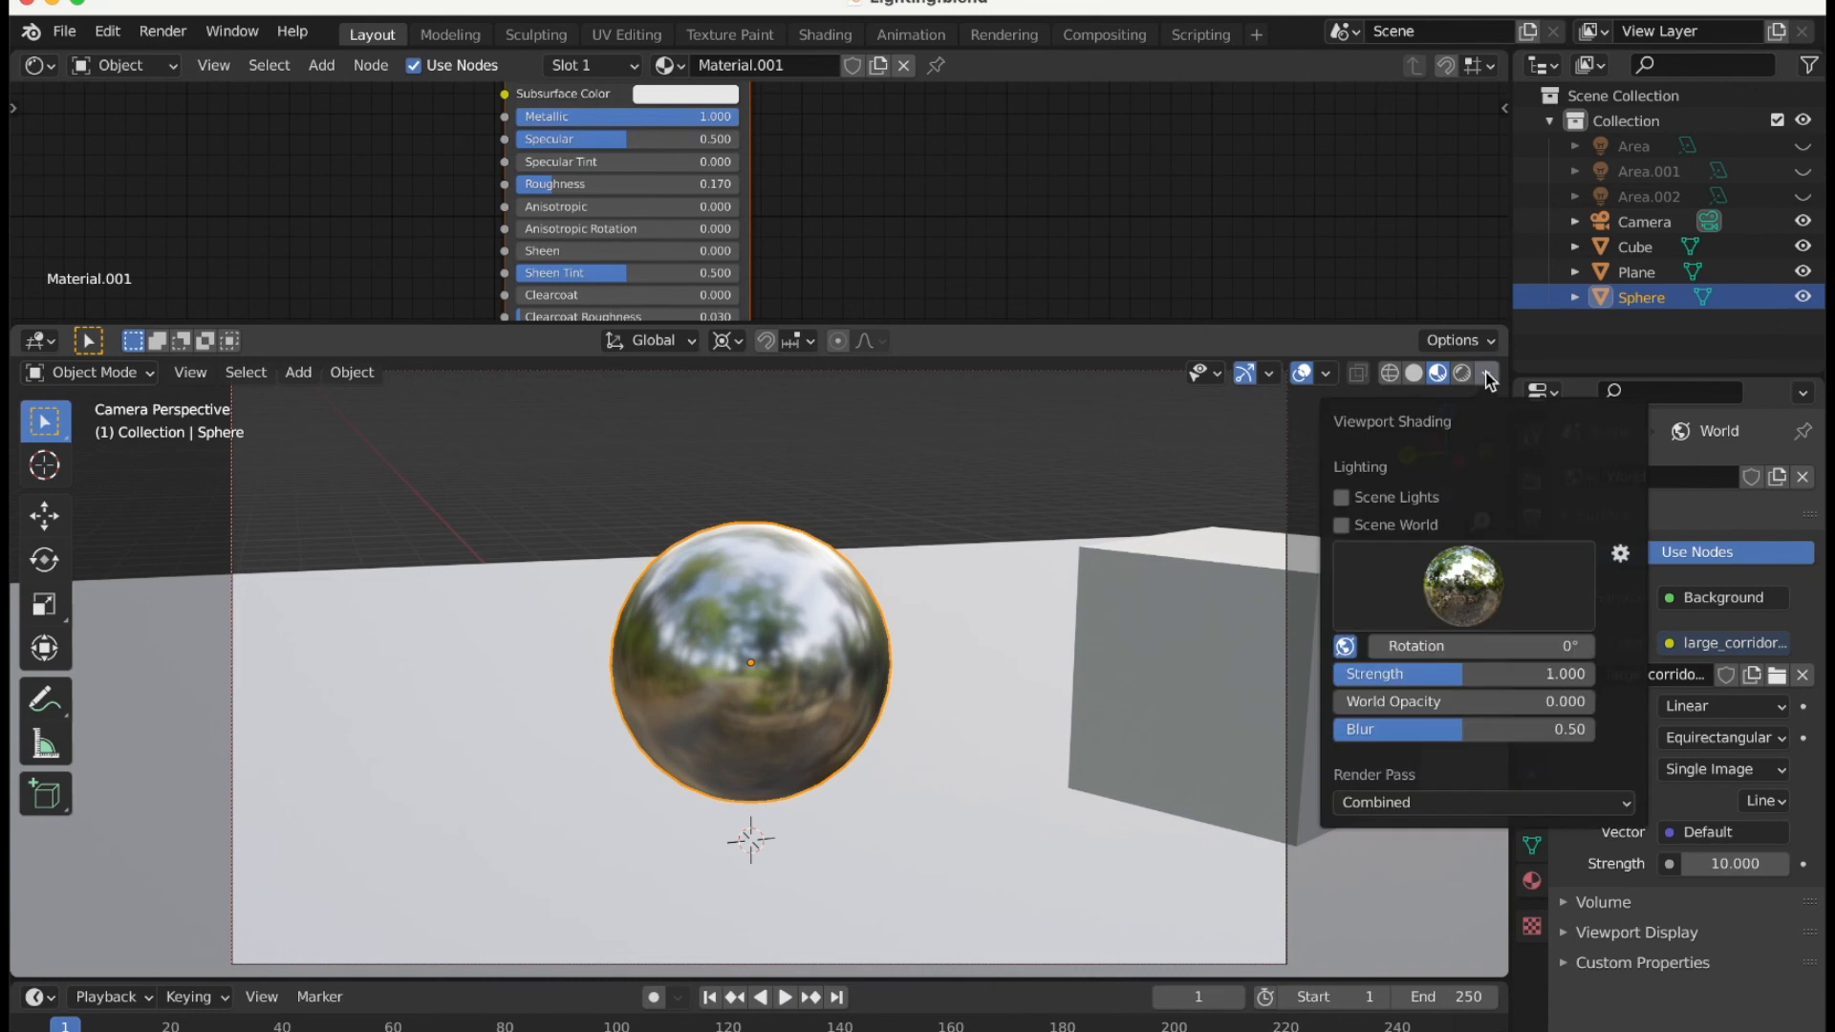
{"action": "left_click", "coordinate": [1342, 524]}
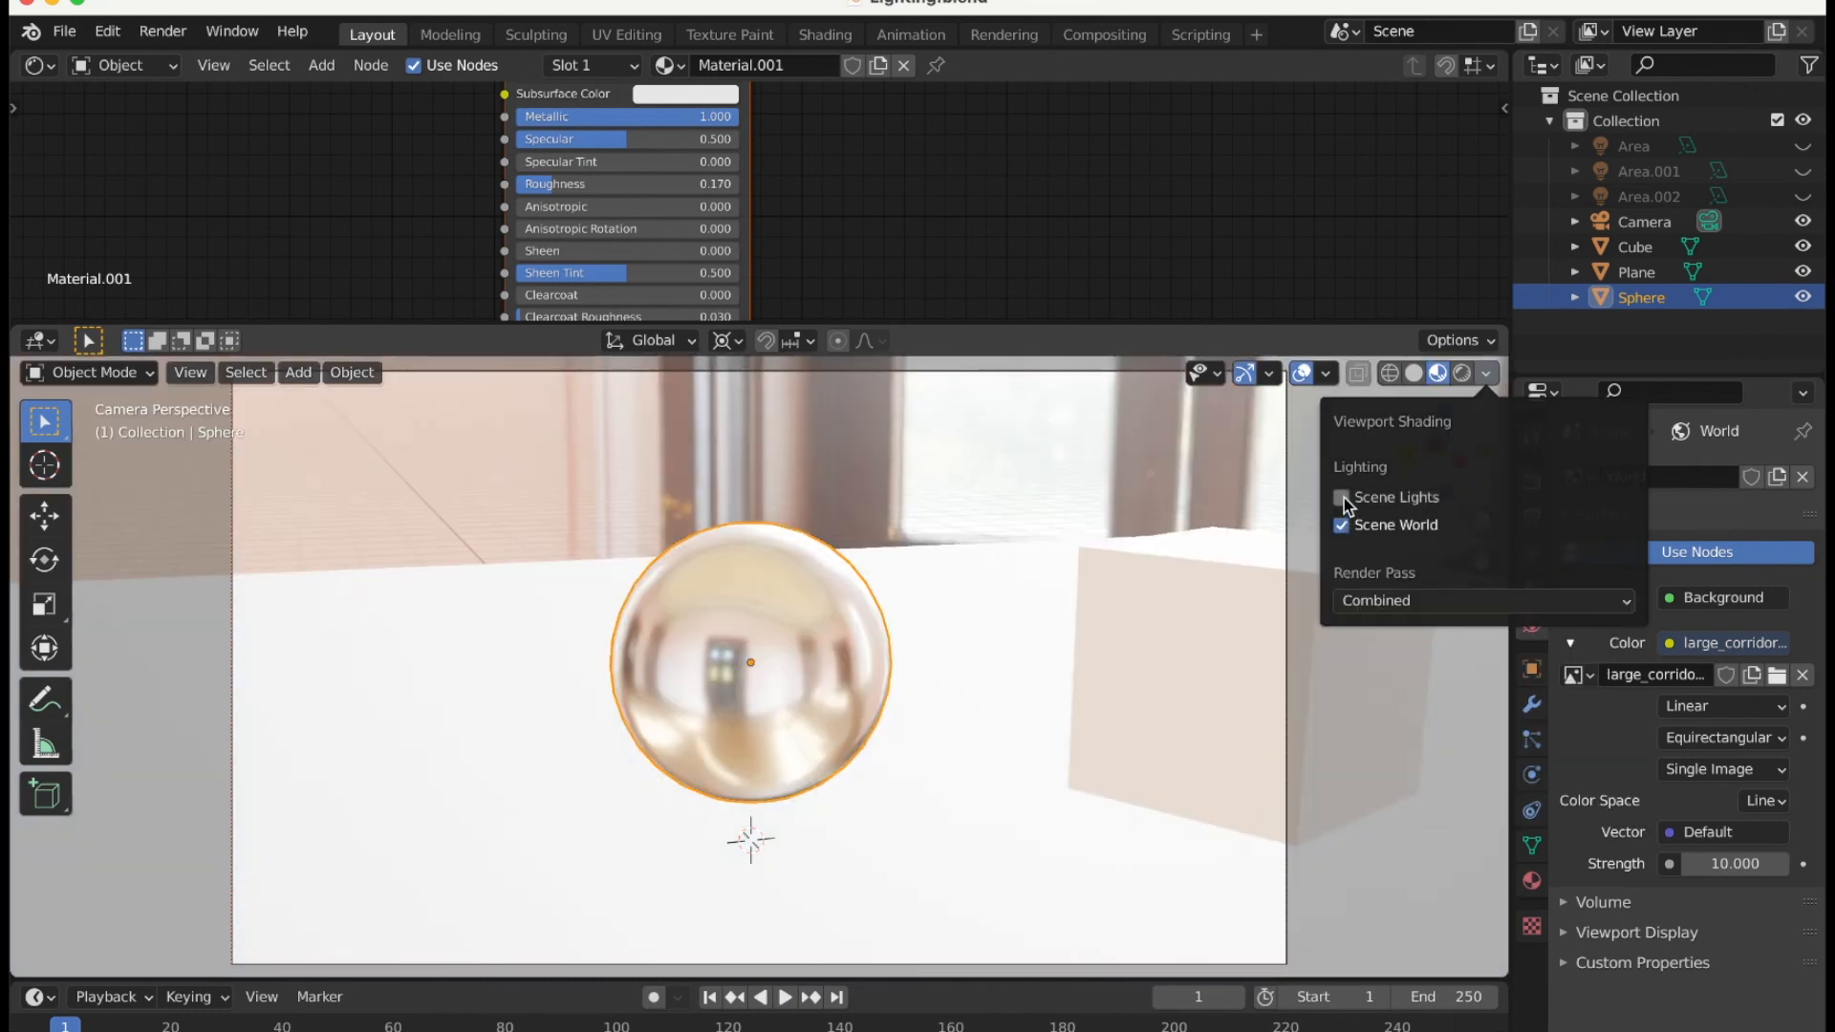
{"action": "left_click", "coordinate": [1488, 373]}
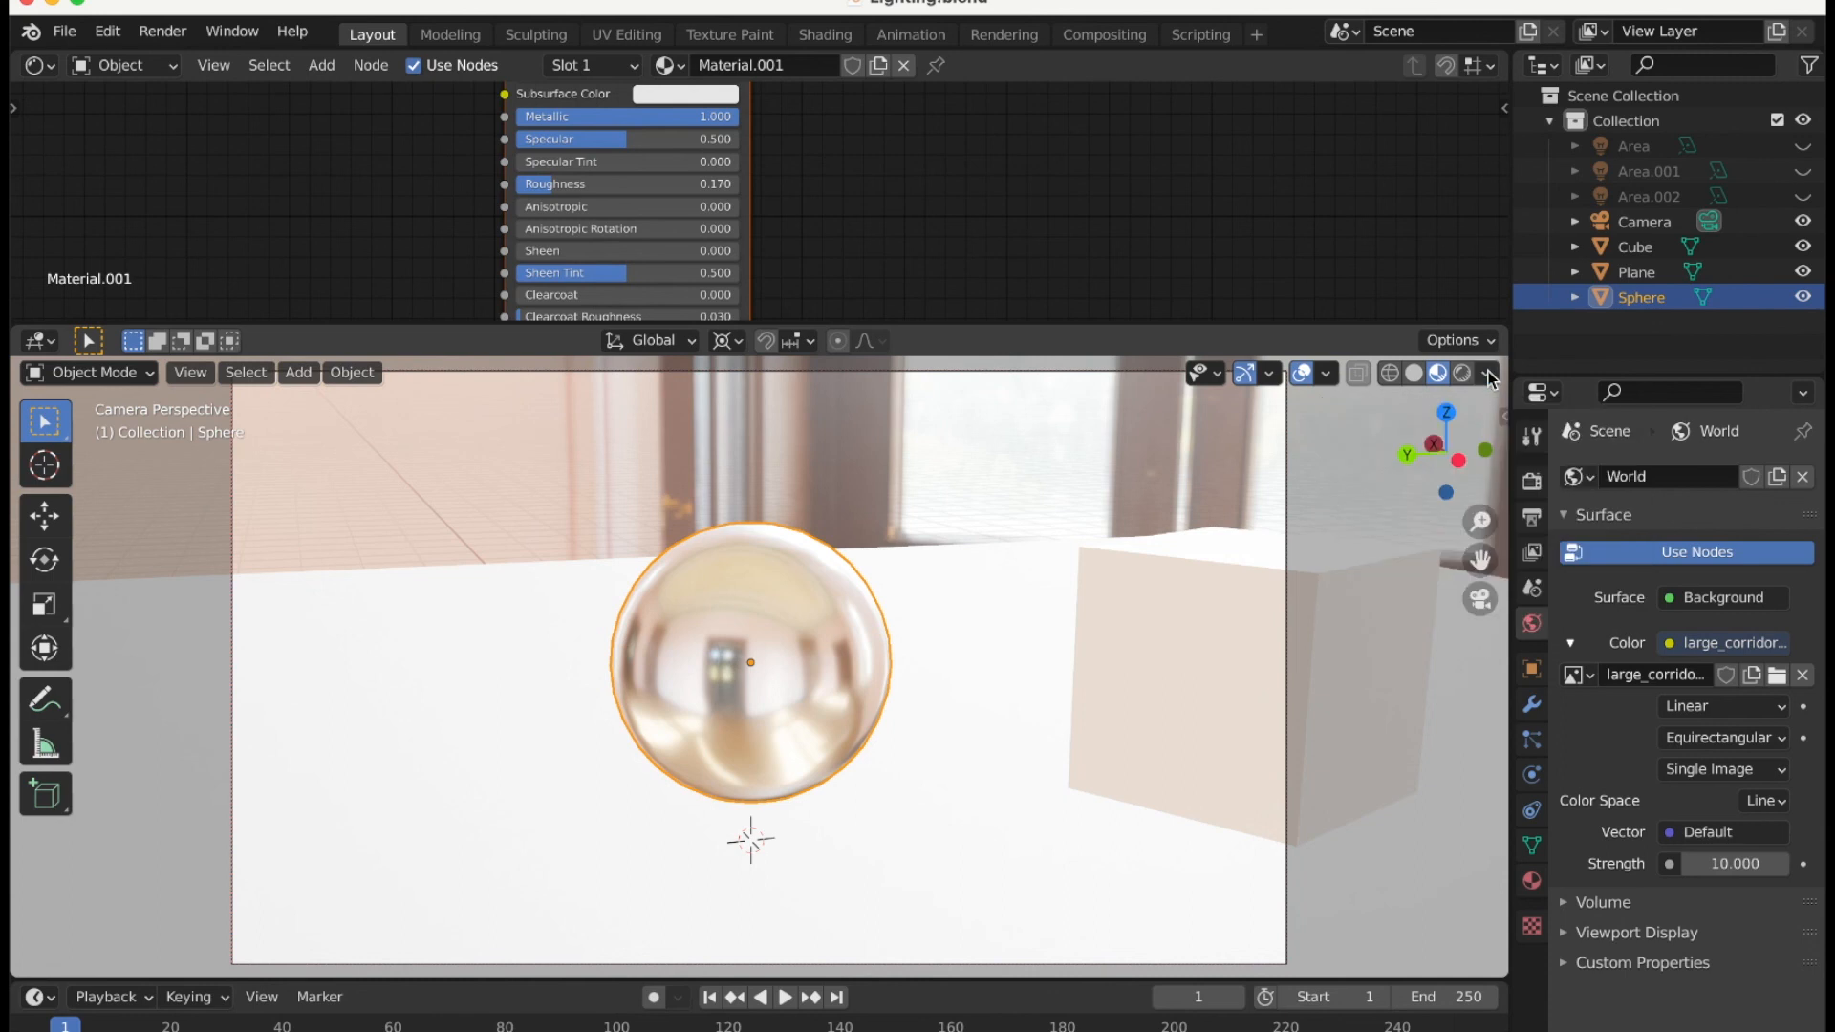
{"action": "left_click", "coordinate": [1487, 373]}
Deselect the sphere and switch the viewport to Rendered shading to view the corridor HDRI reflections on it.
{"action": "scroll", "coordinate": [823, 687], "scroll_direction": "right", "scroll_amount": 5}
{"action": "scroll", "coordinate": [823, 686], "scroll_direction": "left", "scroll_amount": 10}
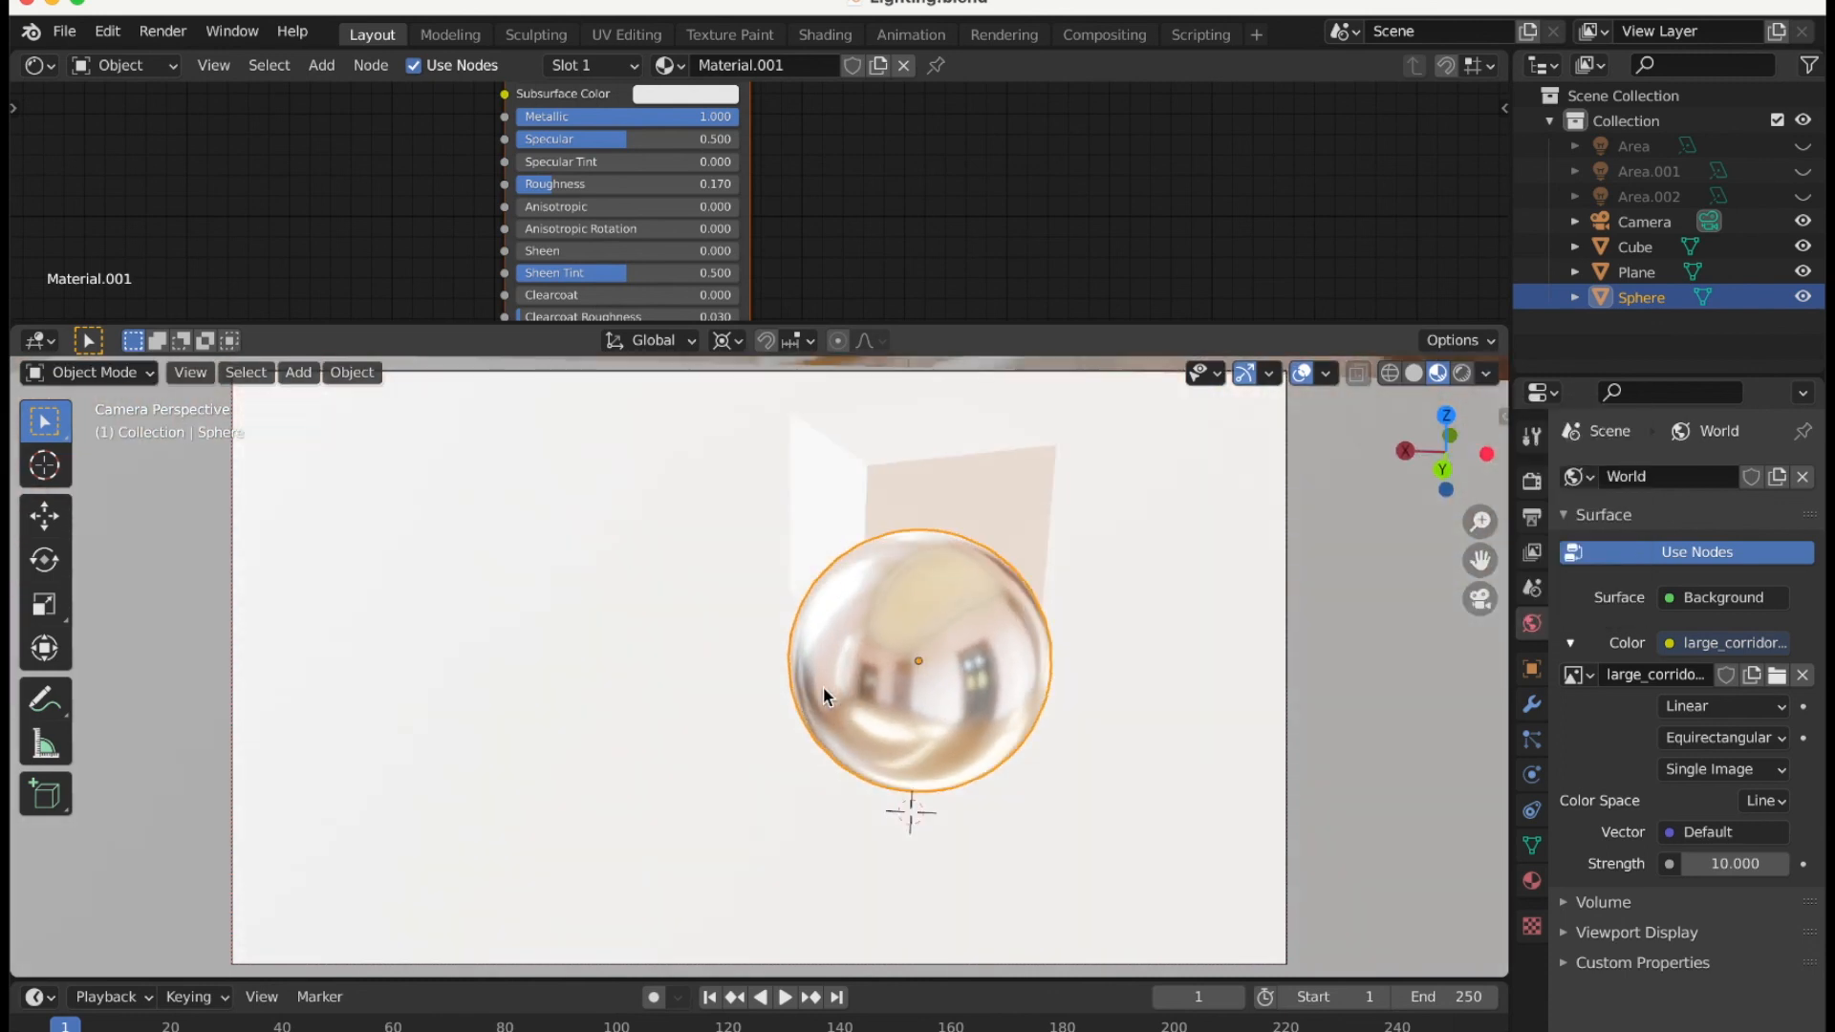
{"action": "scroll", "coordinate": [823, 686], "scroll_direction": "left", "scroll_amount": 8}
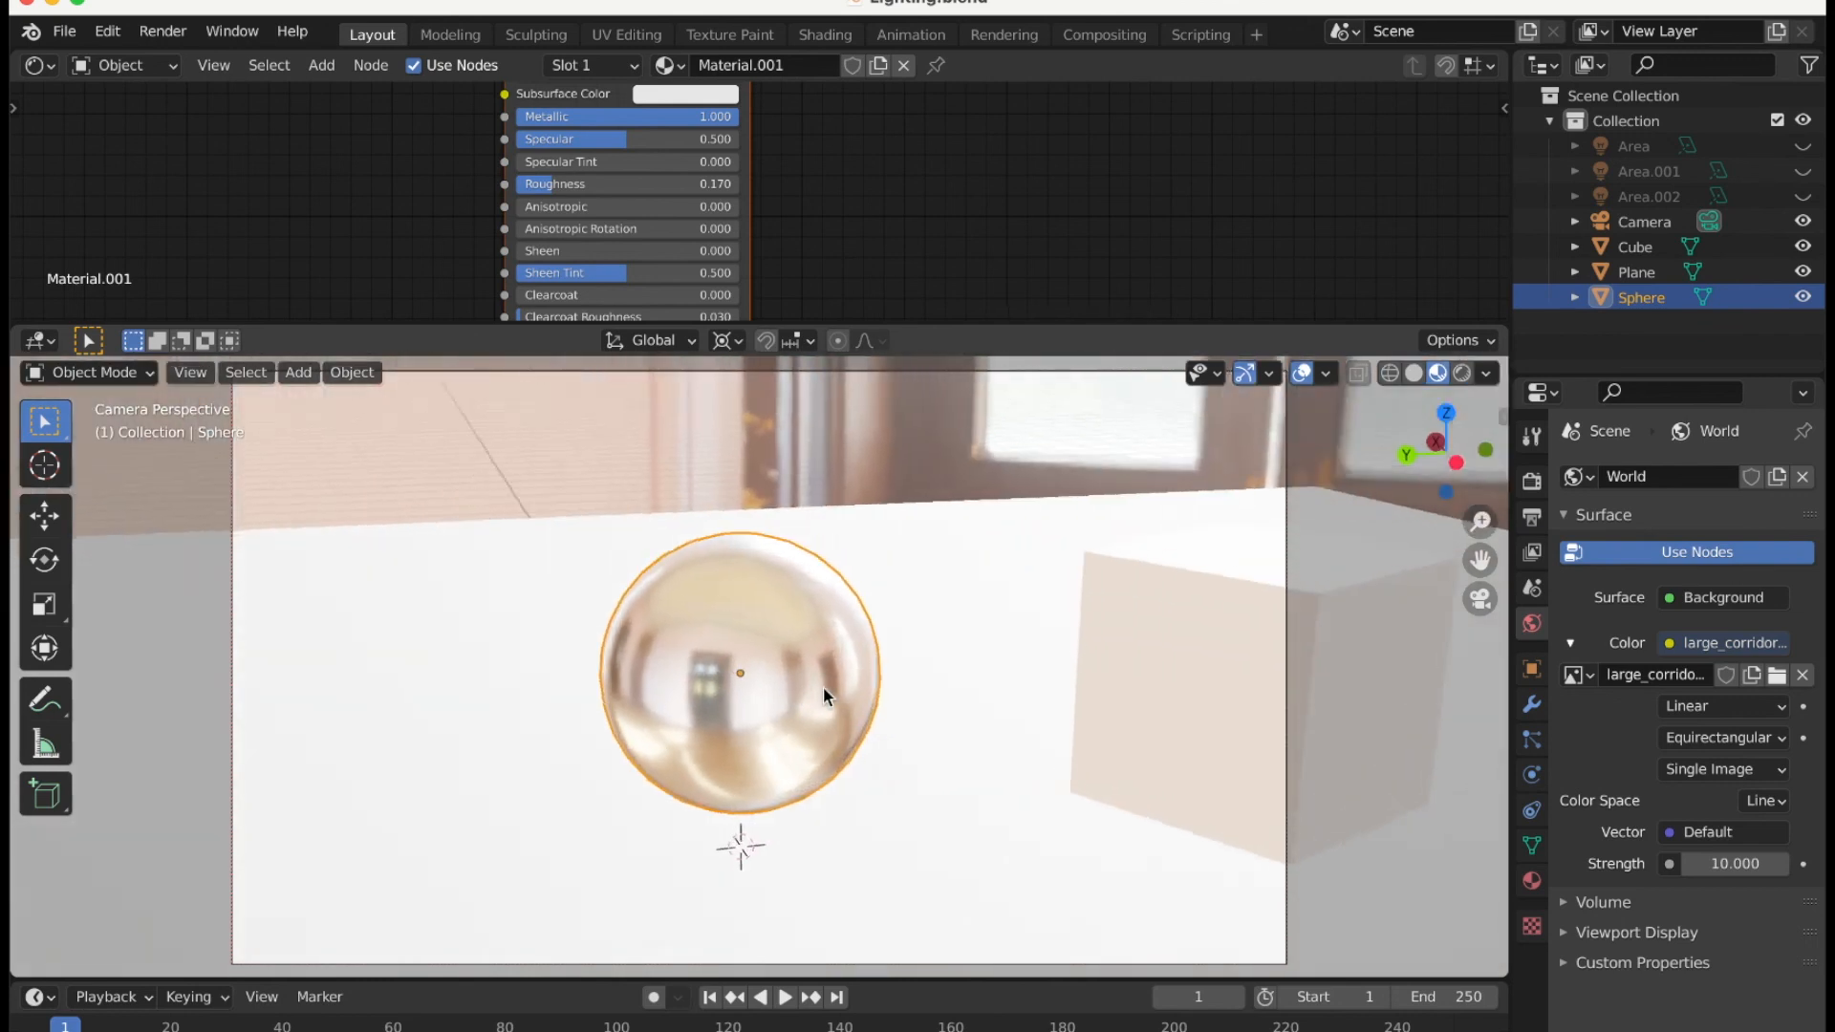
{"action": "key", "text": "alt+a"}
{"action": "scroll", "coordinate": [823, 686], "scroll_direction": "right", "scroll_amount": 10}
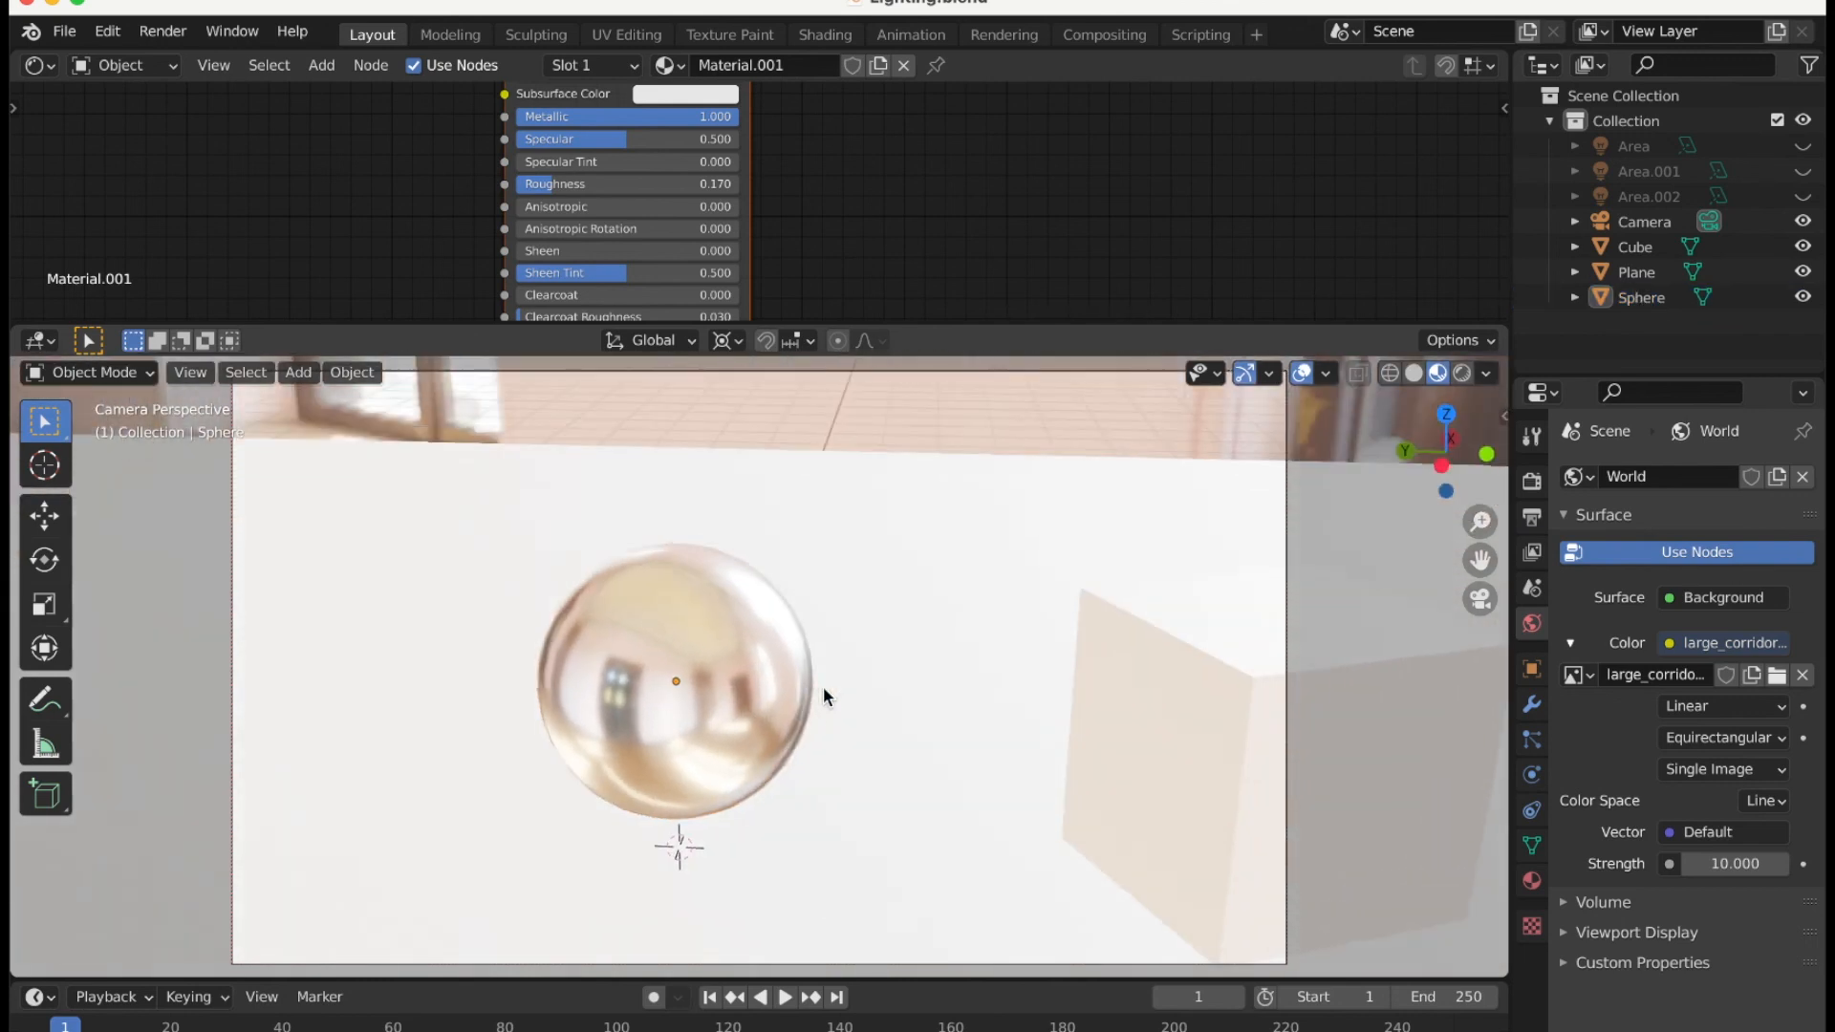
{"action": "scroll", "coordinate": [823, 686], "scroll_direction": "left", "scroll_amount": 5}
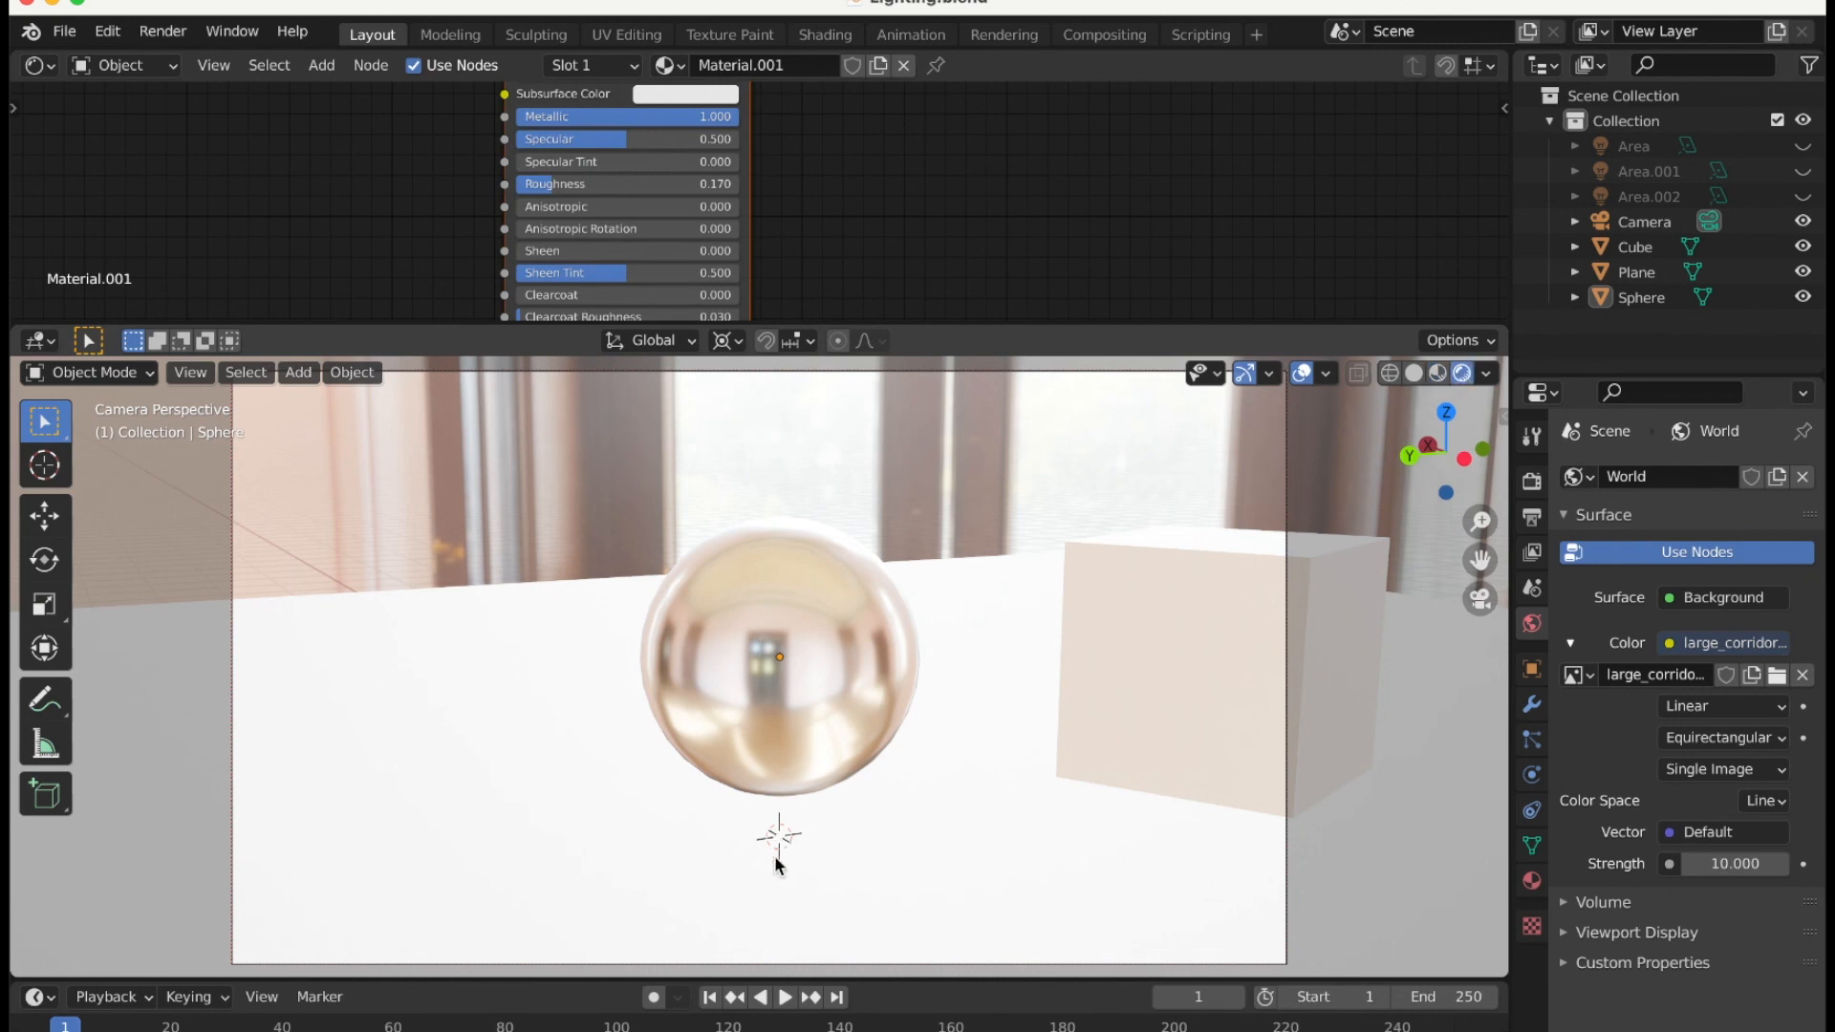
Examine the corridor HDRI reflections on the metallic sphere from several angles in Rendered shading.
{"action": "scroll", "coordinate": [775, 857], "scroll_direction": "left", "scroll_amount": 5}
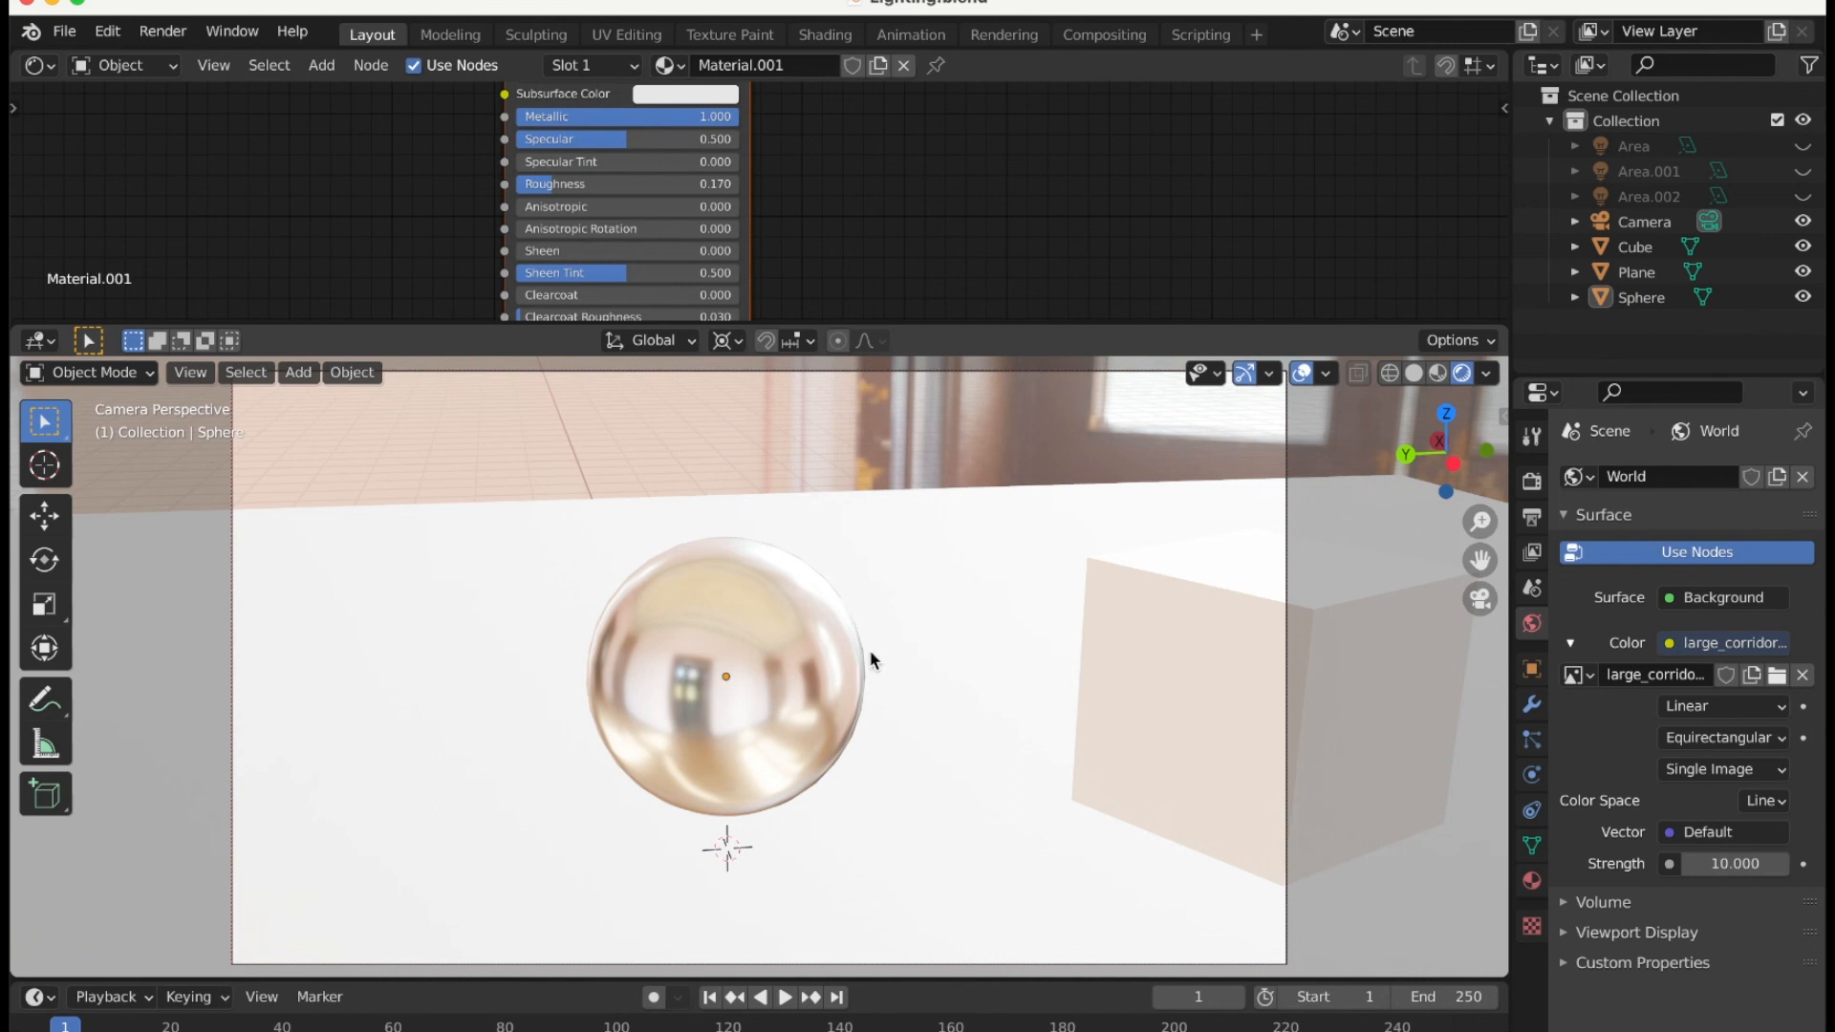
{"action": "scroll", "coordinate": [869, 650], "scroll_direction": "right", "scroll_amount": 3}
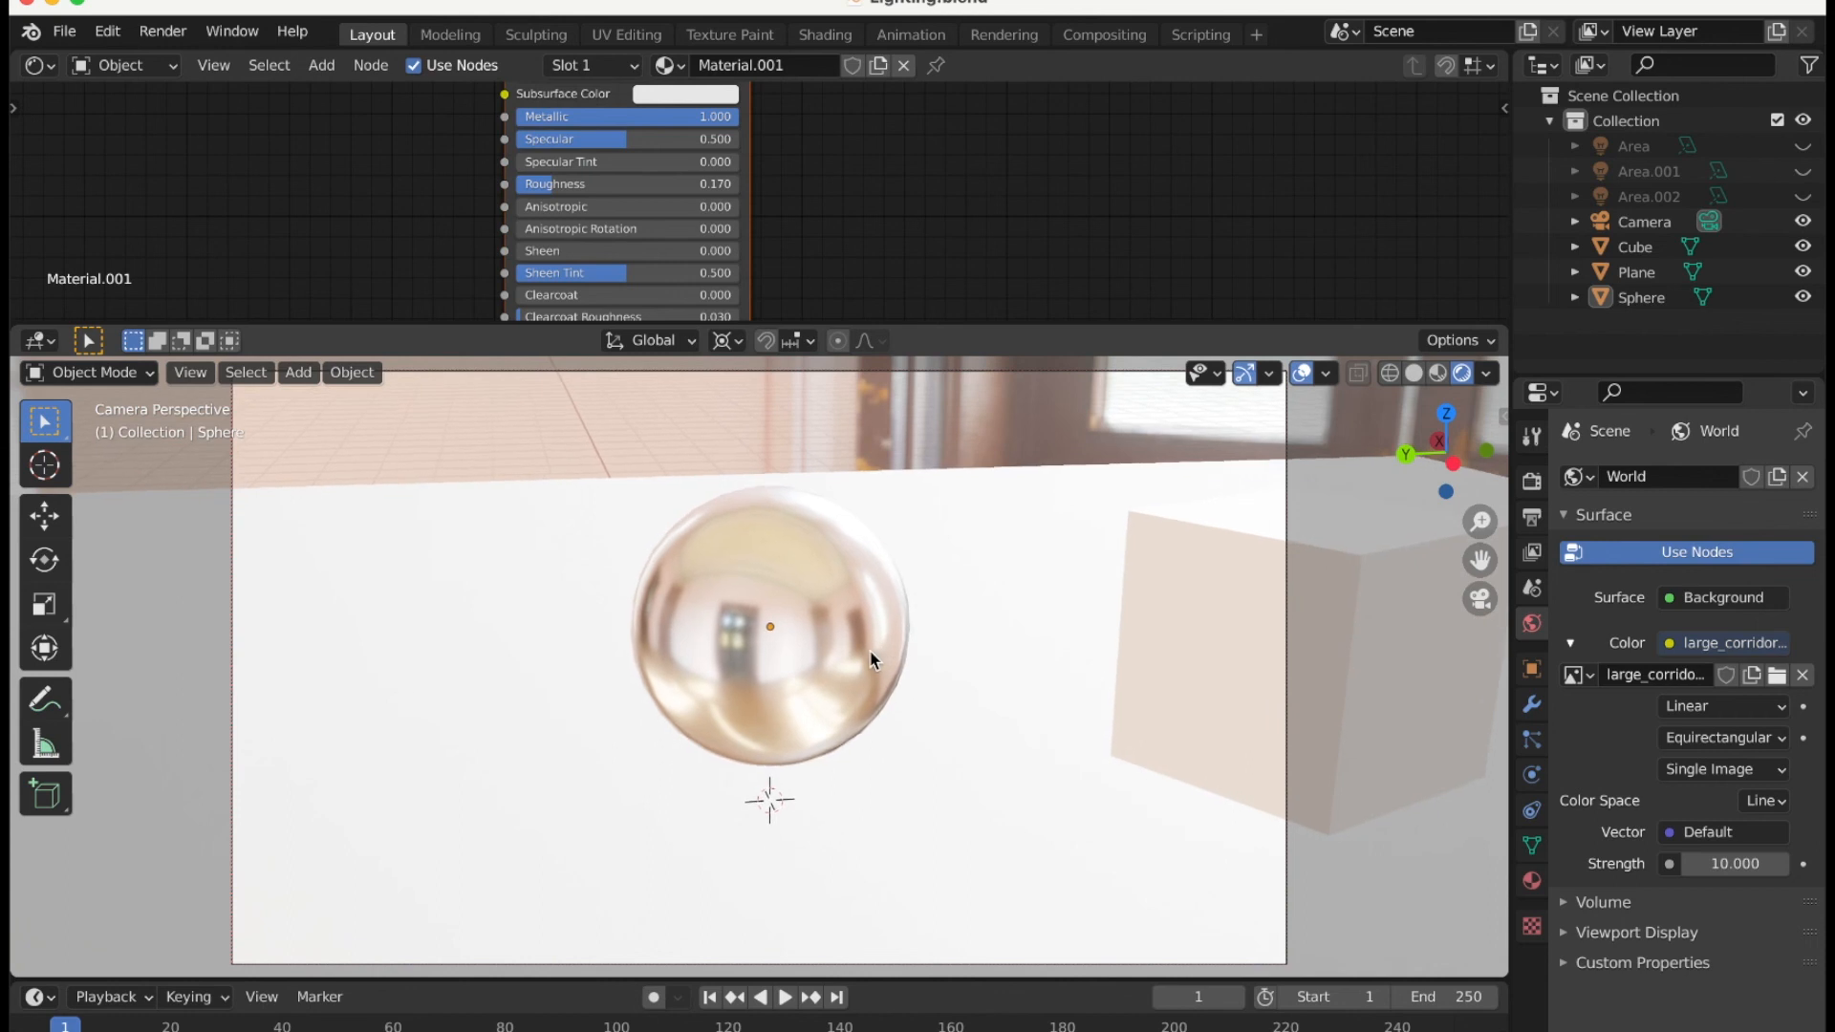
{"action": "scroll", "coordinate": [869, 650], "scroll_direction": "up", "scroll_amount": 4}
{"action": "scroll", "coordinate": [869, 650], "scroll_direction": "right", "scroll_amount": 5}
{"action": "scroll", "coordinate": [869, 650], "scroll_direction": "left", "scroll_amount": 8}
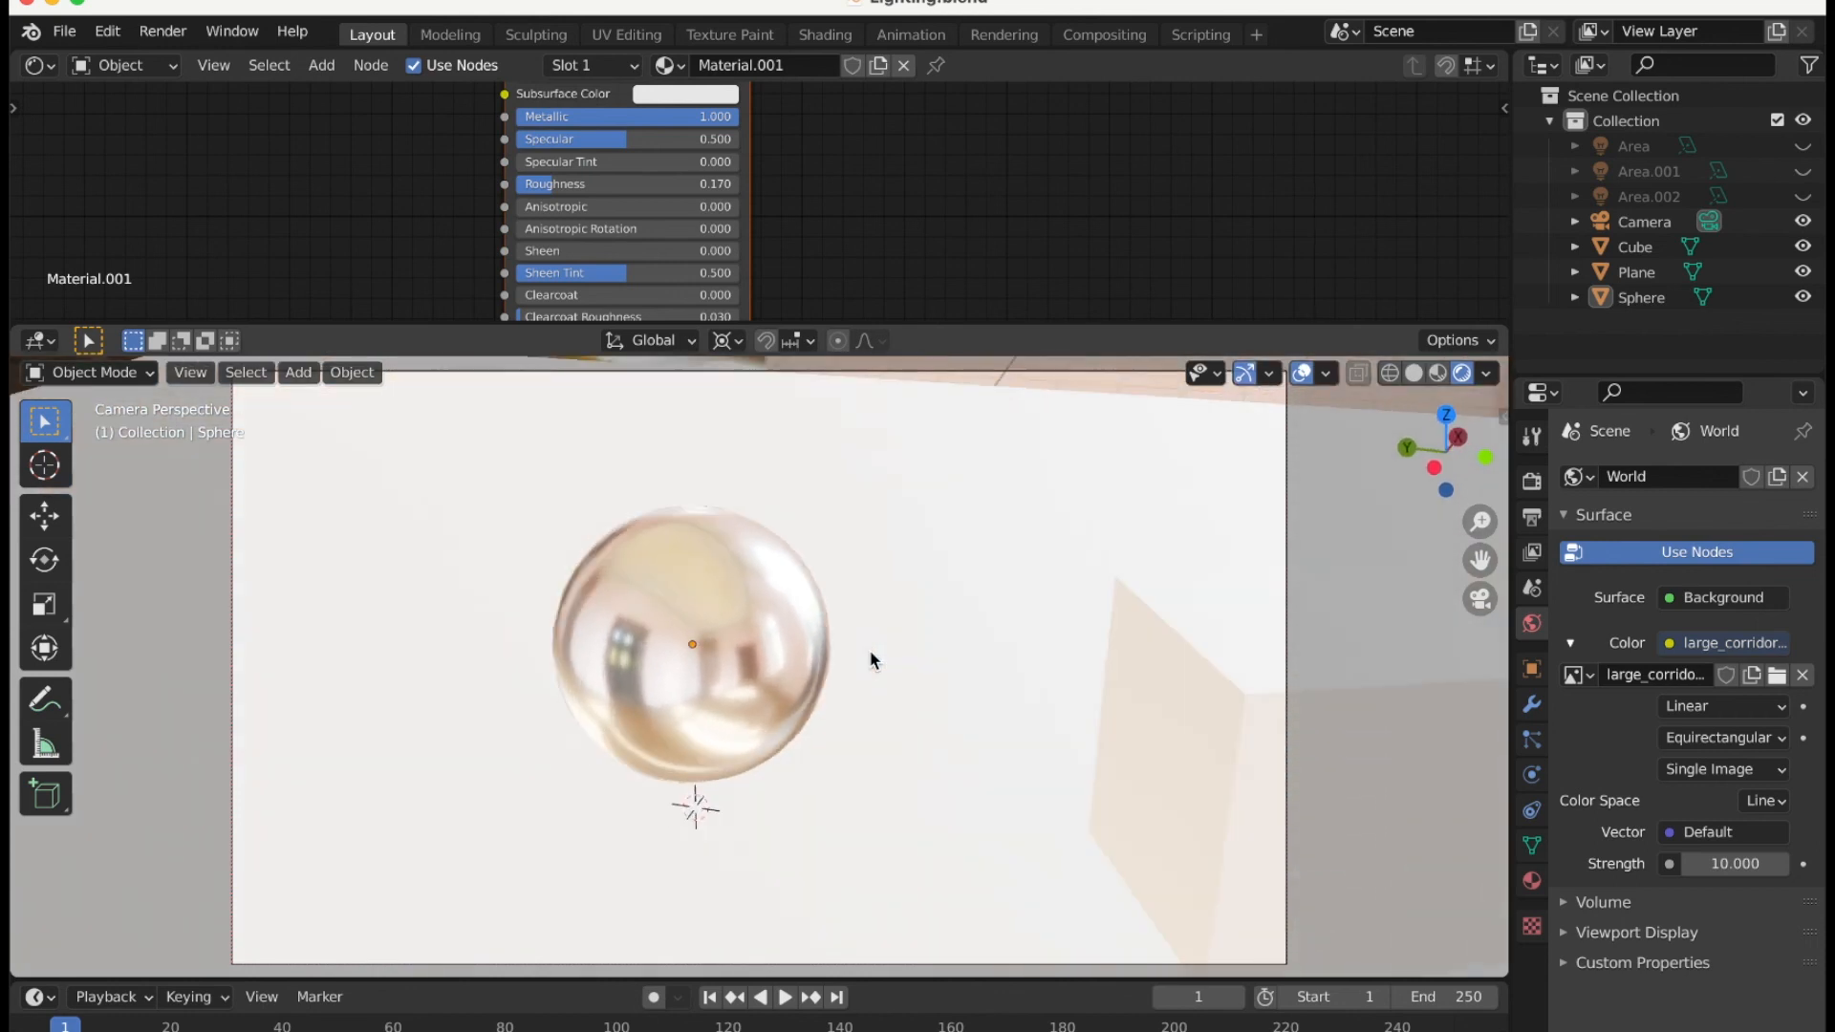
{"action": "scroll", "coordinate": [869, 650], "scroll_direction": "left", "scroll_amount": 3}
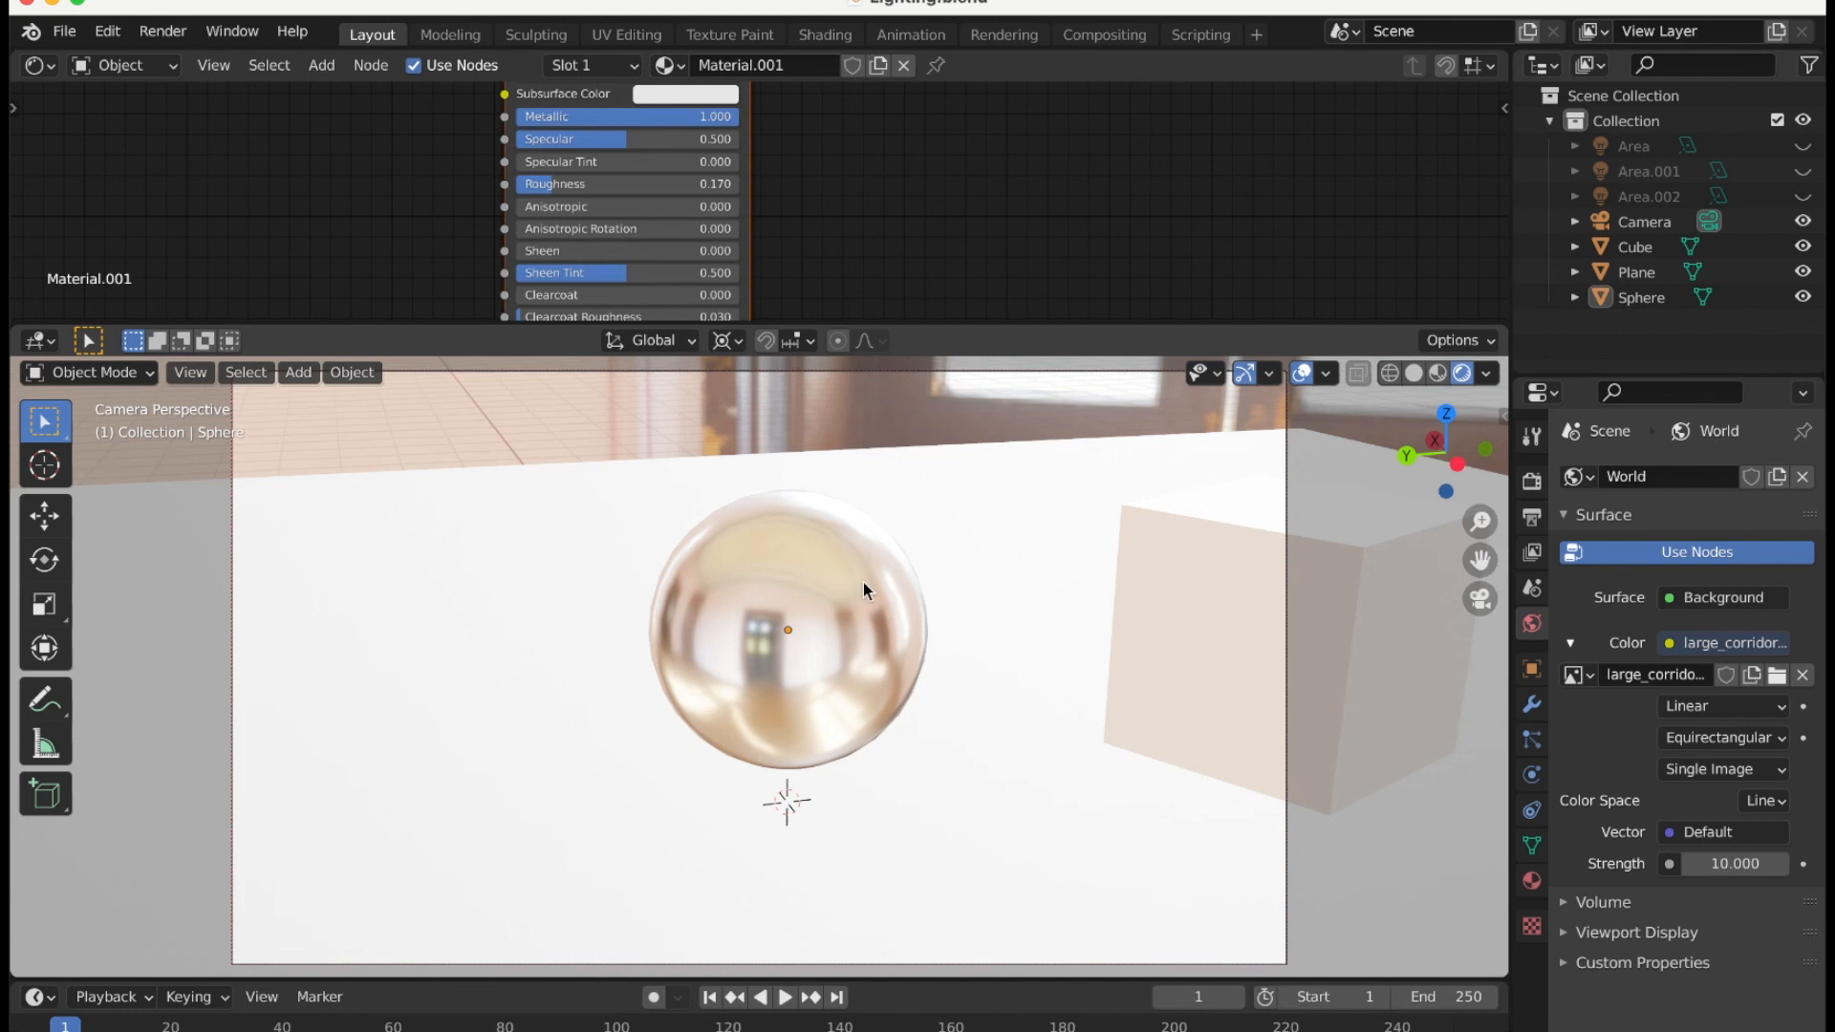
{"action": "scroll", "coordinate": [782, 602], "scroll_direction": "right", "scroll_amount": 10}
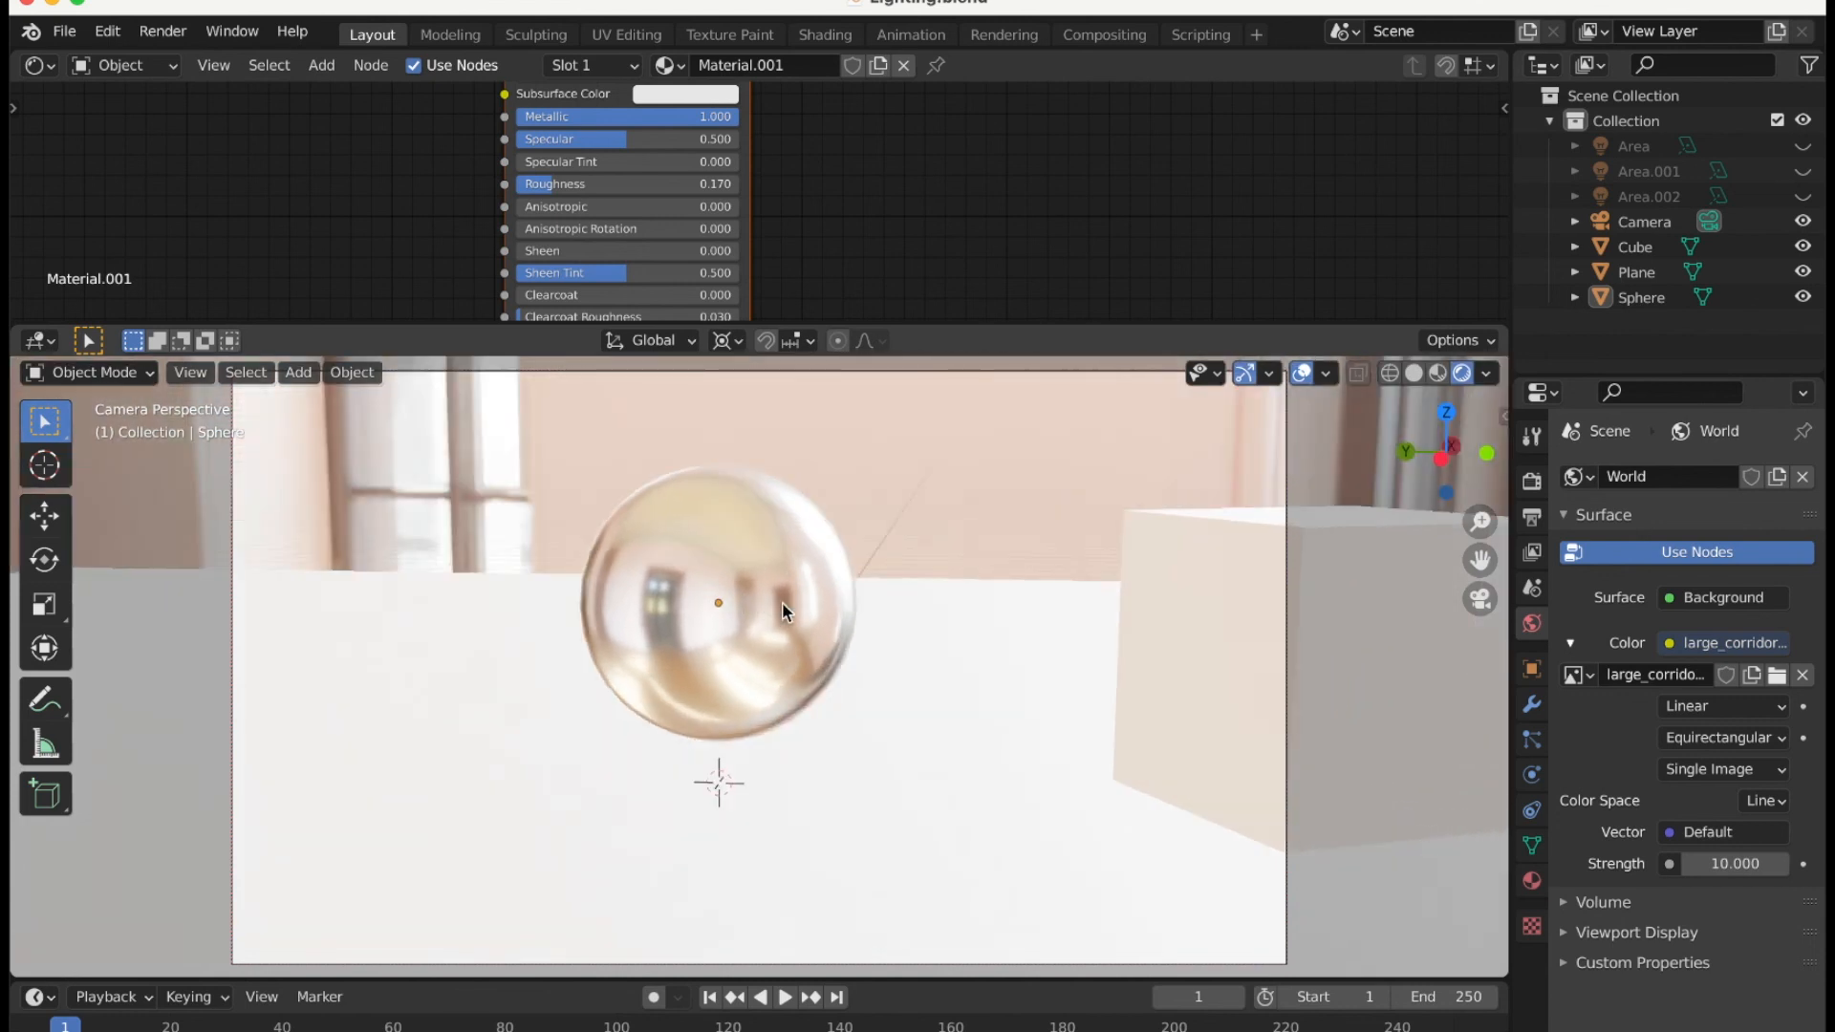
{"action": "scroll", "coordinate": [782, 602], "scroll_direction": "right", "scroll_amount": 10}
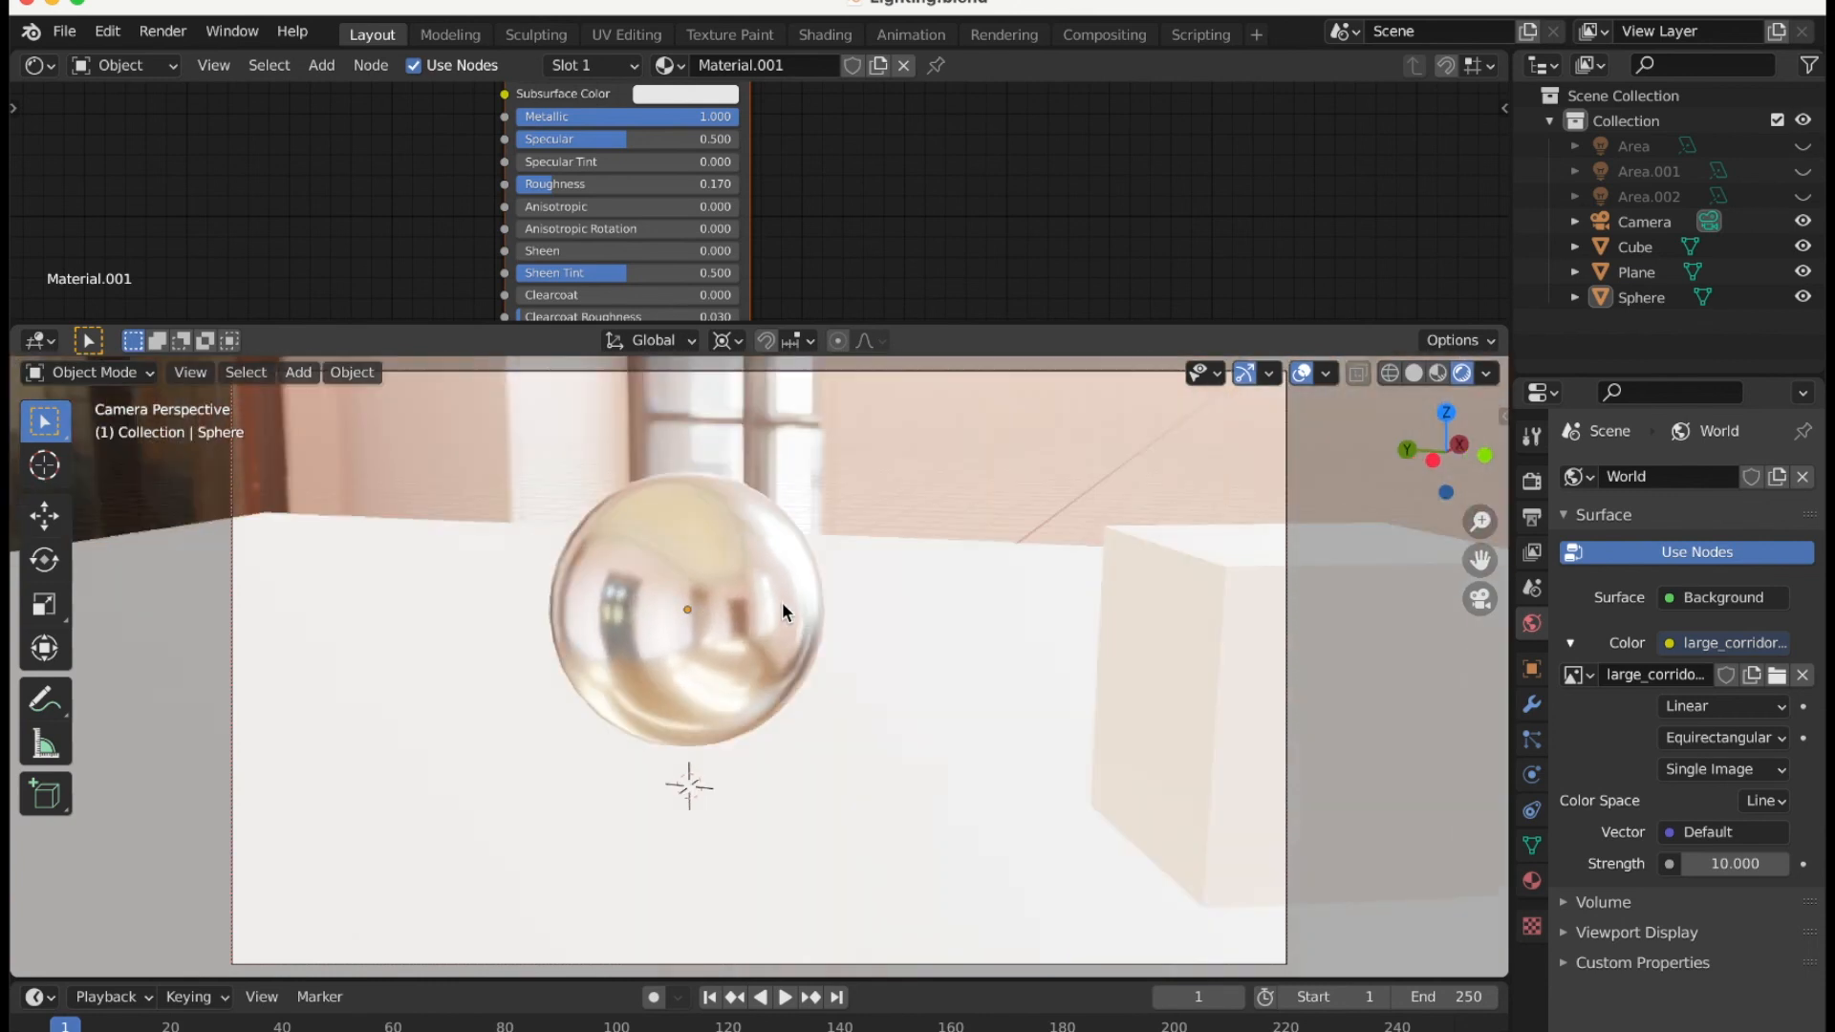
{"action": "scroll", "coordinate": [782, 602], "scroll_direction": "down", "scroll_amount": 10}
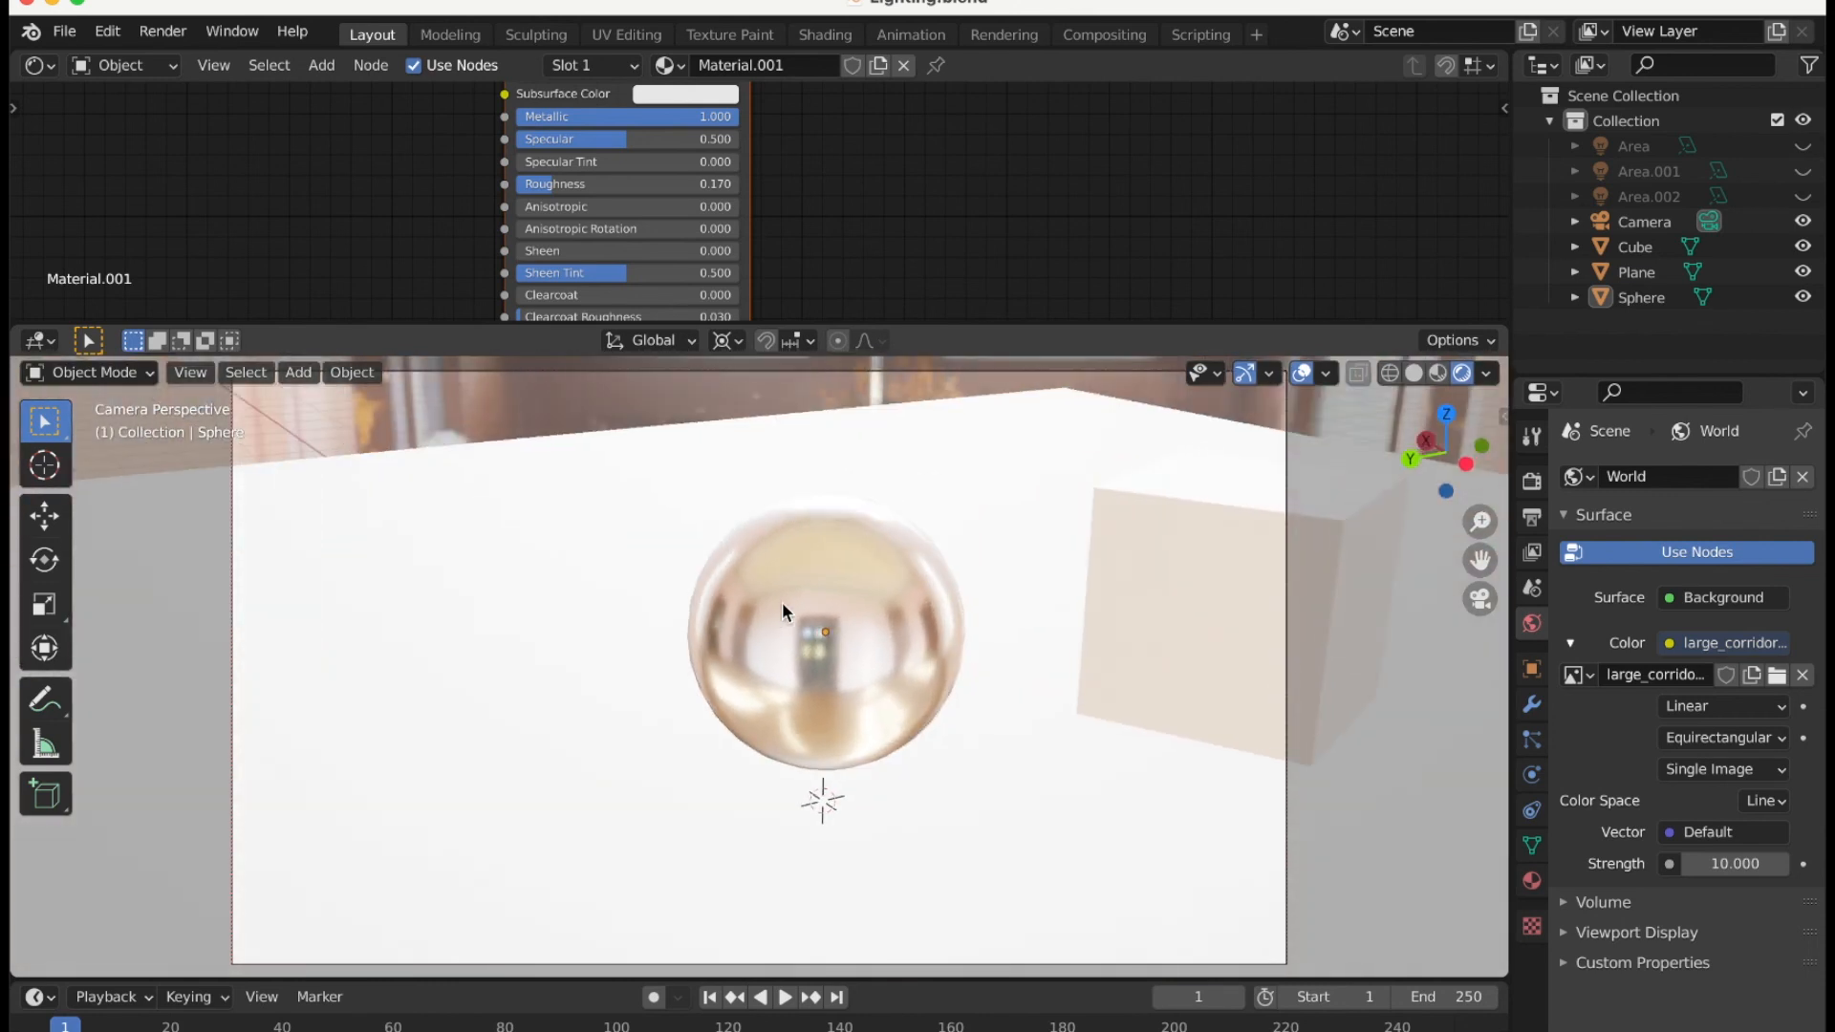
Orbit around the cube and sphere to examine how the HDRI environment lights the cube's different sides.
{"action": "scroll", "coordinate": [782, 603], "scroll_direction": "right", "scroll_amount": 10}
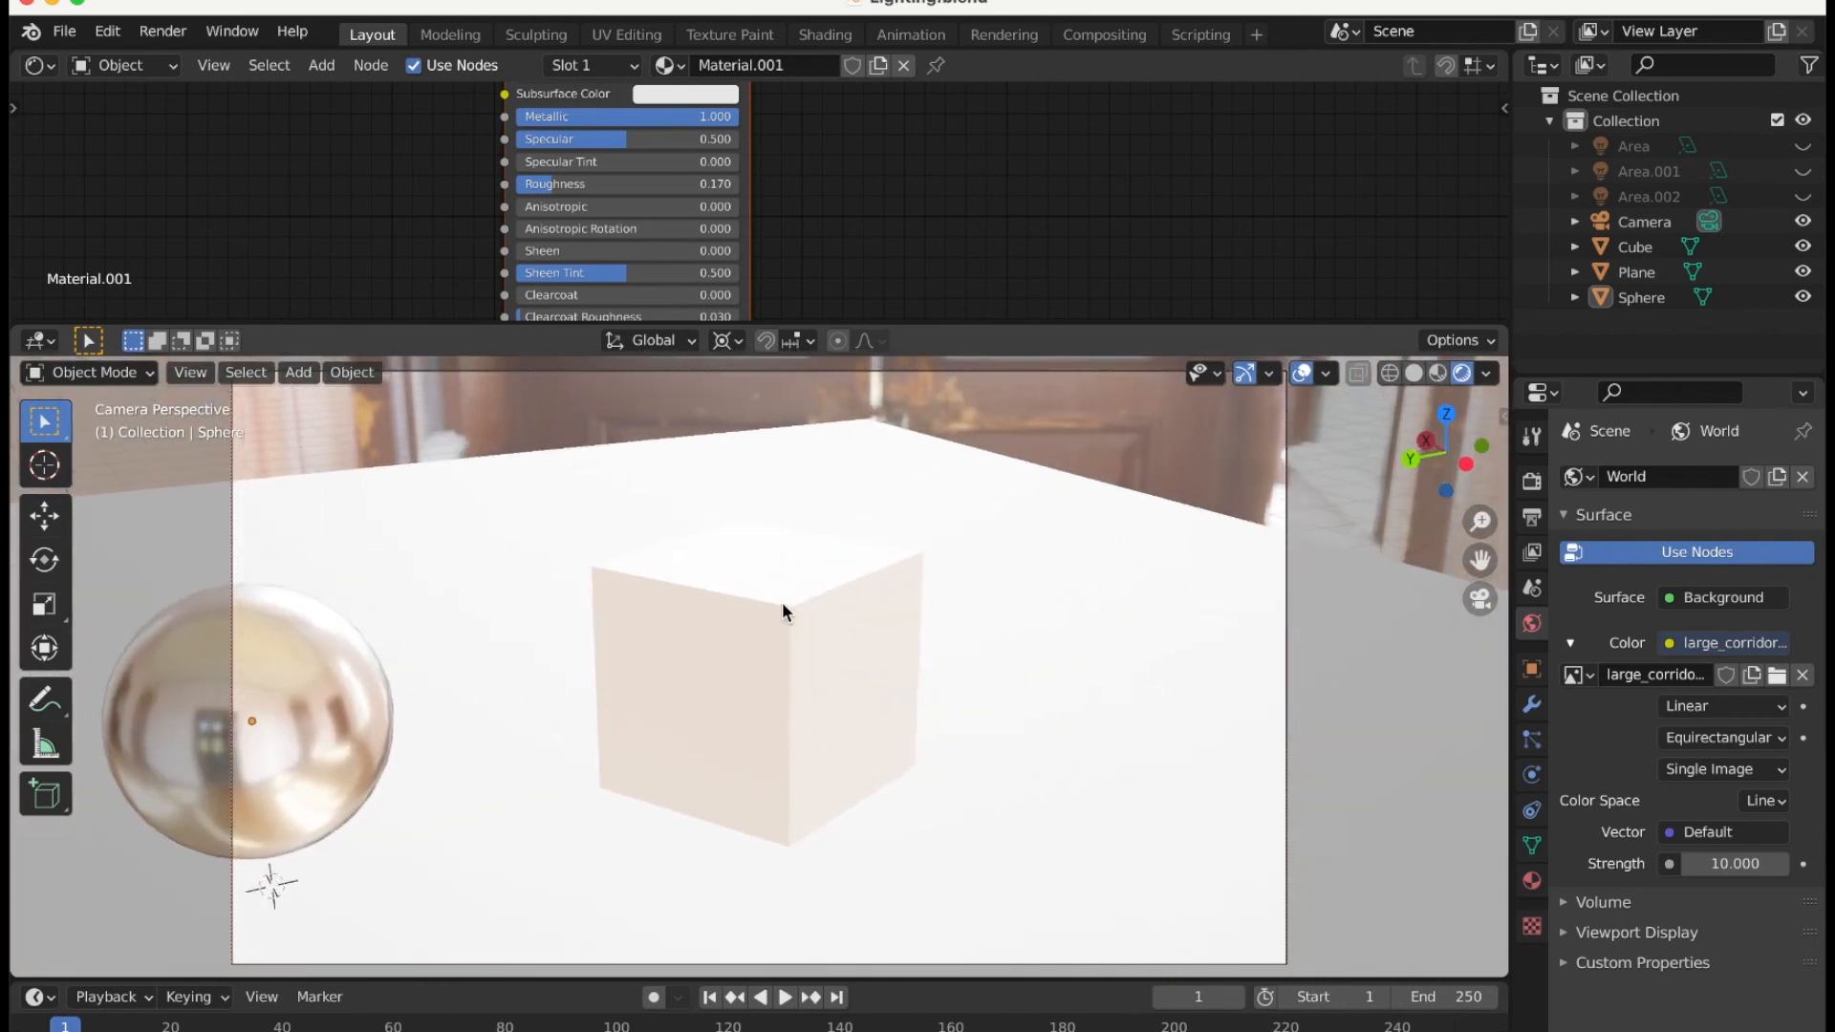
{"action": "scroll", "coordinate": [782, 602], "scroll_direction": "down", "scroll_amount": 5}
{"action": "scroll", "coordinate": [782, 602], "scroll_direction": "right", "scroll_amount": 15}
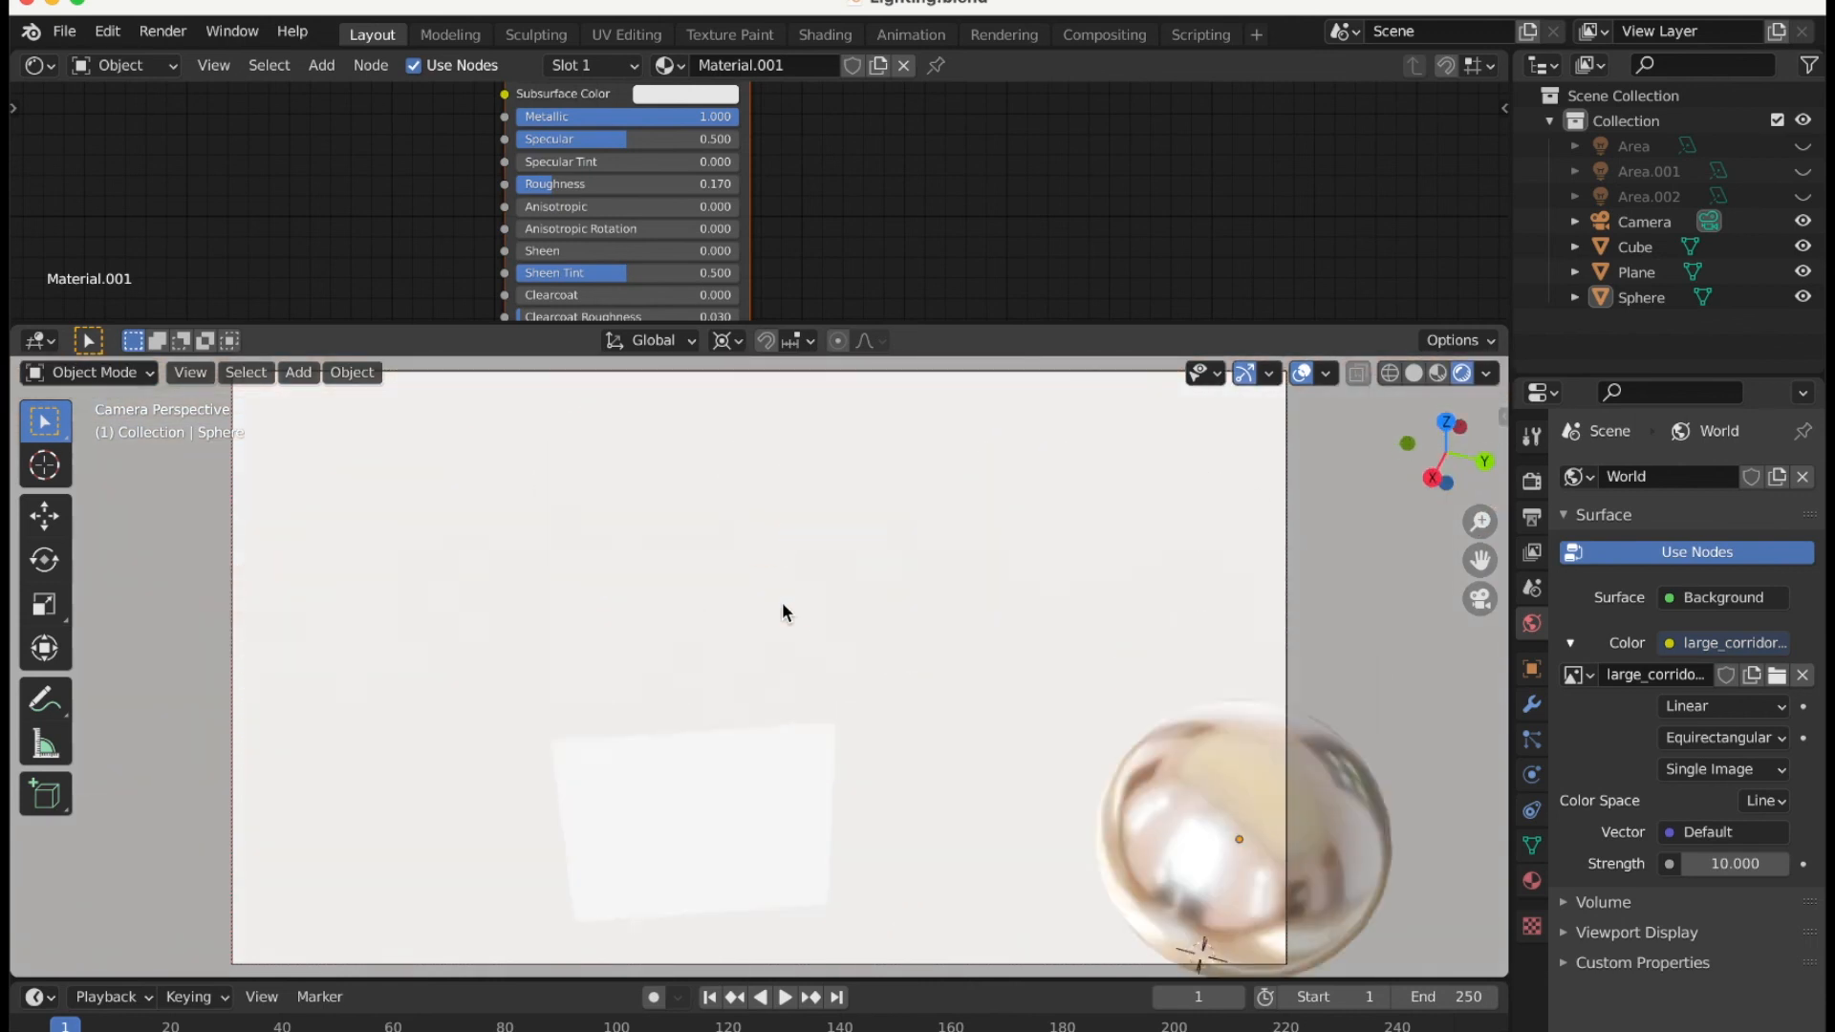
{"action": "scroll", "coordinate": [782, 602], "scroll_direction": "right", "scroll_amount": 15}
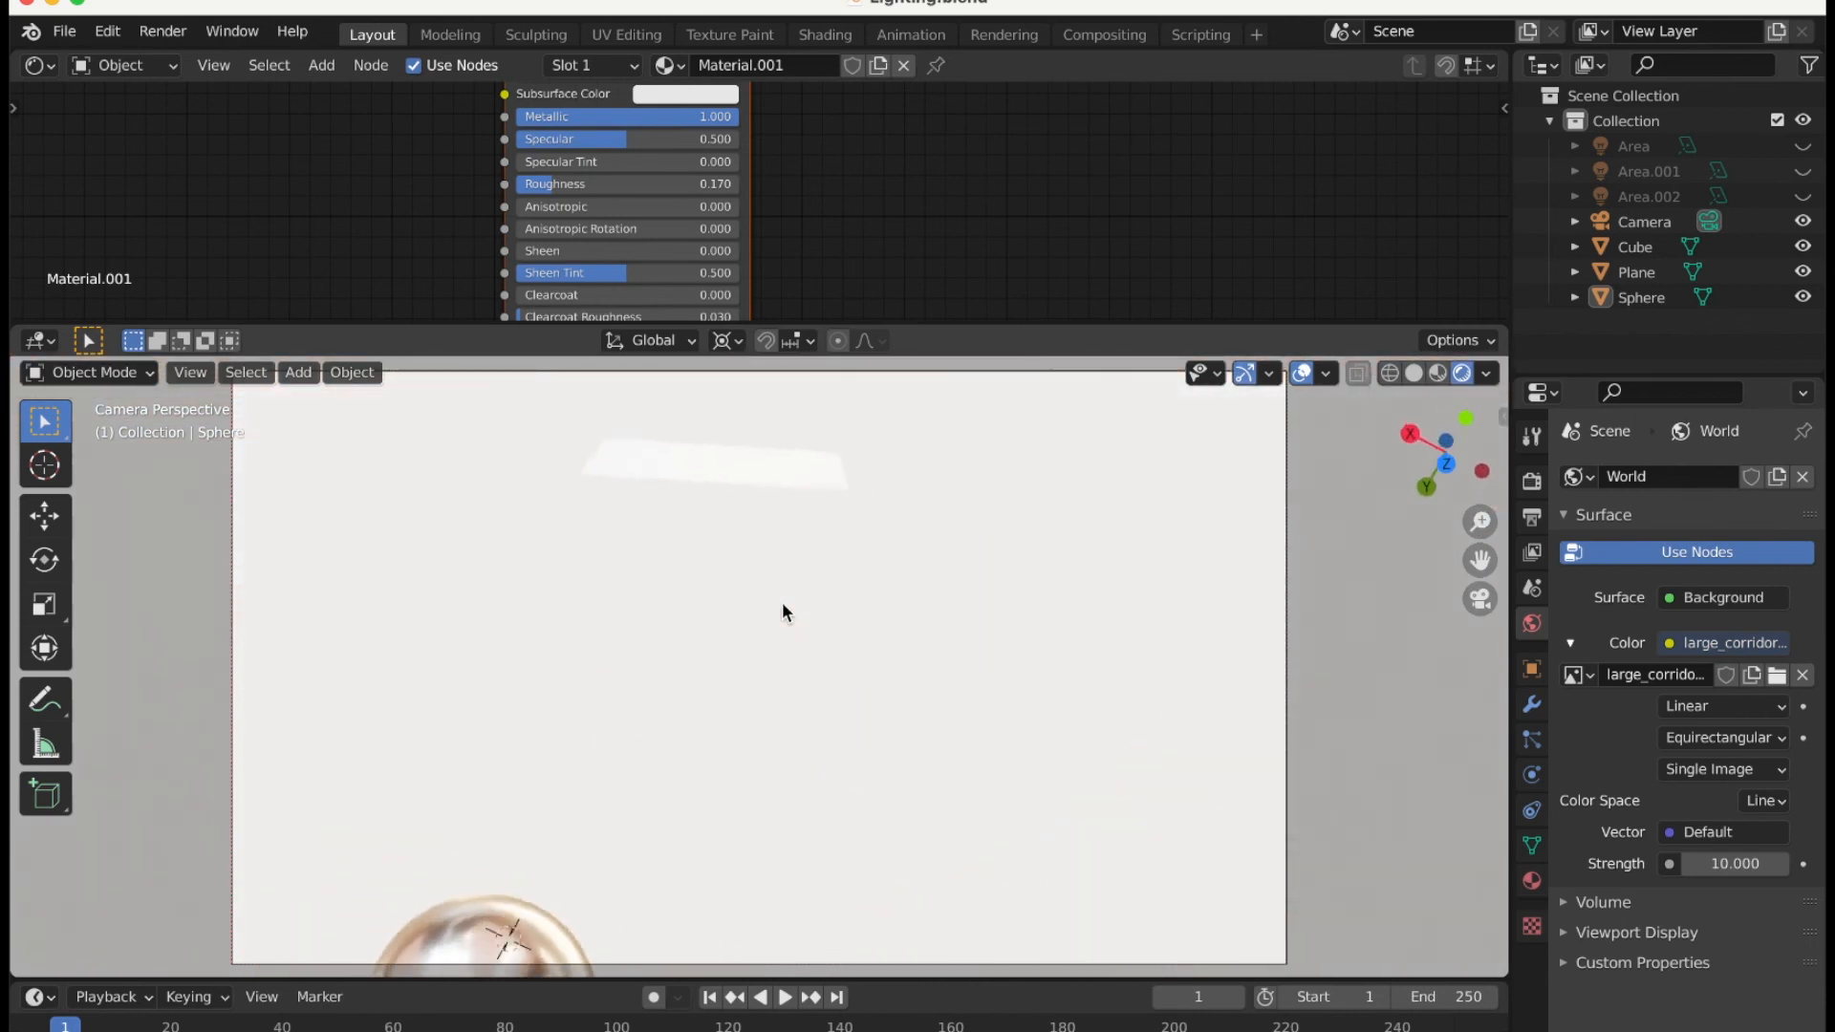
{"action": "scroll", "coordinate": [782, 603], "scroll_direction": "right", "scroll_amount": 15}
{"action": "scroll", "coordinate": [782, 603], "scroll_direction": "up", "scroll_amount": 5}
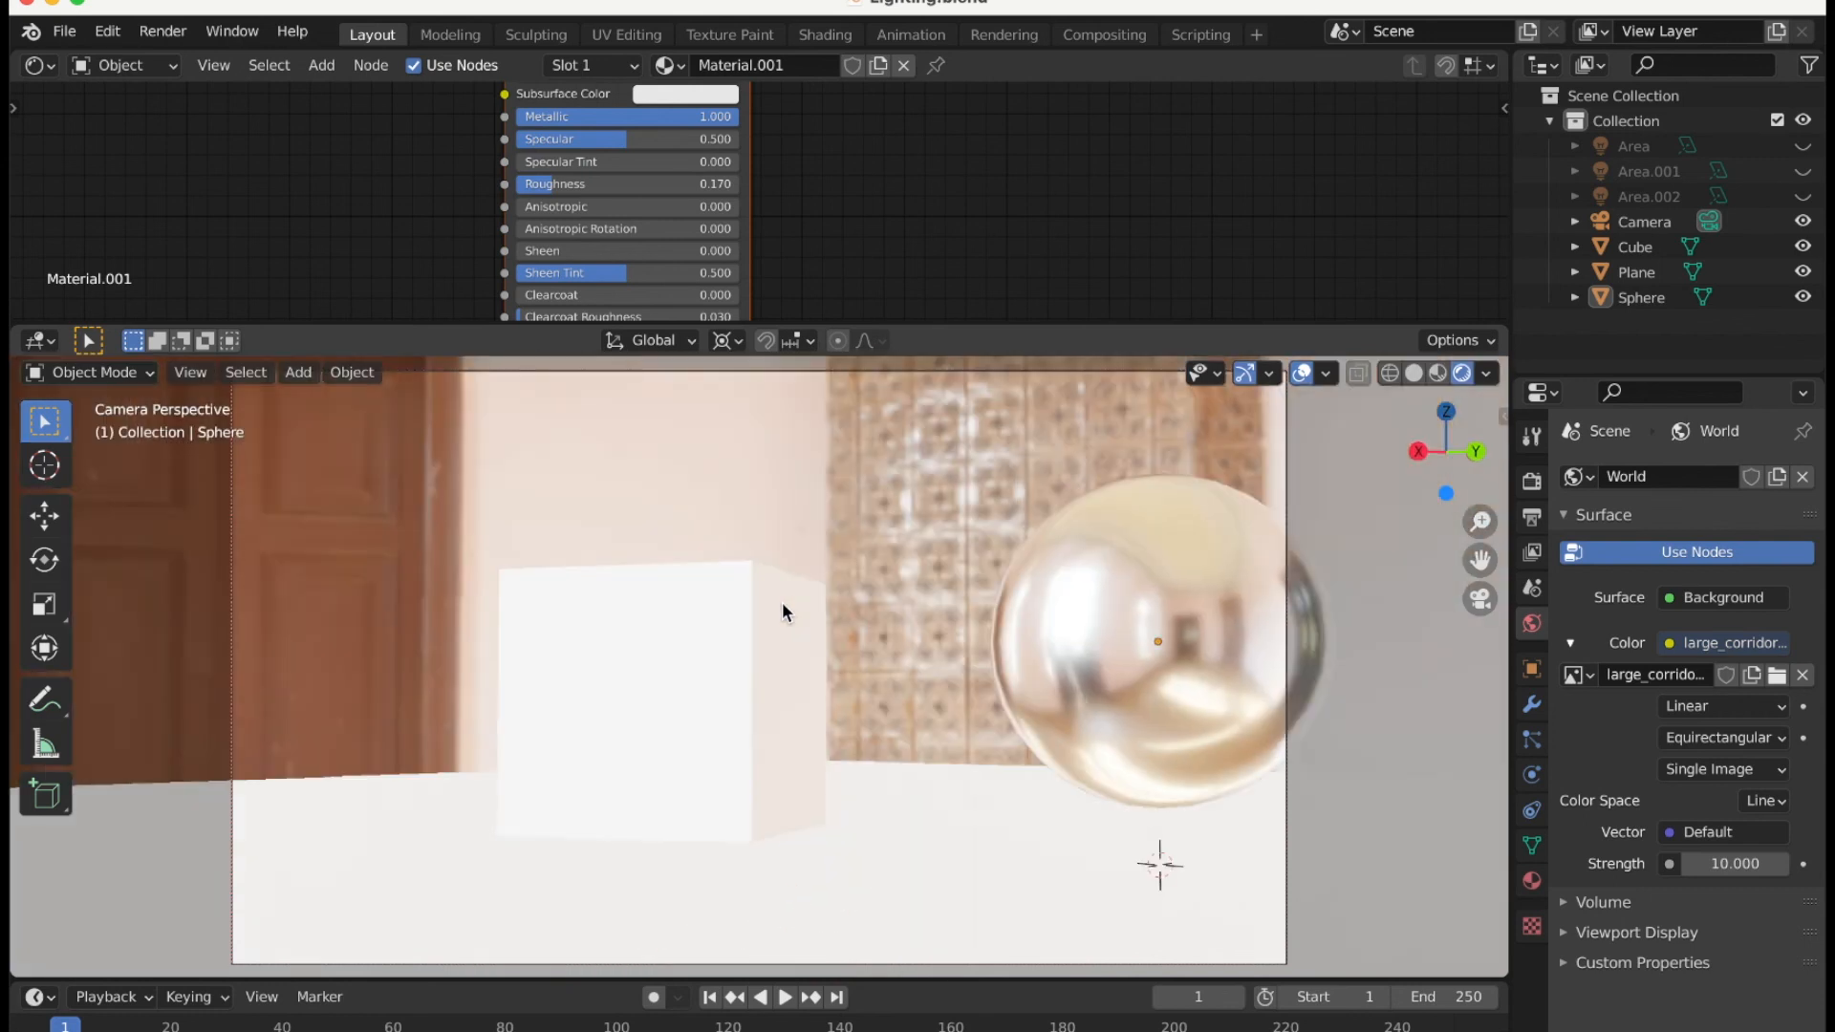
{"action": "scroll", "coordinate": [782, 603], "scroll_direction": "right", "scroll_amount": 15}
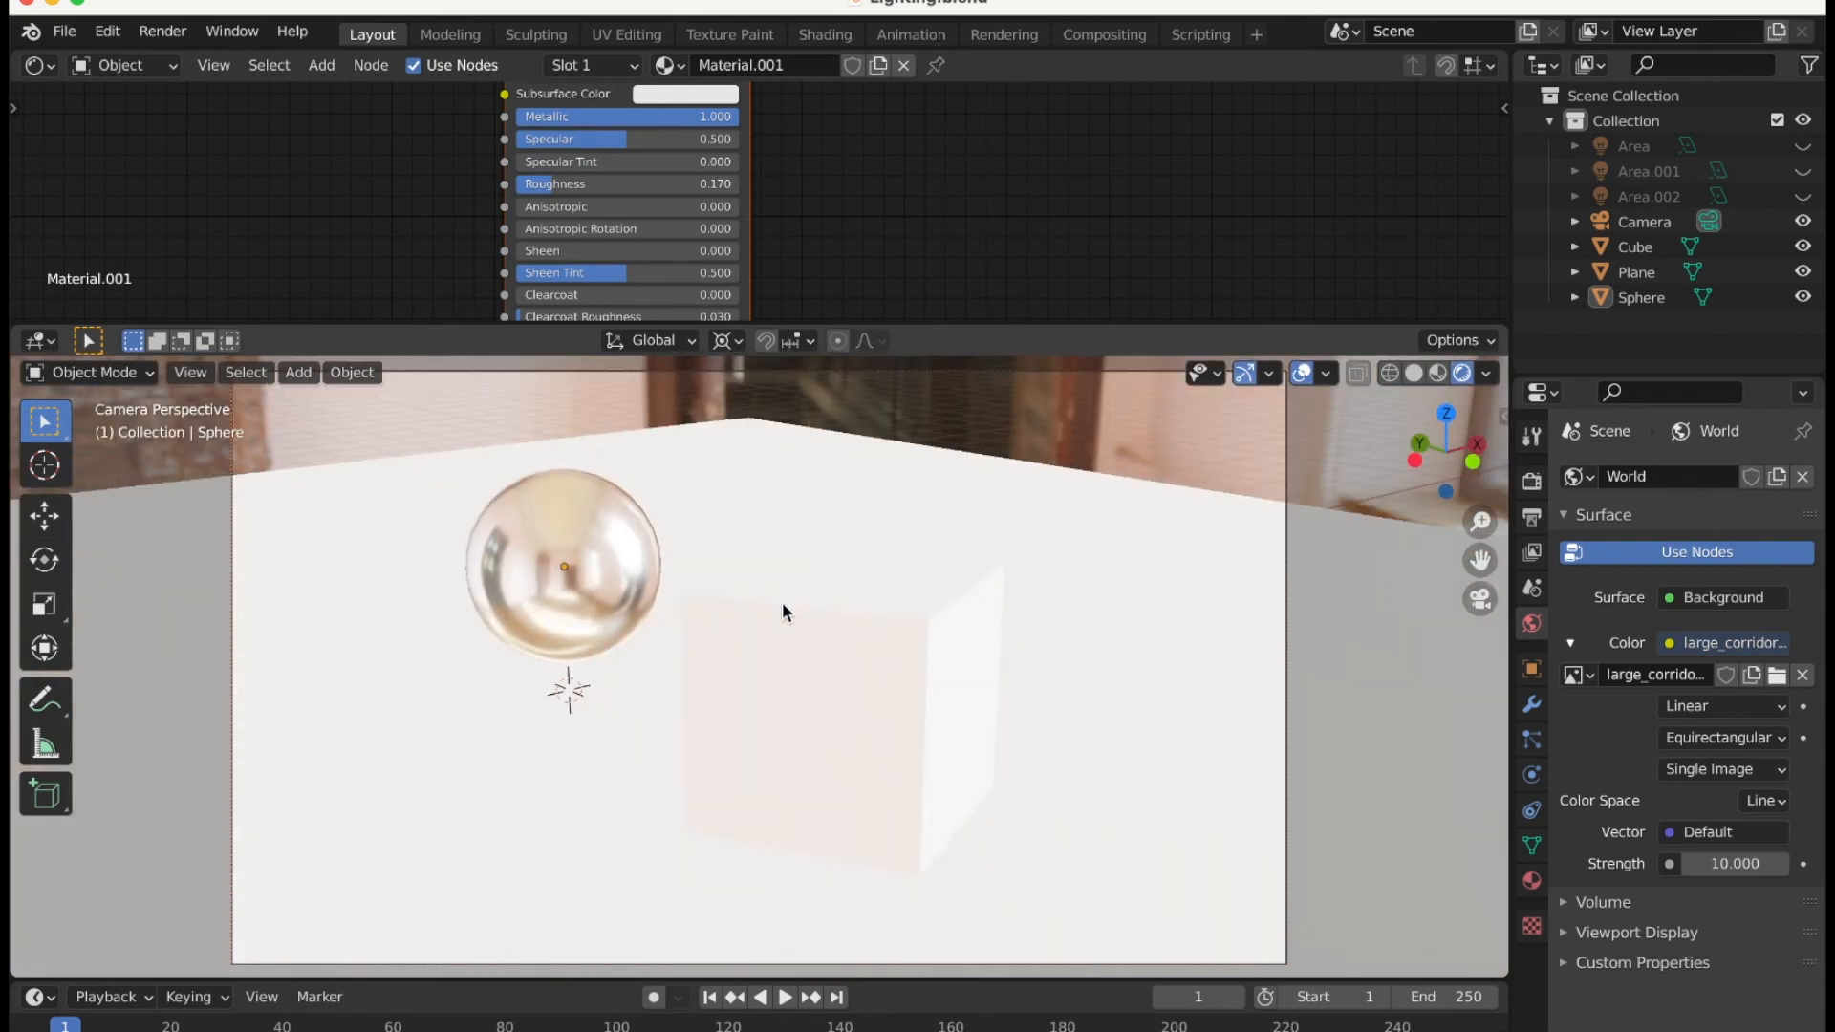
{"action": "scroll", "coordinate": [782, 612], "scroll_direction": "right", "scroll_amount": 10}
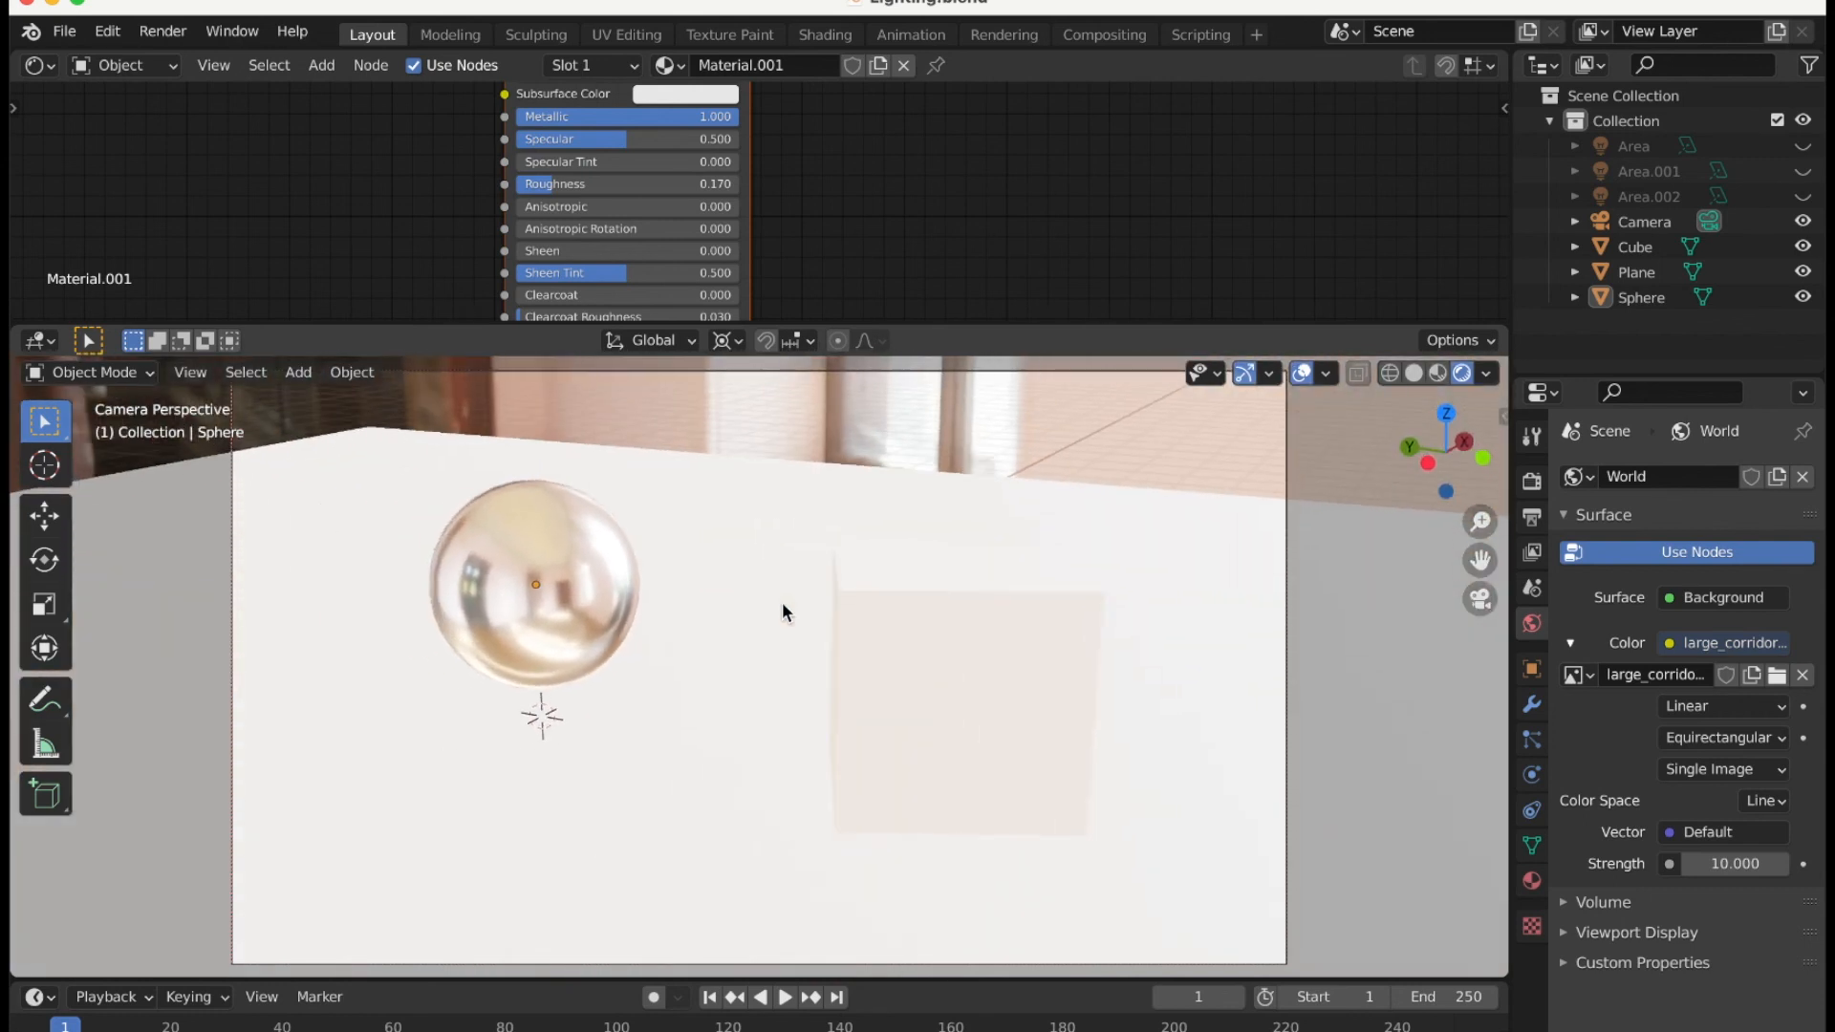